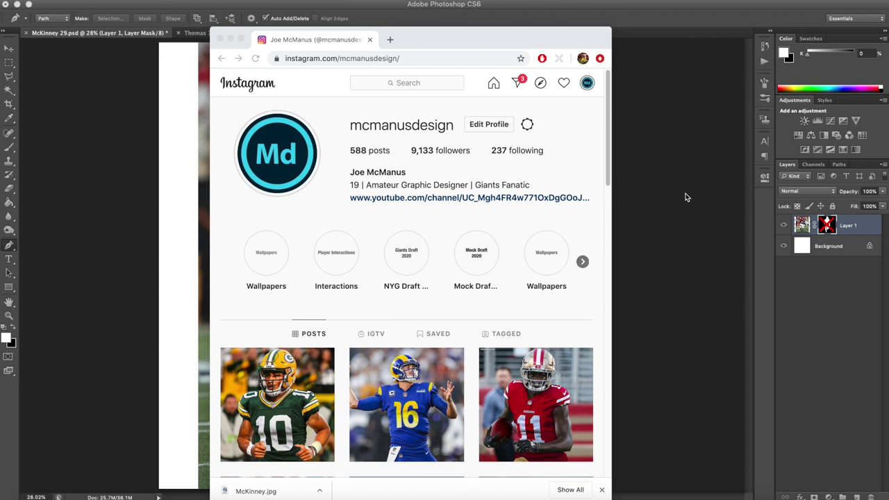
# Close the Instagram browser tab and enable the layer mask on Layer 1 in Photoshop.
pyautogui.click(368, 40)
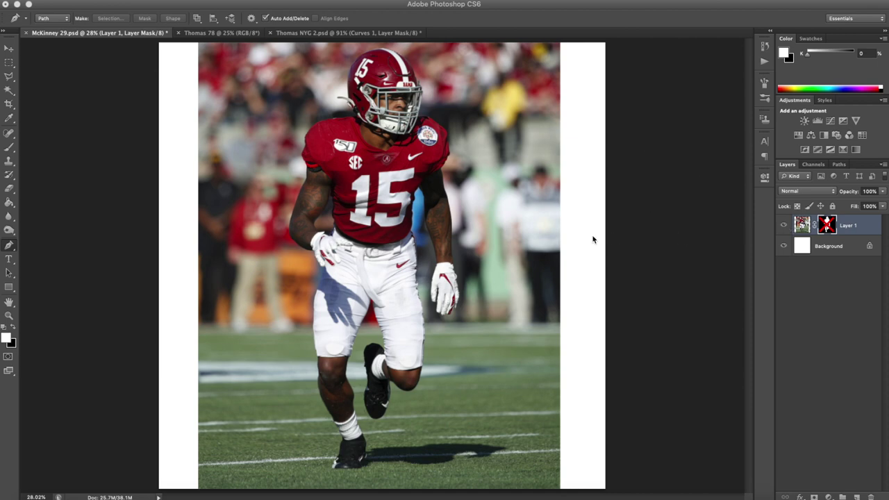
pyautogui.scroll(-1, 421, 229)
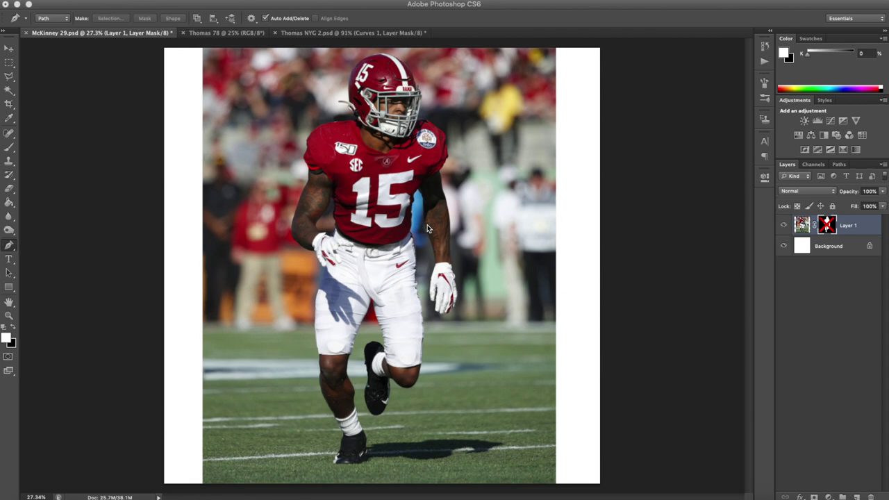
pyautogui.rightClick(829, 231)
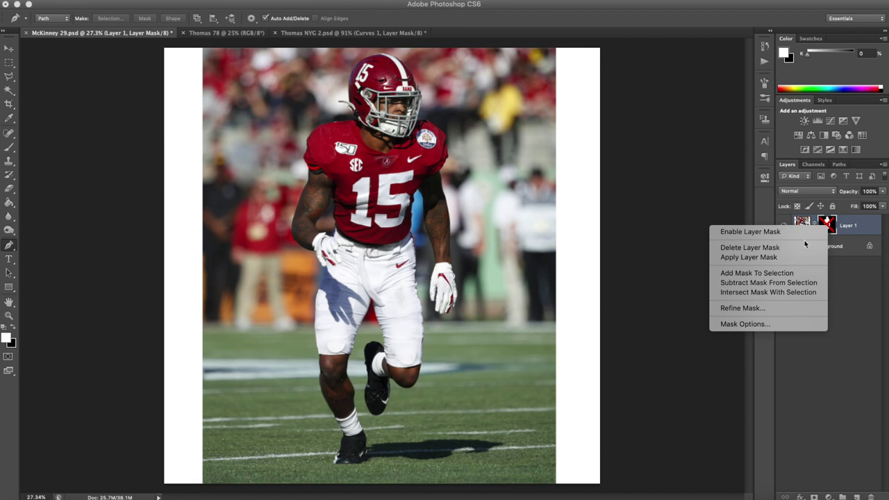
pyautogui.click(799, 235)
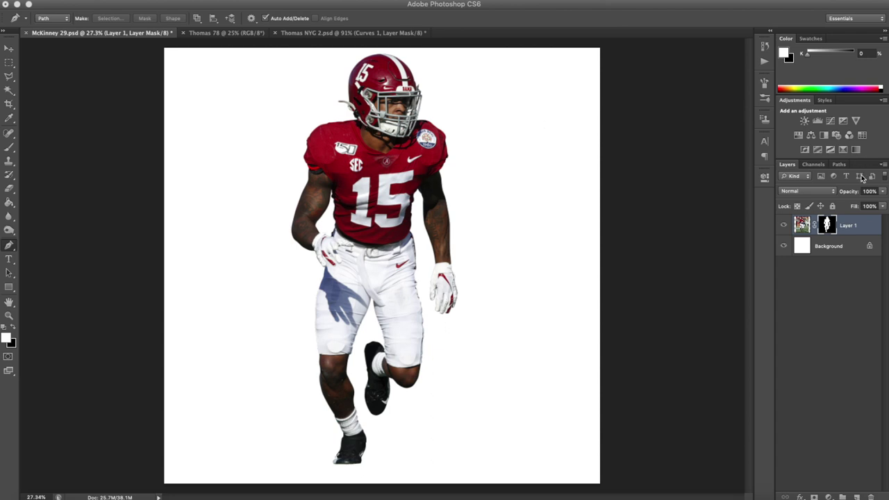
# Duplicate Layer 1, rename the copy "Jersey" and make its layer mask active.
pyautogui.press('super+j')
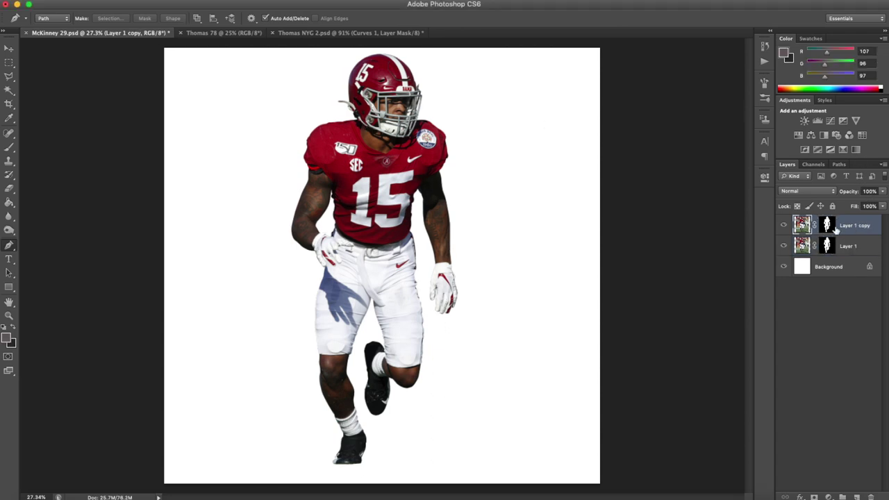
pyautogui.doubleClick(851, 225)
pyautogui.write('Jersey')
pyautogui.press('Return')
pyautogui.click(827, 225)
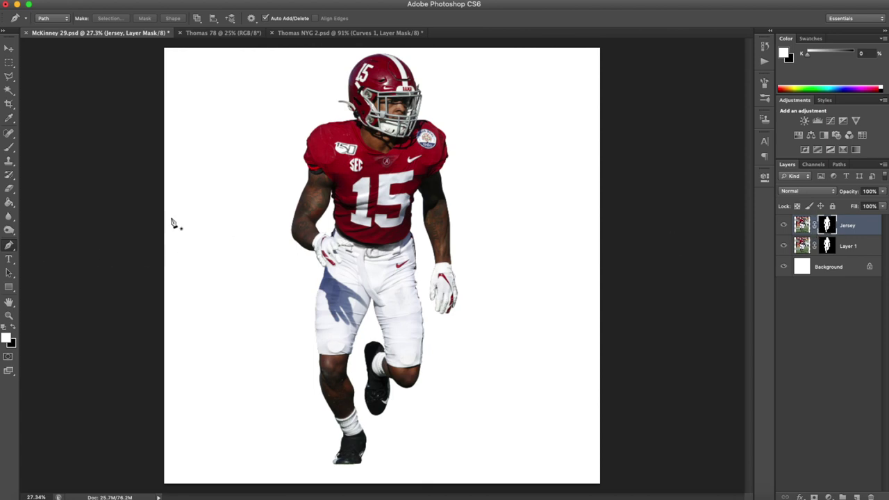
# Start a Pen tool path along the jersey's sleeve hem above the red and black armband.
pyautogui.scroll(1, 318, 161)
pyautogui.scroll(12, 318, 161)
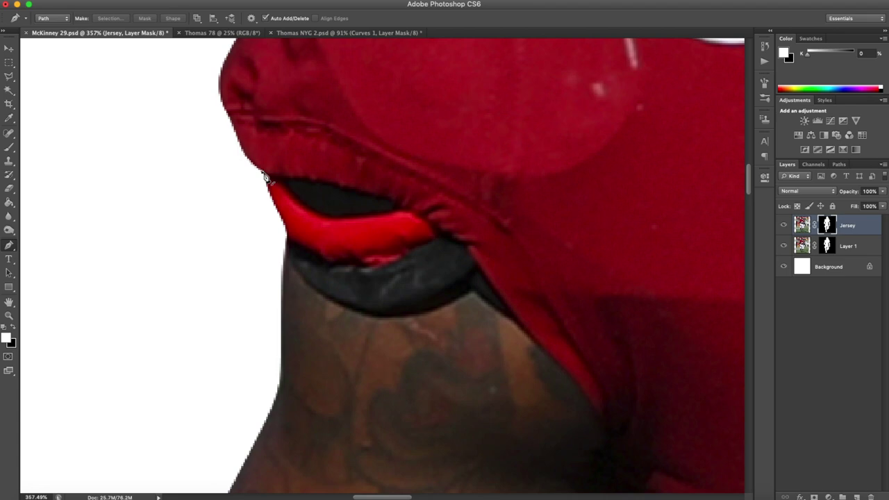
pyautogui.click(264, 174)
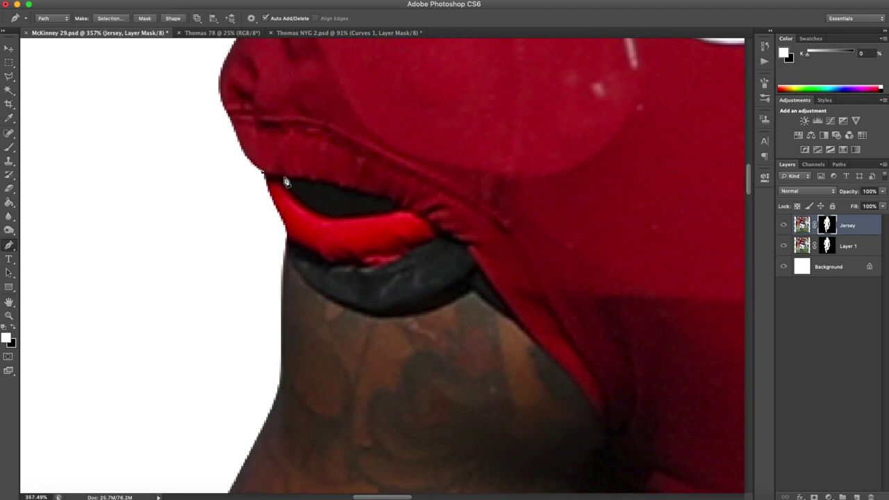
pyautogui.click(286, 178)
pyautogui.click(300, 178)
pyautogui.click(307, 178)
pyautogui.click(331, 182)
pyautogui.click(357, 187)
pyautogui.click(370, 191)
pyautogui.click(385, 197)
# Continue the jersey path from the sleeve hem along the inner armhole edge to the armpit.
pyautogui.click(431, 223)
pyautogui.click(450, 236)
pyautogui.click(462, 244)
pyautogui.click(476, 263)
pyautogui.click(491, 282)
pyautogui.scroll(-1, 501, 294)
pyautogui.moveTo(535, 339); pyautogui.dragTo(555, 357)
pyautogui.scroll(-5, 556, 358)
pyautogui.moveTo(600, 288); pyautogui.dragTo(606, 309)
# Extend the jersey path down the torso, around the waist hem and the other shoulder, up to the facemask's lower edge.
pyautogui.scroll(-5, 598, 337)
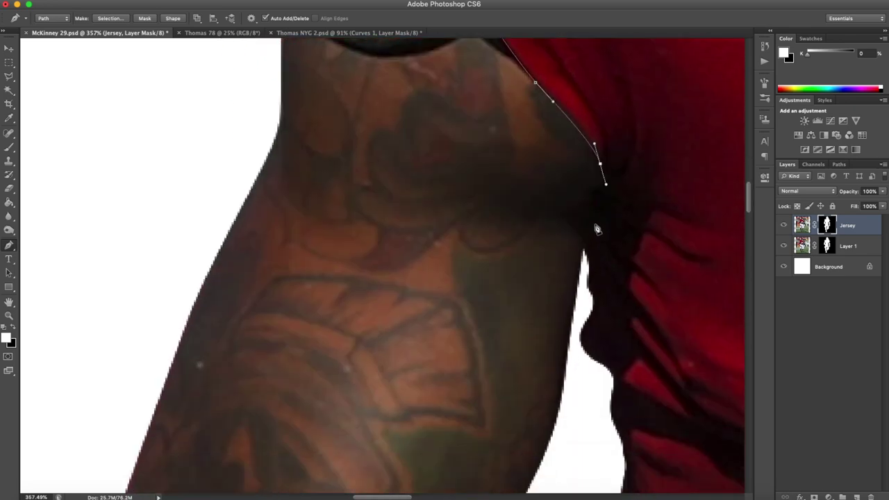
pyautogui.moveTo(596, 342); pyautogui.dragTo(587, 359)
pyautogui.moveTo(585, 263); pyautogui.dragTo(581, 287)
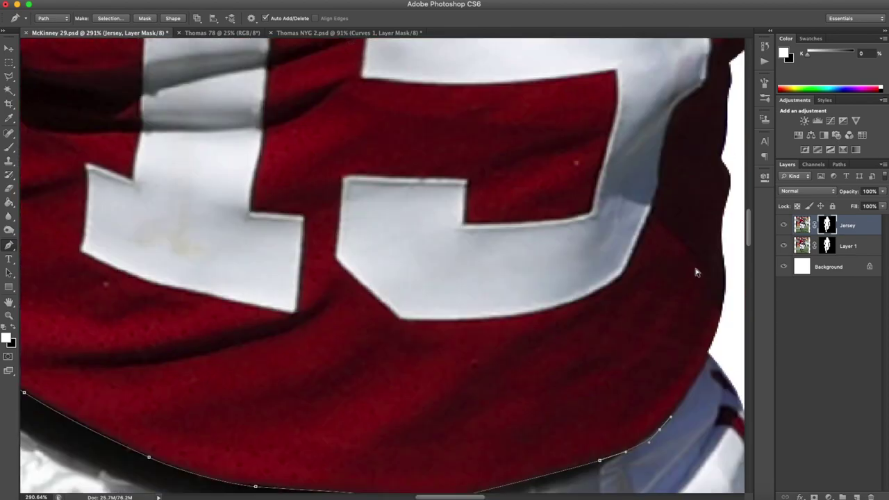
pyautogui.moveTo(426, 280); pyautogui.dragTo(437, 274)
pyautogui.scroll(5, 531, 243)
pyautogui.click(276, 183)
pyautogui.click(207, 203)
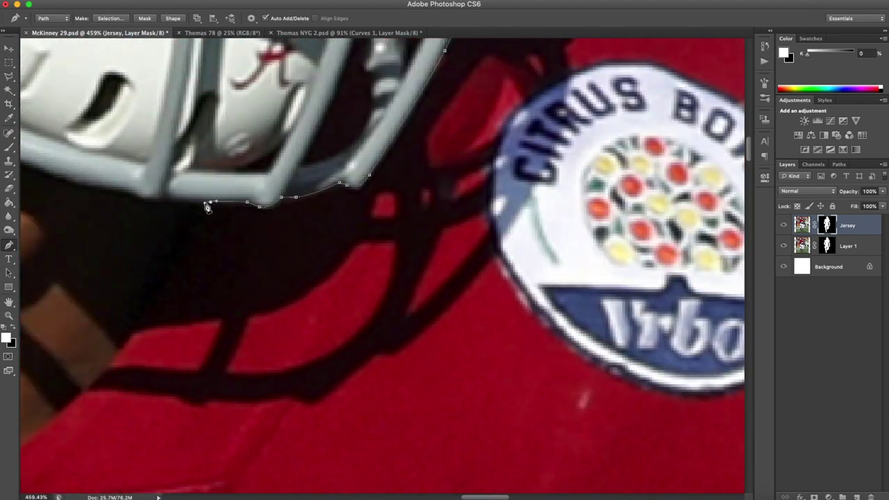
# Trace the neckline and loop the path outside the remaining shoulder to close the jersey outline.
pyautogui.scroll(-4, 345, 354)
pyautogui.click(345, 354)
pyautogui.scroll(-3, 346, 353)
pyautogui.moveTo(244, 215); pyautogui.dragTo(194, 240)
pyautogui.moveTo(108, 327); pyautogui.dragTo(101, 361)
pyautogui.moveTo(98, 406); pyautogui.dragTo(111, 439)
pyautogui.click(163, 466)
pyautogui.scroll(-10, 465, 272)
pyautogui.scroll(2, 464, 271)
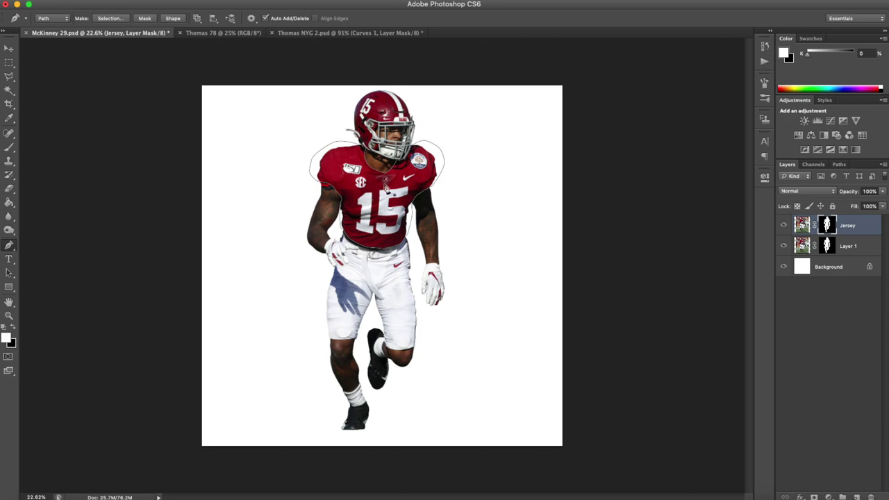
# Convert the closed jersey path into a new anti-aliased selection with a feather radius of 0 pixels.
pyautogui.scroll(8, 388, 190)
pyautogui.scroll(2, 350, 238)
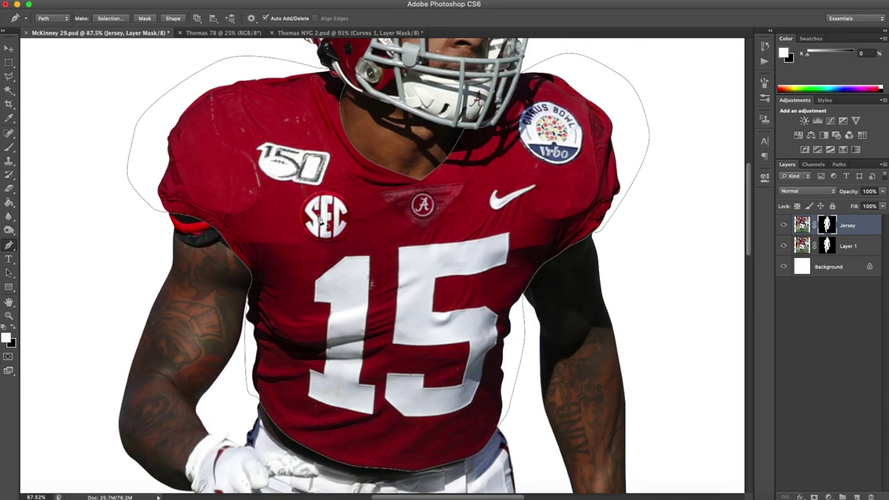
pyautogui.rightClick(290, 167)
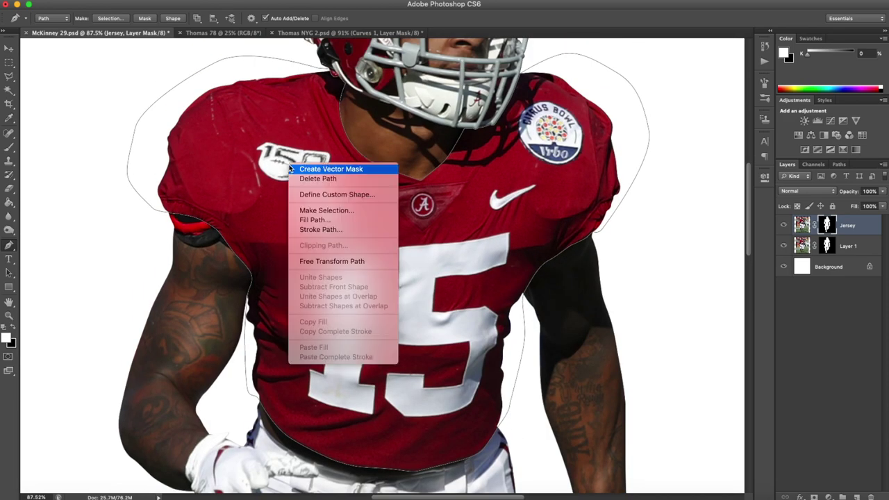
pyautogui.click(330, 211)
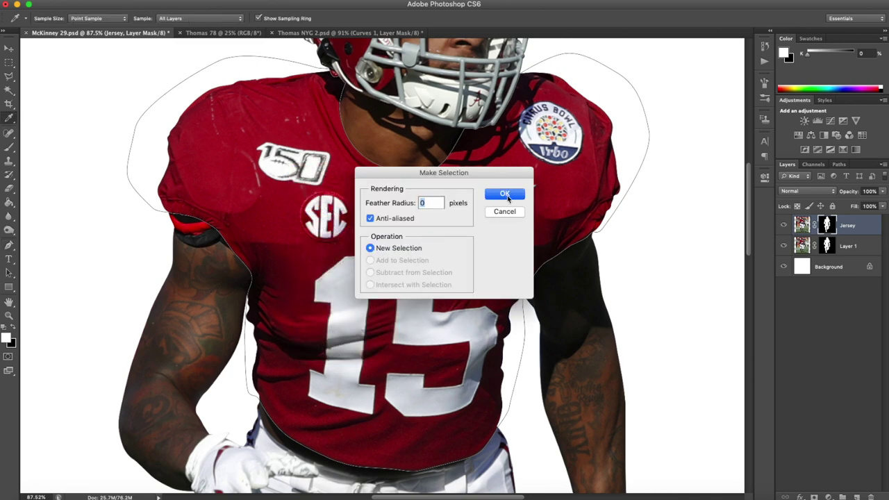
pyautogui.click(505, 194)
# Black out the Jersey layer's mask everywhere outside the selected jersey area and deselect.
pyautogui.scroll(-3, 486, 188)
pyautogui.scroll(2, 468, 174)
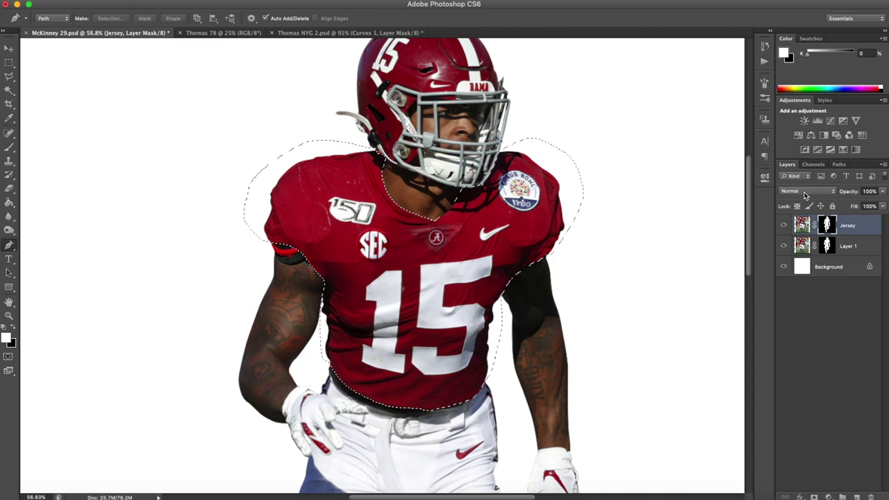
pyautogui.press('BackSpace')
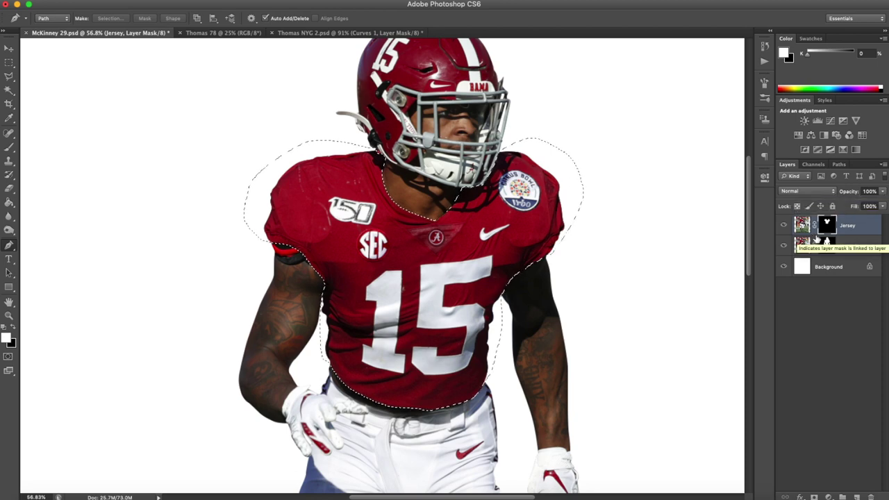
pyautogui.press('super+d')
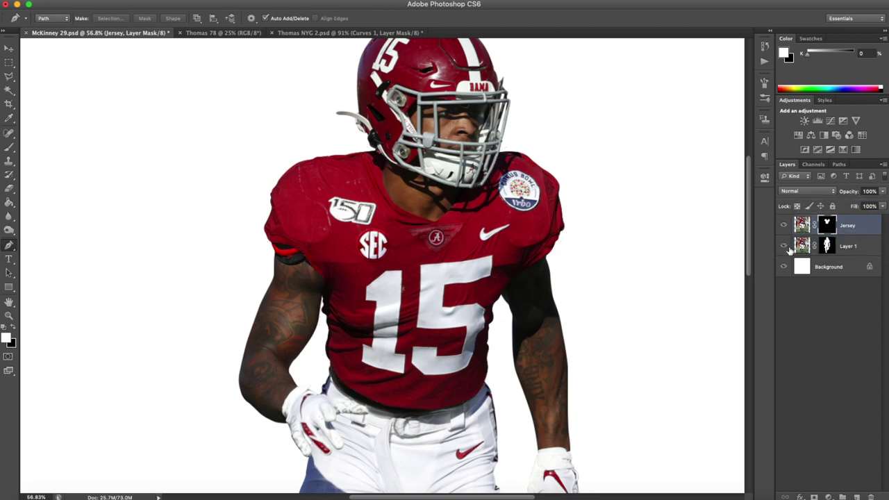
# Hide Layer 1 to inspect the isolated jersey cutout's edges, and show the layer again.
pyautogui.click(785, 246)
pyautogui.scroll(-6, 383, 211)
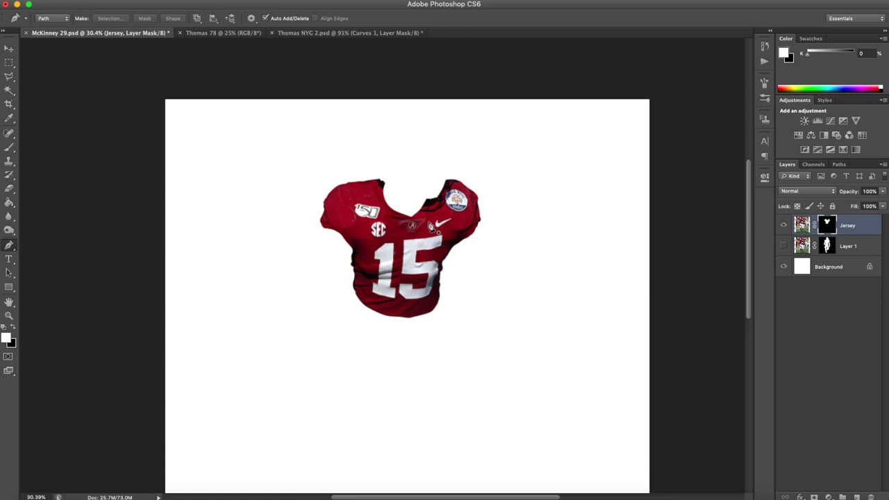
pyautogui.scroll(5, 424, 233)
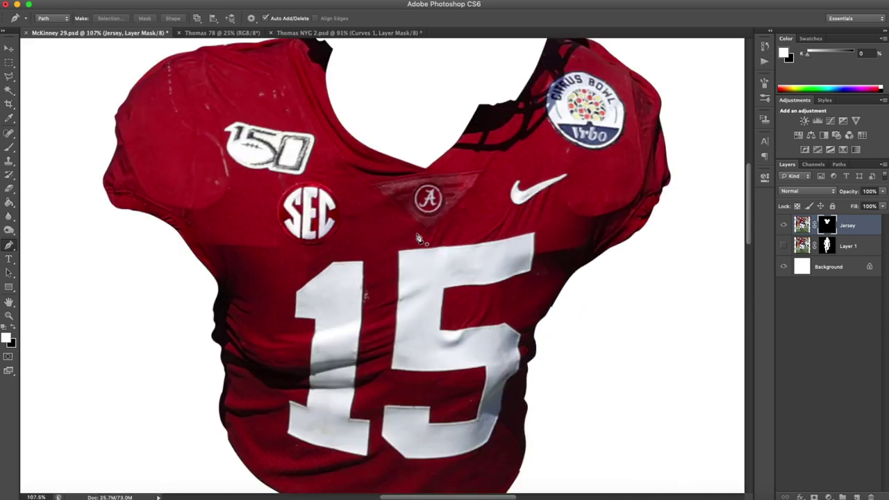
pyautogui.scroll(-2, 472, 185)
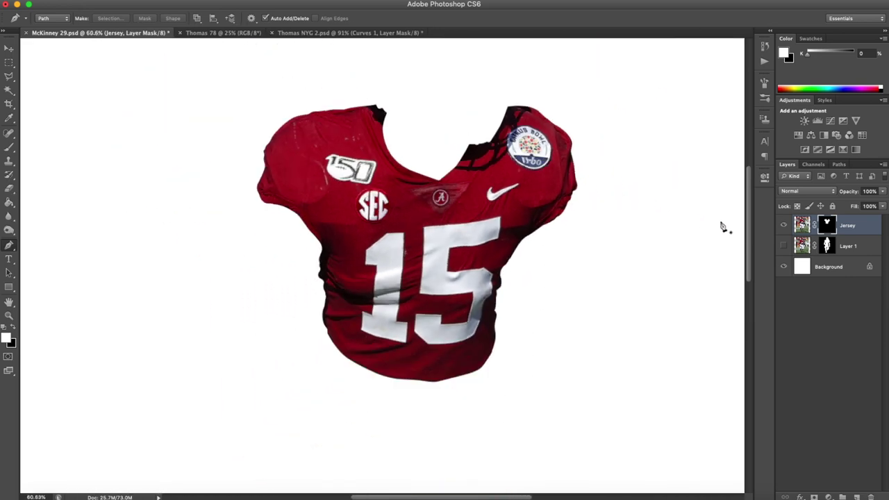
pyautogui.click(784, 246)
# Duplicate Layer 1 again, rename the copy "Pants" and make its layer mask active.
pyautogui.click(851, 246)
pyautogui.press('super+j')
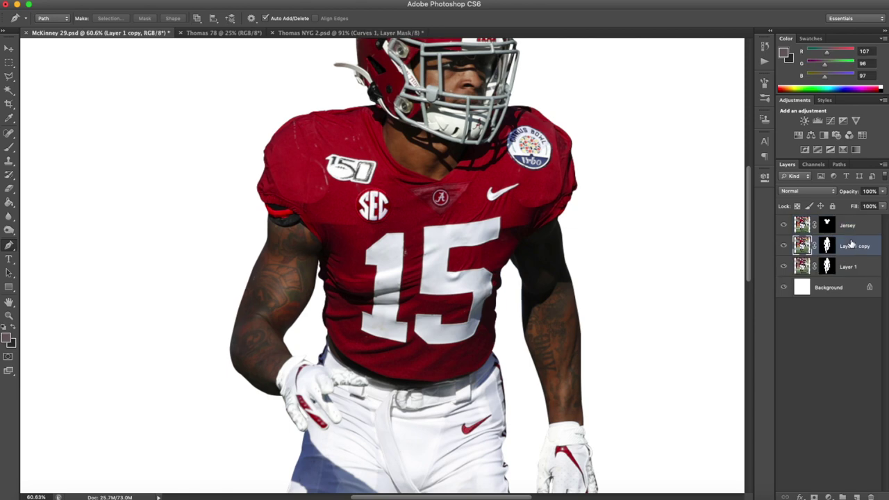
pyautogui.doubleClick(850, 247)
pyautogui.write('Pants')
pyautogui.press('Return')
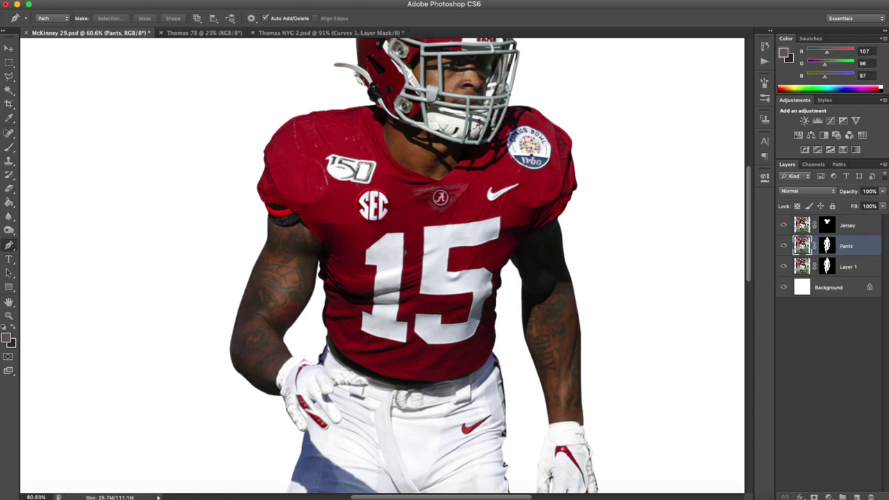
pyautogui.click(827, 245)
# Trace a Pen tool path outside the pants and along the hem above the raised leg's knee.
pyautogui.scroll(-2, 509, 253)
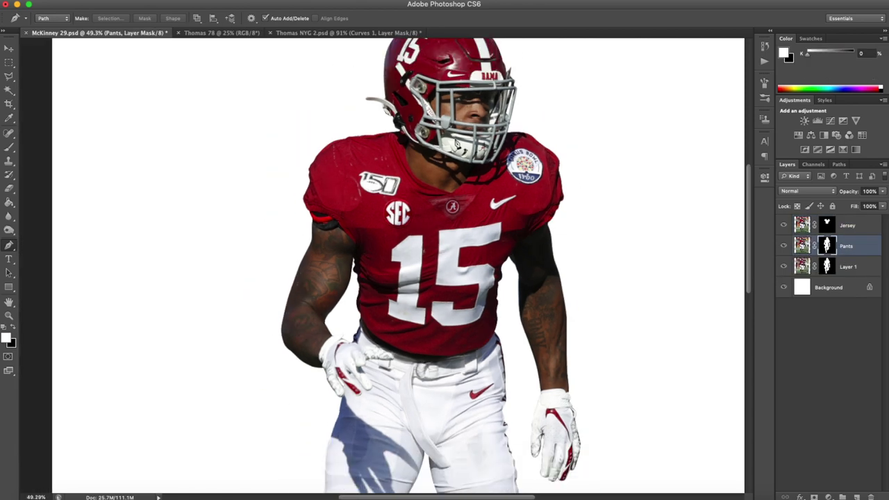
pyautogui.scroll(-2, 497, 151)
pyautogui.scroll(-3, 477, 403)
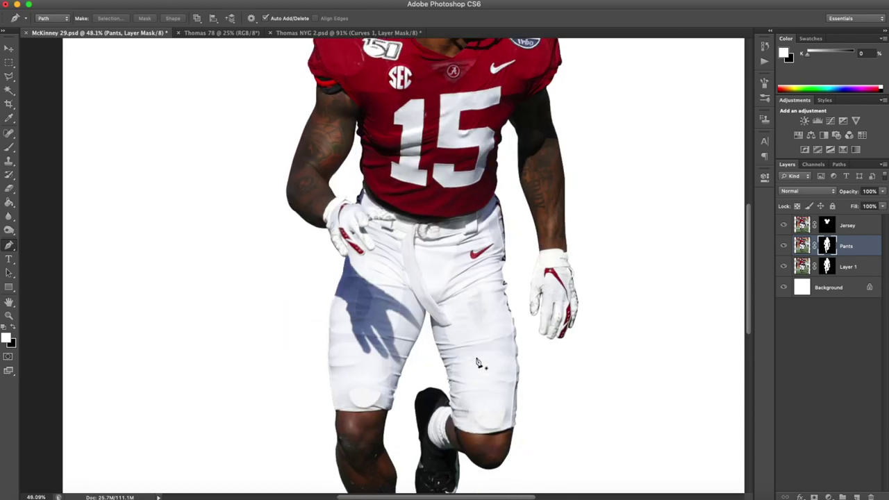
pyautogui.scroll(-1, 450, 399)
pyautogui.scroll(-1, 450, 400)
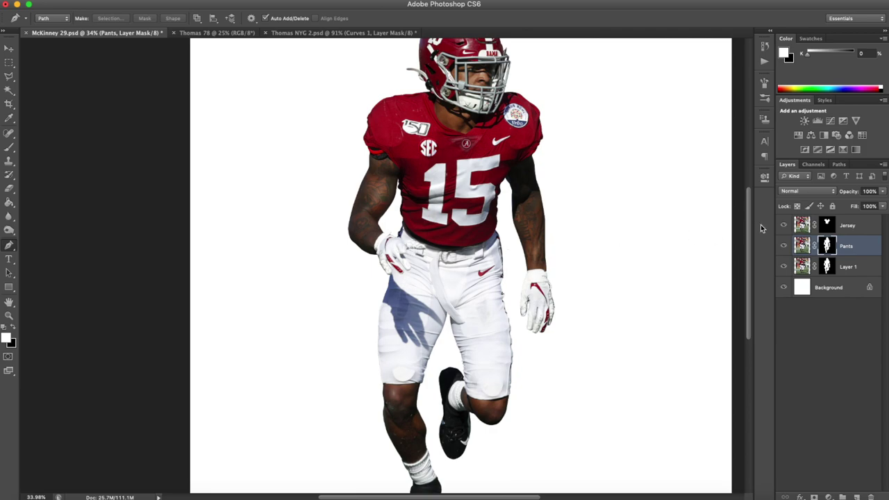
pyautogui.scroll(1, 455, 241)
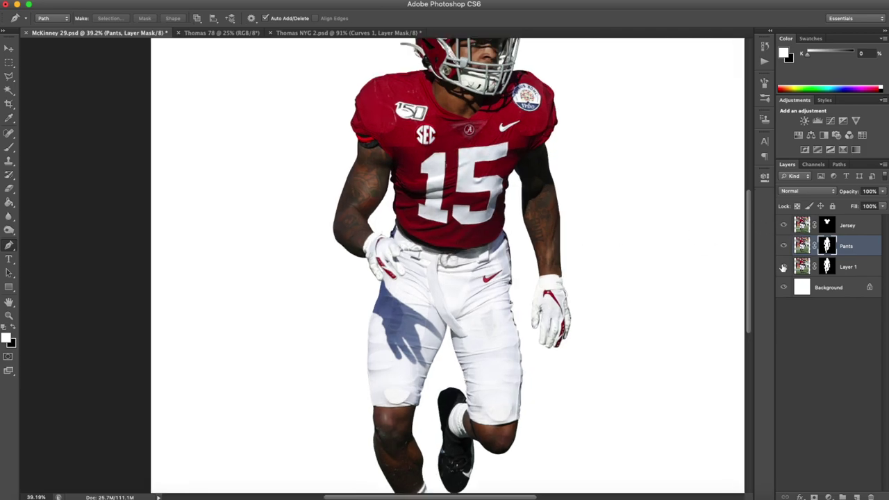
pyautogui.moveTo(509, 324)
pyautogui.mouseDown()
pyautogui.moveTo(577, 309)
pyautogui.moveTo(574, 330)
pyautogui.mouseUp()
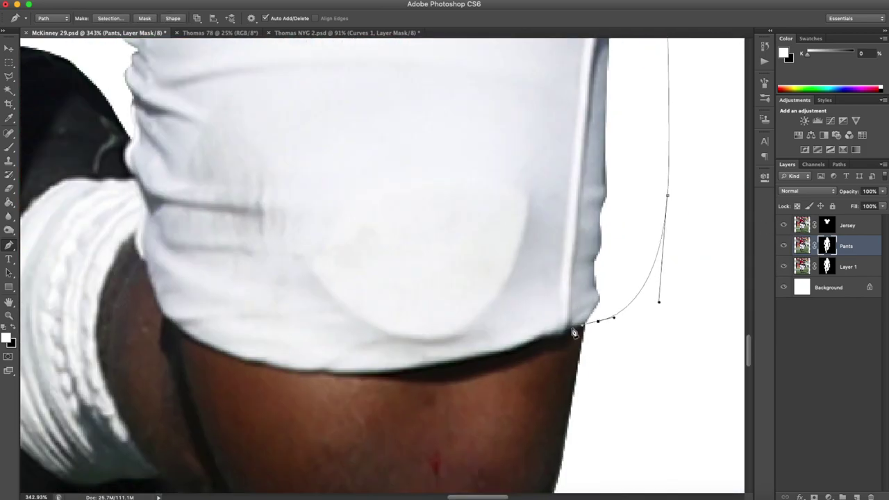
pyautogui.click(608, 360)
pyautogui.click(537, 358)
pyautogui.click(494, 352)
pyautogui.click(446, 341)
pyautogui.moveTo(395, 311); pyautogui.dragTo(381, 298)
# Finish the pants path up the other thigh and around the glove's fingers, and restrict the Pants mask to the outlined area.
pyautogui.click(433, 173)
pyautogui.click(308, 242)
pyautogui.moveTo(127, 491); pyautogui.dragTo(115, 345)
pyautogui.moveTo(395, 248); pyautogui.dragTo(404, 234)
pyautogui.click(422, 238)
pyautogui.click(480, 266)
pyautogui.moveTo(515, 226); pyautogui.dragTo(530, 254)
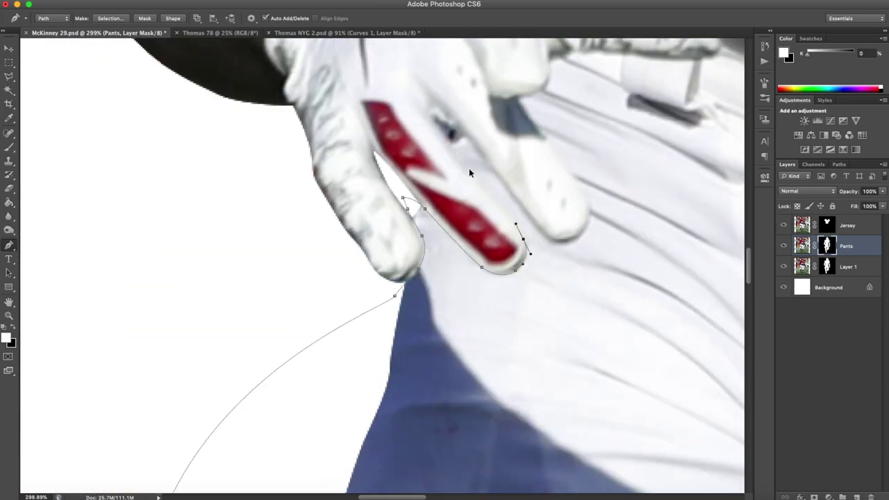
pyautogui.click(468, 168)
pyautogui.scroll(-6, 516, 156)
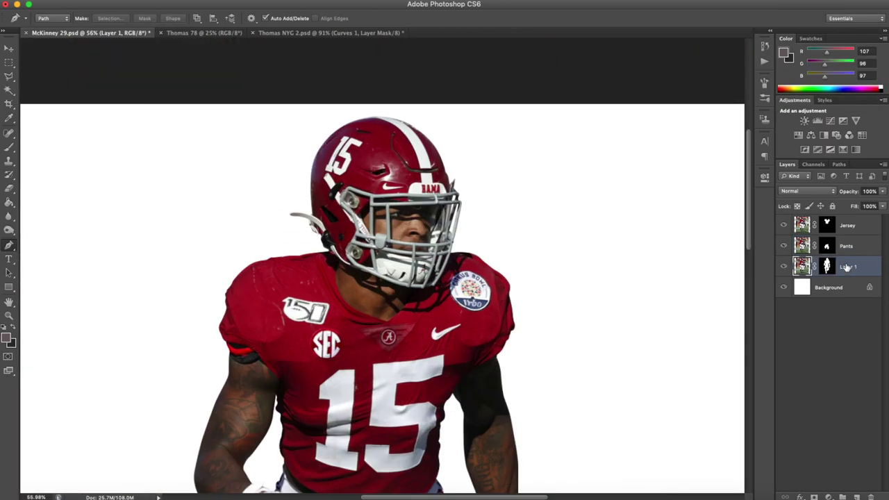
# Duplicate Layer 1 as "Helmet" and start tracing the helmet shell past the chin-strap clip to the facemask bars on its mask.
pyautogui.scroll(6, 351, 214)
pyautogui.click(381, 273)
pyautogui.moveTo(456, 403); pyautogui.dragTo(455, 100)
pyautogui.moveTo(601, 261); pyautogui.dragTo(617, 266)
pyautogui.click(576, 142)
pyautogui.moveTo(577, 142); pyautogui.dragTo(410, 455)
pyautogui.click(423, 262)
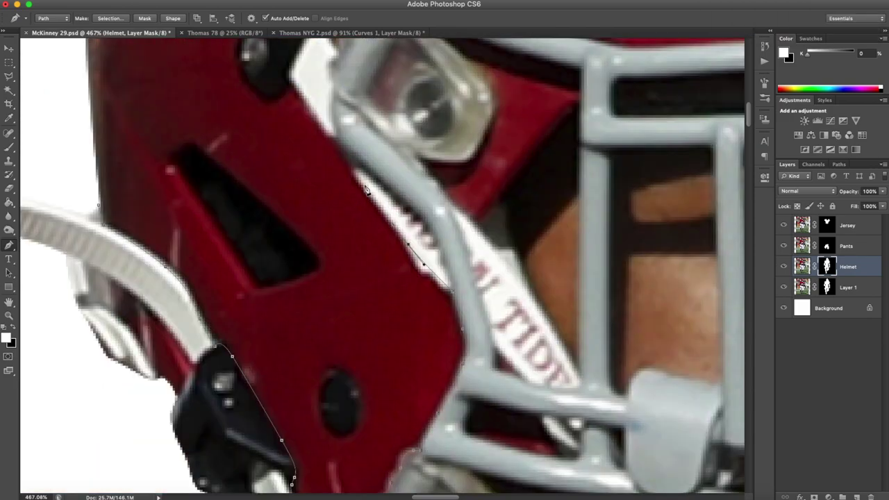
# Trace the helmet shell along the facemask and front bumper, close the outline and restrict the Helmet mask to it.
pyautogui.moveTo(357, 167); pyautogui.dragTo(489, 439)
pyautogui.click(388, 272)
pyautogui.click(333, 186)
pyautogui.click(361, 138)
pyautogui.click(490, 226)
pyautogui.moveTo(694, 312); pyautogui.dragTo(429, 253)
pyautogui.click(452, 243)
pyautogui.moveTo(681, 260); pyautogui.dragTo(104, 259)
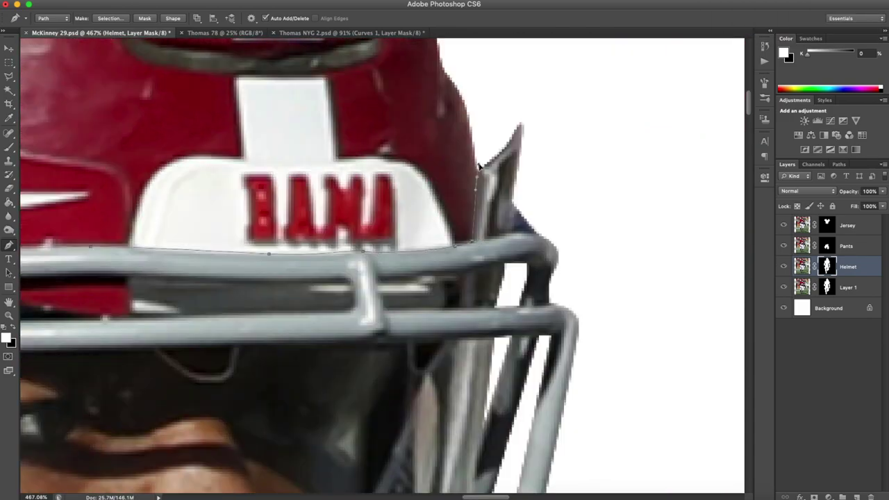
pyautogui.scroll(-2, 477, 175)
pyautogui.rightClick(358, 255)
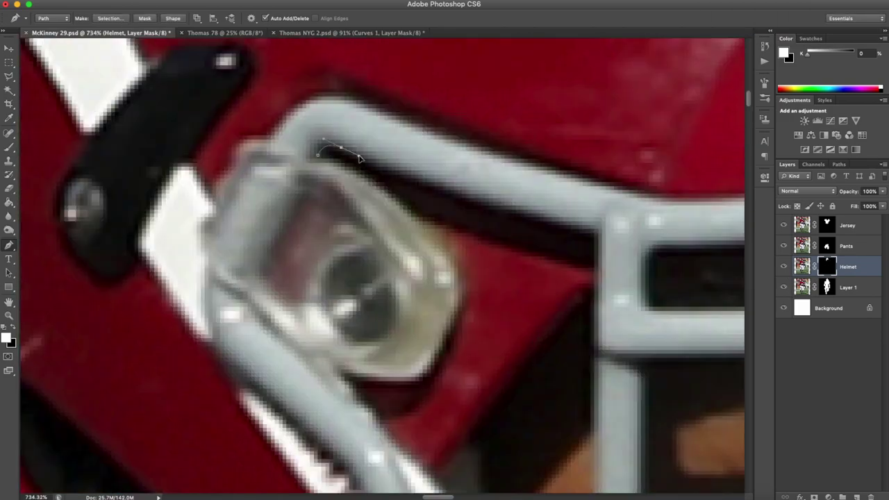
# Trace a Pen tool path under the lower facemask bar and around the outer edge of the red shell patch beside the lower clip.
pyautogui.scroll(-4, 382, 264)
pyautogui.scroll(2, 382, 264)
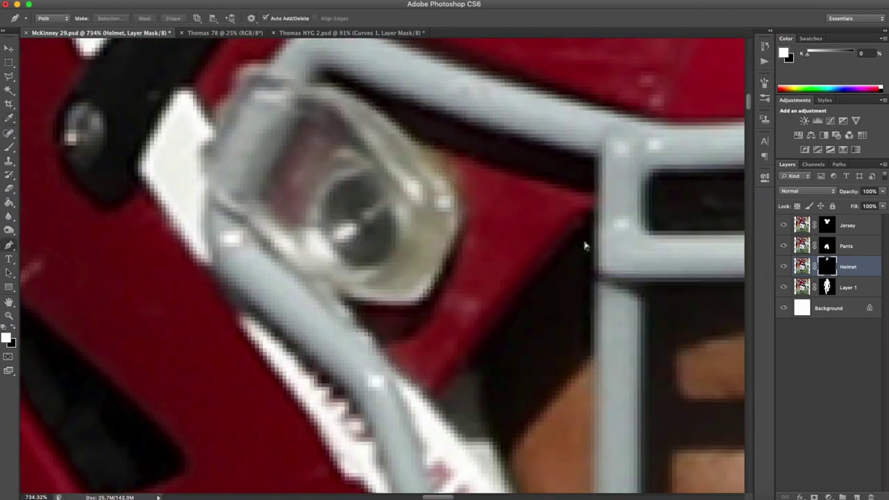
pyautogui.hscroll(-3, 494, 142)
pyautogui.click(491, 137)
pyautogui.click(553, 157)
pyautogui.click(589, 165)
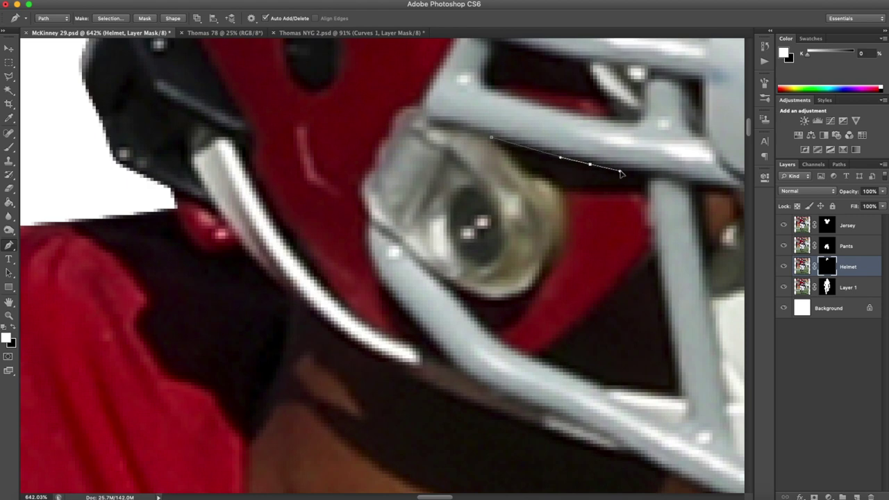
pyautogui.click(628, 171)
pyautogui.click(651, 174)
pyautogui.click(651, 231)
pyautogui.click(653, 249)
pyautogui.moveTo(540, 359); pyautogui.dragTo(525, 366)
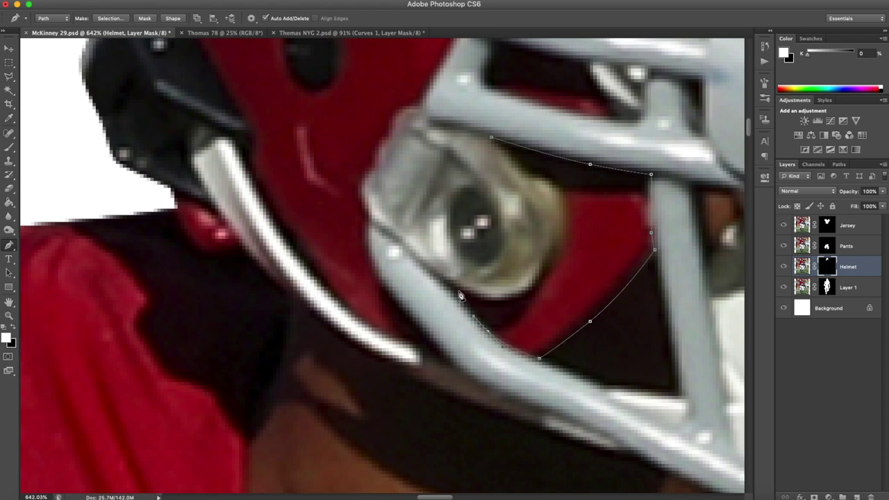
# Finish the path around the lower facemask clip and convert it to a selection.
pyautogui.click(443, 276)
pyautogui.click(515, 297)
pyautogui.moveTo(545, 267); pyautogui.dragTo(560, 246)
pyautogui.moveTo(563, 205); pyautogui.dragTo(529, 174)
pyautogui.rightClick(491, 138)
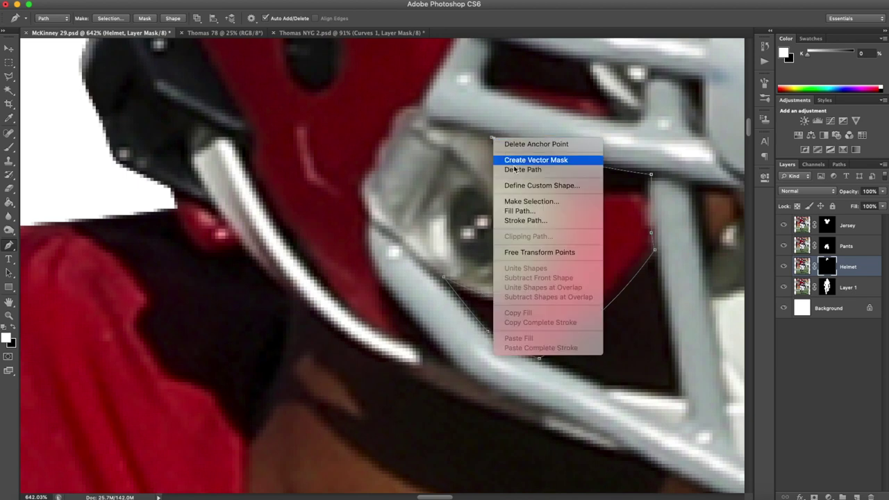
pyautogui.click(541, 202)
pyautogui.press('Return')
# Check the cutout with Layer 1 hidden and restored, and fill the selected shell patch on the Helmet mask with the foreground color at 100% opacity.
pyautogui.scroll(-1, 584, 236)
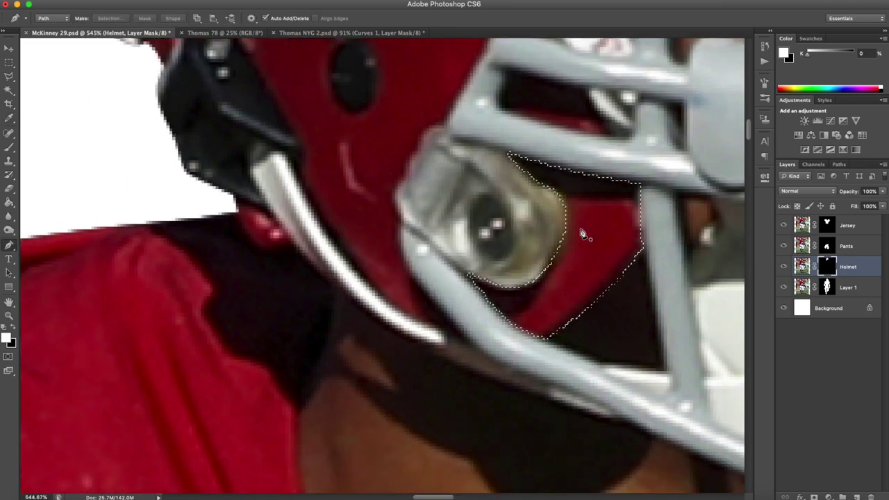
pyautogui.scroll(-5, 584, 236)
pyautogui.scroll(2, 479, 287)
pyautogui.scroll(-2, 478, 286)
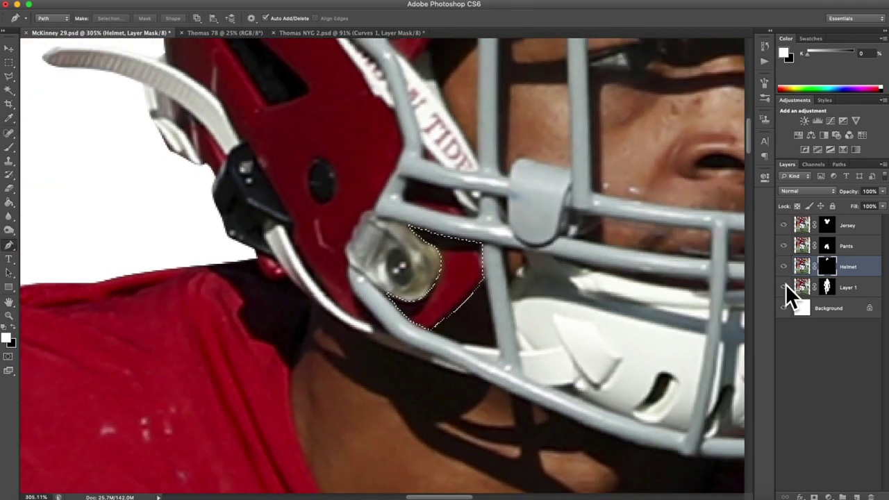
pyautogui.click(784, 287)
pyautogui.scroll(-4, 447, 268)
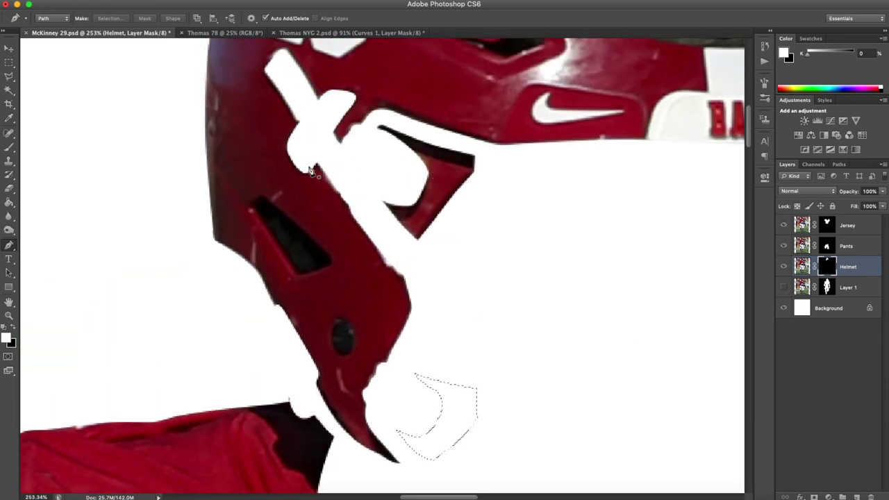
pyautogui.click(784, 286)
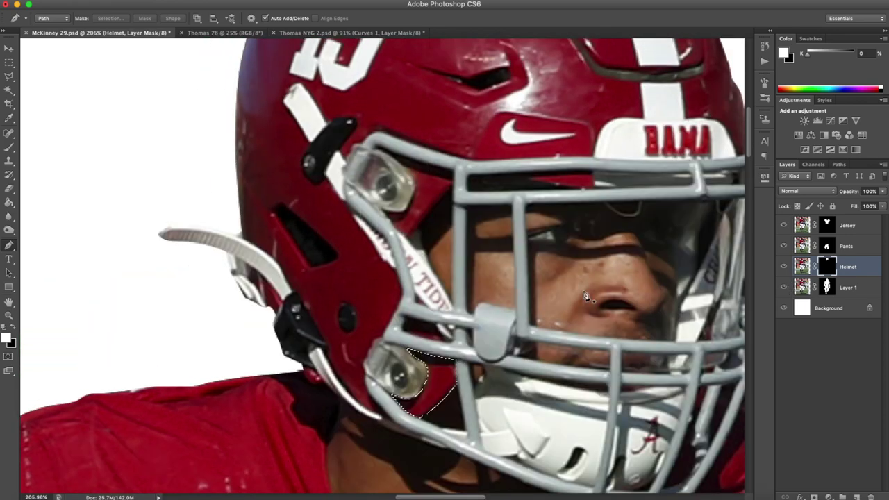
pyautogui.scroll(2, 412, 370)
pyautogui.scroll(4, 412, 370)
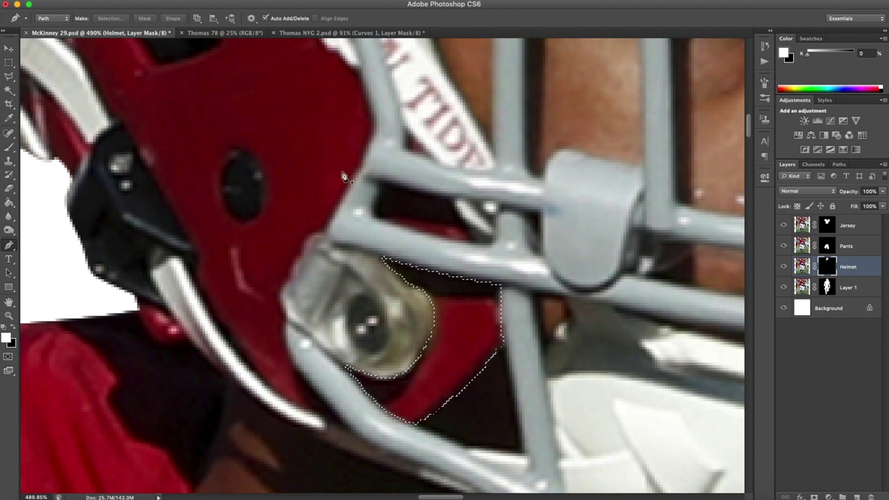
pyautogui.hotkey('shift', 'BackSpace')
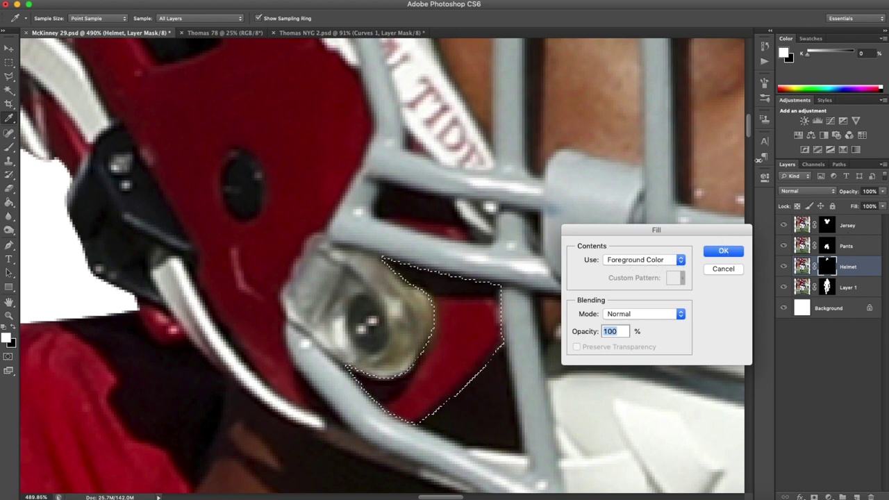
pyautogui.click(731, 252)
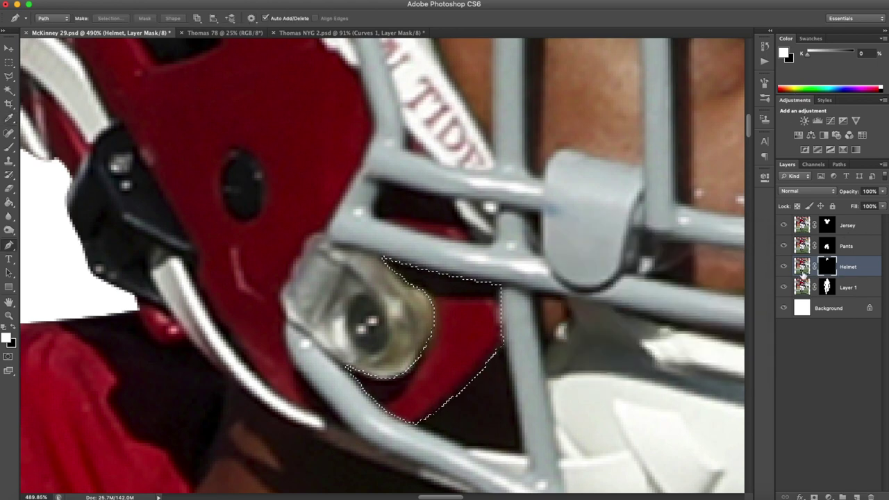
# Toggle Layer 1's visibility to compare the isolated jersey, pants and helmet with the full player.
pyautogui.click(784, 287)
pyautogui.scroll(-6, 417, 343)
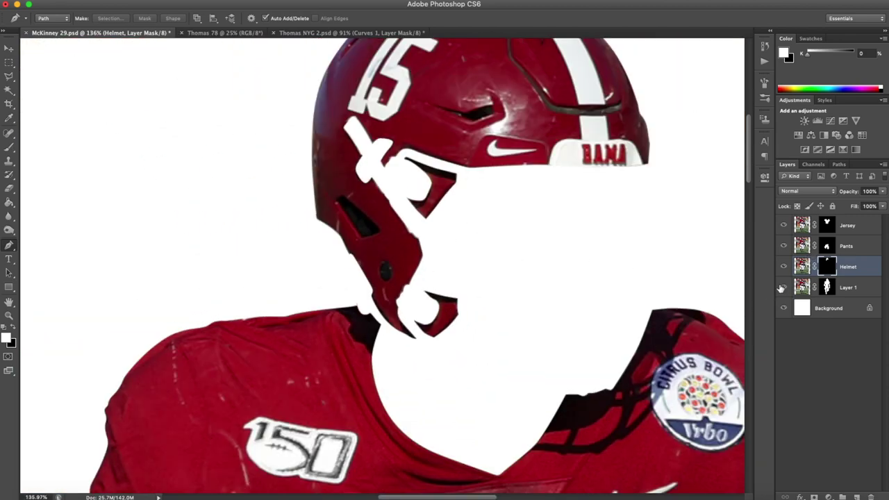
pyautogui.click(783, 287)
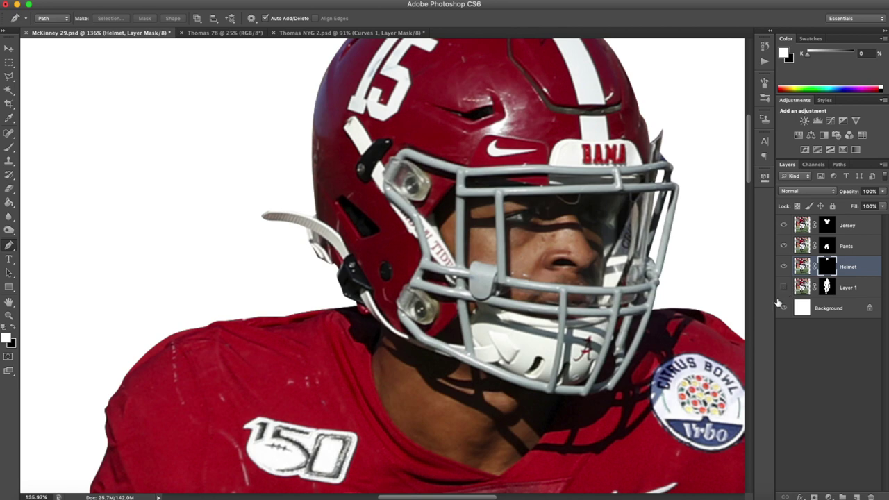
pyautogui.click(782, 293)
pyautogui.click(782, 287)
pyautogui.scroll(5, 465, 229)
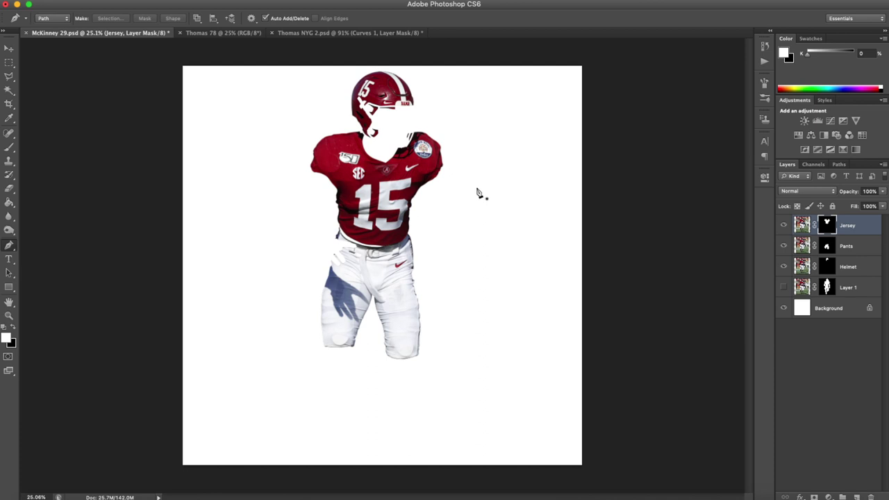
pyautogui.scroll(2, 395, 161)
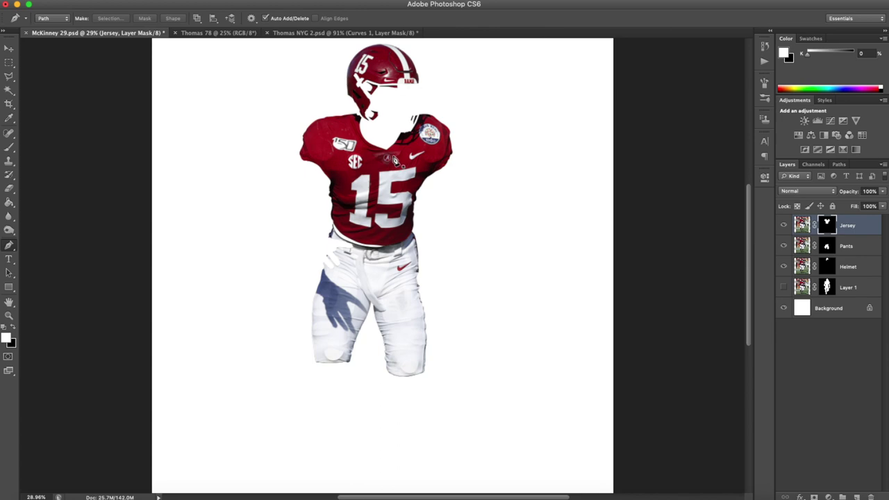
pyautogui.click(784, 286)
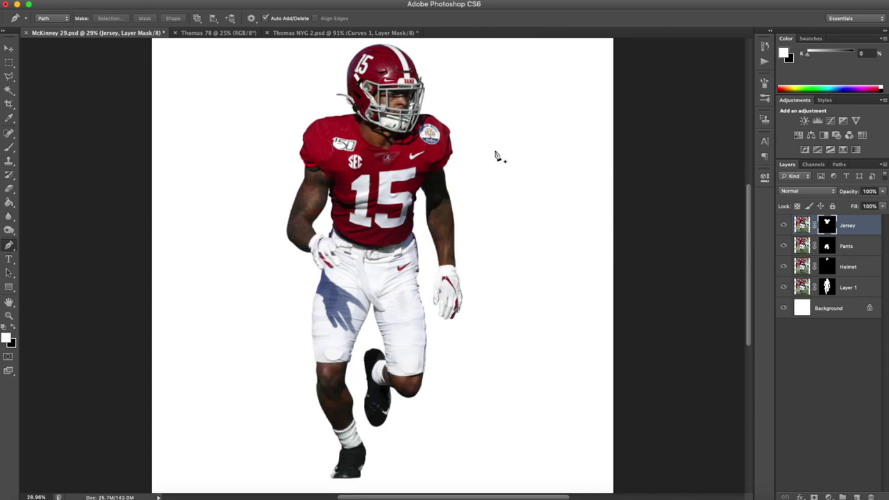
pyautogui.scroll(8, 496, 155)
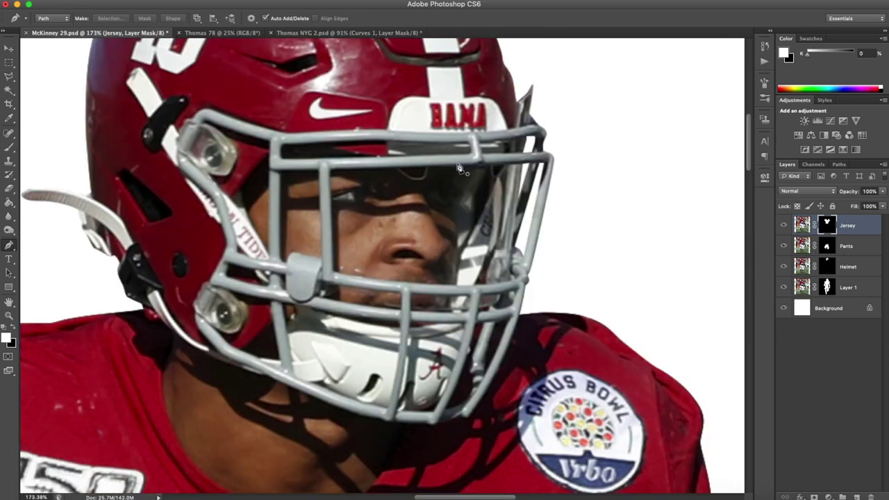
pyautogui.scroll(-1, 438, 280)
pyautogui.scroll(-2, 579, 282)
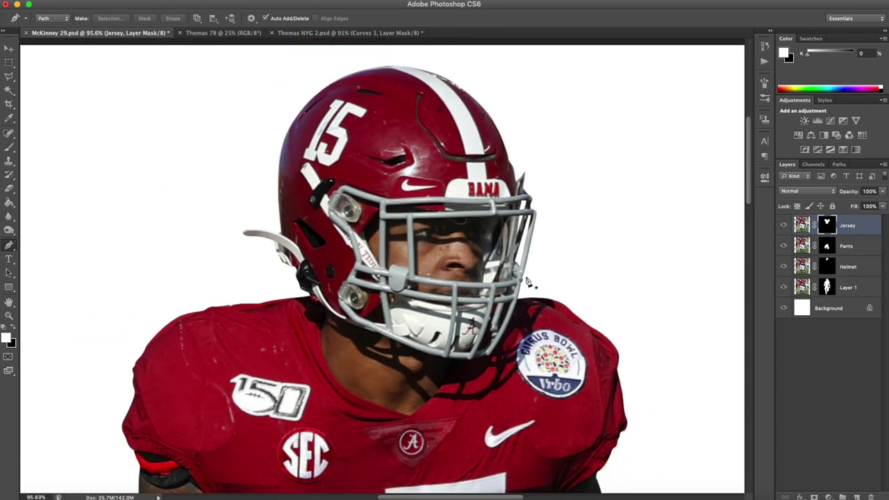
pyautogui.scroll(-2, 446, 243)
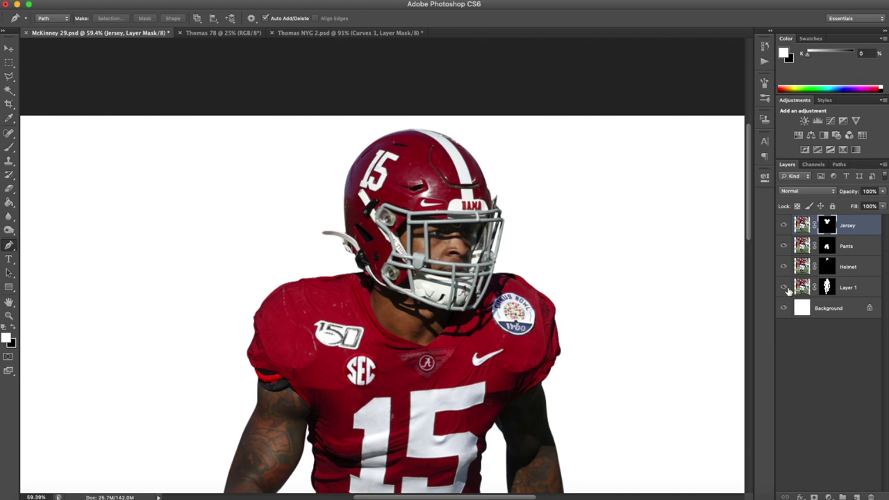
pyautogui.scroll(-3, 478, 250)
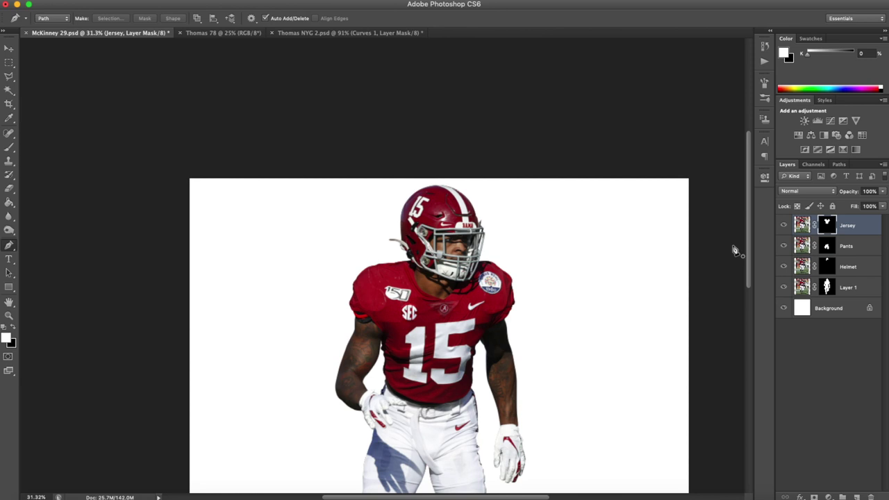
# Target the Jersey layer's image and outline the "150" and SEC patches together with the Polygonal Lasso.
pyautogui.scroll(4, 417, 316)
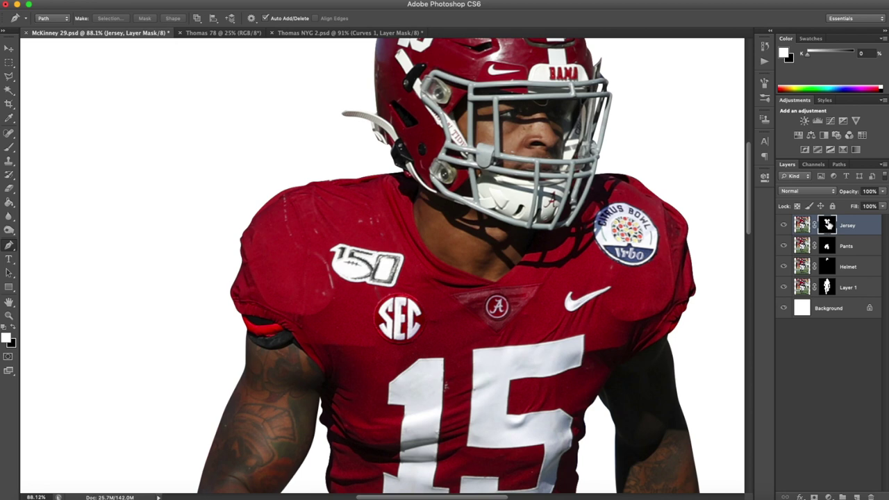
pyautogui.click(802, 225)
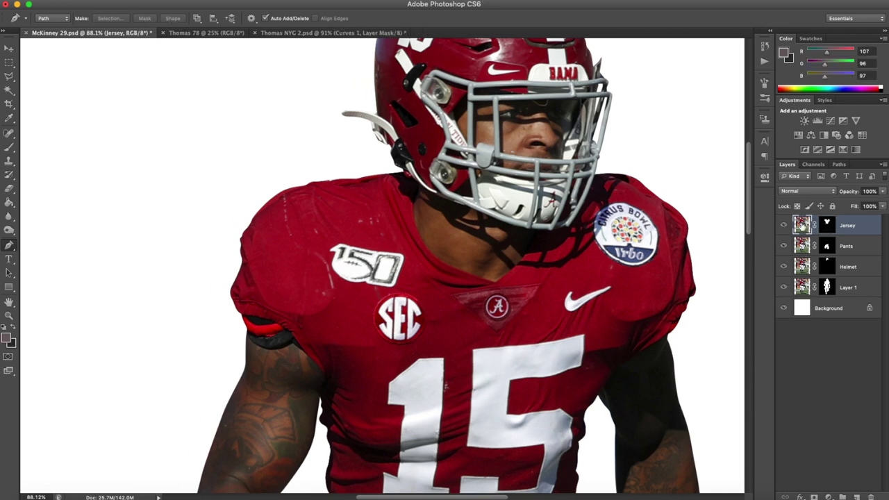
pyautogui.press('l')
pyautogui.scroll(2, 342, 277)
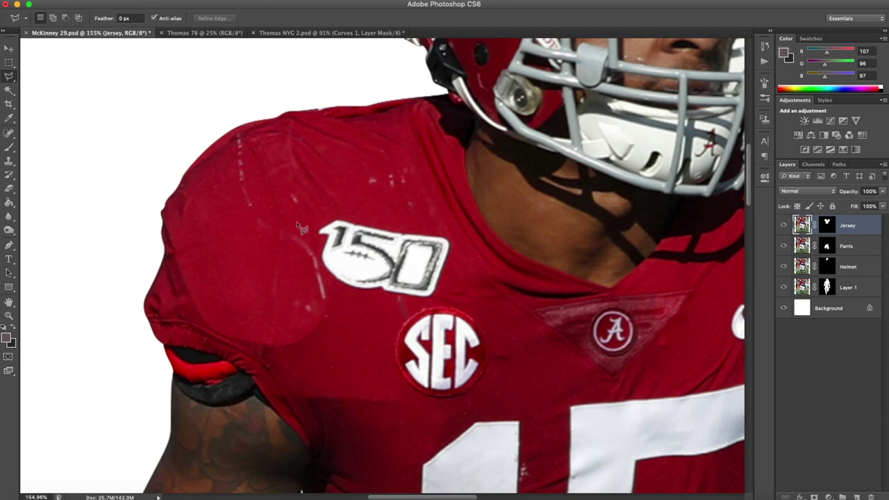
pyautogui.scroll(2, 314, 234)
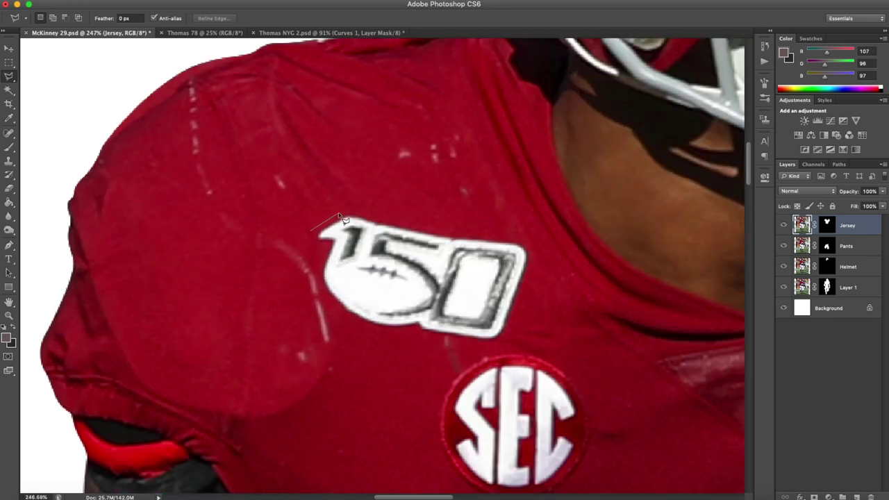
pyautogui.moveTo(441, 232)
pyautogui.mouseDown()
pyautogui.moveTo(525, 241)
pyautogui.moveTo(535, 263)
pyautogui.moveTo(530, 297)
pyautogui.mouseUp()
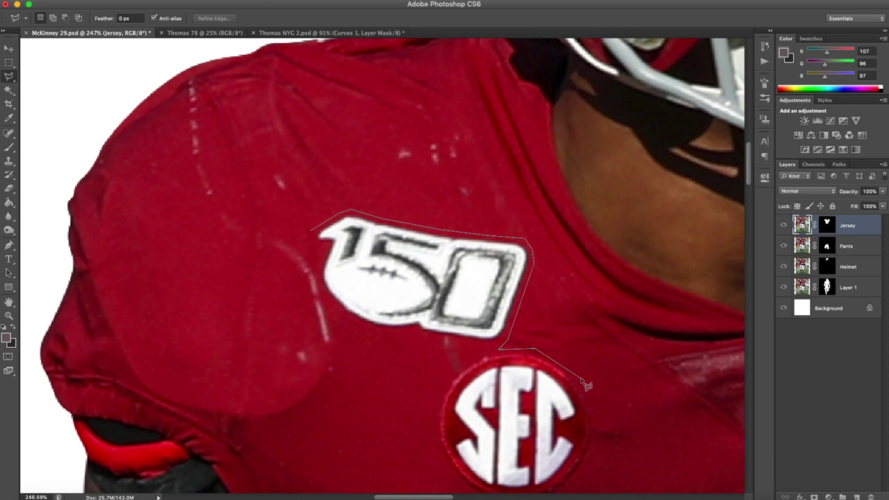
pyautogui.moveTo(594, 448)
pyautogui.mouseDown()
pyautogui.moveTo(602, 337)
pyautogui.moveTo(596, 368)
pyautogui.moveTo(573, 398)
pyautogui.moveTo(530, 418)
pyautogui.moveTo(488, 417)
pyautogui.moveTo(445, 381)
pyautogui.moveTo(430, 337)
pyautogui.moveTo(432, 303)
pyautogui.moveTo(450, 271)
pyautogui.moveTo(485, 255)
pyautogui.moveTo(412, 249)
pyautogui.mouseUp()
pyautogui.moveTo(321, 209); pyautogui.dragTo(312, 156)
# Remove the selected "150" and SEC patches with a Content-Aware fill and deselect.
pyautogui.press('i')
pyautogui.hotkey('shift', 'BackSpace')
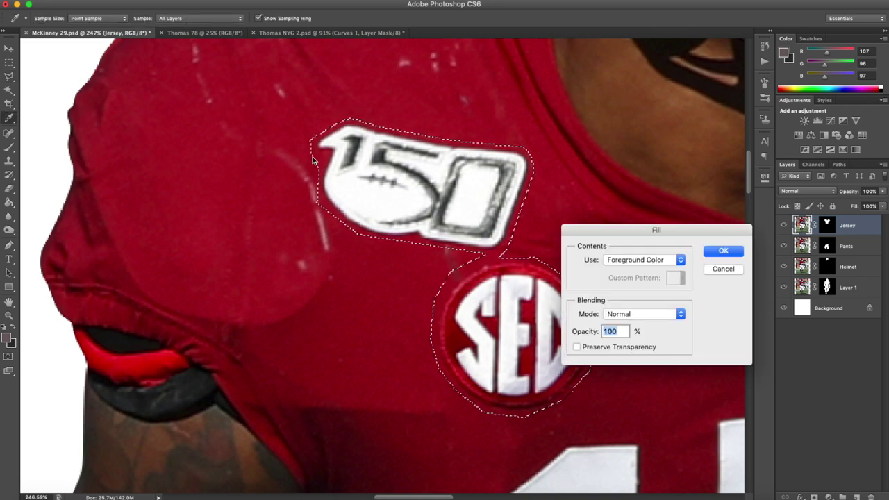
pyautogui.click(643, 259)
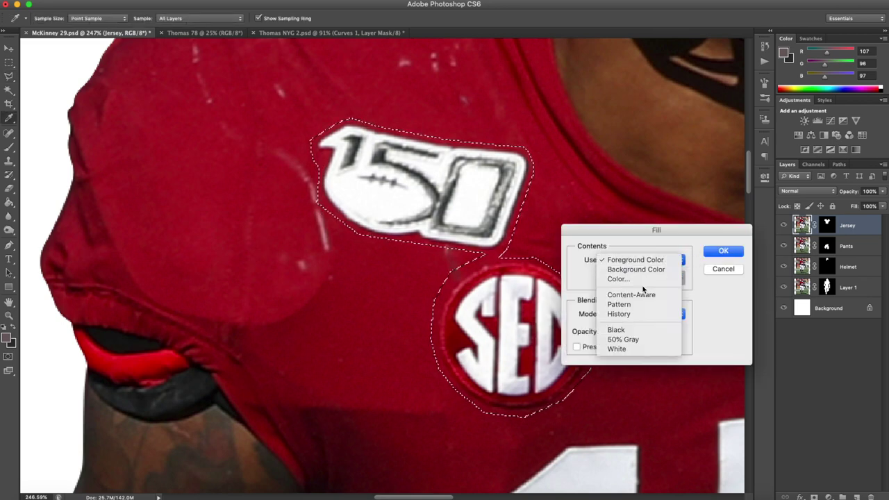
pyautogui.click(642, 295)
pyautogui.click(718, 254)
pyautogui.press('l')
pyautogui.press('super+d')
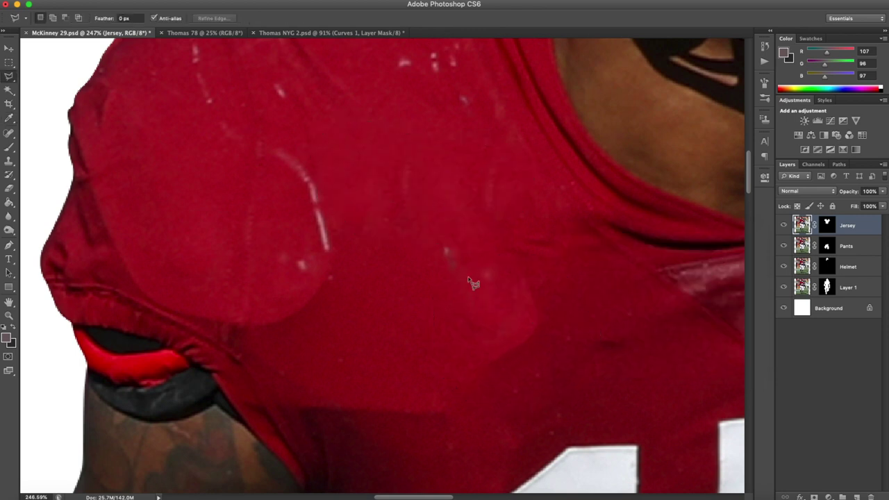
# Clone Stamp nearby red fabric with a 40 px brush over the hard edge left beside the removed patches on the jersey's chest.
pyautogui.scroll(-4, 449, 292)
pyautogui.scroll(-2, 496, 306)
pyautogui.scroll(-1, 486, 287)
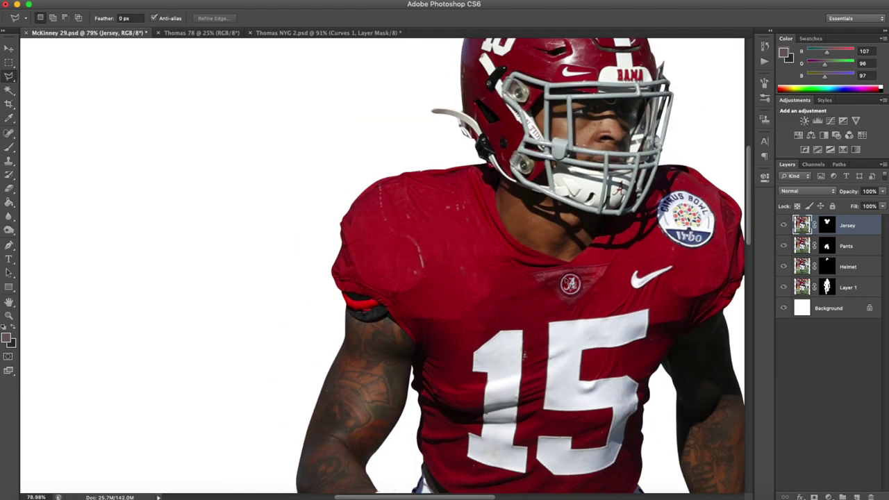
pyautogui.scroll(5, 500, 302)
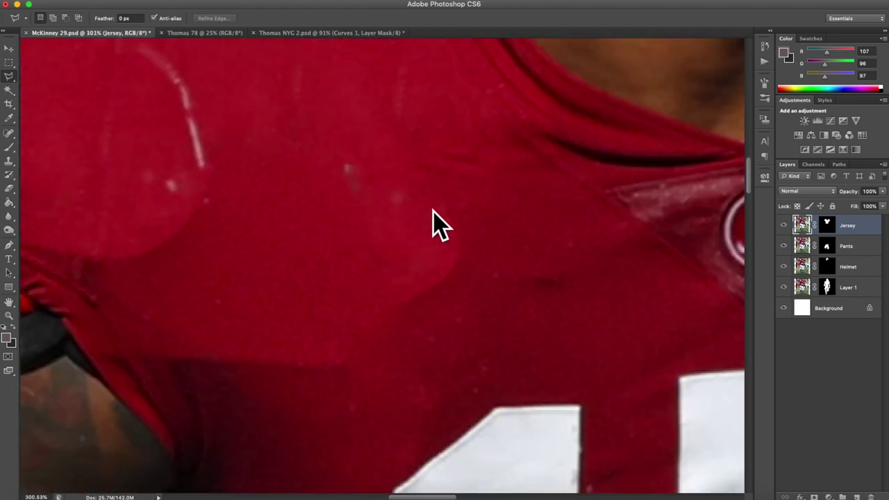
pyautogui.click(9, 160)
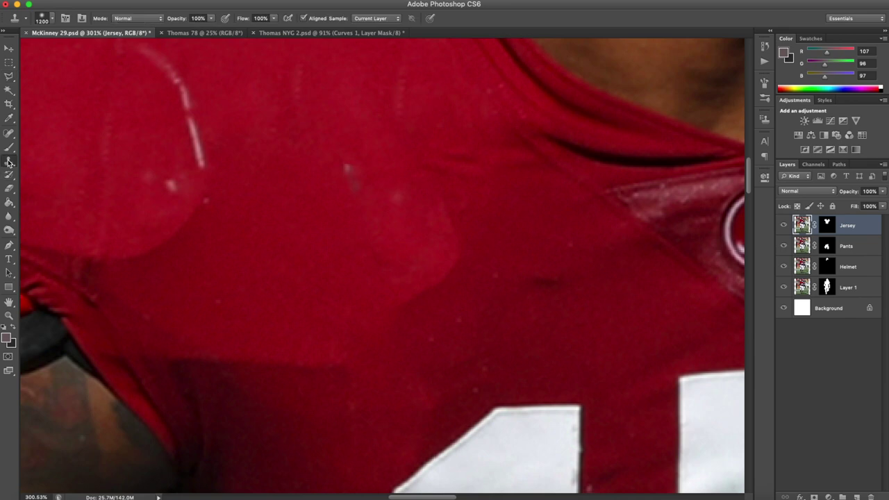
pyautogui.press('[')
pyautogui.press('[')
pyautogui.press('[')
pyautogui.press('[')
pyautogui.press('[')
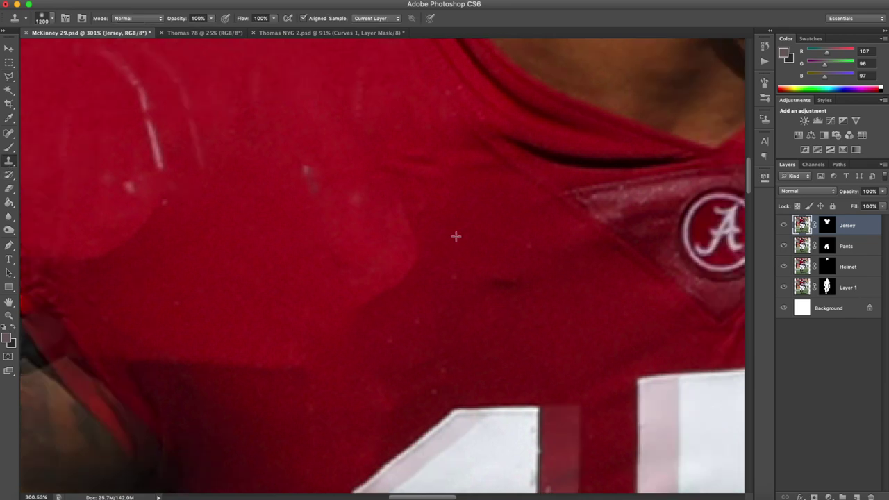
pyautogui.press('[')
pyautogui.press('[')
pyautogui.press('[')
pyautogui.press('[')
pyautogui.press('[')
pyautogui.press('[')
pyautogui.press('[')
pyautogui.press('[')
pyautogui.press('[')
pyautogui.press('[')
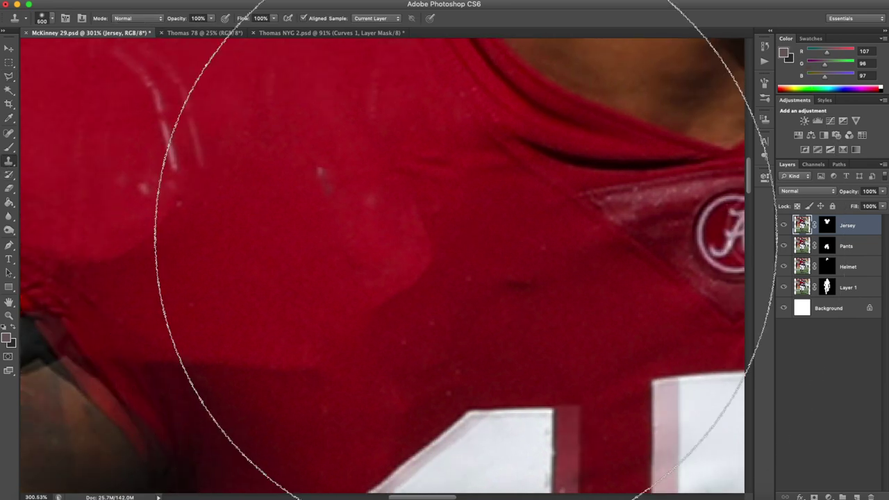
pyautogui.hscroll(-2, 430, 234)
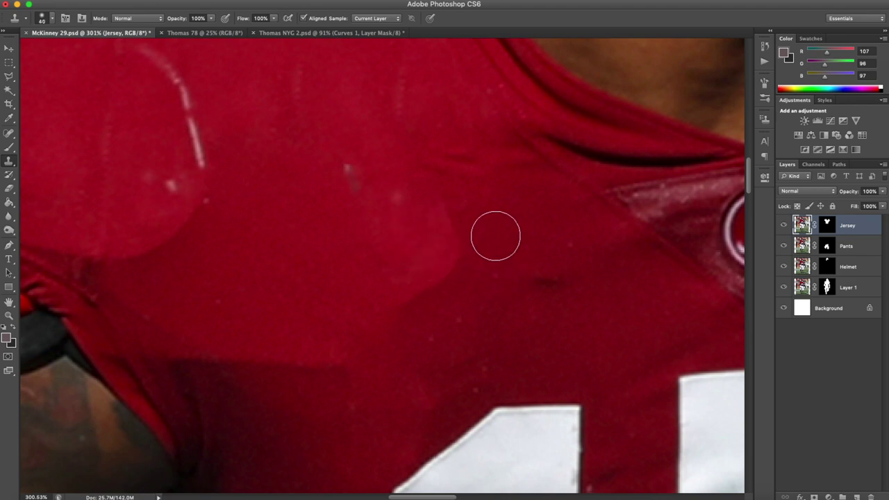
pyautogui.keyDown('alt'); pyautogui.click(499, 223); pyautogui.keyUp('alt')
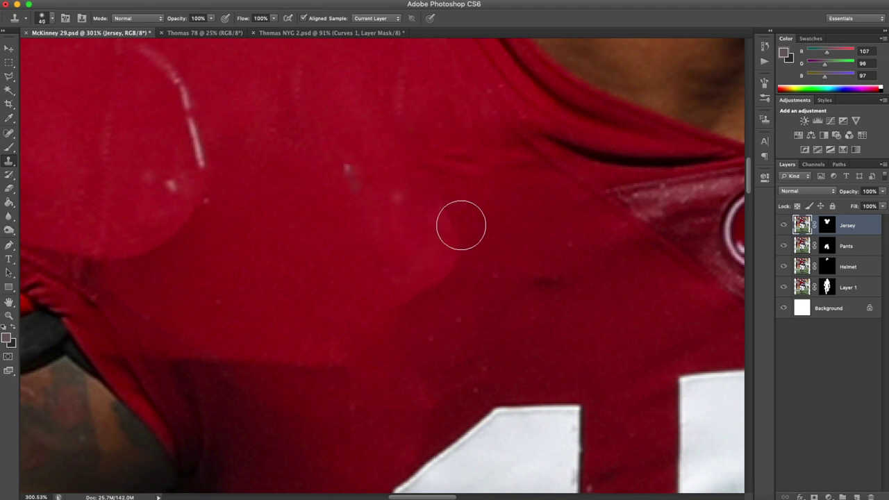
pyautogui.moveTo(449, 220)
pyautogui.mouseDown()
pyautogui.moveTo(451, 252)
pyautogui.moveTo(413, 290)
pyautogui.moveTo(433, 308)
pyautogui.mouseUp()
pyautogui.scroll(-5, 506, 189)
pyautogui.scroll(2, 506, 189)
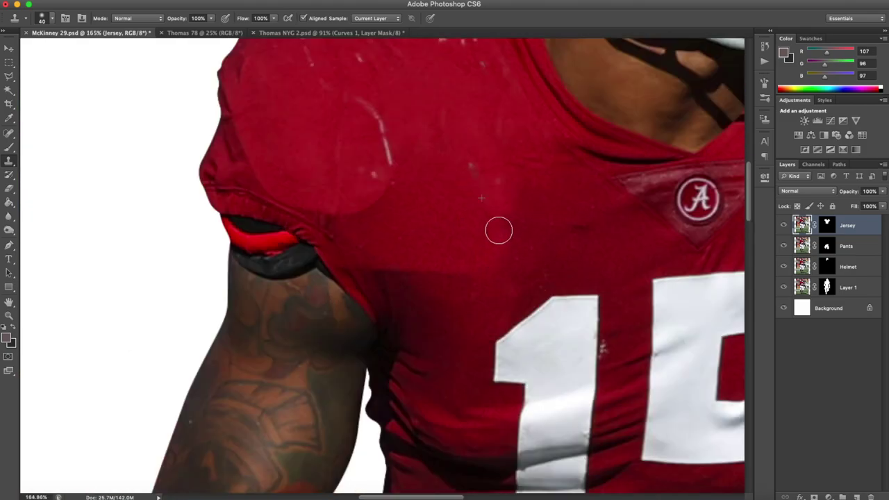
pyautogui.scroll(-5, 518, 162)
pyautogui.scroll(5, 516, 163)
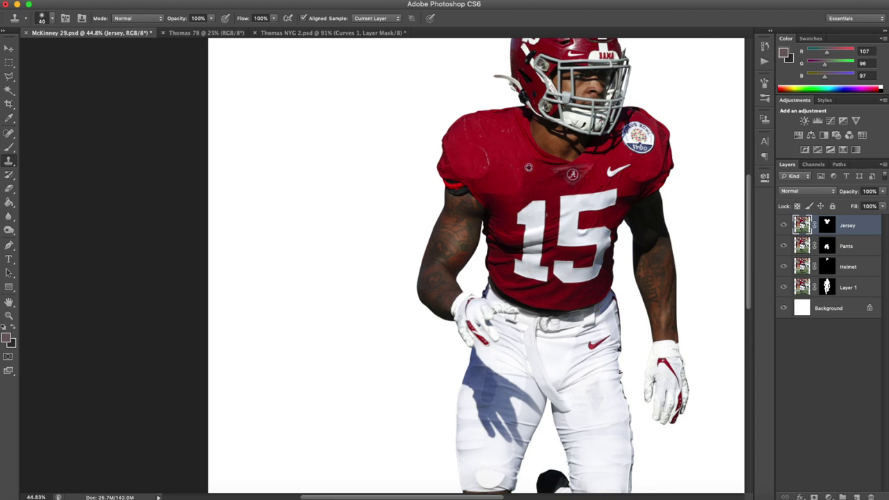
pyautogui.scroll(-3, 576, 139)
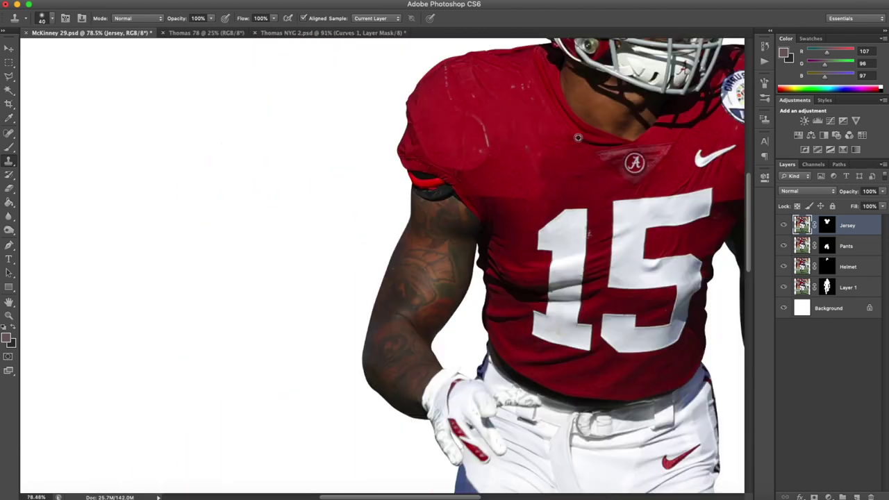
pyautogui.scroll(-3, 579, 157)
pyautogui.scroll(4, 580, 156)
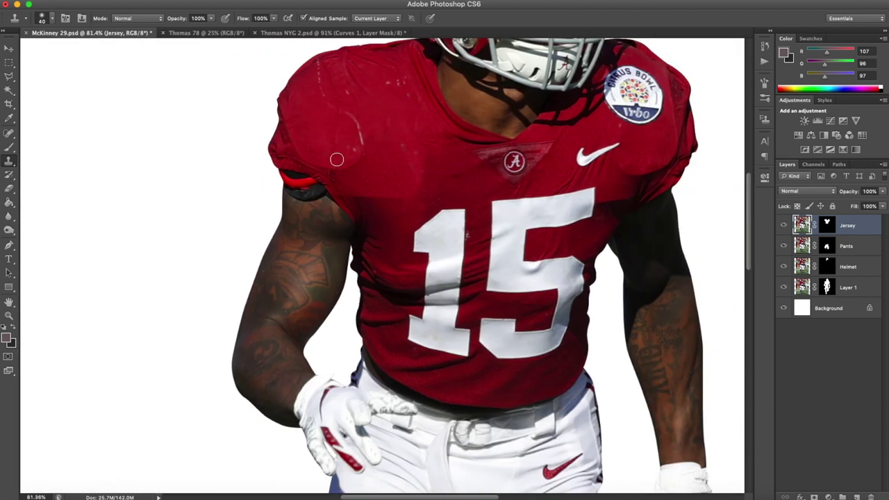
# Outline the Citrus Bowl patch on the jersey's shoulder with the Polygonal Lasso, replace it with a Content-Aware fill and deselect.
pyautogui.press('l')
pyautogui.scroll(-1, 603, 120)
pyautogui.scroll(-2, 603, 119)
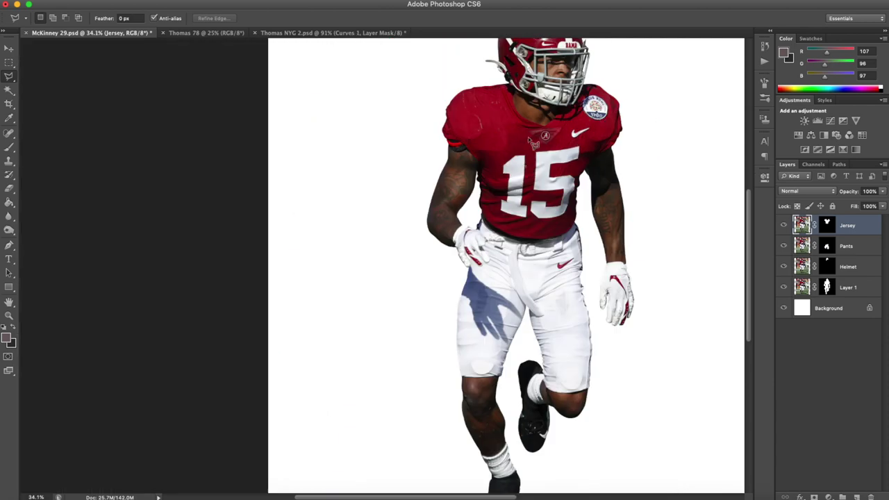
pyautogui.scroll(3, 605, 104)
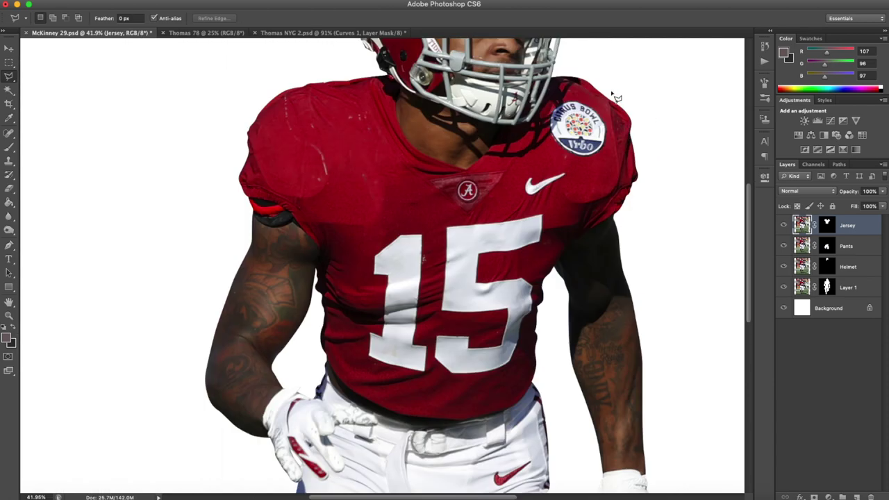
pyautogui.scroll(5, 614, 89)
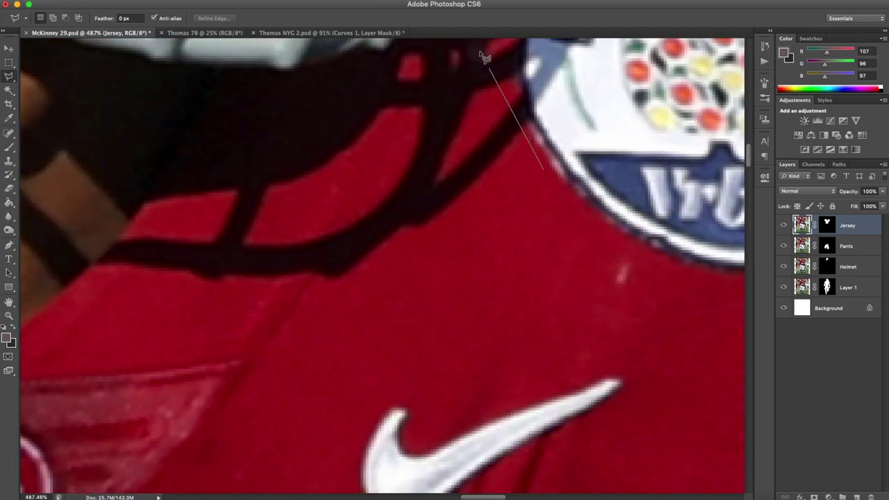
pyautogui.click(479, 51)
pyautogui.click(699, 312)
pyautogui.hotkey('shift', 'F5')
pyautogui.press('Return')
pyautogui.press('super+d')
pyautogui.scroll(-3, 338, 294)
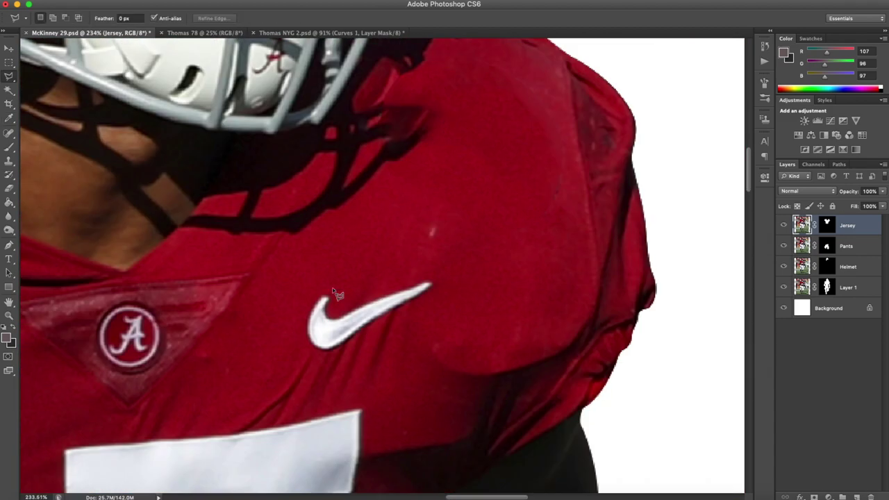
# Outline the Nike swoosh, the collar logo and the chest number 15 with the Polygonal Lasso and remove them from the jersey.
pyautogui.click(333, 298)
pyautogui.scroll(-2, 365, 275)
pyautogui.click(365, 275)
pyautogui.click(366, 229)
pyautogui.click(426, 181)
pyautogui.click(480, 180)
pyautogui.click(525, 168)
pyautogui.click(692, 138)
pyautogui.click(686, 202)
pyautogui.click(629, 224)
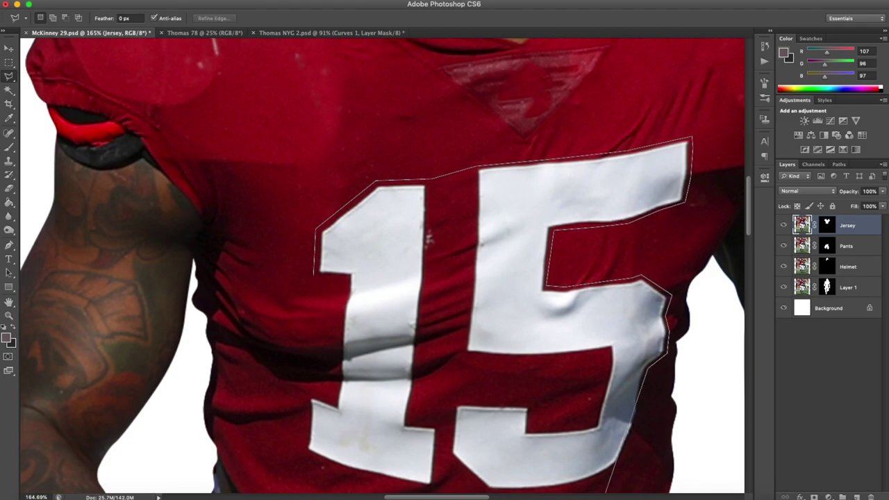
pyautogui.doubleClick(437, 212)
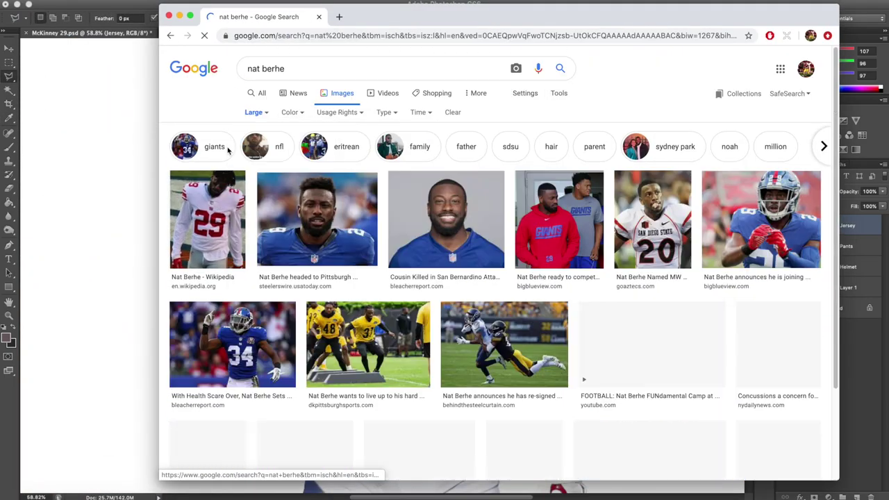
# Switch to the browser's Google Images results and bring a photo of a Giants player in the blue number 21 jersey into the document as reference.
pyautogui.scroll(-10, 486, 230)
pyautogui.scroll(10, 508, 242)
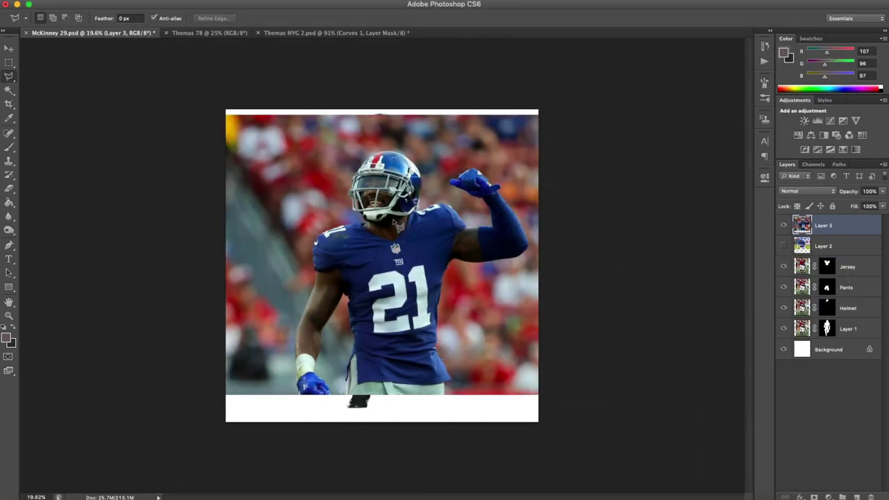
pyautogui.scroll(2, 393, 222)
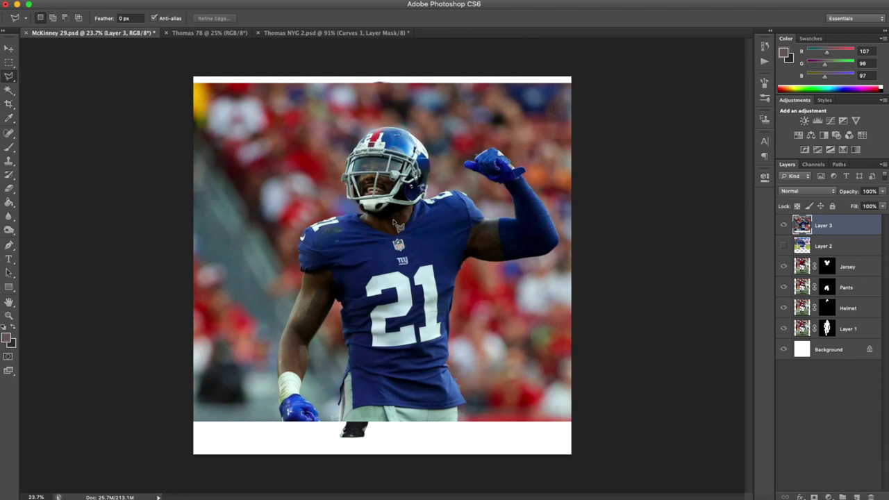
pyautogui.scroll(5, 395, 229)
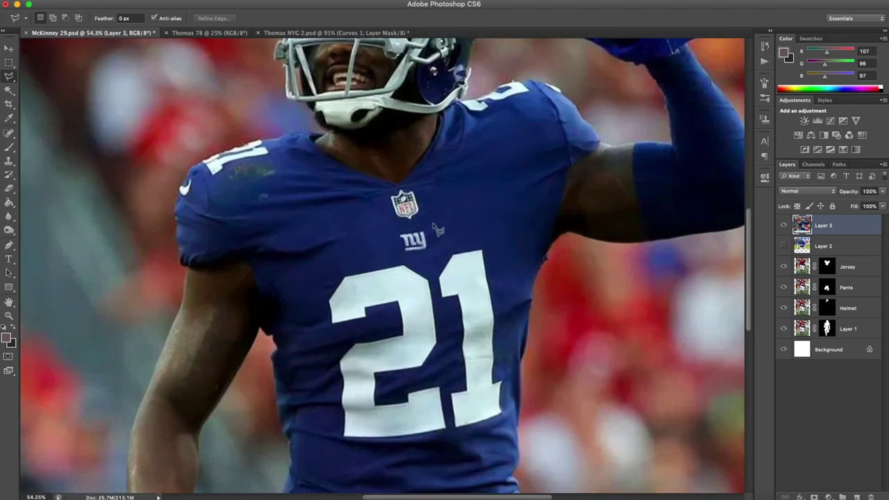
pyautogui.scroll(-3, 431, 239)
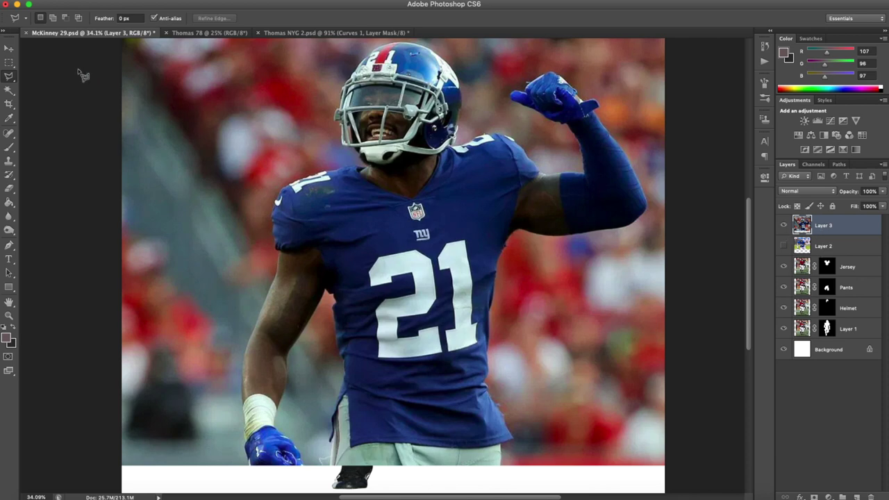
# Move the Giants reference photo down and scale it into the canvas's lower-left area so the red jersey is uncovered.
pyautogui.click(9, 48)
pyautogui.press('super+0')
pyautogui.moveTo(466, 172); pyautogui.dragTo(407, 231)
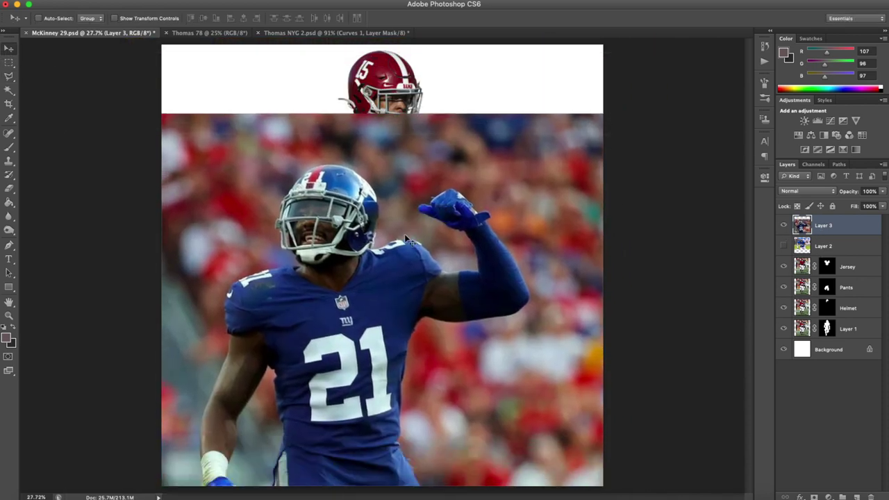
pyautogui.press('super+t')
pyautogui.moveTo(647, 112); pyautogui.dragTo(403, 276)
pyautogui.press('Return')
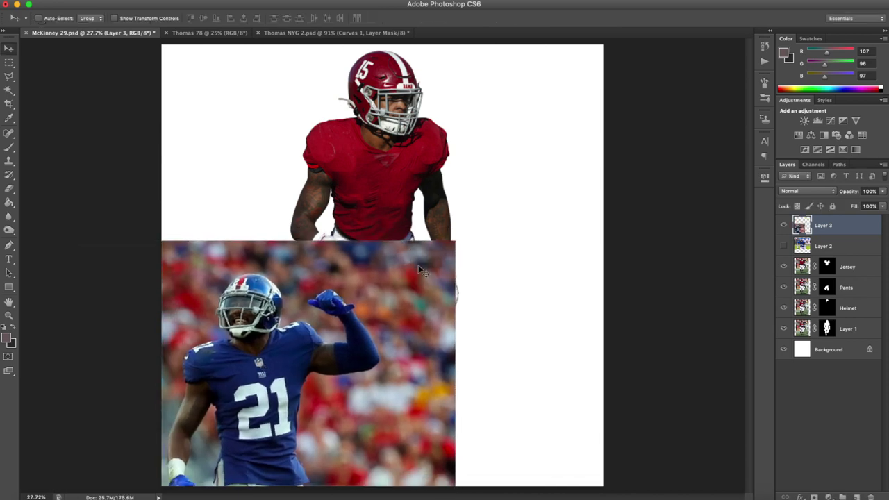
# Add a Gradient Map adjustment layer above the Jersey layer and clip it to that layer.
pyautogui.click(850, 268)
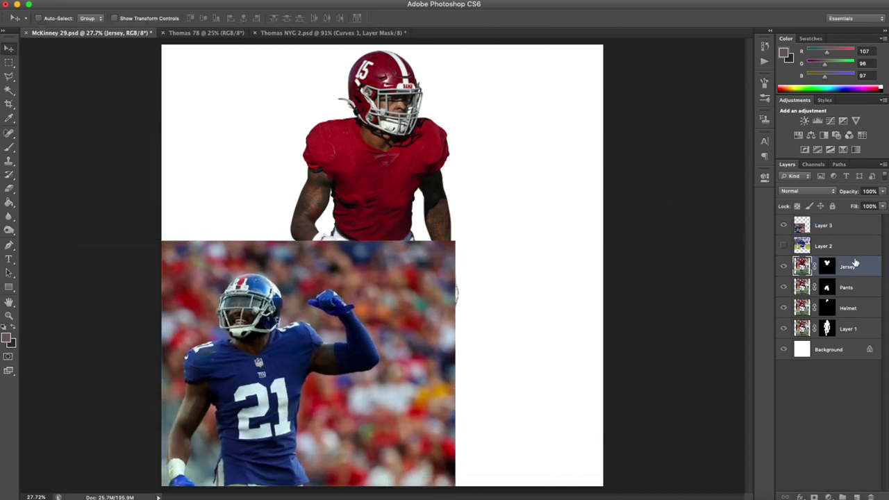
pyautogui.click(857, 150)
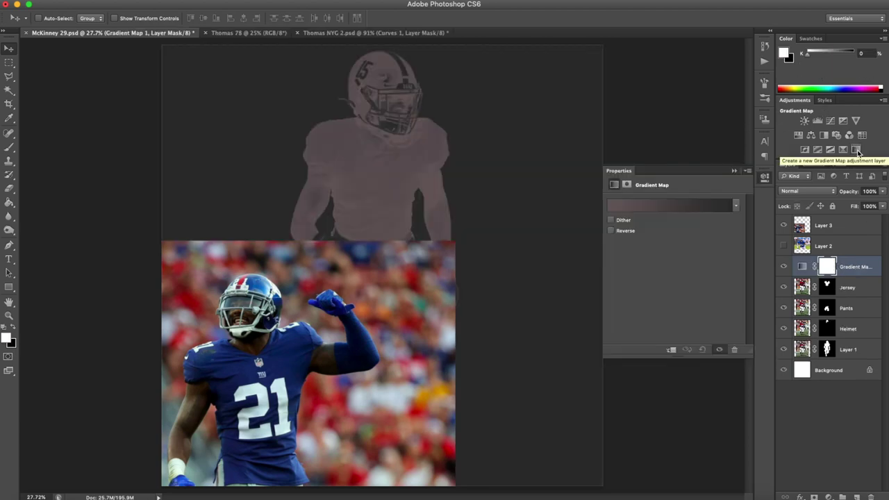
pyautogui.keyDown('alt'); pyautogui.click(853, 274); pyautogui.keyUp('alt')
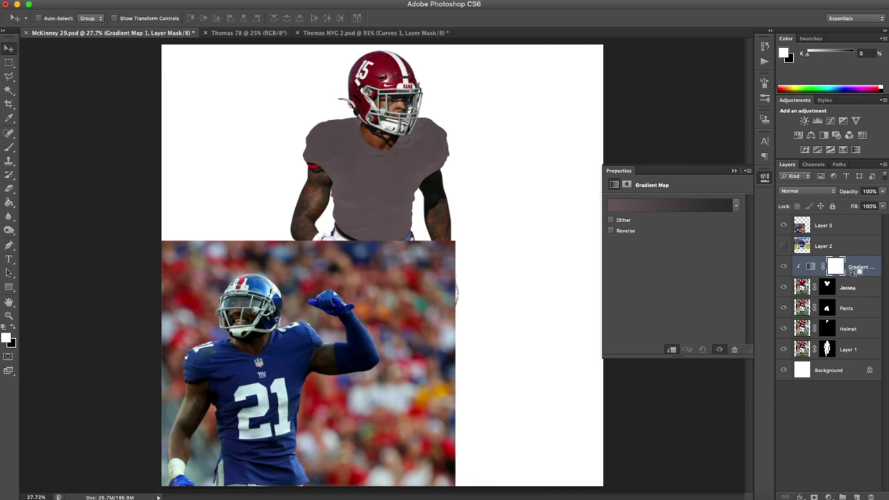
# Edit the Gradient Map and set its 0% color stop to #00010c, sampled from a dark fold of the Giants jersey.
pyautogui.click(812, 268)
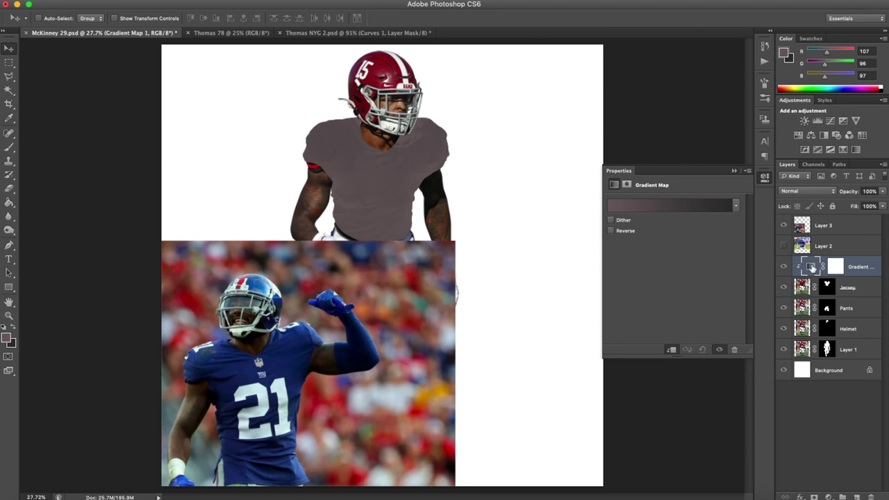
pyautogui.click(677, 207)
pyautogui.moveTo(196, 174); pyautogui.dragTo(687, 151)
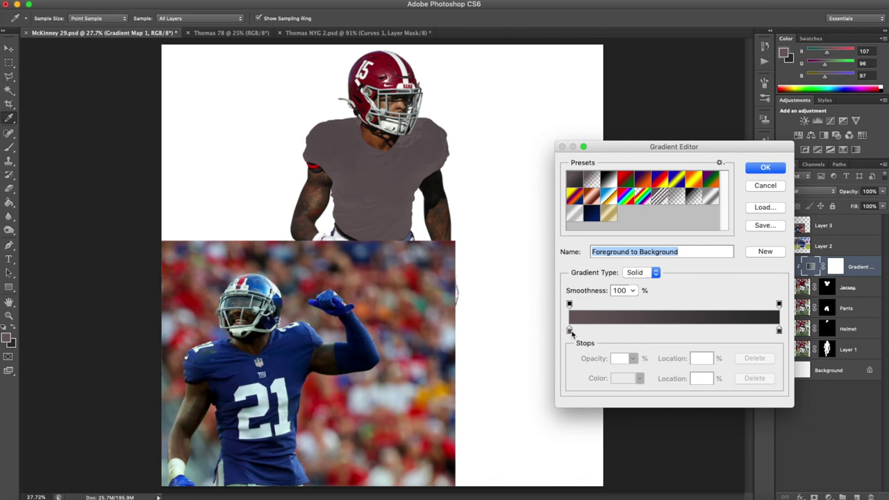
pyautogui.click(571, 331)
pyautogui.click(618, 380)
pyautogui.scroll(8, 268, 416)
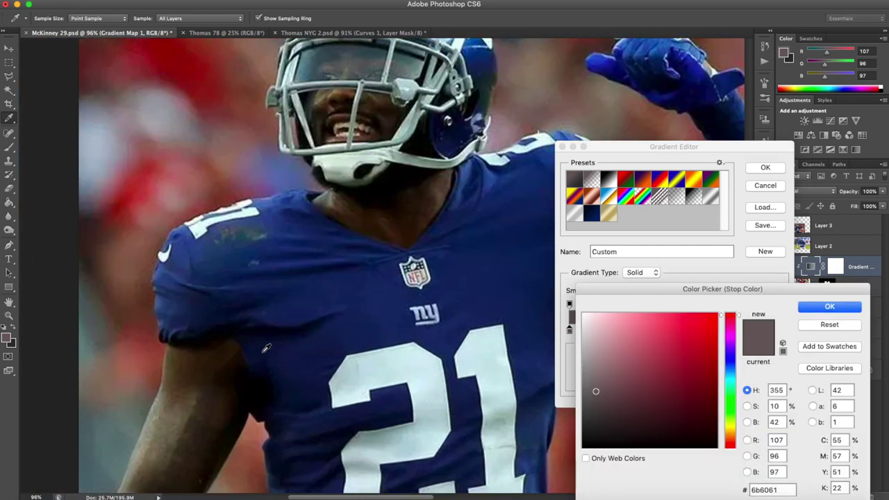
pyautogui.scroll(4, 264, 351)
pyautogui.click(257, 315)
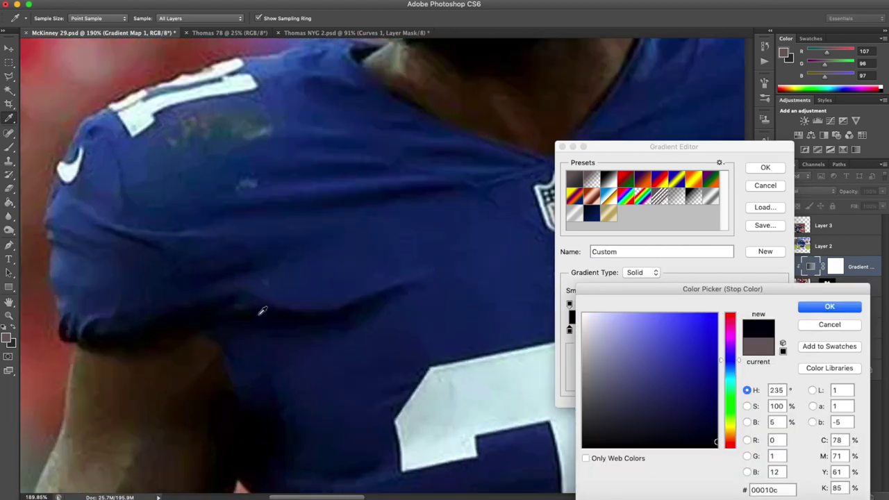
pyautogui.scroll(-2, 375, 309)
pyautogui.click(820, 305)
pyautogui.scroll(-4, 468, 262)
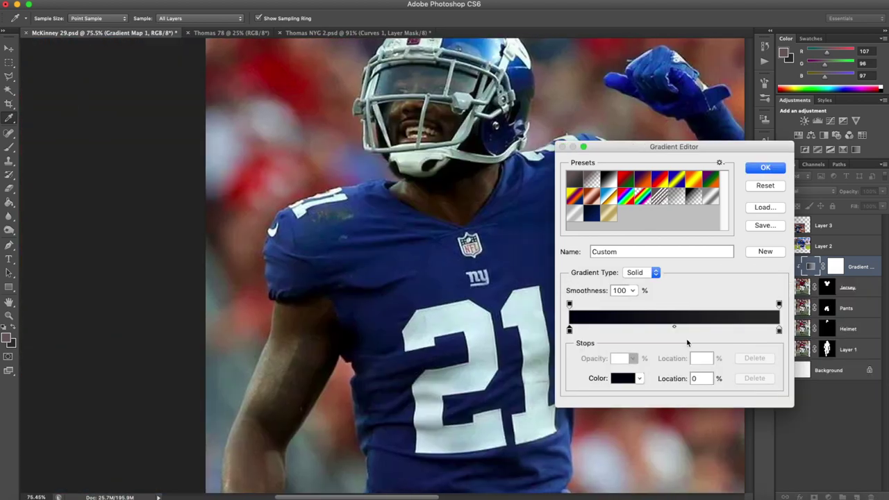
# Add a color stop at 50% and set it to the blue sampled from the Giants jersey's chest fabric.
pyautogui.click(675, 331)
pyautogui.click(622, 379)
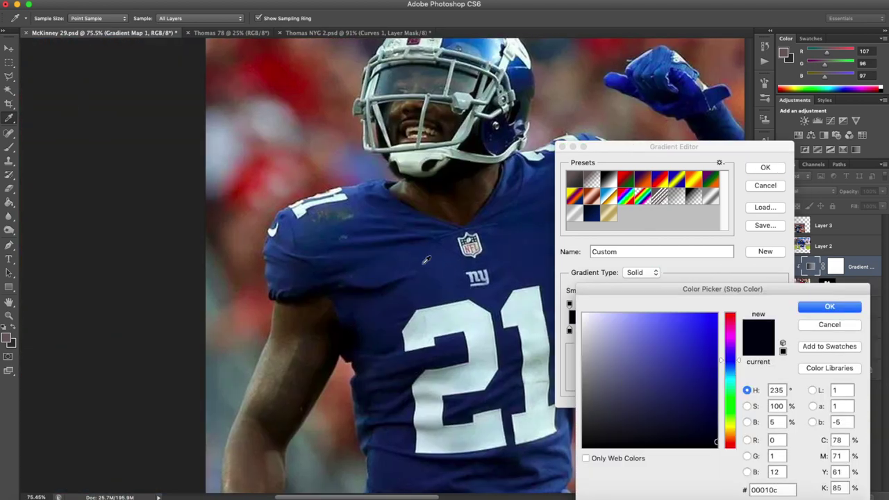
pyautogui.click(414, 257)
pyautogui.click(822, 308)
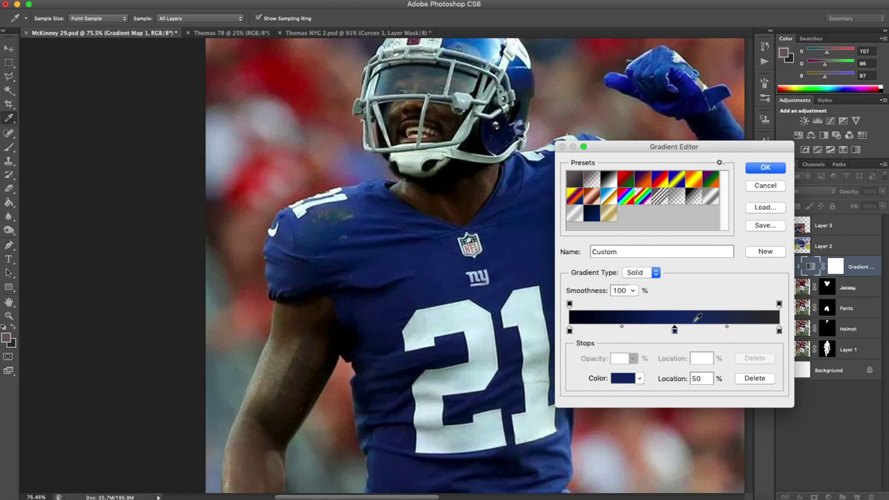
# Set the gradient's 100% color stop to a light periwinkle blue based on the edge highlight of the Giants jersey's shoulder.
pyautogui.click(779, 330)
pyautogui.click(625, 378)
pyautogui.scroll(5, 273, 195)
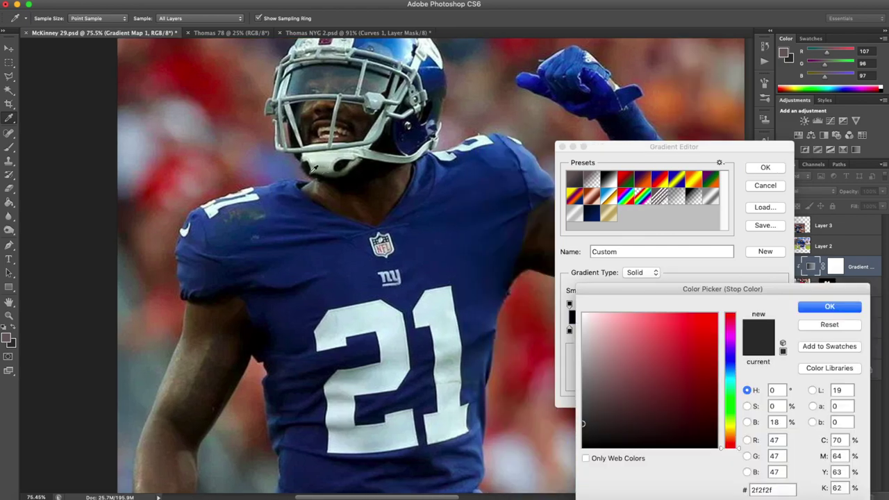
pyautogui.click(241, 206)
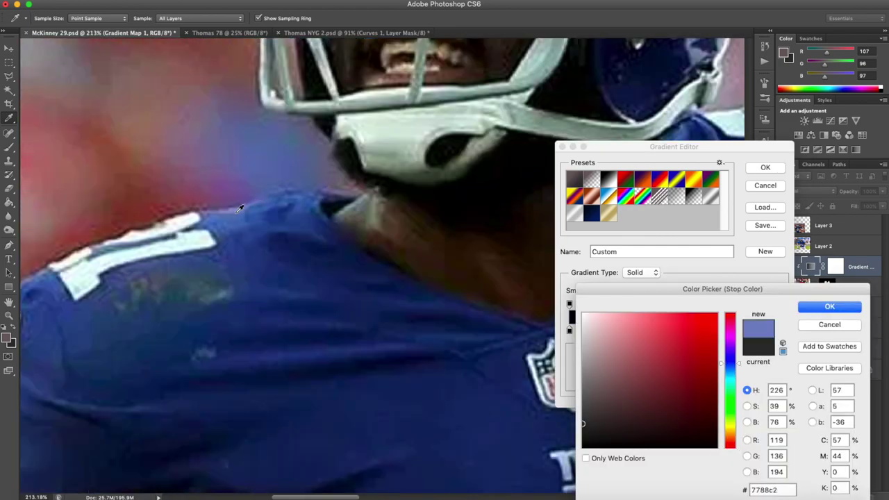
pyautogui.scroll(-4, 387, 220)
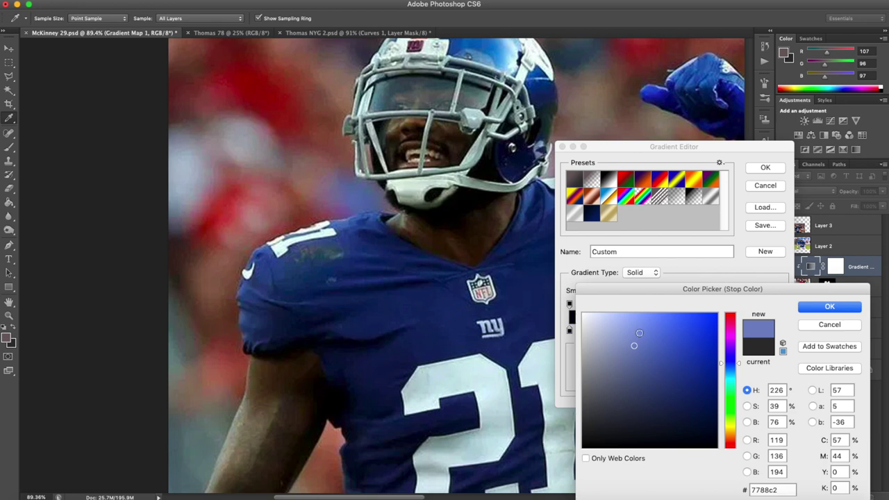
pyautogui.click(829, 306)
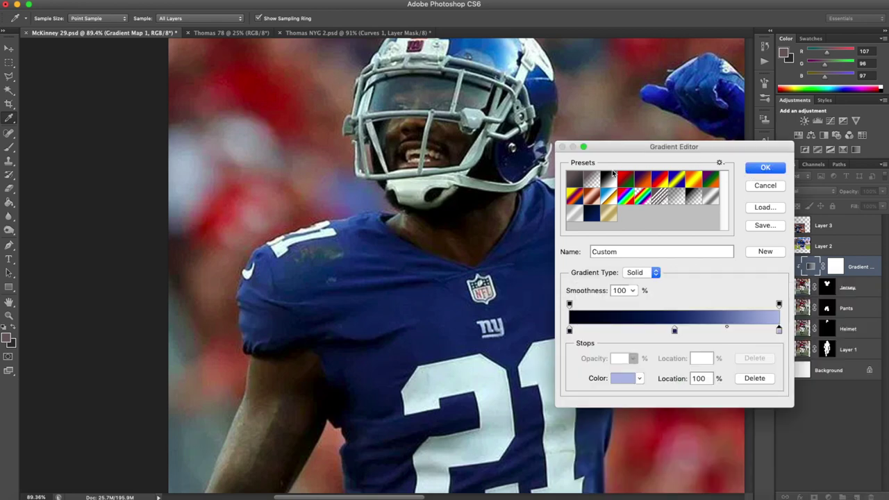
# Move the gradient's middle blue stop to 25% and add a matching color stop at 75%.
pyautogui.scroll(-6, 402, 181)
pyautogui.scroll(4, 389, 194)
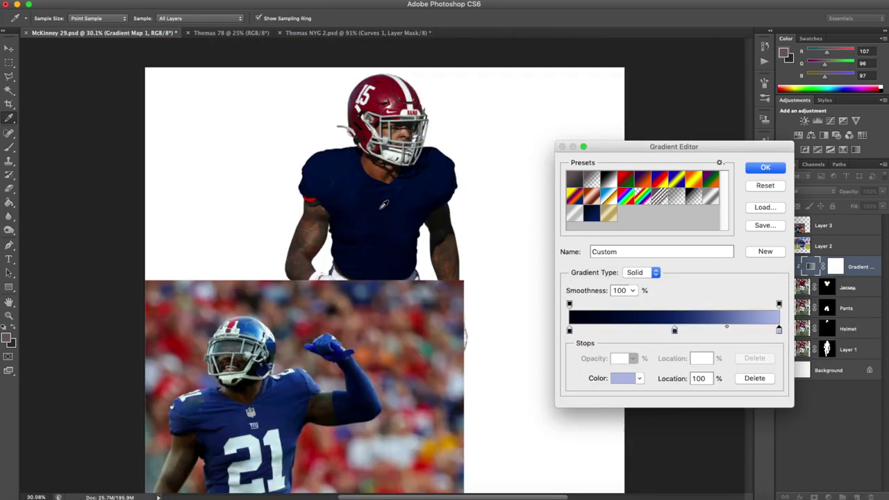
pyautogui.moveTo(674, 332); pyautogui.dragTo(623, 335)
pyautogui.moveTo(700, 331); pyautogui.dragTo(725, 338)
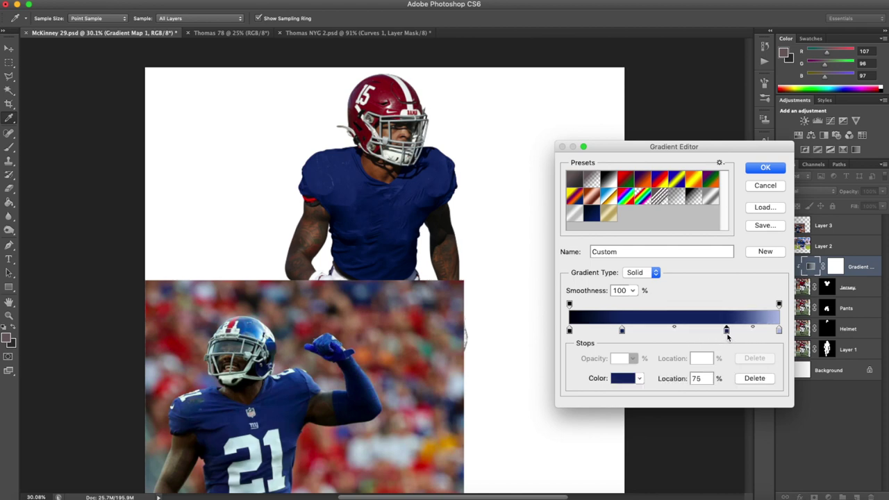
# Set the 75% color stop to a brighter medium blue based on the Giants jersey's lighter fabric.
pyautogui.click(623, 378)
pyautogui.scroll(5, 291, 379)
pyautogui.scroll(3, 177, 417)
pyautogui.scroll(-5, 173, 387)
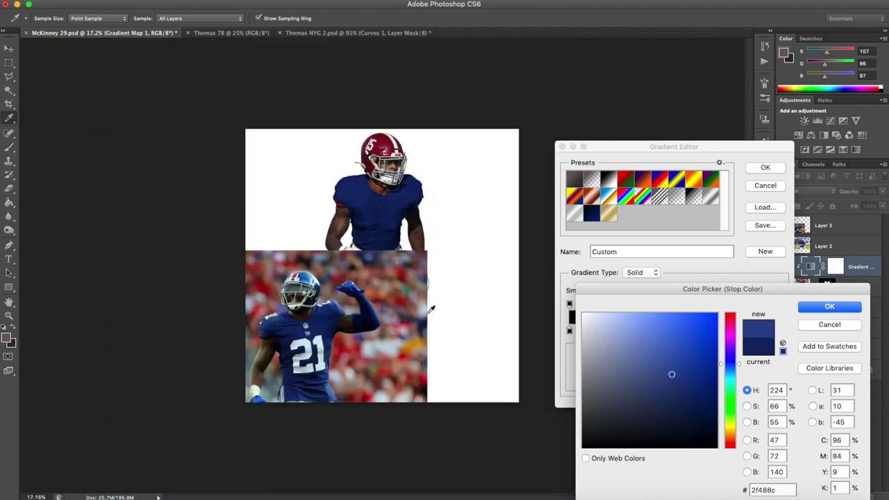
pyautogui.scroll(2, 410, 211)
pyautogui.click(399, 182)
pyautogui.moveTo(664, 361); pyautogui.dragTo(669, 355)
pyautogui.click(817, 309)
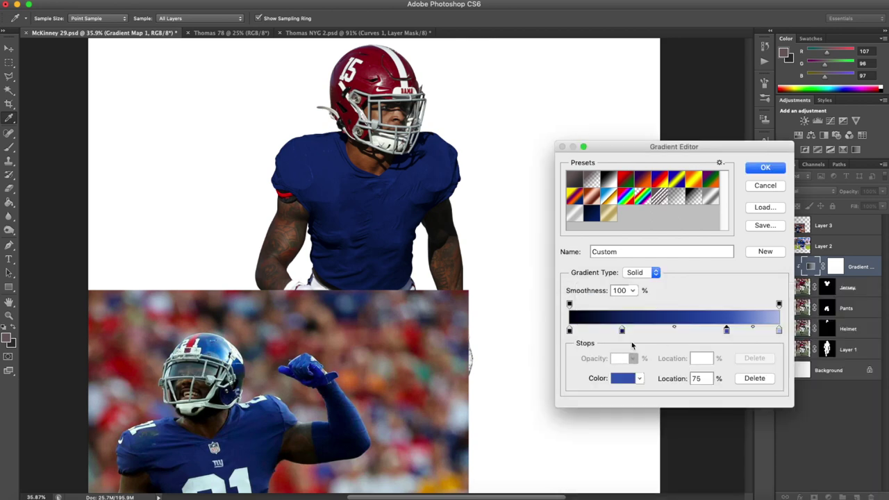
# Shift the gradient's color stops toward the dark end, to 23%, 51% and about 85%, to brighten the jersey.
pyautogui.moveTo(622, 334)
pyautogui.mouseDown()
pyautogui.moveTo(605, 334)
pyautogui.moveTo(622, 334)
pyautogui.mouseUp()
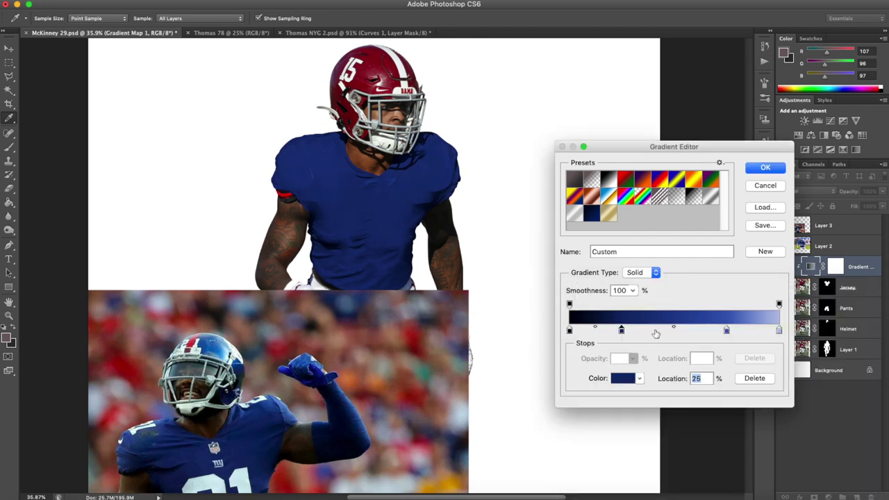
pyautogui.moveTo(727, 332); pyautogui.dragTo(687, 333)
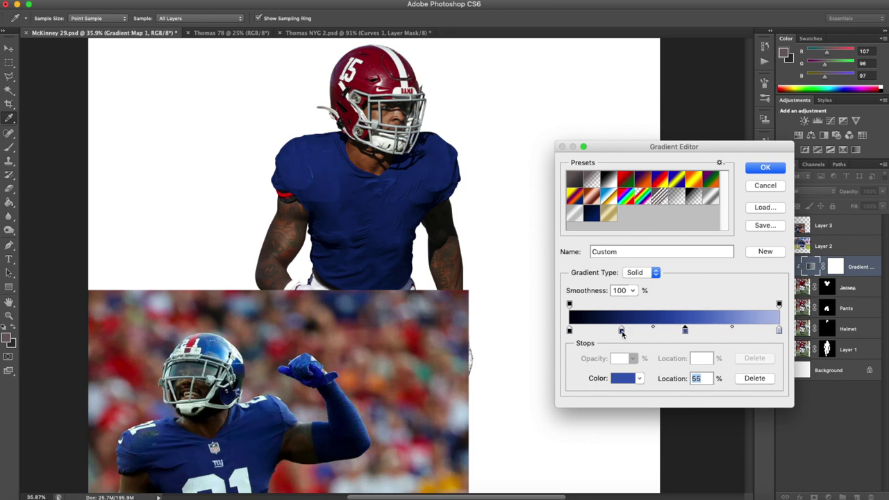
pyautogui.moveTo(622, 333)
pyautogui.mouseDown()
pyautogui.moveTo(605, 333)
pyautogui.moveTo(623, 332)
pyautogui.mouseUp()
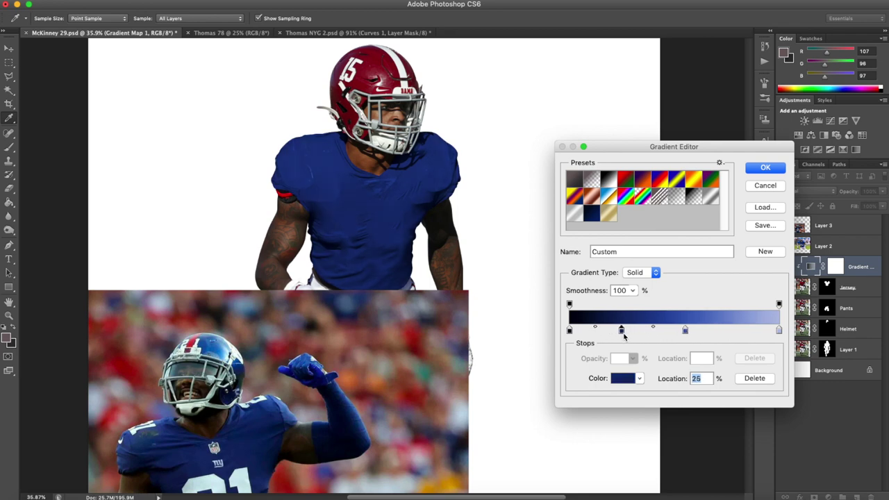
pyautogui.moveTo(779, 333); pyautogui.dragTo(747, 332)
pyautogui.moveTo(687, 332); pyautogui.dragTo(664, 333)
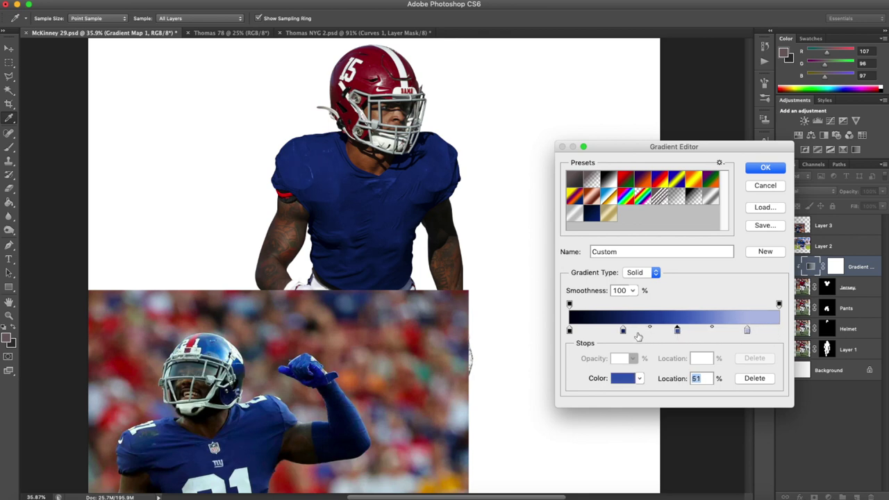
pyautogui.moveTo(624, 333); pyautogui.dragTo(614, 333)
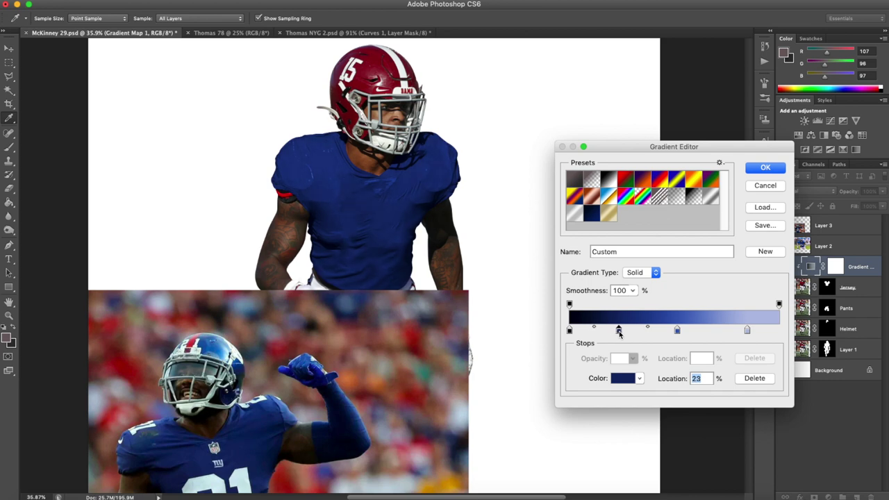
# Set the 23% color stop to #1e3472 and apply the edited gradient to the Gradient Map.
pyautogui.click(626, 383)
pyautogui.click(681, 387)
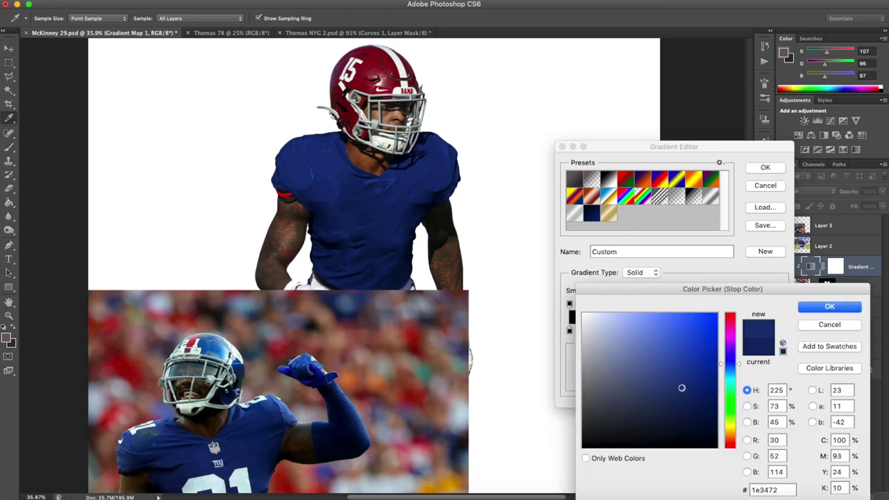
pyautogui.click(820, 306)
pyautogui.scroll(-5, 292, 277)
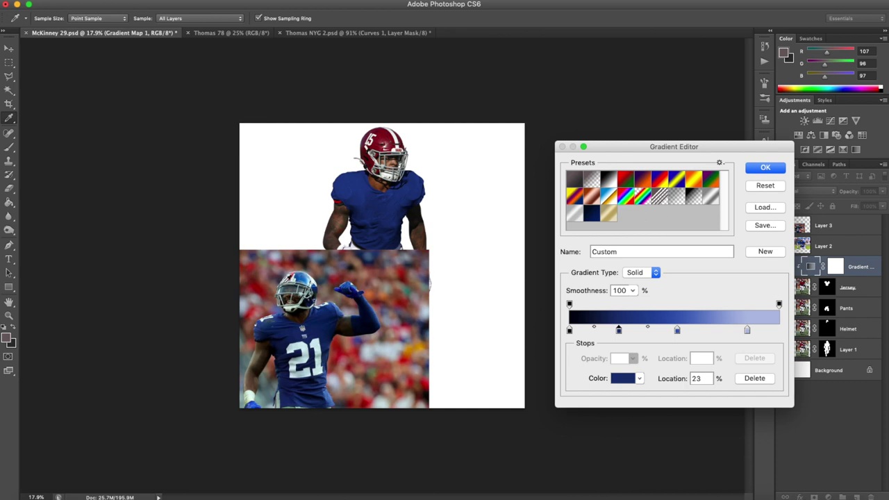
pyautogui.scroll(2, 294, 275)
pyautogui.click(765, 168)
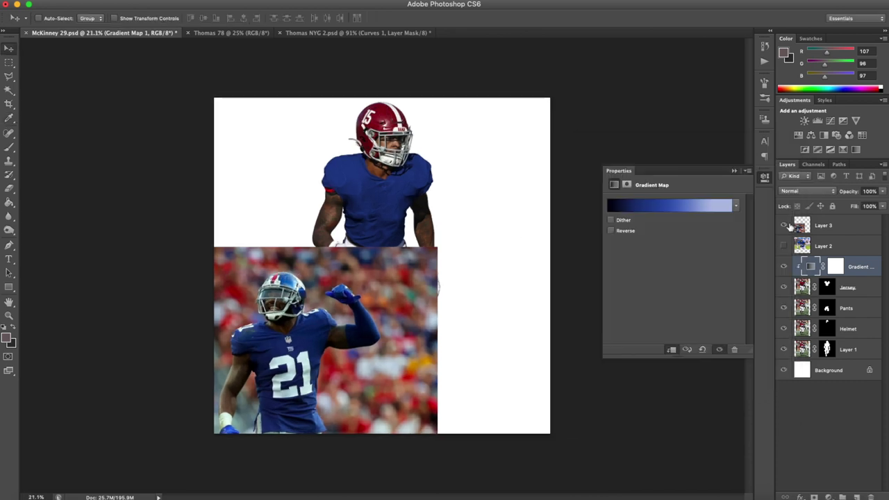
pyautogui.click(734, 172)
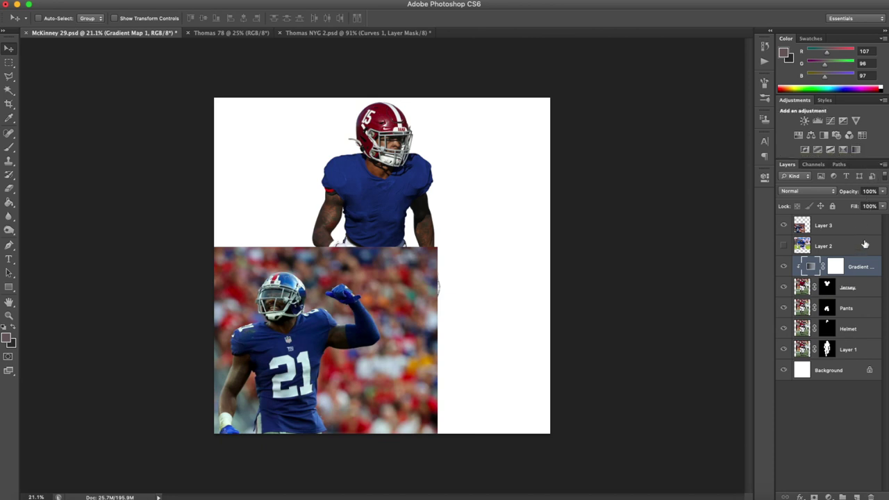
# Review the Gradient Map's color stops in the Gradient Editor.
pyautogui.doubleClick(813, 268)
pyautogui.click(669, 206)
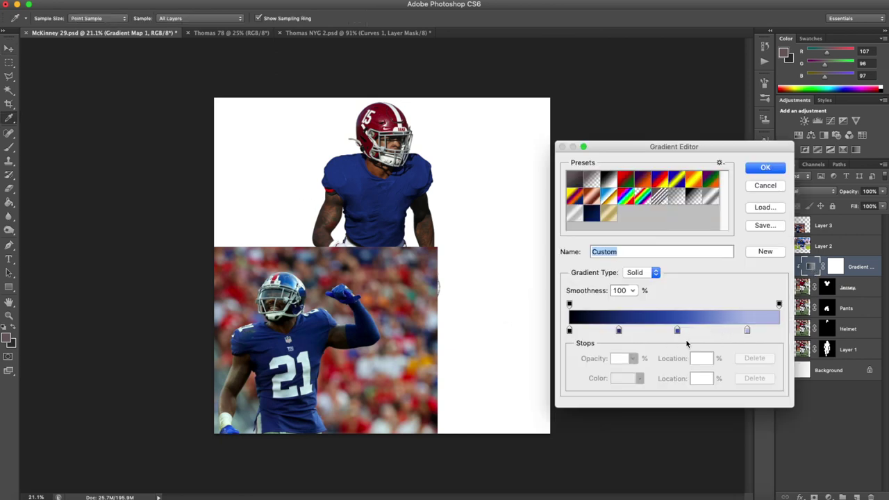
pyautogui.click(764, 169)
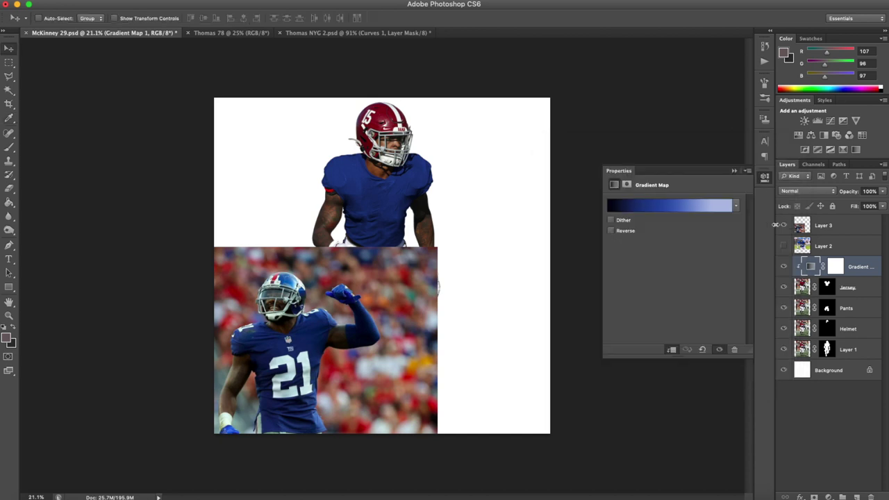
pyautogui.click(734, 171)
# Outline the NFL shield and surrounding collar fabric on Layer 3 with the Polygonal Lasso and copy it to a new layer.
pyautogui.scroll(2, 306, 327)
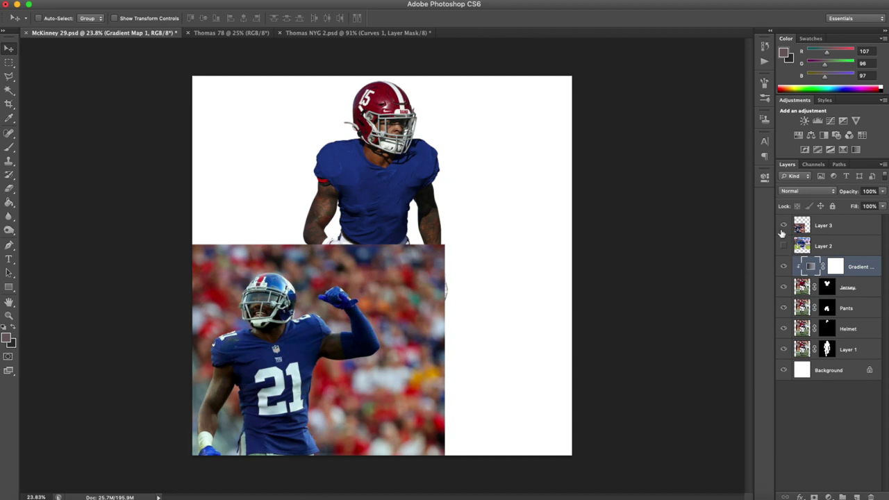
pyautogui.scroll(3, 277, 368)
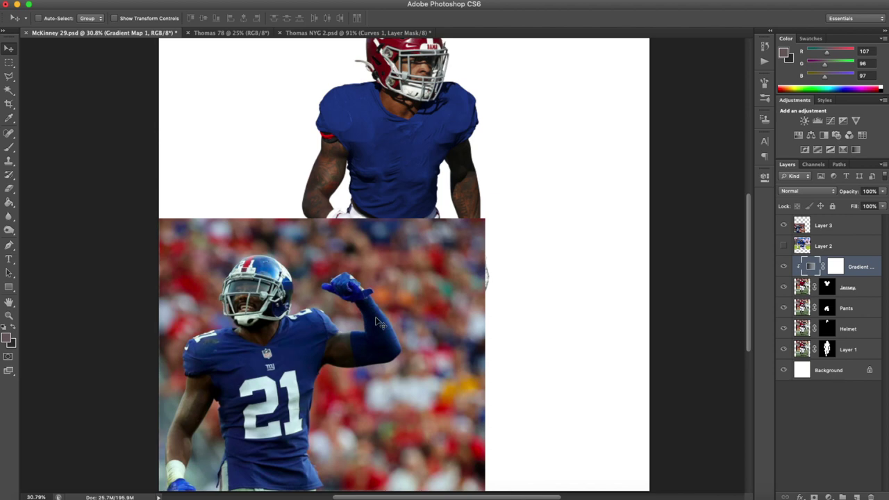
pyautogui.click(793, 249)
pyautogui.click(838, 231)
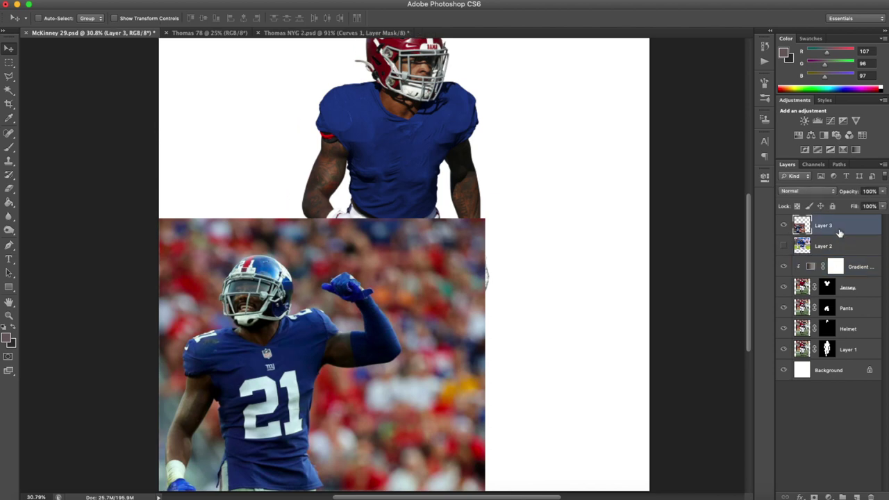
pyautogui.click(9, 76)
pyautogui.scroll(5, 240, 355)
pyautogui.scroll(3, 337, 331)
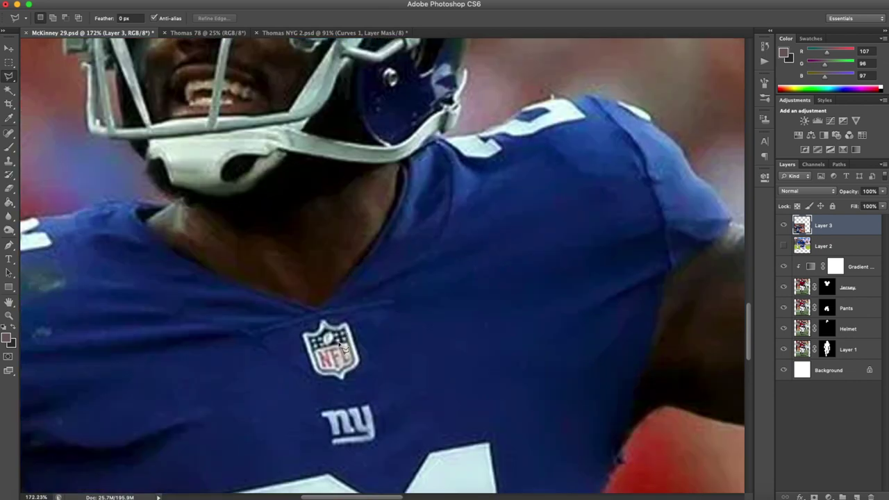
pyautogui.scroll(1, 281, 304)
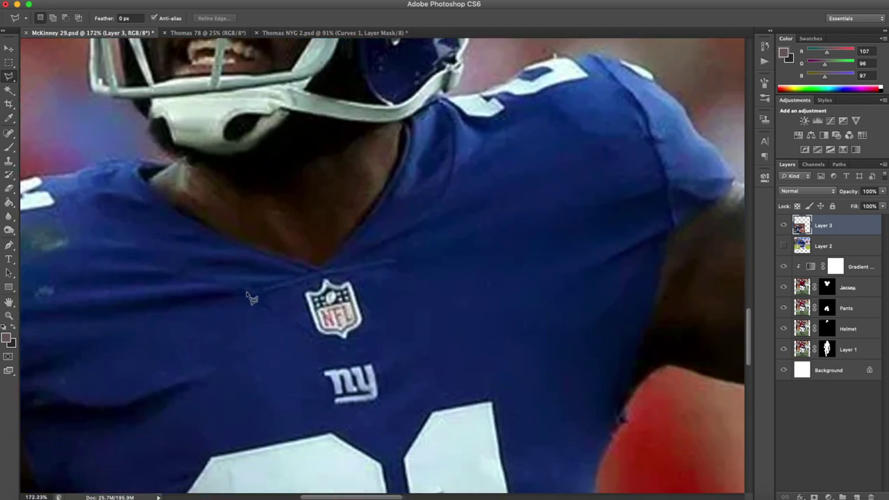
pyautogui.moveTo(314, 275); pyautogui.dragTo(400, 260)
pyautogui.click(346, 351)
pyautogui.click(252, 299)
pyautogui.hotkey('ctrl', 'j')
# Place the NFL shield layer directly above the Gradient Map, clip it to the jersey, and hide Layer 3.
pyautogui.moveTo(831, 232); pyautogui.dragTo(828, 278)
pyautogui.click(783, 225)
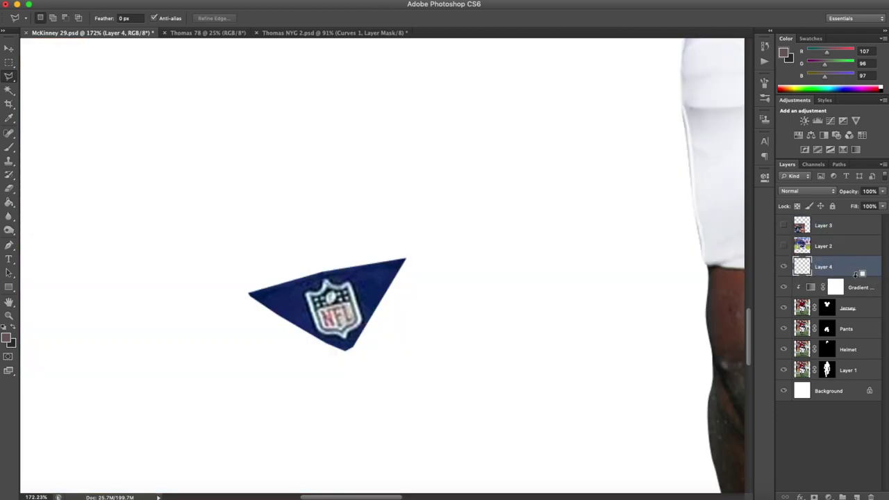
pyautogui.keyDown('alt'); pyautogui.click(856, 276); pyautogui.keyUp('alt')
# Move the NFL shield patch onto the player's jersey just below the point of the collar.
pyautogui.scroll(-3, 495, 220)
pyautogui.press('super+t')
pyautogui.scroll(-4, 449, 247)
pyautogui.moveTo(440, 254); pyautogui.dragTo(529, 139)
pyautogui.scroll(2, 529, 139)
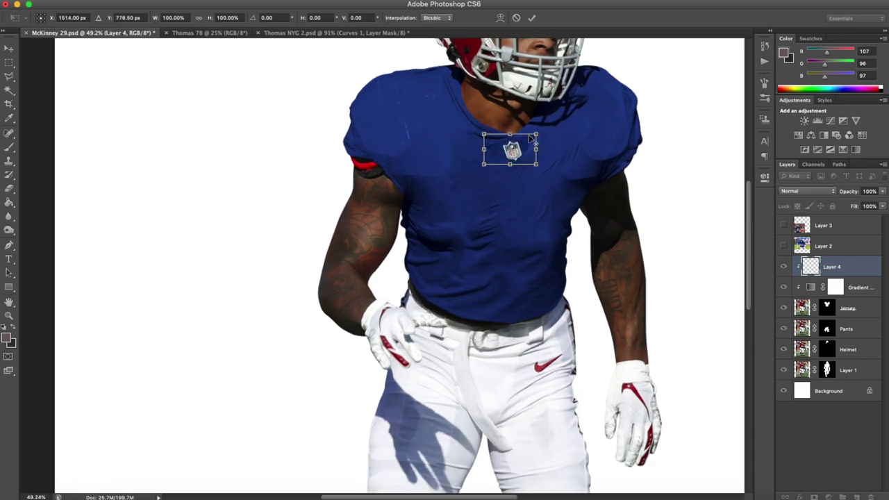
pyautogui.scroll(5, 532, 138)
pyautogui.moveTo(560, 97); pyautogui.dragTo(575, 108)
pyautogui.moveTo(555, 139); pyautogui.dragTo(585, 124)
pyautogui.press('Return')
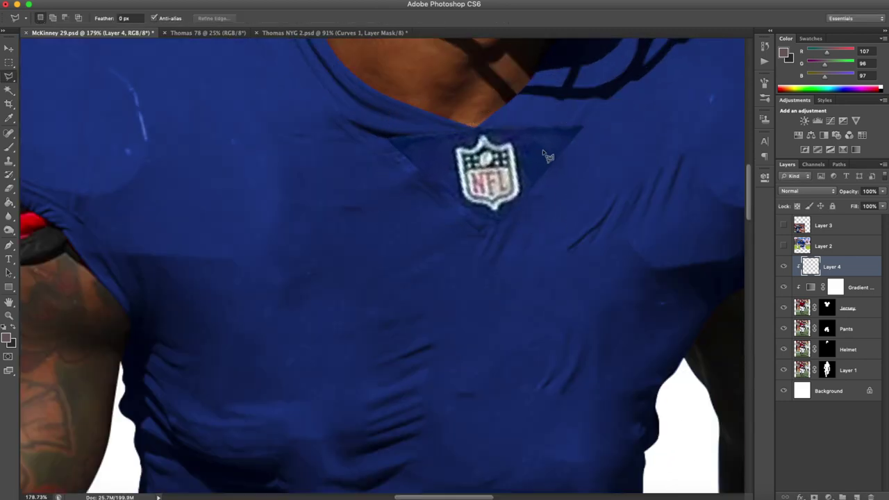
# Nudge the NFL shield patch down from the collar and distort it with Free Transform to match the chest's angle.
pyautogui.click(9, 48)
pyautogui.moveTo(500, 174); pyautogui.dragTo(486, 184)
pyautogui.hotkey('ctrl', 't')
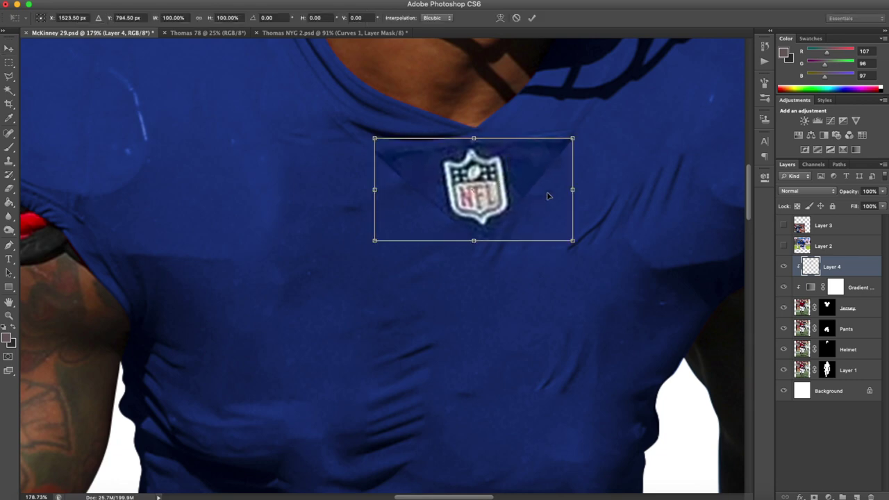
pyautogui.moveTo(574, 139); pyautogui.dragTo(573, 131)
pyautogui.moveTo(477, 244)
pyautogui.mouseDown()
pyautogui.moveTo(486, 227)
pyautogui.moveTo(478, 236)
pyautogui.mouseUp()
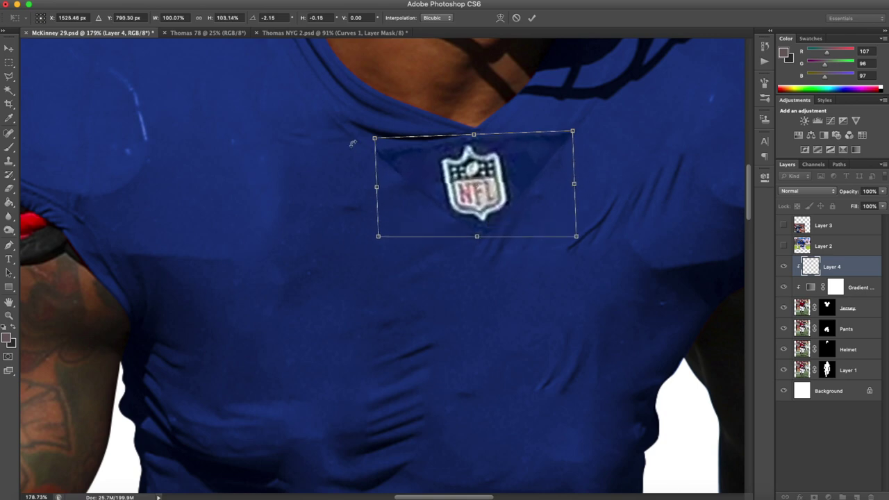
pyautogui.moveTo(374, 140)
pyautogui.mouseDown()
pyautogui.moveTo(381, 137)
pyautogui.moveTo(371, 138)
pyautogui.mouseUp()
pyautogui.moveTo(485, 136); pyautogui.dragTo(486, 133)
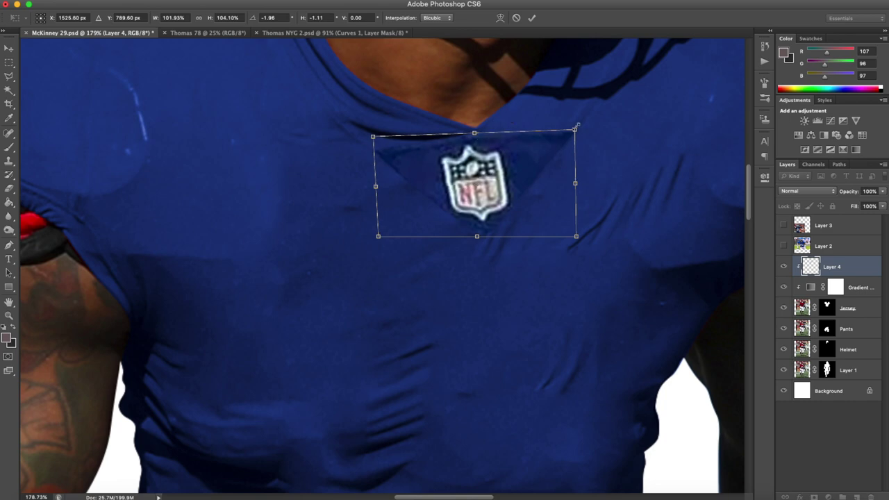
pyautogui.moveTo(579, 130); pyautogui.dragTo(580, 129)
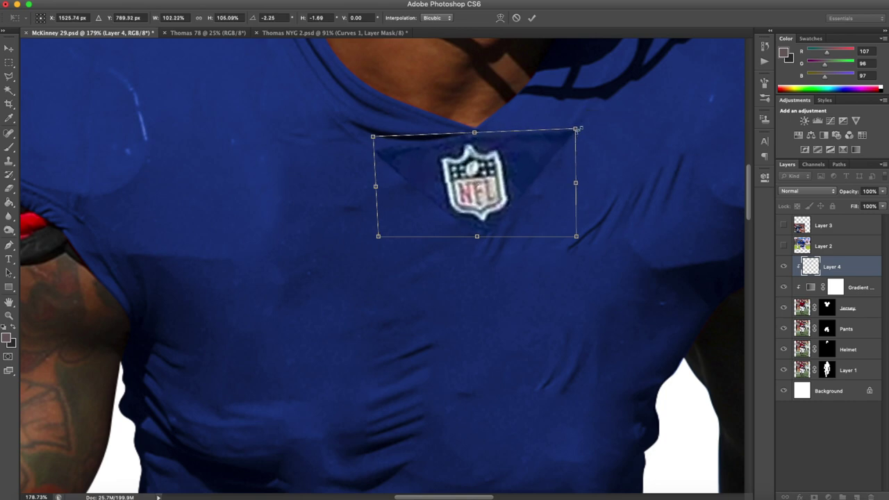
pyautogui.moveTo(487, 237); pyautogui.dragTo(475, 233)
pyautogui.moveTo(475, 137); pyautogui.dragTo(477, 132)
pyautogui.moveTo(519, 168); pyautogui.dragTo(522, 167)
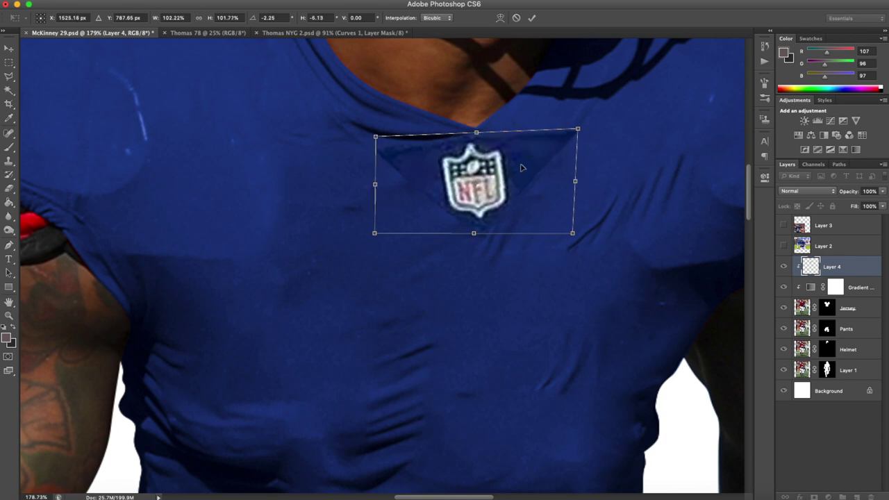
pyautogui.press('Return')
# Distort the NFL shield patch's corners and top edge again so it follows the neckline, and fit the whole player in view.
pyautogui.scroll(-5, 522, 168)
pyautogui.scroll(-3, 521, 157)
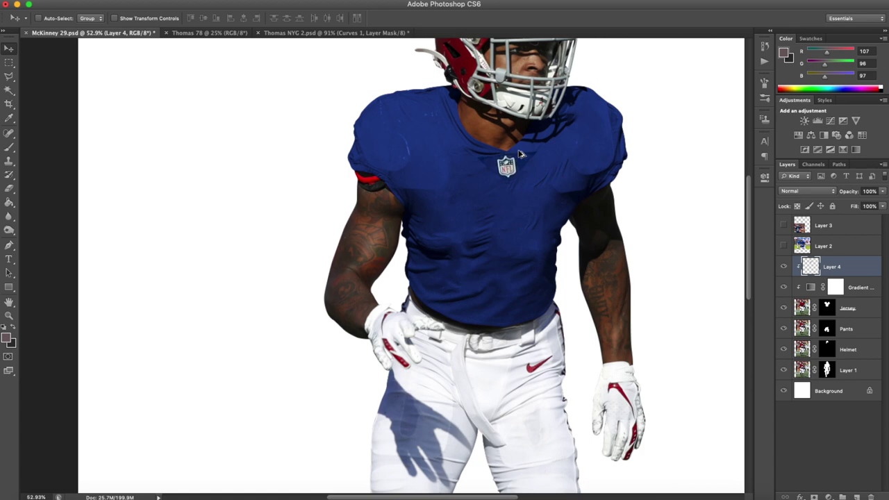
pyautogui.scroll(6, 452, 169)
pyautogui.press('super+t')
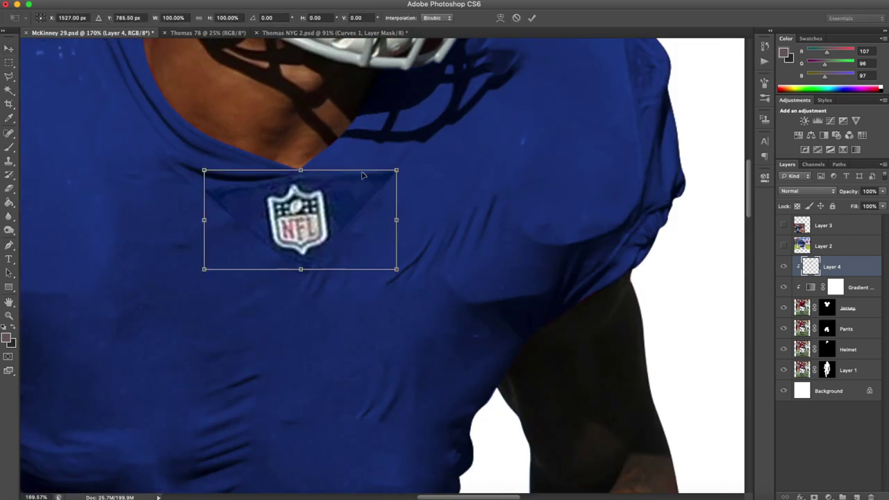
pyautogui.moveTo(400, 175); pyautogui.dragTo(390, 174)
pyautogui.moveTo(396, 270); pyautogui.dragTo(391, 276)
pyautogui.moveTo(204, 171); pyautogui.dragTo(186, 163)
pyautogui.moveTo(286, 168); pyautogui.dragTo(296, 166)
pyautogui.press('Return')
pyautogui.press('super+0')
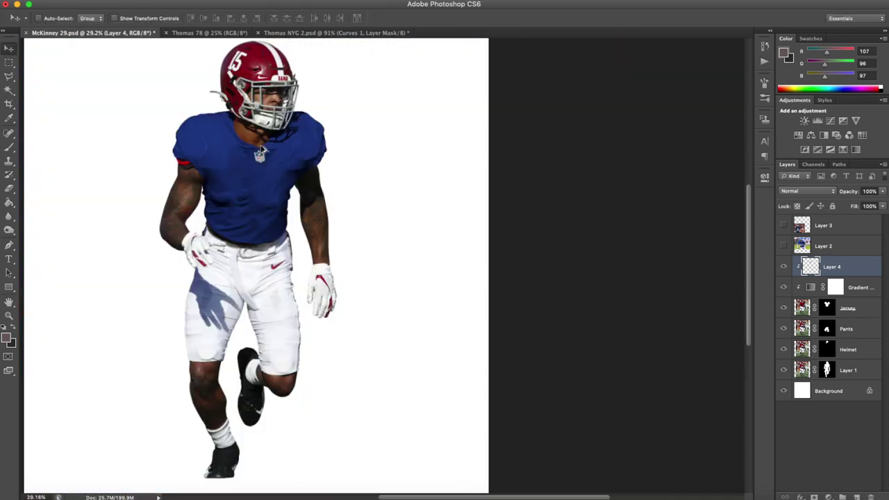
# Nudge the NFL shield patch slightly on the chest with Free Transform.
pyautogui.scroll(8, 268, 158)
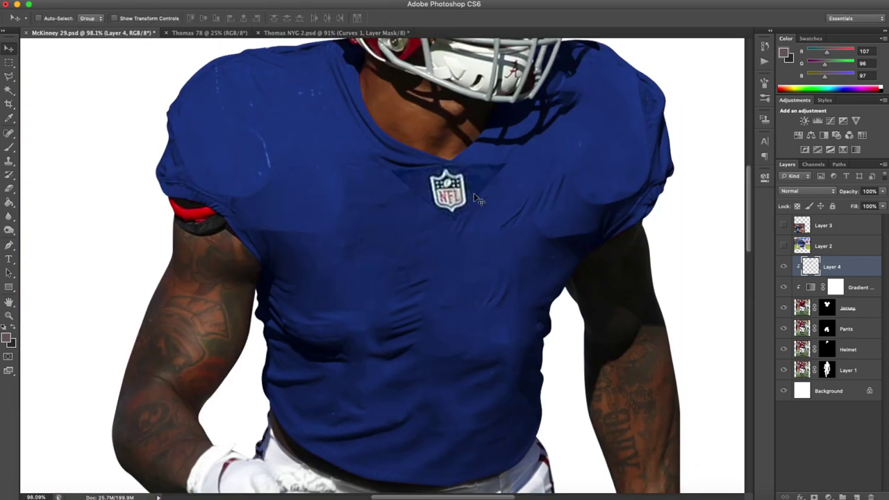
pyautogui.press('super+t')
pyautogui.moveTo(453, 222); pyautogui.dragTo(450, 225)
pyautogui.press('Return')
pyautogui.scroll(-5, 460, 160)
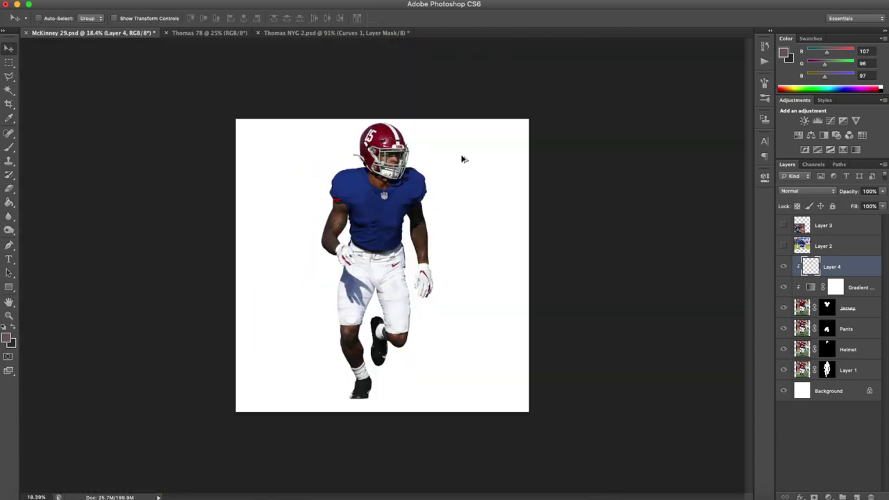
# Erase the leftover dark patch fabric on the viewer's left of the NFL shield with a soft eraser of about size 30.
pyautogui.scroll(6, 401, 192)
pyautogui.press('e')
pyautogui.scroll(1, 139, 146)
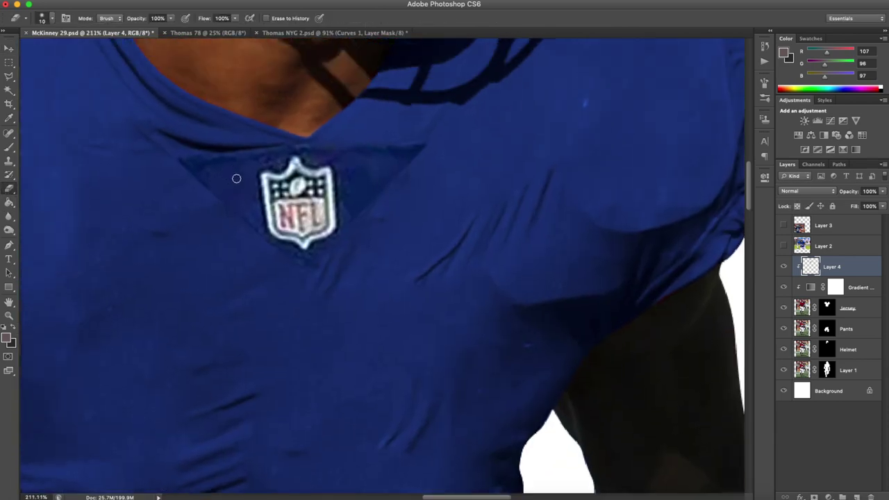
pyautogui.press(']')
pyautogui.press(']')
pyautogui.moveTo(236, 205)
pyautogui.mouseDown()
pyautogui.moveTo(207, 238)
pyautogui.moveTo(200, 264)
pyautogui.moveTo(208, 202)
pyautogui.moveTo(257, 195)
pyautogui.mouseUp()
pyautogui.press('[')
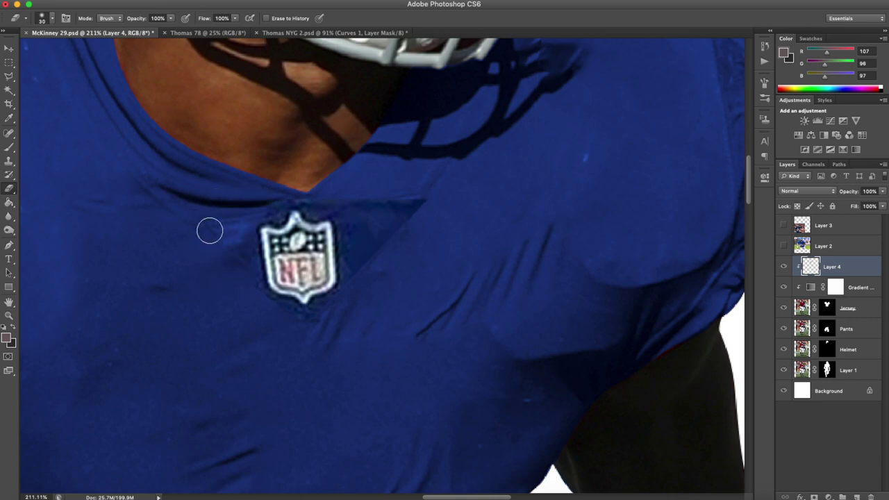
# Erase the remaining patch fabric on the viewer's right and close around the NFL shield's edges, varying the eraser between sizes 15 and 25.
pyautogui.press('[')
pyautogui.press(']')
pyautogui.press(']')
pyautogui.moveTo(359, 273)
pyautogui.mouseDown()
pyautogui.moveTo(378, 212)
pyautogui.moveTo(419, 187)
pyautogui.mouseUp()
pyautogui.press('[')
pyautogui.press('[')
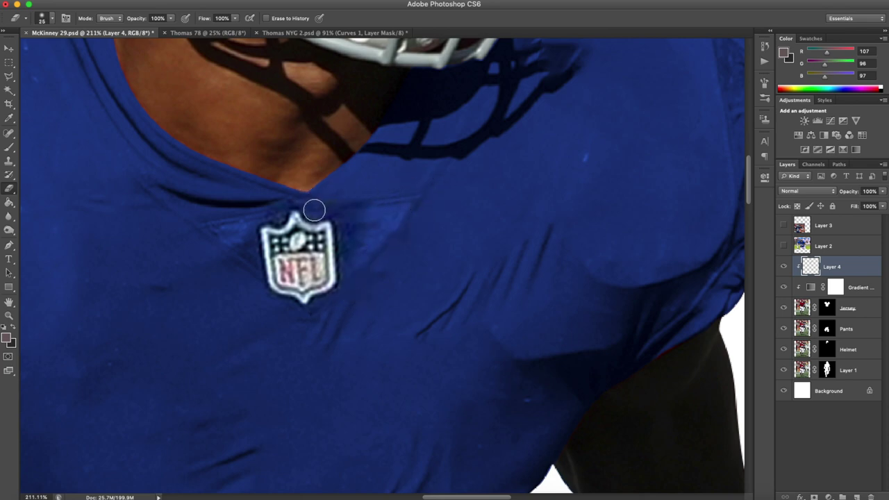
pyautogui.press('[')
pyautogui.press('[')
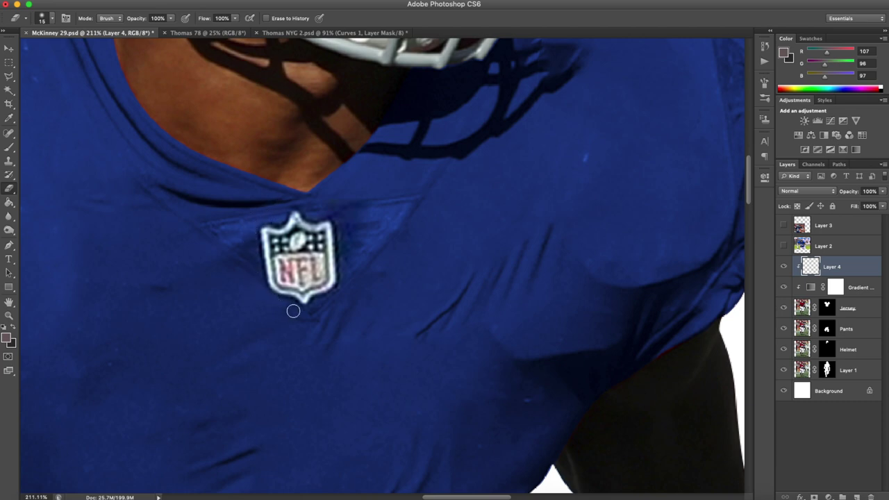
pyautogui.press(']')
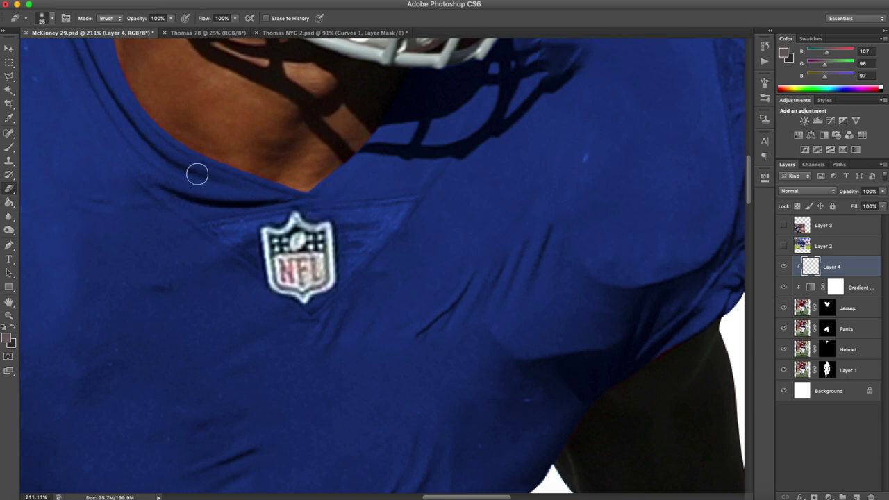
# Move the NFL shield sideways under the point of the collar and begin distorting its corners to fit the chest.
pyautogui.click(9, 48)
pyautogui.moveTo(335, 260); pyautogui.dragTo(353, 260)
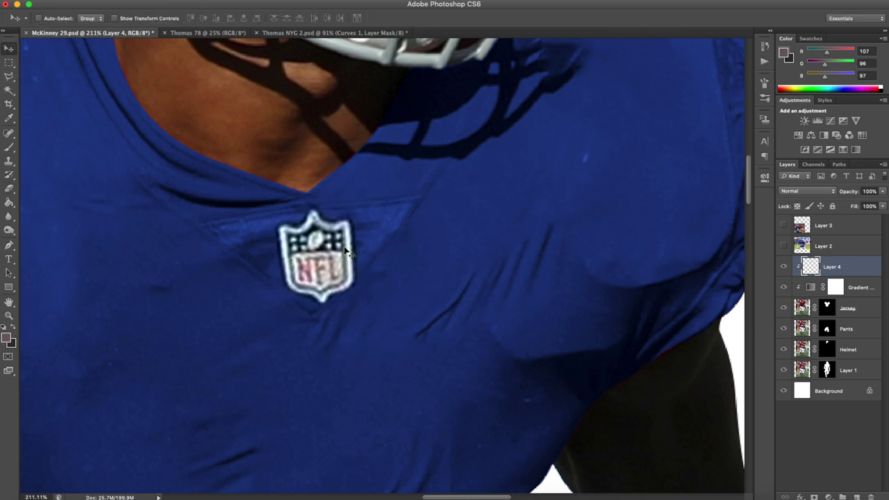
pyautogui.press('super+t')
pyautogui.moveTo(445, 197); pyautogui.dragTo(424, 212)
pyautogui.moveTo(311, 211)
pyautogui.mouseDown()
pyautogui.moveTo(300, 212)
pyautogui.moveTo(307, 205)
pyautogui.mouseUp()
pyautogui.moveTo(350, 230); pyautogui.dragTo(362, 226)
pyautogui.moveTo(434, 206); pyautogui.dragTo(429, 193)
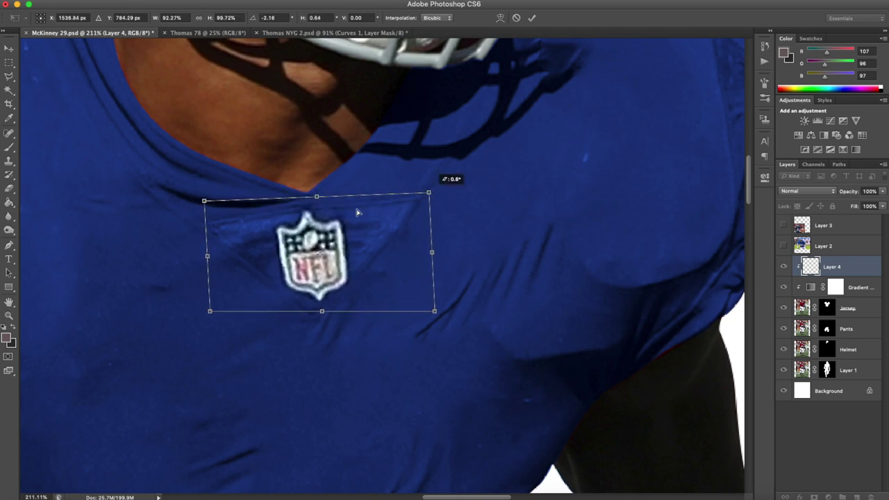
pyautogui.moveTo(203, 201); pyautogui.dragTo(191, 198)
pyautogui.moveTo(435, 323); pyautogui.dragTo(418, 313)
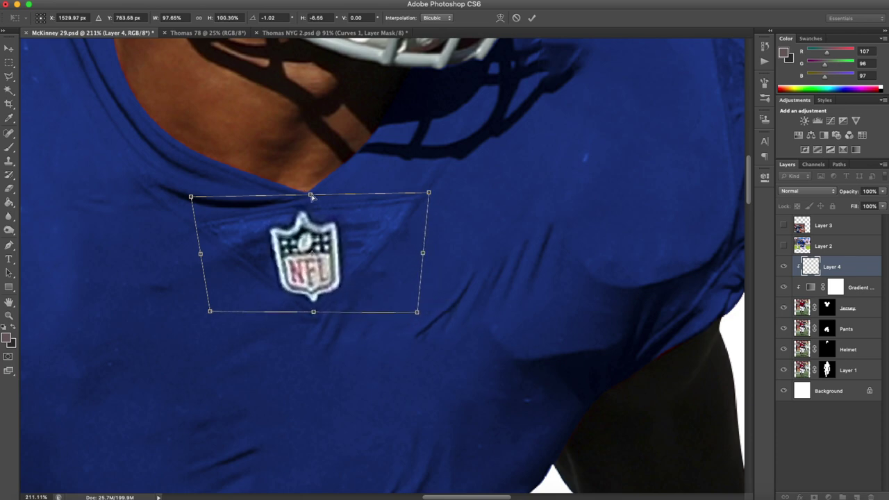
# Refine the NFL shield's corners, edges and position in Free Transform to match the collar's tilt, and apply the transformation.
pyautogui.moveTo(312, 198); pyautogui.dragTo(313, 206)
pyautogui.moveTo(427, 200)
pyautogui.mouseDown()
pyautogui.moveTo(409, 200)
pyautogui.moveTo(426, 199)
pyautogui.mouseUp()
pyautogui.moveTo(441, 181); pyautogui.dragTo(443, 187)
pyautogui.moveTo(397, 238); pyautogui.dragTo(423, 248)
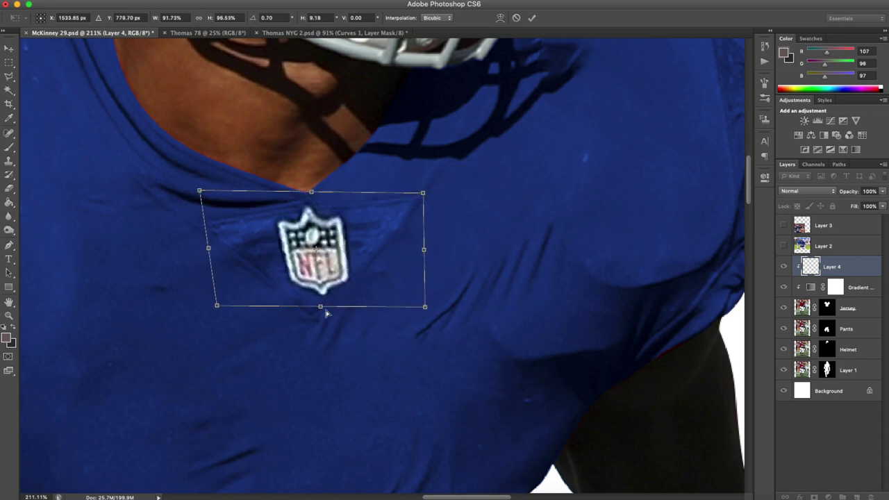
pyautogui.moveTo(423, 312); pyautogui.dragTo(446, 316)
pyautogui.moveTo(218, 314); pyautogui.dragTo(202, 312)
pyautogui.moveTo(372, 295); pyautogui.dragTo(370, 302)
pyautogui.moveTo(198, 198); pyautogui.dragTo(194, 196)
pyautogui.moveTo(330, 318); pyautogui.dragTo(315, 311)
pyautogui.press('Return')
pyautogui.scroll(-10, 316, 312)
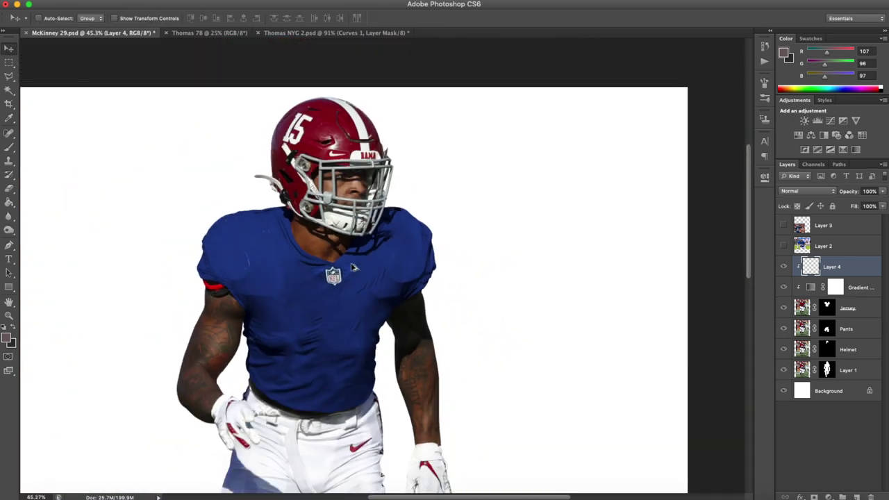
# Skew the top edge of the NFL shield slightly with Free Transform and check it against the whole player.
pyautogui.scroll(1, 354, 269)
pyautogui.scroll(8, 354, 273)
pyautogui.hotkey('ctrl', 't')
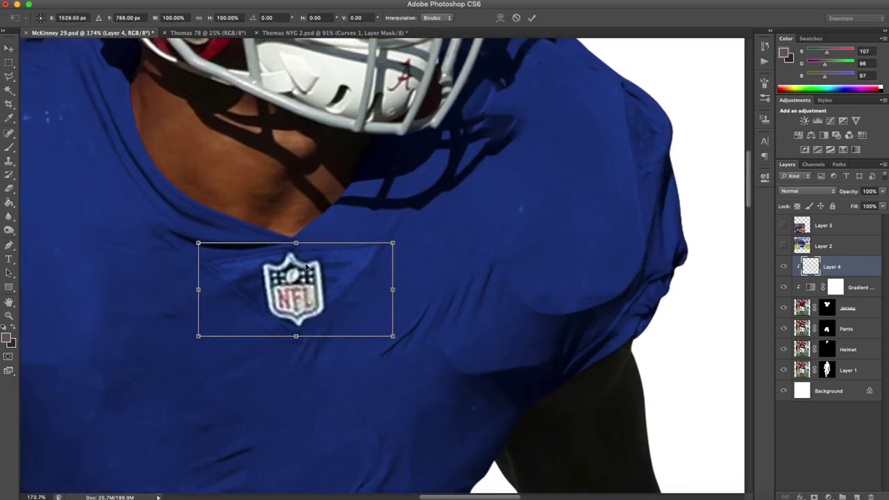
pyautogui.moveTo(297, 244); pyautogui.dragTo(301, 244)
pyautogui.press('Return')
pyautogui.scroll(-5, 306, 239)
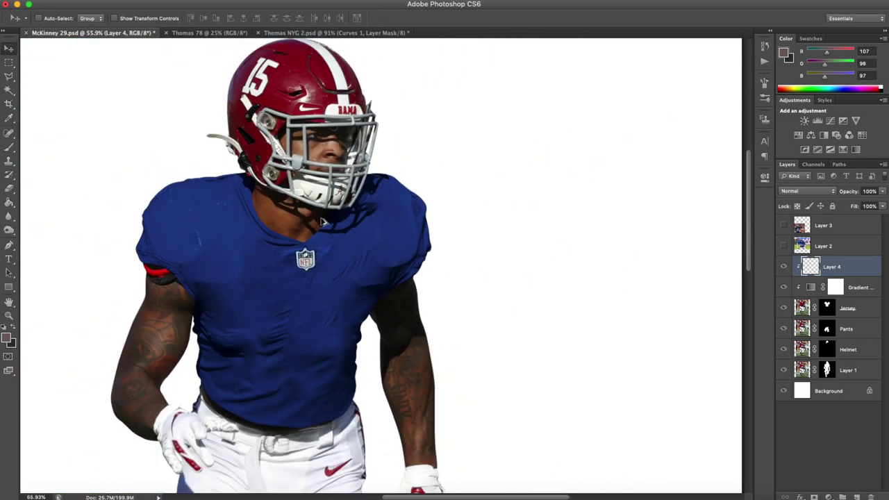
pyautogui.scroll(-3, 322, 221)
pyautogui.scroll(7, 330, 218)
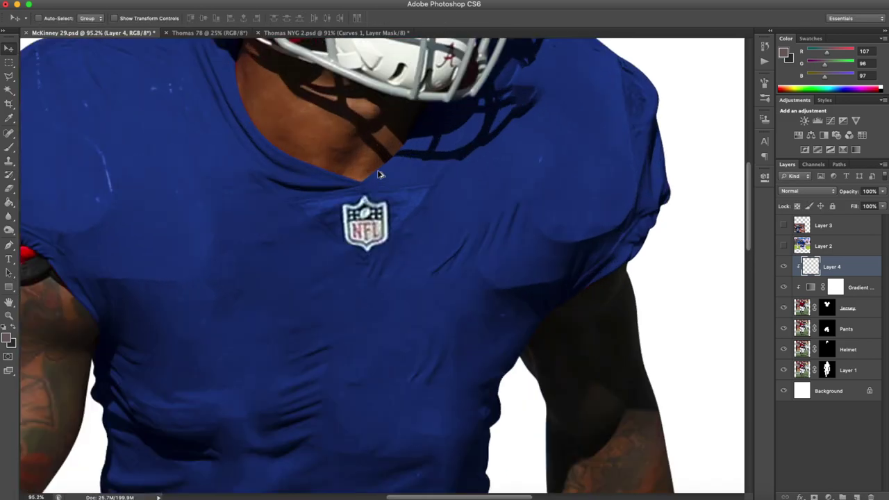
# Scale the NFL shield to about 94%, shift it slightly, and fine-tune its corners with Free Transform.
pyautogui.hotkey('ctrl', 't')
pyautogui.moveTo(446, 261); pyautogui.dragTo(425, 245)
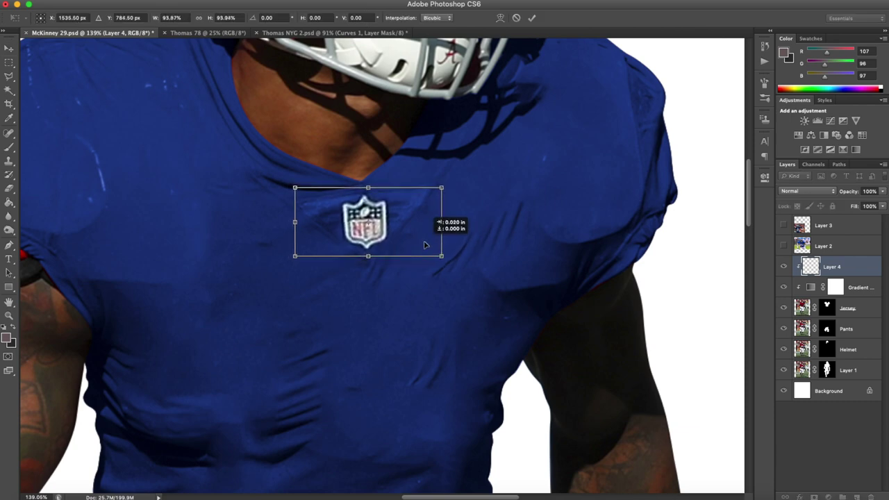
pyautogui.moveTo(368, 256); pyautogui.dragTo(368, 257)
pyautogui.moveTo(445, 188); pyautogui.dragTo(445, 186)
pyautogui.moveTo(295, 193); pyautogui.dragTo(293, 194)
pyautogui.press('Return')
pyautogui.scroll(-5, 292, 194)
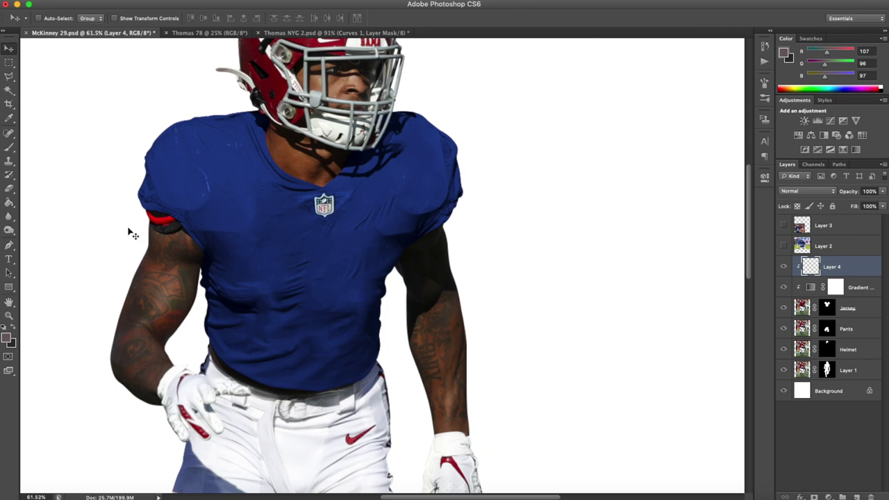
# Darken the NFL shield's highlights with the Burn tool at brush size 90 and 21% exposure, checking the result at several zoom levels.
pyautogui.scroll(1, 298, 239)
pyautogui.click(9, 230)
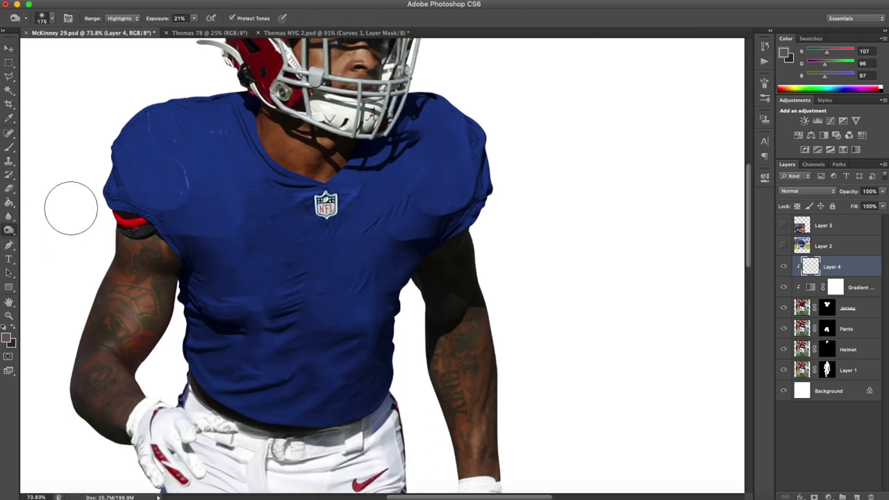
pyautogui.click(10, 233)
pyautogui.click(9, 233)
pyautogui.scroll(5, 313, 157)
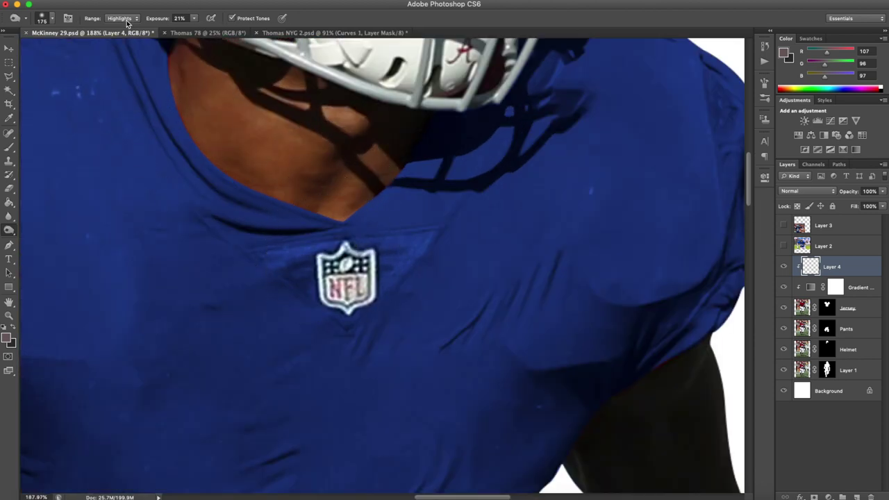
pyautogui.press('[')
pyautogui.press('[')
pyautogui.press('[')
pyautogui.press('[')
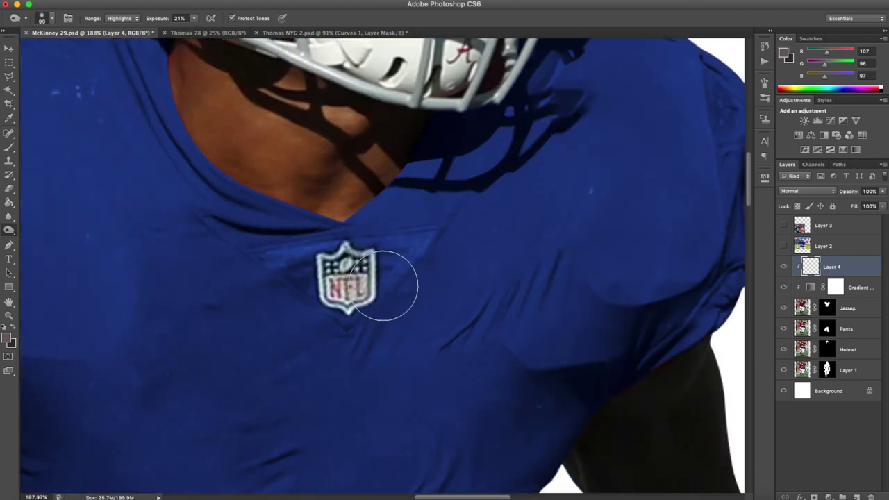
pyautogui.scroll(-5, 371, 229)
pyautogui.scroll(-3, 387, 200)
pyautogui.scroll(5, 384, 237)
pyautogui.scroll(4, 384, 236)
pyautogui.scroll(-4, 427, 231)
pyautogui.scroll(-2, 427, 232)
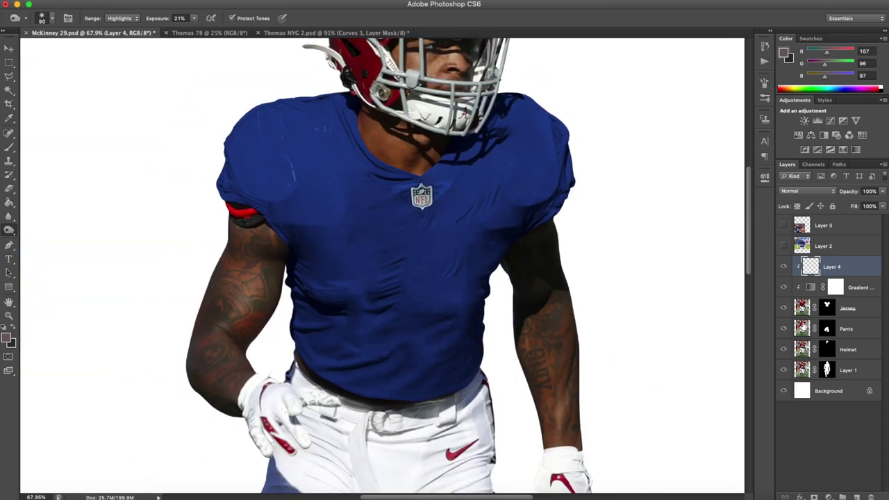
# Compare the recolored Giants jersey with the original by repeatedly toggling the Jersey layer's visibility.
pyautogui.click(785, 307)
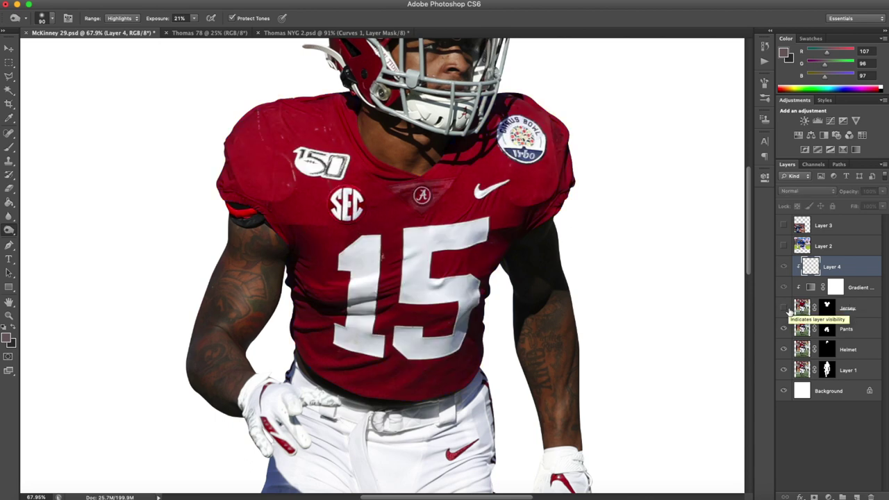
pyautogui.click(787, 309)
pyautogui.click(787, 308)
pyautogui.click(787, 309)
pyautogui.click(787, 309)
pyautogui.click(787, 308)
pyautogui.click(787, 308)
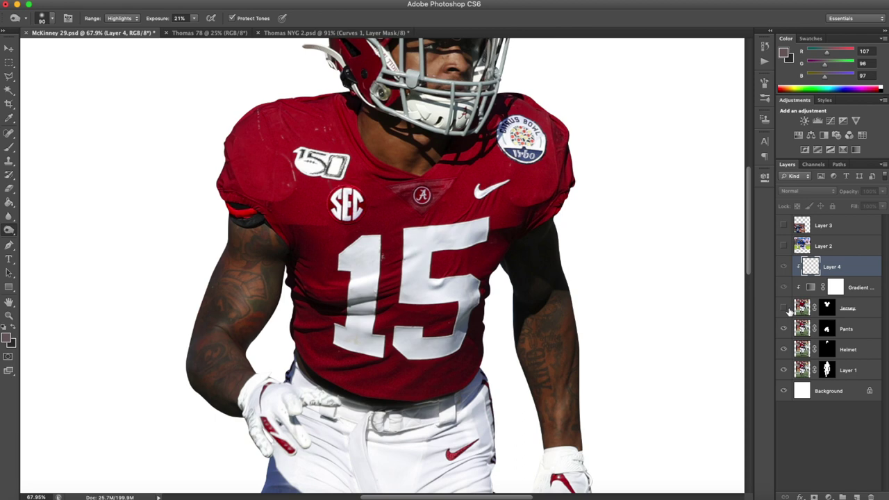
pyautogui.click(787, 309)
pyautogui.click(787, 308)
pyautogui.click(787, 308)
# Select and show Layer 3 to bring up the reference photo of the Giants player wearing number 21.
pyautogui.click(805, 225)
pyautogui.click(785, 227)
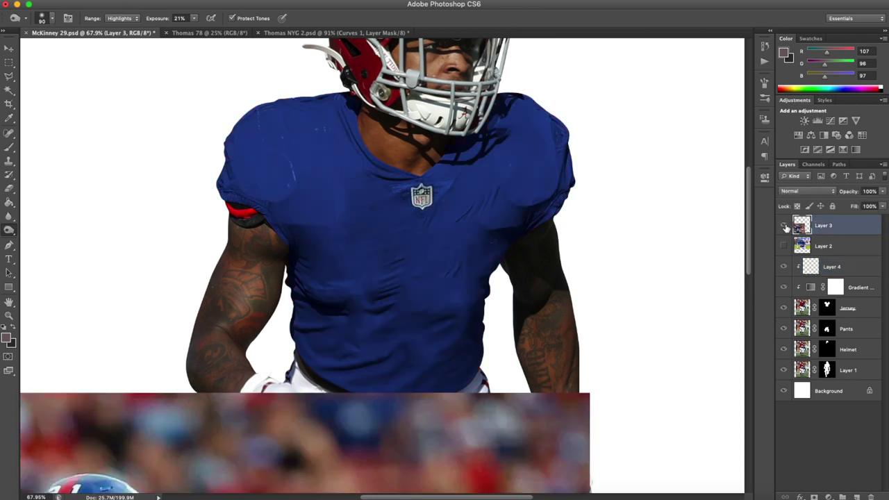
pyautogui.scroll(-3, 453, 276)
pyautogui.scroll(-5, 453, 276)
pyautogui.hscroll(-5, 453, 276)
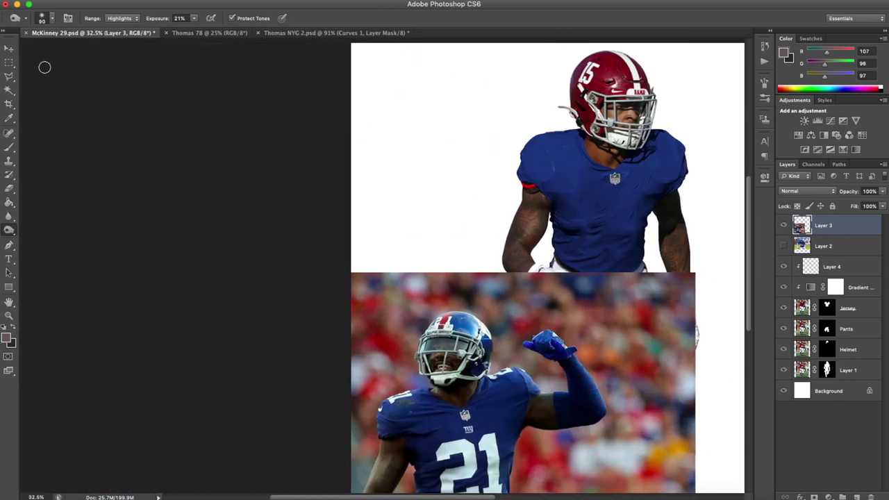
# Trace the digit 2 on the reference player's jersey with the Polygonal Lasso, leaving a thin blue margin around it.
pyautogui.click(9, 74)
pyautogui.scroll(-3, 459, 273)
pyautogui.scroll(6, 459, 273)
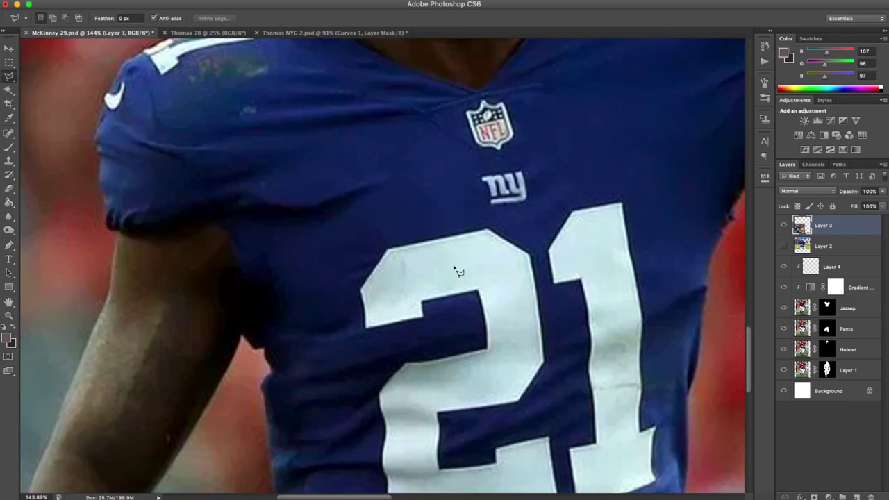
pyautogui.scroll(1, 421, 267)
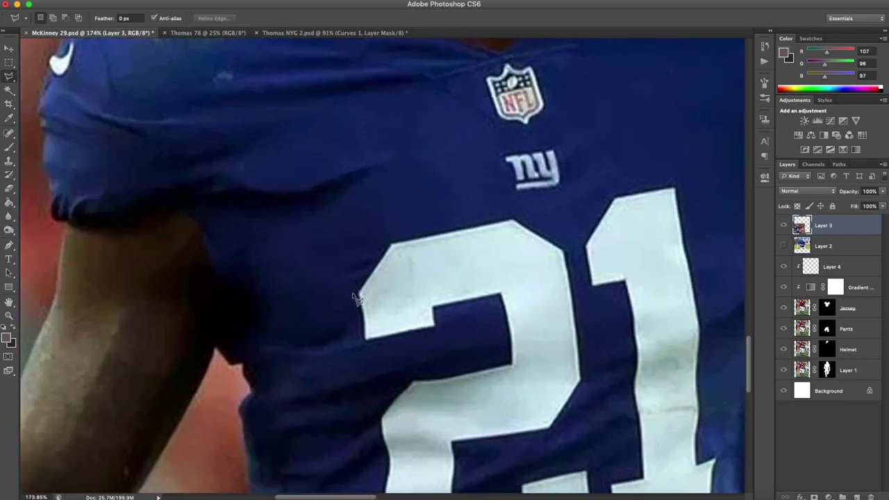
pyautogui.click(387, 240)
pyautogui.click(570, 246)
pyautogui.click(587, 379)
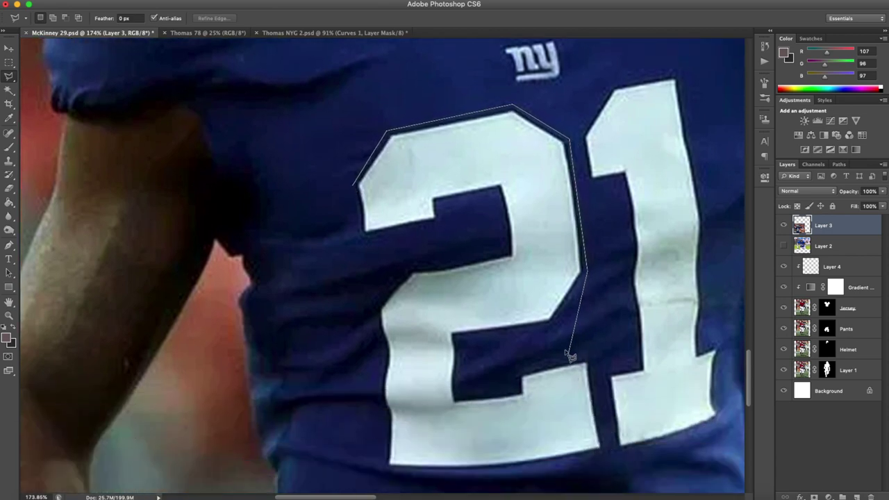
pyautogui.click(554, 325)
pyautogui.click(456, 338)
pyautogui.click(459, 394)
pyautogui.click(518, 392)
pyautogui.click(516, 373)
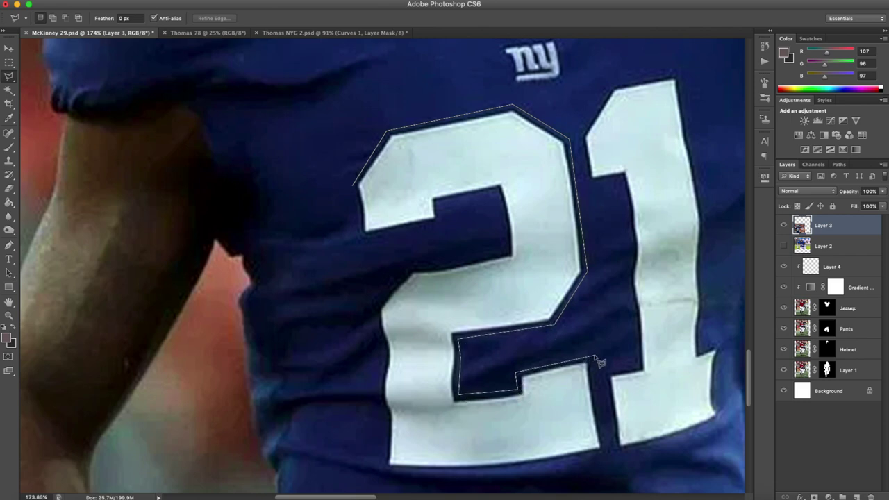
pyautogui.click(496, 472)
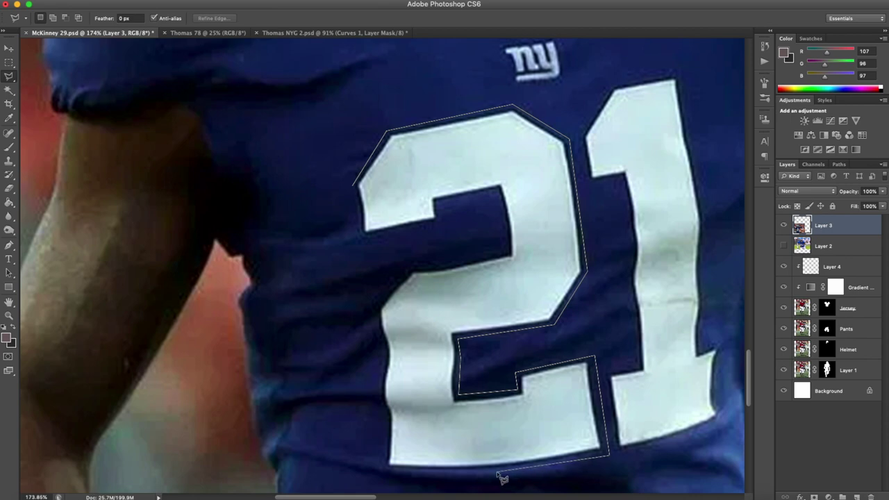
pyautogui.click(384, 469)
pyautogui.click(386, 411)
pyautogui.click(380, 395)
pyautogui.click(382, 351)
pyautogui.click(375, 308)
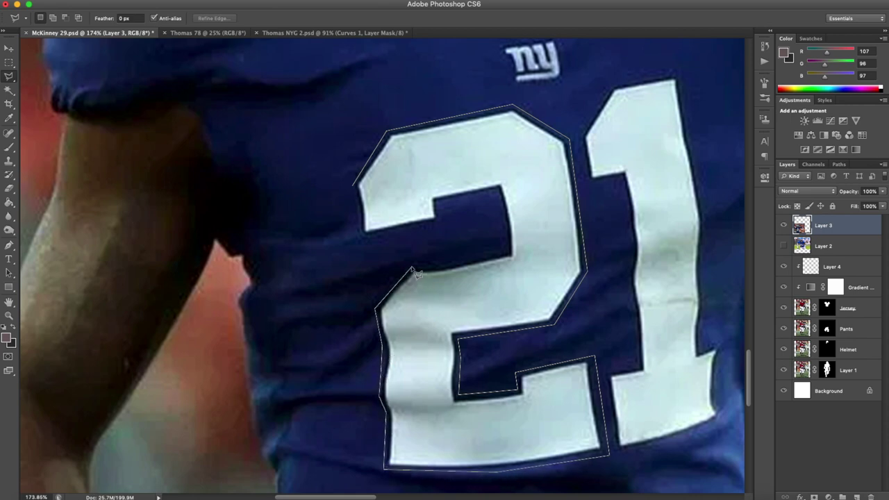
pyautogui.click(499, 193)
pyautogui.click(364, 233)
# Copy the selected 2 to a new layer, place it directly above Layer 4 clipped to the jersey, and hide Layer 3.
pyautogui.scroll(-2, 494, 283)
pyautogui.hotkey('ctrl', 'j')
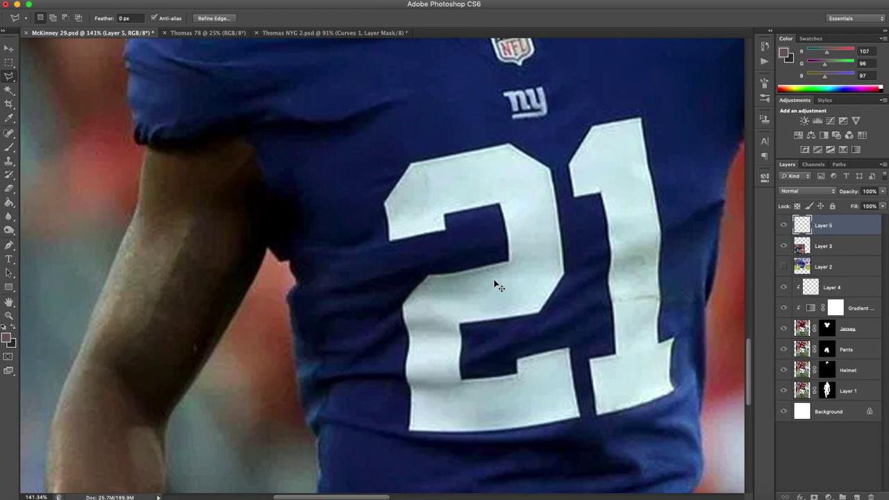
pyautogui.moveTo(810, 236); pyautogui.dragTo(806, 277)
pyautogui.click(784, 225)
pyautogui.scroll(-3, 565, 259)
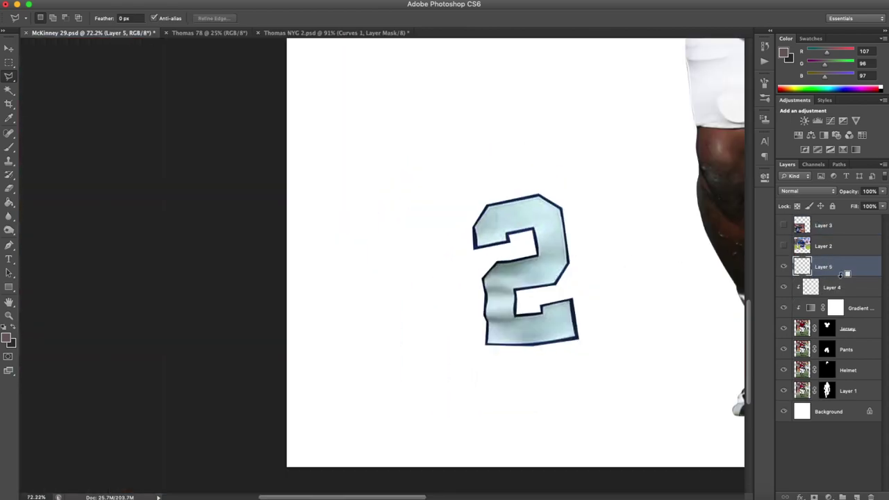
pyautogui.keyDown('alt'); pyautogui.click(840, 276); pyautogui.keyUp('alt')
# Position and fit the digit 2 on the viewer's left of the player's chest below the NFL shield with Free Transform.
pyautogui.press('super+t')
pyautogui.scroll(-2, 539, 243)
pyautogui.moveTo(546, 234); pyautogui.dragTo(528, 139)
pyautogui.moveTo(562, 83); pyautogui.dragTo(534, 163)
pyautogui.scroll(2, 545, 146)
pyautogui.press('Return')
pyautogui.press('l')
pyautogui.scroll(-5, 514, 181)
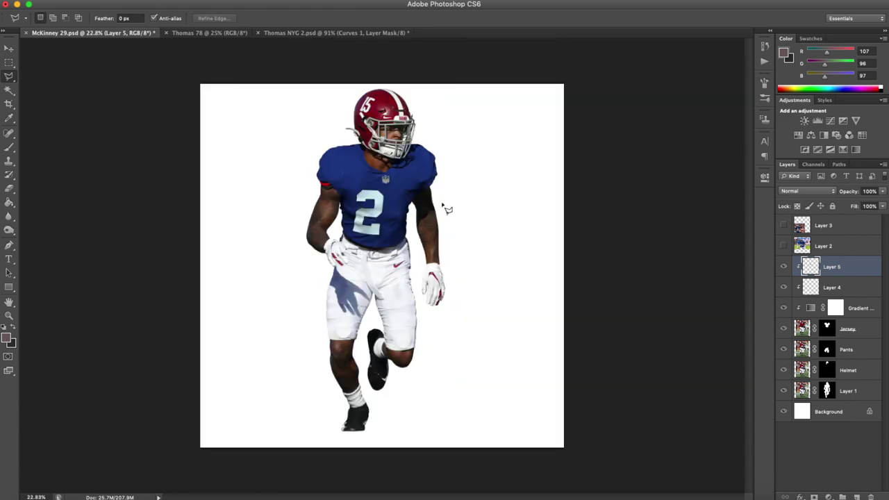
pyautogui.scroll(3, 396, 213)
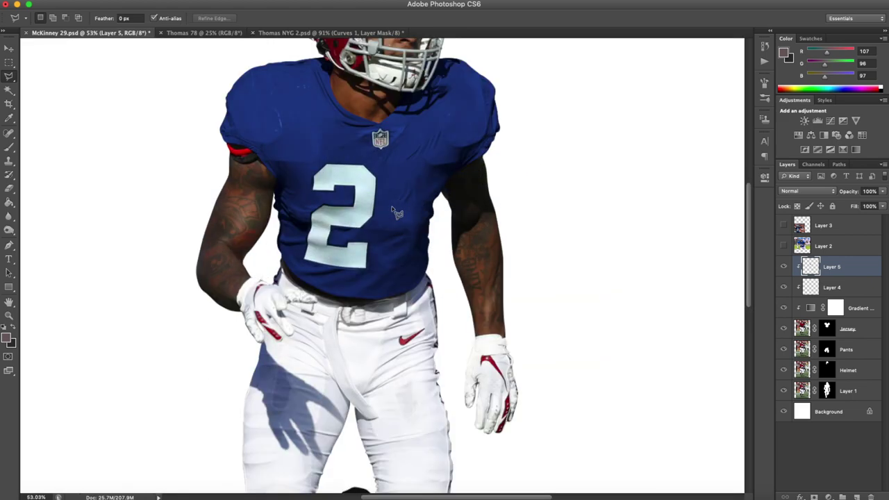
# Switch to Chrome and look through the image results and the Giants team roster for a player whose number contains a 9.
pyautogui.click(202, 496)
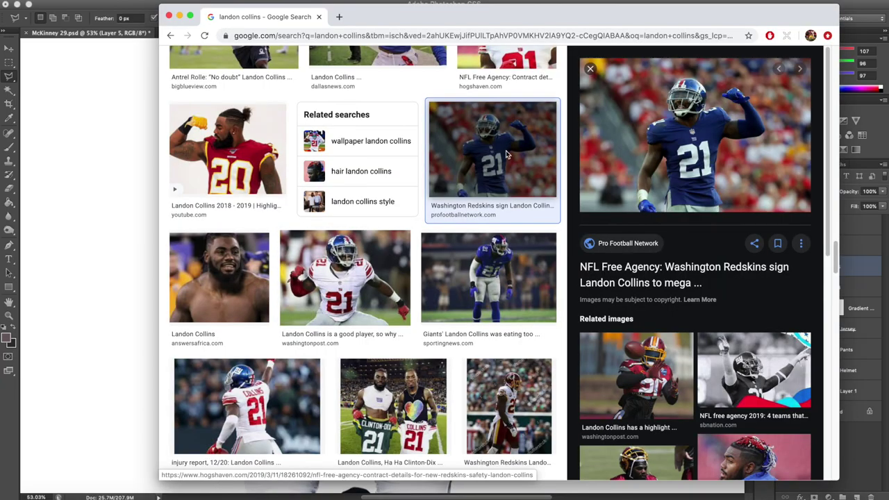
pyautogui.scroll(-5, 406, 155)
pyautogui.scroll(10, 407, 156)
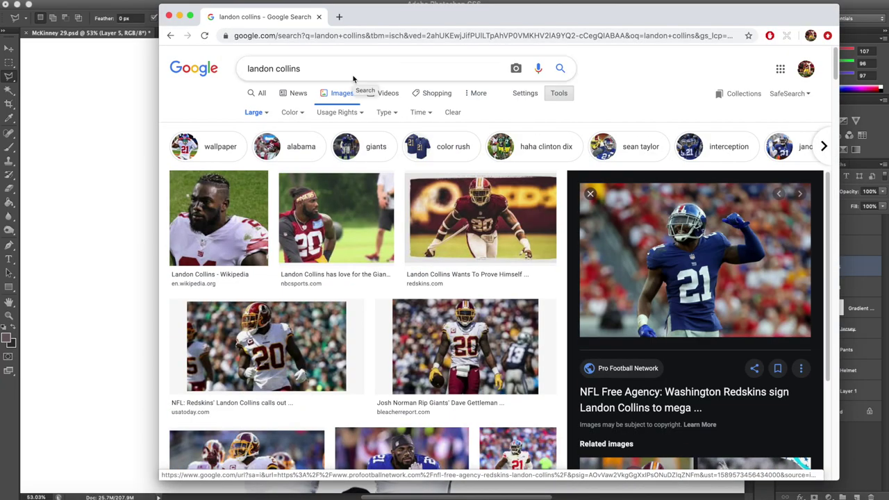
pyautogui.moveTo(227, 70); pyautogui.dragTo(327, 69)
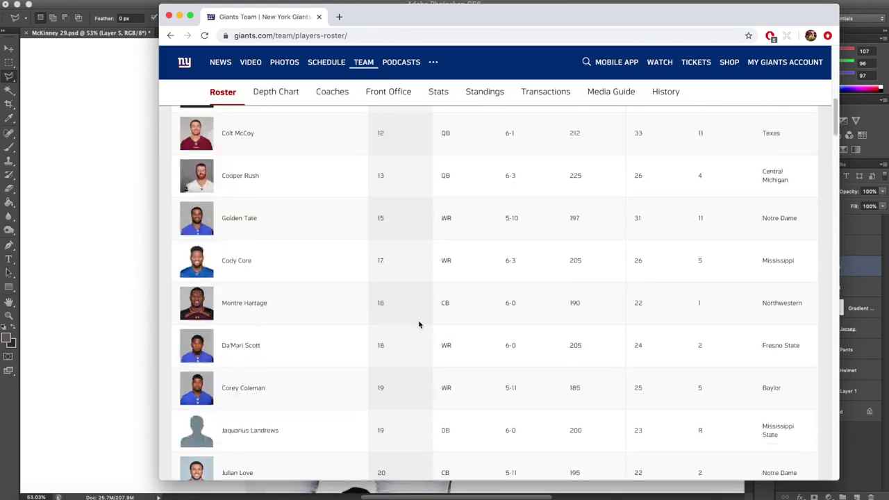
pyautogui.scroll(-10, 403, 361)
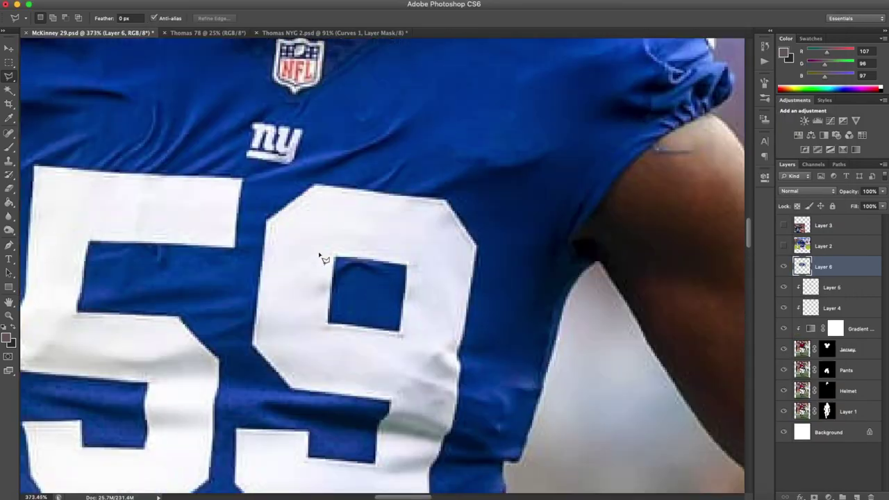
# Trace the digit 9 on the reference player's number 59 jersey with the Polygonal Lasso, leaving a thin blue margin around it.
pyautogui.scroll(-10, 511, 250)
pyautogui.scroll(5, 511, 248)
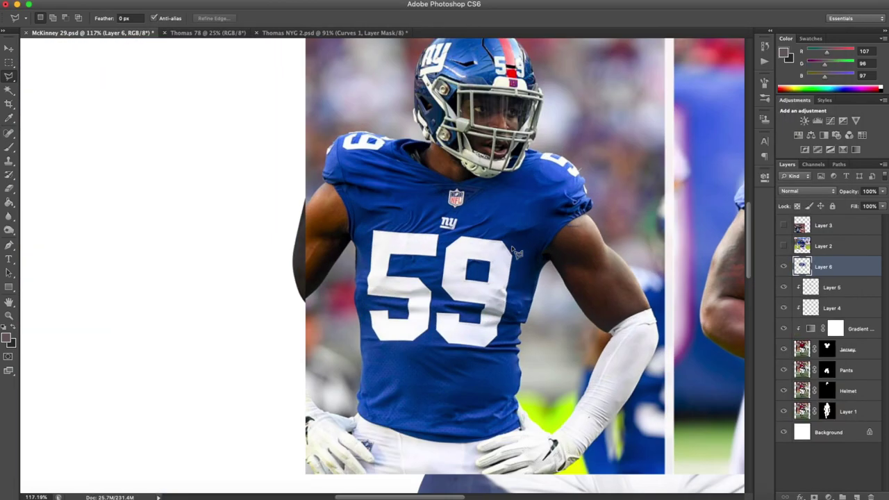
pyautogui.scroll(1, 514, 234)
pyautogui.scroll(5, 438, 269)
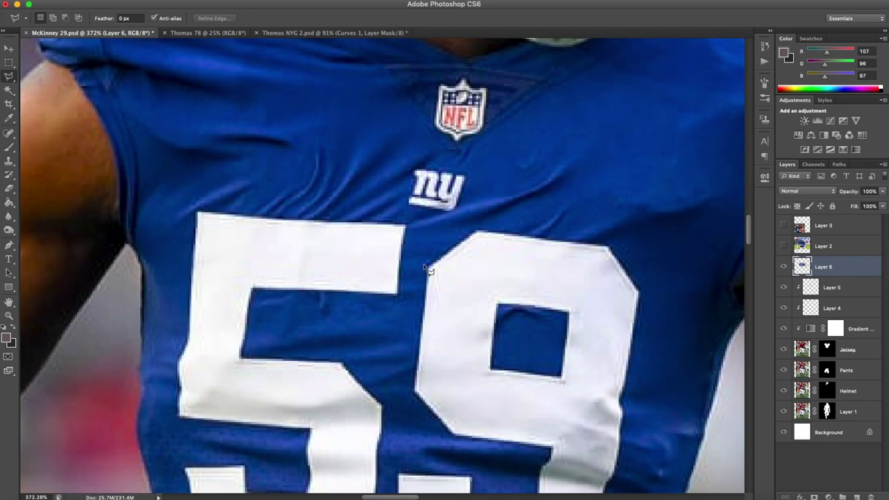
pyautogui.click(425, 266)
pyautogui.click(475, 226)
pyautogui.click(608, 241)
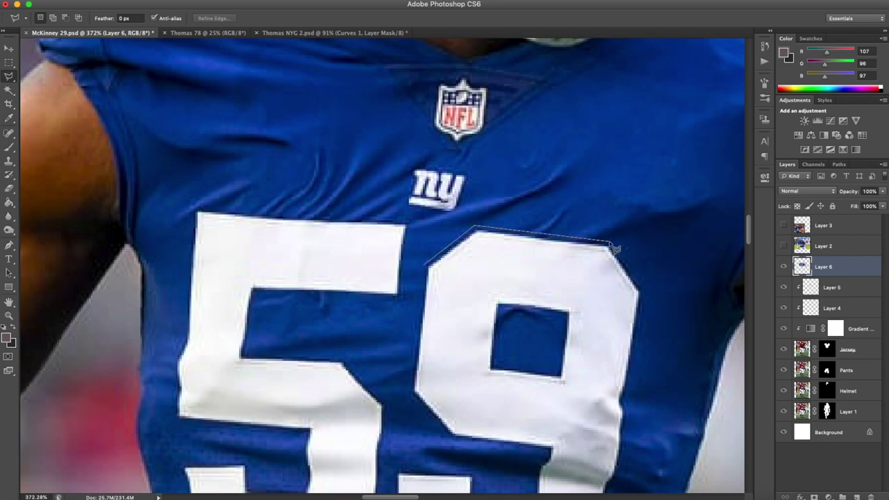
pyautogui.click(644, 291)
pyautogui.scroll(-2, 623, 472)
pyautogui.click(628, 417)
pyautogui.scroll(-4, 629, 417)
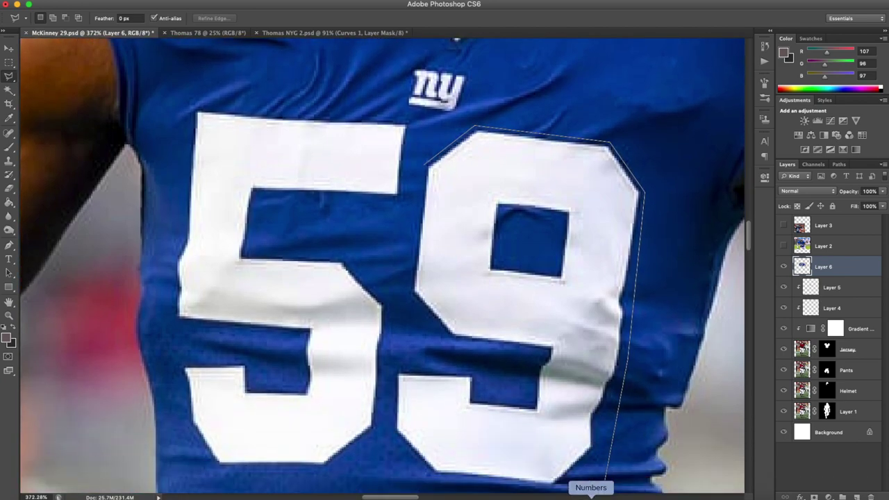
pyautogui.click(595, 414)
pyautogui.click(555, 450)
pyautogui.click(433, 438)
pyautogui.click(393, 392)
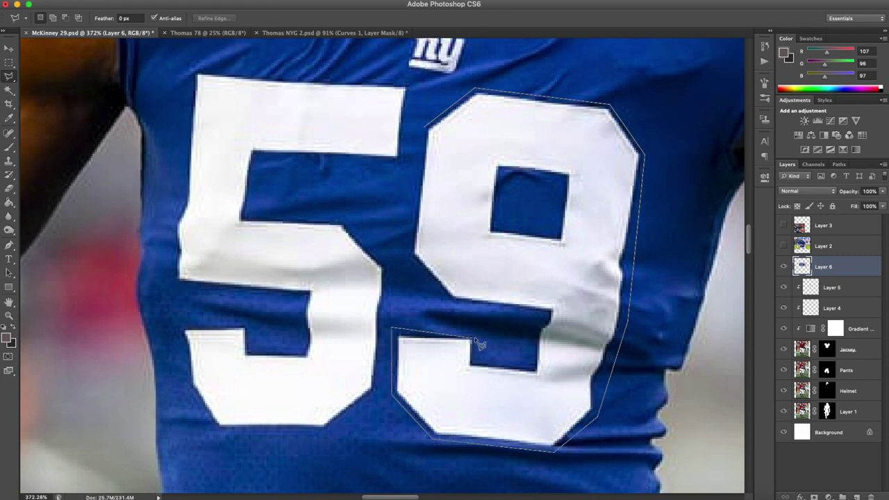
pyautogui.click(475, 311)
pyautogui.click(450, 303)
pyautogui.click(407, 255)
pyautogui.click(423, 127)
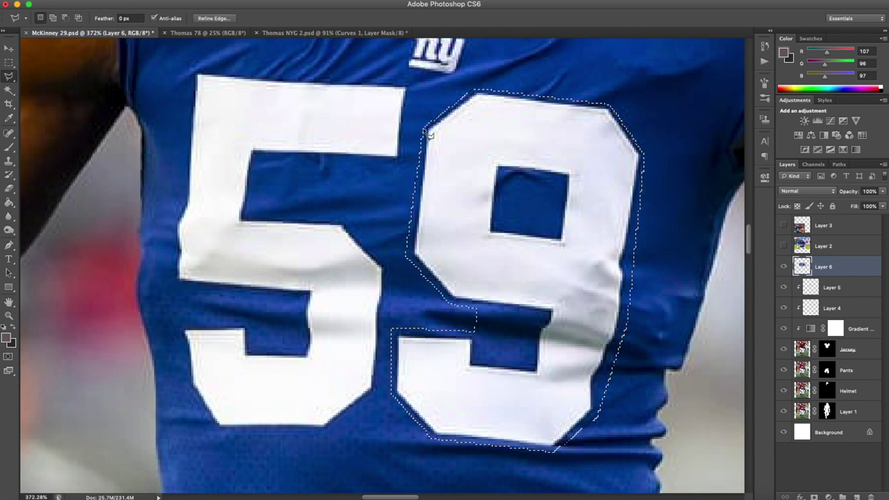
# Copy the selected 9 to a new layer, place it directly above Layer 5 clipped to the jersey, and hide Layer 6.
pyautogui.hotkey('ctrl', 'j')
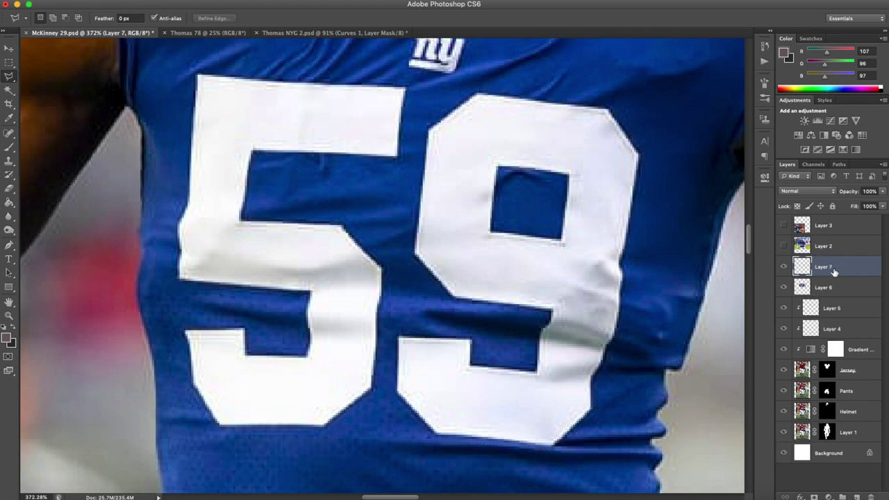
pyautogui.moveTo(835, 270); pyautogui.dragTo(835, 296)
pyautogui.click(785, 267)
pyautogui.keyDown('alt'); pyautogui.click(842, 297); pyautogui.keyUp('alt')
# Move the 9 beside the 2 on the player's chest and enlarge it to match the 2 with Free Transform.
pyautogui.scroll(-5, 637, 240)
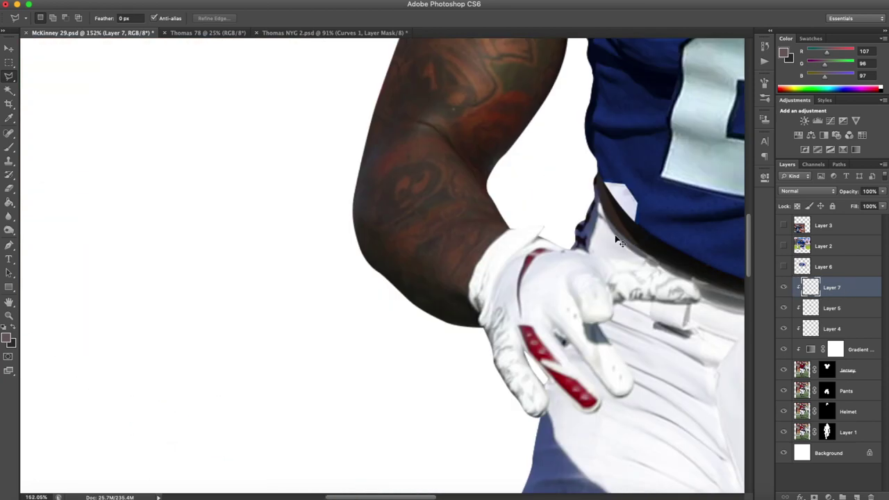
pyautogui.hotkey('ctrl', 't')
pyautogui.hscroll(3, 627, 240)
pyautogui.scroll(-5, 522, 80)
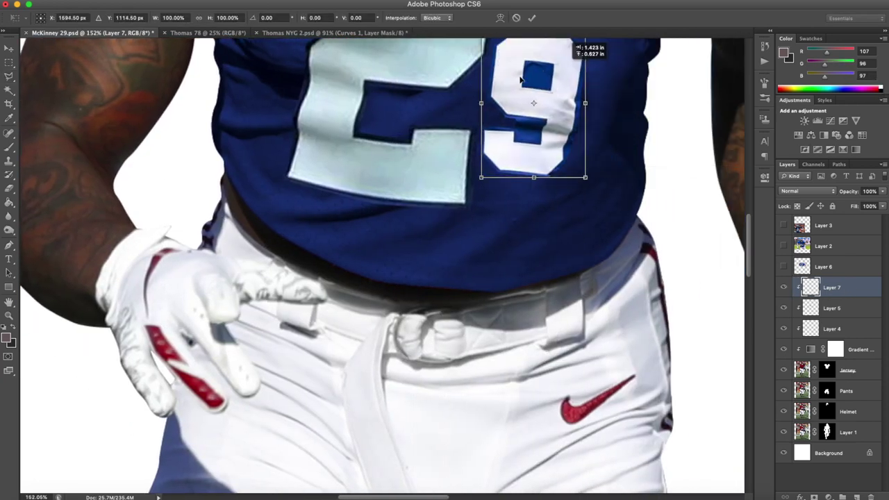
pyautogui.moveTo(521, 80); pyautogui.dragTo(507, 133)
pyautogui.scroll(5, 579, 153)
pyautogui.scroll(-1, 590, 221)
pyautogui.moveTo(565, 239); pyautogui.dragTo(685, 53)
pyautogui.hscroll(3, 587, 153)
pyautogui.scroll(4, 587, 152)
pyautogui.moveTo(587, 153)
pyautogui.mouseDown()
pyautogui.moveTo(573, 143)
pyautogui.moveTo(578, 170)
pyautogui.moveTo(564, 184)
pyautogui.moveTo(573, 159)
pyautogui.mouseUp()
pyautogui.moveTo(500, 253); pyautogui.dragTo(505, 258)
pyautogui.press('Return')
pyautogui.press('l')
pyautogui.scroll(-3, 509, 264)
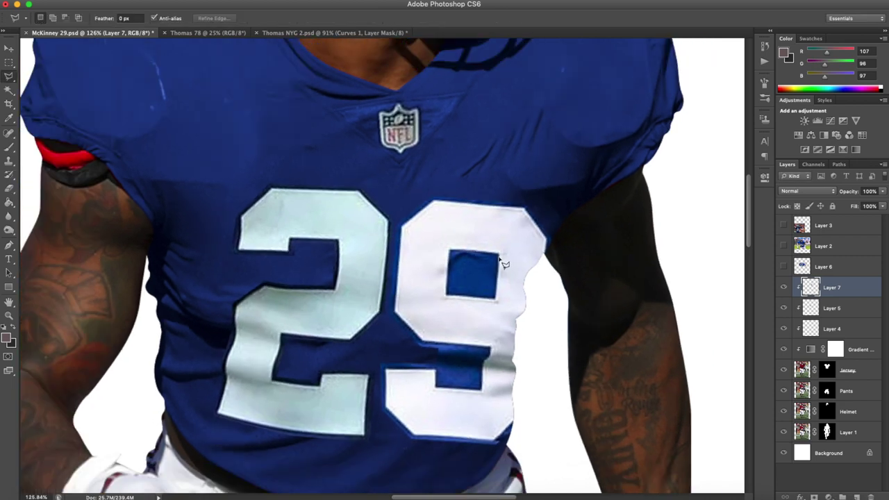
# Refine the size and position of the 9 with Free Transform so it lines up with the 2.
pyautogui.scroll(1, 500, 289)
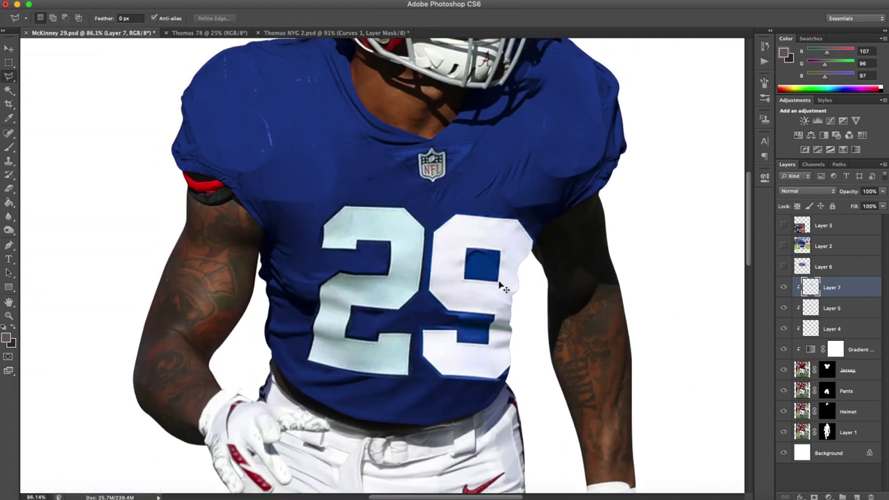
pyautogui.hotkey('ctrl', 't')
pyautogui.scroll(1, 421, 389)
pyautogui.moveTo(419, 391); pyautogui.dragTo(417, 395)
pyautogui.moveTo(555, 182); pyautogui.dragTo(551, 178)
pyautogui.moveTo(556, 287); pyautogui.dragTo(554, 281)
pyautogui.press('Return')
pyautogui.press('l')
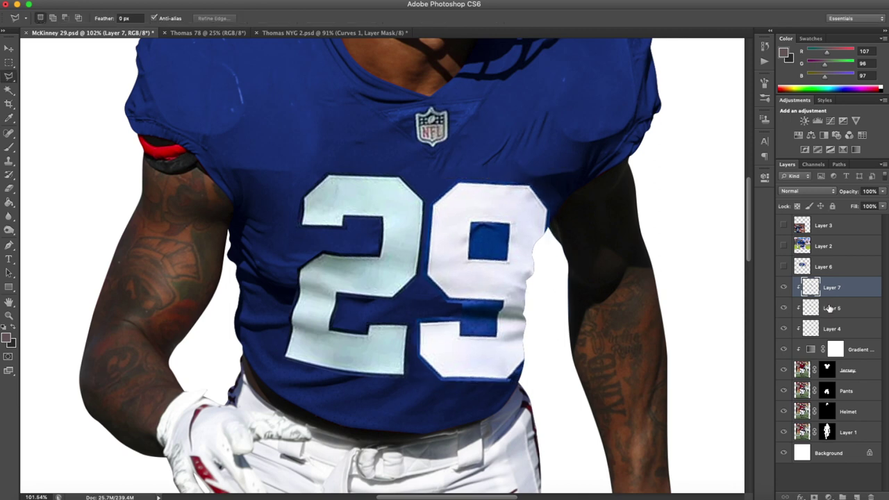
# Select the layers of both digits and shift the 29 together toward the middle of the chest with Free Transform.
pyautogui.keyDown('shift'); pyautogui.click(831, 309); pyautogui.keyUp('shift')
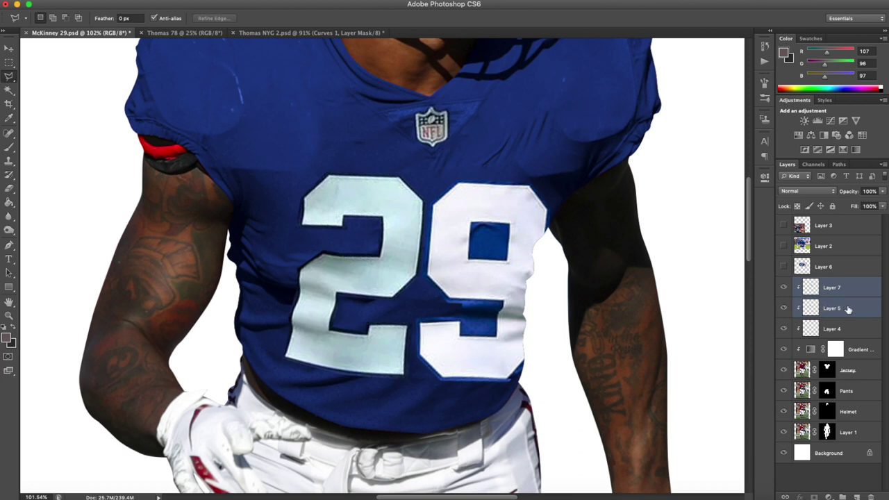
pyautogui.hotkey('ctrl', 't')
pyautogui.moveTo(500, 260); pyautogui.dragTo(474, 255)
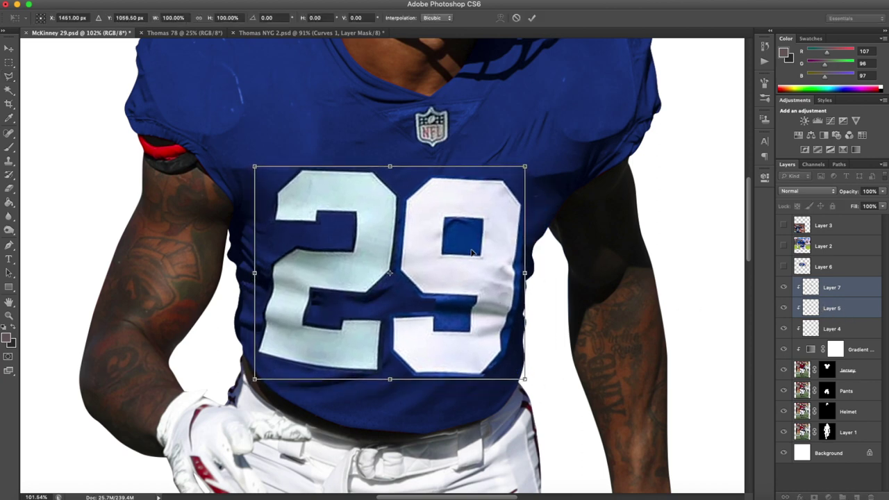
pyautogui.press('Return')
pyautogui.scroll(-4, 439, 263)
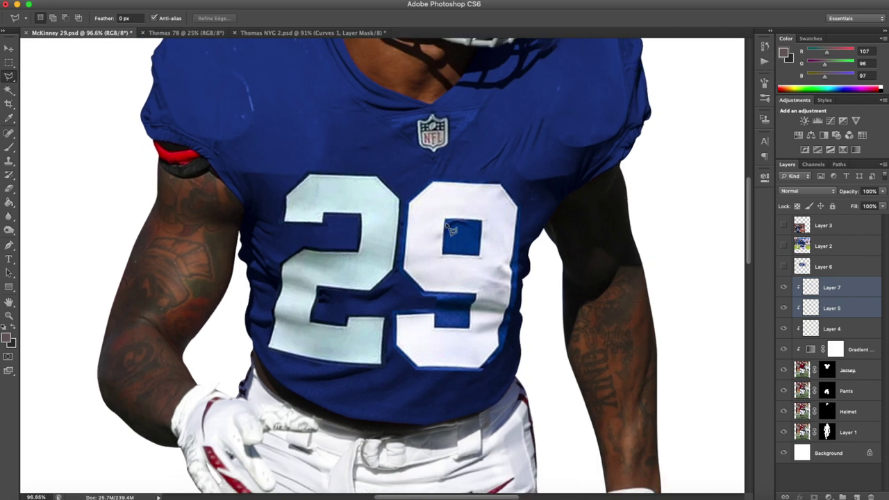
pyautogui.scroll(-5, 445, 227)
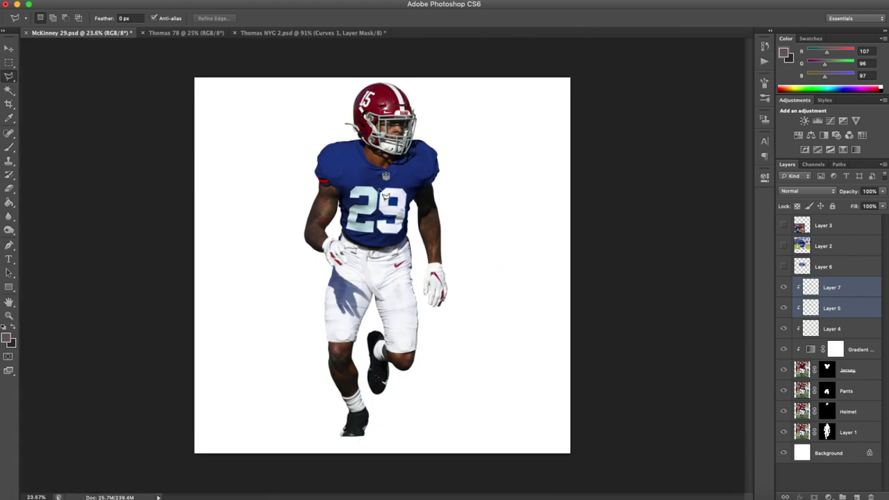
# On Layer 7, erase the bright blue margin along the top and upper corners of the 9 with a small eraser.
pyautogui.scroll(6, 388, 196)
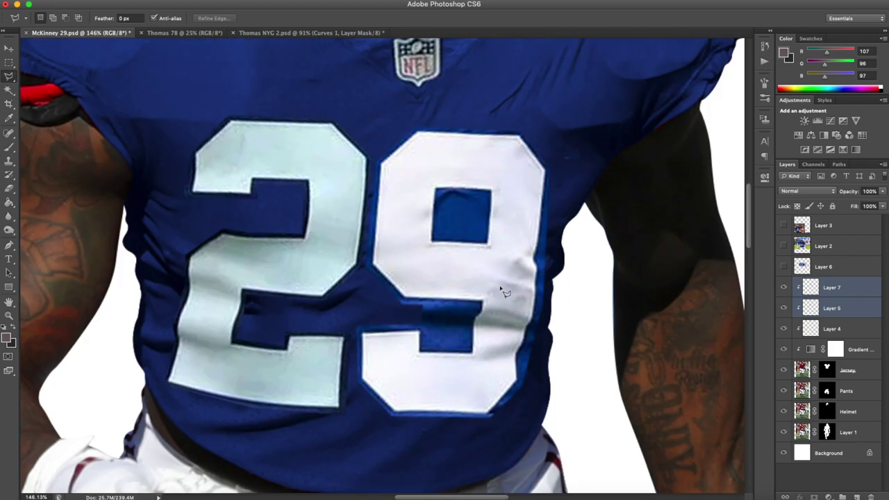
pyautogui.click(807, 293)
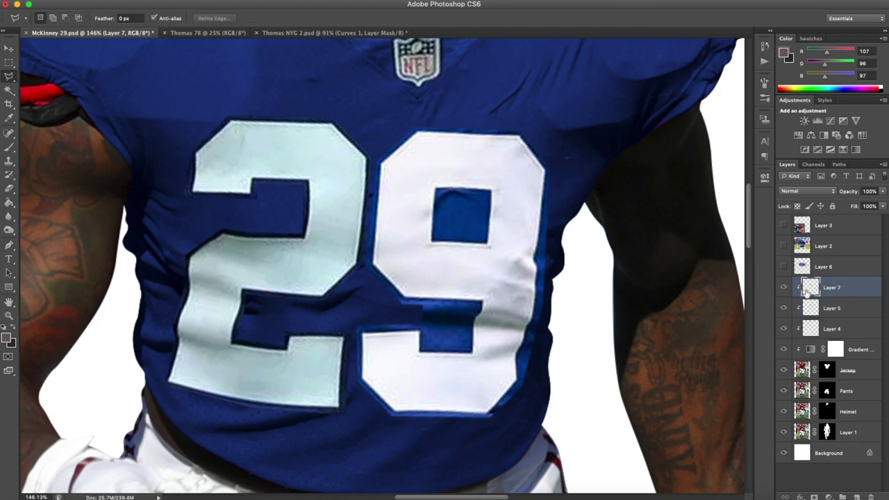
pyautogui.scroll(3, 201, 132)
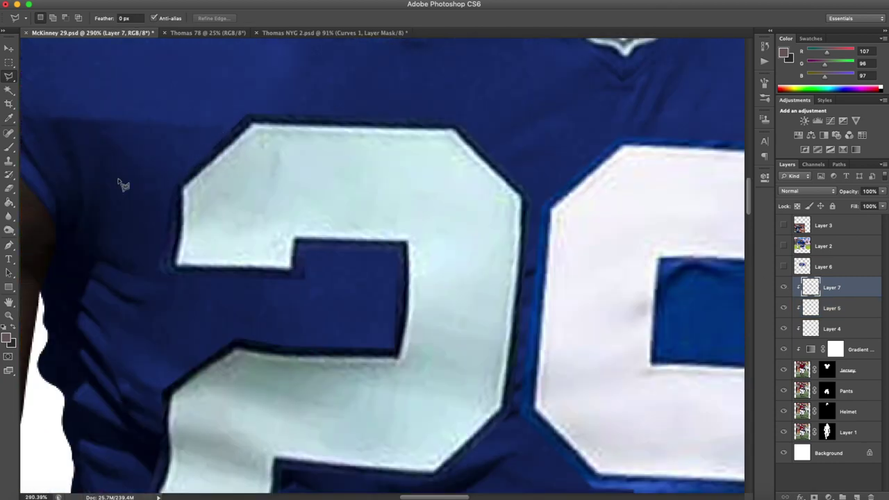
pyautogui.press('e')
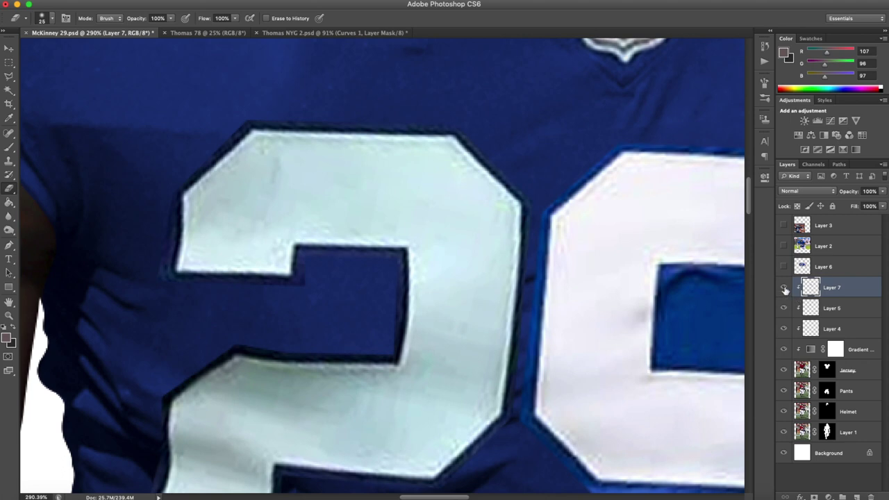
pyautogui.hscroll(5, 577, 192)
pyautogui.press('[')
pyautogui.press('[')
pyautogui.press('[')
pyautogui.press('[')
pyautogui.moveTo(445, 187); pyautogui.dragTo(462, 169)
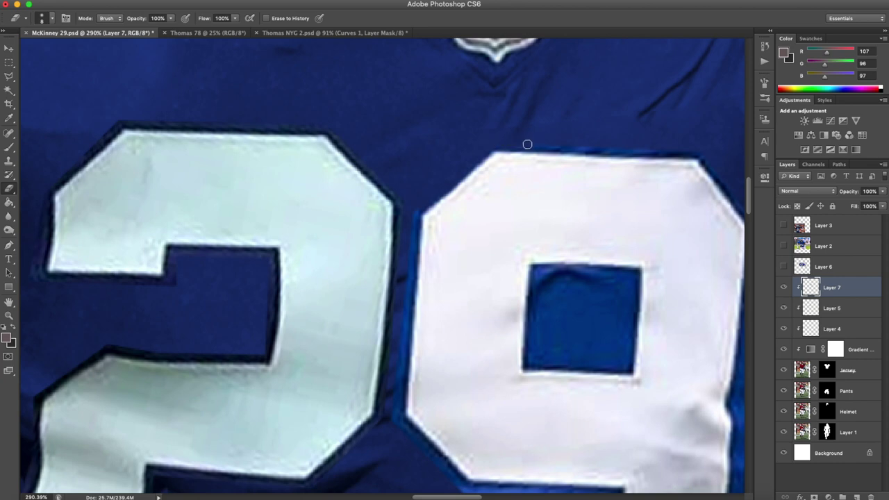
pyautogui.hscroll(5, 655, 167)
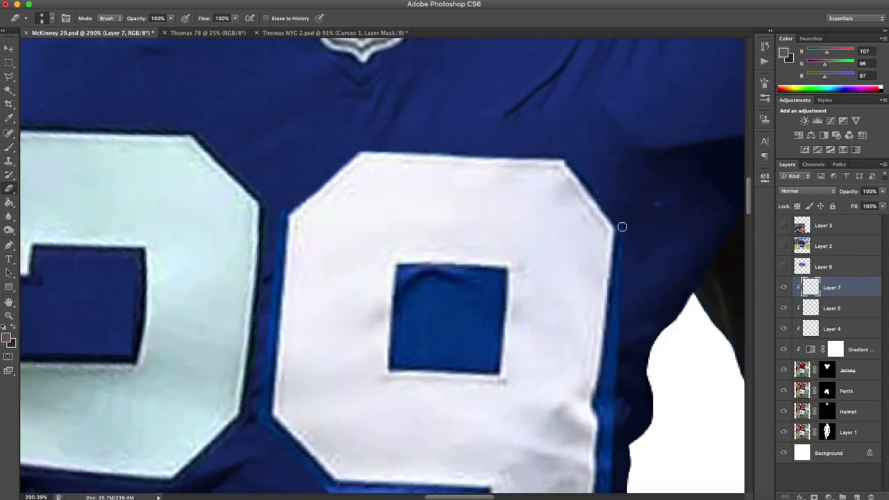
# Erase the bright blue margin down the right side of the 9 and around its lower right corner.
pyautogui.scroll(-5, 619, 223)
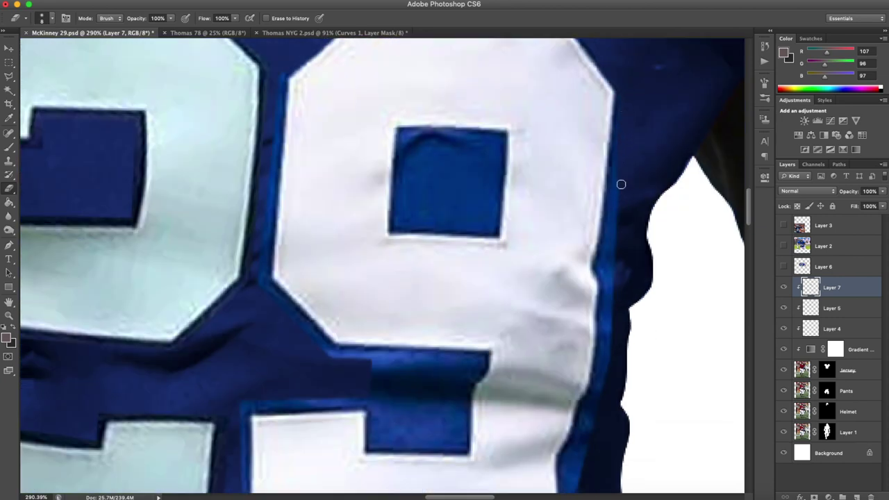
pyautogui.moveTo(611, 194)
pyautogui.mouseDown()
pyautogui.moveTo(603, 263)
pyautogui.moveTo(623, 191)
pyautogui.moveTo(615, 175)
pyautogui.moveTo(604, 206)
pyautogui.mouseUp()
pyautogui.scroll(-2, 613, 225)
pyautogui.scroll(-3, 614, 251)
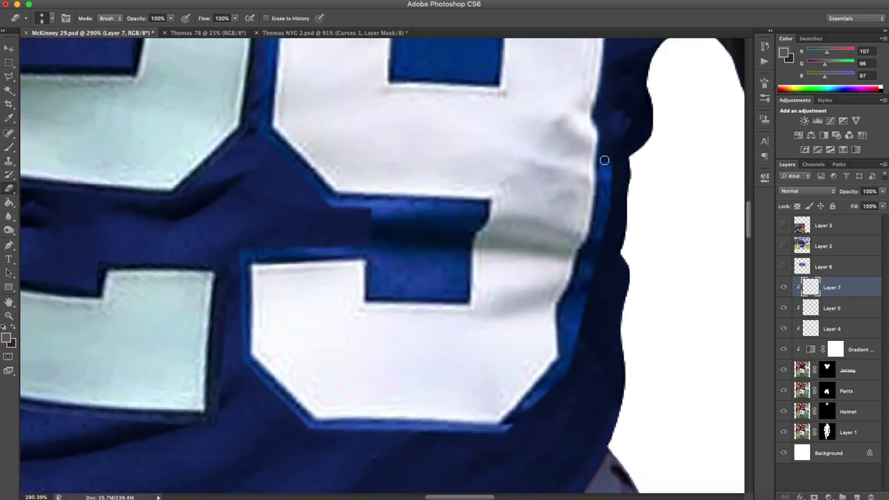
pyautogui.moveTo(603, 163)
pyautogui.mouseDown()
pyautogui.moveTo(607, 198)
pyautogui.moveTo(610, 159)
pyautogui.moveTo(598, 228)
pyautogui.moveTo(606, 196)
pyautogui.mouseUp()
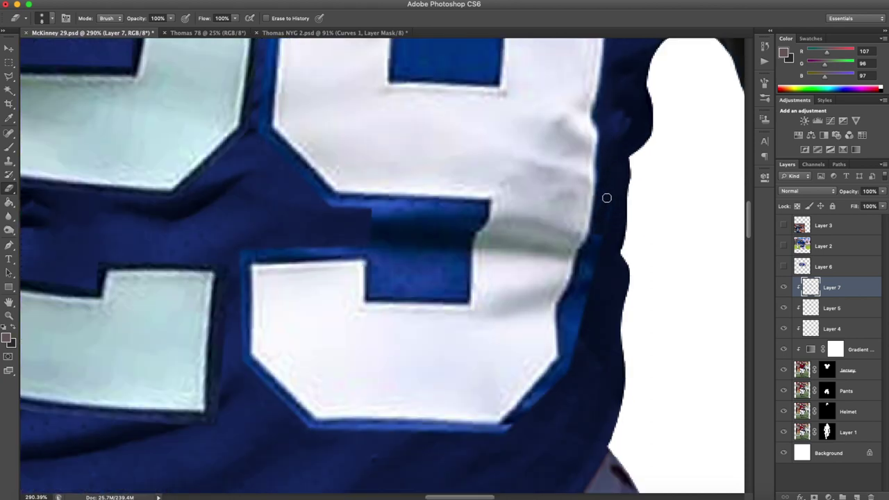
pyautogui.scroll(-5, 597, 194)
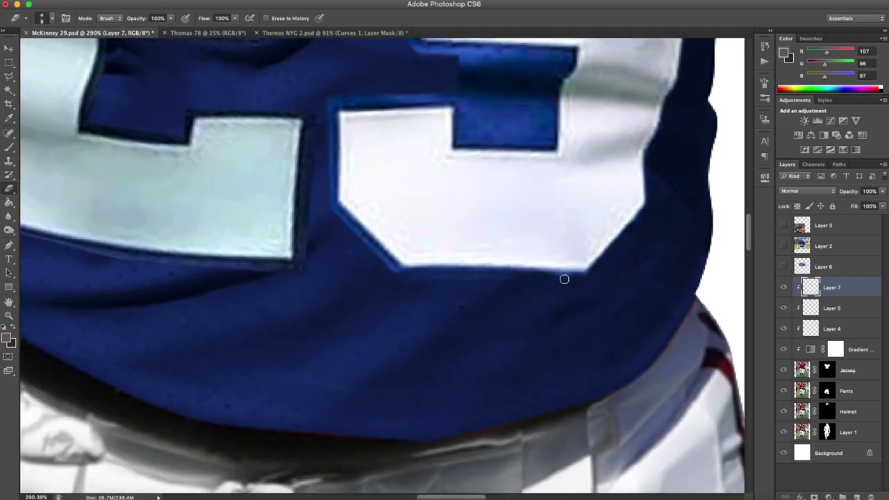
# Erase the remaining blue margin on the left side and lower notch of the 9 and the blue patch inside its square opening.
pyautogui.scroll(2, 486, 229)
pyautogui.scroll(5, 553, 125)
pyautogui.press('[')
pyautogui.press('[')
pyautogui.scroll(3, 492, 157)
pyautogui.moveTo(532, 174); pyautogui.dragTo(616, 168)
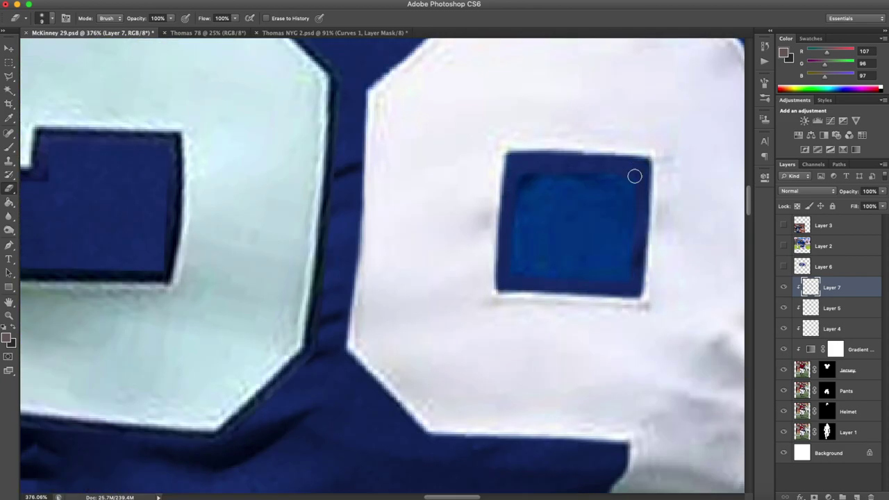
# On Layer 5, erase the dark margin along the outer left edge of the 2 with a small eraser.
pyautogui.hscroll(-10, 532, 208)
pyautogui.hotkey('alt', '[')
pyautogui.press(']')
pyautogui.scroll(-4, 532, 125)
pyautogui.press('[')
pyautogui.press('[')
pyautogui.press('[')
pyautogui.hscroll(3, 619, 148)
pyautogui.scroll(-8, 440, 308)
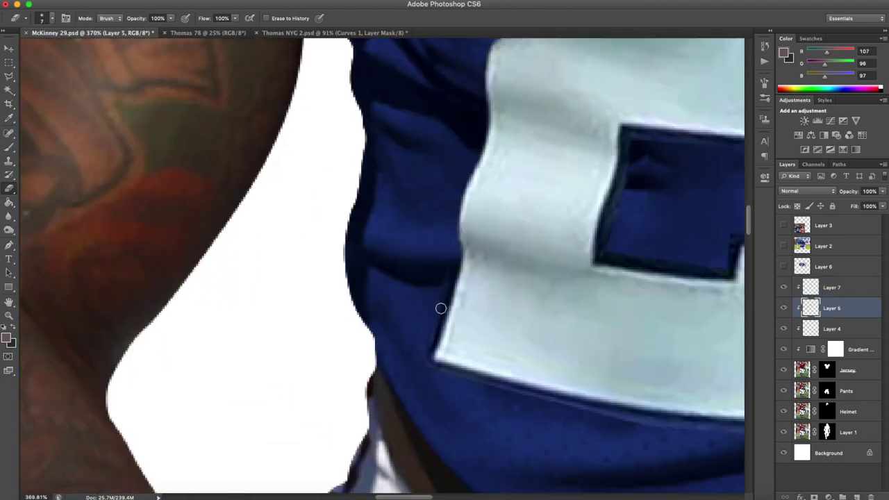
# Erase the remaining dark margin beneath the 2 and inside its notches, varying the eraser size to fit.
pyautogui.hscroll(10, 441, 308)
pyautogui.press(']')
pyautogui.press(']')
pyautogui.press(']')
pyautogui.moveTo(486, 396); pyautogui.dragTo(482, 255)
pyautogui.press('[')
pyautogui.press('[')
pyautogui.press('[')
pyautogui.moveTo(326, 272); pyautogui.dragTo(272, 141)
pyautogui.scroll(-12, 439, 192)
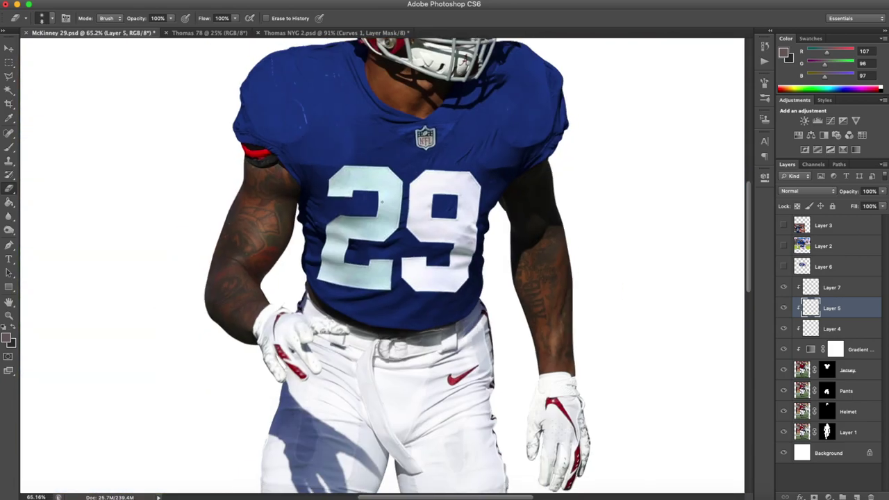
# Load the outline of the 2 on Layer 5 as a selection and add a clipped Gradient Map masked to it above Layer 7.
pyautogui.scroll(10, 378, 198)
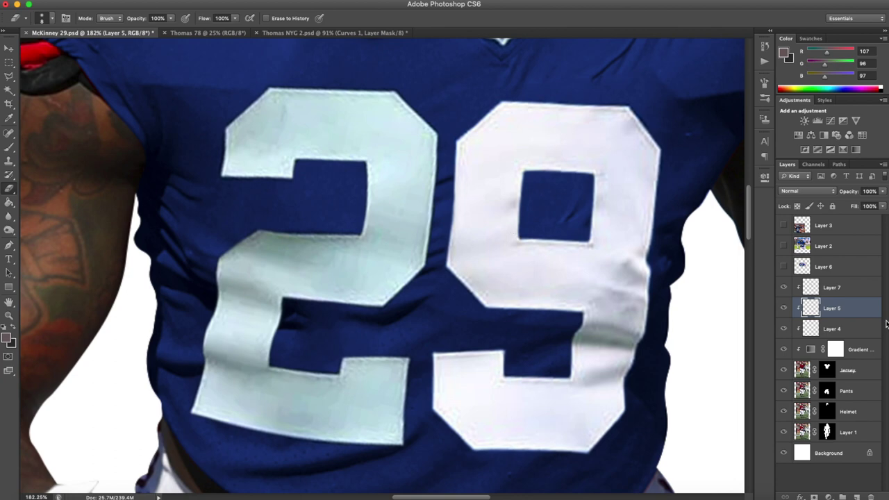
pyautogui.click(859, 290)
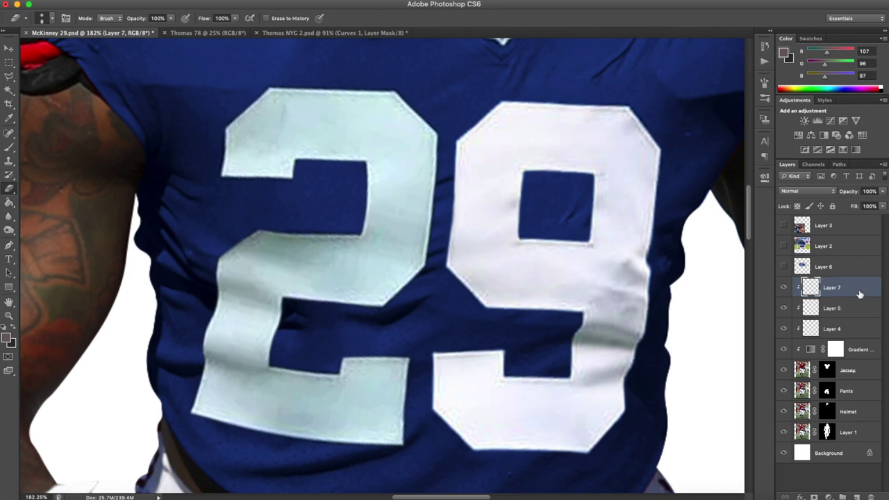
pyautogui.keyDown('super'); pyautogui.click(810, 292); pyautogui.keyUp('super')
pyautogui.press('super+d')
pyautogui.keyDown('super'); pyautogui.click(814, 305); pyautogui.keyUp('super')
pyautogui.keyDown('super'); pyautogui.click(811, 309); pyautogui.keyUp('super')
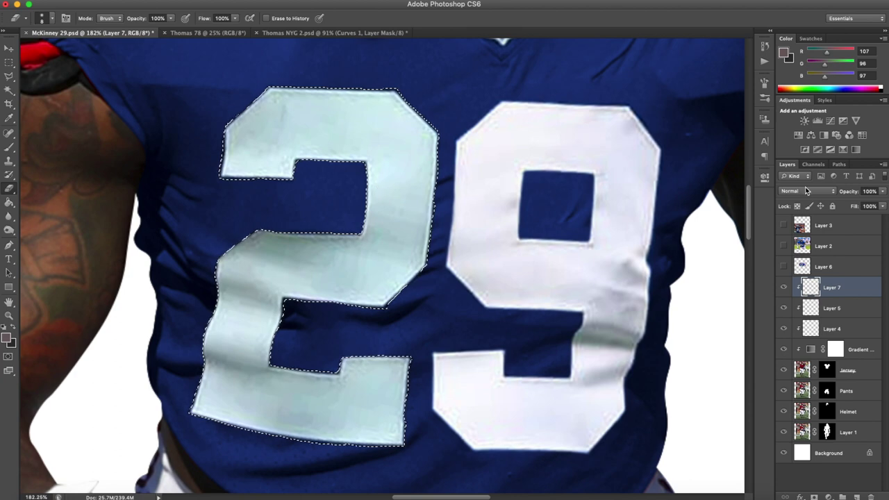
pyautogui.click(856, 150)
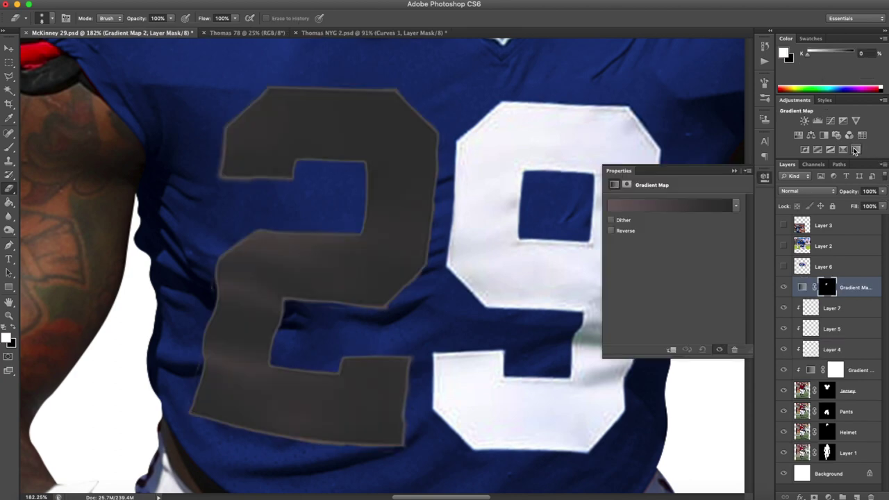
pyautogui.keyDown('alt'); pyautogui.click(859, 294); pyautogui.keyUp('alt')
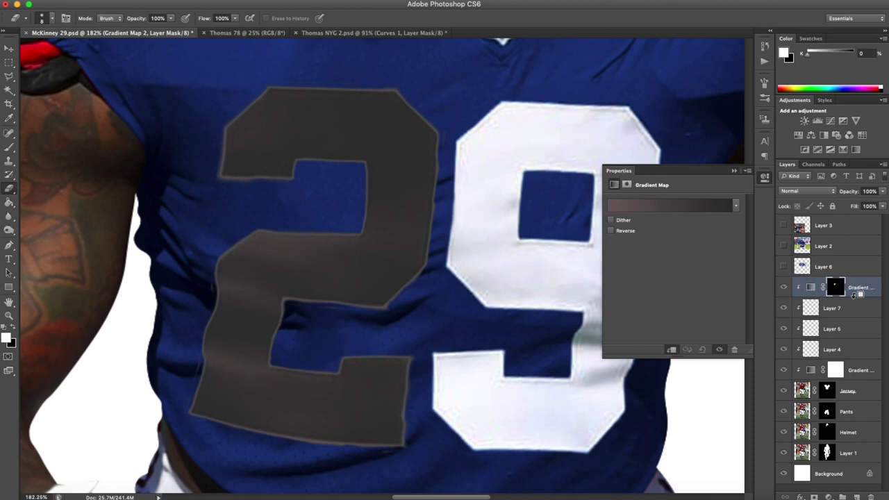
# Set the gradient map's starting stop to #cac9d2, sampled from the shaded fold of the 9.
pyautogui.click(692, 210)
pyautogui.click(766, 186)
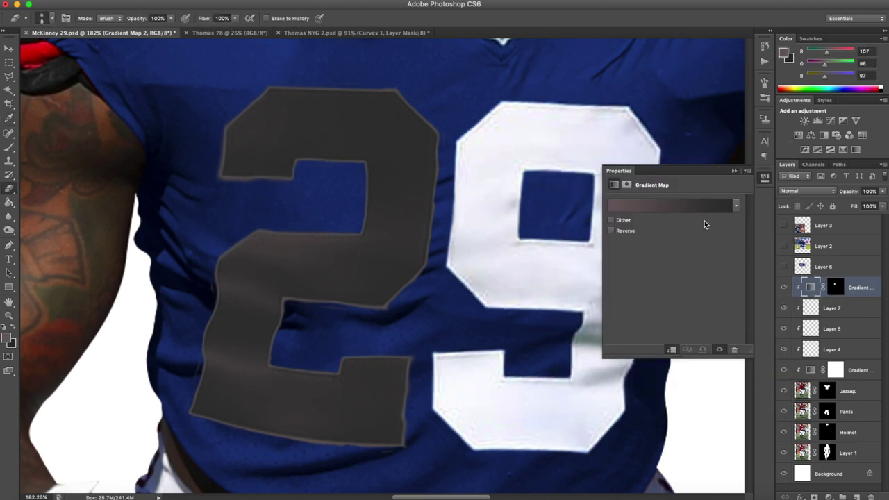
pyautogui.click(688, 206)
pyautogui.click(570, 331)
pyautogui.hscroll(4, 425, 323)
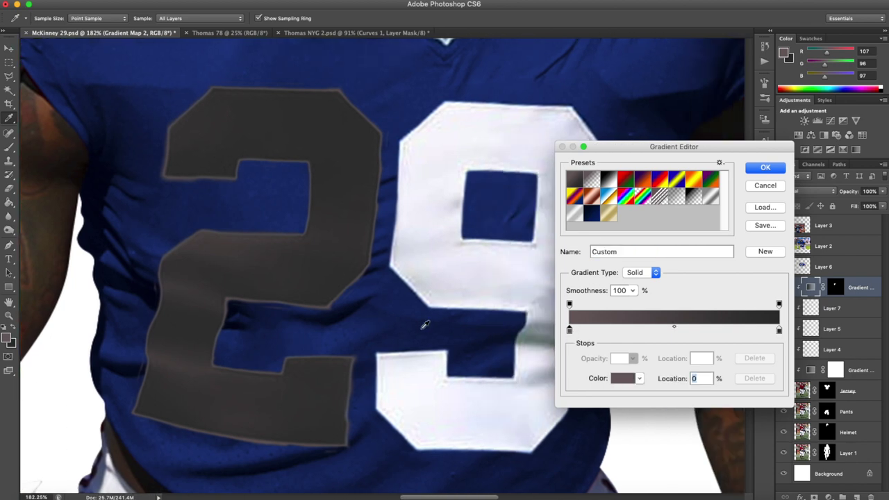
pyautogui.click(627, 379)
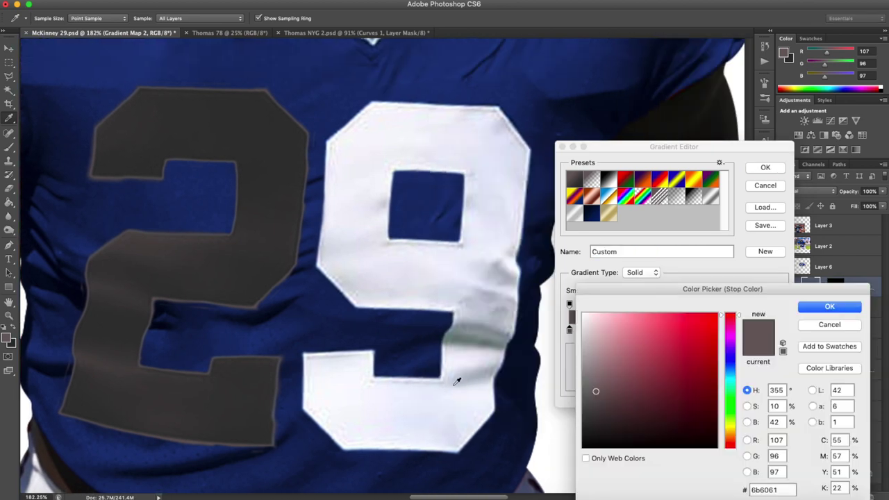
pyautogui.click(490, 341)
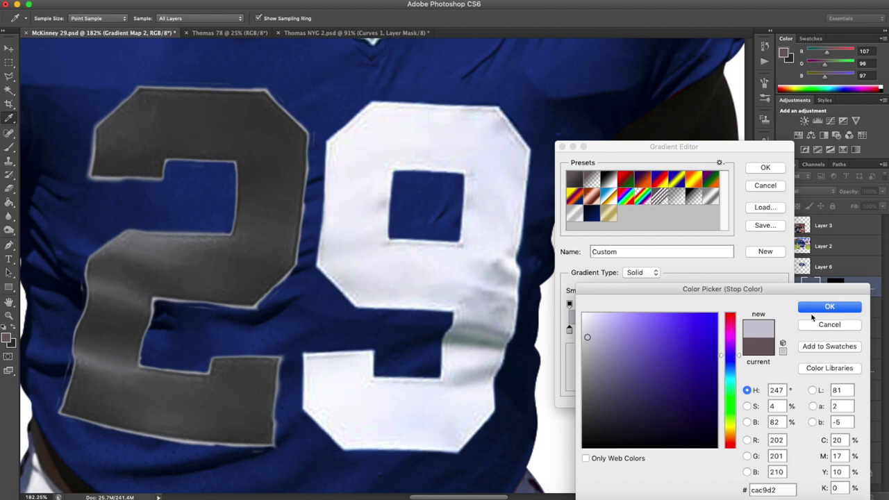
pyautogui.click(813, 311)
# Set the gradient's ending stop to #e7ebf7, sampled from the bright upper edge of the 9.
pyautogui.click(779, 330)
pyautogui.click(624, 378)
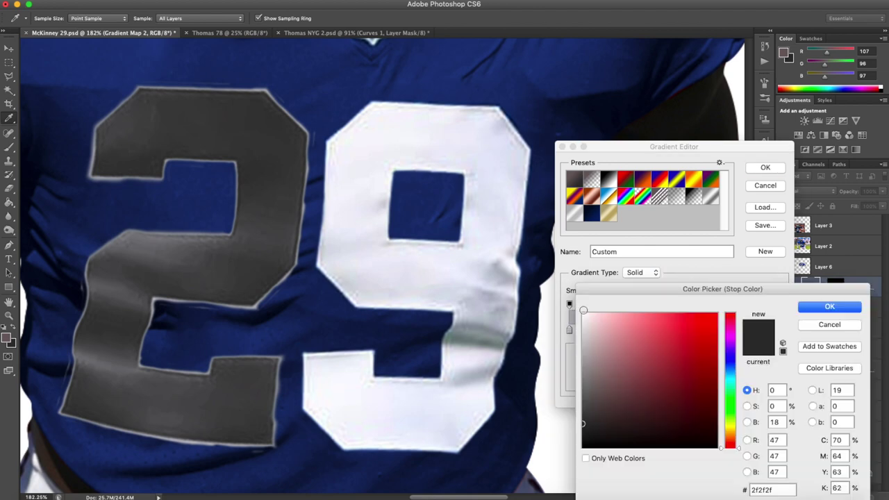
pyautogui.click(512, 198)
pyautogui.keyDown('alt'); pyautogui.scroll(-6, 489, 202); pyautogui.keyUp('alt')
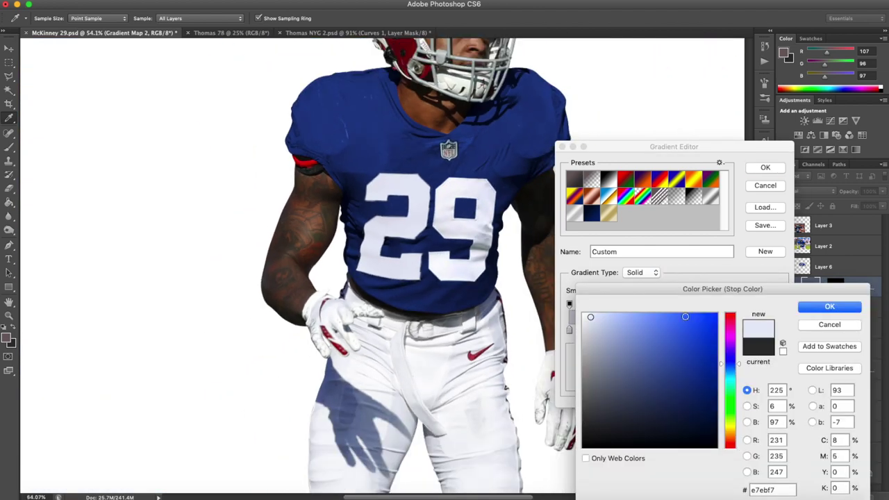
pyautogui.click(816, 313)
# Move the light stop to 79% and the grey stop near the gradient's middle, and add a third stop at 100%.
pyautogui.keyDown('alt'); pyautogui.scroll(7, 433, 236); pyautogui.keyUp('alt')
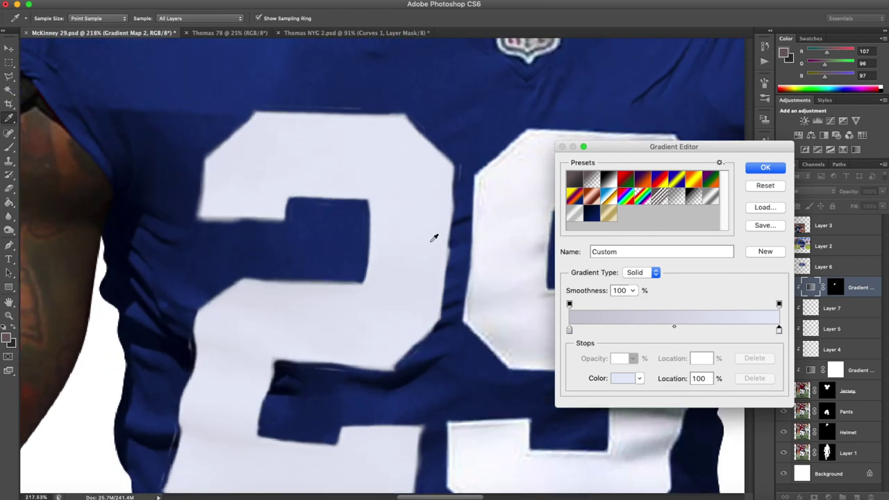
pyautogui.keyDown('alt'); pyautogui.scroll(-4, 433, 238); pyautogui.keyUp('alt')
pyautogui.keyDown('alt'); pyautogui.scroll(3, 435, 238); pyautogui.keyUp('alt')
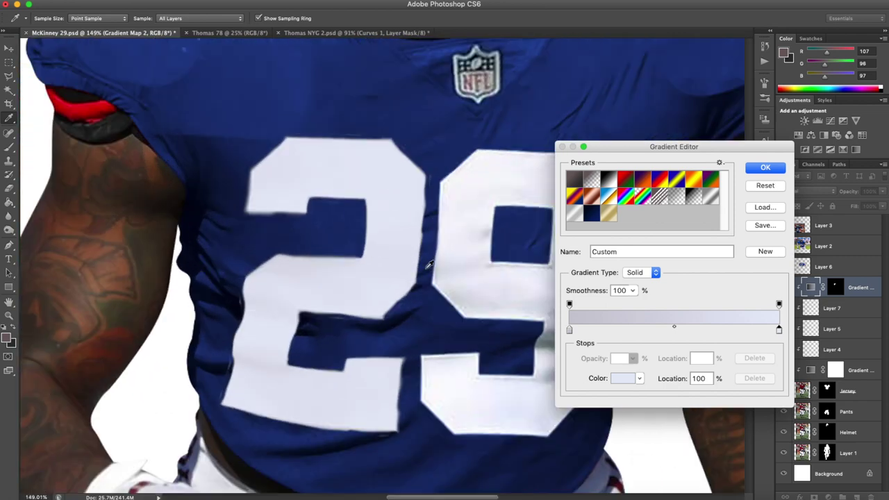
pyautogui.moveTo(779, 334); pyautogui.dragTo(706, 332)
pyautogui.moveTo(570, 330); pyautogui.dragTo(735, 333)
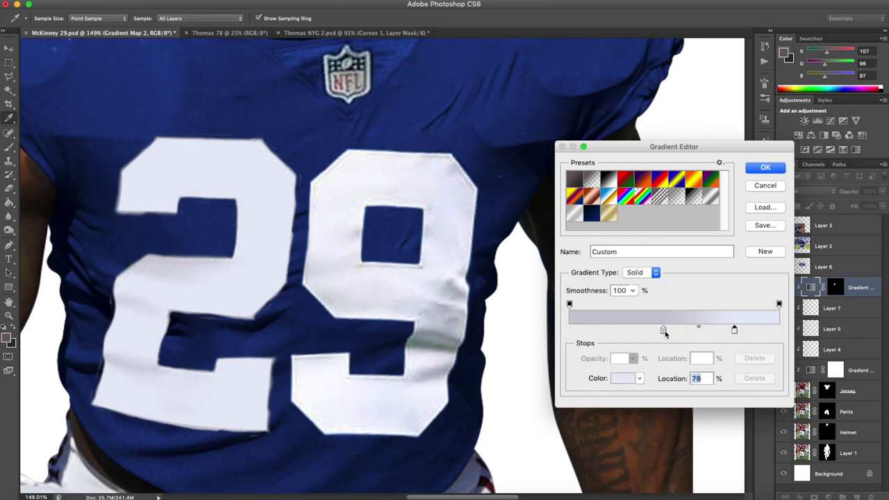
pyautogui.moveTo(664, 333)
pyautogui.mouseDown()
pyautogui.moveTo(689, 331)
pyautogui.moveTo(675, 332)
pyautogui.mouseUp()
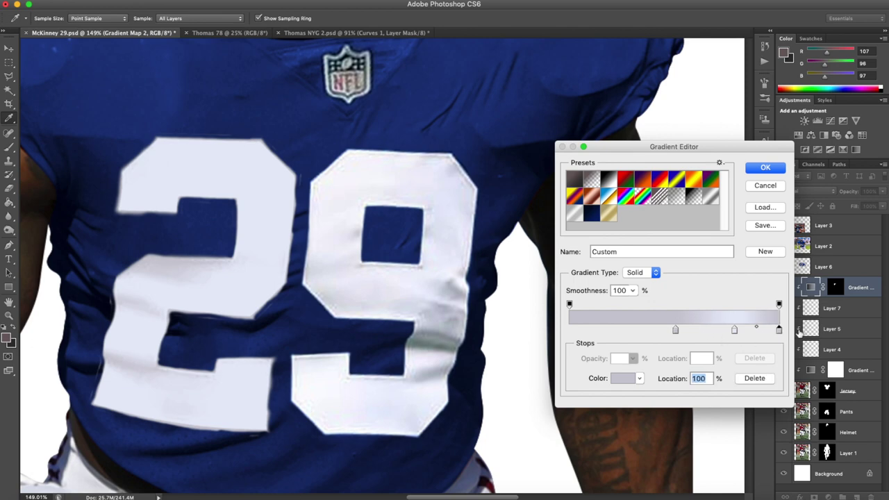
# Change the gradient's 100% stop to a near-white color.
pyautogui.click(625, 378)
pyautogui.click(816, 306)
pyautogui.press('super+0')
pyautogui.scroll(-3, 352, 240)
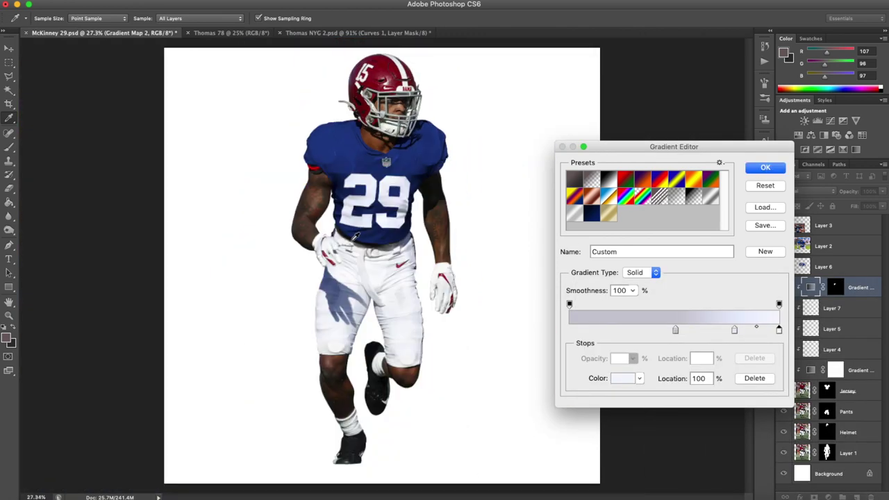
pyautogui.scroll(8, 362, 195)
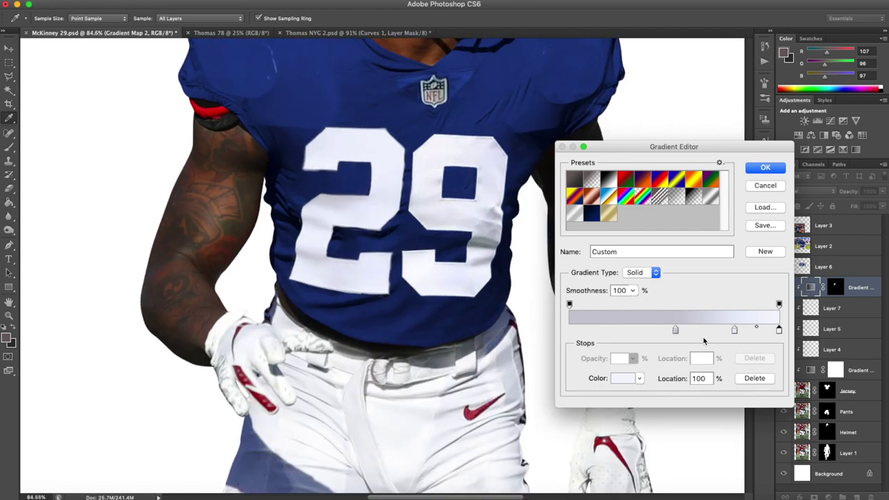
# Move the grey stop to 59%, shift the light middle stop toward it, and apply the gradient to the 2.
pyautogui.moveTo(678, 333)
pyautogui.mouseDown()
pyautogui.moveTo(646, 332)
pyautogui.moveTo(694, 332)
pyautogui.mouseUp()
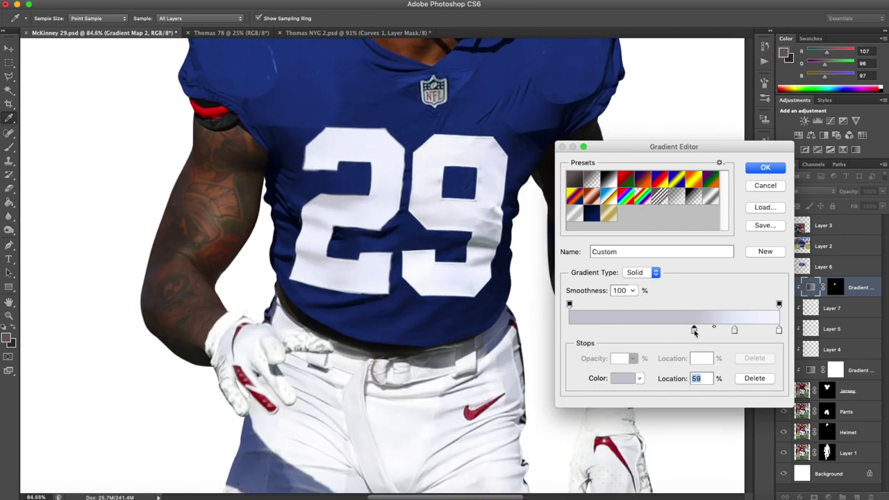
pyautogui.click(734, 330)
pyautogui.moveTo(734, 332); pyautogui.dragTo(692, 331)
pyautogui.click(766, 168)
pyautogui.press('e')
pyautogui.scroll(5, 320, 132)
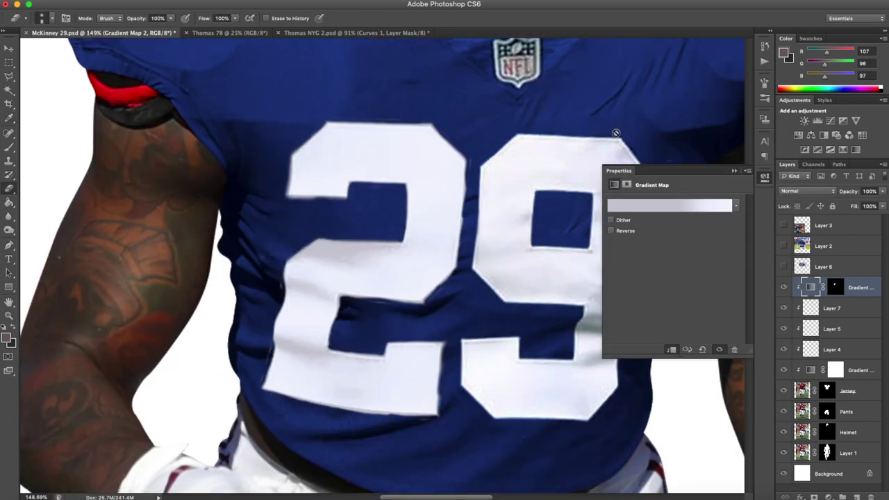
pyautogui.click(736, 170)
pyautogui.click(841, 291)
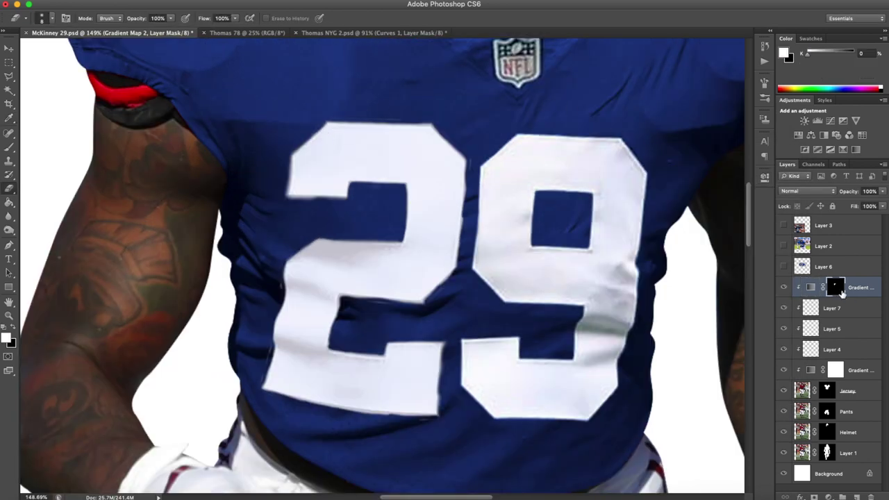
pyautogui.keyDown('shift'); pyautogui.click(851, 308); pyautogui.keyUp('shift')
pyautogui.rightClick(858, 294)
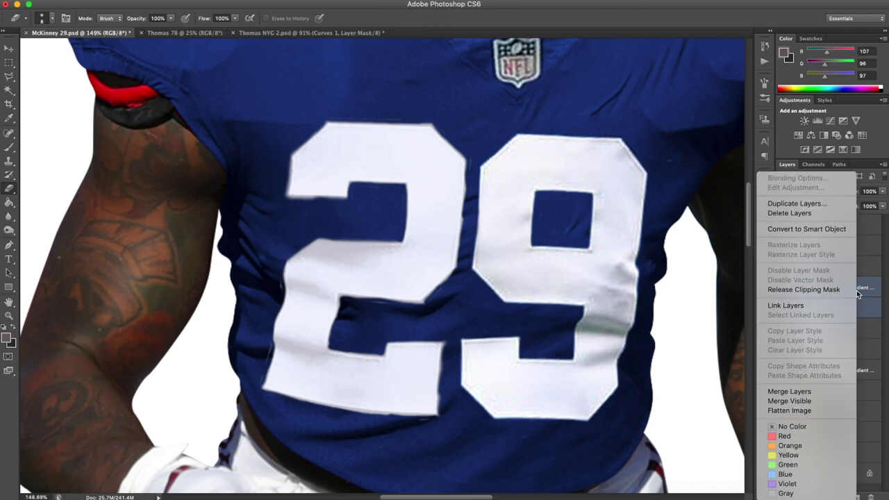
pyautogui.click(863, 300)
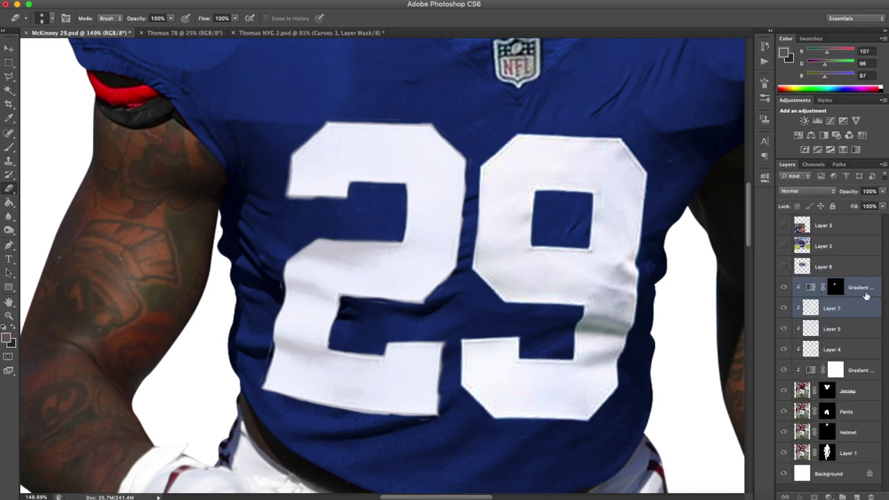
# Try lowering the opacity of the 2's gradient map to 82%.
pyautogui.click(836, 287)
pyautogui.click(882, 191)
pyautogui.moveTo(881, 203); pyautogui.dragTo(874, 203)
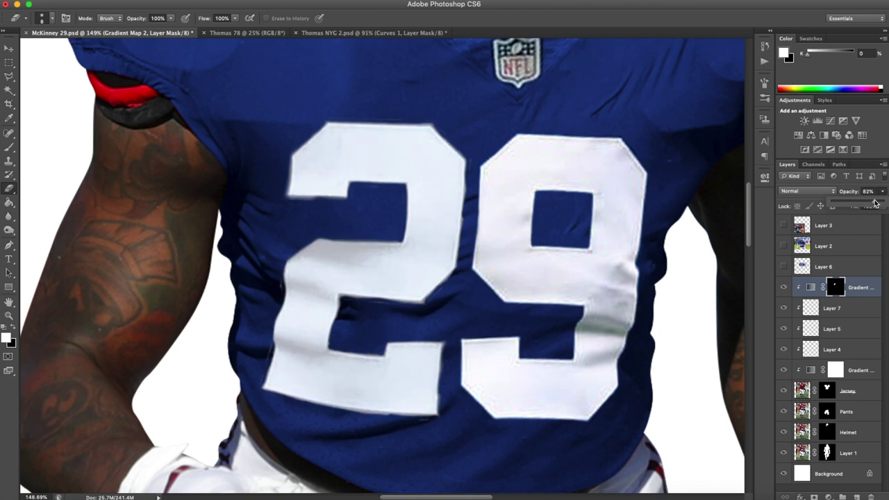
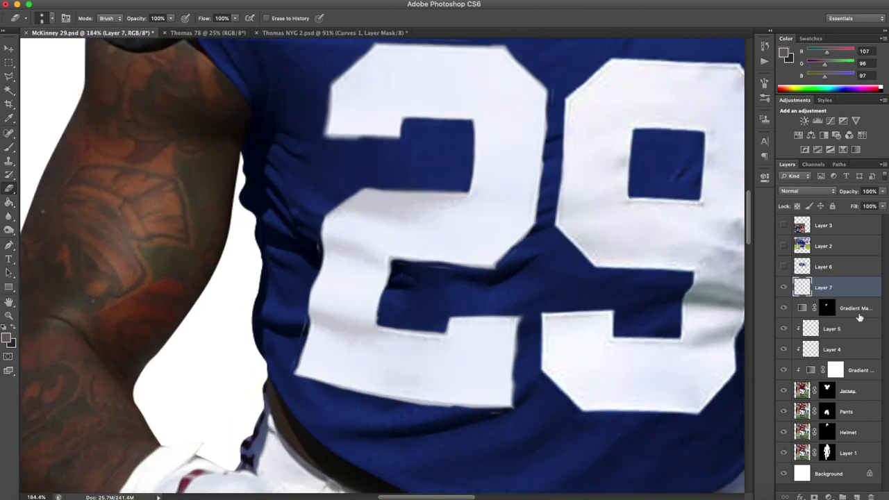
# Clip the 2's gradient map to the layers beneath it.
pyautogui.click(846, 315)
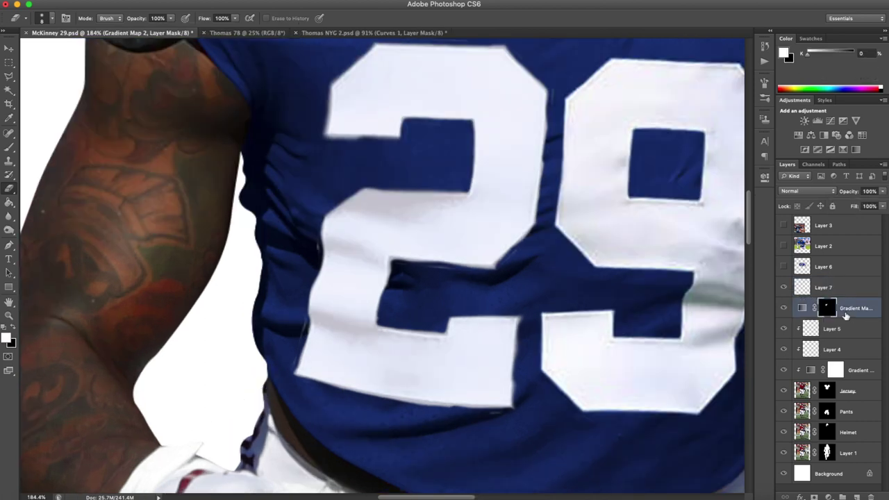
pyautogui.scroll(-2, 516, 232)
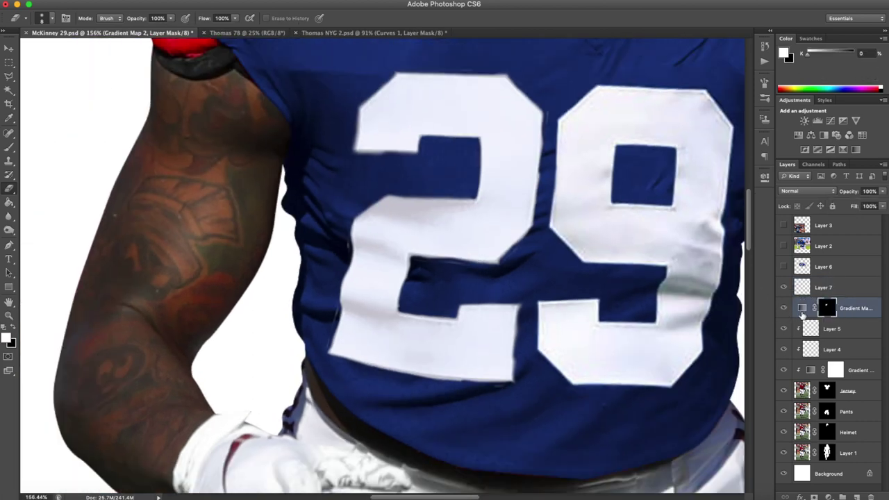
pyautogui.doubleClick(850, 326)
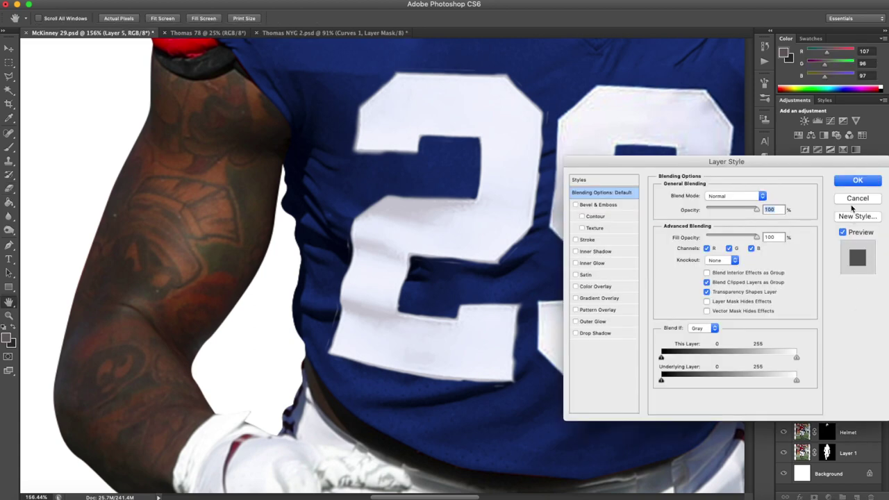
pyautogui.click(857, 199)
pyautogui.keyDown('shift'); pyautogui.click(857, 352); pyautogui.keyUp('shift')
pyautogui.rightClick(843, 351)
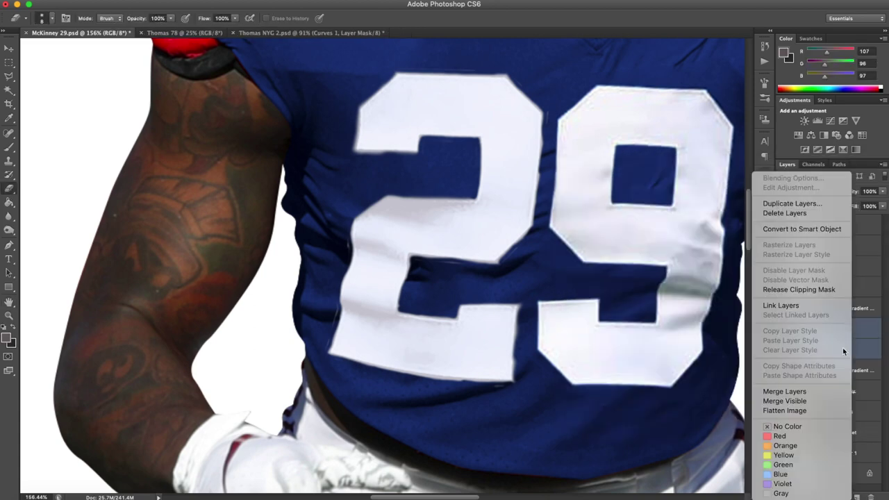
pyautogui.click(863, 317)
# Merge the 2's gradient map with Layer 5 into a single clipped layer.
pyautogui.click(860, 311)
pyautogui.keyDown('shift'); pyautogui.click(859, 322); pyautogui.keyUp('shift')
pyautogui.rightClick(858, 311)
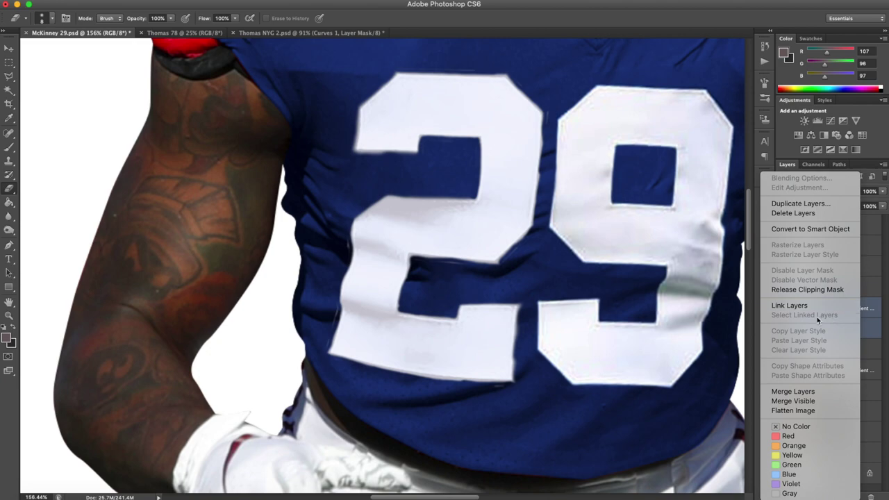
pyautogui.click(811, 392)
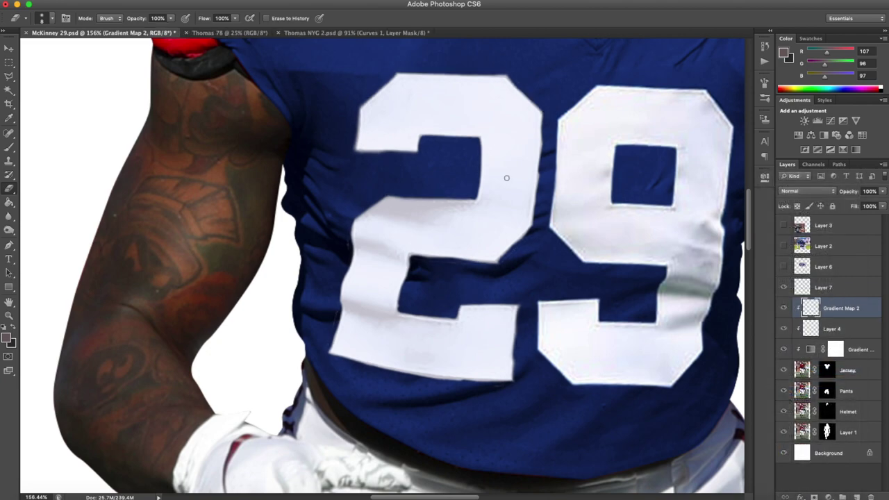
# Clip Layer 7 to the merged layer of the 2 beneath it.
pyautogui.scroll(-8, 506, 177)
pyautogui.scroll(5, 487, 159)
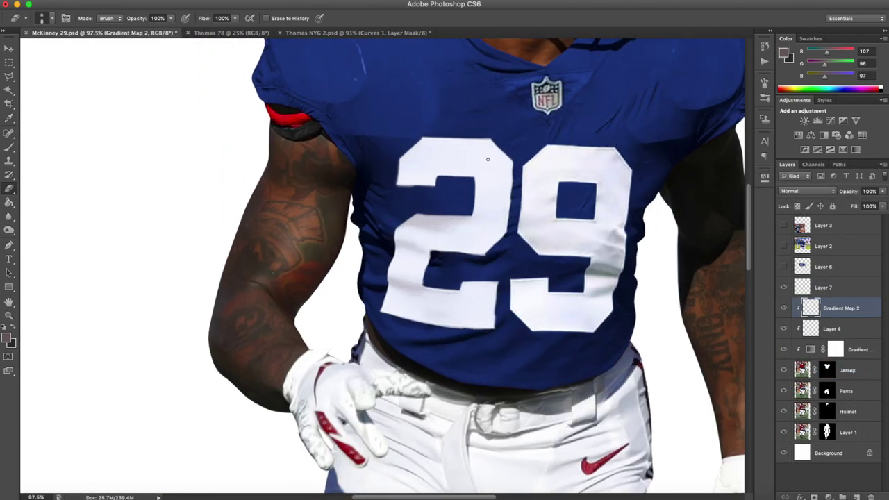
pyautogui.keyDown('alt'); pyautogui.click(806, 297); pyautogui.keyUp('alt')
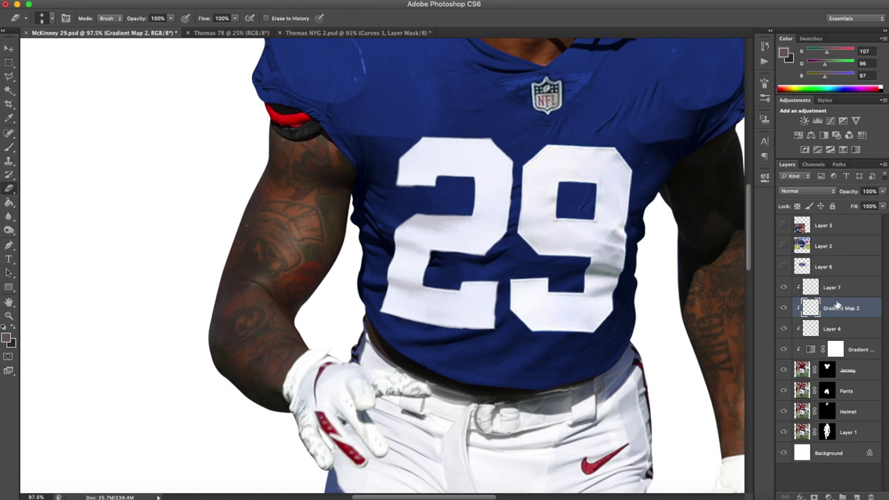
# On the merged layer, erase the grey margin beneath and along the outer left edge of the 2's upper hook.
pyautogui.scroll(5, 422, 177)
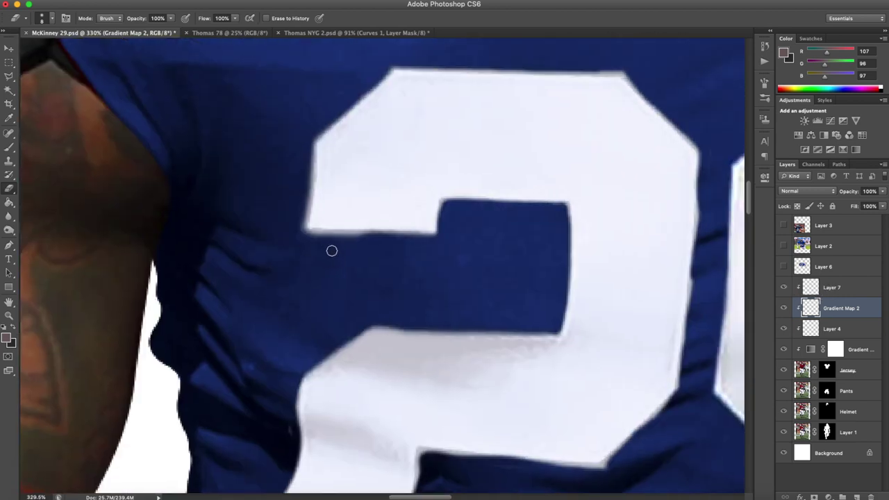
pyautogui.moveTo(306, 240)
pyautogui.mouseDown()
pyautogui.moveTo(341, 232)
pyautogui.moveTo(438, 239)
pyautogui.mouseUp()
pyautogui.scroll(2, 305, 223)
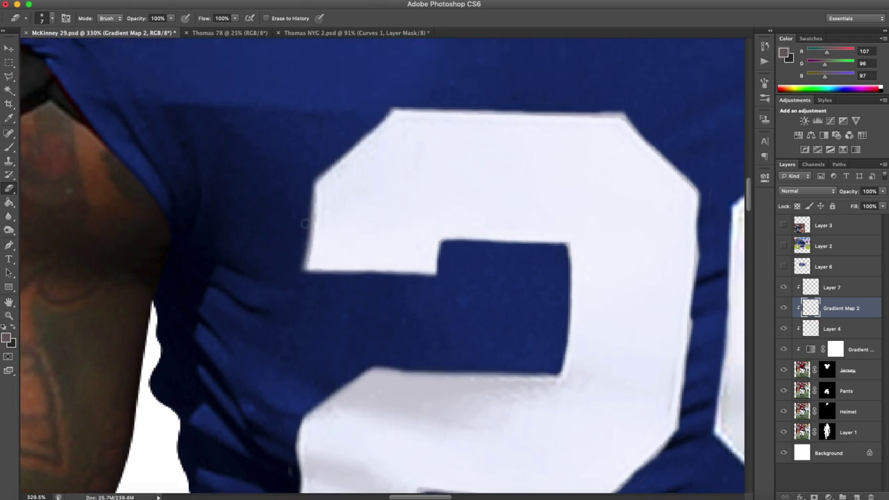
pyautogui.moveTo(295, 266); pyautogui.dragTo(316, 170)
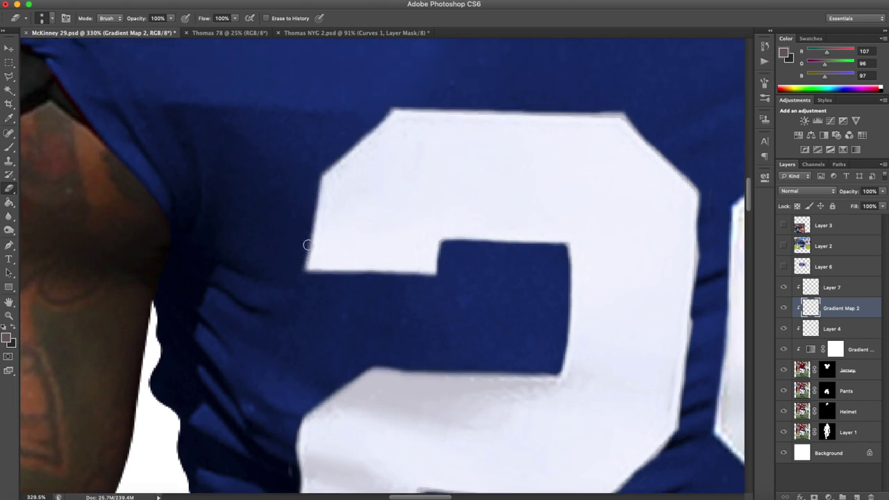
# Erase the grey fringe along the 2's upper-right diagonal edge and along the lower part of the 2.
pyautogui.scroll(5, 298, 262)
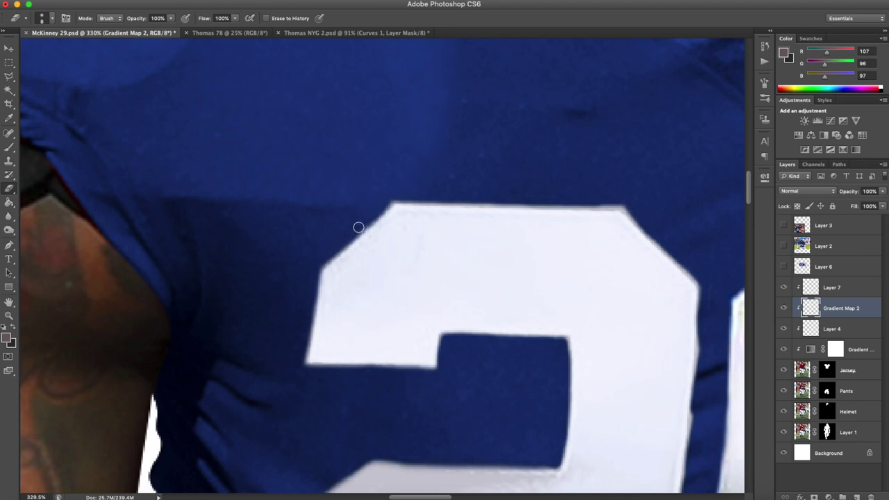
pyautogui.moveTo(604, 199)
pyautogui.mouseDown()
pyautogui.moveTo(560, 202)
pyautogui.moveTo(625, 204)
pyautogui.moveTo(699, 284)
pyautogui.mouseUp()
pyautogui.scroll(-15, 712, 290)
pyautogui.hscroll(6, 712, 290)
pyautogui.moveTo(541, 218); pyautogui.dragTo(290, 283)
pyautogui.scroll(-8, 243, 285)
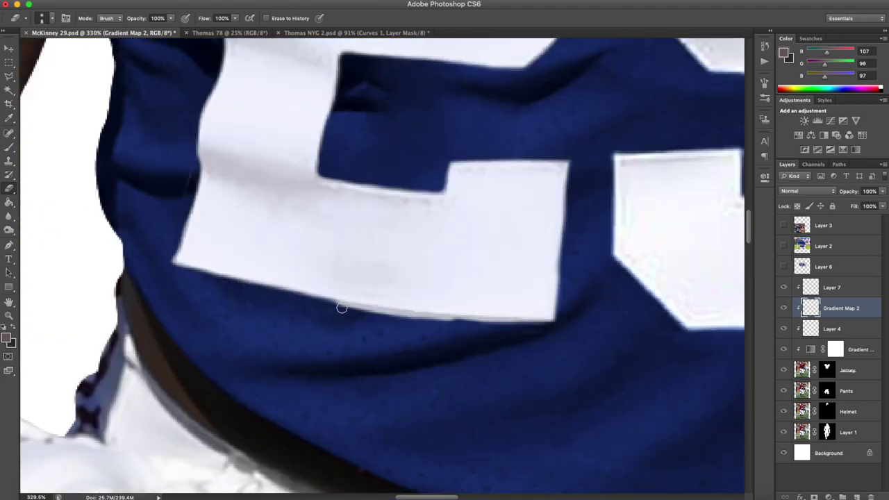
pyautogui.scroll(-12, 516, 277)
pyautogui.scroll(4, 548, 209)
pyautogui.scroll(1, 562, 224)
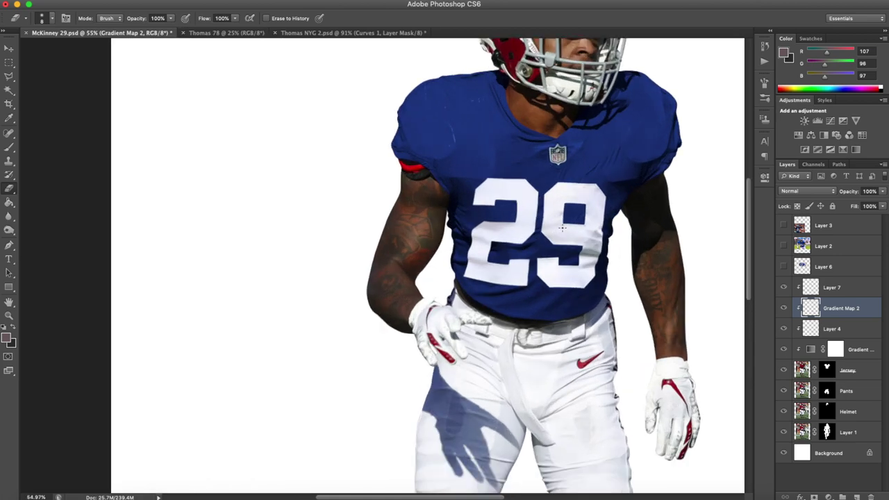
pyautogui.scroll(2, 553, 263)
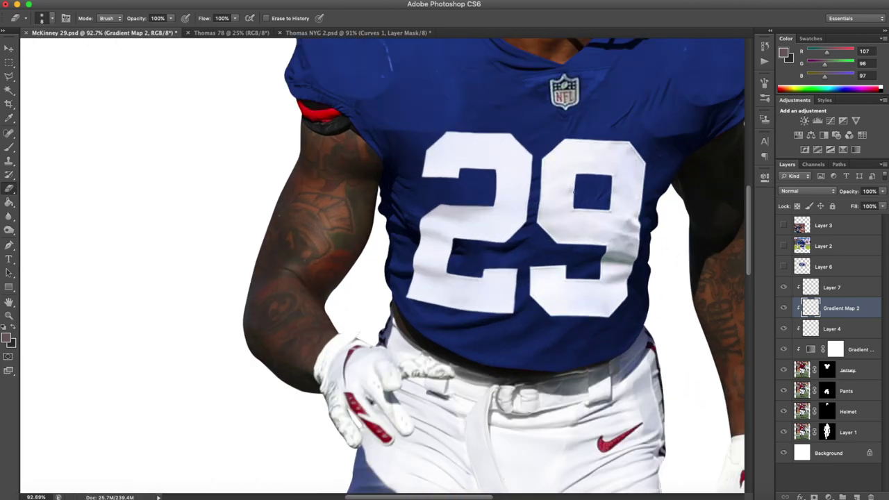
# Merge Layer 7 with the Gradient Map 2 layer so both digits sit on one clipped layer.
pyautogui.click(832, 291)
pyautogui.click(784, 288)
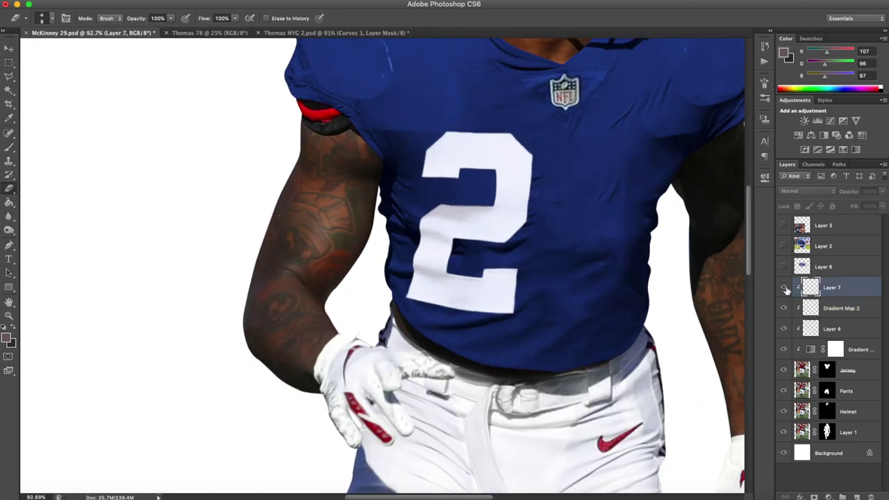
pyautogui.click(784, 289)
pyautogui.click(838, 308)
pyautogui.keyDown('shift'); pyautogui.click(837, 294); pyautogui.keyUp('shift')
pyautogui.rightClick(837, 296)
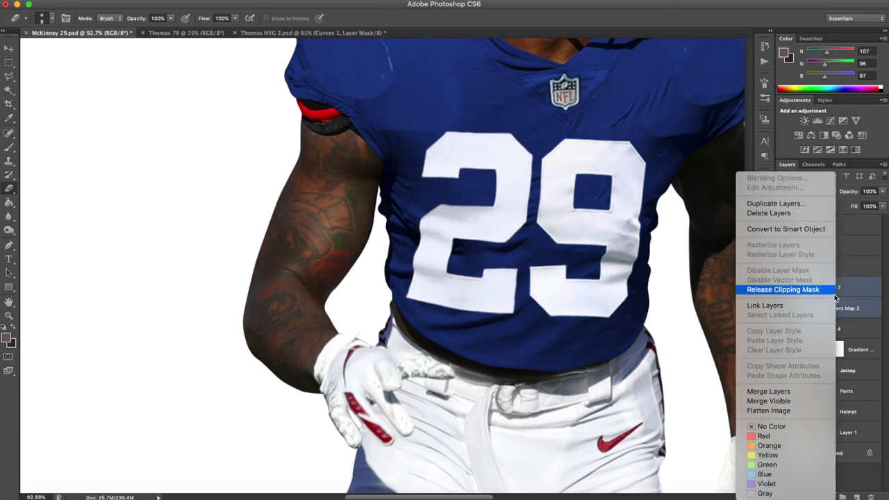
pyautogui.click(778, 392)
pyautogui.click(783, 287)
pyautogui.click(784, 287)
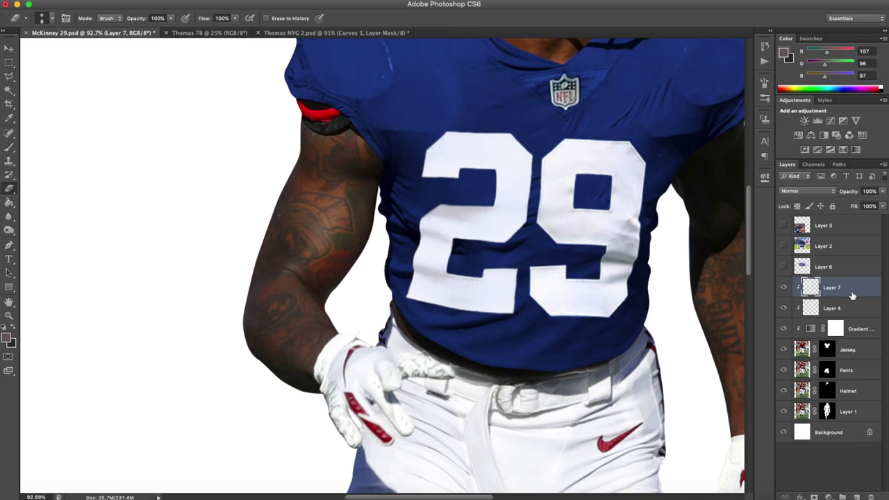
# Free-transform the number 29, moving it down and to the right, narrowing it and skewing its corners to fit the chest.
pyautogui.scroll(-6, 612, 206)
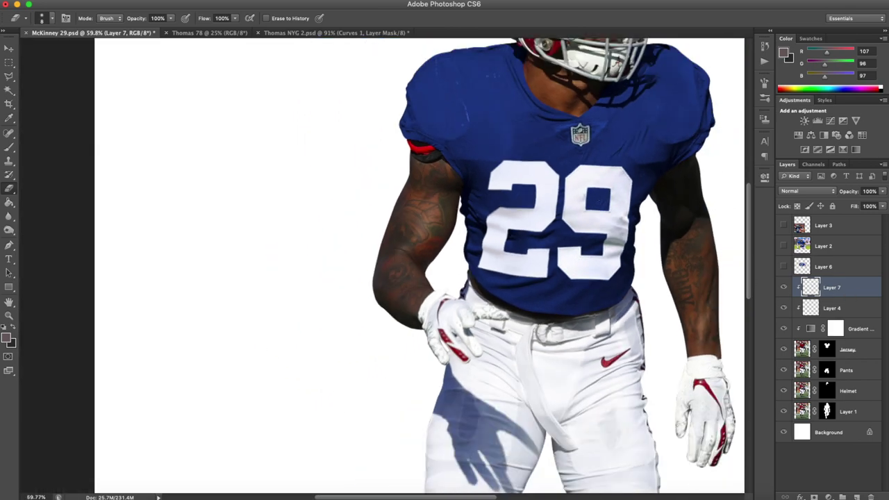
pyautogui.scroll(4, 378, 191)
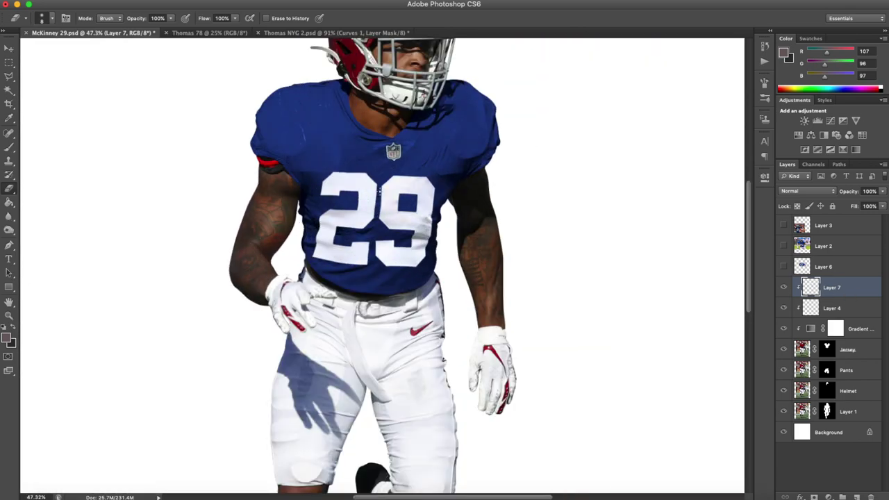
pyautogui.scroll(3, 379, 182)
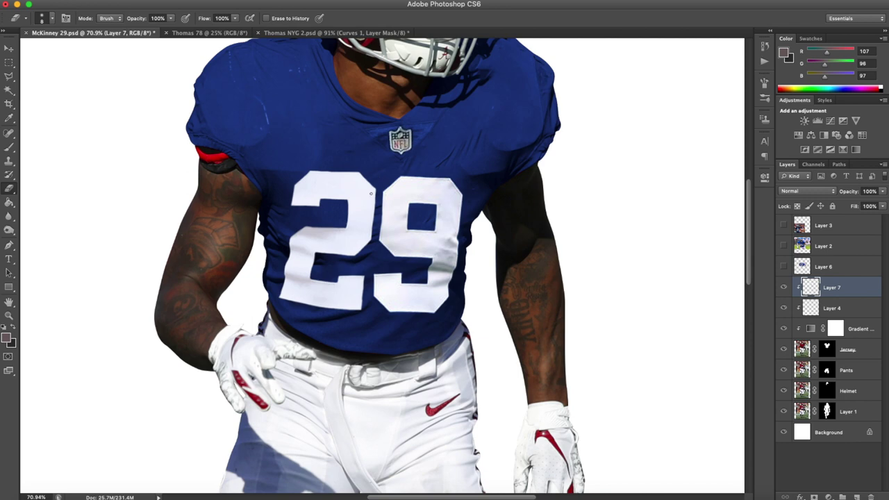
pyautogui.press('super+t')
pyautogui.moveTo(451, 299); pyautogui.dragTo(484, 317)
pyautogui.moveTo(488, 177); pyautogui.dragTo(481, 179)
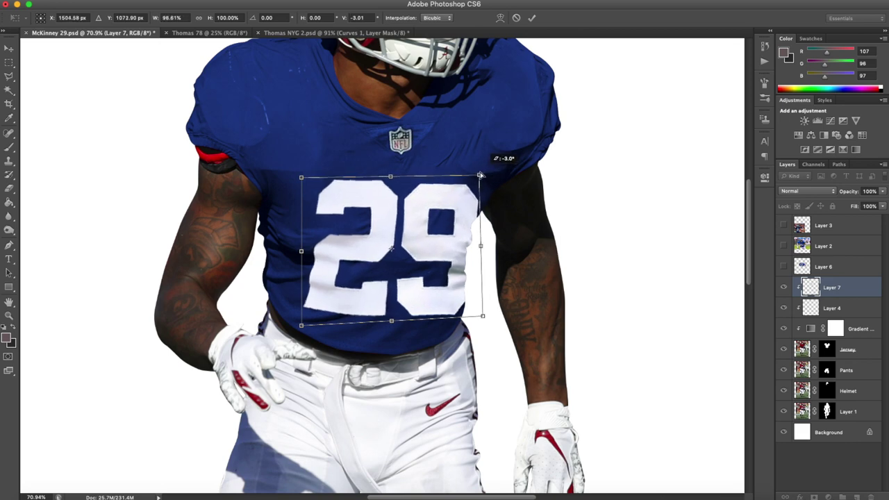
pyautogui.moveTo(481, 247); pyautogui.dragTo(471, 250)
pyautogui.moveTo(444, 258); pyautogui.dragTo(453, 256)
pyautogui.moveTo(304, 180); pyautogui.dragTo(301, 177)
pyautogui.press('Return')
pyautogui.press('e')
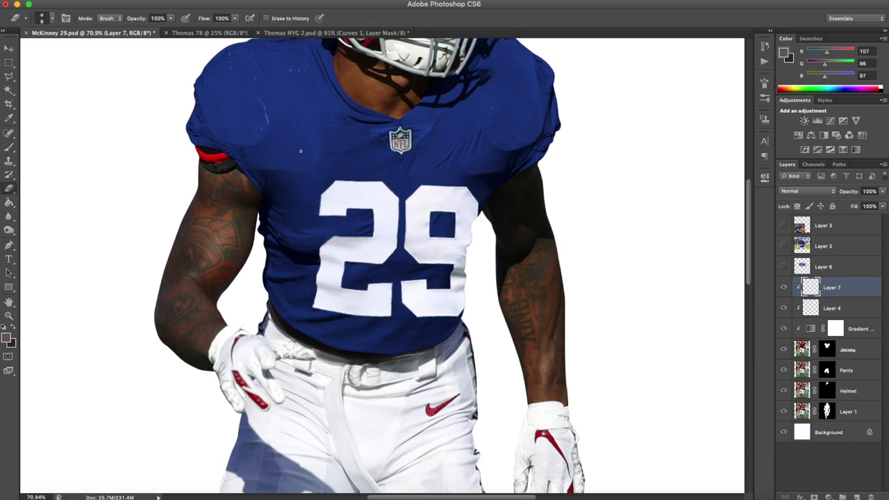
# Warp the number 29 to follow the torso, pulling its corners into shape and bulging the edge of the 9 outward.
pyautogui.click(104, 1)
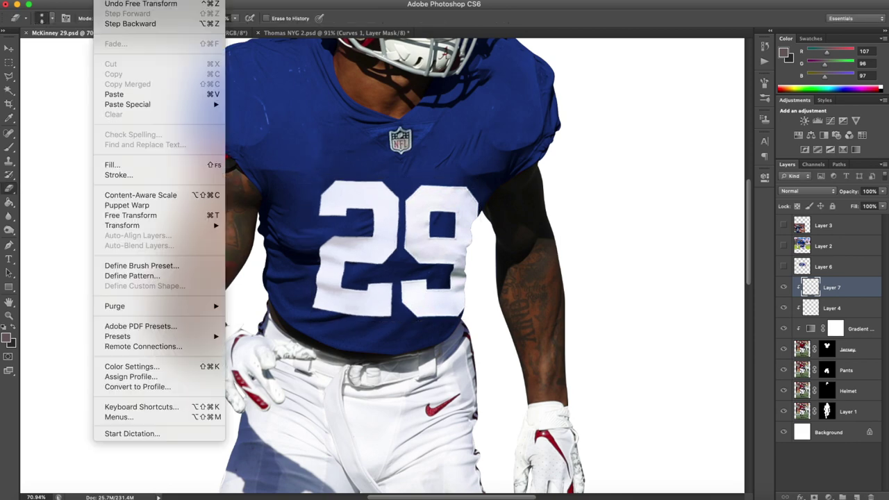
pyautogui.moveTo(172, 226)
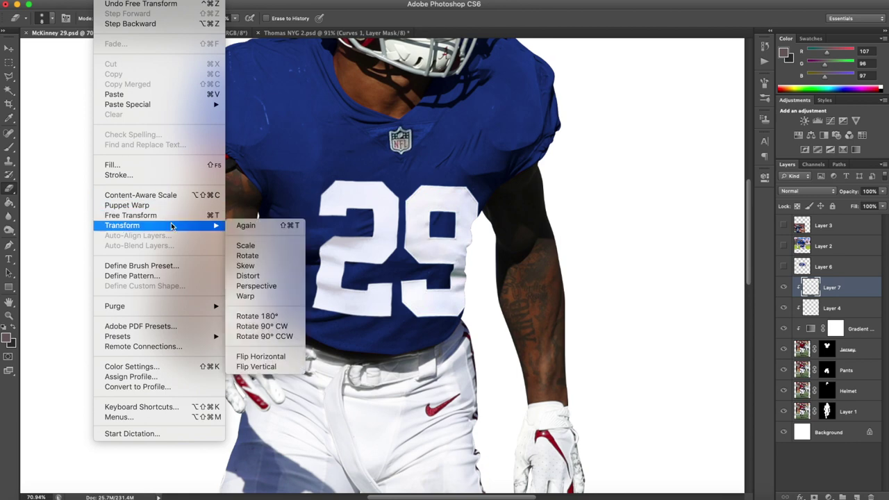
pyautogui.click(257, 296)
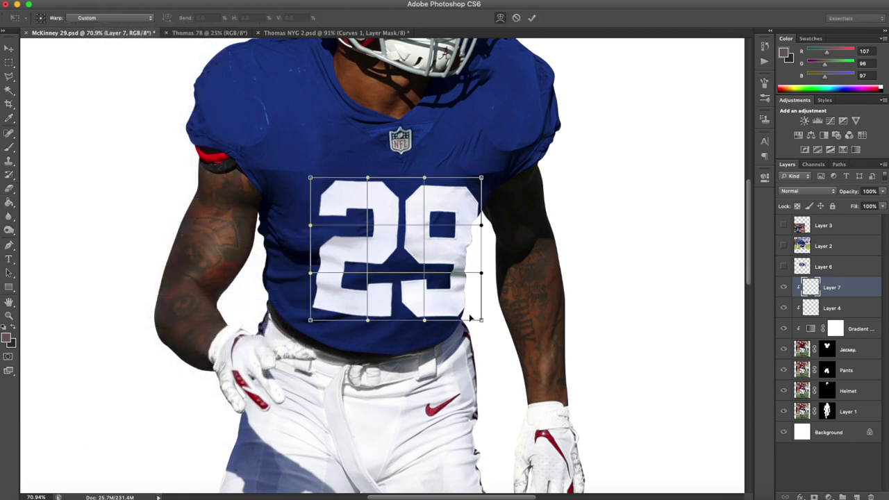
pyautogui.moveTo(482, 320); pyautogui.dragTo(473, 271)
pyautogui.moveTo(482, 177); pyautogui.dragTo(467, 172)
pyautogui.moveTo(476, 232); pyautogui.dragTo(482, 226)
pyautogui.moveTo(480, 306); pyautogui.dragTo(474, 304)
pyautogui.moveTo(401, 297); pyautogui.dragTo(314, 319)
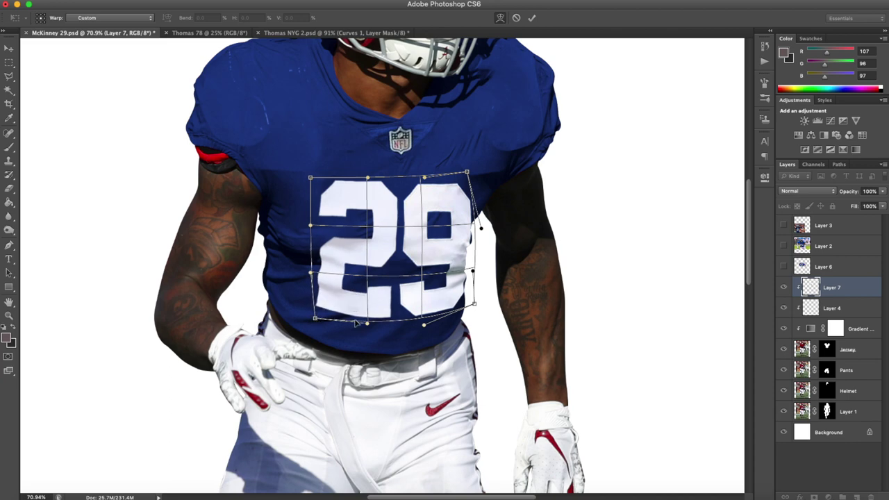
pyautogui.moveTo(476, 304); pyautogui.dragTo(473, 301)
pyautogui.moveTo(479, 224); pyautogui.dragTo(486, 219)
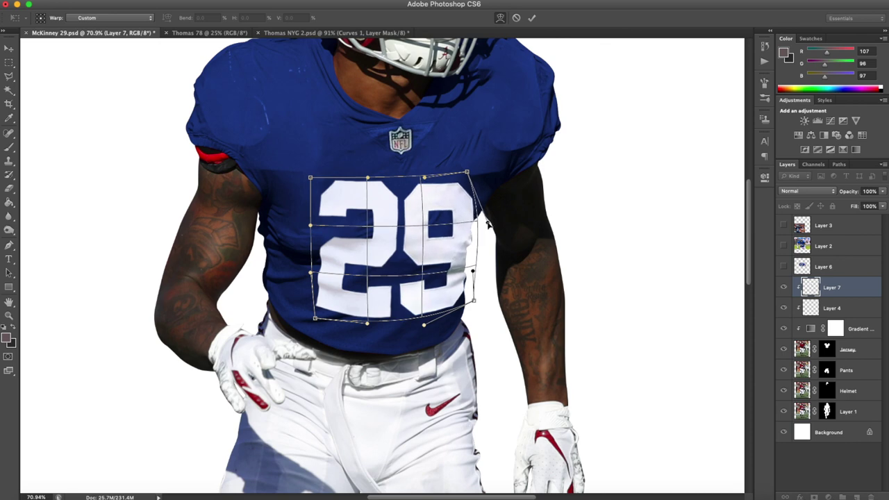
pyautogui.moveTo(467, 172); pyautogui.dragTo(473, 165)
pyautogui.moveTo(309, 179); pyautogui.dragTo(311, 177)
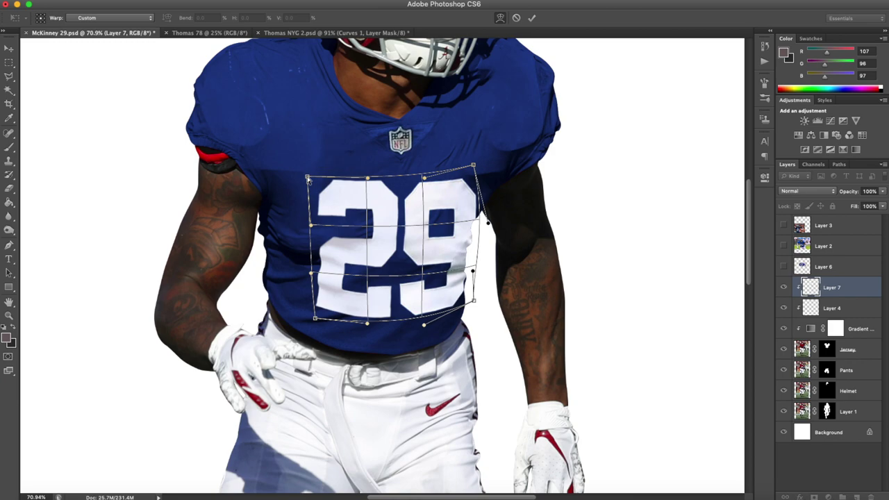
pyautogui.press('Return')
pyautogui.press('e')
# Reposition the number 29 on the front of the jersey so it sits beneath the NFL shield.
pyautogui.scroll(-5, 320, 187)
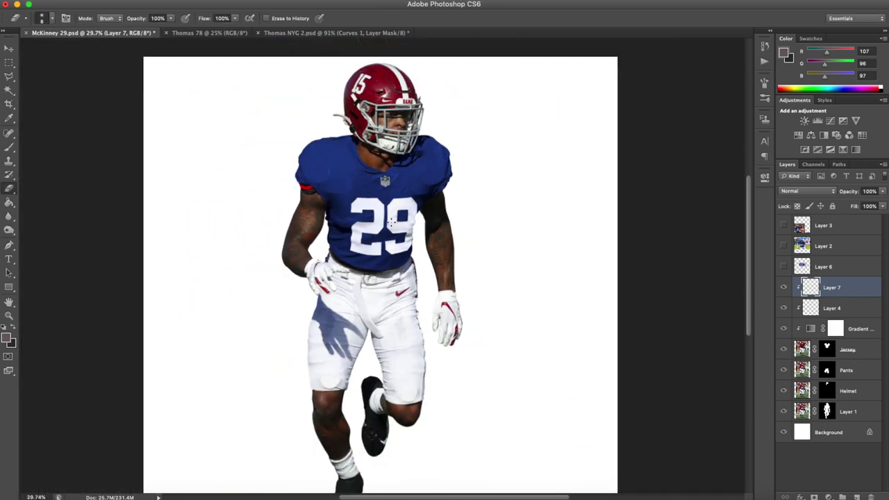
pyautogui.scroll(4, 395, 233)
pyautogui.click(8, 47)
pyautogui.scroll(4, 309, 210)
pyautogui.moveTo(467, 226); pyautogui.dragTo(471, 239)
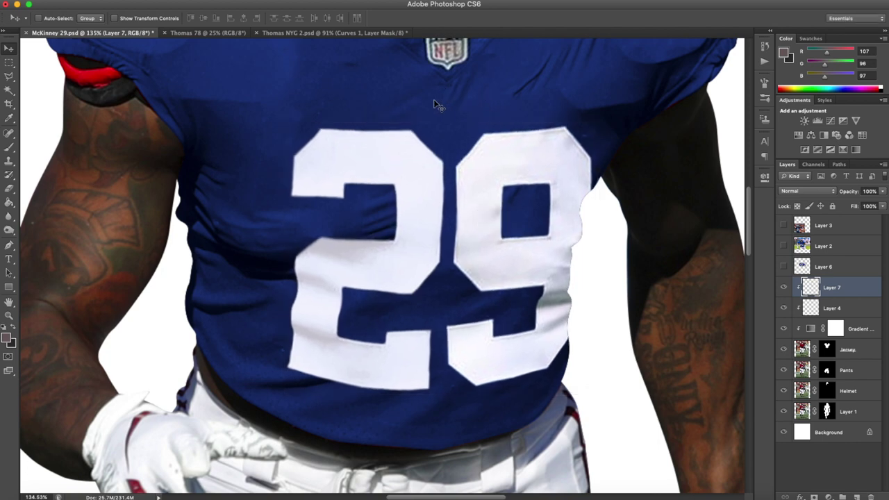
pyautogui.scroll(-1, 445, 100)
pyautogui.moveTo(490, 202); pyautogui.dragTo(485, 200)
pyautogui.scroll(-9, 484, 201)
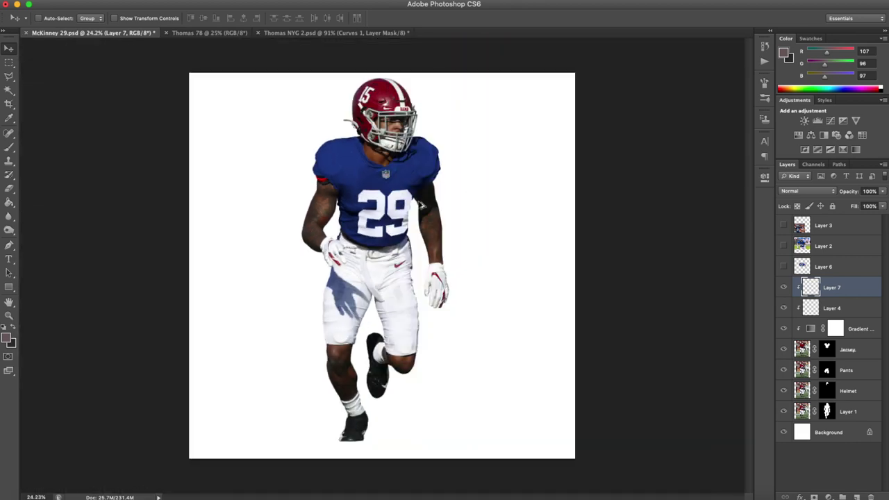
pyautogui.scroll(6, 426, 205)
pyautogui.moveTo(426, 194); pyautogui.dragTo(435, 189)
pyautogui.scroll(-5, 414, 149)
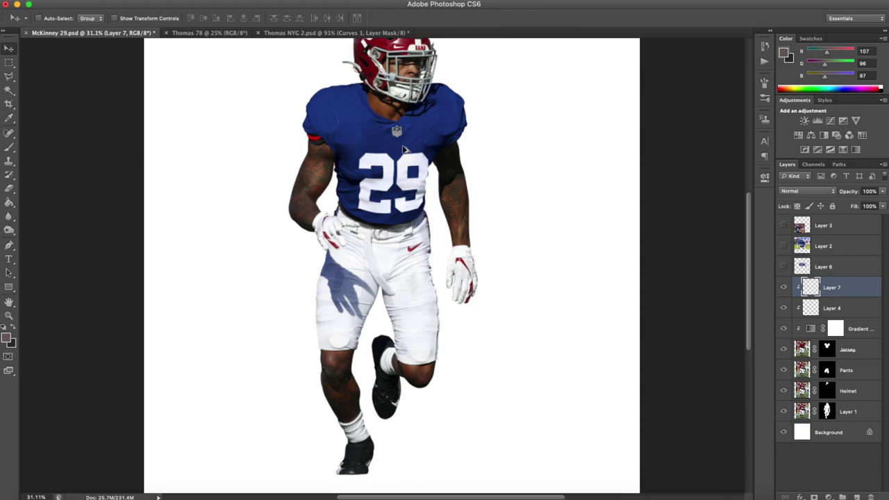
# Free-transform the number 29, raising its lower-right corner slightly and shifting the whole number a little to the right.
pyautogui.scroll(-2, 405, 148)
pyautogui.scroll(5, 394, 210)
pyautogui.hotkey('ctrl', 't')
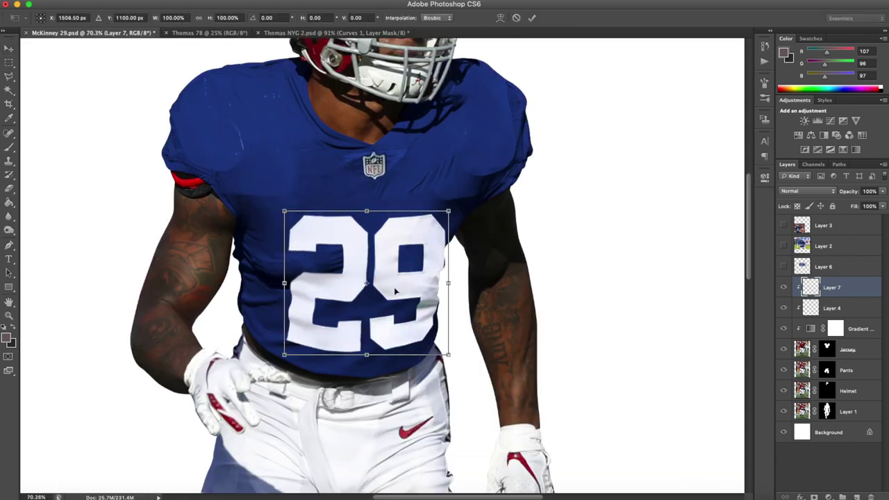
pyautogui.scroll(1, 414, 291)
pyautogui.moveTo(455, 366); pyautogui.dragTo(451, 359)
pyautogui.moveTo(427, 323); pyautogui.dragTo(433, 327)
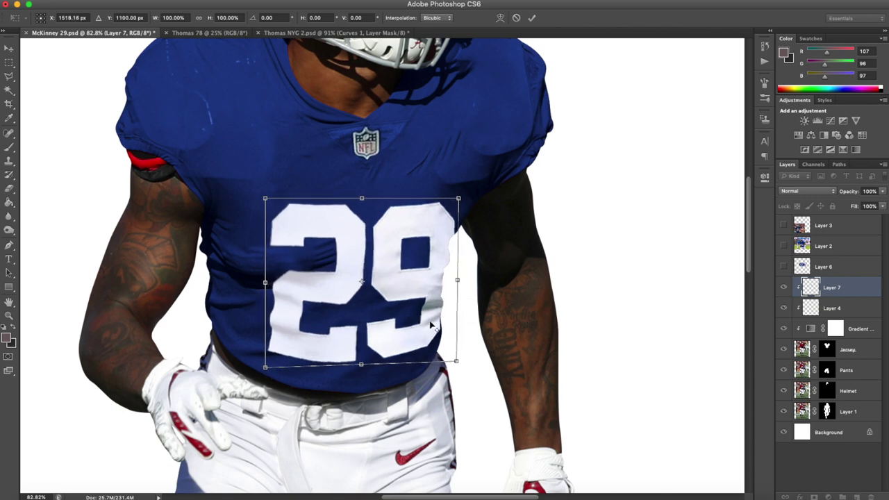
pyautogui.scroll(-5, 409, 297)
pyautogui.press('Return')
pyautogui.scroll(-4, 407, 295)
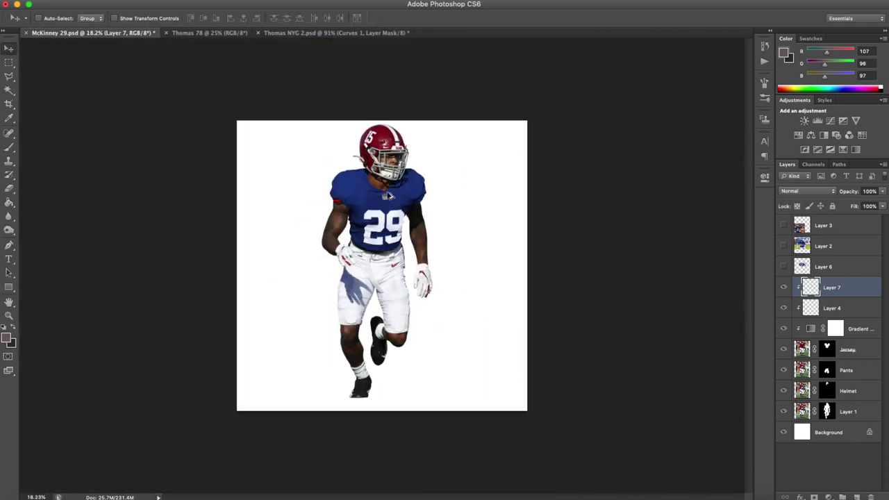
# Nudge the number 29 slightly further to the right using Free Transform.
pyautogui.scroll(6, 407, 292)
pyautogui.scroll(1, 408, 234)
pyautogui.hotkey('ctrl', 't')
pyautogui.scroll(2, 410, 234)
pyautogui.moveTo(409, 232); pyautogui.dragTo(411, 232)
pyautogui.press('Return')
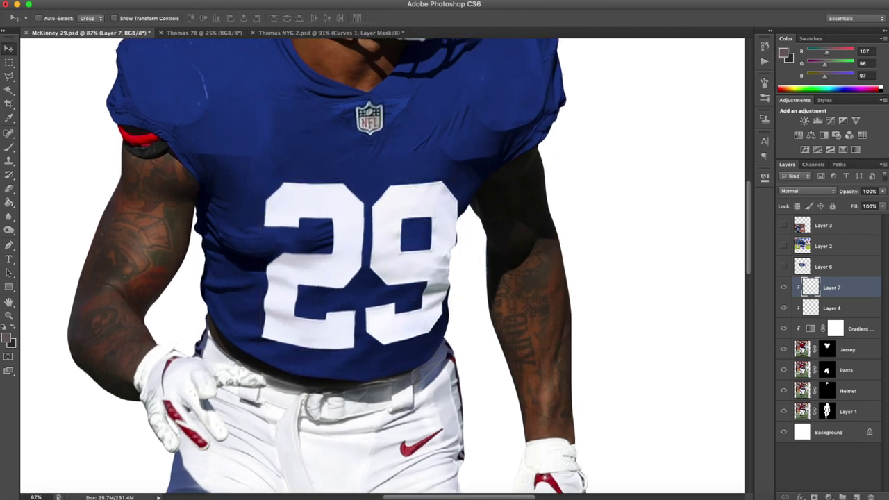
# Warp the number 29 again, bending the 2's lower half inward and adjusting the corners beside the 9.
pyautogui.click(111, 1)
pyautogui.moveTo(161, 228)
pyautogui.click(242, 296)
pyautogui.moveTo(467, 352); pyautogui.dragTo(472, 351)
pyautogui.moveTo(462, 237); pyautogui.dragTo(457, 232)
pyautogui.moveTo(460, 295); pyautogui.dragTo(462, 292)
pyautogui.moveTo(358, 283); pyautogui.dragTo(363, 287)
pyautogui.moveTo(280, 304); pyautogui.dragTo(288, 302)
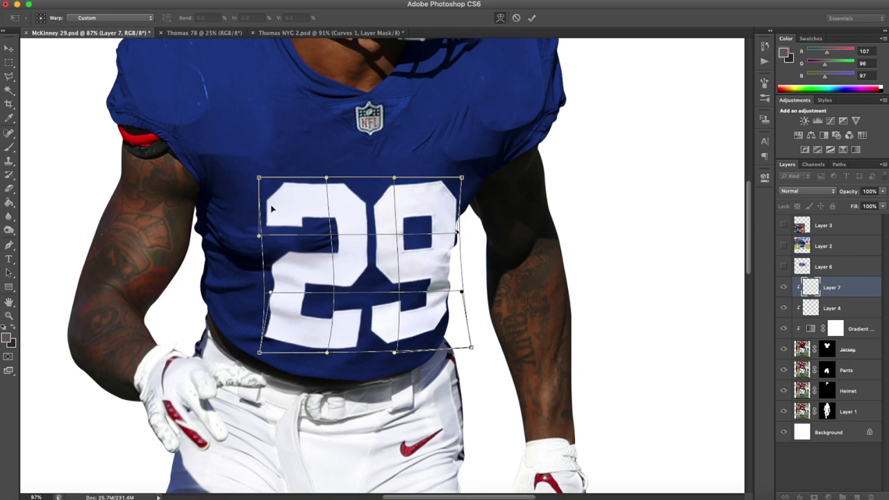
pyautogui.click(259, 180)
pyautogui.moveTo(401, 182); pyautogui.dragTo(408, 180)
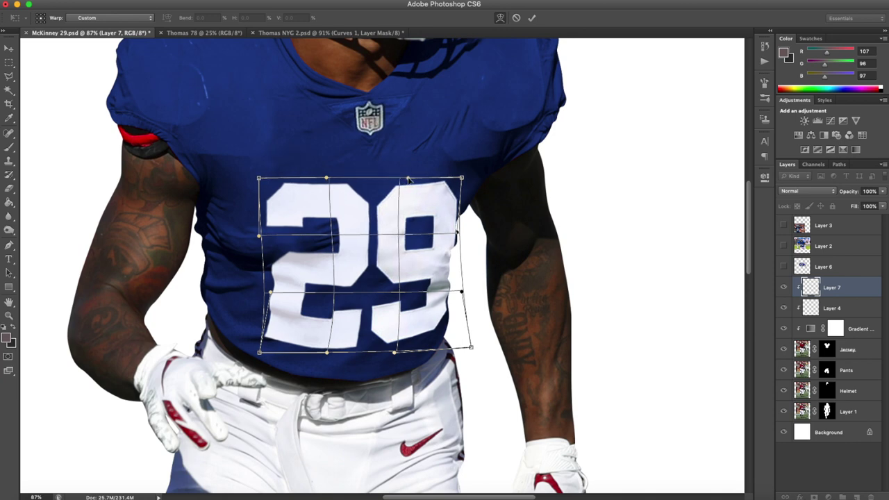
pyautogui.moveTo(464, 178); pyautogui.dragTo(470, 180)
pyautogui.press('Return')
pyautogui.scroll(-8, 447, 183)
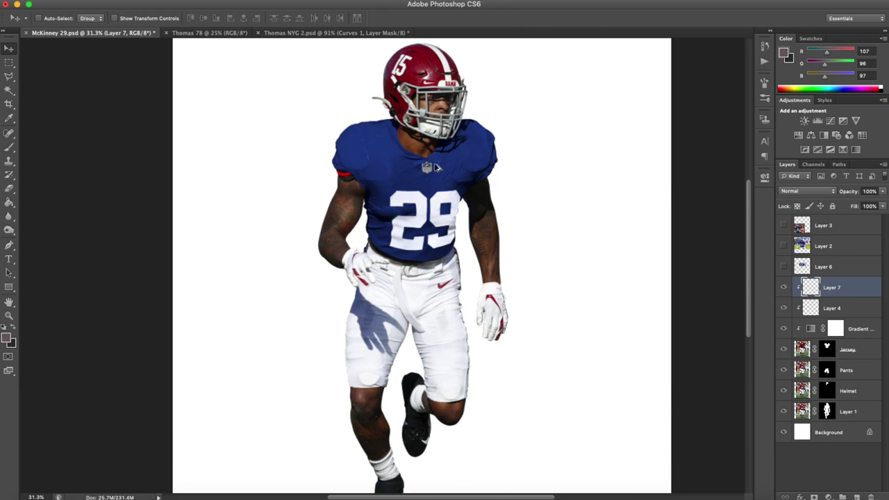
# Prepare the toning tool for the number 29 and its fabric folds, with the brush size reduced to 40.
pyautogui.scroll(6, 407, 229)
pyautogui.scroll(2, 354, 218)
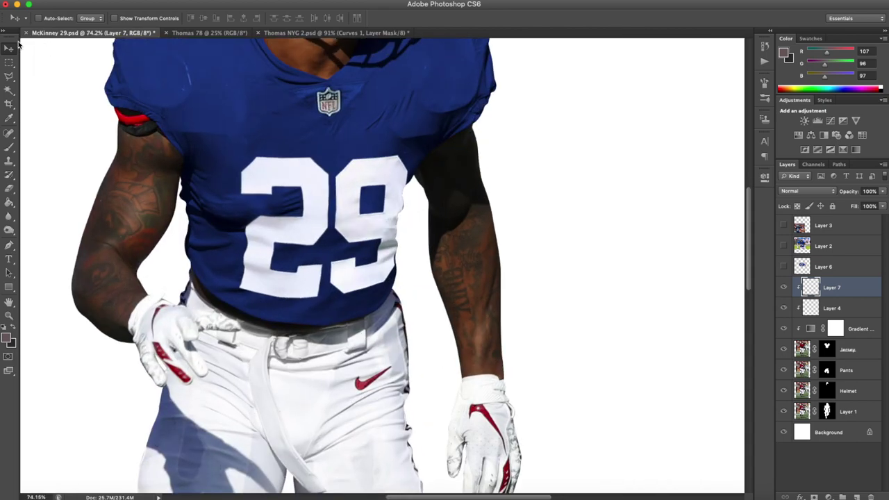
pyautogui.scroll(2, 372, 203)
pyautogui.scroll(-4, 375, 193)
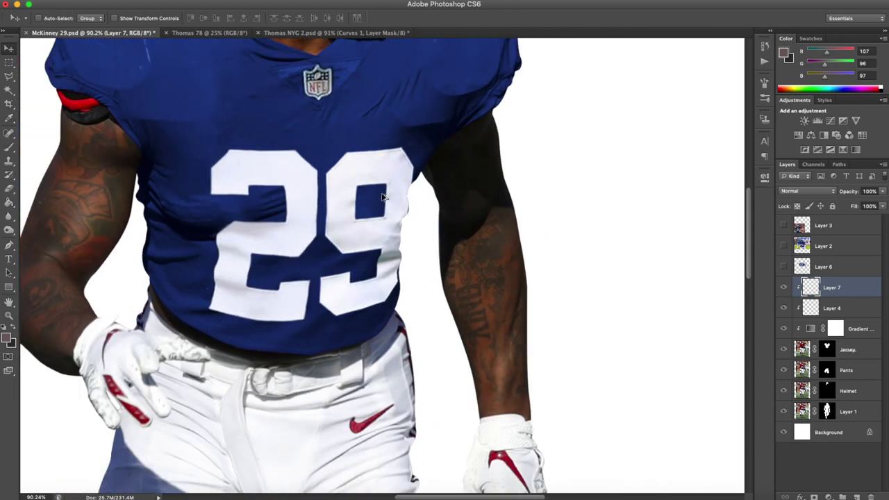
pyautogui.scroll(3, 397, 205)
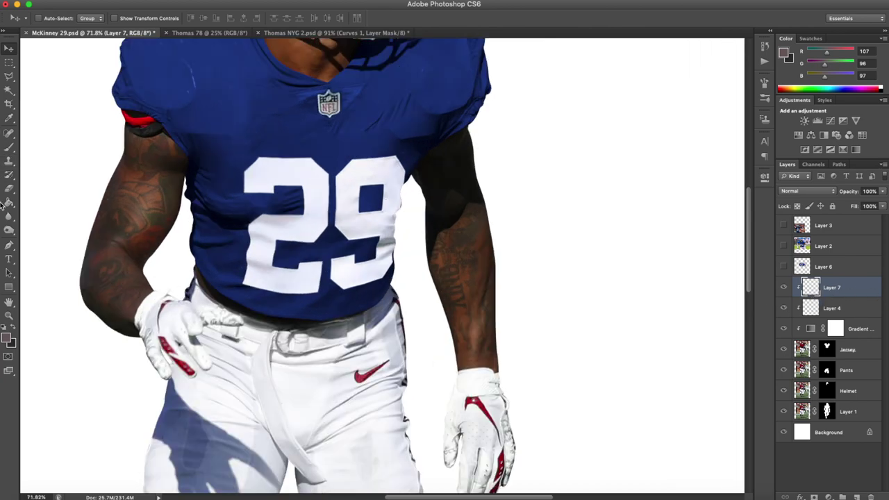
pyautogui.scroll(5, 243, 214)
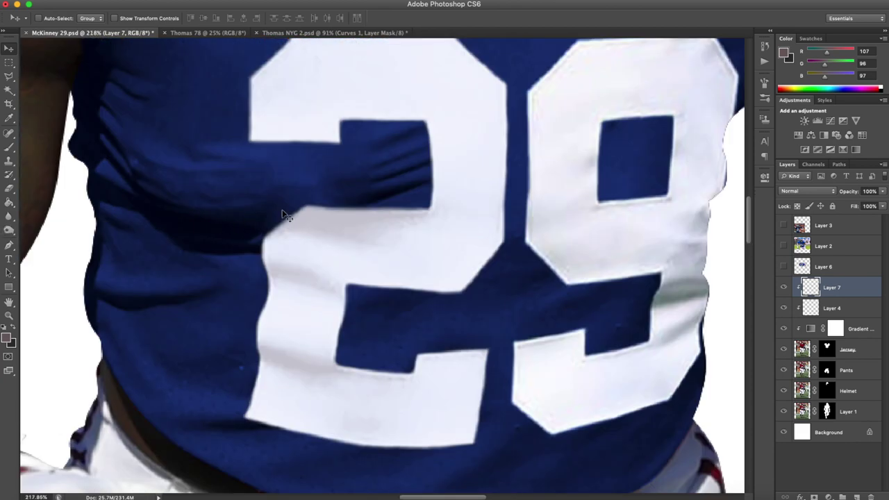
pyautogui.scroll(-4, 348, 198)
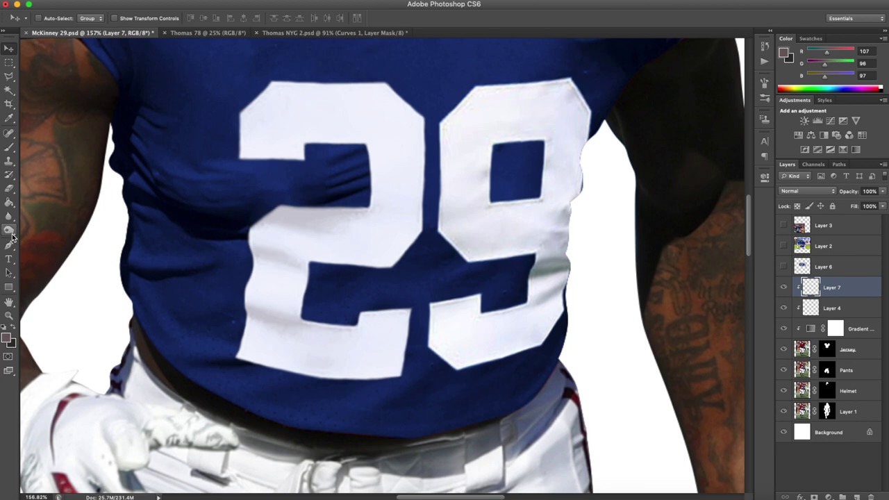
pyautogui.press('o')
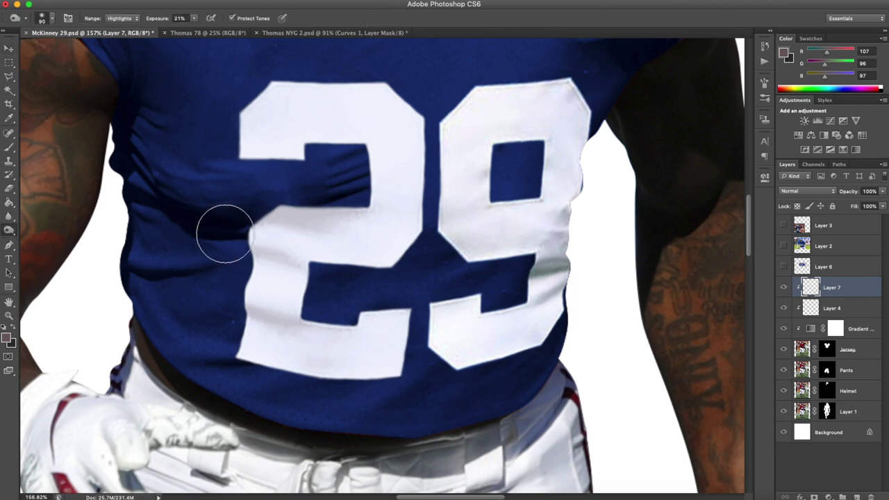
pyautogui.scroll(1, 27, 235)
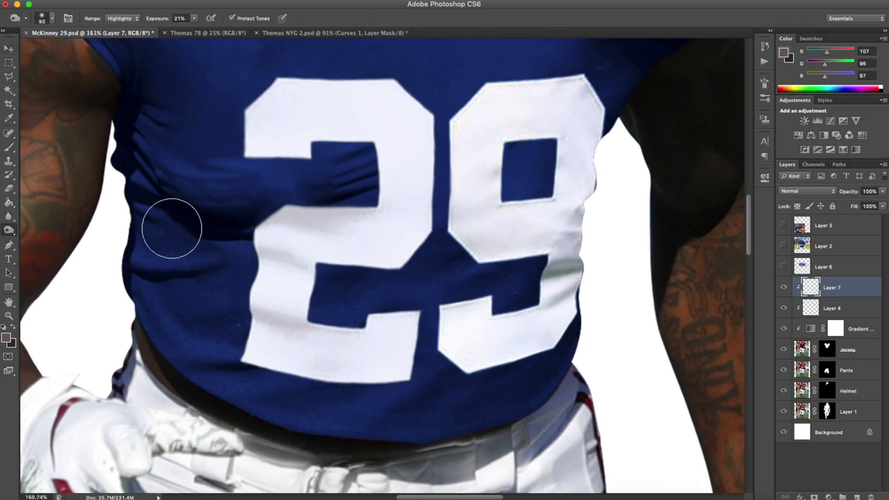
pyautogui.scroll(2, 173, 222)
pyautogui.press('[')
pyautogui.press('[')
pyautogui.press('[')
pyautogui.press('[')
pyautogui.press('[')
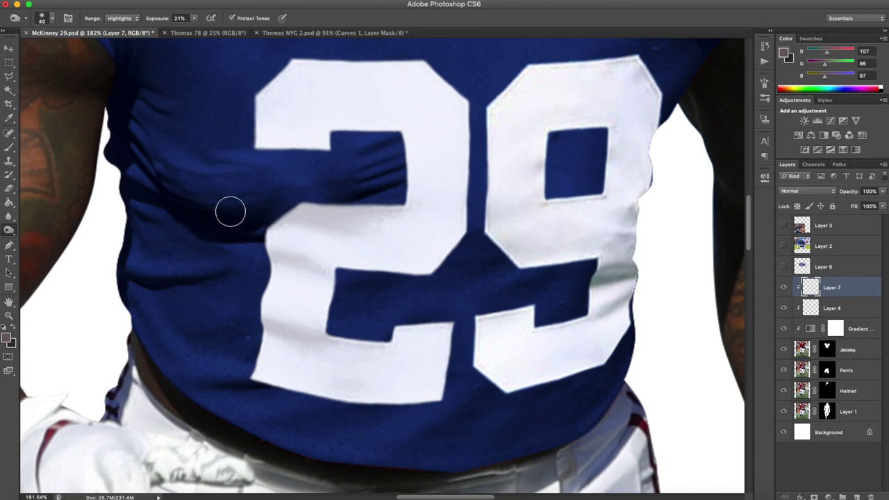
# Burn highlights at 21% exposure on the outer edge of the 2 where the jersey fold meets it.
pyautogui.moveTo(254, 232)
pyautogui.mouseDown()
pyautogui.moveTo(380, 191)
pyautogui.moveTo(257, 224)
pyautogui.moveTo(302, 210)
pyautogui.moveTo(271, 237)
pyautogui.mouseUp()
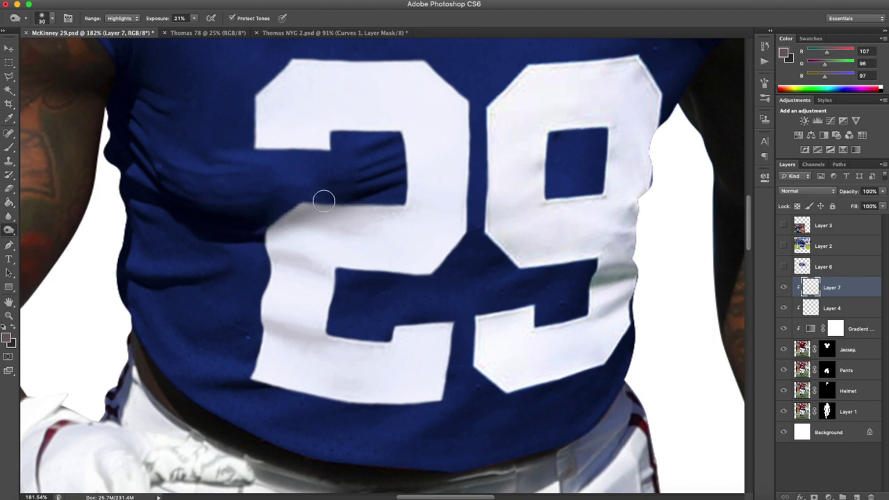
pyautogui.press(']')
pyautogui.press(']')
pyautogui.press(']')
pyautogui.press(']')
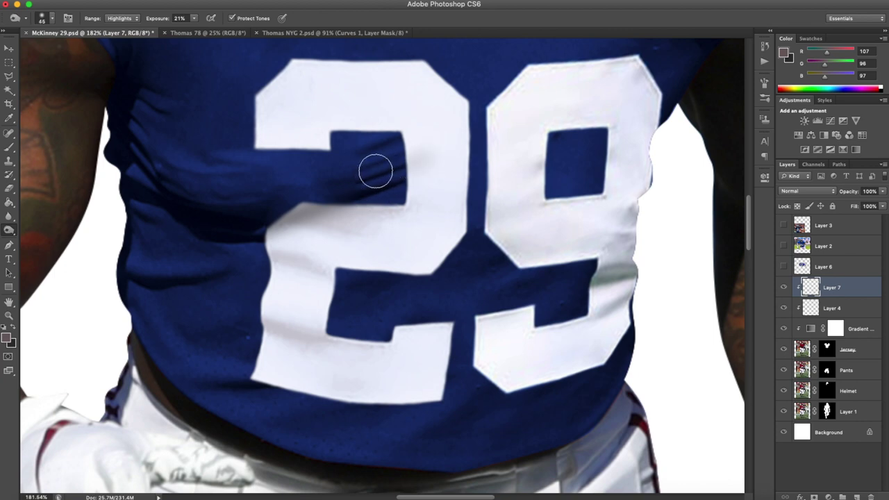
# Burn soft shading into the lower end of the 9 with a brush of about 45 to 70 px.
pyautogui.scroll(-2, 480, 132)
pyautogui.scroll(-3, 417, 111)
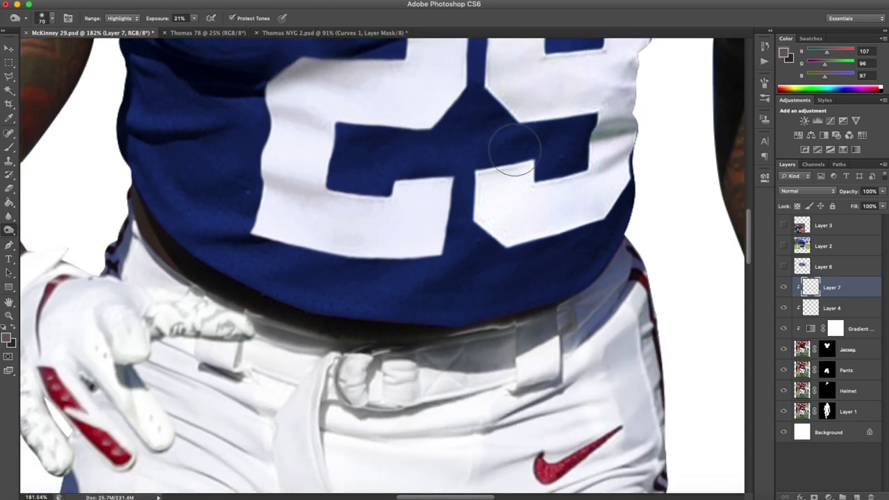
pyautogui.press('[')
pyautogui.press('[')
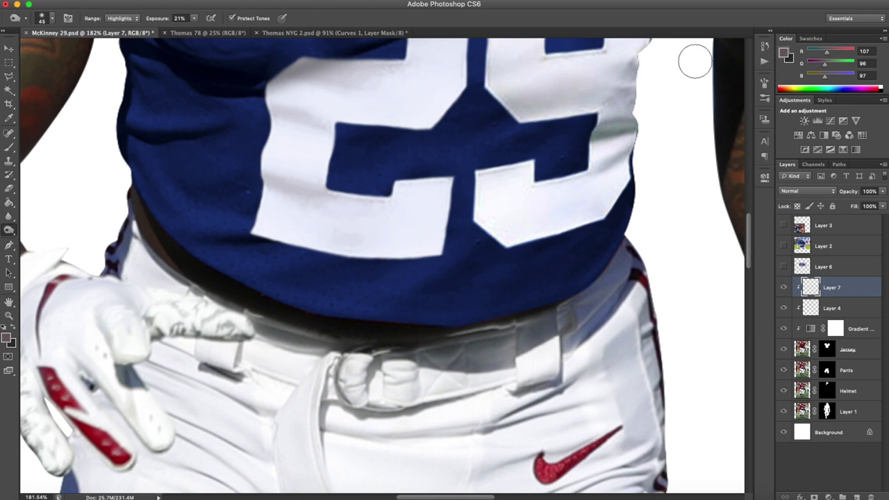
pyautogui.scroll(-2, 611, 118)
pyautogui.press(']')
pyautogui.press(']')
pyautogui.press(']')
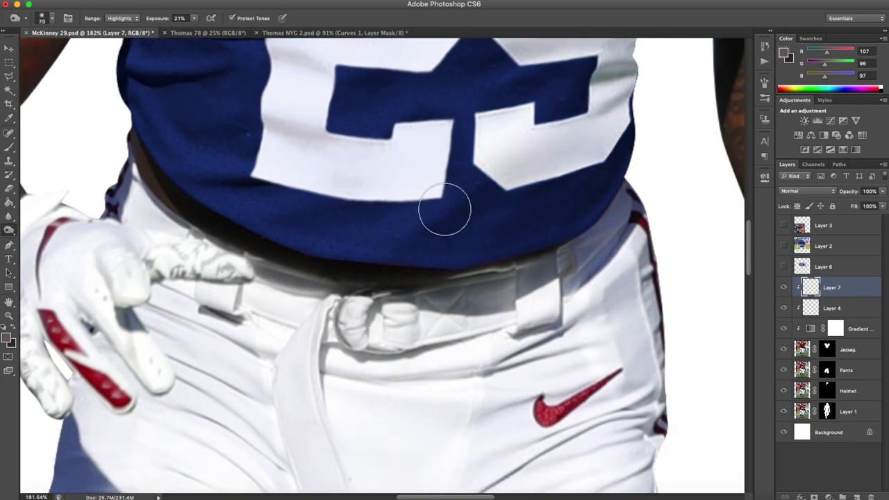
# Burn a diagonal fold shadow across the base of the 2 towards the 9 with a 30 to 40 px brush.
pyautogui.press('[')
pyautogui.press('[')
pyautogui.press('[')
pyautogui.press('[')
pyautogui.press('[')
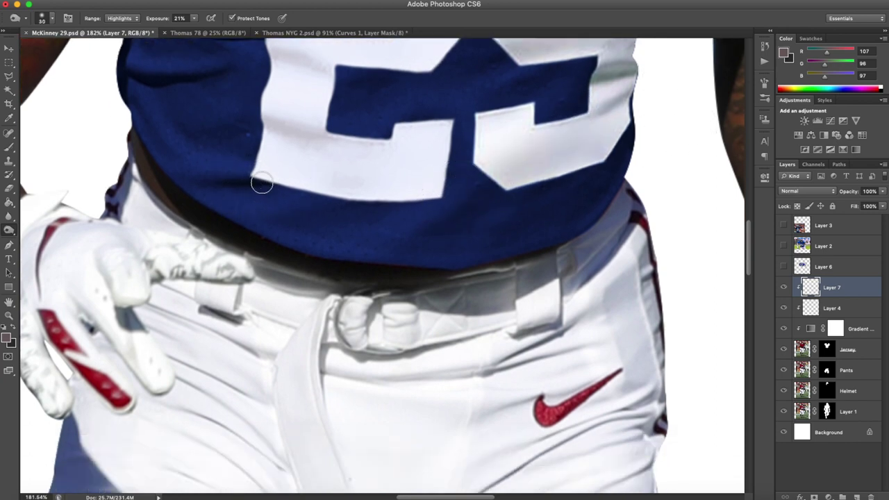
pyautogui.moveTo(294, 173); pyautogui.dragTo(474, 150)
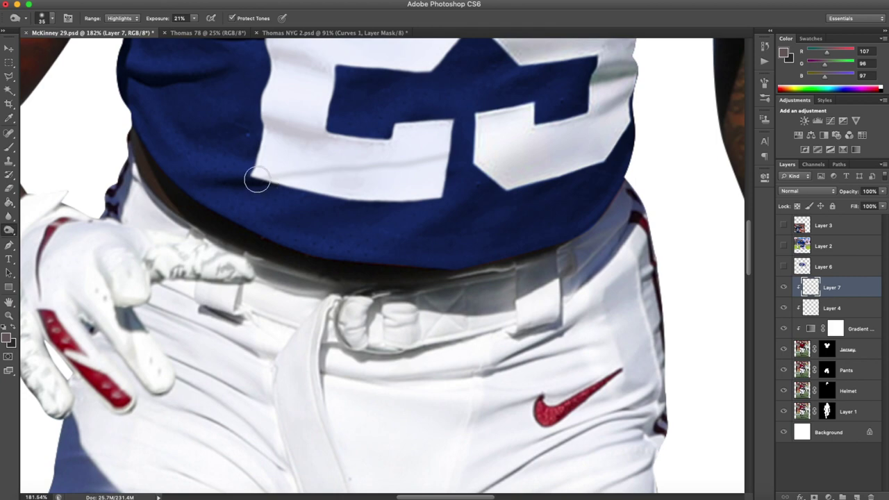
pyautogui.press(']')
pyautogui.moveTo(257, 180); pyautogui.dragTo(498, 139)
pyautogui.scroll(-4, 327, 183)
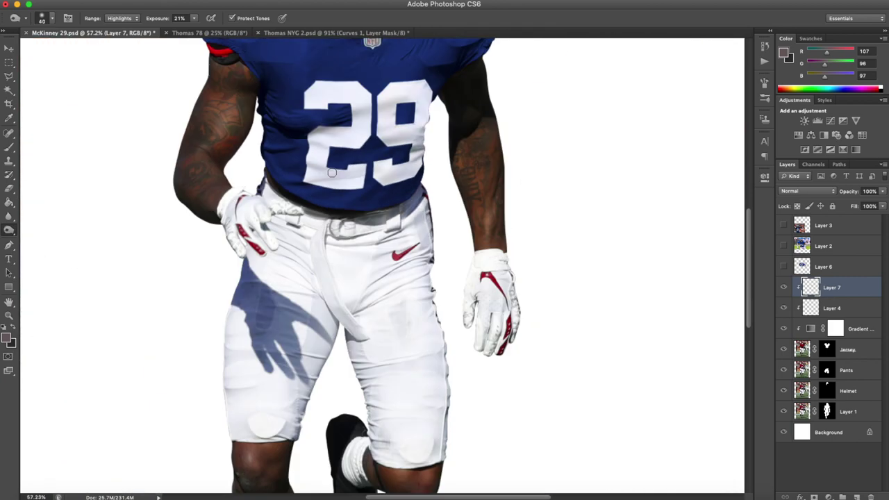
pyautogui.scroll(2, 332, 172)
pyautogui.moveTo(288, 188); pyautogui.dragTo(423, 164)
pyautogui.scroll(-3, 423, 164)
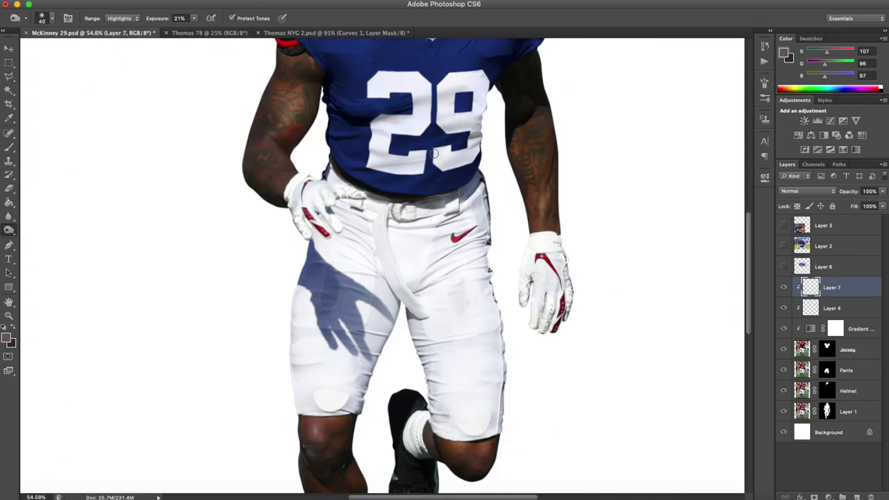
pyautogui.scroll(2, 435, 108)
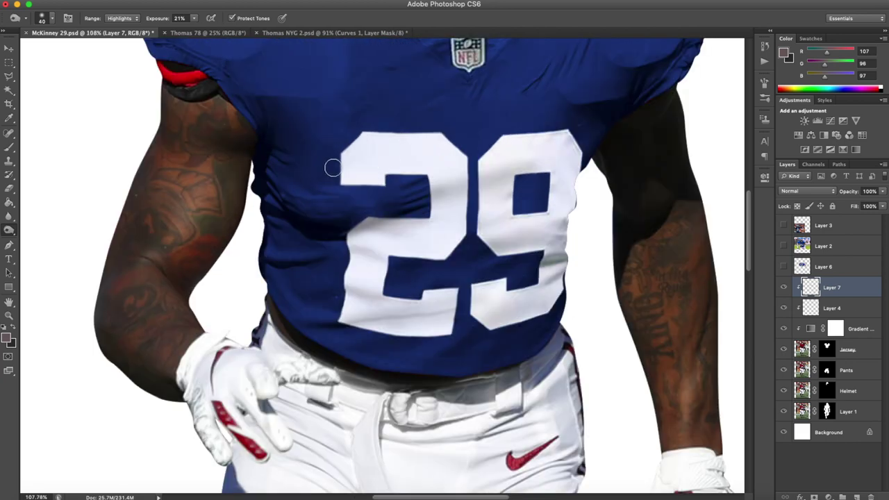
# Try to burn broader shading across the outer side of the 9 with an 80 px brush.
pyautogui.press(']')
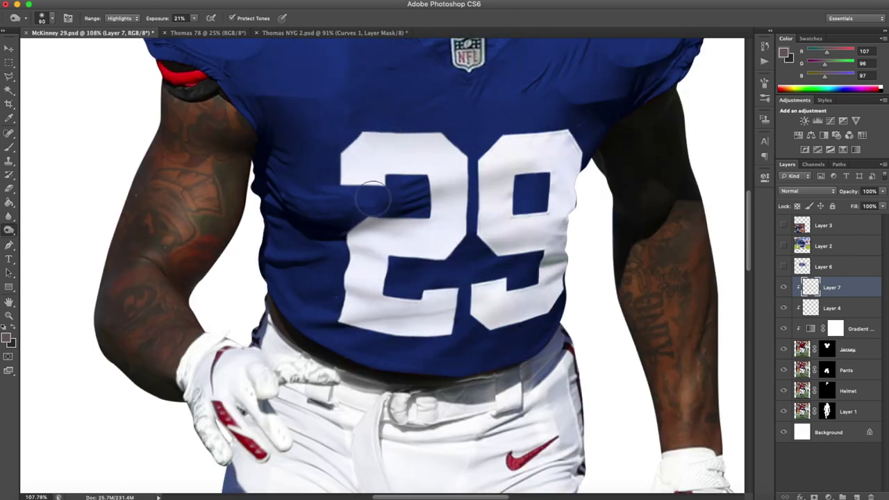
pyautogui.moveTo(480, 260); pyautogui.dragTo(604, 235)
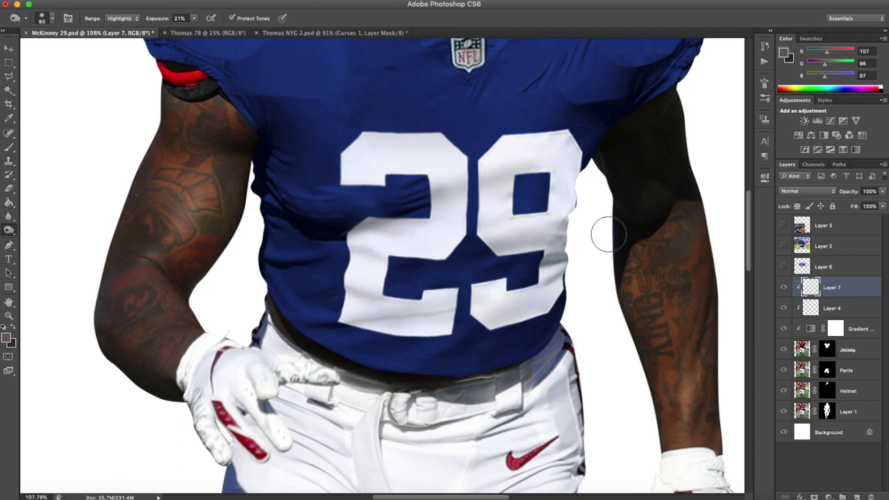
pyautogui.moveTo(530, 231); pyautogui.dragTo(600, 216)
pyautogui.moveTo(570, 248)
pyautogui.mouseDown()
pyautogui.moveTo(585, 301)
pyautogui.moveTo(575, 254)
pyautogui.moveTo(577, 295)
pyautogui.moveTo(594, 205)
pyautogui.mouseUp()
pyautogui.scroll(-5, 595, 192)
pyautogui.scroll(4, 605, 188)
# Undo the last three burn strokes on the 9.
pyautogui.press('alt+super+z')
pyautogui.press('alt+super+z')
pyautogui.press('alt+super+z')
pyautogui.moveTo(595, 154); pyautogui.dragTo(596, 169)
# Lighten the dark greenish patch on the outer edge of the 9 with the Dodge Tool set to Midtones at 50% exposure.
pyautogui.scroll(-1, 603, 138)
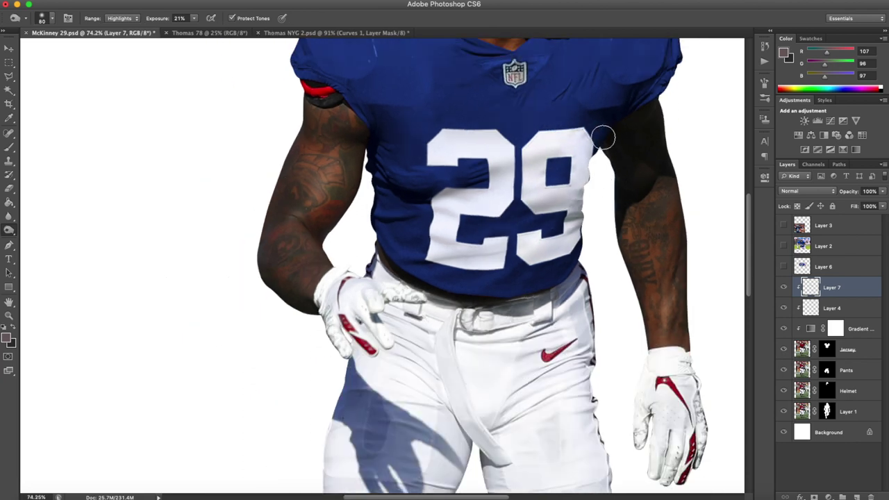
pyautogui.scroll(-4, 615, 145)
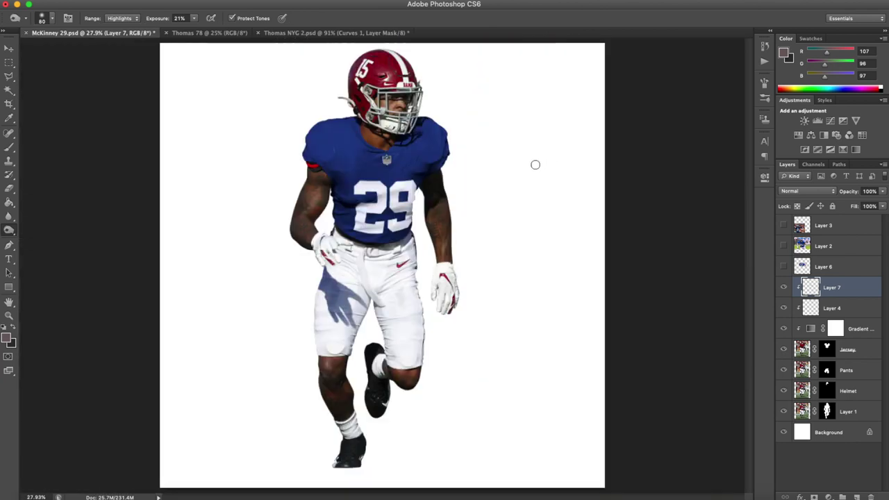
pyautogui.scroll(3, 384, 210)
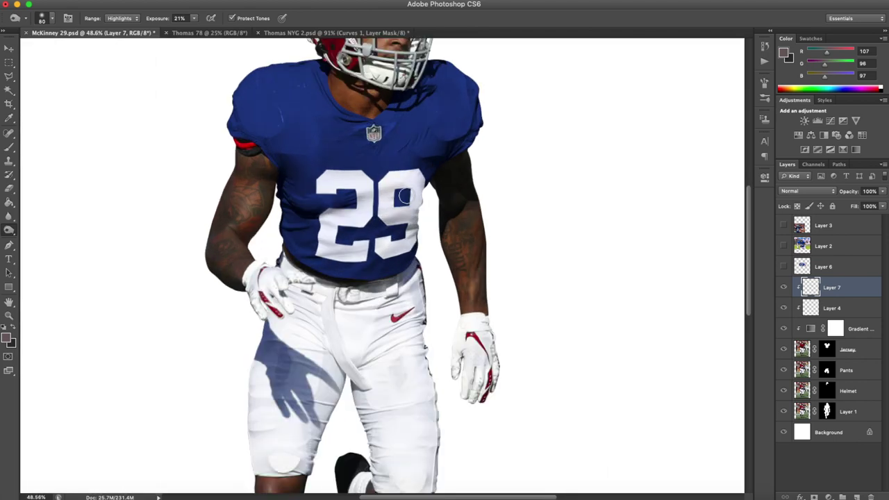
pyautogui.scroll(5, 410, 229)
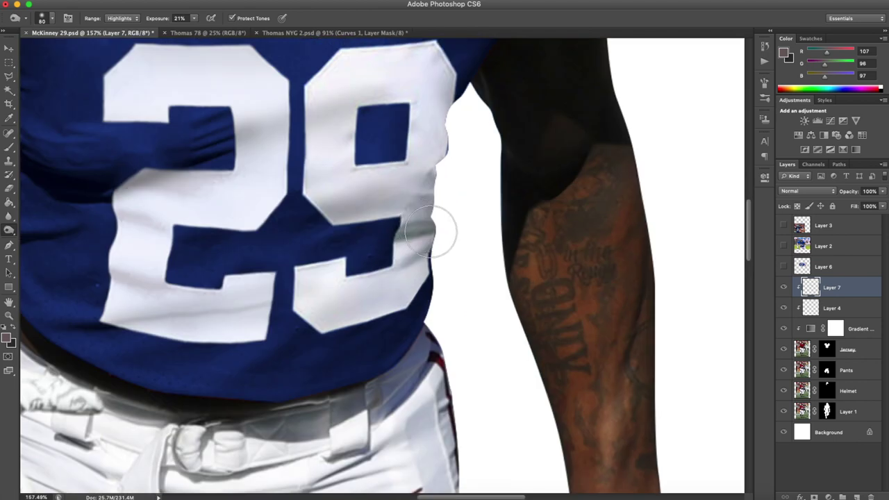
pyautogui.scroll(1, 437, 225)
pyautogui.moveTo(9, 230); pyautogui.dragTo(37, 227)
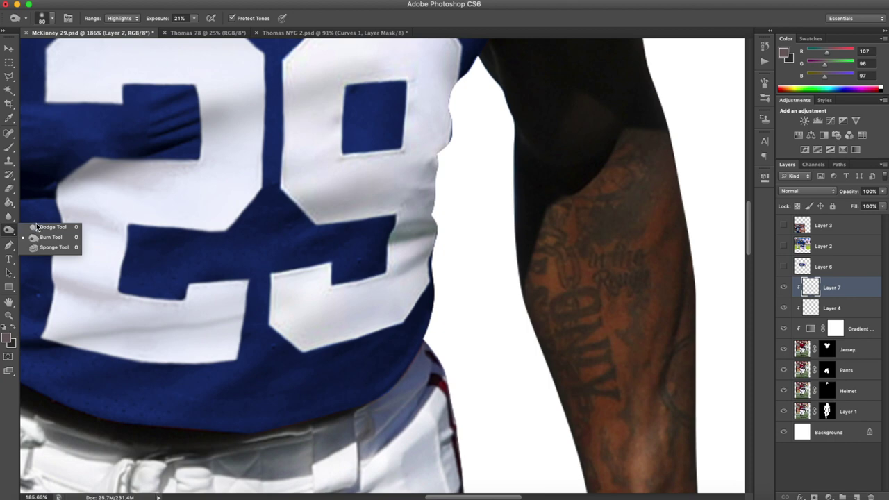
pyautogui.click(44, 228)
pyautogui.click(132, 20)
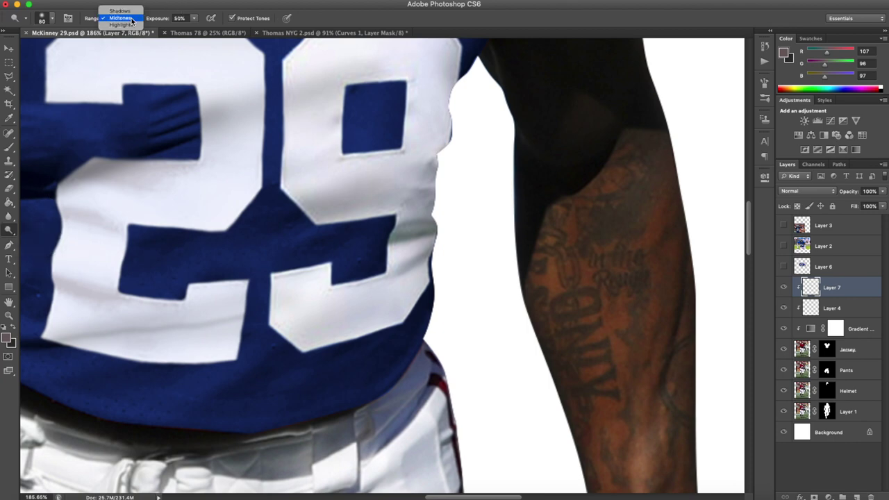
pyautogui.click(452, 232)
pyautogui.moveTo(433, 238)
pyautogui.mouseDown()
pyautogui.moveTo(416, 217)
pyautogui.moveTo(417, 247)
pyautogui.moveTo(435, 199)
pyautogui.moveTo(408, 244)
pyautogui.moveTo(436, 220)
pyautogui.moveTo(415, 237)
pyautogui.moveTo(410, 222)
pyautogui.moveTo(402, 238)
pyautogui.moveTo(423, 240)
pyautogui.moveTo(422, 195)
pyautogui.moveTo(416, 252)
pyautogui.moveTo(405, 255)
pyautogui.moveTo(423, 219)
pyautogui.mouseUp()
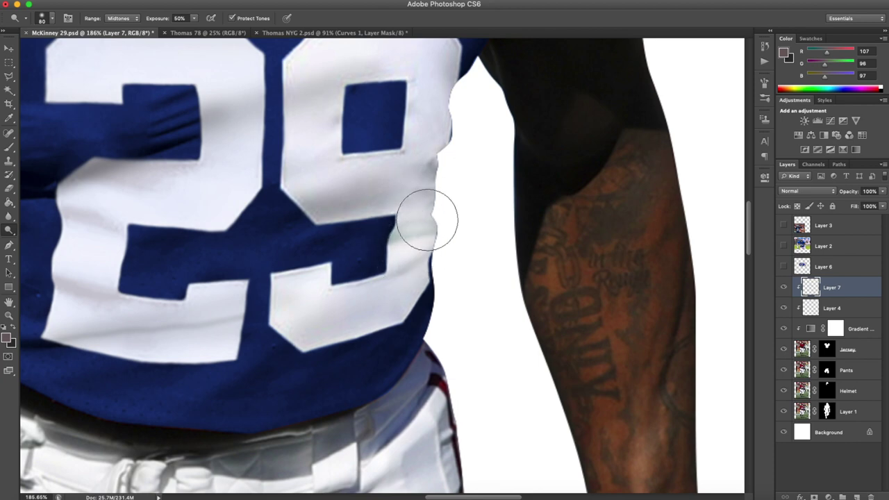
pyautogui.scroll(-5, 423, 218)
pyautogui.scroll(-2, 427, 161)
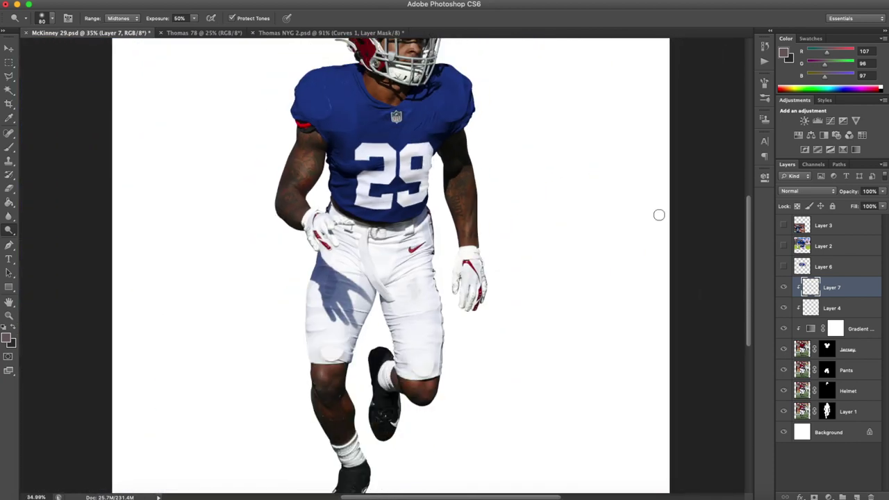
# Compare the jersey with the reference photos by briefly showing and hiding Layer 6 and Layer 2.
pyautogui.scroll(-1, 470, 171)
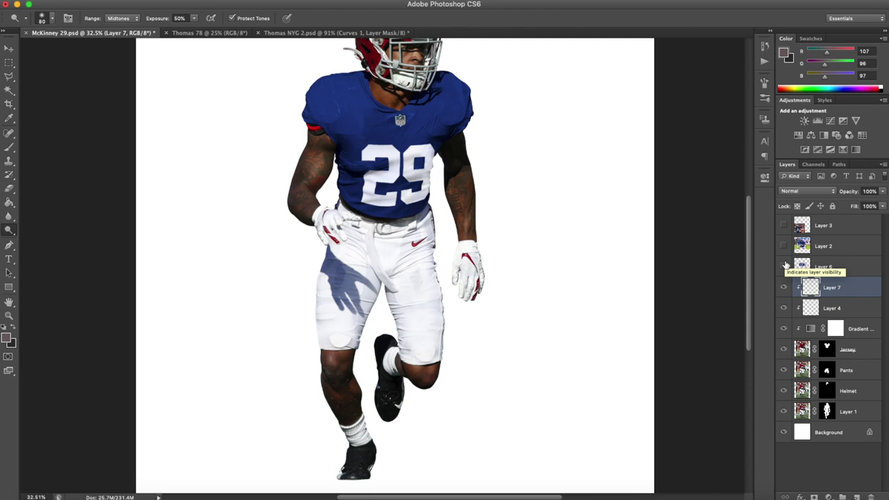
pyautogui.scroll(-2, 405, 189)
pyautogui.scroll(4, 405, 189)
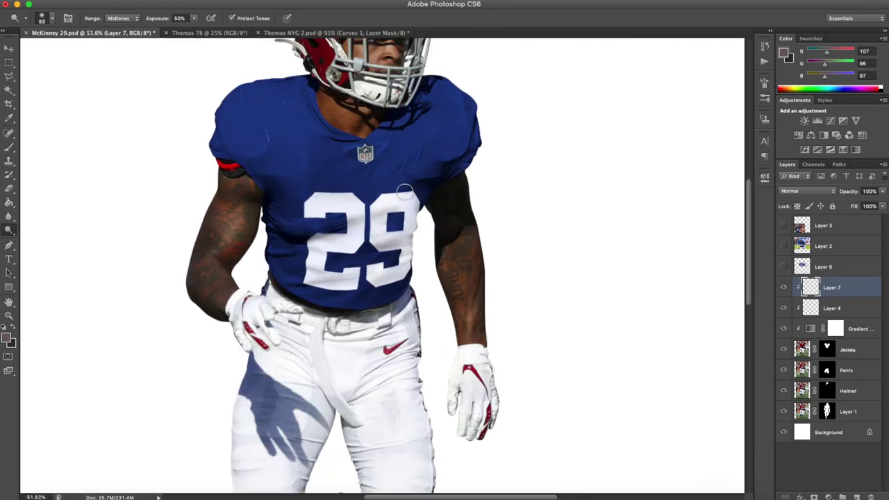
pyautogui.click(783, 267)
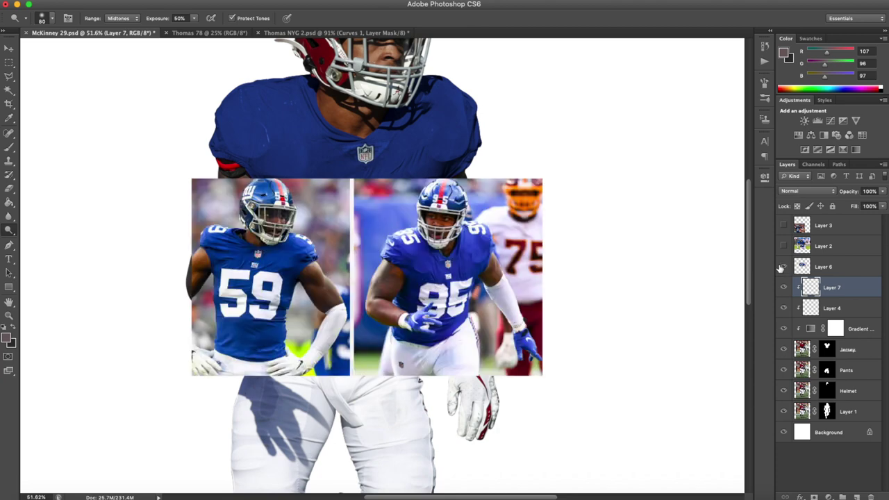
pyautogui.click(782, 267)
pyautogui.click(784, 247)
pyautogui.click(784, 246)
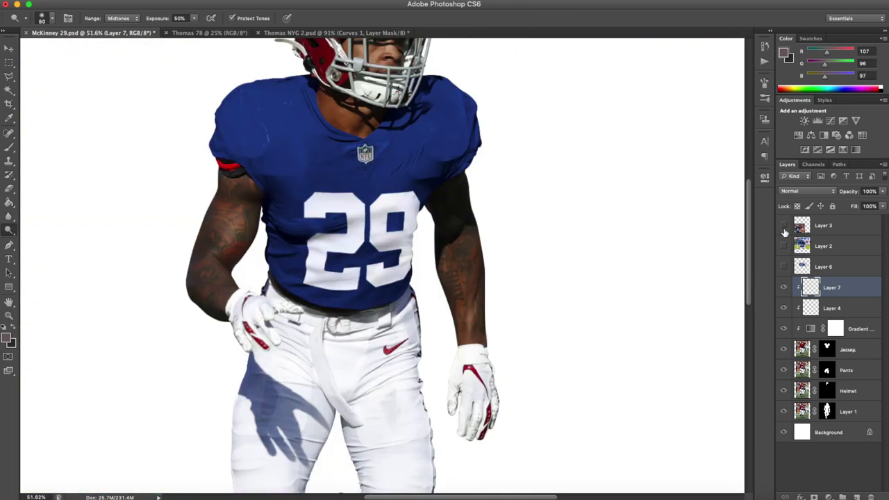
pyautogui.scroll(-1, 603, 225)
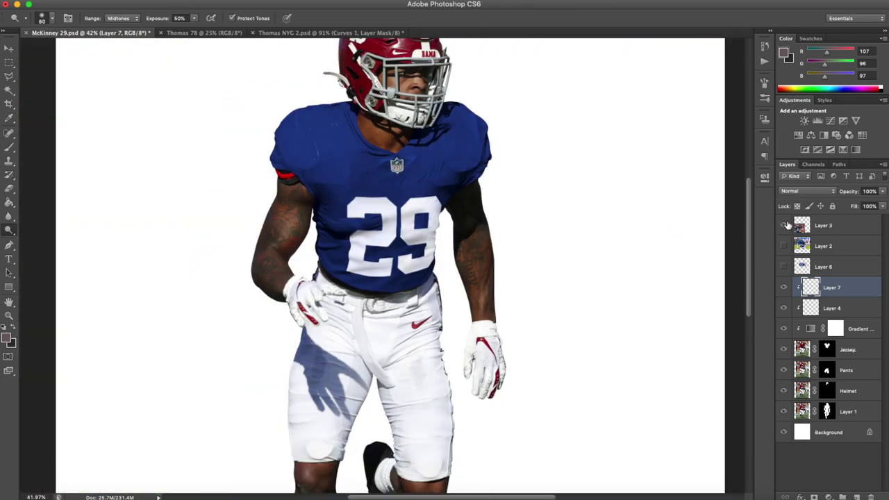
# Show Layer 3, outline its small ny chest logo with the Polygonal Lasso and copy it onto a new layer.
pyautogui.click(784, 225)
pyautogui.click(823, 225)
pyautogui.scroll(5, 518, 262)
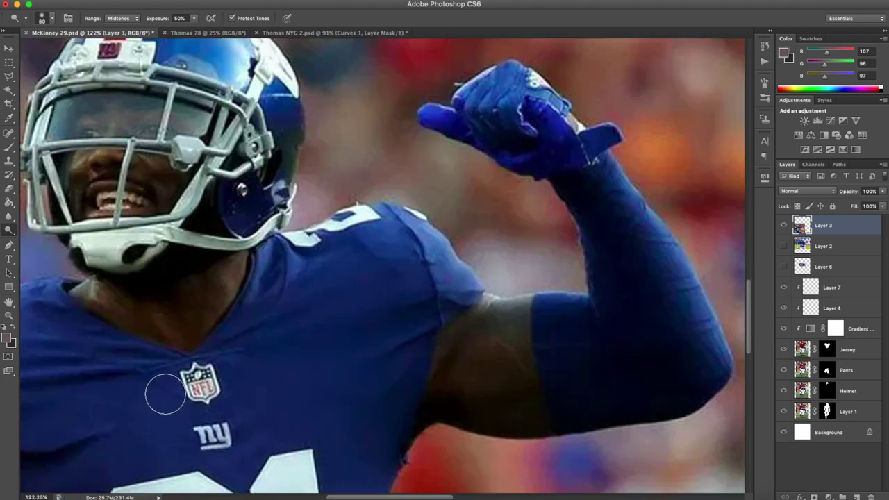
pyautogui.scroll(-1, 191, 409)
pyautogui.press('l')
pyautogui.scroll(1, 181, 368)
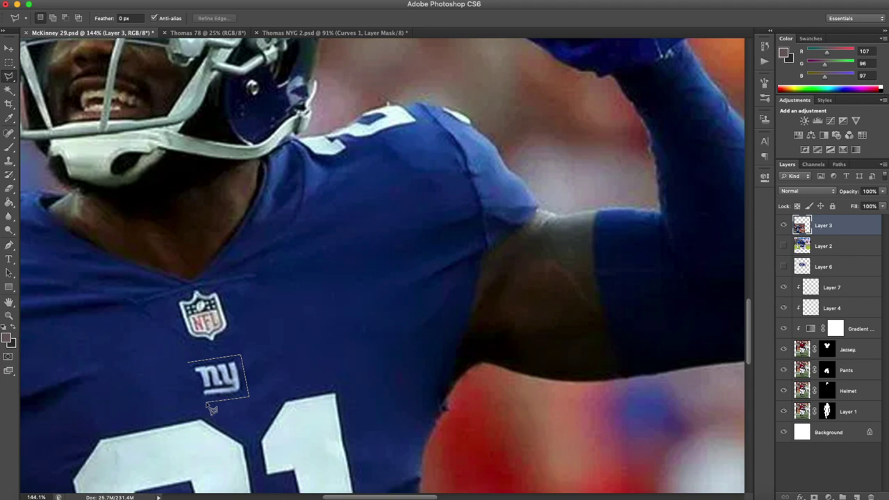
pyautogui.hotkey('ctrl', 'j')
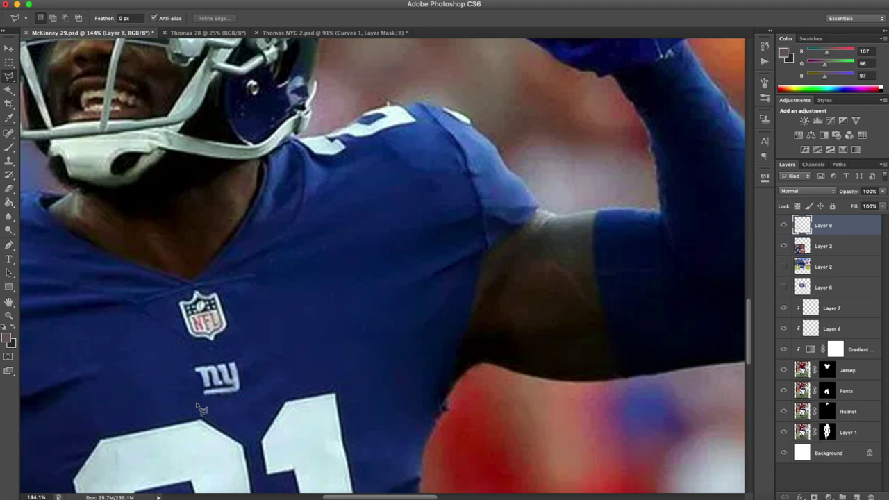
# Move the logo layer directly above Layer 7 in the jersey's clipping group and hide Layer 3.
pyautogui.moveTo(837, 227); pyautogui.dragTo(844, 293)
pyautogui.click(784, 226)
pyautogui.scroll(-1, 524, 228)
# Move the ny logo with Free Transform onto the chest, centred between the NFL shield and the 29.
pyautogui.hotkey('ctrl', 't')
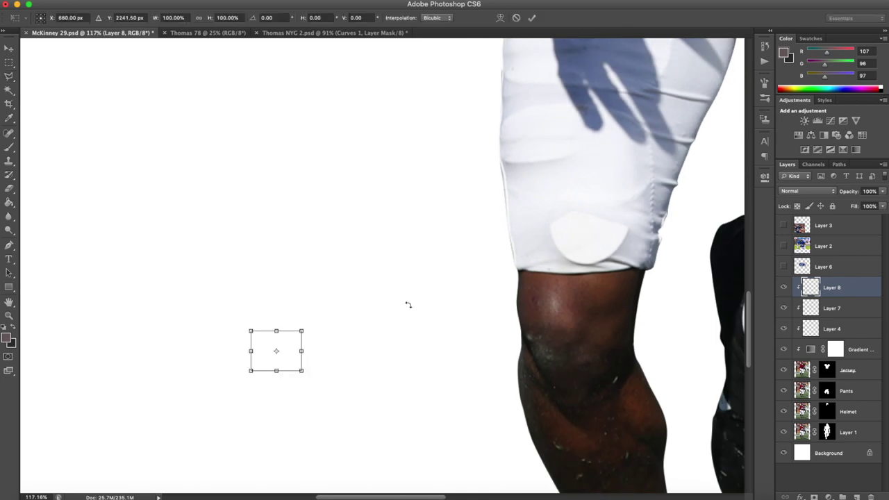
pyautogui.moveTo(293, 361); pyautogui.dragTo(427, 175)
pyautogui.scroll(3, 428, 155)
pyautogui.moveTo(453, 116)
pyautogui.mouseDown()
pyautogui.moveTo(469, 122)
pyautogui.moveTo(463, 138)
pyautogui.moveTo(468, 125)
pyautogui.mouseUp()
pyautogui.moveTo(460, 137); pyautogui.dragTo(452, 141)
pyautogui.moveTo(436, 154); pyautogui.dragTo(436, 160)
pyautogui.press('Return')
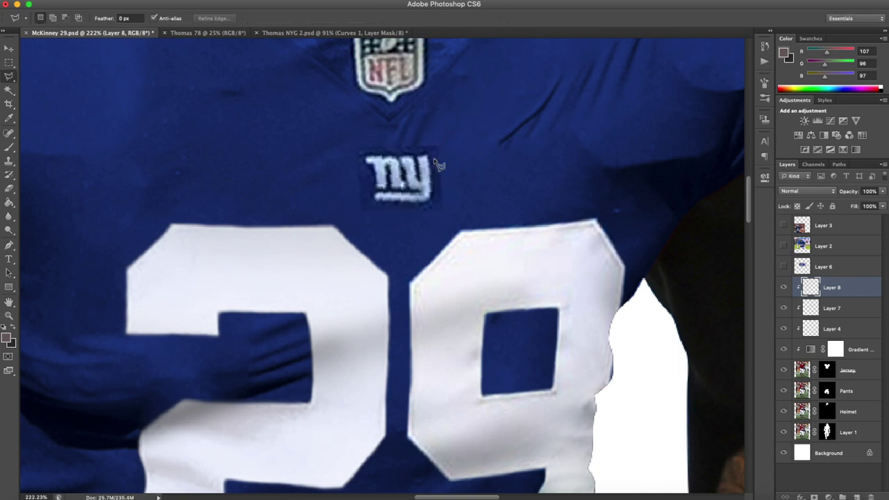
pyautogui.scroll(-3, 436, 159)
pyautogui.scroll(-1, 440, 156)
pyautogui.scroll(3, 446, 165)
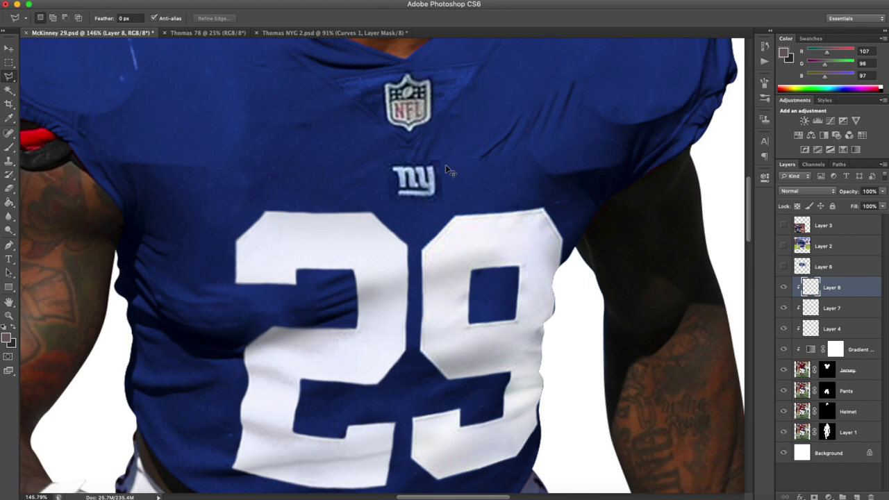
# Skew the ny logo about -6° horizontally, scale its width to about 95% and rotate it about -1.9° to fit the chest.
pyautogui.hotkey('ctrl', 't')
pyautogui.moveTo(415, 160); pyautogui.dragTo(418, 162)
pyautogui.moveTo(415, 209)
pyautogui.mouseDown()
pyautogui.moveTo(419, 219)
pyautogui.moveTo(411, 215)
pyautogui.mouseUp()
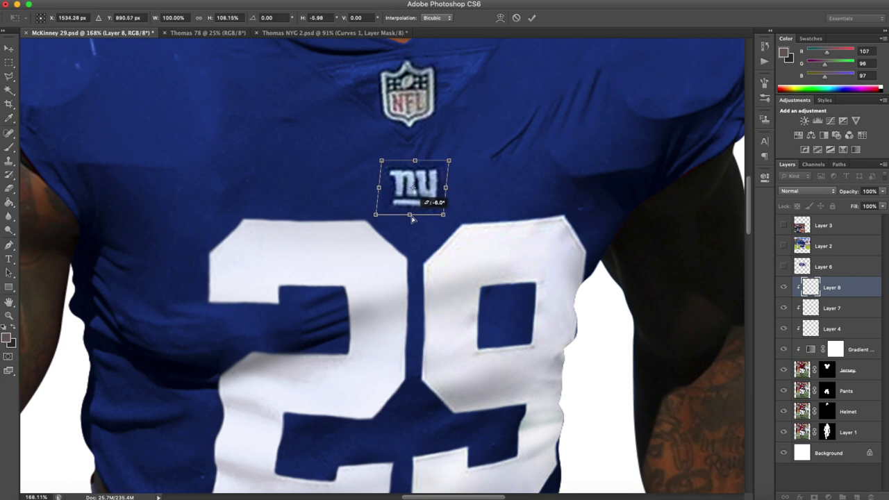
pyautogui.moveTo(449, 161); pyautogui.dragTo(435, 175)
pyautogui.scroll(2, 426, 182)
pyautogui.moveTo(471, 148); pyautogui.dragTo(444, 167)
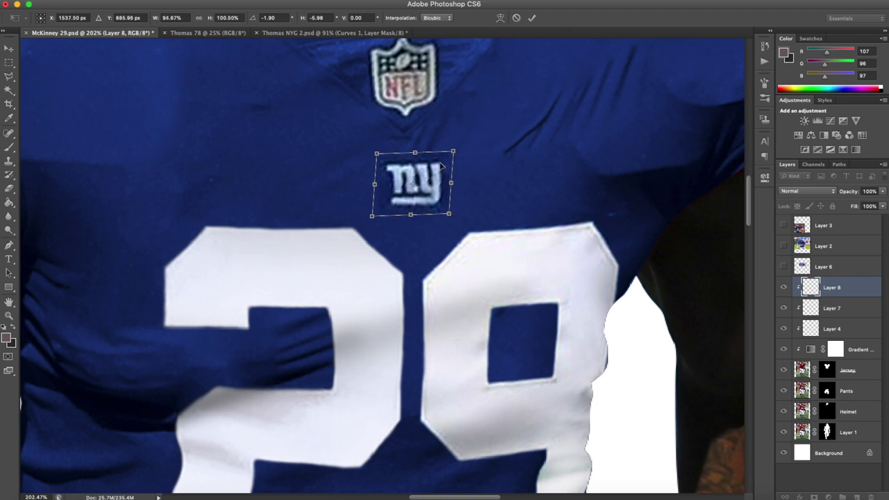
pyautogui.press('Return')
# Apply the logo's transform and erase the leftover fabric around the ny logo with the Eraser at brush sizes 20 and 10.
pyautogui.click(9, 188)
pyautogui.scroll(3, 387, 206)
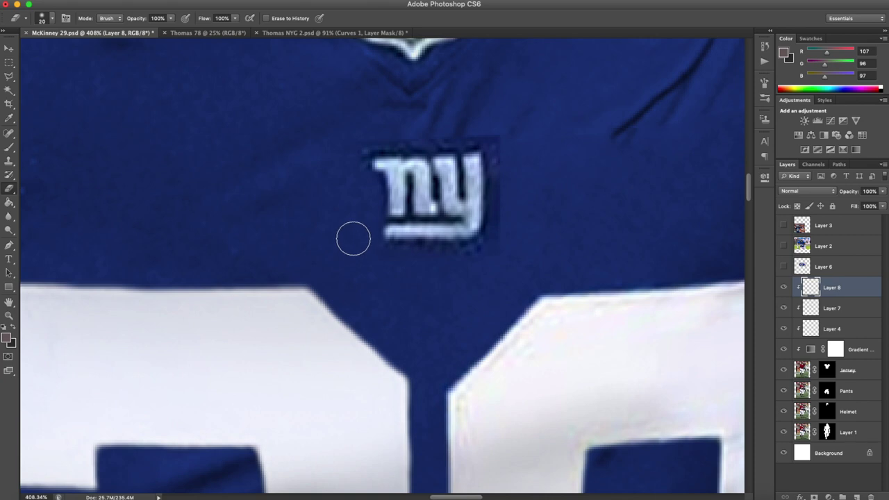
pyautogui.moveTo(407, 135)
pyautogui.mouseDown()
pyautogui.moveTo(498, 136)
pyautogui.moveTo(456, 136)
pyautogui.moveTo(504, 145)
pyautogui.mouseUp()
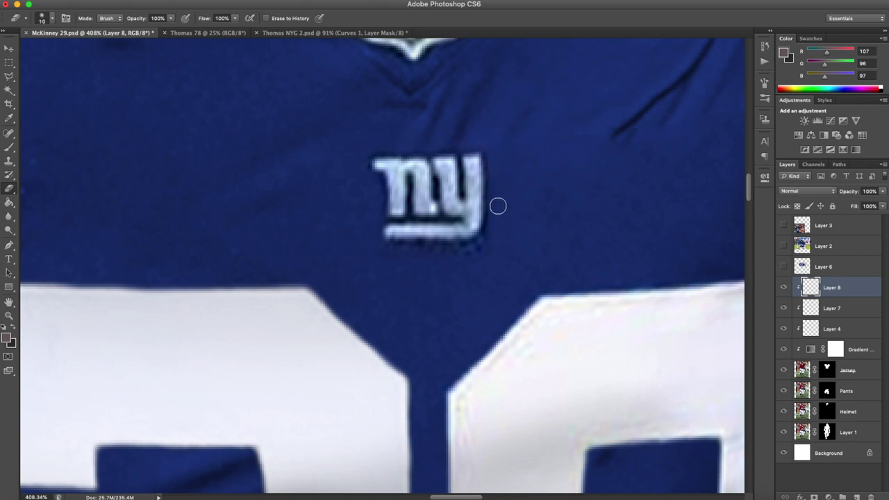
pyautogui.moveTo(475, 254); pyautogui.dragTo(416, 251)
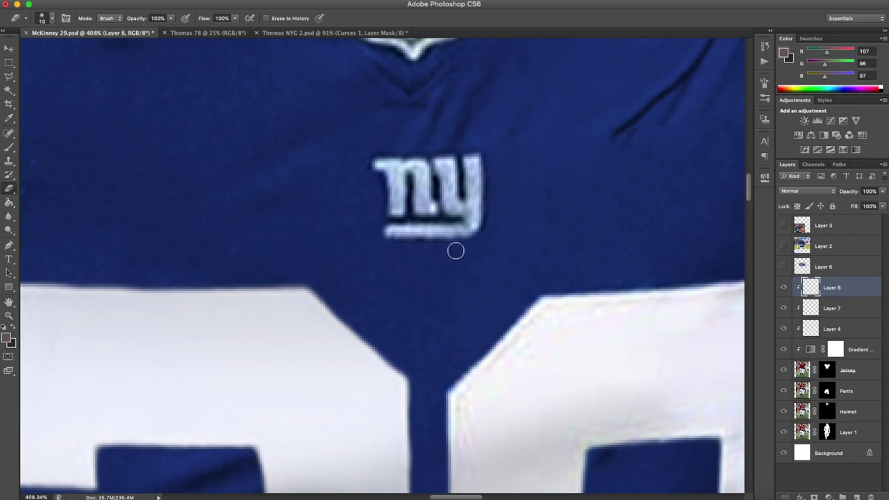
pyautogui.scroll(-10, 497, 152)
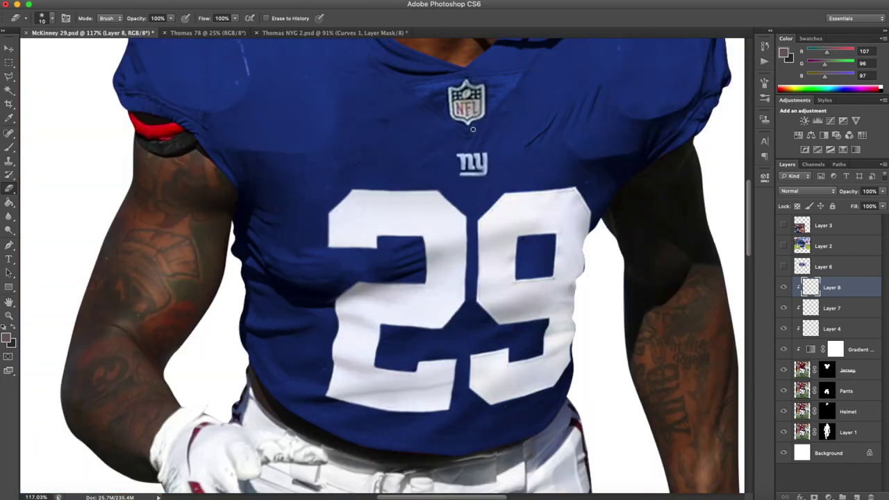
# Brighten the ny logo with a Levels adjustment masked to its outline and clipped below, midtones 1.24 and white point about 235.
pyautogui.scroll(10, 479, 139)
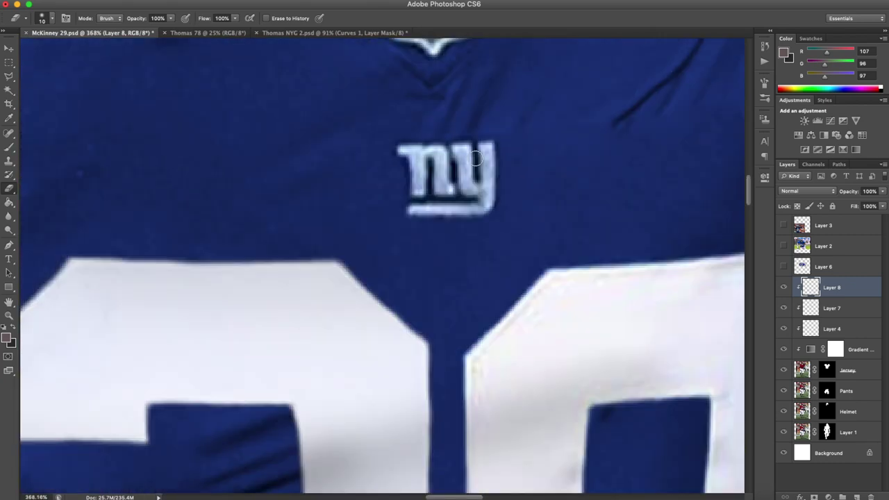
pyautogui.keyDown('super'); pyautogui.click(815, 291); pyautogui.keyUp('super')
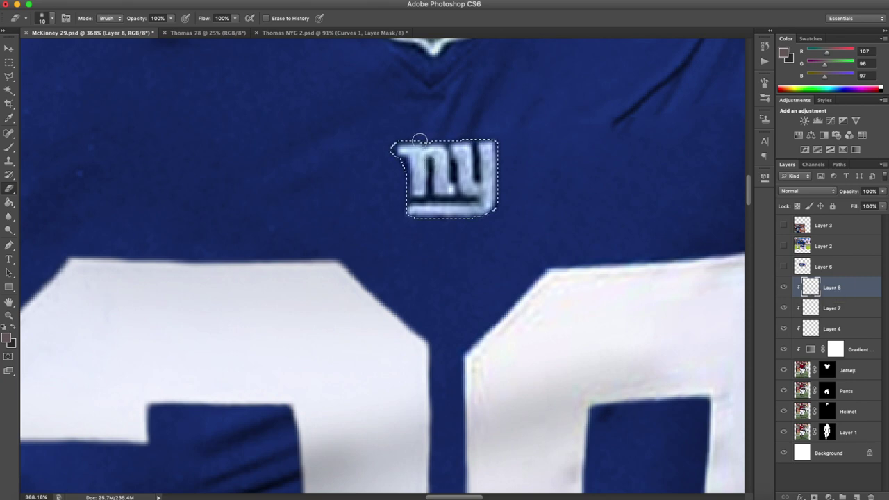
pyautogui.click(817, 121)
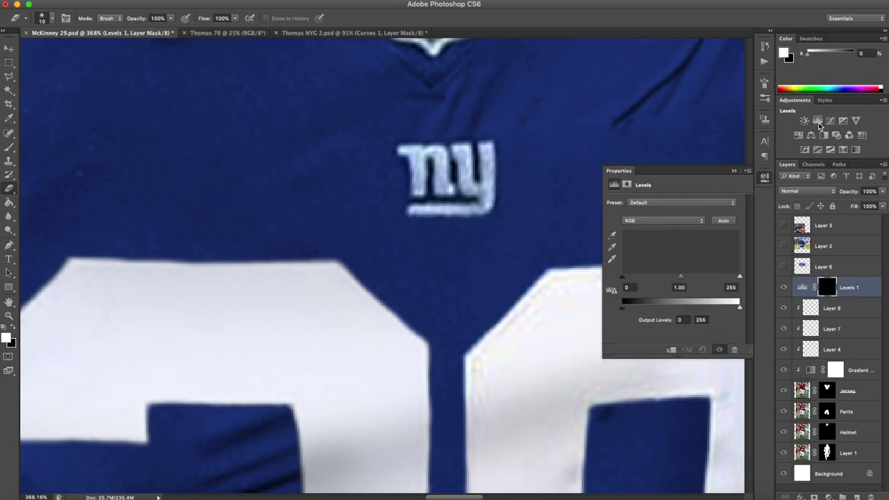
pyautogui.keyDown('alt'); pyautogui.click(852, 294); pyautogui.keyUp('alt')
pyautogui.moveTo(682, 280); pyautogui.dragTo(673, 277)
pyautogui.moveTo(739, 277); pyautogui.dragTo(732, 280)
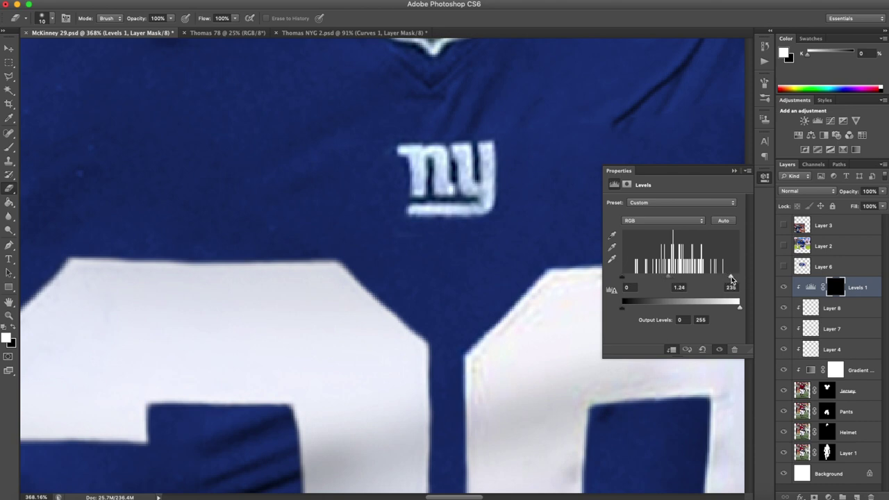
pyautogui.click(732, 171)
pyautogui.scroll(-10, 528, 142)
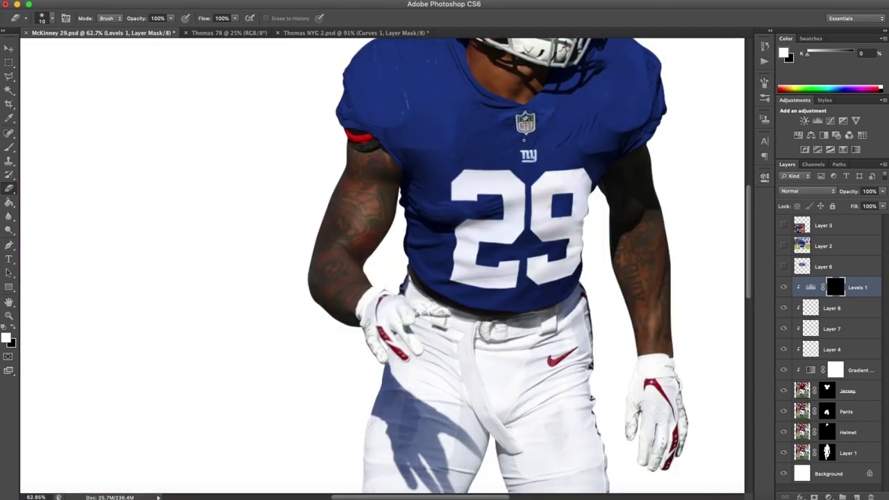
pyautogui.scroll(-3, 521, 147)
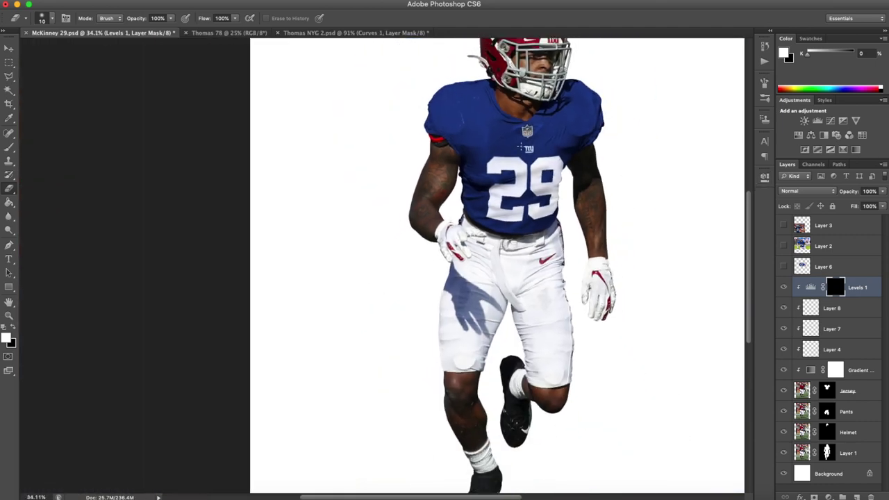
pyautogui.scroll(8, 381, 172)
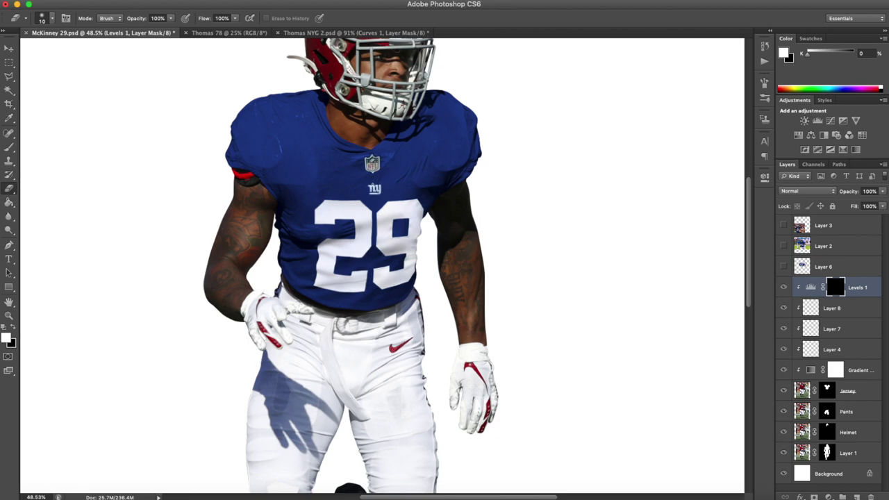
pyautogui.hotkey('ctrl', 't')
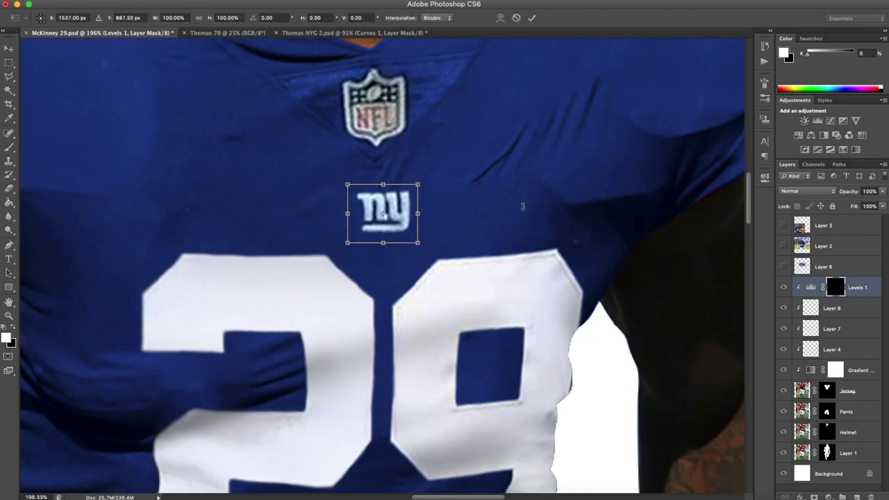
pyautogui.press('Escape')
# Select Layer 8 together with Levels 1 and fine-tune the ny logo's fit on the chest with Free Transform.
pyautogui.click(842, 307)
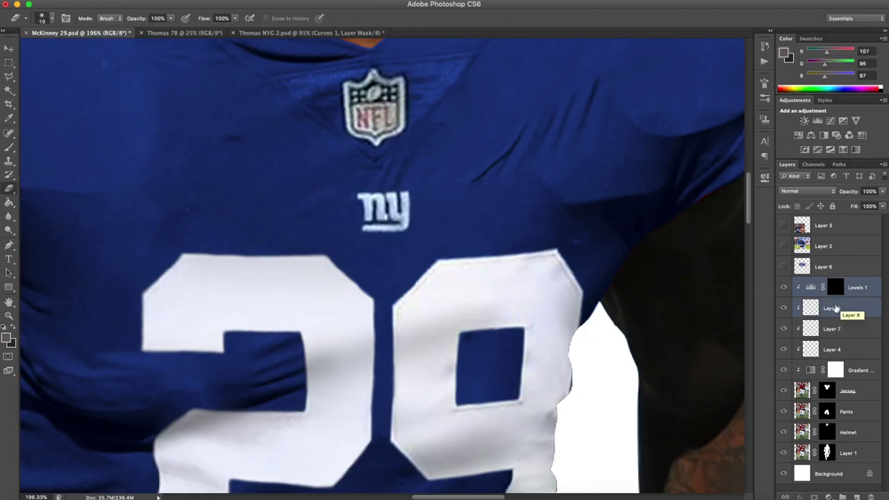
pyautogui.hotkey('ctrl', 't')
pyautogui.moveTo(383, 185); pyautogui.dragTo(377, 189)
pyautogui.scroll(3, 403, 246)
pyautogui.moveTo(420, 247); pyautogui.dragTo(443, 246)
pyautogui.press('Return')
pyautogui.press('b')
pyautogui.scroll(-3, 490, 281)
pyautogui.scroll(-5, 491, 281)
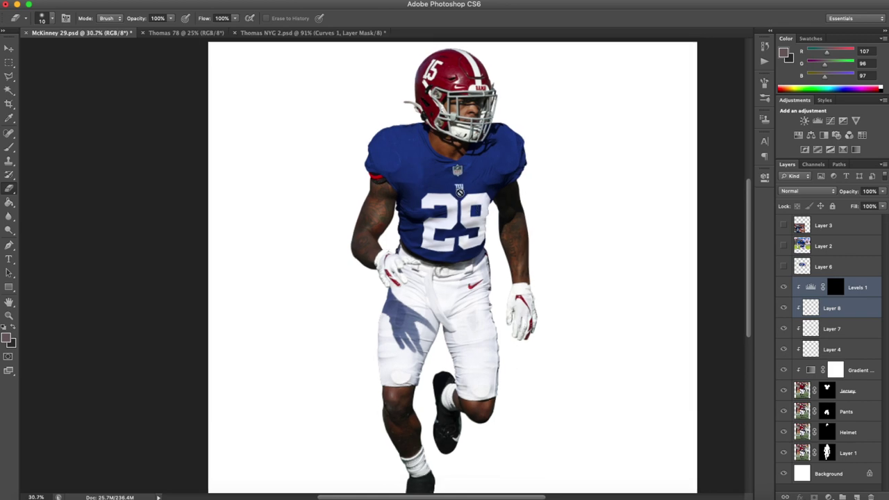
# Examine the jersey's shoulders and pants, and briefly show Layer 3 and Layer 6 for reference.
pyautogui.scroll(4, 467, 191)
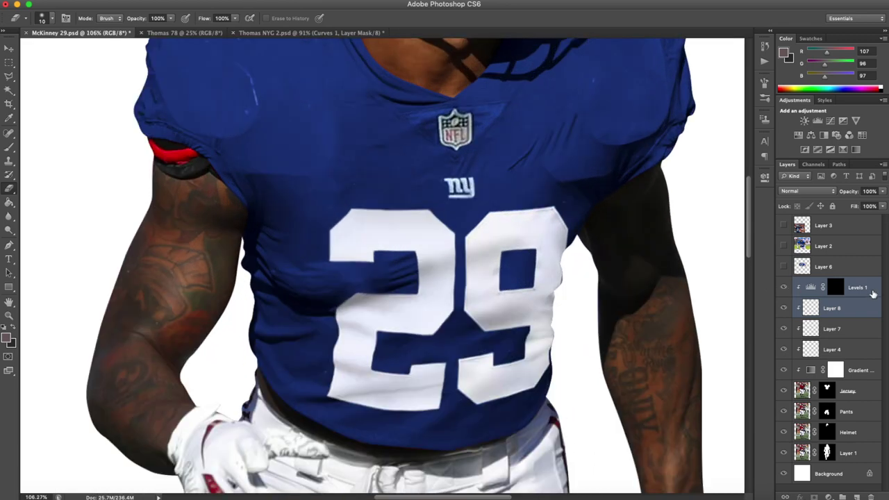
pyautogui.click(873, 292)
pyautogui.scroll(-5, 402, 138)
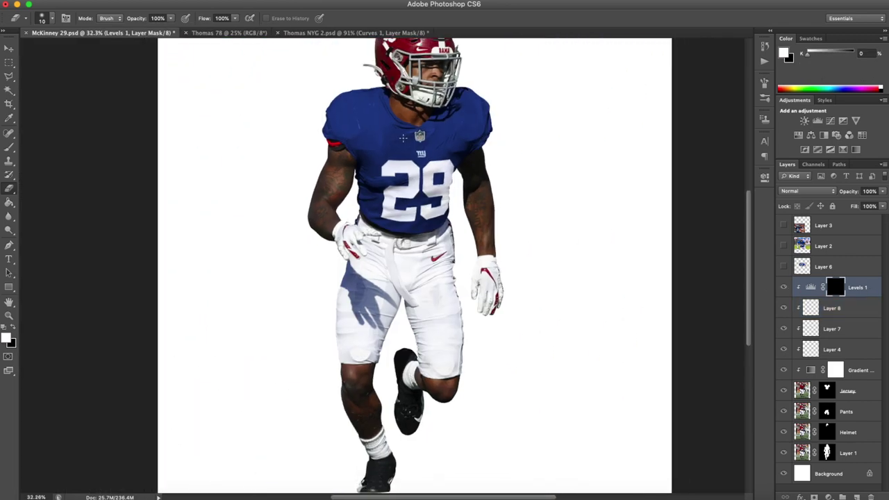
pyautogui.scroll(5, 403, 138)
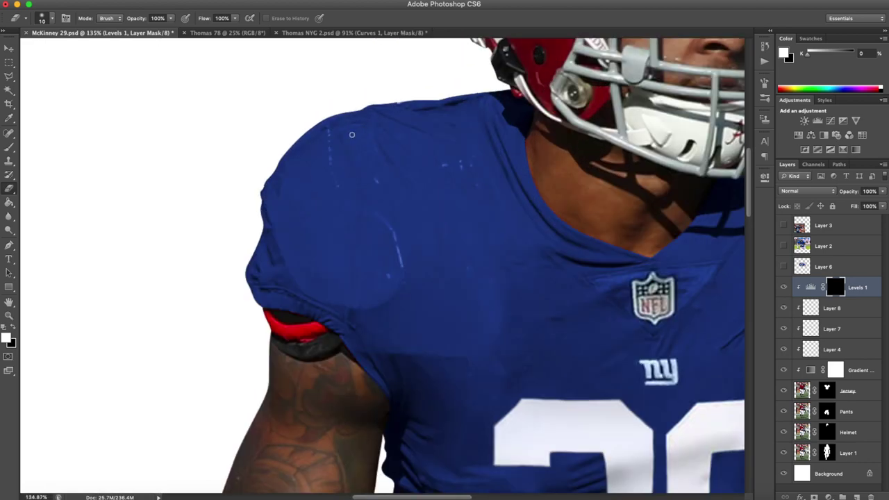
pyautogui.scroll(-4, 445, 132)
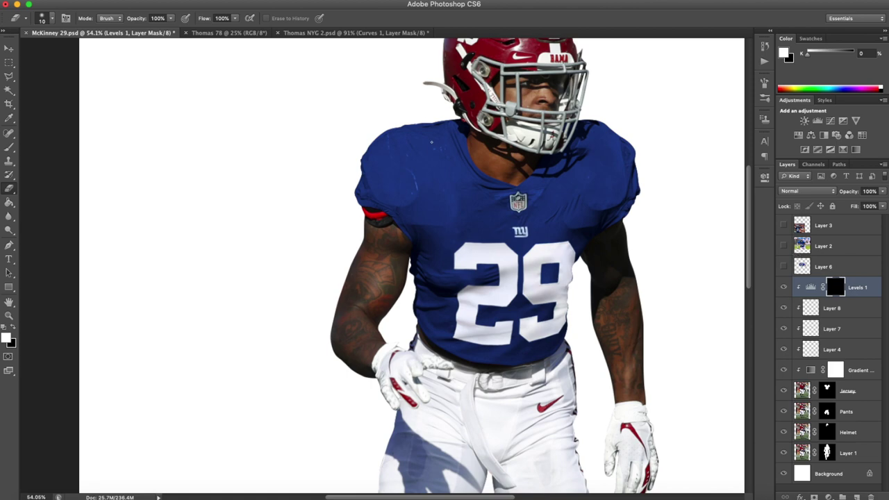
pyautogui.click(784, 226)
pyautogui.click(784, 226)
pyautogui.scroll(-3, 514, 277)
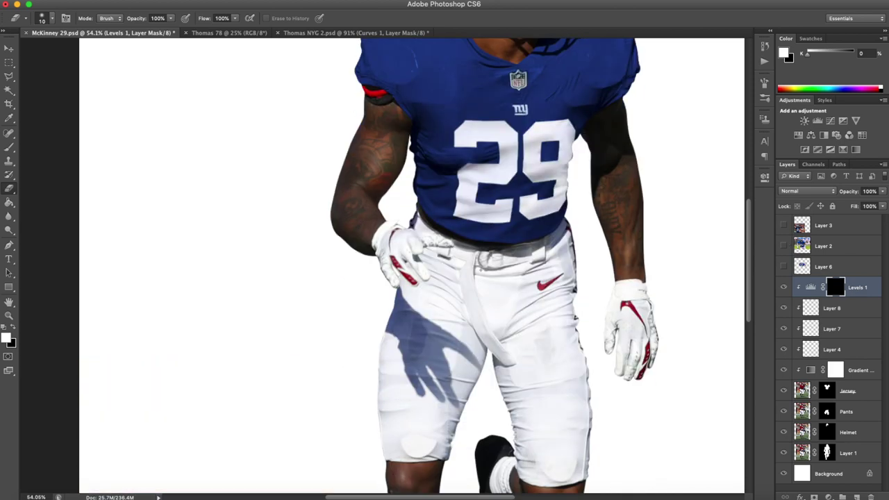
pyautogui.scroll(-2, 514, 277)
pyautogui.click(784, 266)
pyautogui.click(784, 267)
pyautogui.scroll(-3, 340, 335)
pyautogui.scroll(-3, 340, 335)
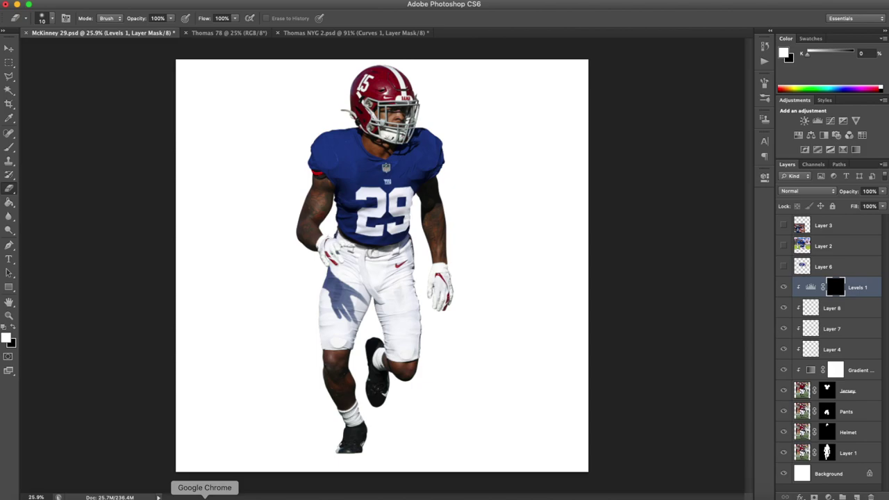
# Switch to Google Chrome, search images for "nat berhe giants" and paste the blue Giants 29 photo into the McKinney 29.psd document.
pyautogui.click(205, 497)
pyautogui.scroll(4, 390, 163)
pyautogui.click(391, 69)
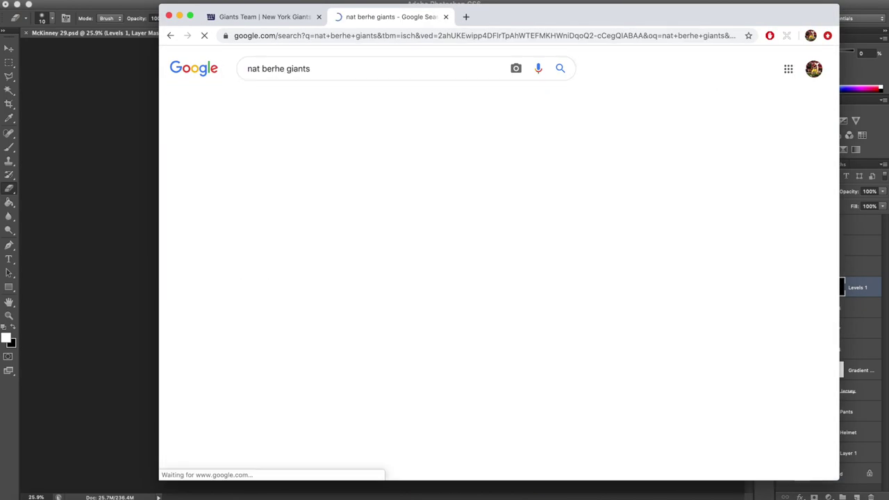
pyautogui.click(744, 294)
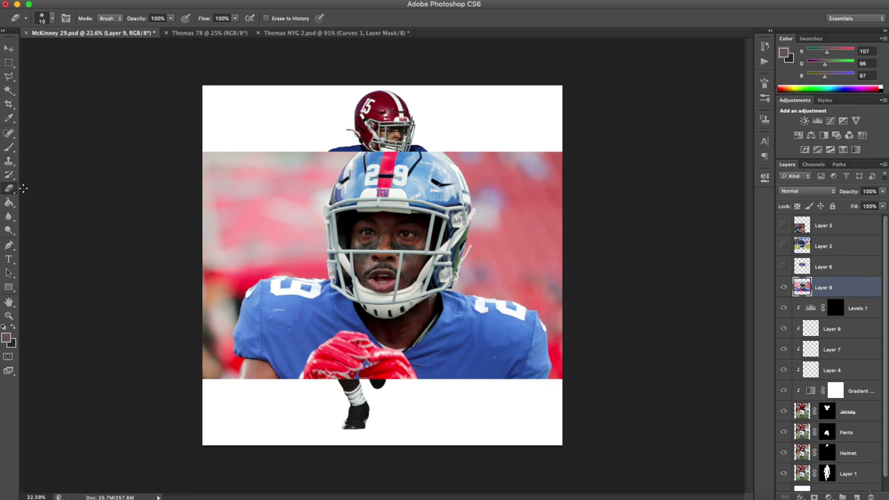
# Trace the shoulder number 9 on the Giants photo with a Pen tool path, following the jersey's upper edge.
pyautogui.click(9, 246)
pyautogui.scroll(4, 285, 305)
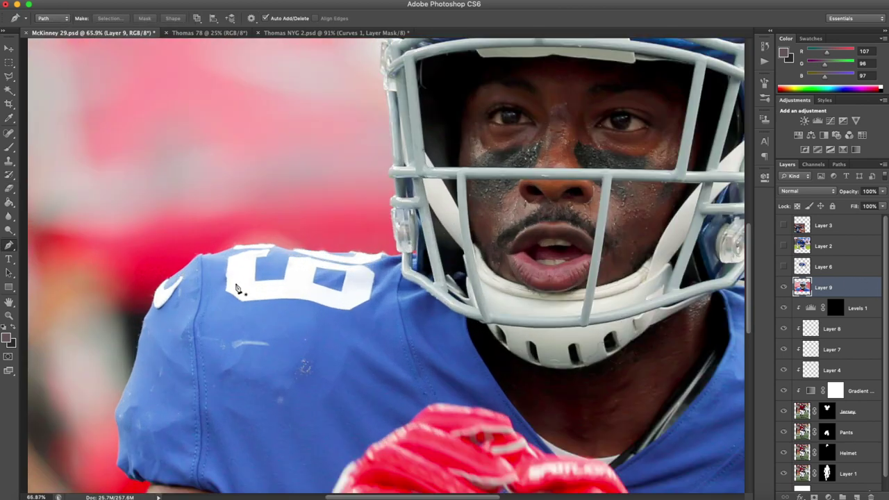
pyautogui.hscroll(5, 574, 286)
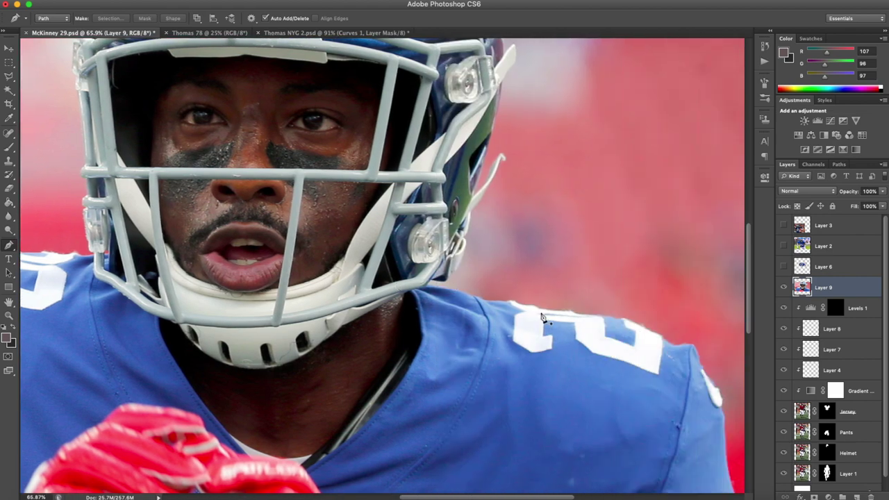
pyautogui.hscroll(-5, 543, 317)
pyautogui.scroll(4, 215, 280)
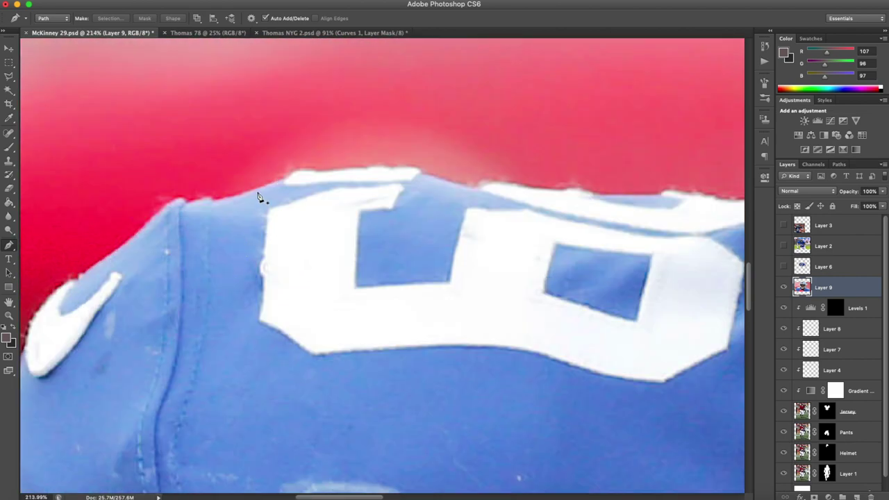
pyautogui.click(257, 193)
pyautogui.scroll(-3, 255, 209)
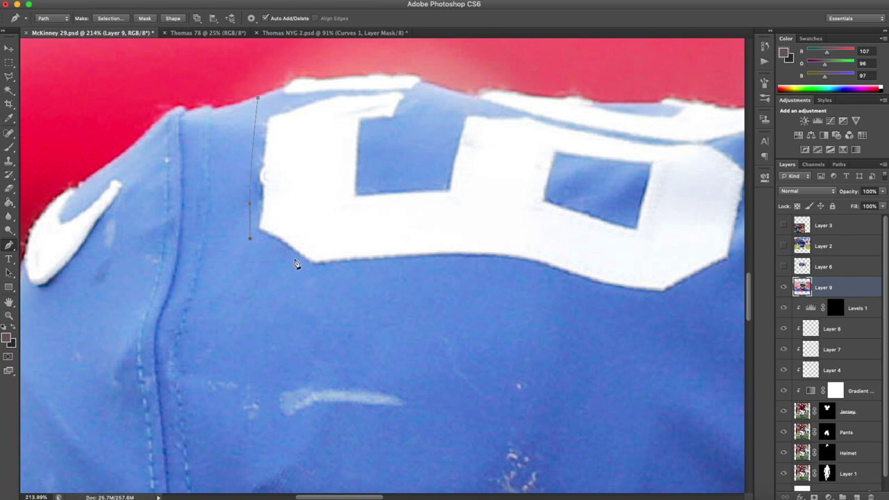
pyautogui.hscroll(5, 679, 304)
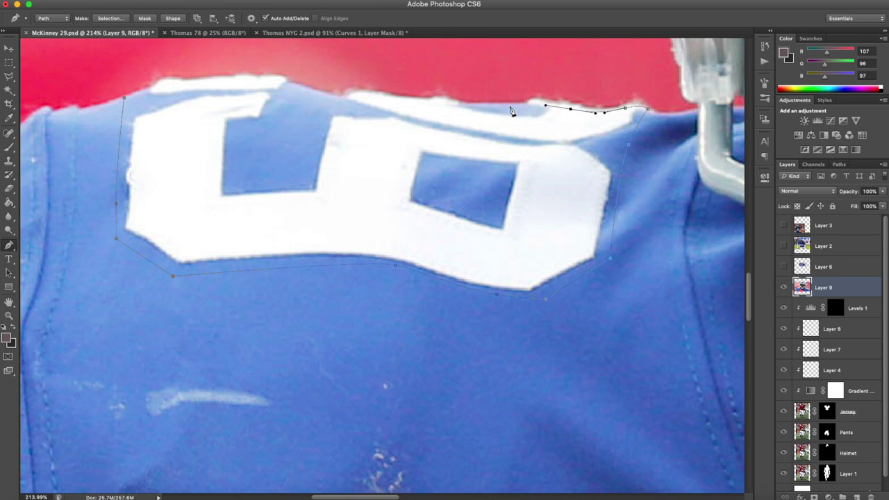
pyautogui.click(508, 106)
pyautogui.moveTo(462, 105); pyautogui.dragTo(435, 99)
pyautogui.moveTo(356, 95); pyautogui.dragTo(351, 97)
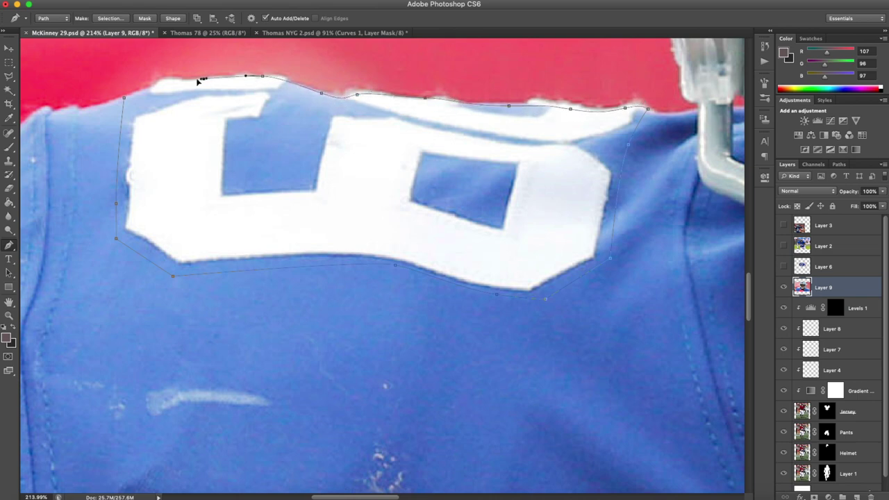
# Convert the path around the shoulder 9 into a selection and copy it onto a new layer.
pyautogui.rightClick(142, 89)
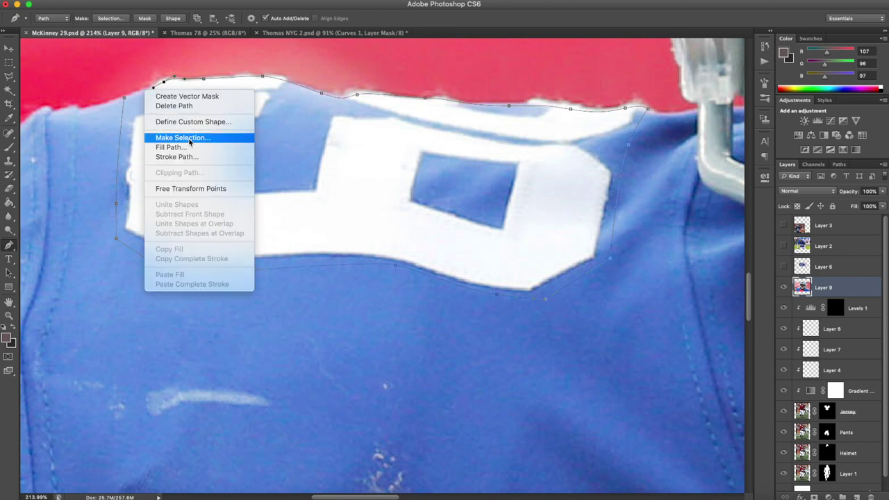
pyautogui.click(198, 137)
pyautogui.press('Return')
pyautogui.press('super+j')
# Move the shoulder 9 layer directly above Levels 1, clip it to the jersey and hide Layer 9.
pyautogui.moveTo(831, 291); pyautogui.dragTo(830, 316)
pyautogui.click(784, 289)
pyautogui.keyDown('alt'); pyautogui.click(863, 317); pyautogui.keyUp('alt')
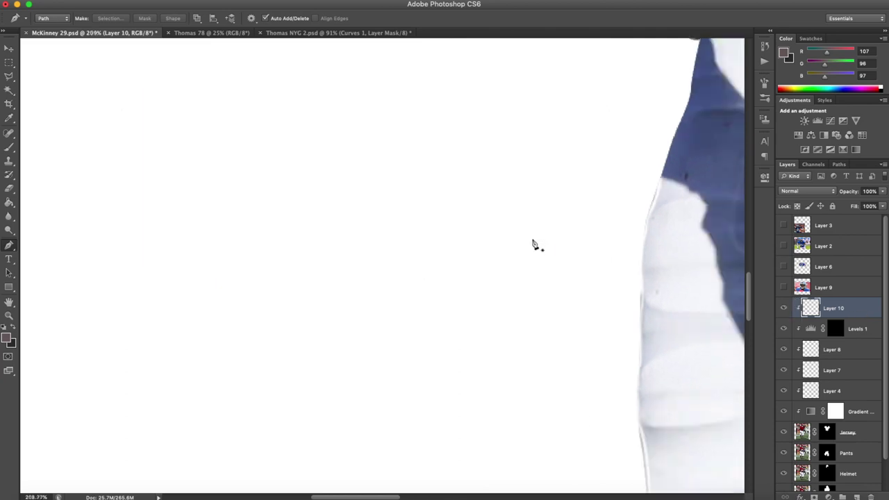
# Move the copied number 9 with Free Transform onto the player's shoulder above the red armband.
pyautogui.scroll(-5, 532, 240)
pyautogui.press('super+t')
pyautogui.scroll(3, 524, 239)
pyautogui.moveTo(528, 320); pyautogui.dragTo(607, 106)
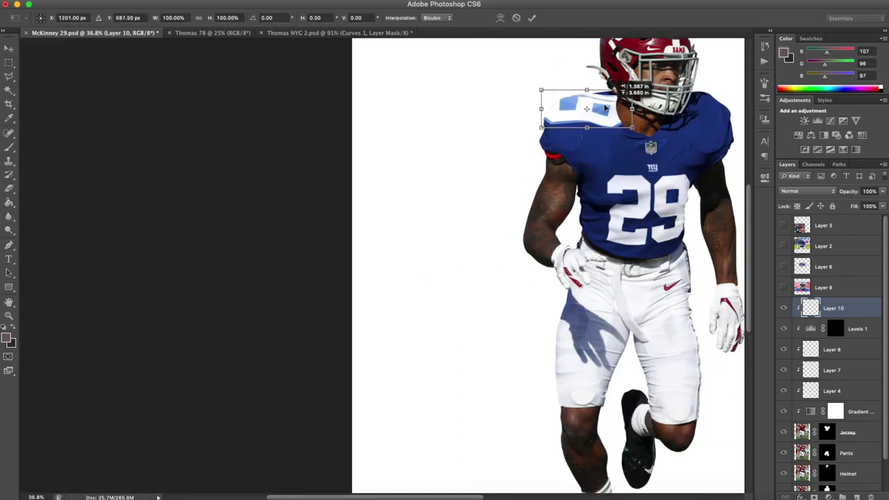
pyautogui.scroll(5, 609, 107)
pyautogui.scroll(2, 614, 140)
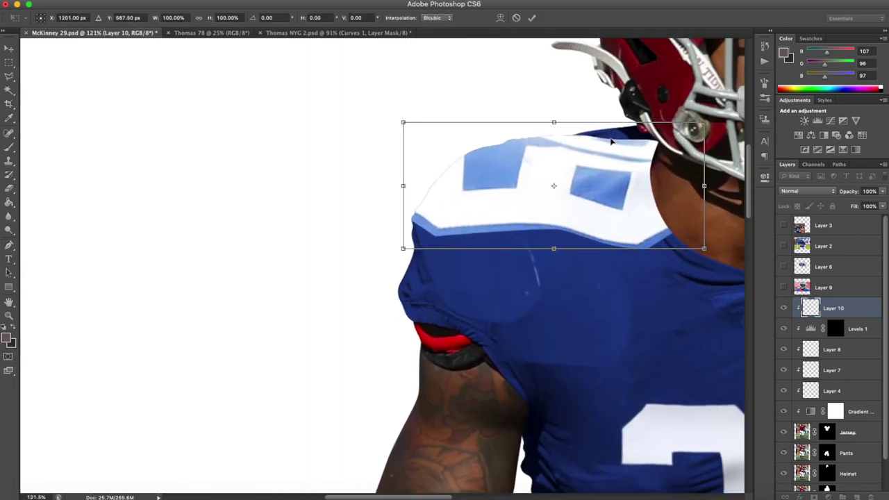
pyautogui.hscroll(4, 614, 140)
# Shrink the shoulder 9, reshape it to follow the top of the shoulder and apply the transform.
pyautogui.moveTo(580, 119); pyautogui.dragTo(487, 149)
pyautogui.moveTo(435, 197); pyautogui.dragTo(476, 166)
pyautogui.moveTo(515, 120); pyautogui.dragTo(508, 96)
pyautogui.moveTo(461, 186)
pyautogui.mouseDown()
pyautogui.moveTo(451, 185)
pyautogui.moveTo(464, 183)
pyautogui.mouseUp()
pyautogui.moveTo(440, 177); pyautogui.dragTo(461, 173)
pyautogui.moveTo(524, 180); pyautogui.dragTo(524, 189)
pyautogui.moveTo(450, 174); pyautogui.dragTo(441, 168)
pyautogui.press('Return')
pyautogui.press('p')
# Skew the shoulder 9 by about 8° with Free Transform and shift it up to the top edge of the shoulder.
pyautogui.scroll(-10, 455, 177)
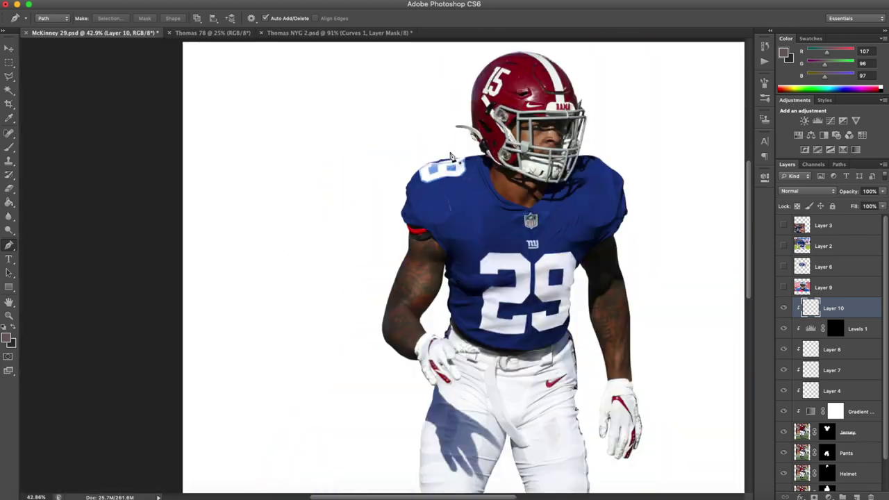
pyautogui.scroll(4, 467, 169)
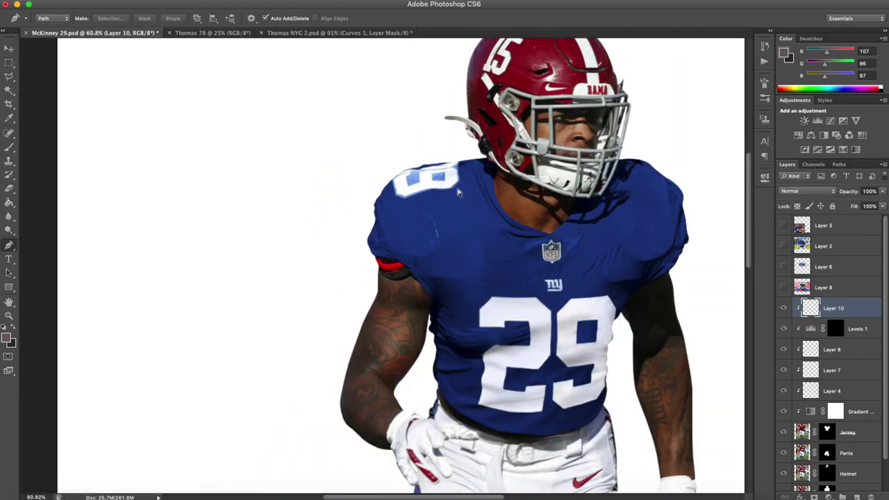
pyautogui.hotkey('ctrl', 't')
pyautogui.scroll(2, 459, 193)
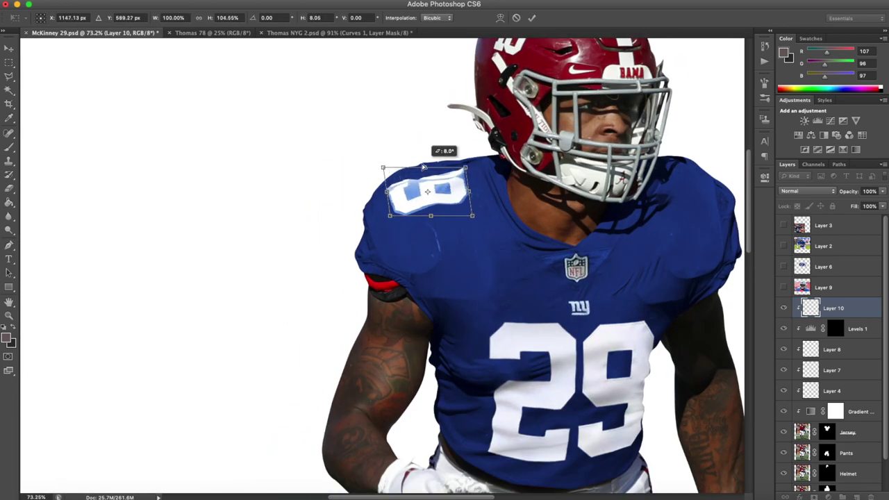
pyautogui.moveTo(459, 181); pyautogui.dragTo(453, 170)
pyautogui.press('Return')
pyautogui.press('p')
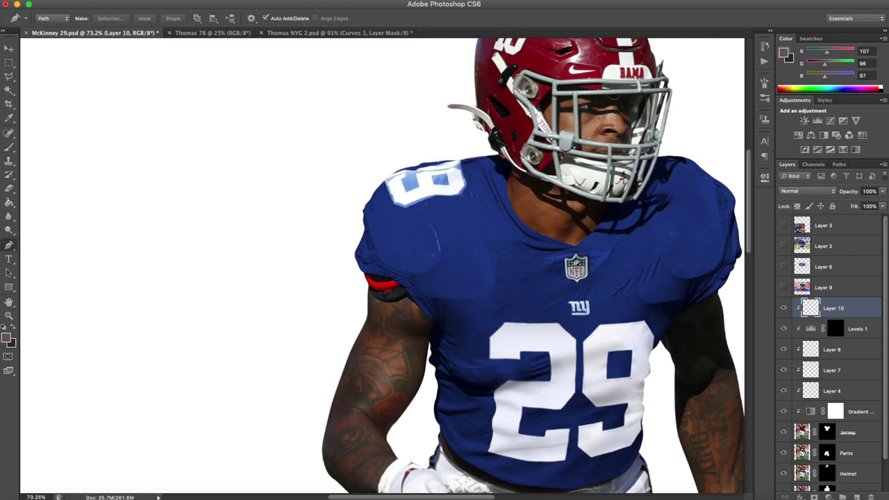
# Warp the shoulder 9 so its upper edge arches with the curve of the shoulder, and apply the warp.
pyautogui.click(106, 2)
pyautogui.moveTo(175, 224)
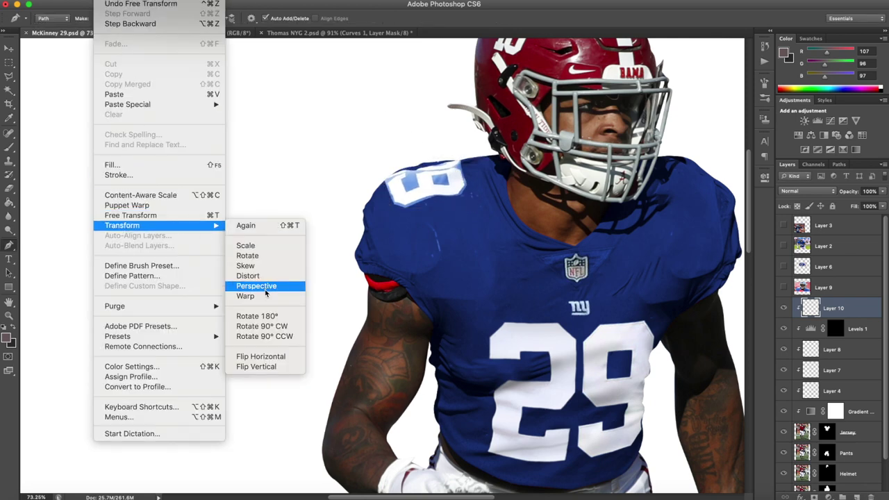
pyautogui.click(247, 295)
pyautogui.scroll(10, 412, 176)
pyautogui.scroll(-5, 411, 176)
pyautogui.moveTo(343, 106); pyautogui.dragTo(332, 76)
pyautogui.moveTo(459, 104); pyautogui.dragTo(457, 96)
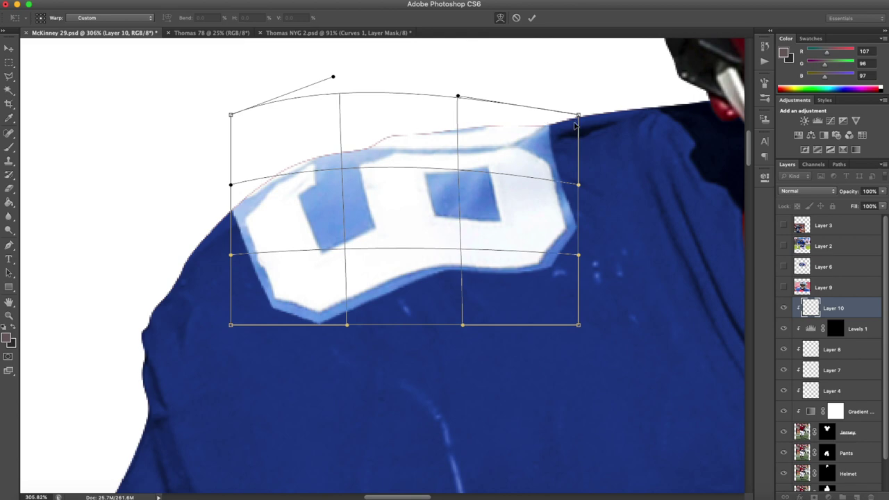
pyautogui.scroll(-10, 532, 159)
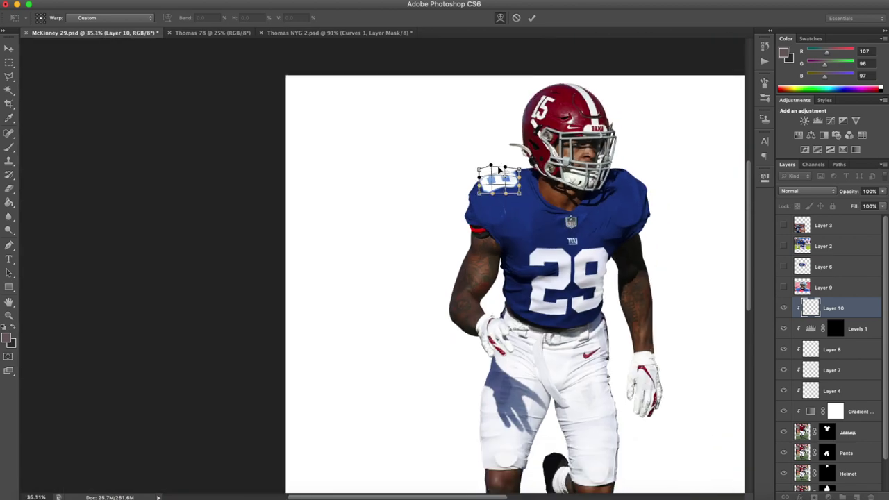
pyautogui.scroll(6, 499, 169)
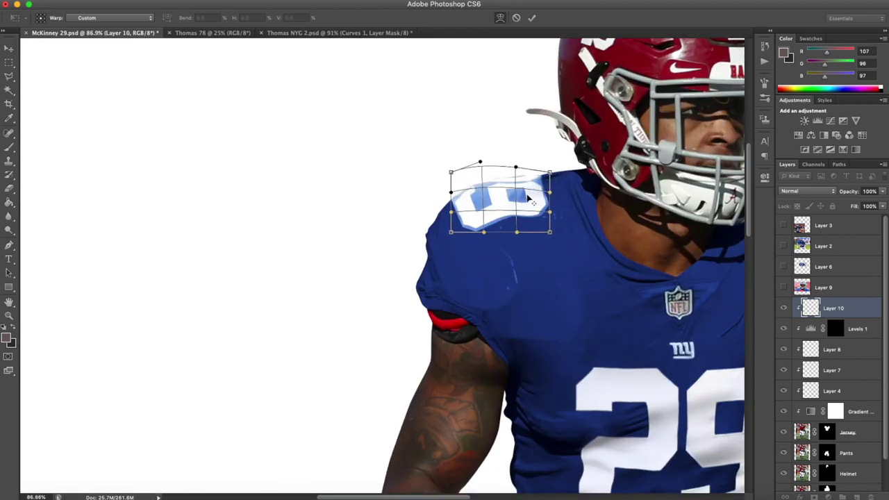
pyautogui.press('Return')
pyautogui.press('p')
# Raise the shoulder 9 slightly and adjust its proportions with Free Transform.
pyautogui.hotkey('ctrl', 't')
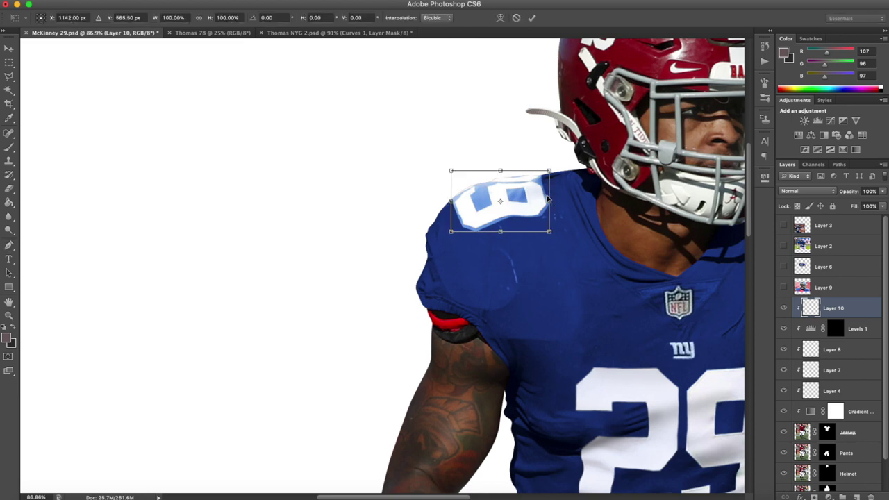
pyautogui.scroll(3, 551, 205)
pyautogui.moveTo(550, 259); pyautogui.dragTo(559, 243)
pyautogui.moveTo(558, 186); pyautogui.dragTo(532, 184)
pyautogui.press('Return')
pyautogui.press('p')
pyautogui.press('super+0')
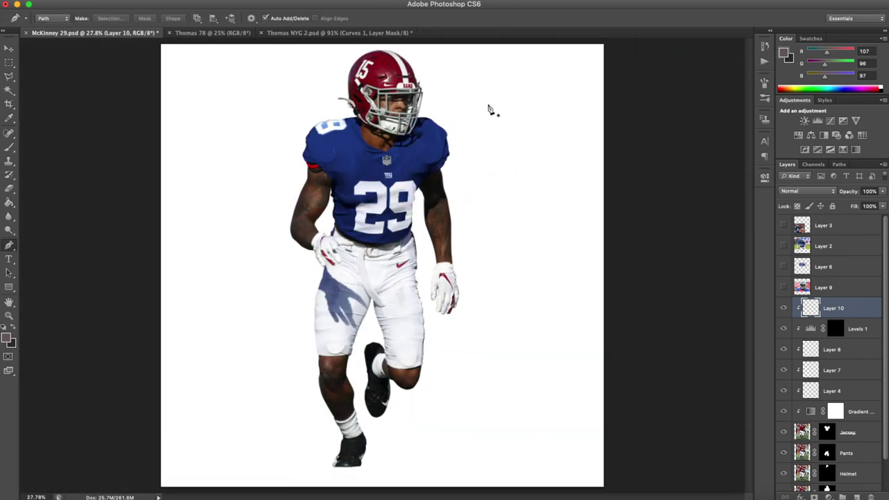
# Skew the lower edge of the shoulder 9 upward and slightly toward the neck with Free Transform.
pyautogui.scroll(5, 333, 111)
pyautogui.press('super+t')
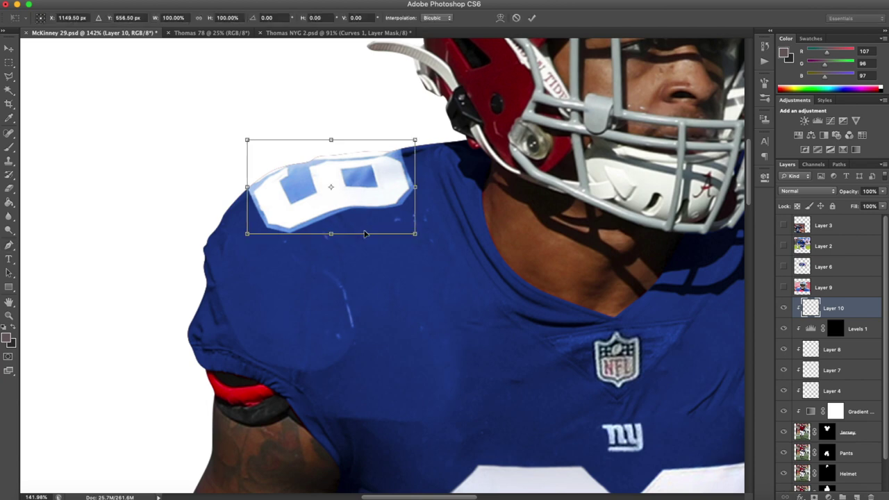
pyautogui.moveTo(338, 244); pyautogui.dragTo(348, 199)
pyautogui.press('Return')
pyautogui.press('p')
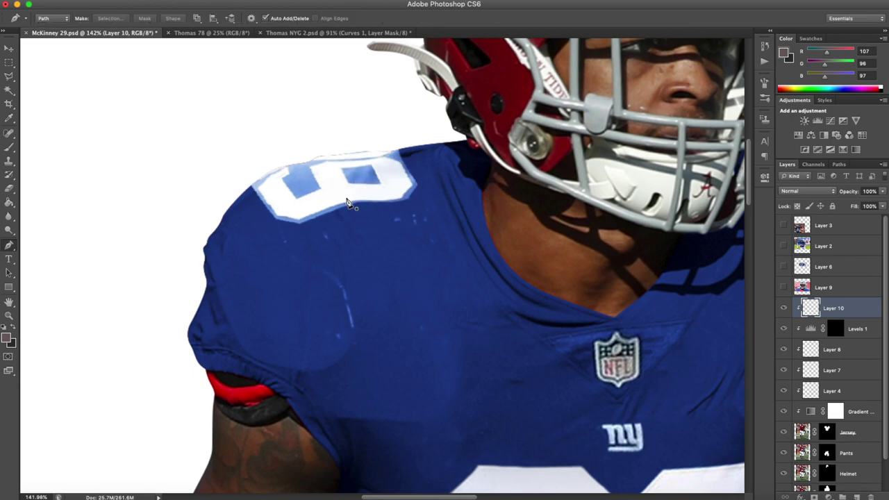
# Erase the light blue fringe along the outer edges of the shoulder 9.
pyautogui.scroll(-4, 354, 181)
pyautogui.scroll(-2, 365, 157)
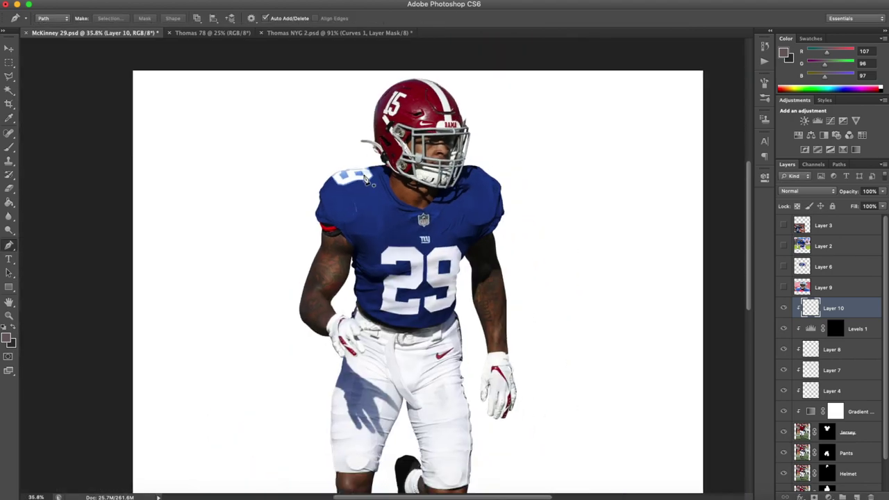
pyautogui.scroll(7, 213, 224)
pyautogui.click(9, 189)
pyautogui.scroll(4, 195, 192)
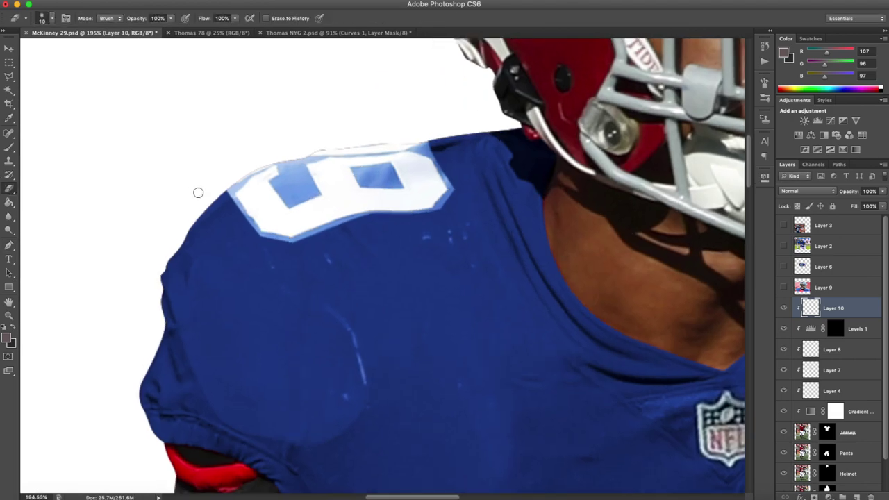
pyautogui.moveTo(233, 179); pyautogui.dragTo(248, 196)
pyautogui.moveTo(269, 227)
pyautogui.mouseDown()
pyautogui.moveTo(289, 258)
pyautogui.moveTo(266, 220)
pyautogui.moveTo(304, 269)
pyautogui.moveTo(298, 261)
pyautogui.moveTo(355, 277)
pyautogui.moveTo(313, 268)
pyautogui.moveTo(359, 277)
pyautogui.moveTo(417, 256)
pyautogui.mouseUp()
pyautogui.hscroll(3, 417, 255)
pyautogui.moveTo(417, 255)
pyautogui.mouseDown()
pyautogui.moveTo(530, 224)
pyautogui.moveTo(475, 155)
pyautogui.mouseUp()
pyautogui.scroll(3, 530, 225)
pyautogui.scroll(2, 558, 246)
pyautogui.moveTo(239, 291)
pyautogui.mouseDown()
pyautogui.moveTo(318, 265)
pyautogui.moveTo(348, 330)
pyautogui.moveTo(448, 246)
pyautogui.mouseUp()
# Erase the light blue areas inside the openings of the shoulder 9 with an 8 px eraser.
pyautogui.scroll(1, 449, 246)
pyautogui.press(']')
pyautogui.press(']')
pyautogui.press(']')
pyautogui.press(']')
pyautogui.press(']')
pyautogui.moveTo(305, 243)
pyautogui.mouseDown()
pyautogui.moveTo(366, 305)
pyautogui.moveTo(326, 291)
pyautogui.mouseUp()
pyautogui.moveTo(473, 246); pyautogui.dragTo(554, 251)
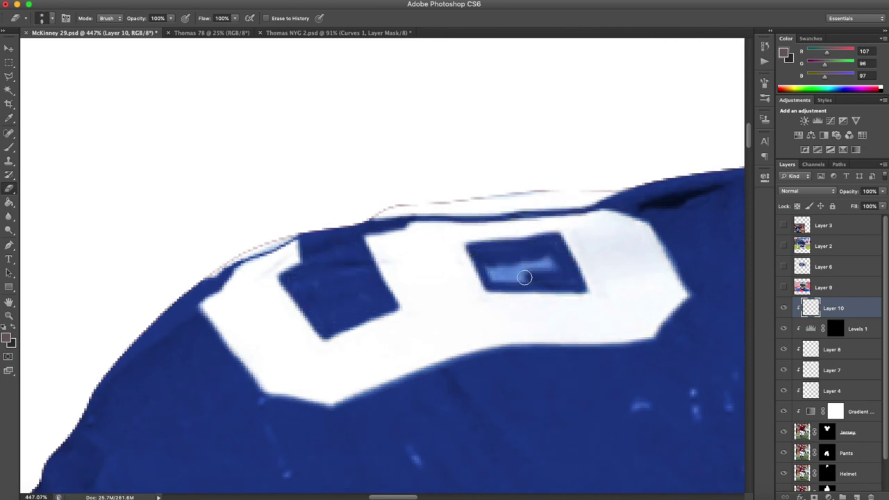
# Shade the shoulder 9 using the Burn tool on Highlights at 21% exposure with a 125 px brush.
pyautogui.scroll(-20, 462, 193)
pyautogui.scroll(4, 336, 114)
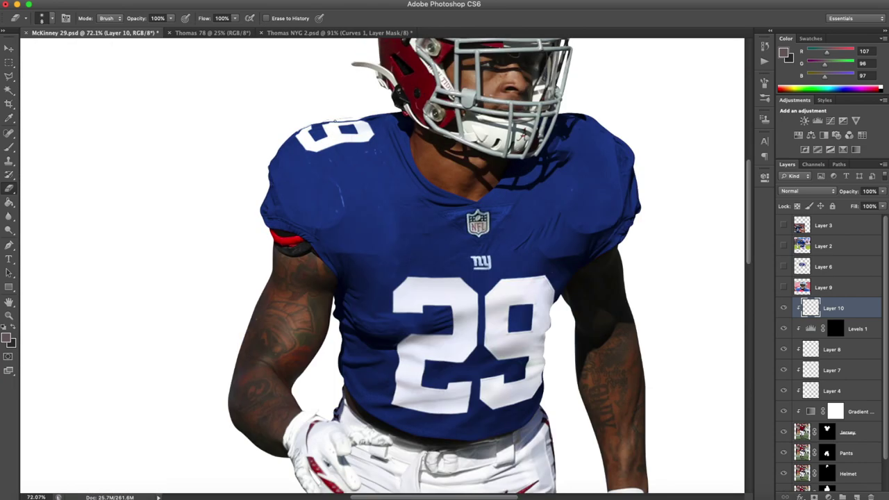
pyautogui.scroll(3, 335, 119)
pyautogui.scroll(1, 194, 139)
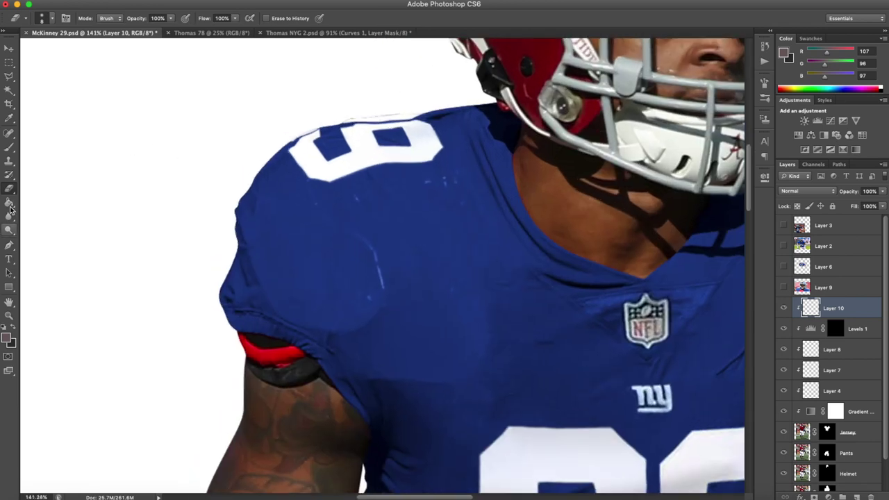
pyautogui.moveTo(11, 232); pyautogui.dragTo(54, 238)
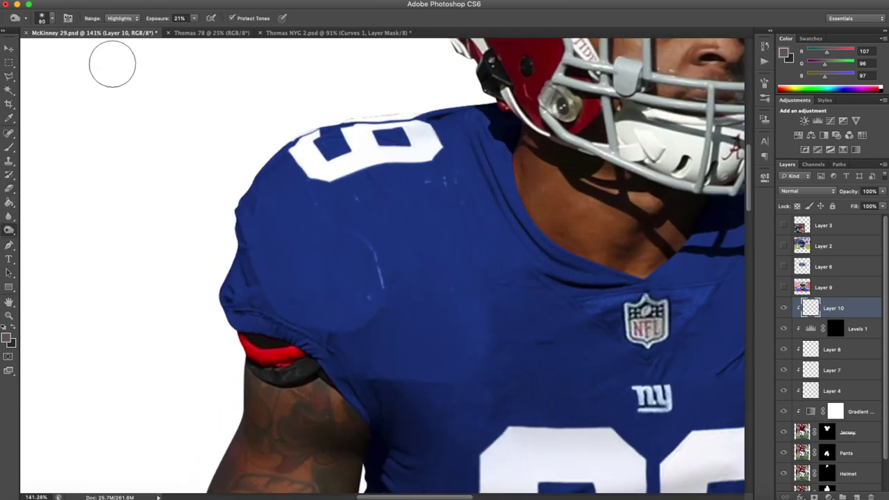
pyautogui.press(']')
pyautogui.press(']')
pyautogui.press(']')
pyautogui.moveTo(390, 164)
pyautogui.mouseDown()
pyautogui.moveTo(498, 156)
pyautogui.moveTo(359, 167)
pyautogui.moveTo(304, 200)
pyautogui.moveTo(382, 204)
pyautogui.moveTo(428, 168)
pyautogui.mouseUp()
pyautogui.press('super+z')
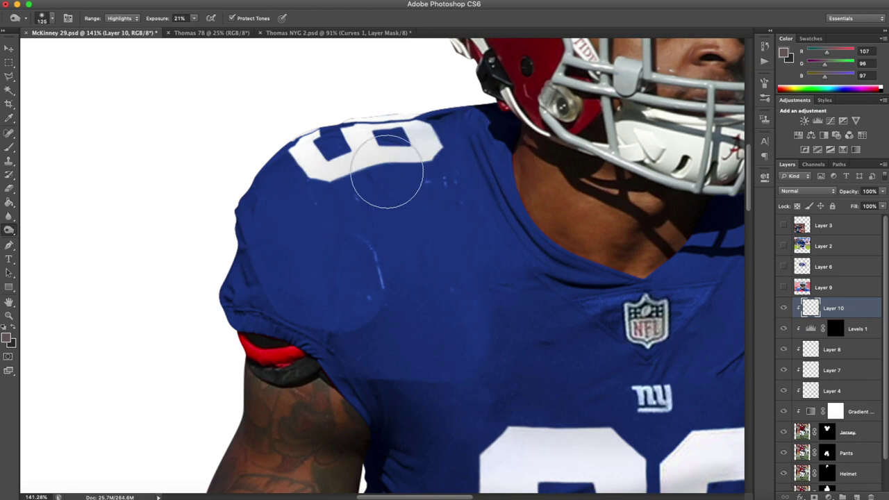
pyautogui.scroll(-10, 387, 172)
pyautogui.scroll(8, 419, 147)
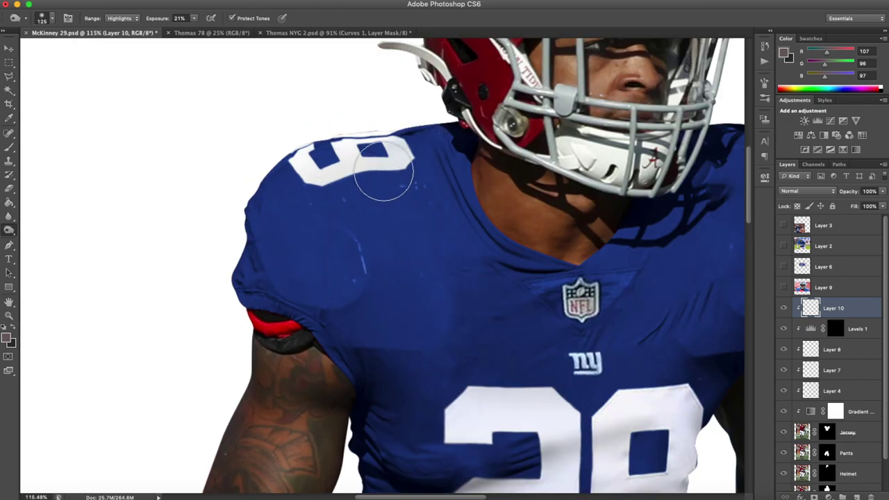
pyautogui.scroll(-6, 383, 172)
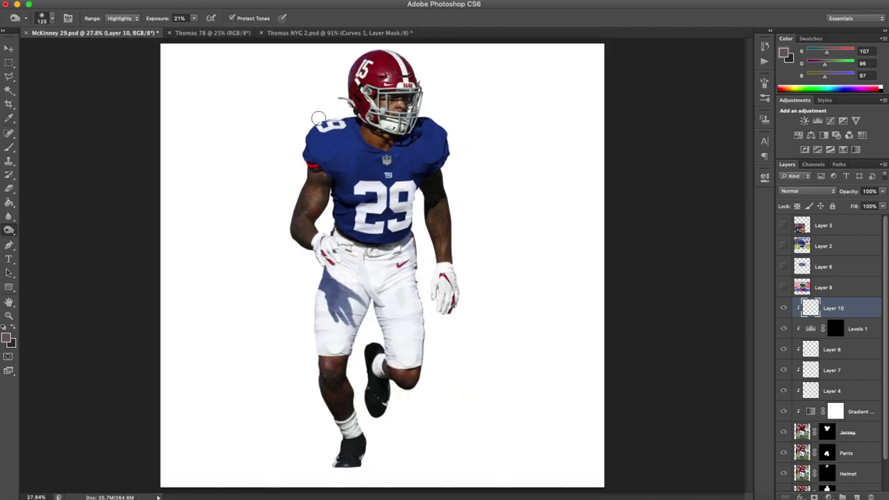
# Check the shoulder numbers in the reference photos on Layer 3 and Layer 2.
pyautogui.click(785, 226)
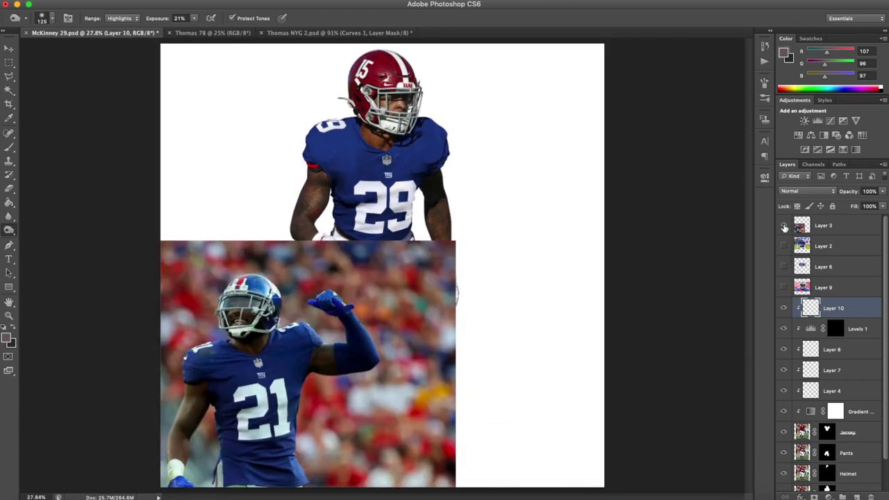
pyautogui.click(784, 226)
pyautogui.click(784, 246)
pyautogui.click(784, 245)
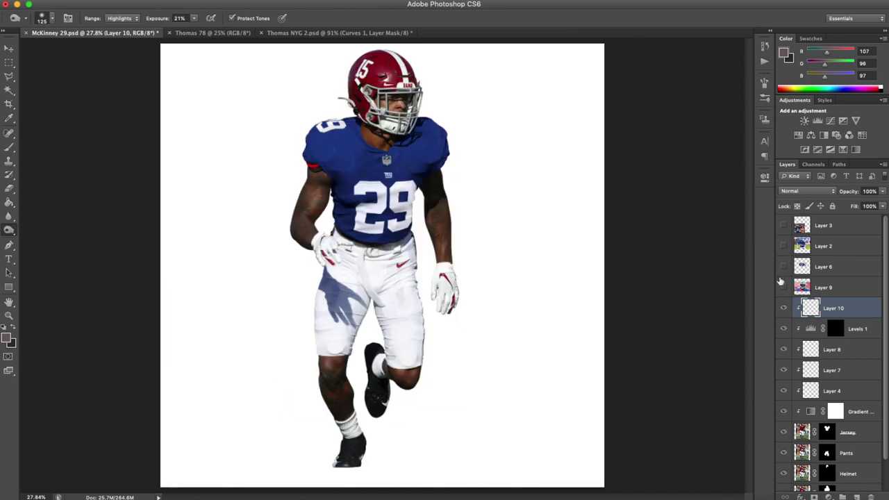
# Show Layer 9 and trace a Pen path around the number 2 on the reference player's shoulder.
pyautogui.click(784, 288)
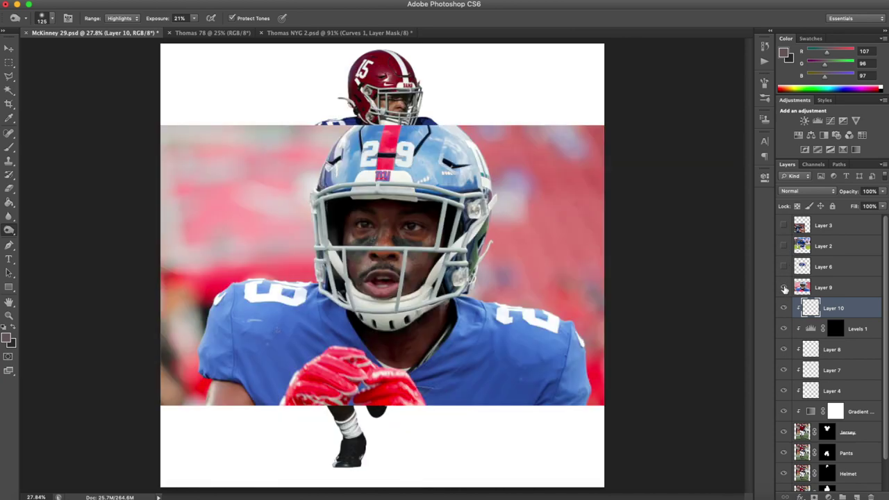
pyautogui.scroll(5, 570, 229)
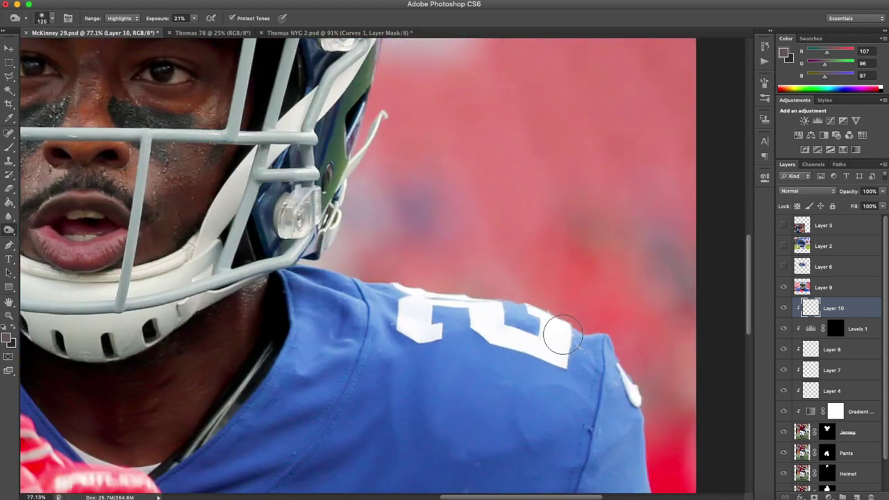
pyautogui.click(8, 245)
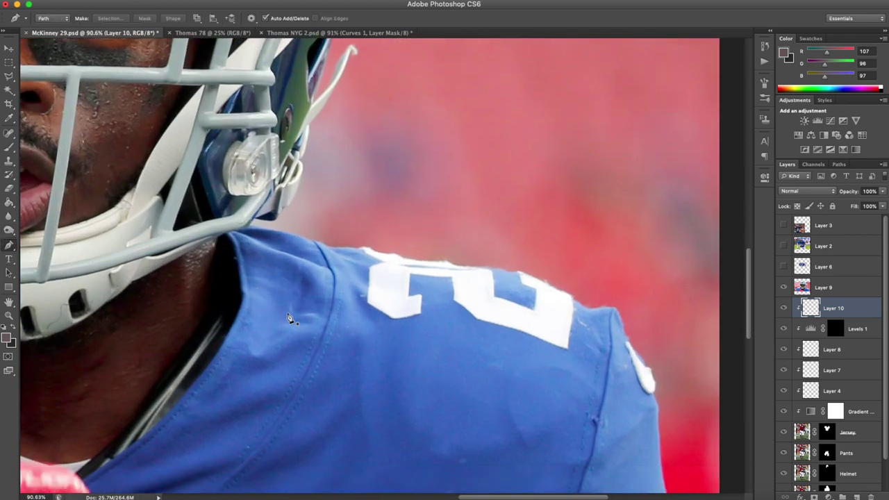
pyautogui.scroll(3, 364, 148)
pyautogui.click(352, 109)
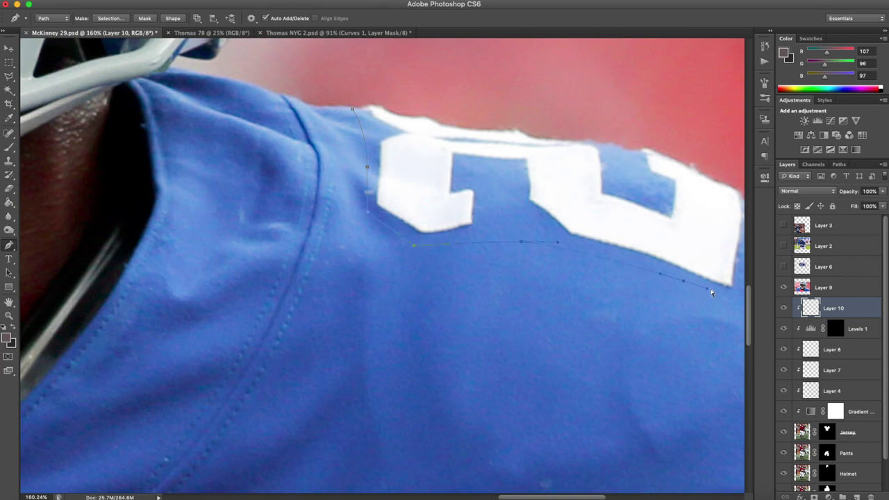
pyautogui.hscroll(3, 710, 292)
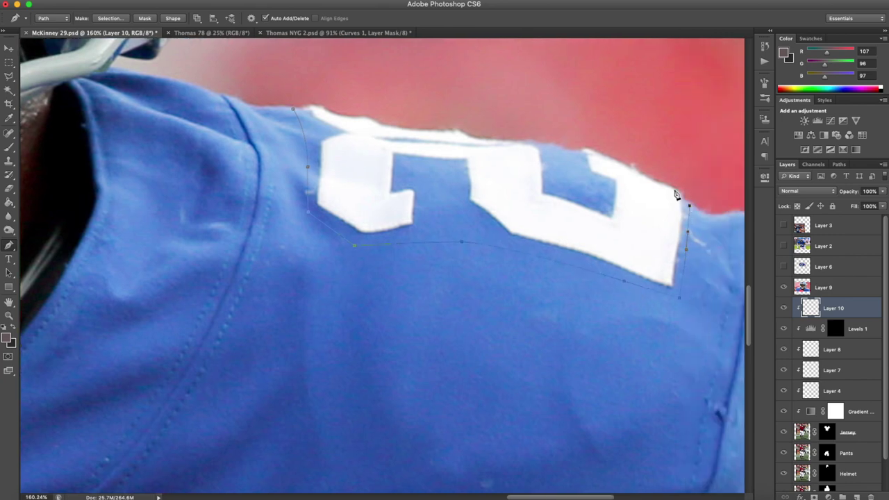
pyautogui.moveTo(577, 152); pyautogui.dragTo(561, 152)
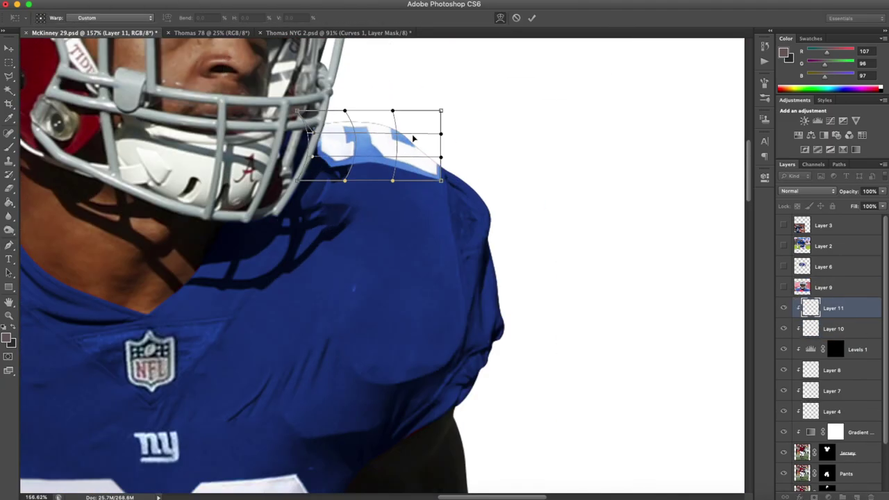
# Apply the warp to the shoulder 2 on Layer 11 and adjust its placement slightly with Free Transform.
pyautogui.press('Return')
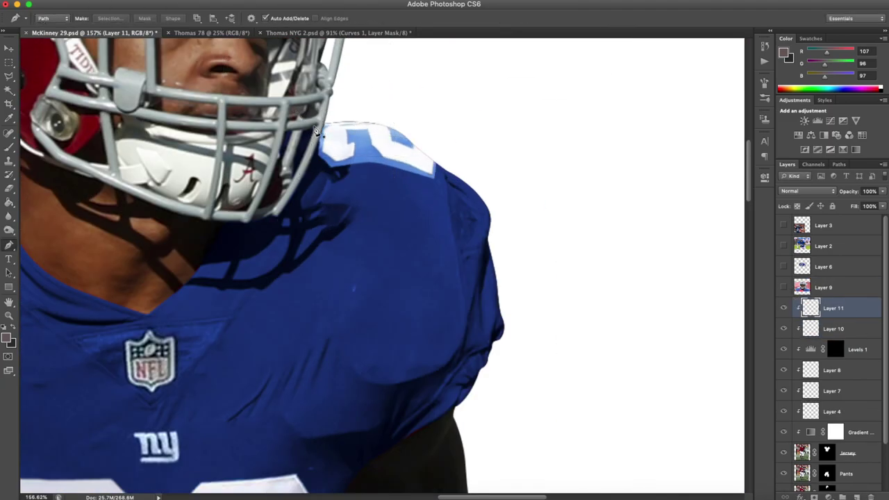
pyautogui.press('e')
pyautogui.scroll(2, 291, 143)
pyautogui.press('super+t')
pyautogui.scroll(-2, 413, 136)
pyautogui.scroll(2, 413, 135)
pyautogui.moveTo(404, 160); pyautogui.dragTo(411, 162)
pyautogui.press('Return')
# Erase the light blue fringe around and between the strokes of the shoulder 2.
pyautogui.scroll(2, 250, 143)
pyautogui.moveTo(327, 166)
pyautogui.mouseDown()
pyautogui.moveTo(482, 182)
pyautogui.moveTo(558, 203)
pyautogui.mouseUp()
pyautogui.moveTo(396, 122); pyautogui.dragTo(357, 143)
pyautogui.moveTo(337, 111); pyautogui.dragTo(382, 105)
pyautogui.moveTo(434, 100); pyautogui.dragTo(470, 113)
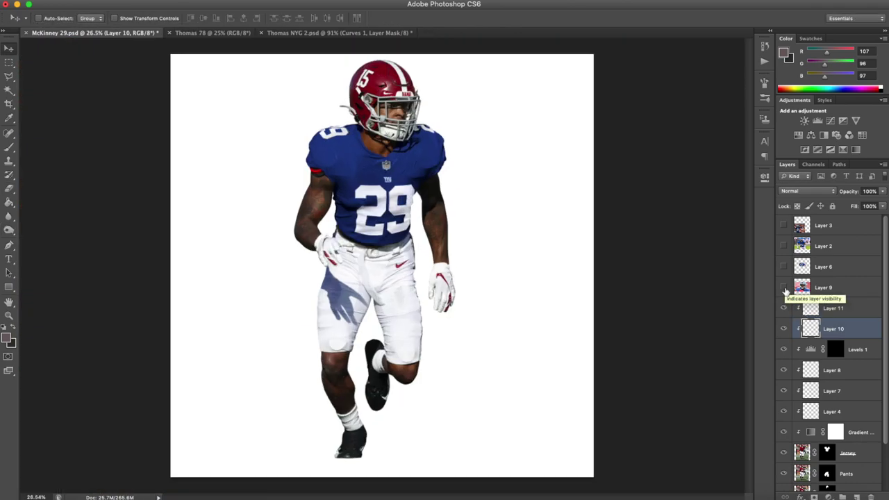
# Compare the finished shoulder numbers with the reference photo on Layer 9.
pyautogui.click(784, 288)
pyautogui.click(785, 287)
pyautogui.click(784, 288)
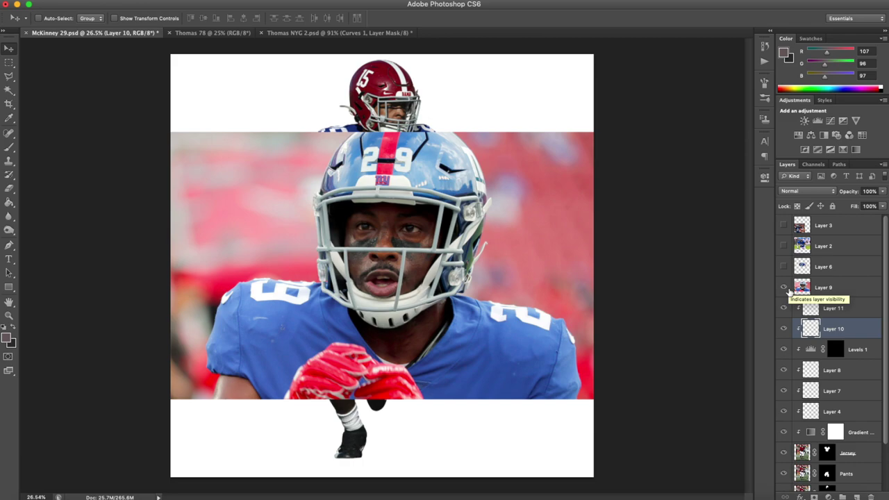
pyautogui.click(785, 288)
# Show Layer 2 and trace a Pen path around the white swoosh on the reference player's sleeve.
pyautogui.click(784, 246)
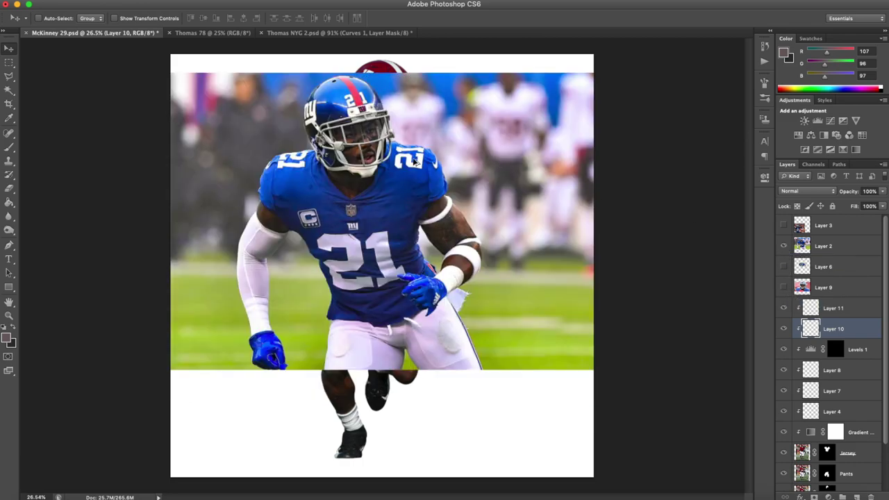
pyautogui.scroll(10, 419, 162)
pyautogui.scroll(-1, 464, 153)
pyautogui.scroll(6, 466, 152)
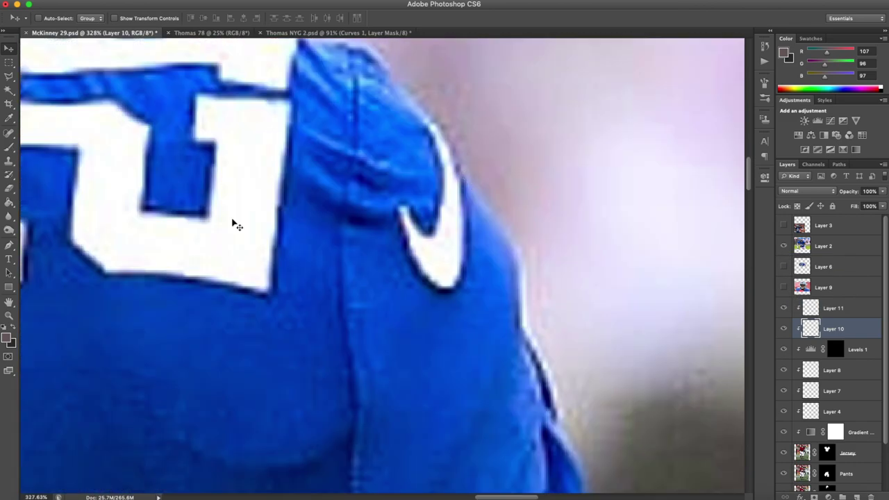
pyautogui.click(9, 245)
pyautogui.scroll(5, 394, 187)
pyautogui.scroll(-5, 516, 129)
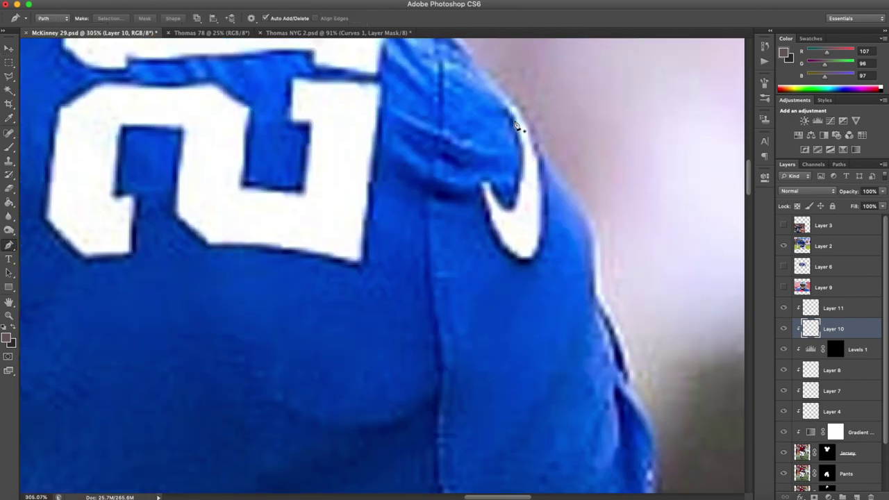
pyautogui.click(509, 109)
pyautogui.moveTo(519, 212); pyautogui.dragTo(509, 223)
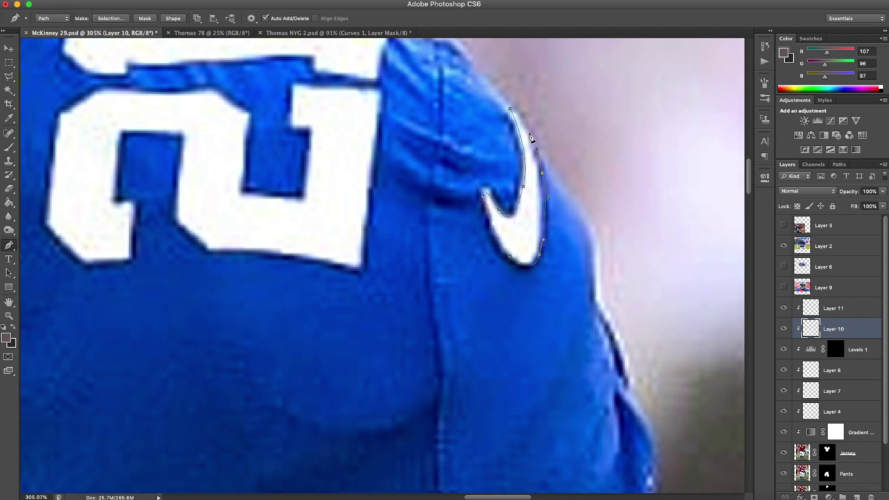
# Convert the swoosh path into a selection and copy that area of Layer 2 to a new layer.
pyautogui.rightClick(526, 133)
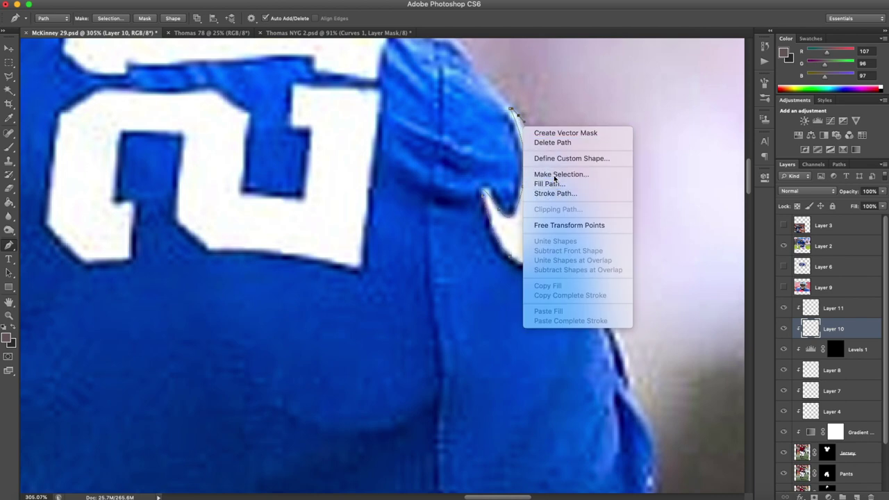
pyautogui.click(556, 175)
pyautogui.press('Return')
pyautogui.press('super+j')
pyautogui.click(531, 171)
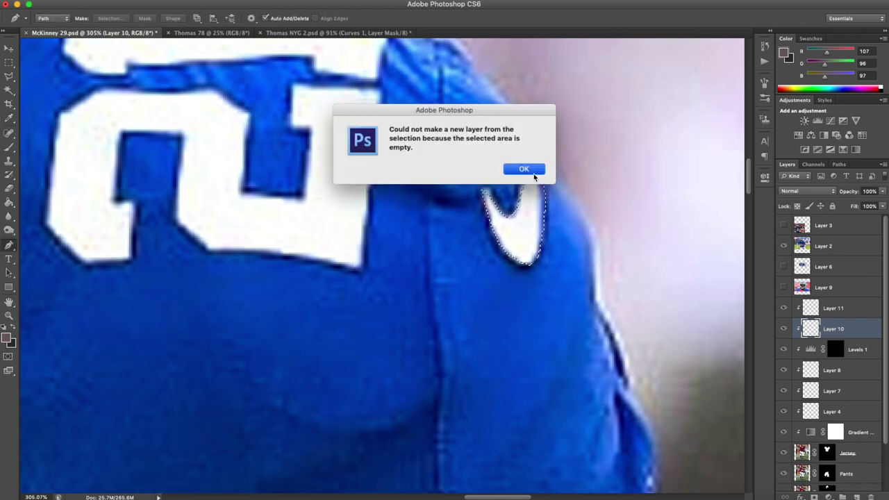
pyautogui.click(532, 170)
pyautogui.click(835, 254)
pyautogui.press('super+j')
# Place the swoosh layer directly above Layer 11, hide Layer 2 and clip the swoosh to the jersey.
pyautogui.moveTo(837, 254); pyautogui.dragTo(832, 314)
pyautogui.click(784, 244)
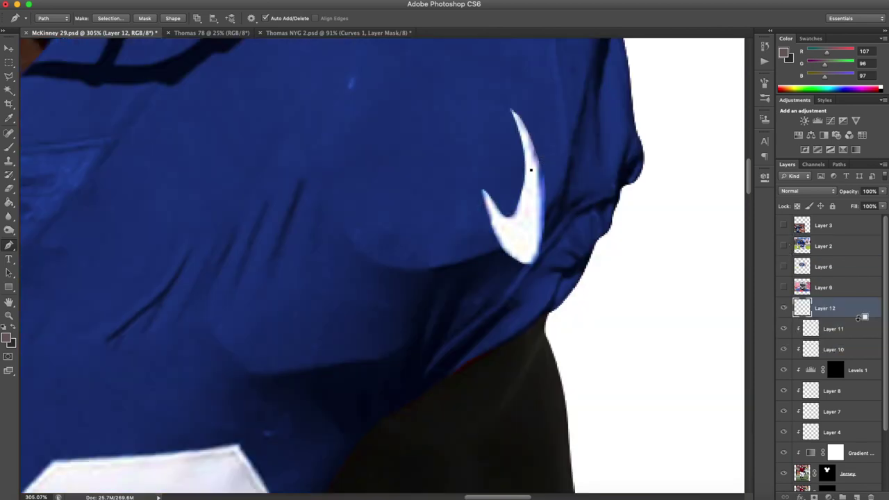
pyautogui.keyDown('alt'); pyautogui.click(863, 317); pyautogui.keyUp('alt')
pyautogui.scroll(-4, 586, 236)
pyautogui.hotkey('ctrl', 't')
pyautogui.press('Return')
pyautogui.scroll(1, 570, 208)
pyautogui.rightClick(567, 218)
pyautogui.click(584, 227)
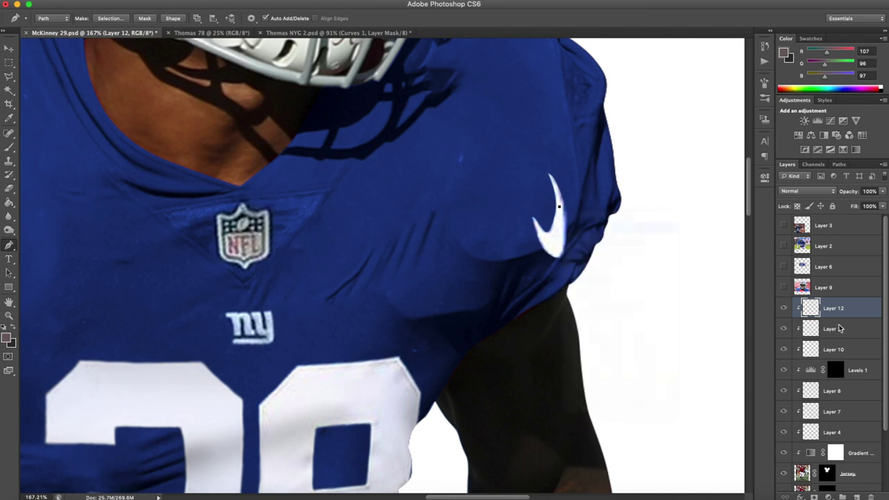
# Flip the swoosh on Layer 12 horizontally and move it across to the opposite sleeve, below the shoulder 9.
pyautogui.click(8, 48)
pyautogui.hotkey('ctrl', '0')
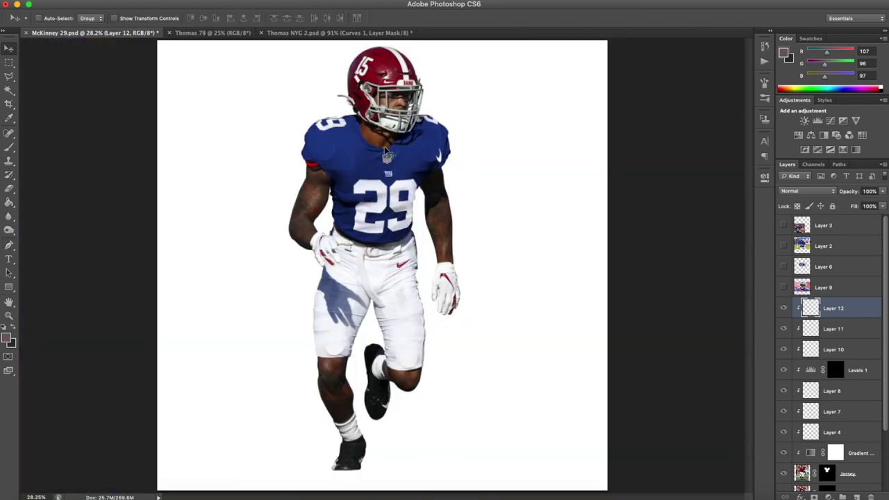
pyautogui.scroll(4, 441, 147)
pyautogui.hotkey('ctrl', 't')
pyautogui.rightClick(436, 170)
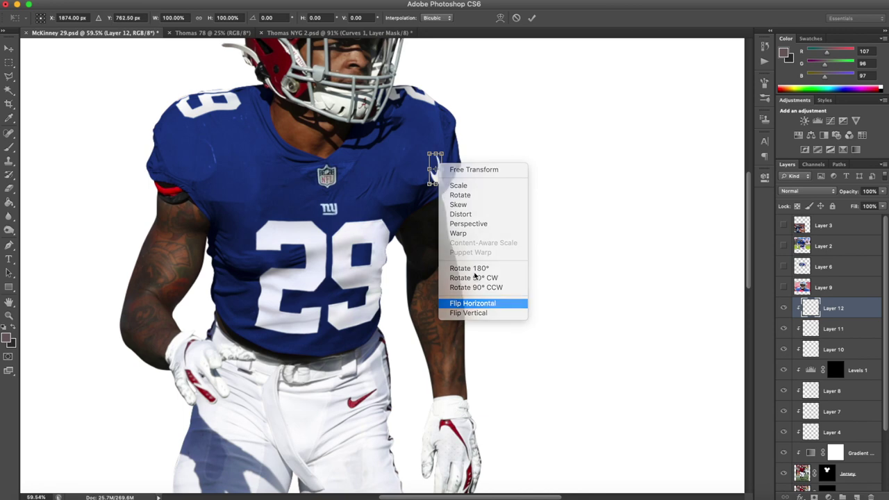
pyautogui.click(490, 303)
pyautogui.scroll(1, 441, 166)
pyautogui.moveTo(436, 160); pyautogui.dragTo(102, 133)
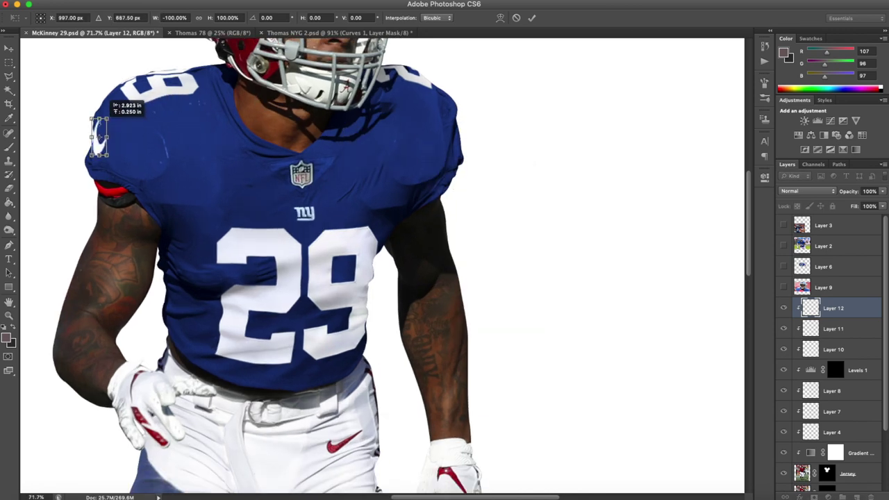
# Scale the flipped swoosh down and fit it against the outer edge of the shoulder beside the 9.
pyautogui.scroll(4, 103, 133)
pyautogui.scroll(1, 214, 127)
pyautogui.moveTo(268, 116); pyautogui.dragTo(245, 116)
pyautogui.moveTo(266, 173); pyautogui.dragTo(256, 110)
pyautogui.press('Return')
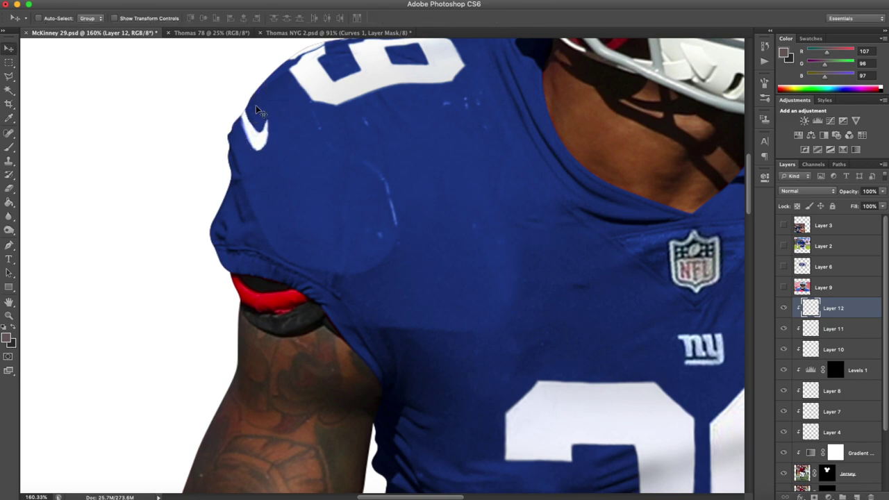
# Move the swoosh slightly upward along the shoulder edge with Free Transform.
pyautogui.scroll(-10, 264, 125)
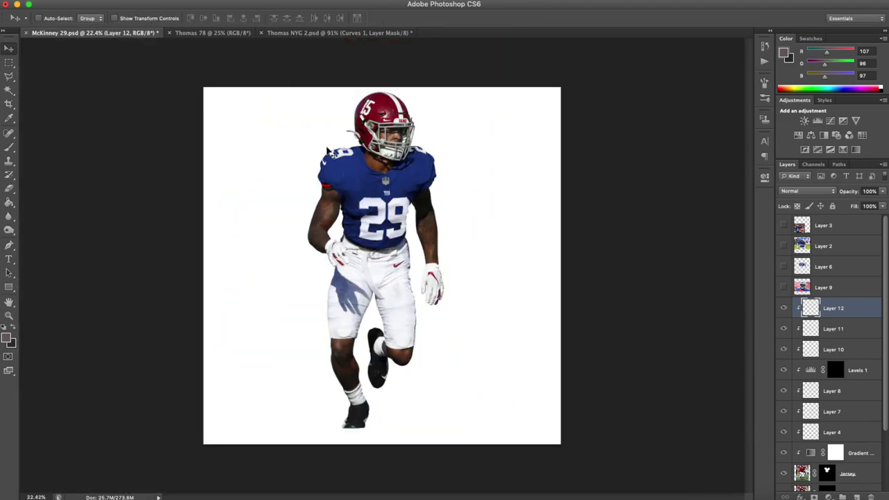
pyautogui.scroll(5, 326, 147)
pyautogui.hotkey('ctrl', 't')
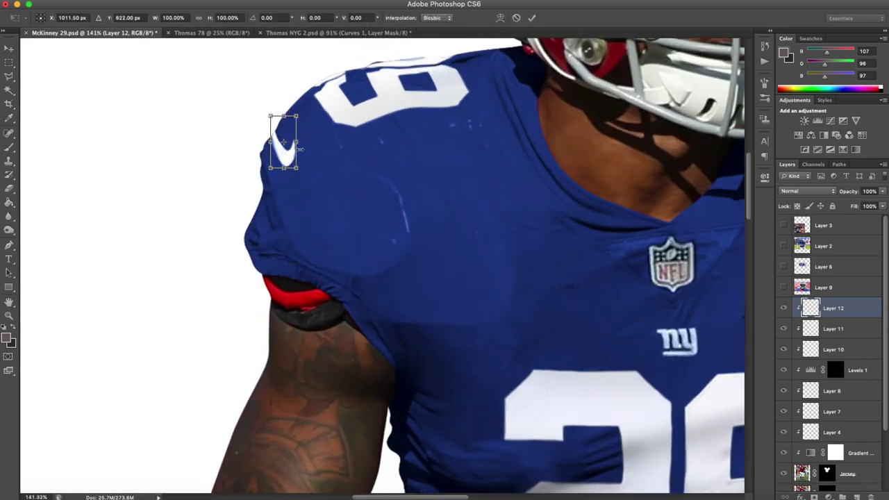
pyautogui.moveTo(300, 144); pyautogui.dragTo(302, 137)
pyautogui.press('Return')
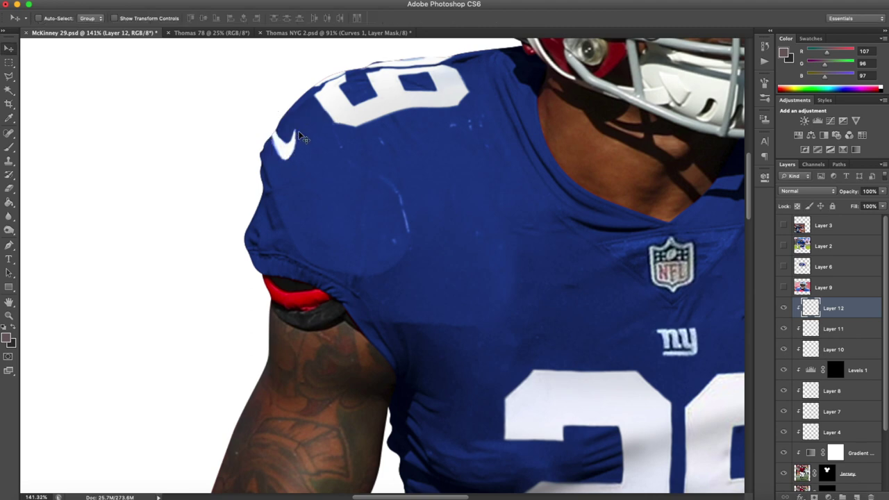
# Erase the light blue fringe around the edges and tip of the shoulder swoosh.
pyautogui.scroll(3, 301, 148)
pyautogui.click(16, 187)
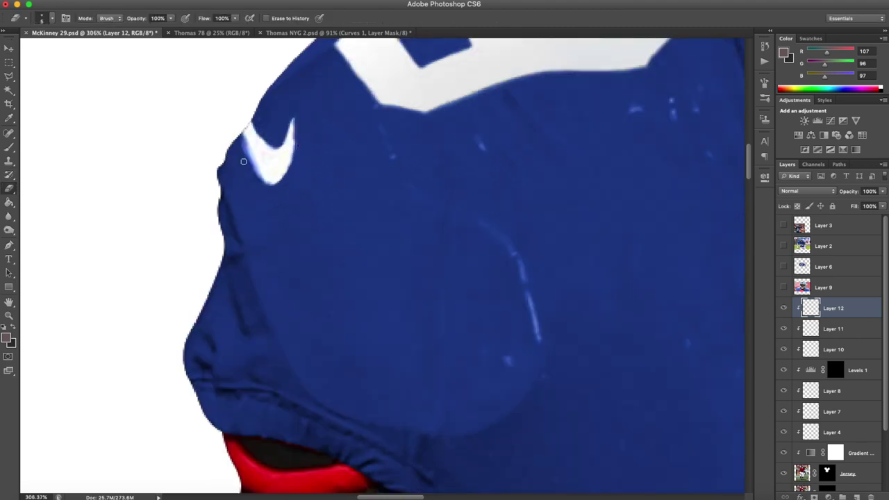
pyautogui.moveTo(237, 132)
pyautogui.mouseDown()
pyautogui.moveTo(263, 179)
pyautogui.moveTo(286, 187)
pyautogui.mouseUp()
pyautogui.moveTo(294, 115); pyautogui.dragTo(292, 177)
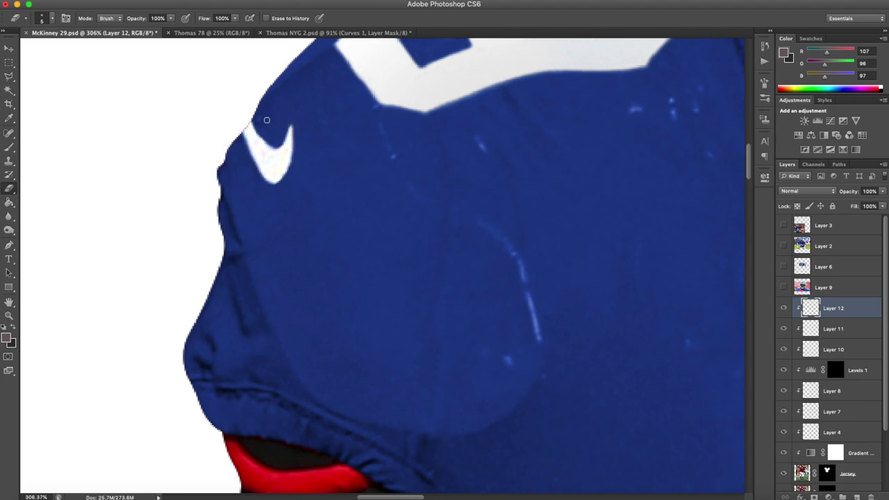
# Examine the opposite shoulder, the chest number and the overall look of the finished jersey.
pyautogui.scroll(-10, 273, 134)
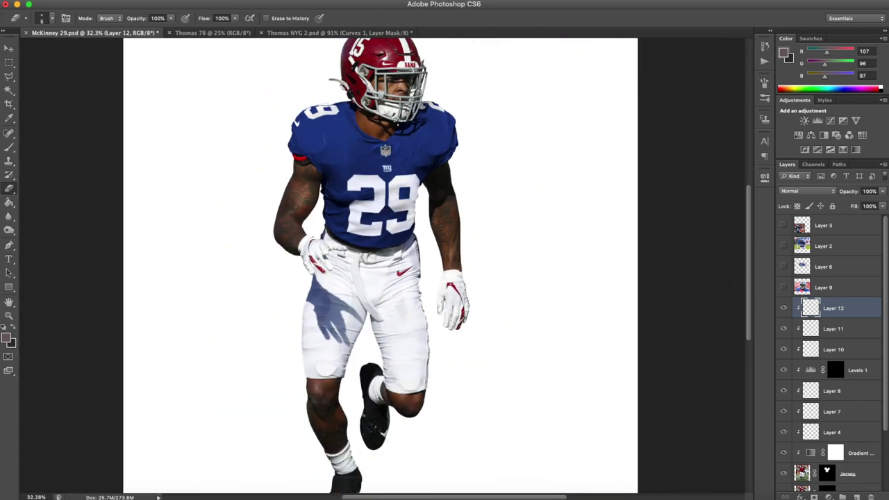
pyautogui.scroll(5, 459, 117)
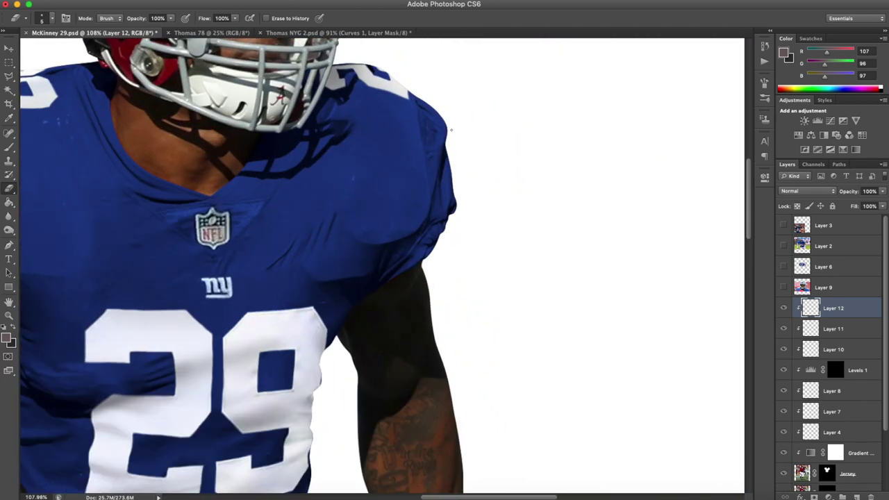
pyautogui.scroll(-1, 445, 118)
pyautogui.scroll(-3, 319, 208)
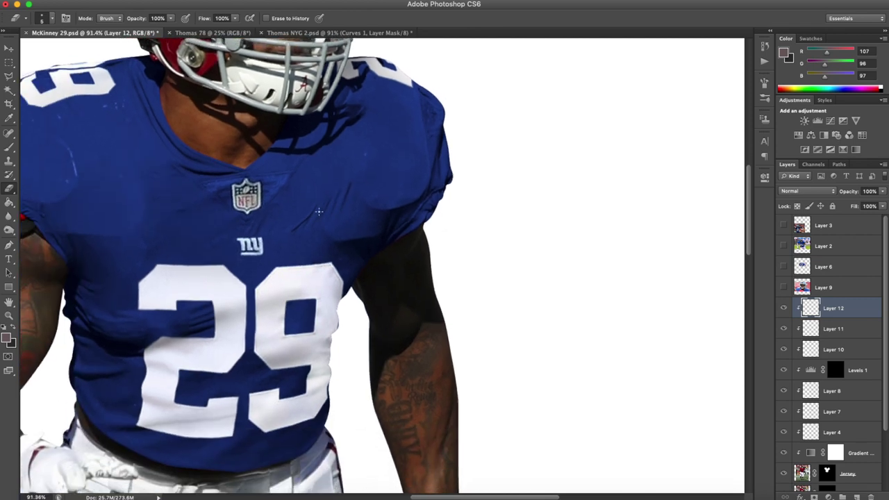
pyautogui.scroll(-1, 319, 211)
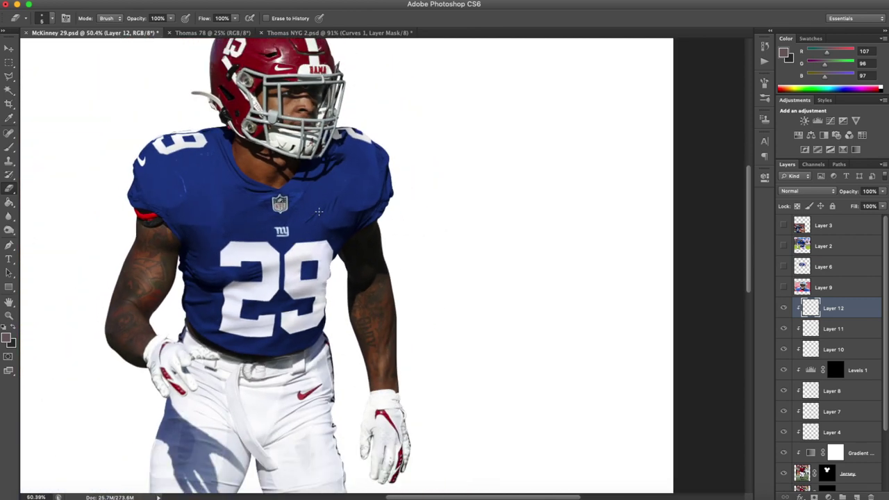
pyautogui.scroll(-3, 227, 152)
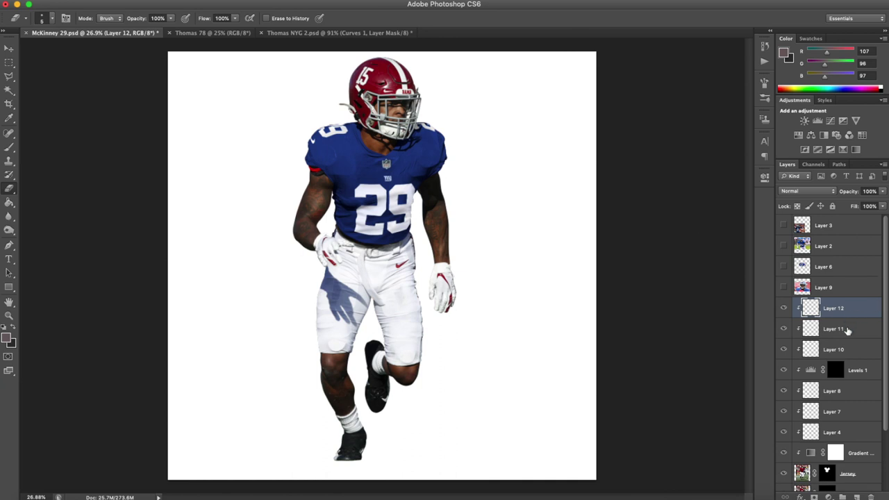
# Group all the jersey layers, from Layer 12 down to the Jersey layer.
pyautogui.keyDown('super'); pyautogui.click(847, 331); pyautogui.keyUp('super')
pyautogui.keyDown('super'); pyautogui.click(855, 354); pyautogui.keyUp('super')
pyautogui.keyDown('super'); pyautogui.click(857, 373); pyautogui.keyUp('super')
pyautogui.scroll(-1, 857, 379)
pyautogui.keyDown('super'); pyautogui.click(856, 377); pyautogui.keyUp('super')
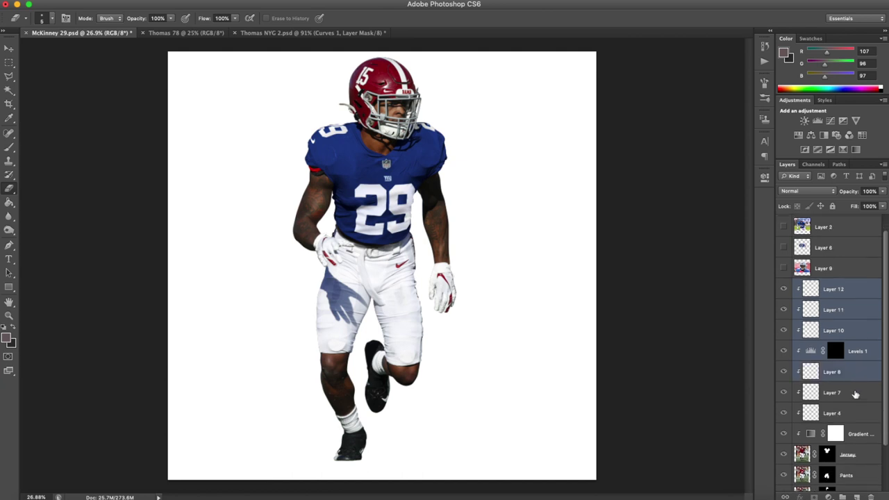
pyautogui.keyDown('shift'); pyautogui.click(856, 393); pyautogui.keyUp('shift')
pyautogui.keyDown('shift'); pyautogui.click(851, 415); pyautogui.keyUp('shift')
pyautogui.keyDown('shift'); pyautogui.click(857, 435); pyautogui.keyUp('shift')
pyautogui.keyDown('shift'); pyautogui.click(859, 455); pyautogui.keyUp('shift')
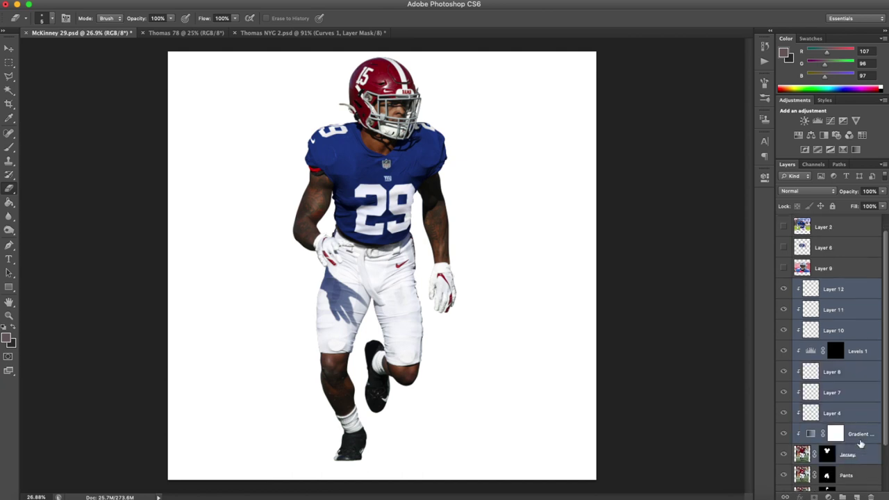
pyautogui.scroll(-1, 845, 346)
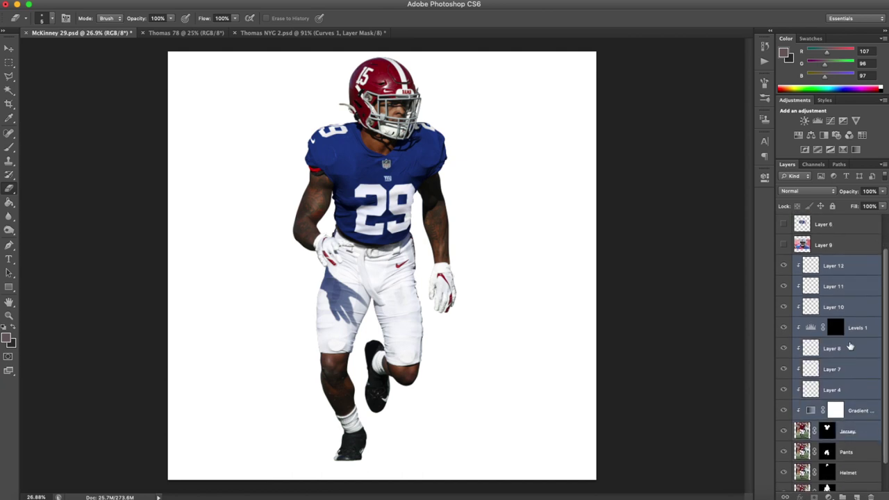
pyautogui.press('super+g')
# Rename the new layer group as Jersey.
pyautogui.doubleClick(819, 305)
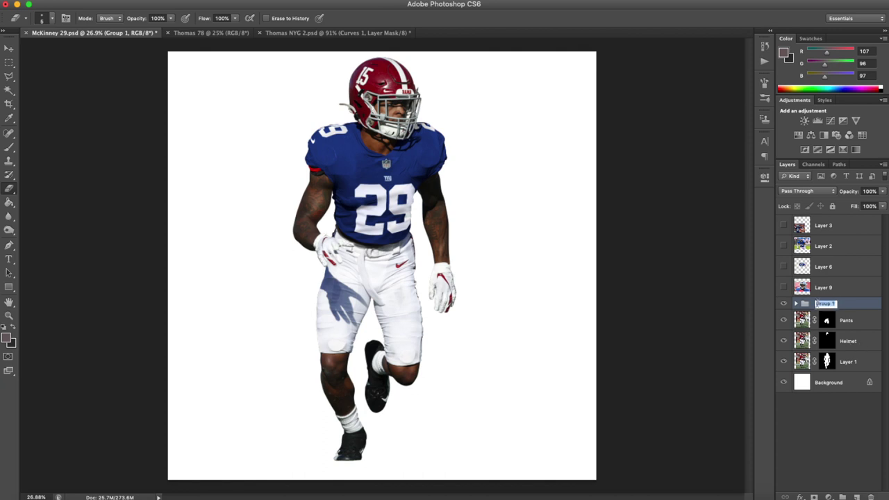
pyautogui.write('Jer')
pyautogui.press('Return')
# Compare the original and recoloured uniform by hiding and showing the Jersey group repeatedly.
pyautogui.click(783, 304)
pyautogui.click(783, 304)
pyautogui.click(784, 305)
pyautogui.click(783, 305)
pyautogui.click(784, 305)
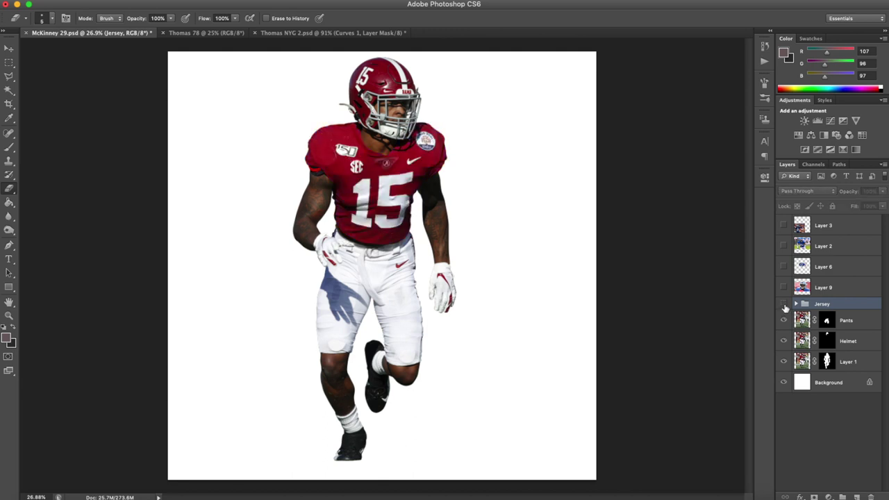
pyautogui.click(784, 304)
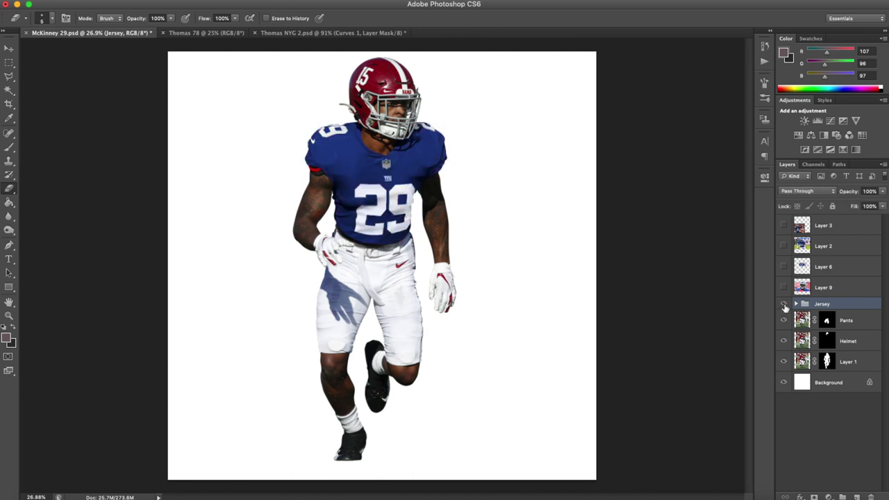
# Select the Pants layer and examine the side stripes, waistband and swoosh on the pants.
pyautogui.click(864, 322)
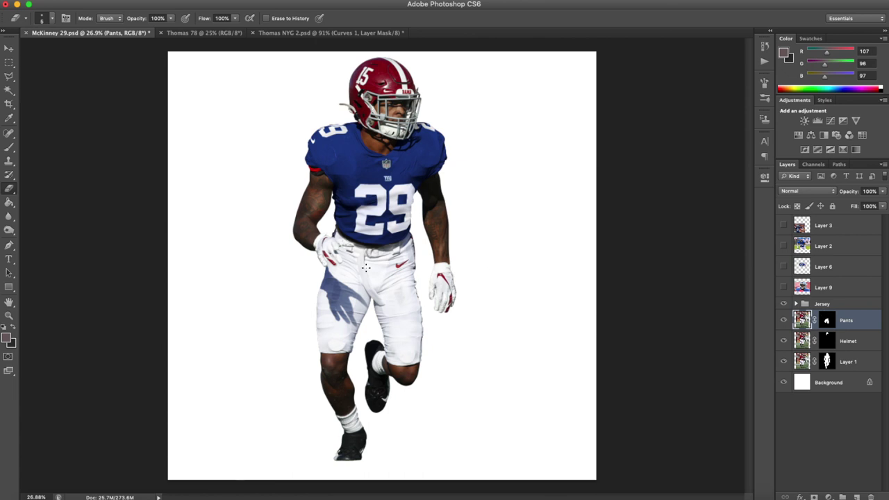
pyautogui.scroll(5, 365, 267)
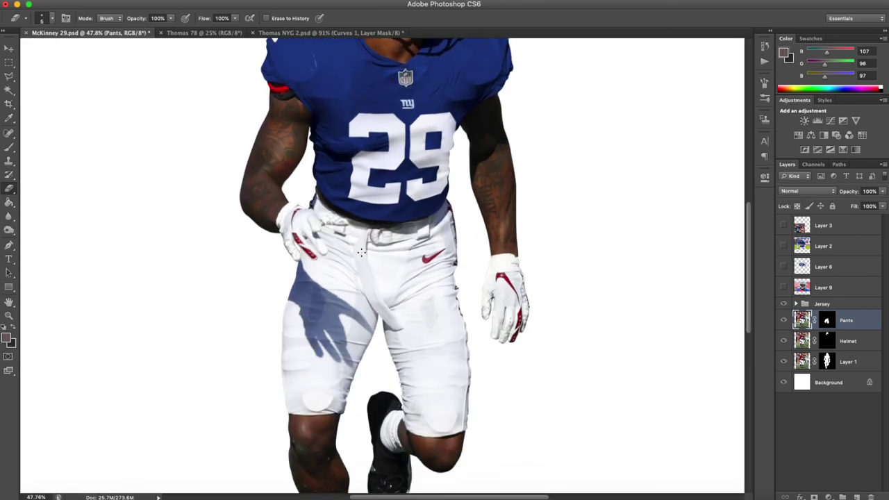
pyautogui.scroll(-1, 361, 252)
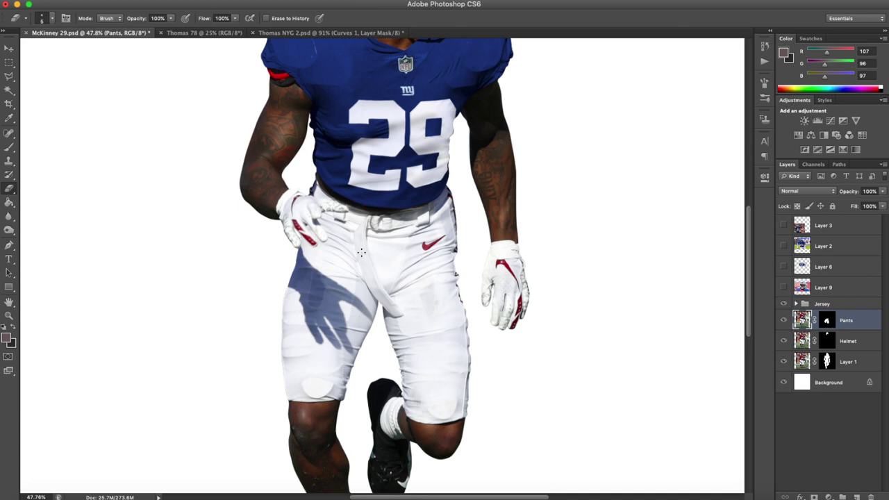
pyautogui.scroll(7, 448, 163)
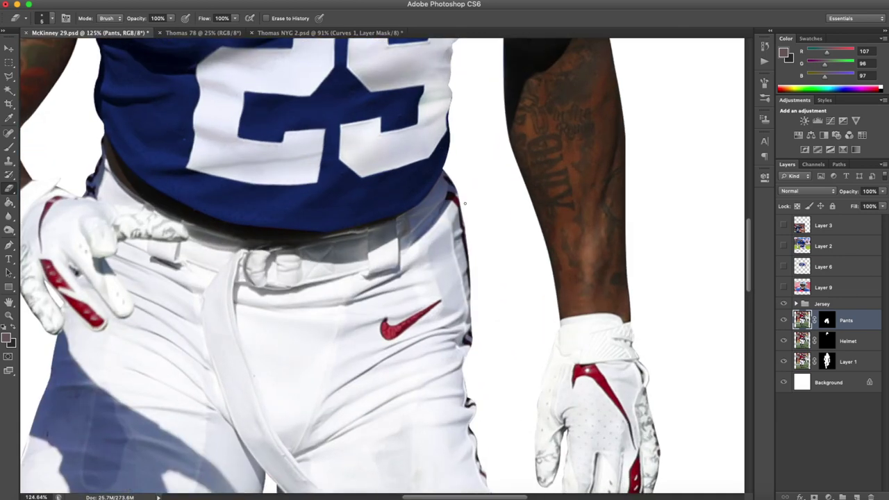
pyautogui.scroll(-5, 448, 182)
pyautogui.scroll(-4, 400, 279)
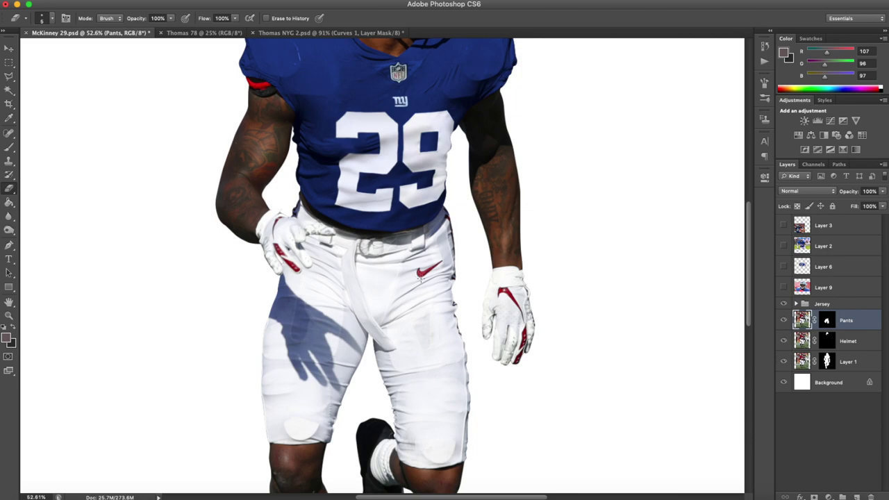
pyautogui.scroll(12, 355, 229)
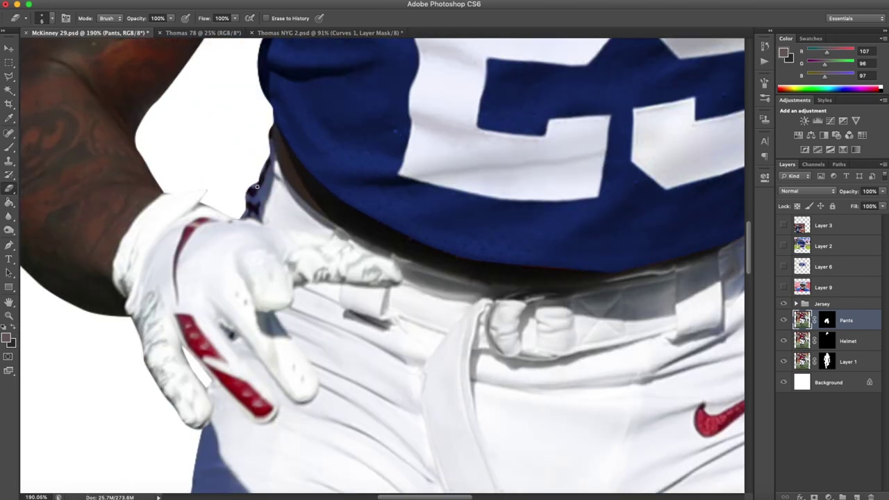
pyautogui.scroll(2, 256, 217)
pyautogui.scroll(-6, 280, 256)
pyautogui.scroll(-2, 502, 266)
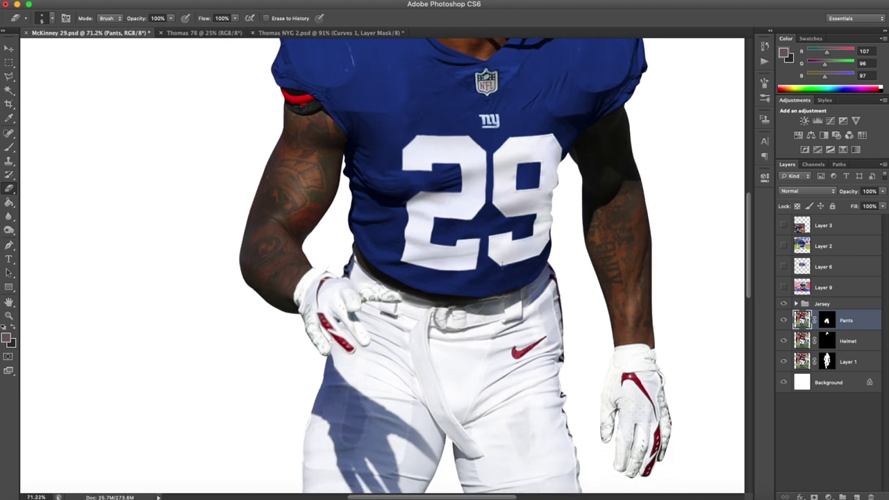
# Examine the swoosh, belt area and leg edges of the pants at different magnifications.
pyautogui.scroll(-2, 501, 264)
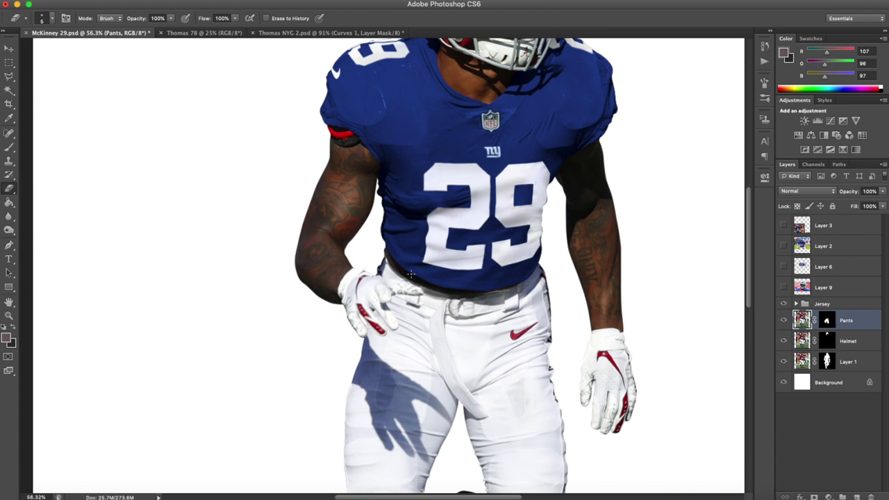
pyautogui.scroll(5, 569, 308)
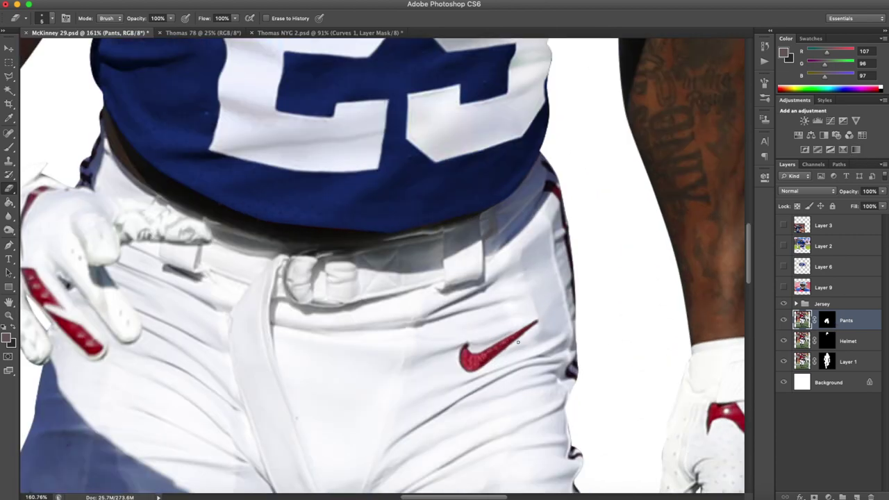
pyautogui.scroll(-4, 517, 291)
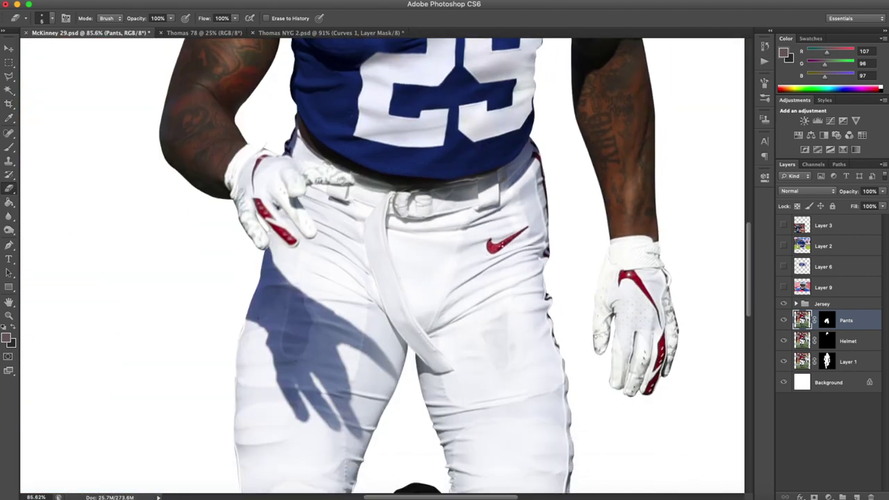
pyautogui.scroll(-1, 528, 180)
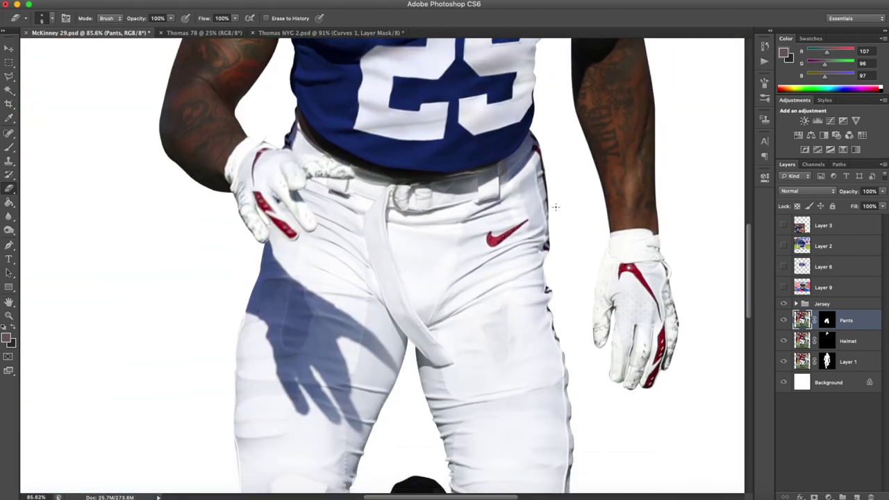
pyautogui.scroll(-2, 556, 350)
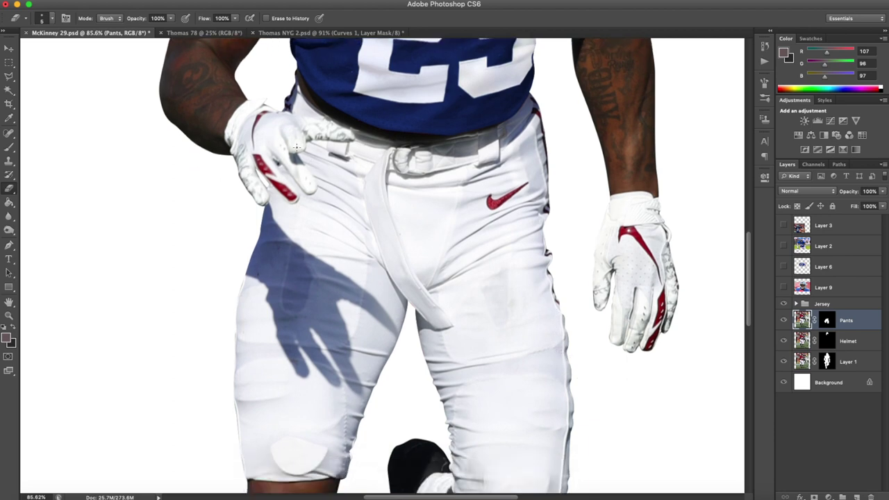
pyautogui.scroll(3, 296, 146)
pyautogui.scroll(-2, 301, 159)
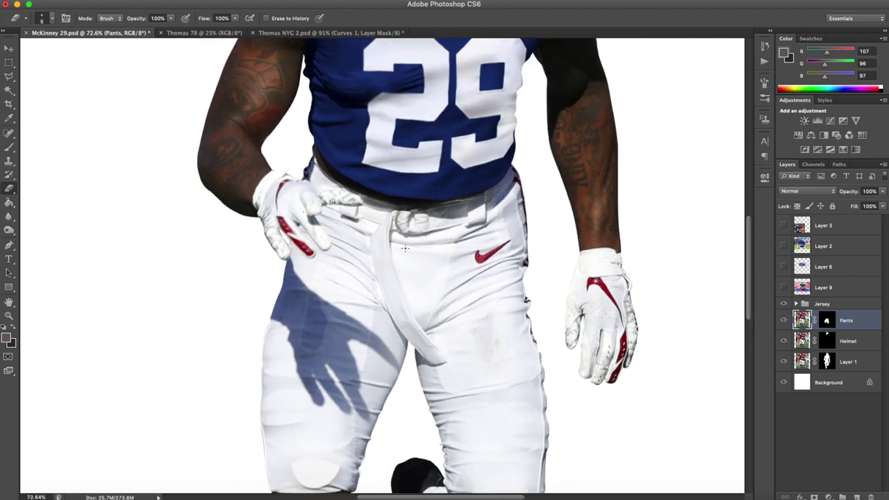
pyautogui.scroll(1, 502, 251)
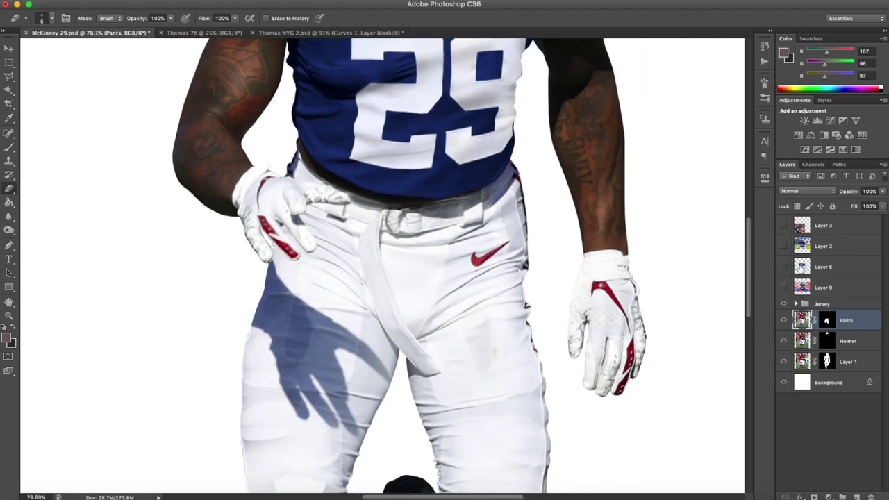
# Add a Hue/Saturation adjustment clipped to the Pants layer and set its hue to -135.
pyautogui.click(799, 135)
pyautogui.keyDown('alt'); pyautogui.click(855, 329); pyautogui.keyUp('alt')
pyautogui.scroll(2, 517, 241)
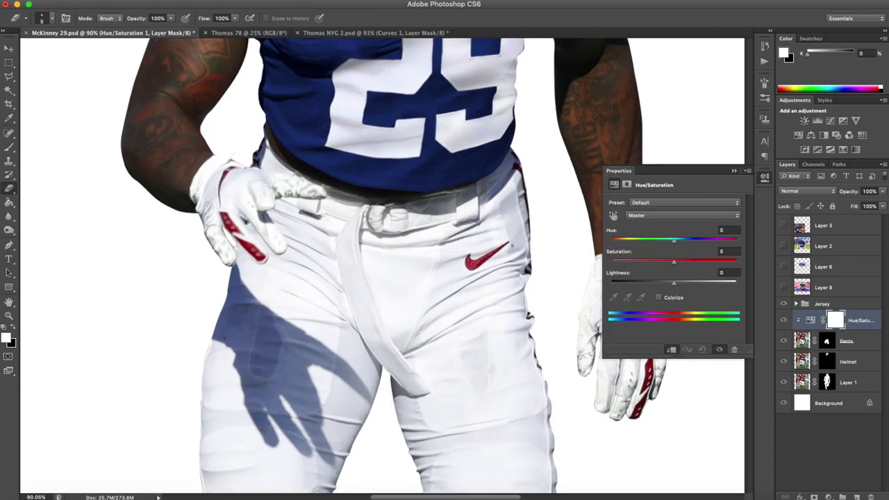
pyautogui.scroll(6, 507, 250)
pyautogui.moveTo(675, 240); pyautogui.dragTo(622, 246)
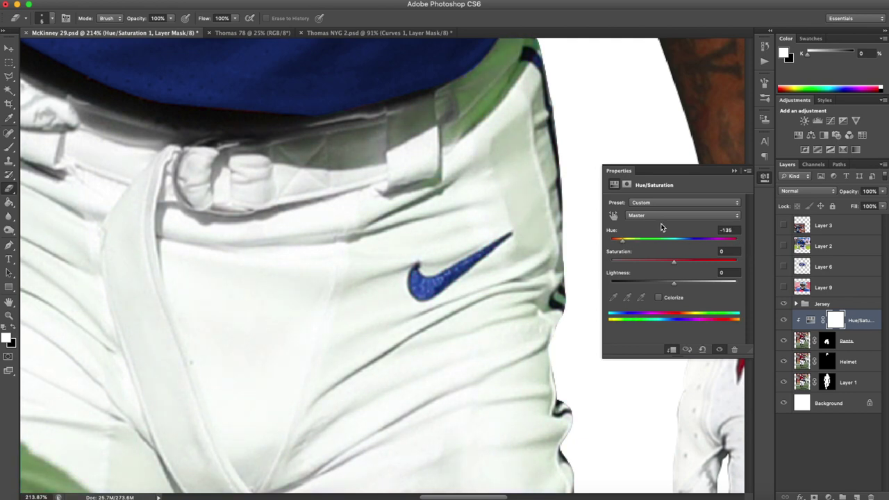
# Invert the Hue/Saturation mask to black and set the Brush opacity to 100%.
pyautogui.click(735, 170)
pyautogui.press('super+i')
pyautogui.click(9, 148)
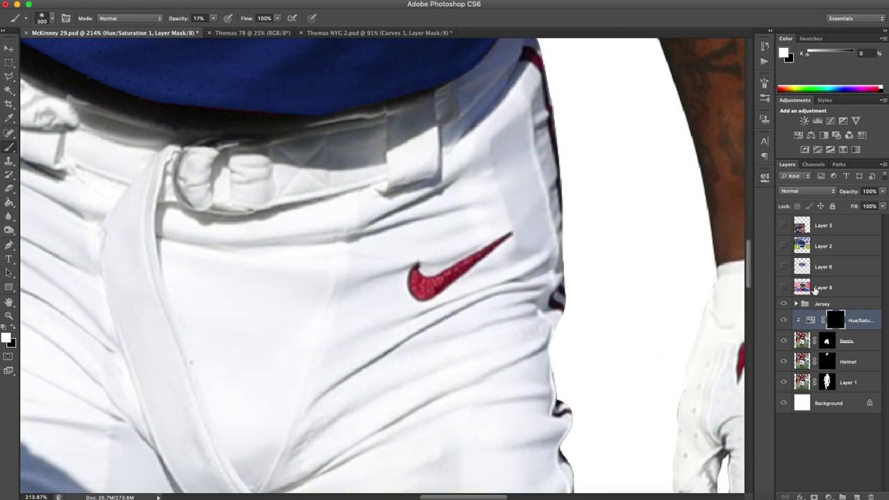
pyautogui.click(214, 18)
pyautogui.moveTo(215, 30); pyautogui.dragTo(259, 30)
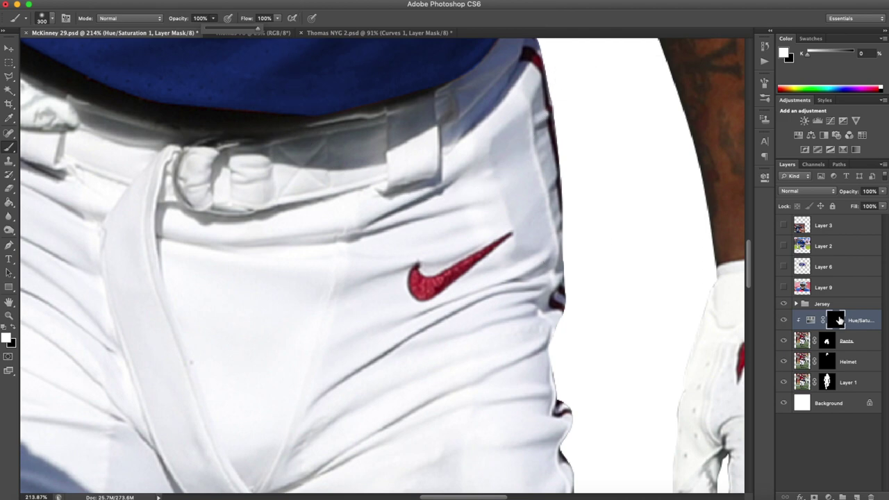
# Paint white over the pants swoosh on the Hue/Saturation mask with a much smaller brush, turning the swoosh blue.
pyautogui.click(811, 321)
pyautogui.scroll(10, 511, 280)
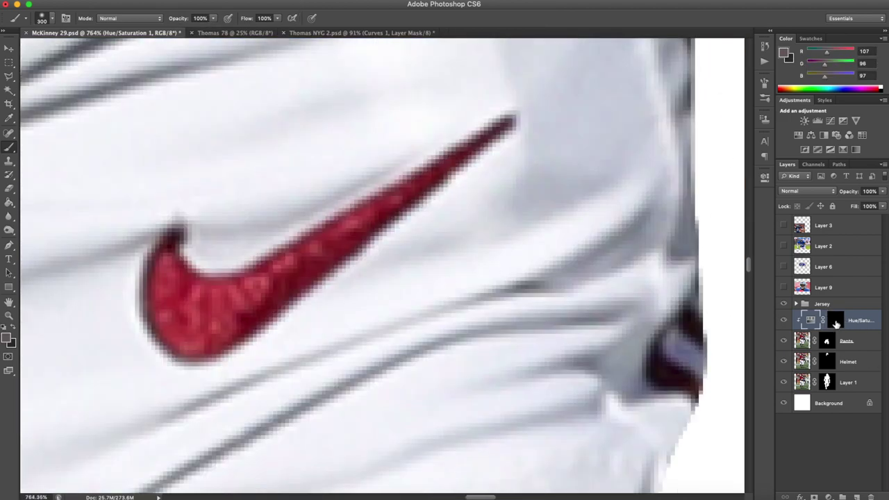
pyautogui.click(836, 321)
pyautogui.scroll(1, 338, 246)
pyautogui.hscroll(-3, 272, 289)
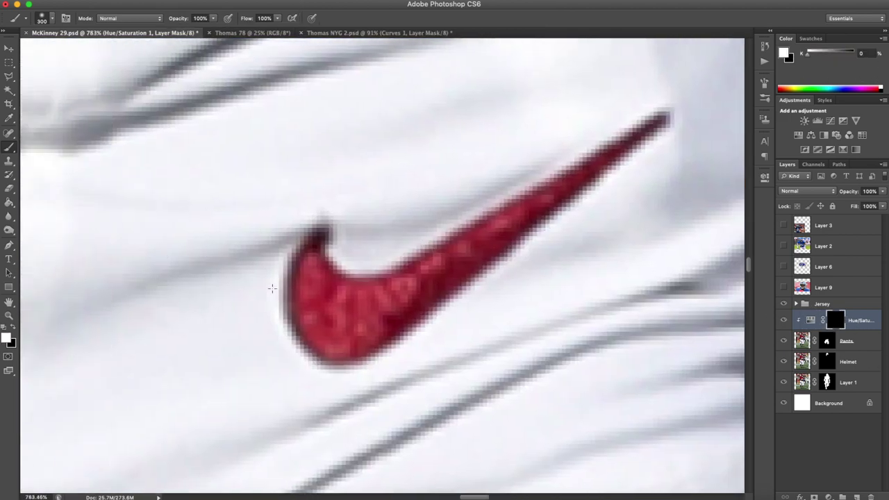
pyautogui.press('[')
pyautogui.press('[')
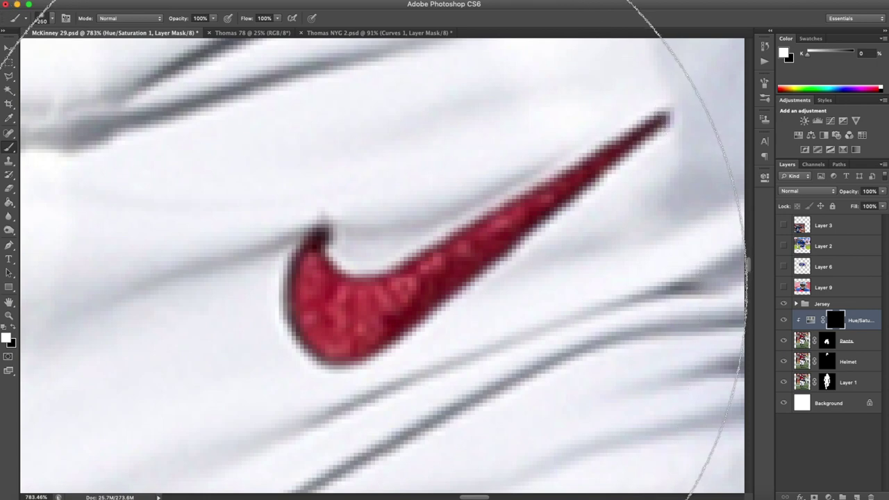
pyautogui.press('[')
pyautogui.press('[')
pyautogui.press('[')
pyautogui.press('[')
pyautogui.press('[')
pyautogui.press('[')
pyautogui.press('[')
pyautogui.press('[')
pyautogui.press('[')
pyautogui.press('[')
pyautogui.press('[')
pyautogui.press('[')
pyautogui.press('[')
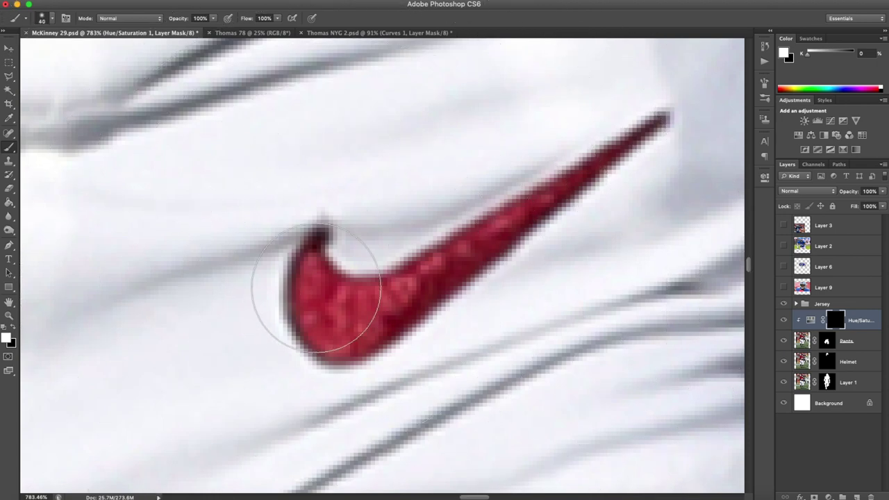
pyautogui.moveTo(309, 307)
pyautogui.mouseDown()
pyautogui.moveTo(317, 238)
pyautogui.moveTo(316, 307)
pyautogui.moveTo(315, 262)
pyautogui.moveTo(336, 292)
pyautogui.moveTo(316, 320)
pyautogui.moveTo(301, 306)
pyautogui.moveTo(342, 345)
pyautogui.moveTo(361, 338)
pyautogui.moveTo(339, 350)
pyautogui.moveTo(408, 314)
pyautogui.moveTo(372, 332)
pyautogui.moveTo(329, 317)
pyautogui.moveTo(345, 295)
pyautogui.moveTo(374, 288)
pyautogui.moveTo(347, 319)
pyautogui.moveTo(462, 259)
pyautogui.moveTo(399, 330)
pyautogui.moveTo(357, 353)
pyautogui.moveTo(389, 290)
pyautogui.moveTo(456, 247)
pyautogui.moveTo(501, 237)
pyautogui.moveTo(630, 134)
pyautogui.moveTo(667, 123)
pyautogui.mouseUp()
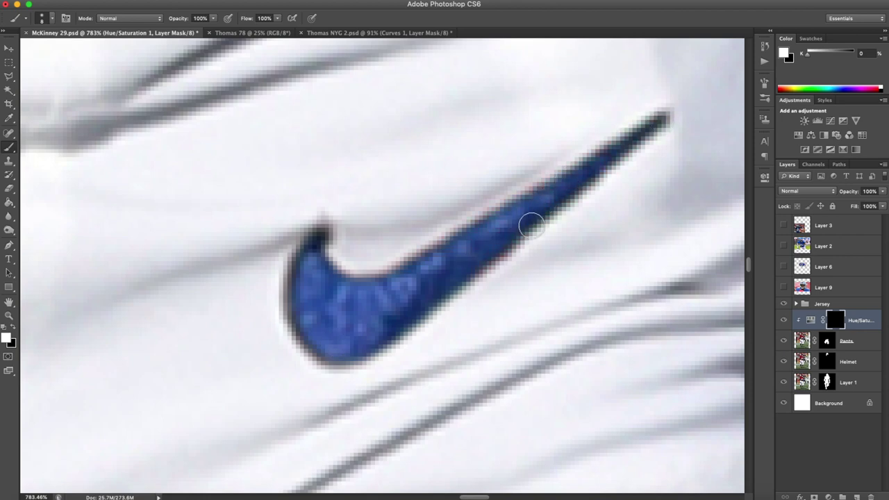
# Refine the swoosh's Hue/Saturation adjustment to saturation +10 and lightness -13, and shift its hue slightly.
pyautogui.scroll(-8, 514, 223)
pyautogui.scroll(-5, 510, 206)
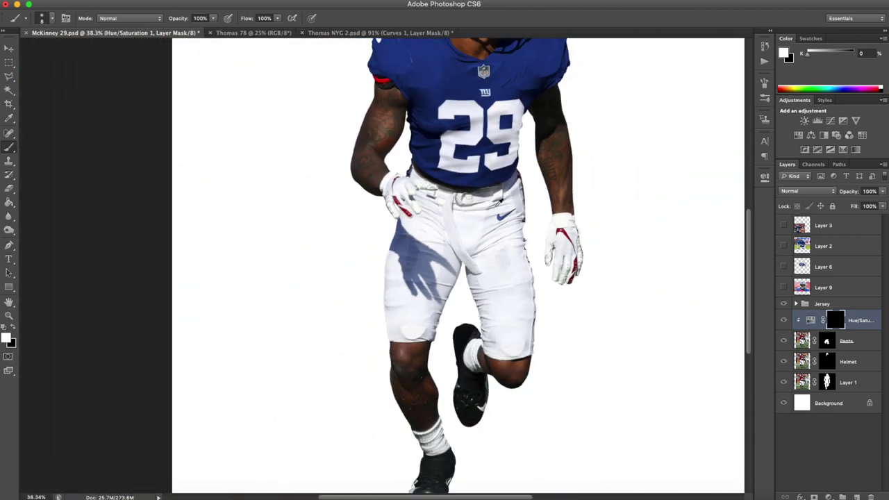
pyautogui.scroll(4, 393, 250)
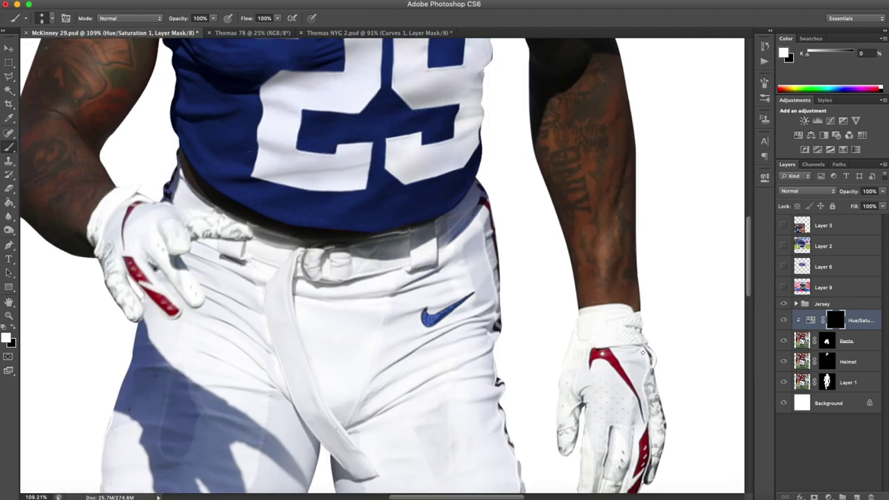
pyautogui.doubleClick(810, 320)
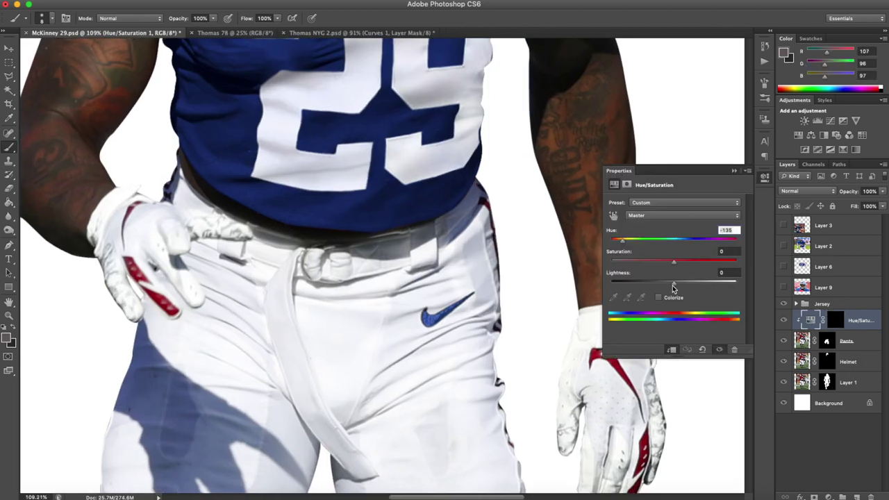
pyautogui.moveTo(674, 287); pyautogui.dragTo(682, 267)
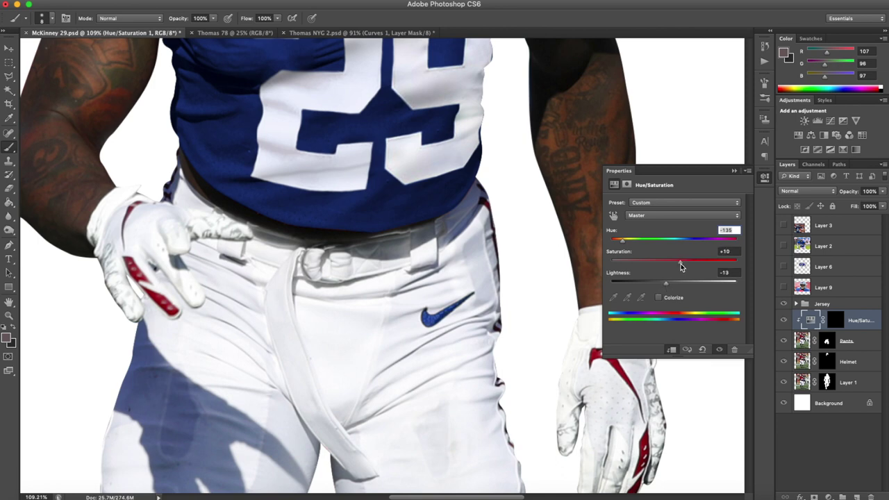
pyautogui.moveTo(622, 240); pyautogui.dragTo(624, 244)
pyautogui.click(735, 171)
# Inspect the recoloured swoosh on the whole figure and the red side stripe running down the pants.
pyautogui.scroll(-8, 553, 193)
pyautogui.scroll(-1, 507, 233)
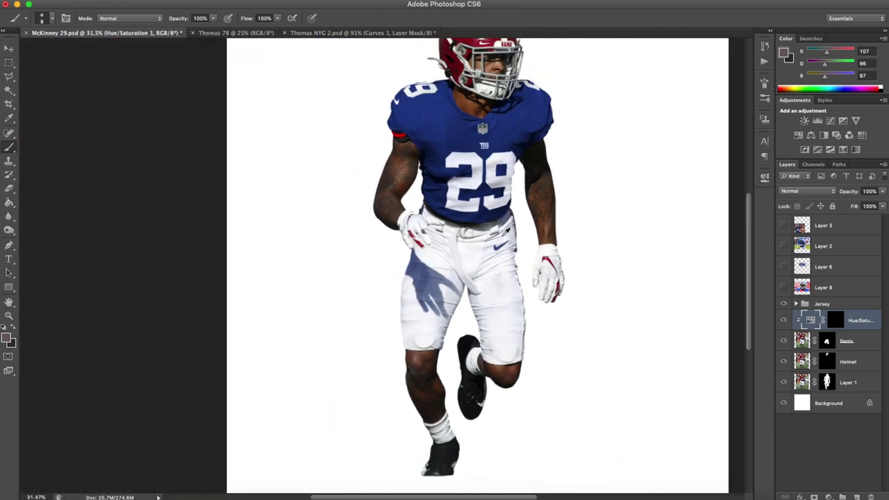
pyautogui.scroll(-1, 501, 238)
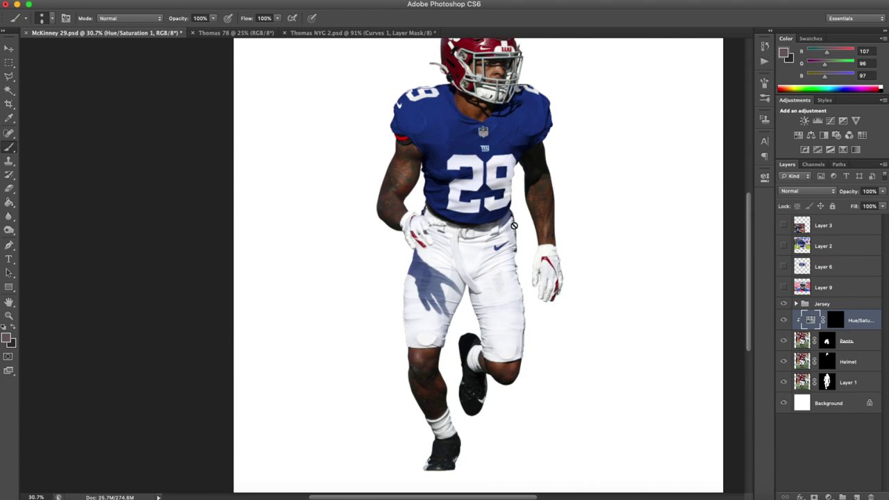
pyautogui.scroll(5, 467, 239)
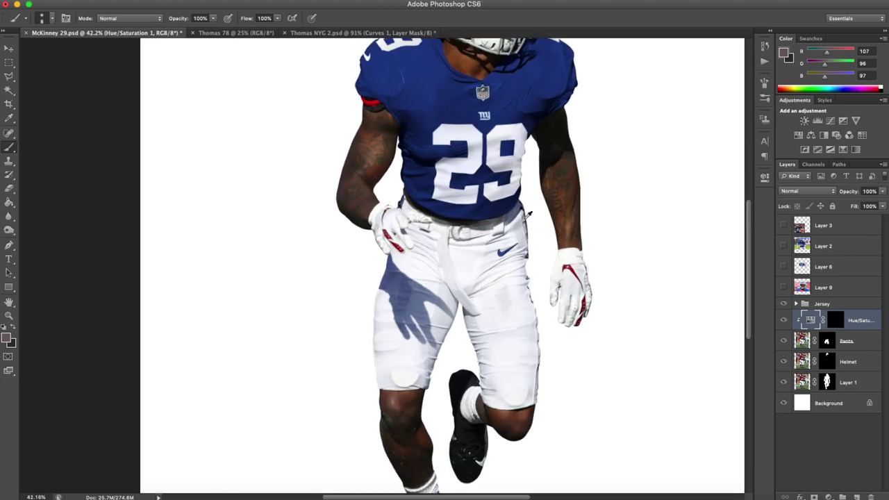
pyautogui.scroll(2, 527, 213)
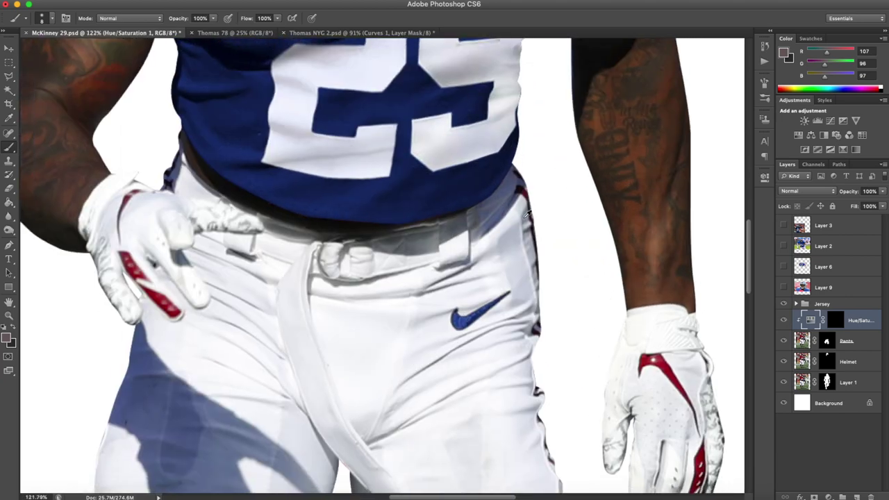
pyautogui.scroll(-10, 537, 259)
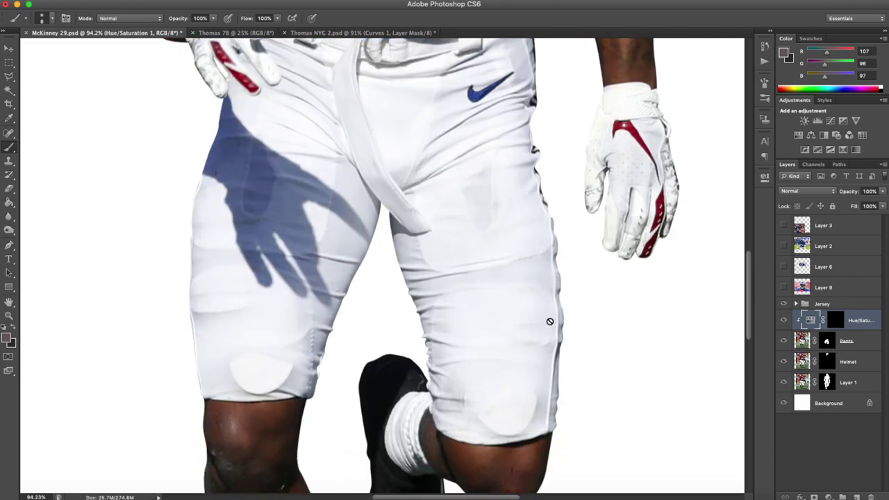
pyautogui.scroll(5, 528, 210)
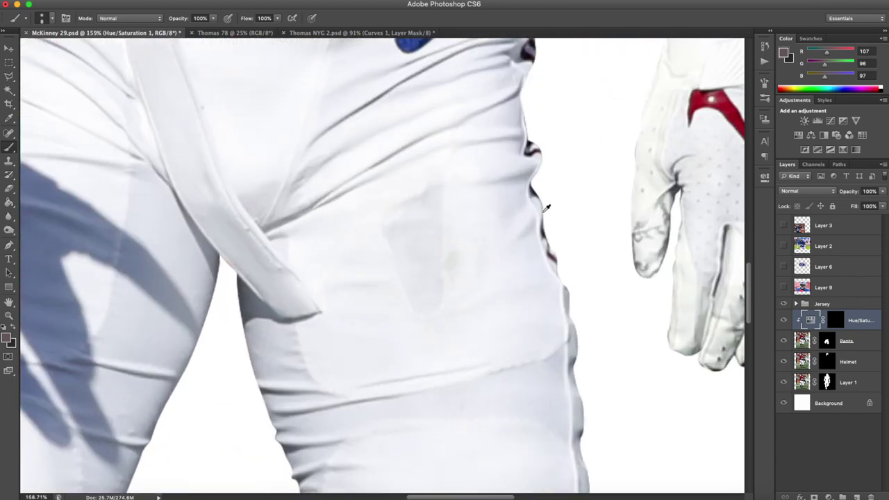
pyautogui.scroll(2, 532, 192)
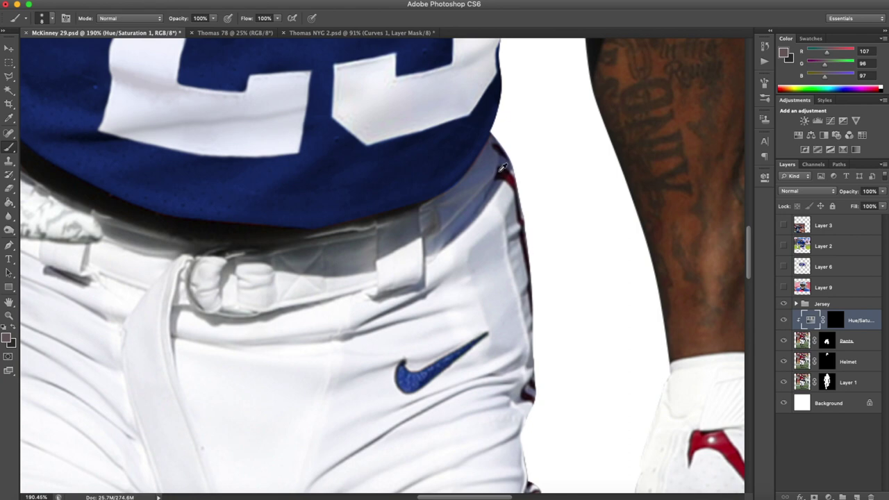
pyautogui.scroll(-5, 691, 273)
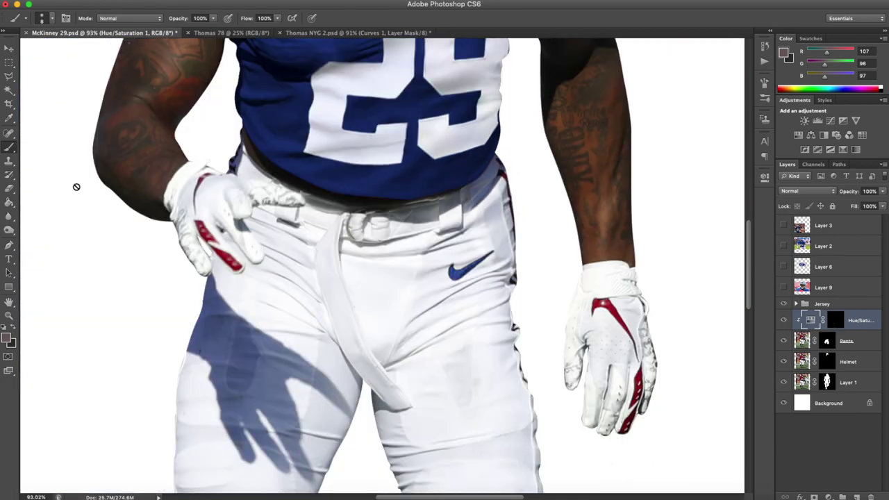
# Paint white on the Hue/Saturation mask over the red stripe segments at the hip on the swoosh side of the pants.
pyautogui.click(840, 322)
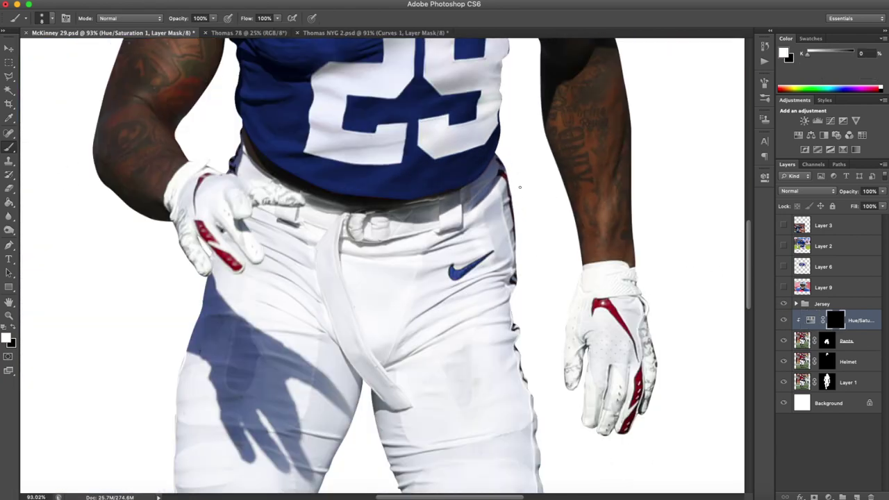
pyautogui.scroll(2, 503, 159)
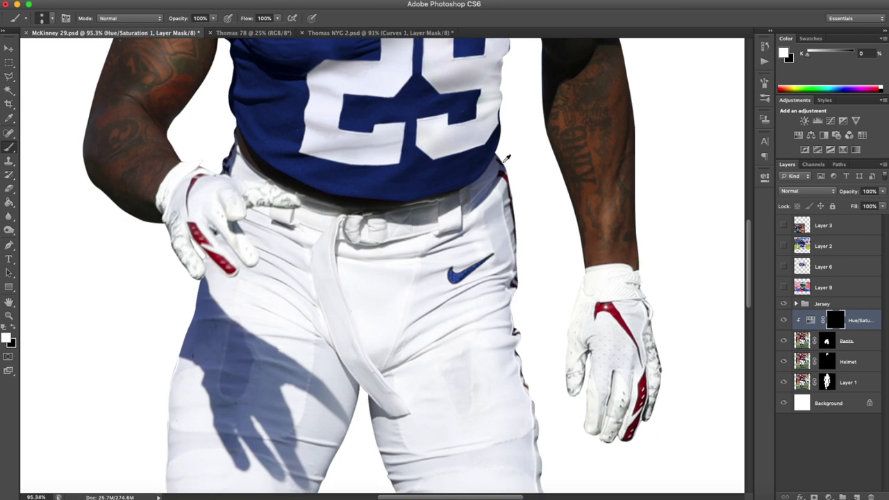
pyautogui.scroll(5, 507, 179)
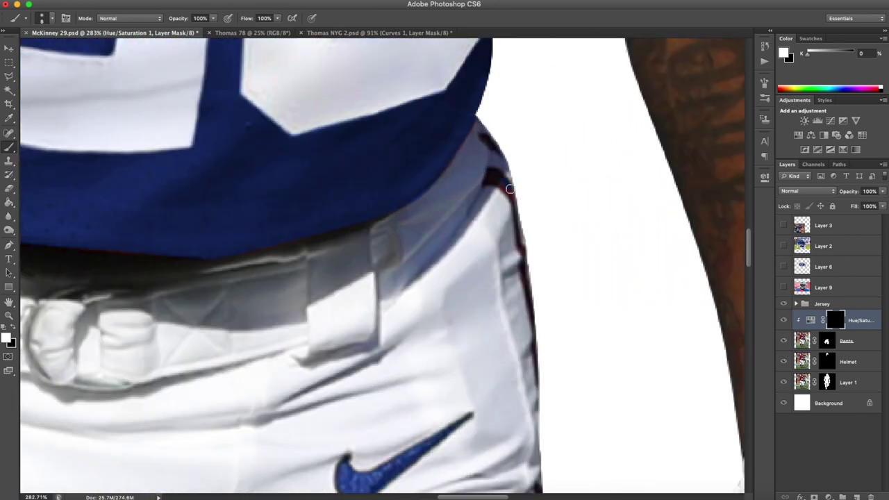
pyautogui.scroll(5, 496, 174)
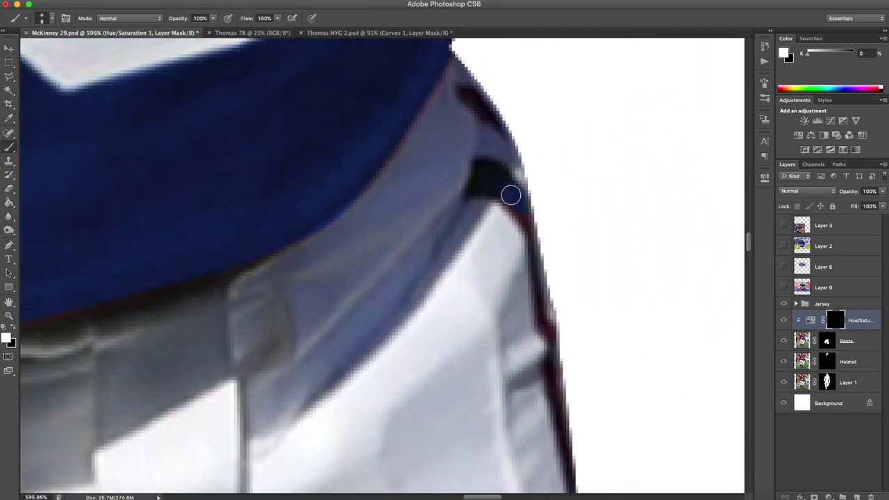
pyautogui.scroll(-2, 532, 222)
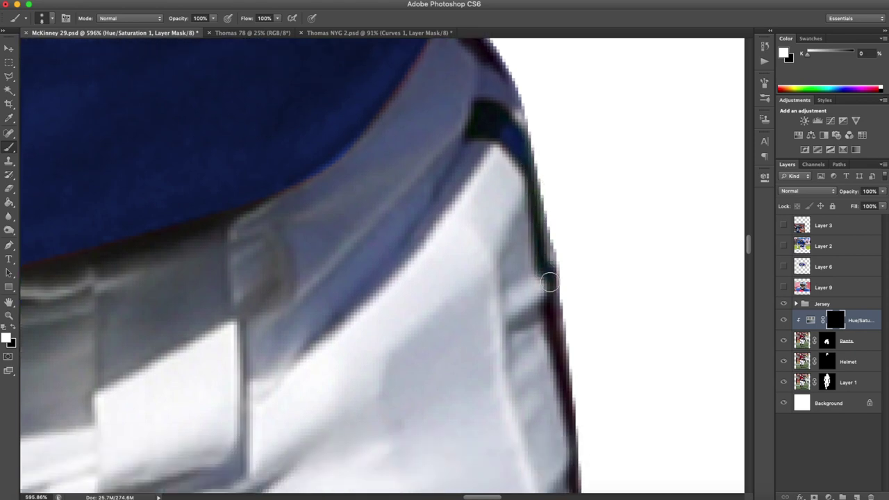
pyautogui.scroll(-4, 557, 354)
pyautogui.scroll(-1, 558, 354)
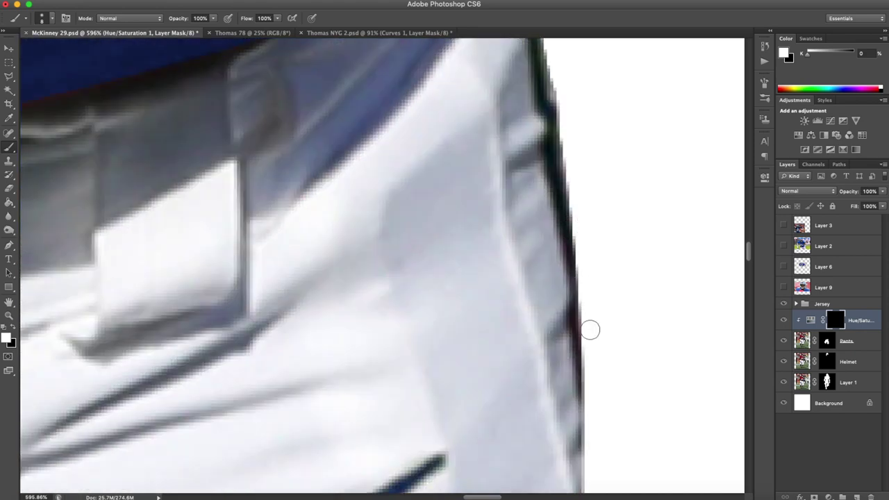
pyautogui.scroll(6, 578, 252)
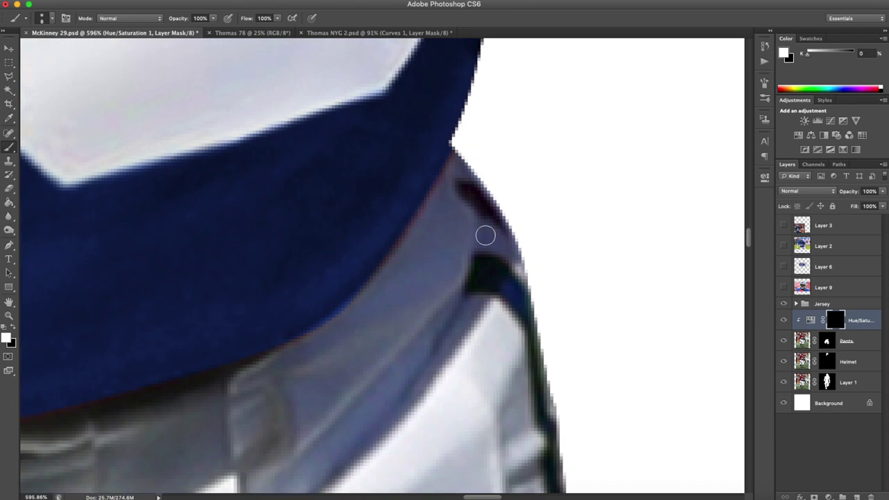
pyautogui.moveTo(465, 189)
pyautogui.mouseDown()
pyautogui.moveTo(514, 220)
pyautogui.moveTo(478, 198)
pyautogui.mouseUp()
pyautogui.scroll(-1, 486, 219)
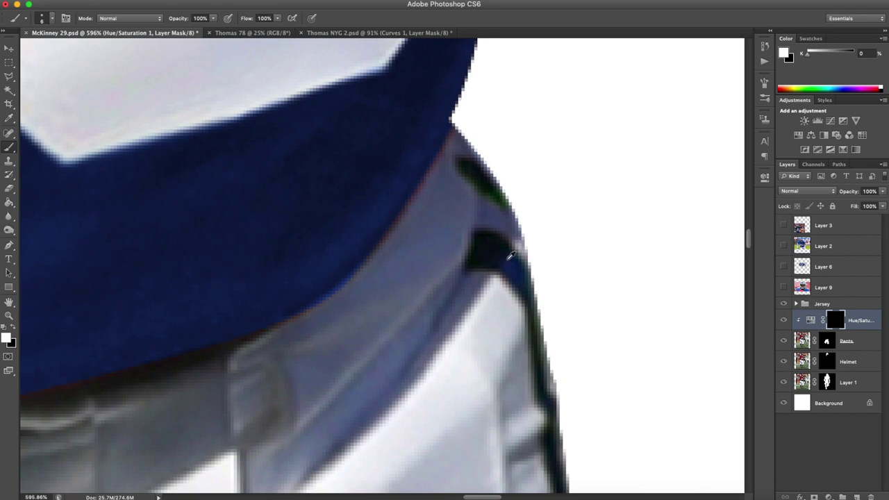
# Continue painting white on the mask over the remaining stripe segments down the outer thigh below the swoosh.
pyautogui.scroll(-8, 524, 260)
pyautogui.scroll(9, 523, 285)
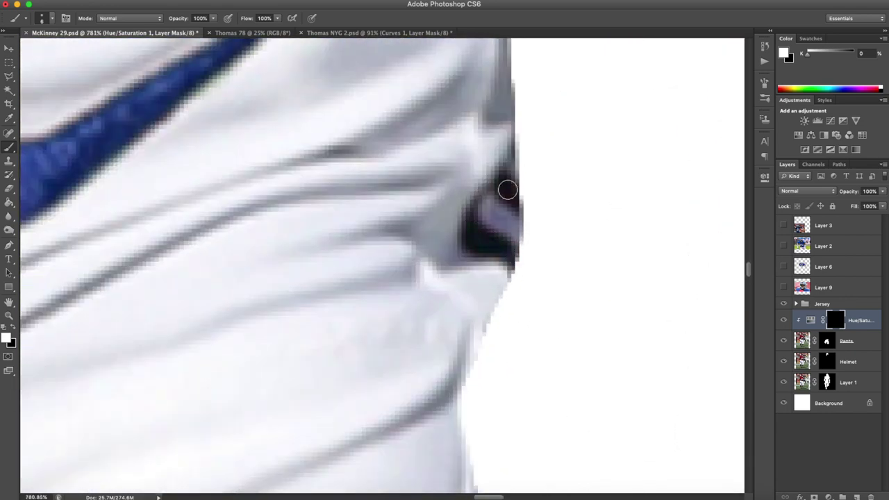
pyautogui.scroll(-4, 504, 273)
pyautogui.scroll(4, 503, 273)
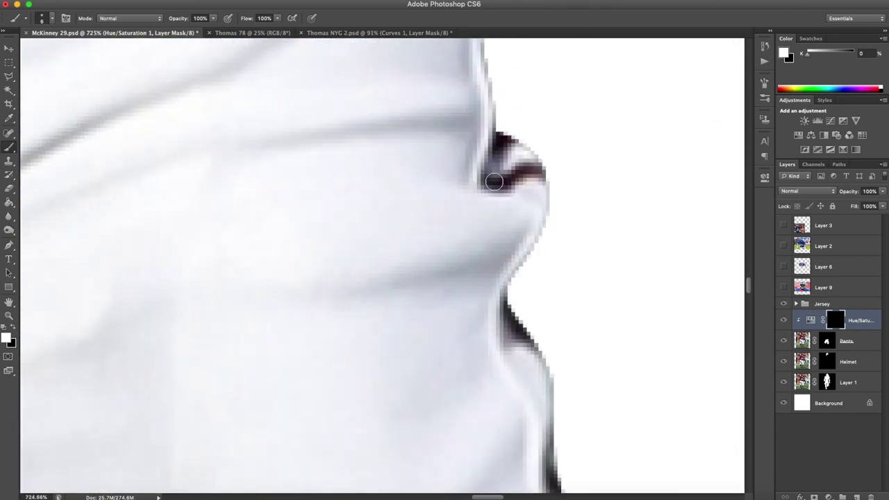
pyautogui.scroll(-3, 528, 167)
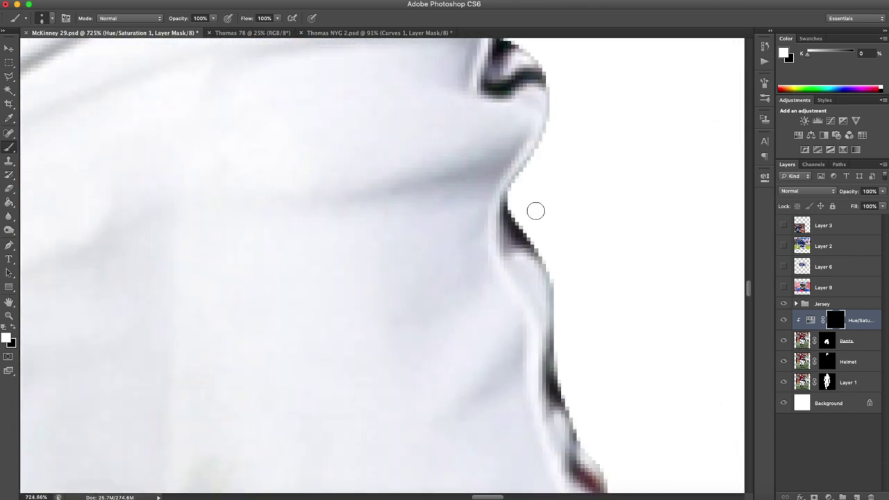
pyautogui.scroll(-4, 563, 259)
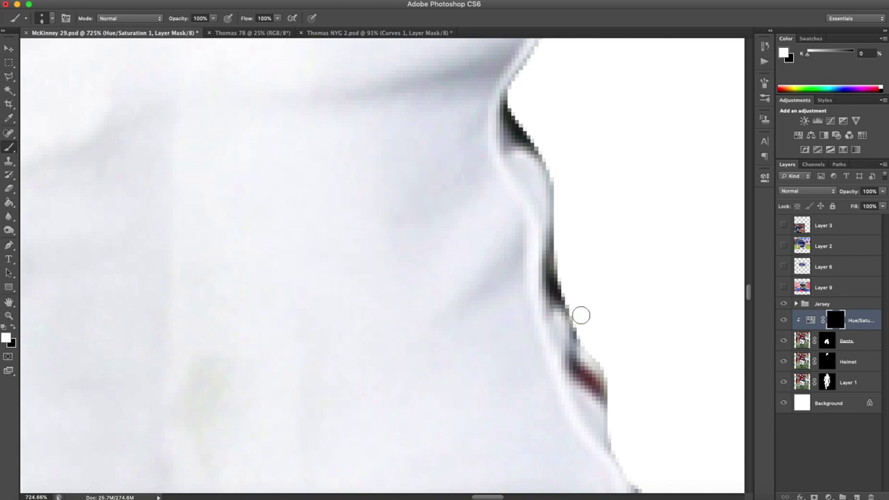
pyautogui.scroll(-3, 582, 314)
pyautogui.scroll(-8, 611, 288)
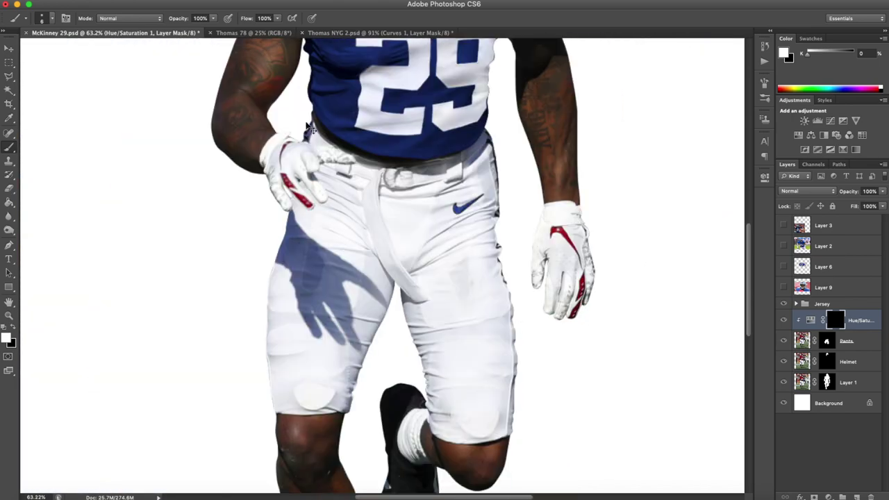
# Paint white on the mask over the stripe markings at the opposite hip, just above the gloved hand.
pyautogui.keyDown('alt'); pyautogui.scroll(10, 310, 128); pyautogui.keyUp('alt')
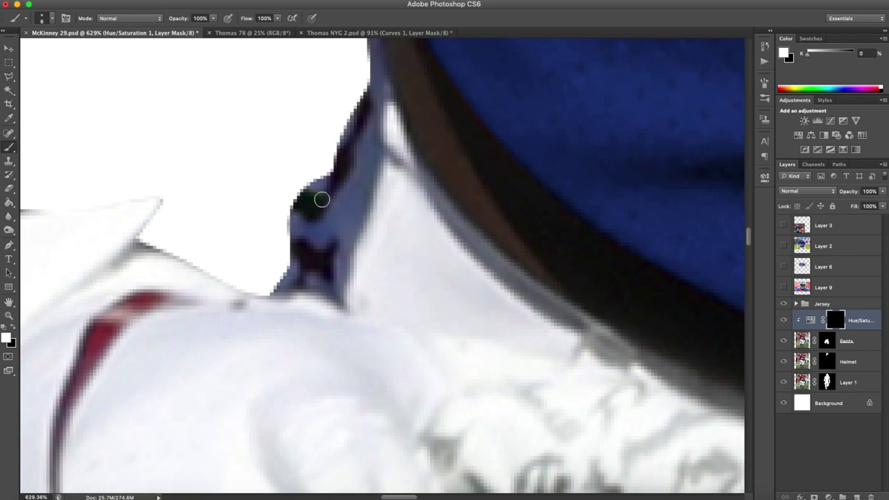
pyautogui.moveTo(331, 189); pyautogui.dragTo(363, 94)
pyautogui.moveTo(308, 260); pyautogui.dragTo(332, 266)
pyautogui.keyDown('alt'); pyautogui.scroll(3, 332, 267); pyautogui.keyUp('alt')
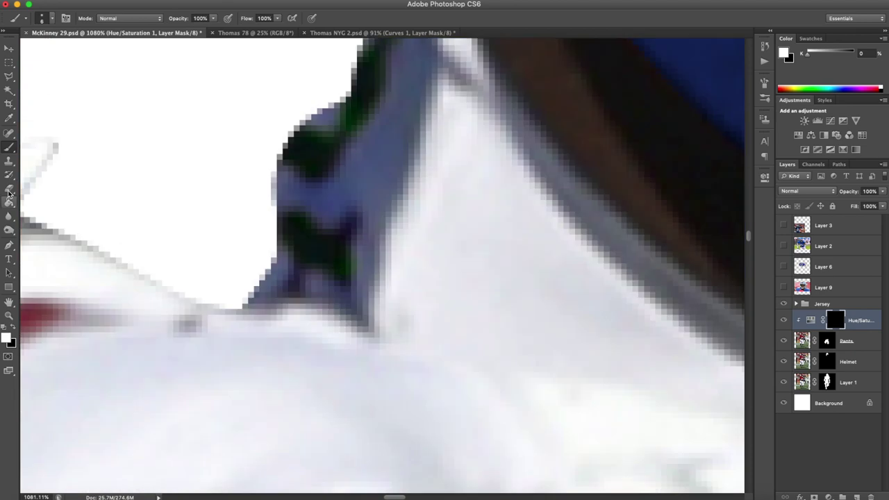
pyautogui.click(9, 189)
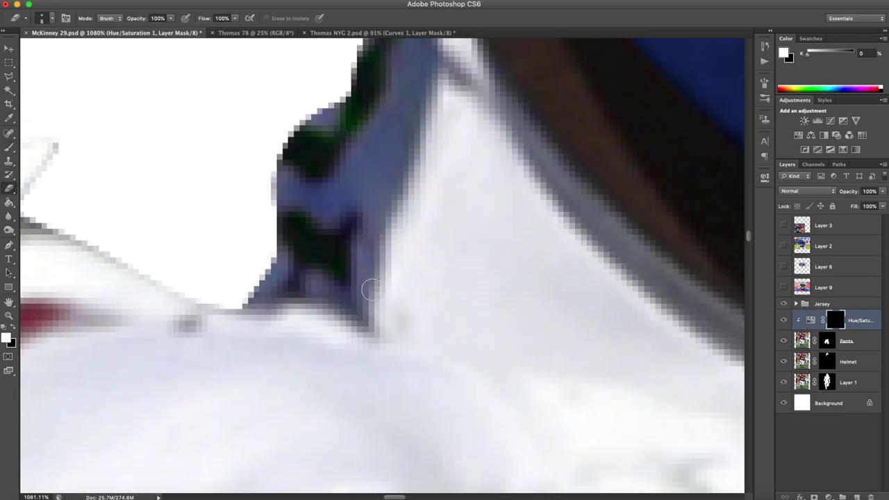
# Shift the Hue/Saturation adjustment's hue so the swoosh and side stripes turn purplish blue.
pyautogui.click(813, 321)
pyautogui.doubleClick(816, 319)
pyautogui.moveTo(623, 242); pyautogui.dragTo(633, 244)
pyautogui.scroll(-8, 492, 242)
pyautogui.hscroll(7, 516, 292)
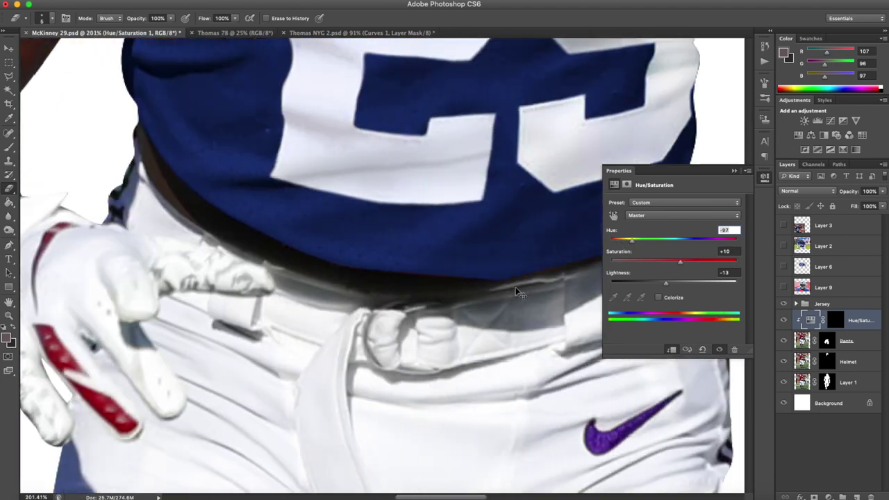
pyautogui.moveTo(630, 244); pyautogui.dragTo(627, 244)
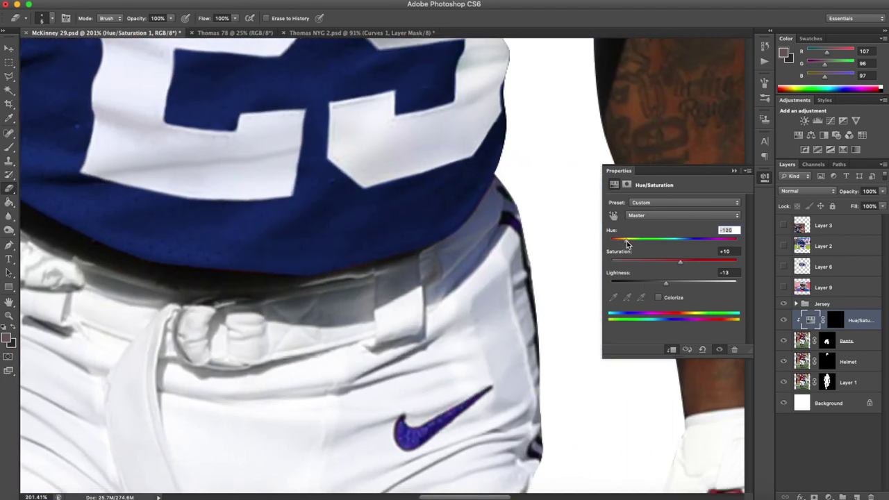
pyautogui.scroll(-3, 594, 248)
pyautogui.click(735, 171)
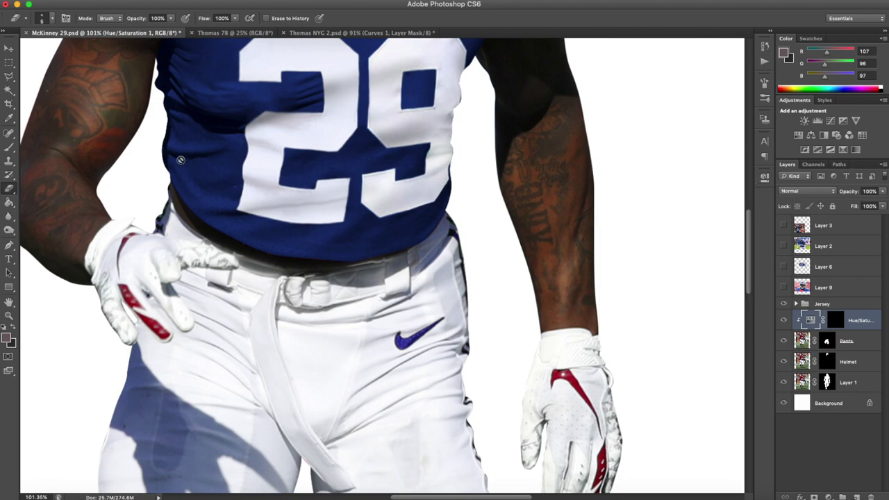
# Delete the Hue/Saturation adjustment layer clipped to the Pants layer.
pyautogui.scroll(6, 146, 207)
pyautogui.scroll(-3, 158, 205)
pyautogui.scroll(-5, 157, 205)
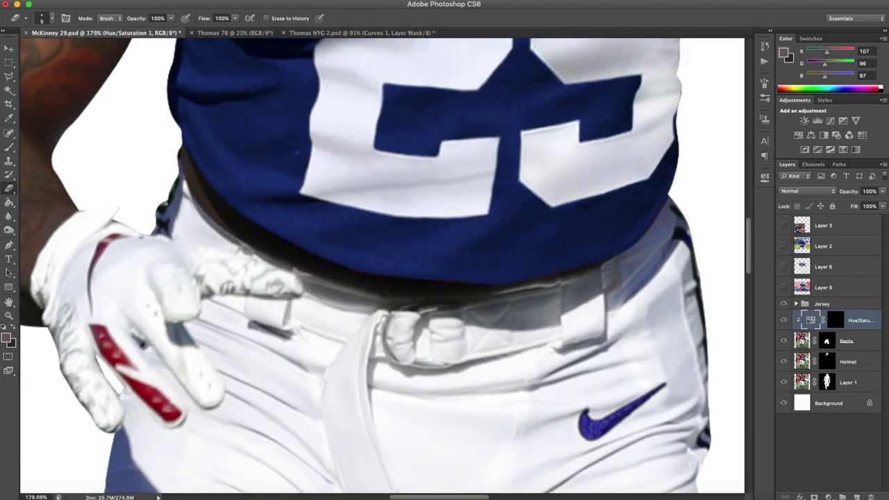
pyautogui.scroll(-4, 179, 207)
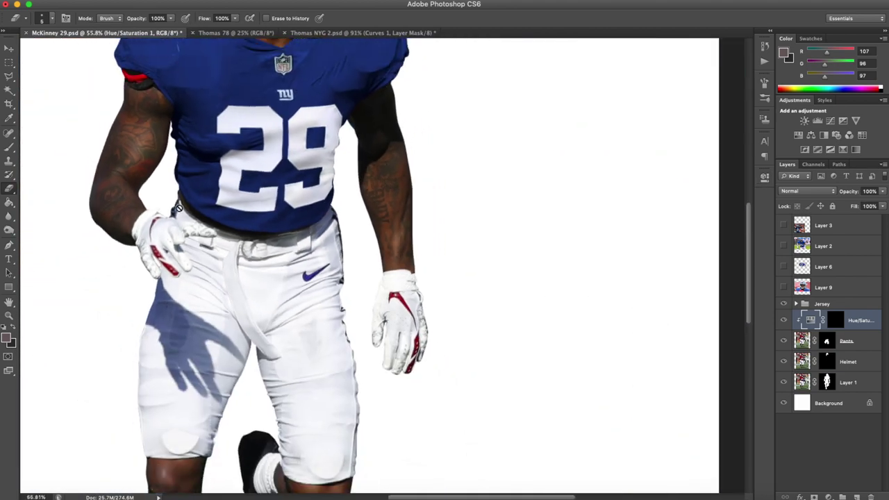
pyautogui.scroll(-4, 272, 207)
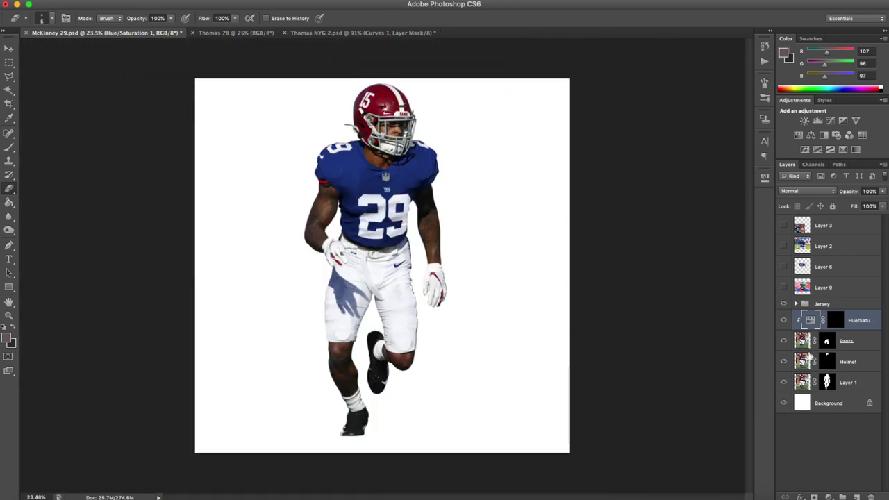
pyautogui.click(806, 338)
pyautogui.scroll(12, 427, 233)
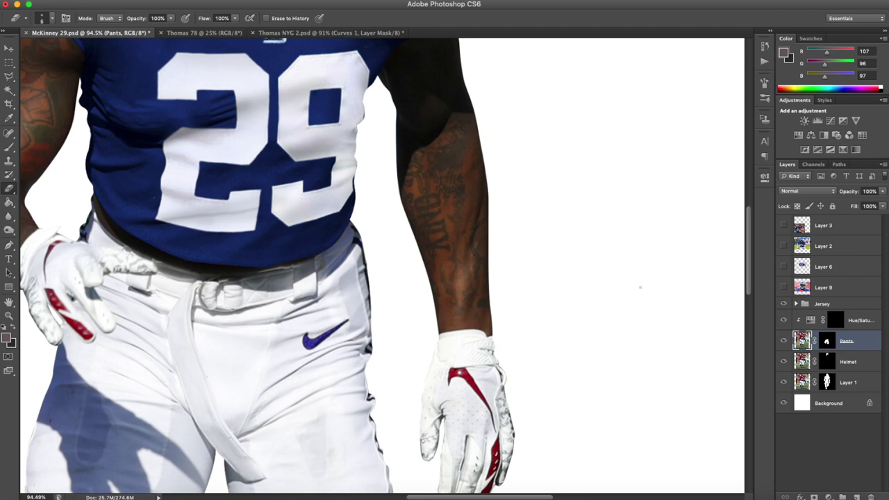
pyautogui.click(857, 325)
pyautogui.press('Delete')
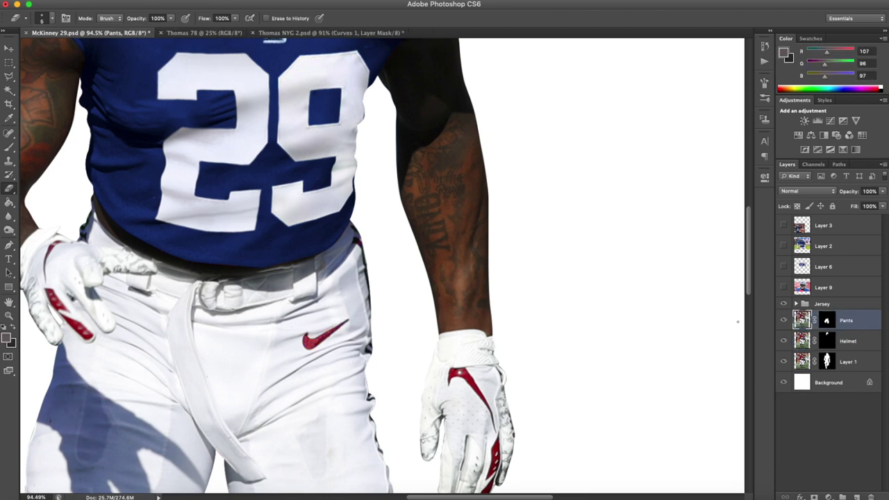
# Start a Polygonal Lasso outline on the Pants layer around the red stripe from the waist down to beside the swoosh.
pyautogui.click(10, 78)
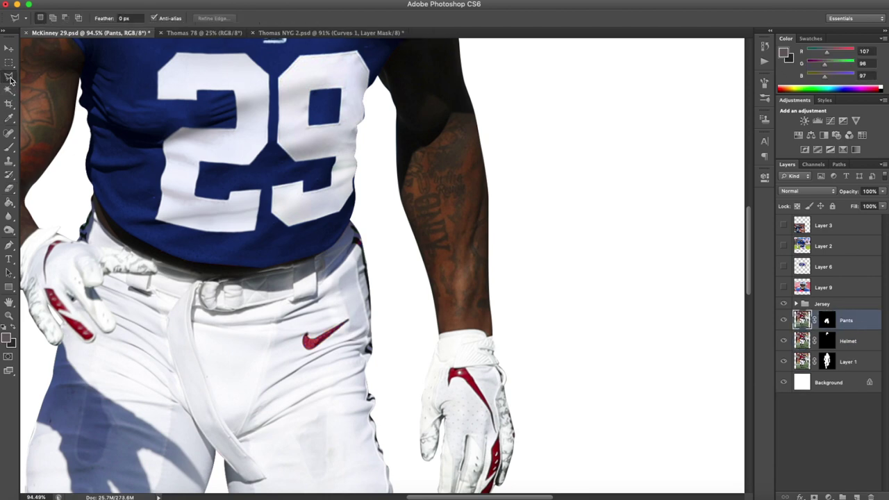
pyautogui.scroll(12, 338, 189)
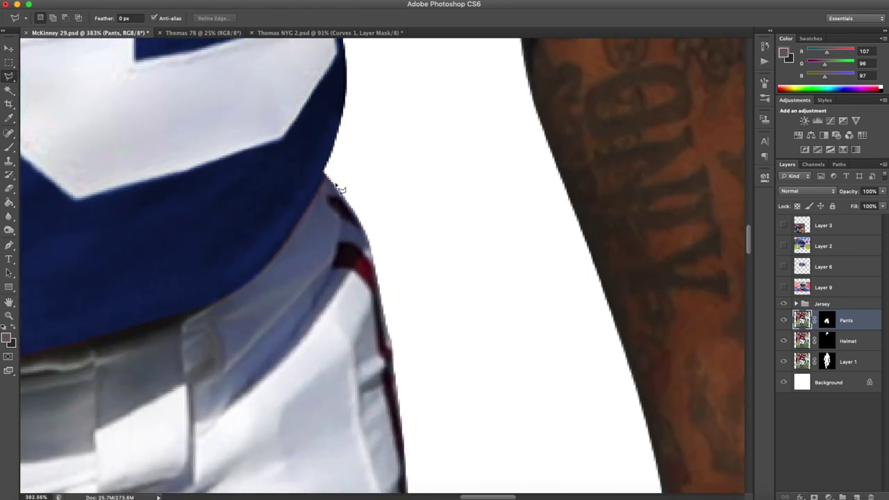
pyautogui.click(331, 235)
pyautogui.click(371, 297)
pyautogui.click(396, 465)
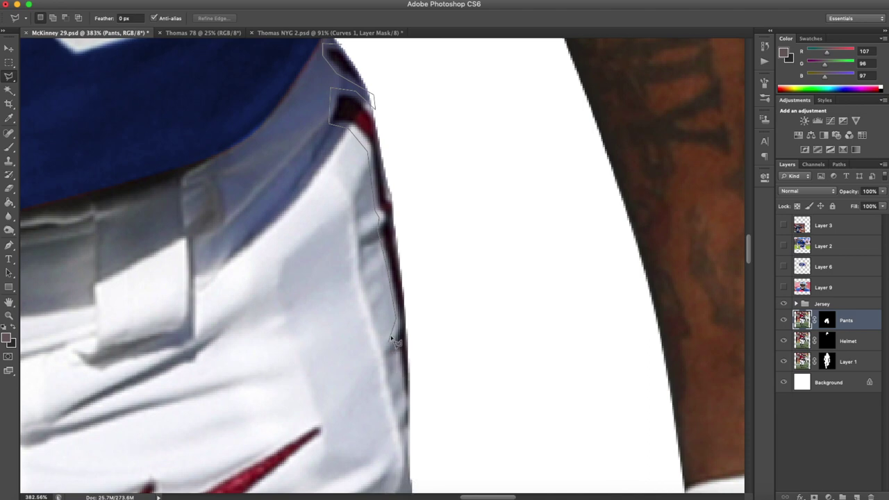
pyautogui.click(409, 413)
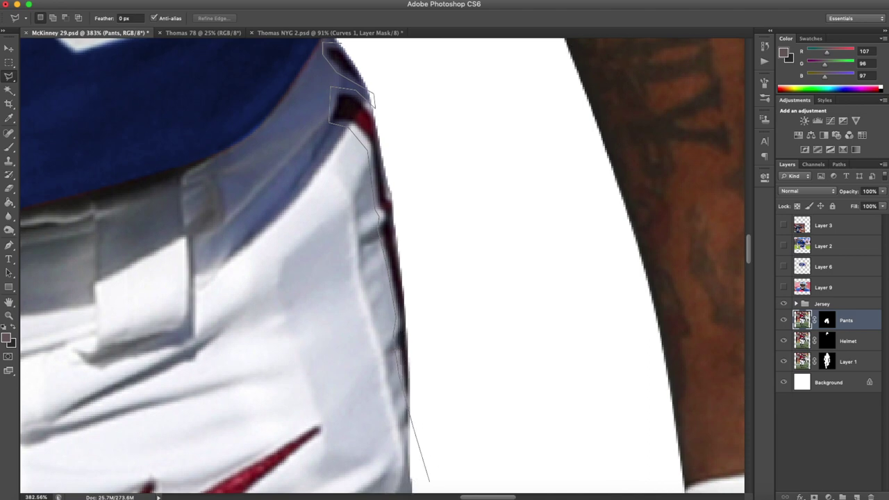
pyautogui.scroll(-8, 430, 482)
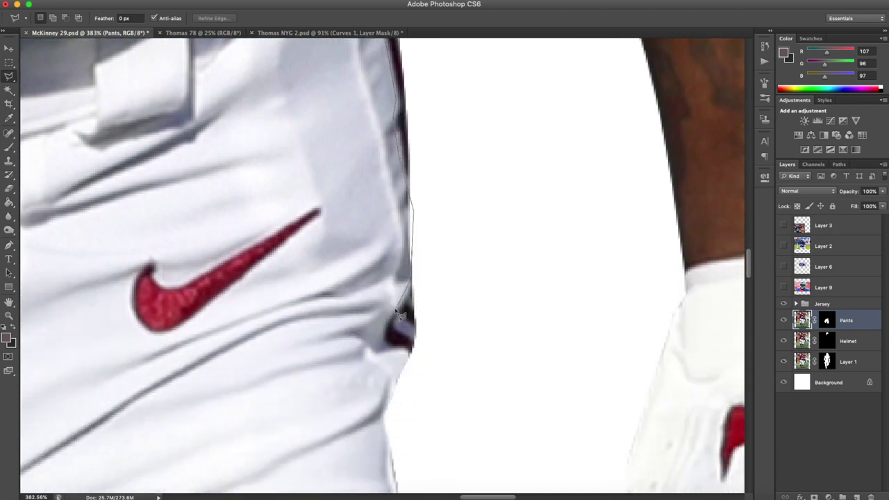
# Extend the lasso outline around the lower stripe segments along the thigh and close the selection back at the waist.
pyautogui.click(409, 361)
pyautogui.scroll(-6, 422, 486)
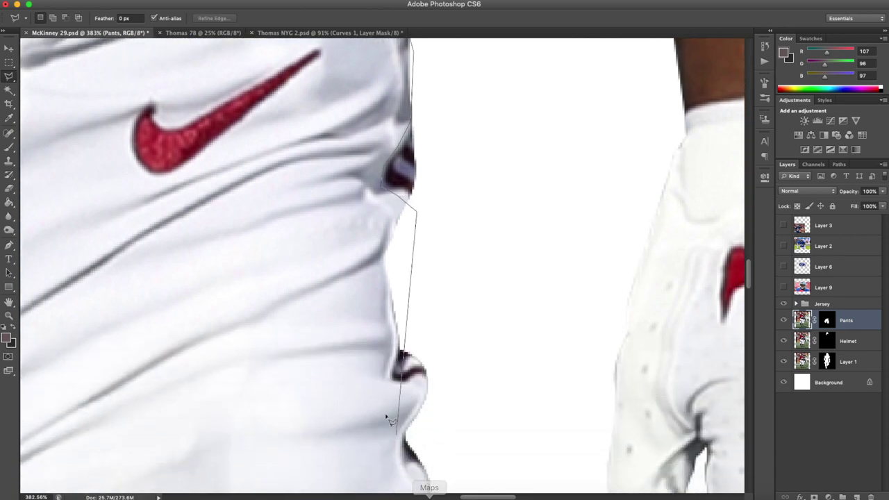
pyautogui.click(433, 389)
pyautogui.scroll(-7, 486, 479)
pyautogui.click(424, 340)
pyautogui.click(459, 407)
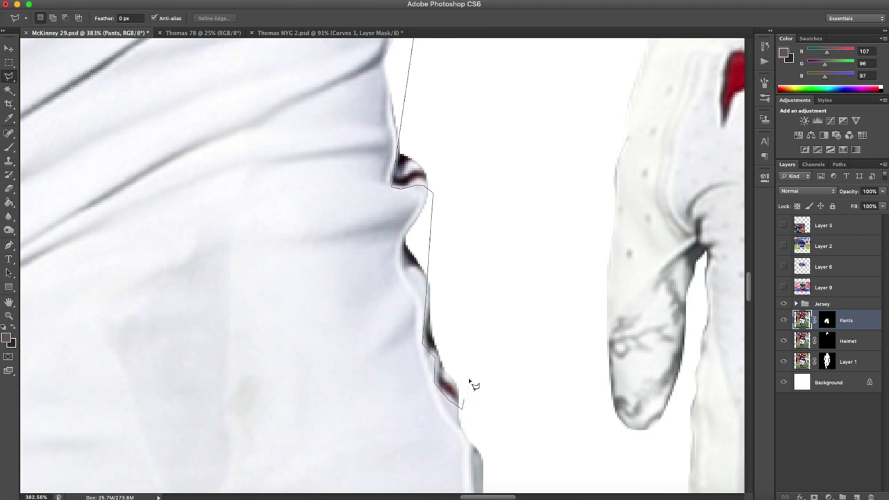
pyautogui.scroll(6, 456, 76)
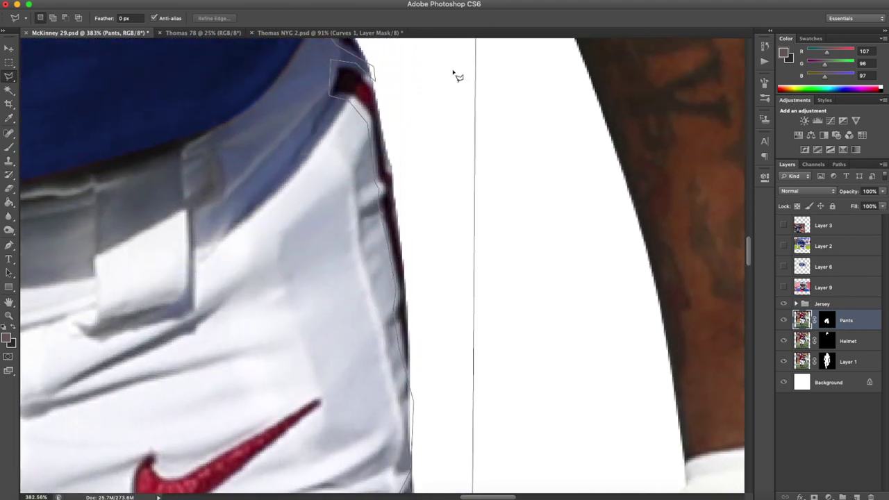
pyautogui.scroll(5, 401, 116)
pyautogui.click(386, 116)
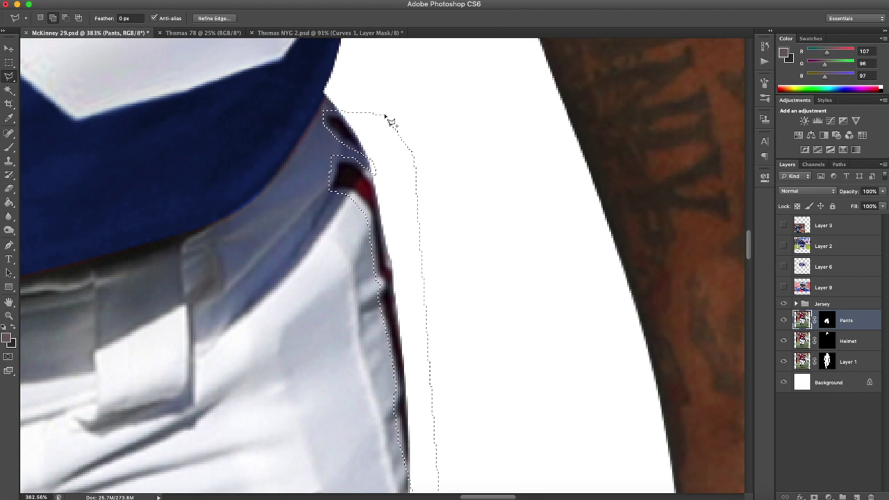
# Fill the selected side stripe area so white pants fabric replaces the red stripe, and clear the selection.
pyautogui.hotkey('shift', 'BackSpace')
pyautogui.click(725, 254)
pyautogui.hotkey('ctrl', 'd')
pyautogui.scroll(-5, 428, 253)
pyautogui.scroll(-3, 427, 260)
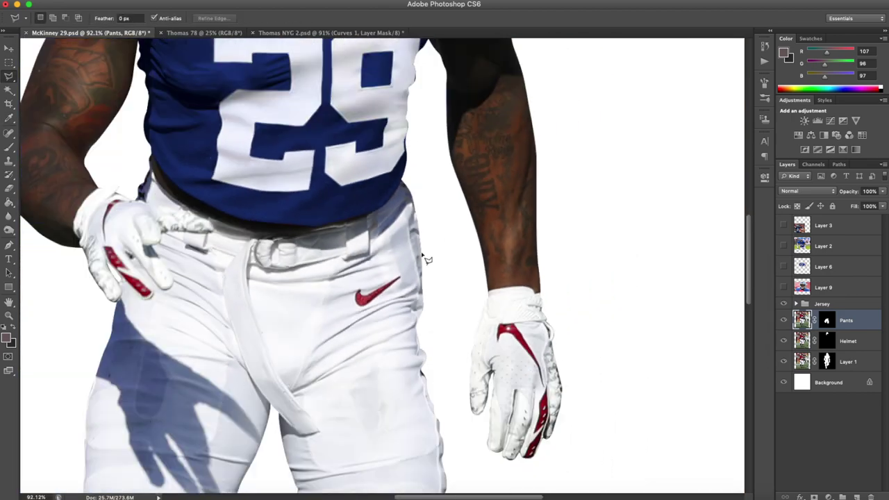
pyautogui.scroll(-1, 432, 377)
pyautogui.scroll(5, 431, 227)
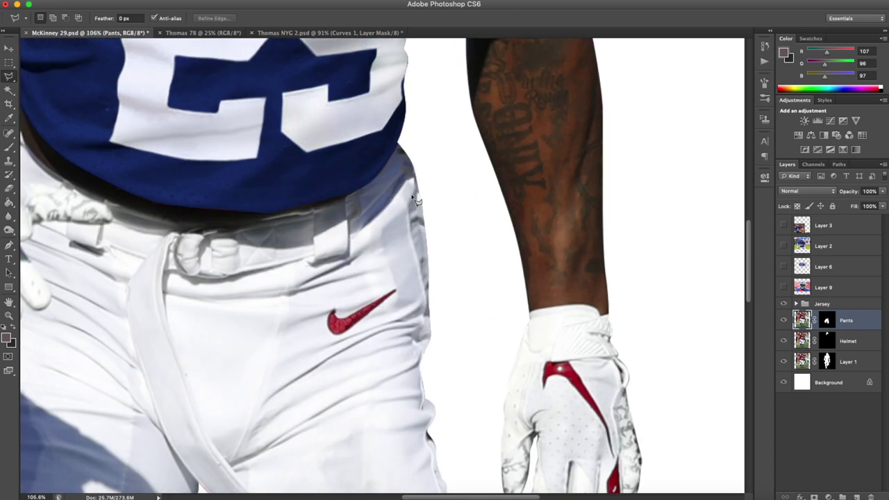
# Brush sampled light fabric and bluish shadow colours over the leftover stripe marks at the hip below the jersey on the Pants layer.
pyautogui.click(8, 147)
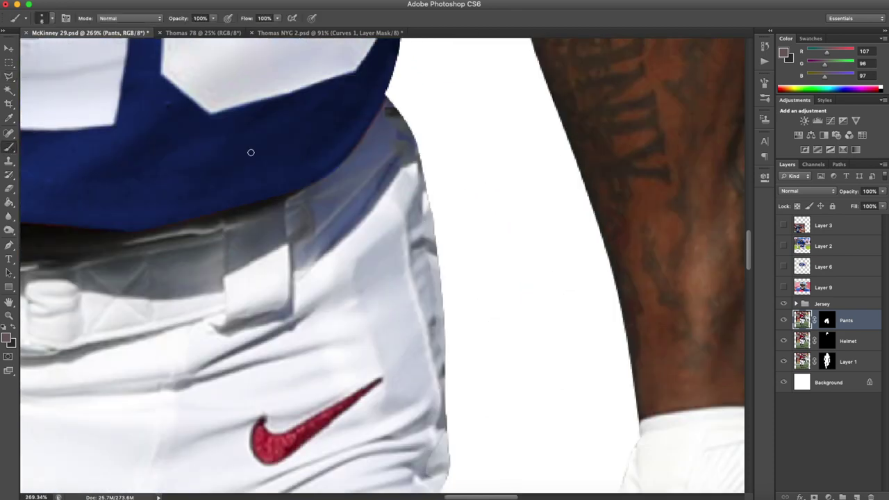
pyautogui.keyDown('alt'); pyautogui.click(421, 174); pyautogui.keyUp('alt')
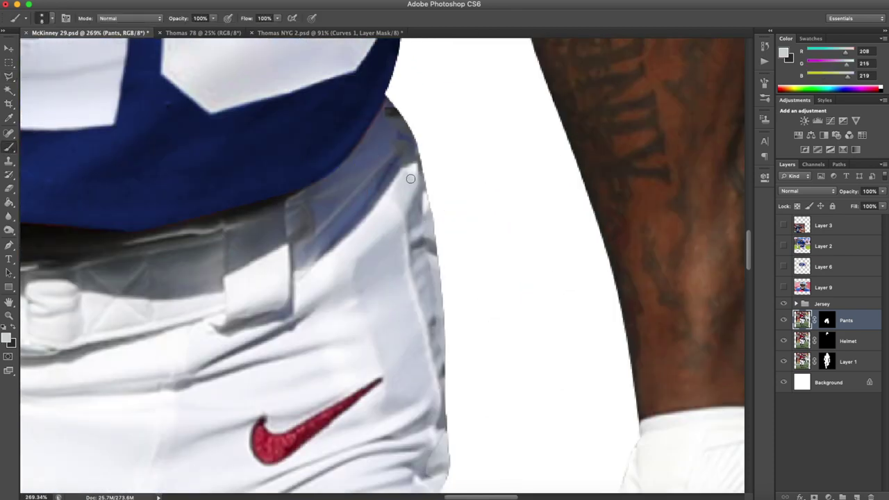
pyautogui.press(']')
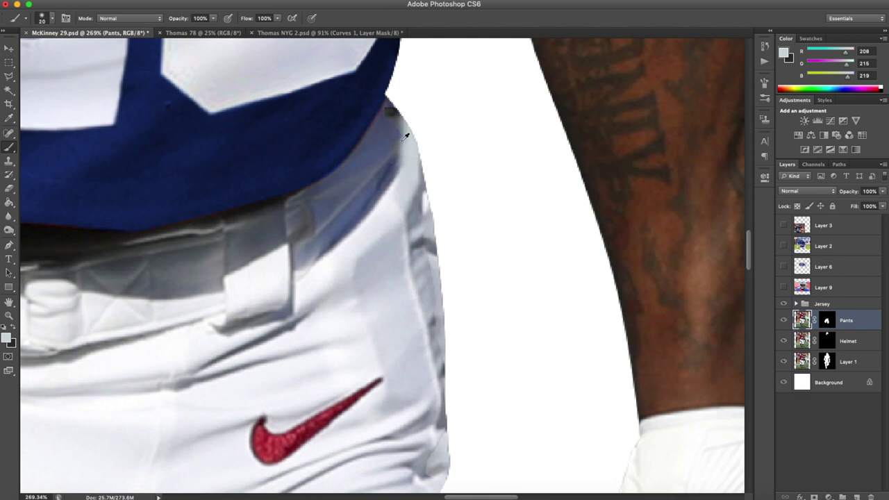
pyautogui.keyDown('alt'); pyautogui.click(401, 129); pyautogui.keyUp('alt')
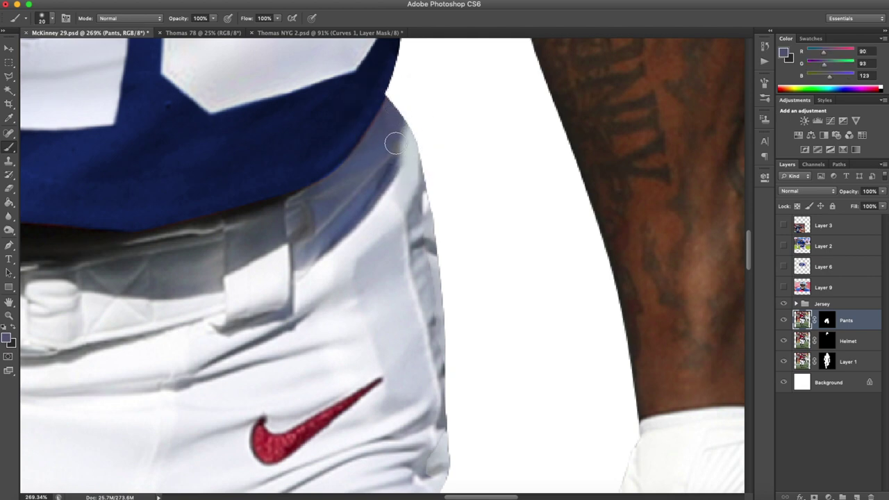
# Retouch the dark marks along the outer pants edge beside the swoosh using a smaller brush and sampled grey fabric colours.
pyautogui.scroll(-4, 410, 115)
pyautogui.scroll(5, 421, 177)
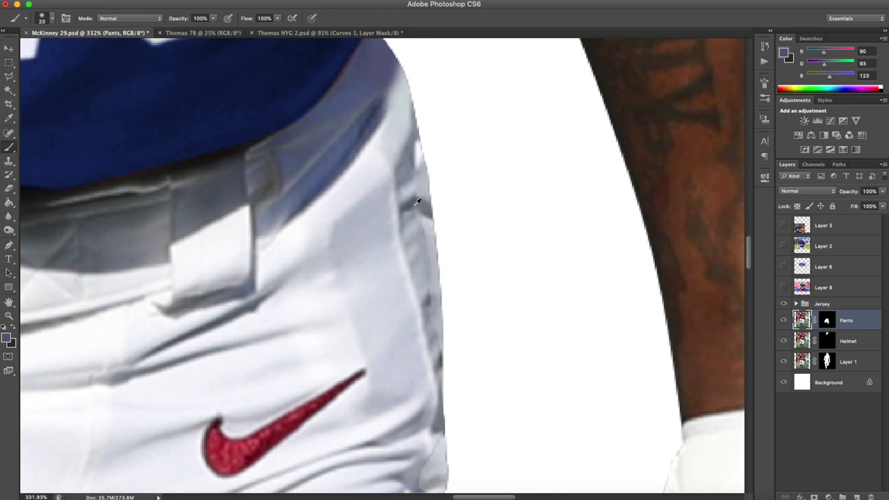
pyautogui.press('[')
pyautogui.scroll(-2, 429, 248)
pyautogui.scroll(-2, 438, 250)
pyautogui.keyDown('alt'); pyautogui.click(434, 246); pyautogui.keyUp('alt')
pyautogui.scroll(-5, 455, 219)
pyautogui.scroll(-6, 457, 219)
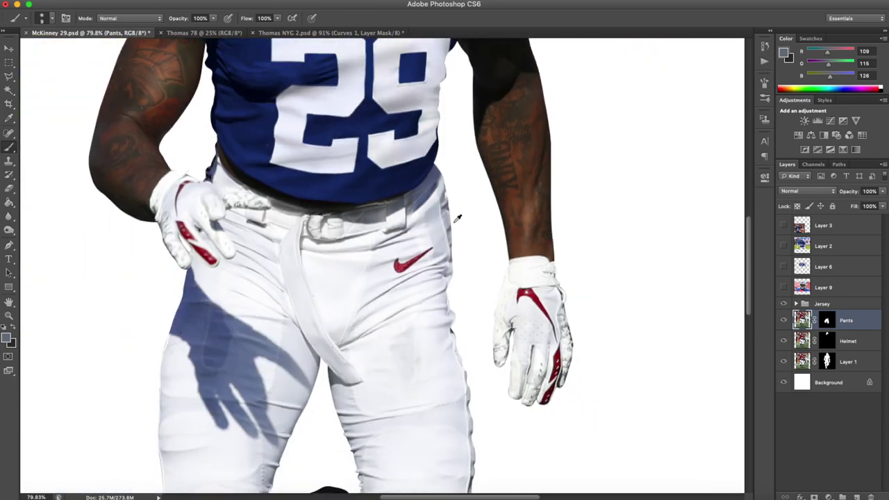
pyautogui.scroll(6, 453, 211)
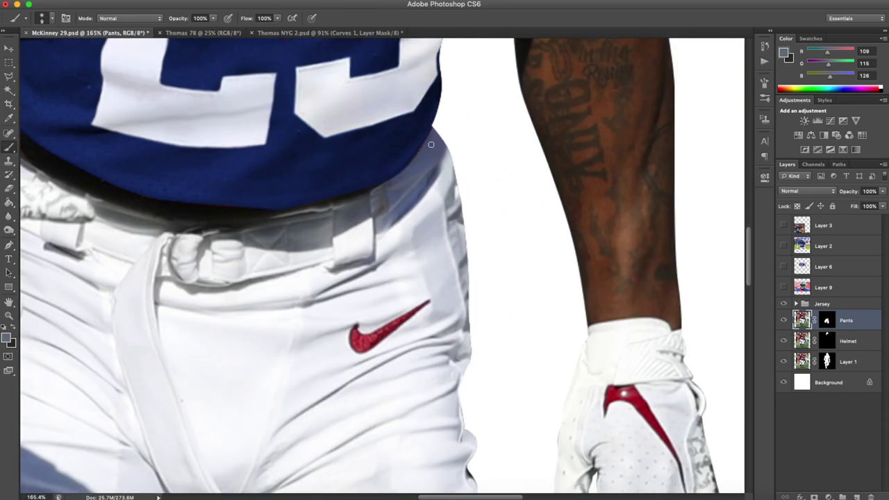
# Draw a closed Pen path along the outer hip edge, from the jersey hem to below the swoosh, with the Pants layer mask active.
pyautogui.click(9, 245)
pyautogui.click(826, 322)
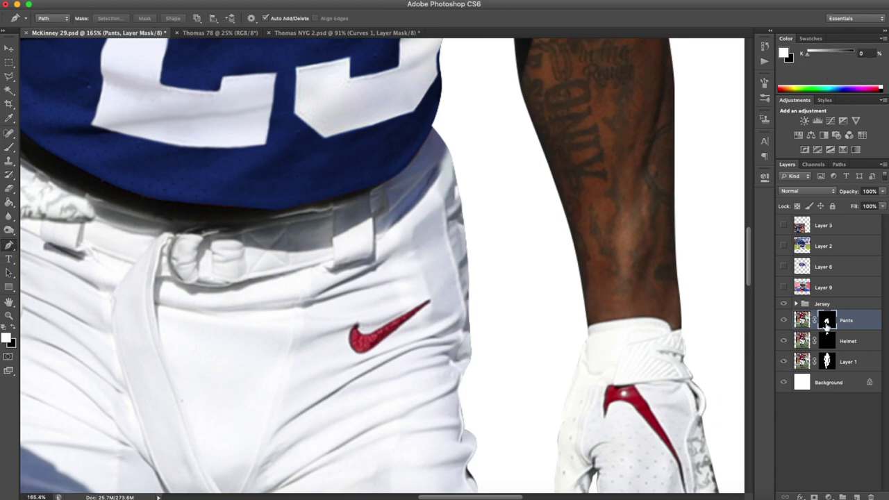
pyautogui.scroll(2, 445, 139)
pyautogui.click(422, 113)
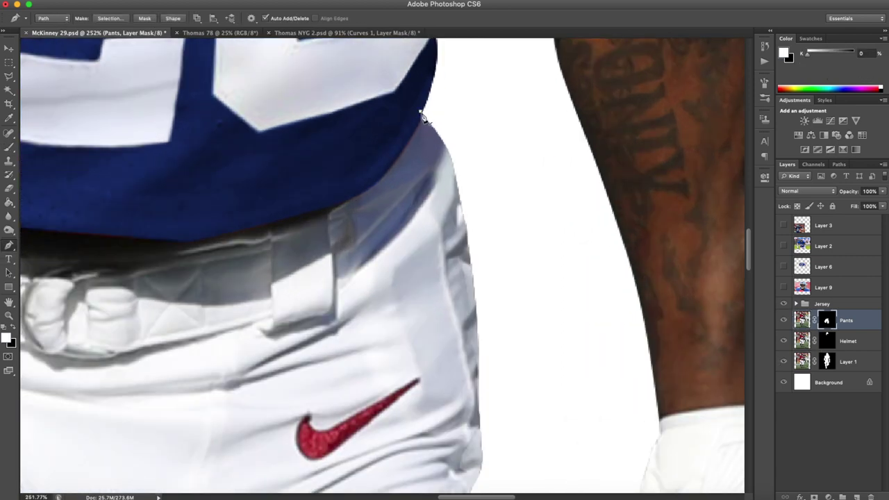
pyautogui.scroll(-2, 431, 115)
pyautogui.scroll(-1, 442, 167)
pyautogui.moveTo(445, 180); pyautogui.dragTo(463, 225)
pyautogui.scroll(-1, 448, 207)
pyautogui.scroll(-3, 463, 227)
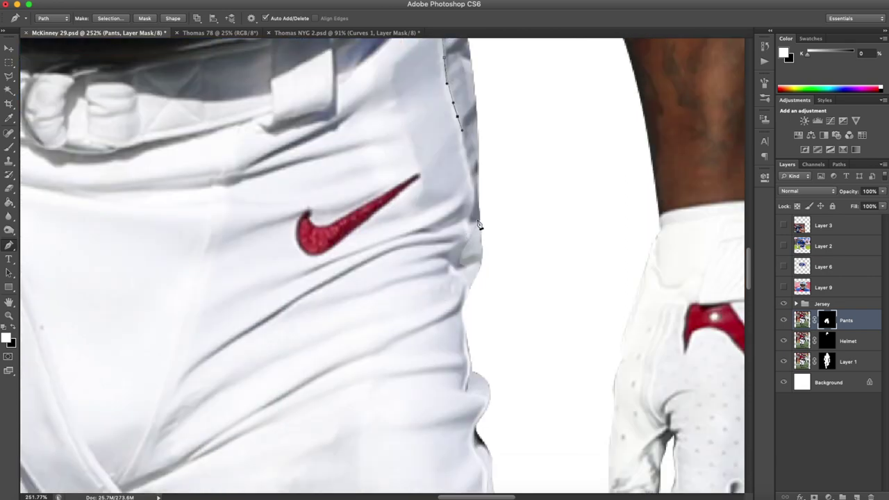
pyautogui.click(473, 182)
pyautogui.scroll(-2, 516, 169)
pyautogui.scroll(5, 510, 123)
# Turn the path into a selection, mask out that hip edge on both the Pants and Layer 1 masks, and deselect.
pyautogui.rightClick(460, 106)
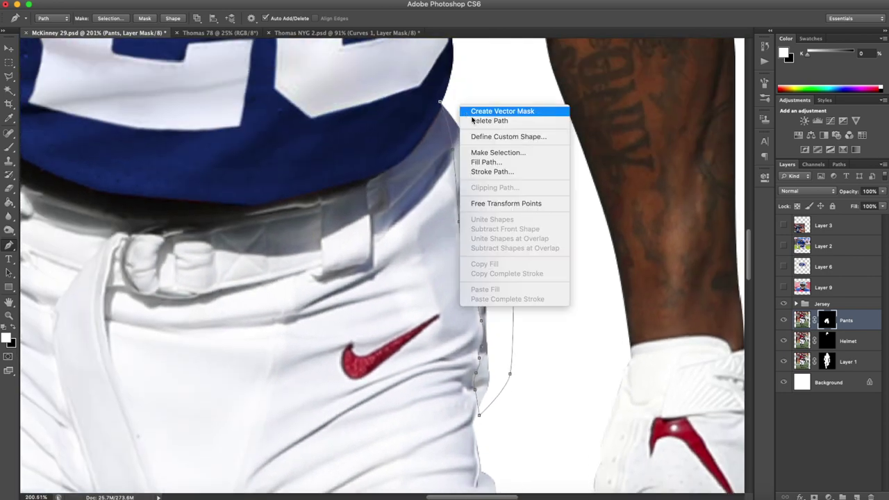
pyautogui.click(492, 152)
pyautogui.press('Return')
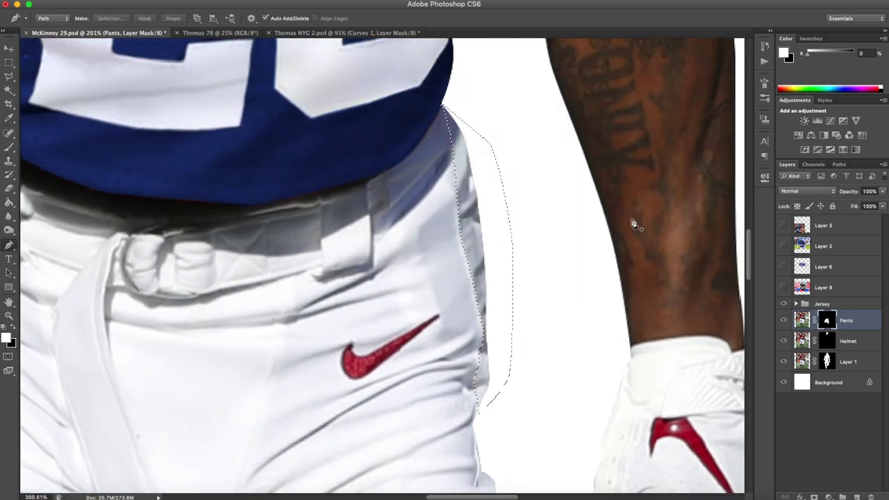
pyautogui.hotkey('alt', 'BackSpace')
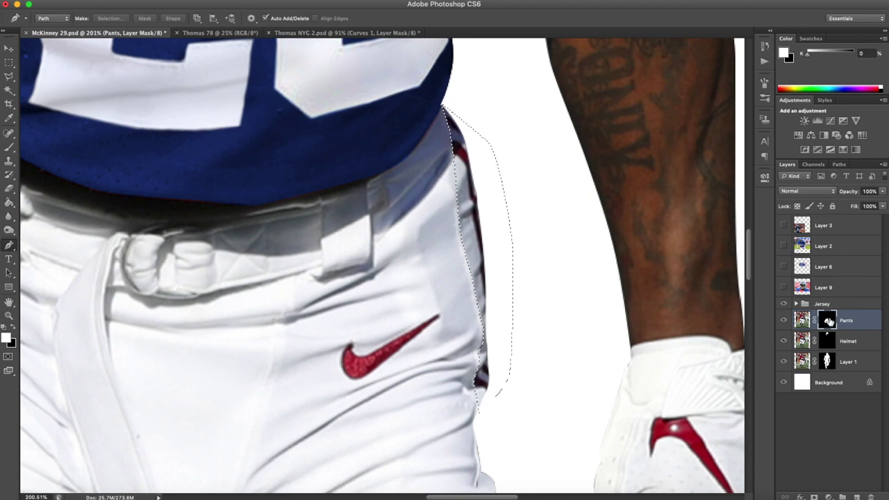
pyautogui.click(827, 361)
pyautogui.hotkey('ctrl', 'BackSpace')
pyautogui.hotkey('ctrl', 'd')
pyautogui.hotkey('ctrl', '0')
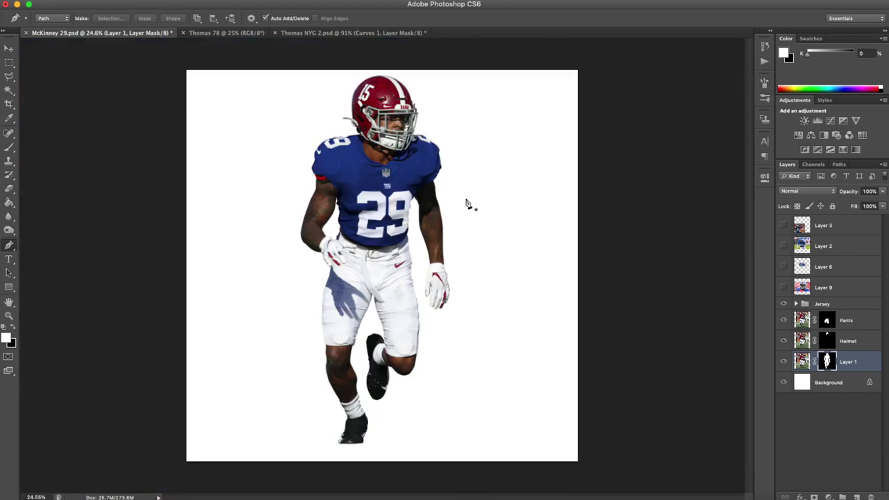
# Paint over the dark stripe remnants at the other hip, above the bent arm's glove, with sampled blue shadow colours on the Pants layer.
pyautogui.scroll(2, 382, 228)
pyautogui.scroll(2, 417, 251)
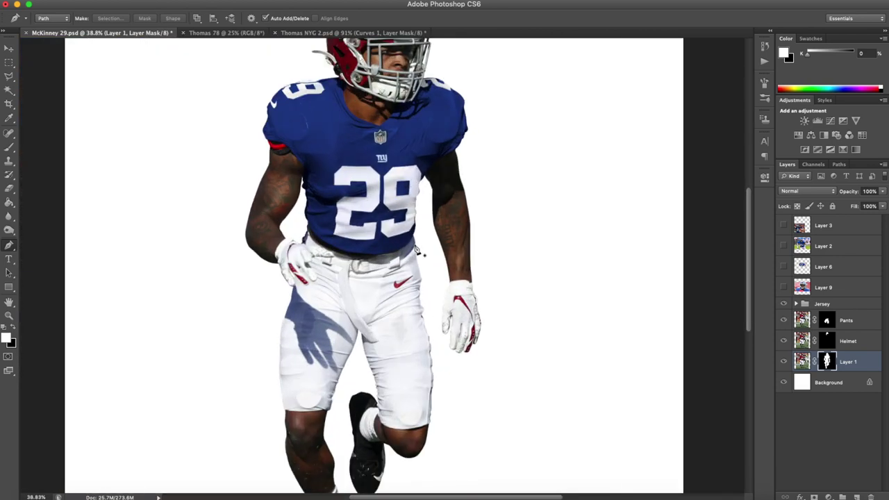
pyautogui.scroll(3, 419, 265)
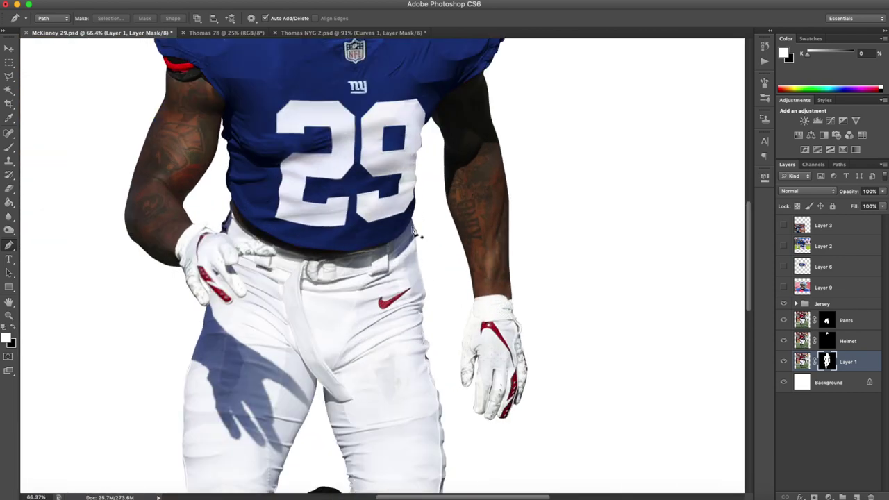
pyautogui.scroll(-2, 414, 232)
pyautogui.scroll(-1, 436, 350)
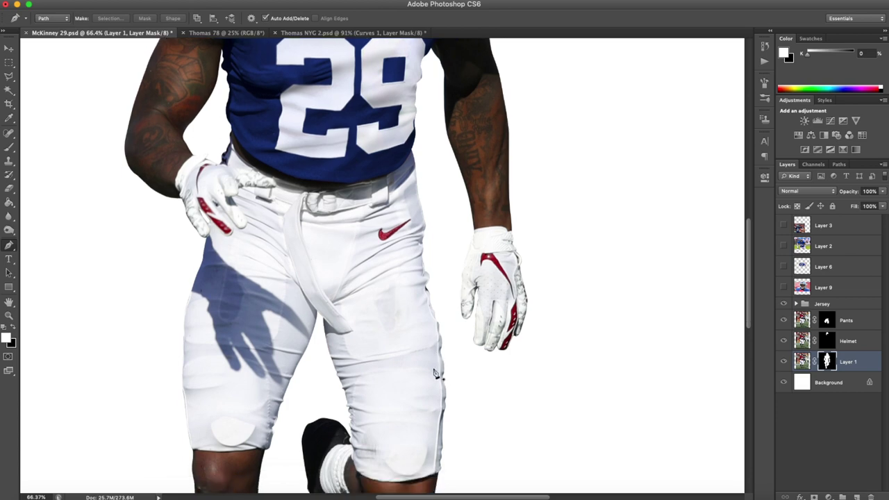
pyautogui.scroll(6, 221, 155)
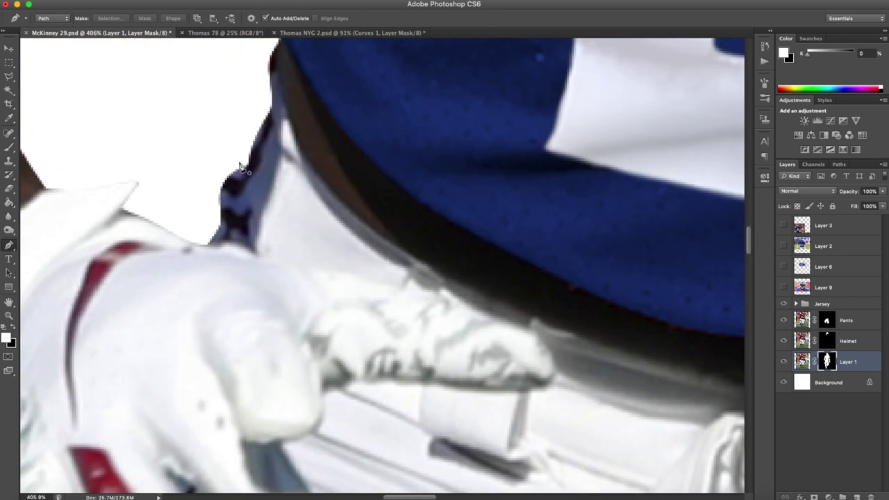
pyautogui.scroll(1, 283, 179)
pyautogui.click(9, 147)
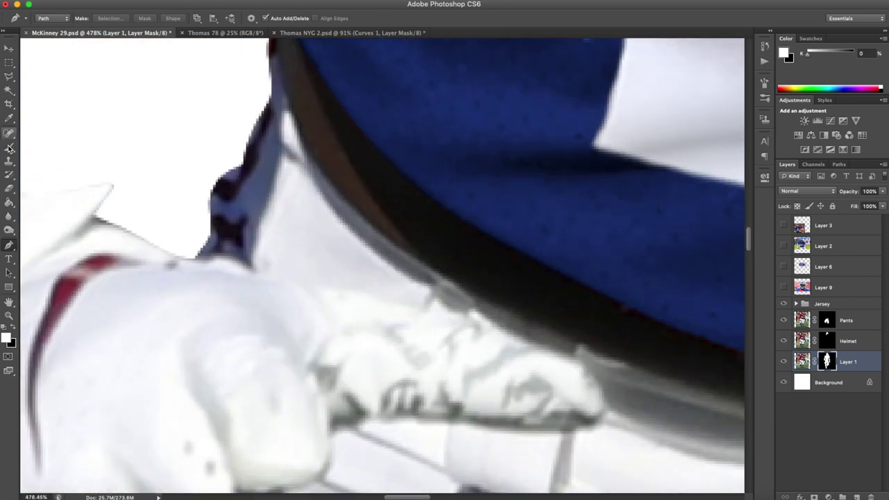
pyautogui.click(806, 321)
pyautogui.keyDown('alt'); pyautogui.click(258, 182); pyautogui.keyUp('alt')
pyautogui.moveTo(250, 175)
pyautogui.mouseDown()
pyautogui.moveTo(265, 104)
pyautogui.moveTo(259, 96)
pyautogui.moveTo(223, 193)
pyautogui.moveTo(227, 176)
pyautogui.moveTo(243, 188)
pyautogui.moveTo(220, 210)
pyautogui.moveTo(226, 221)
pyautogui.moveTo(247, 217)
pyautogui.moveTo(236, 242)
pyautogui.mouseUp()
pyautogui.keyDown('alt'); pyautogui.click(242, 239); pyautogui.keyUp('alt')
pyautogui.scroll(-10, 282, 165)
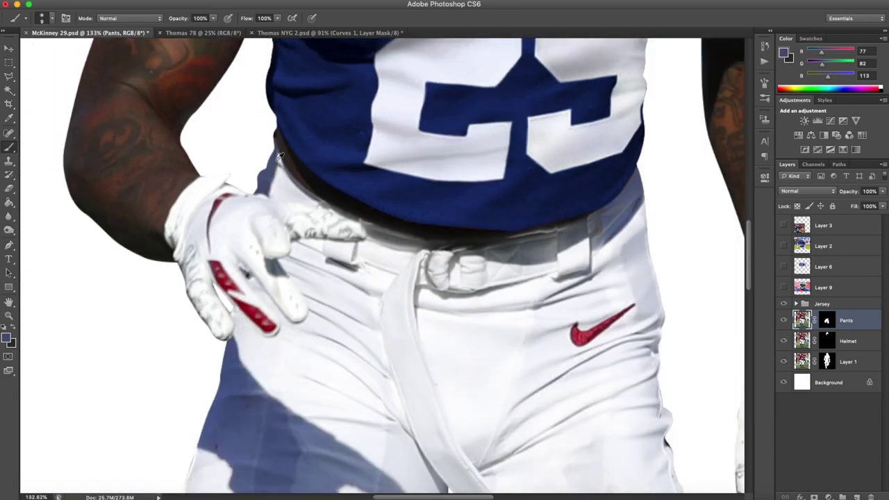
pyautogui.scroll(-2, 285, 161)
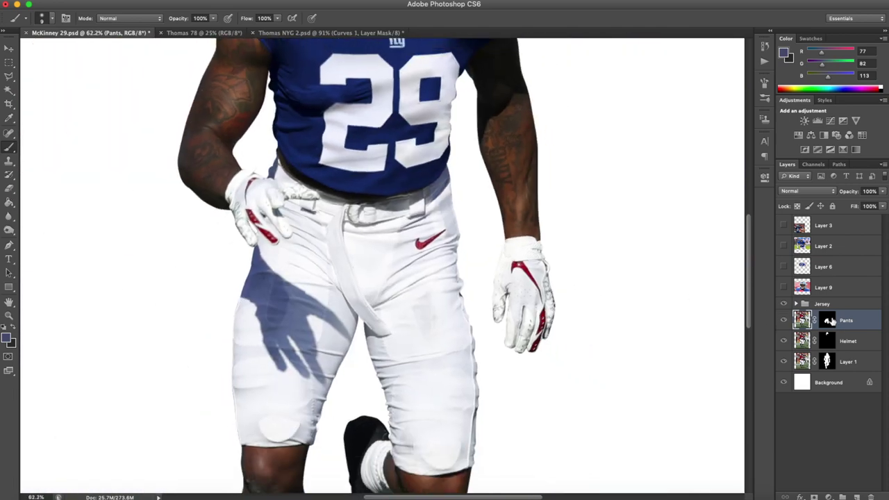
# Add a Hue/Saturation adjustment clipped to the Pants layer with hue -126, saturation +16 and lightness -16.
pyautogui.click(801, 134)
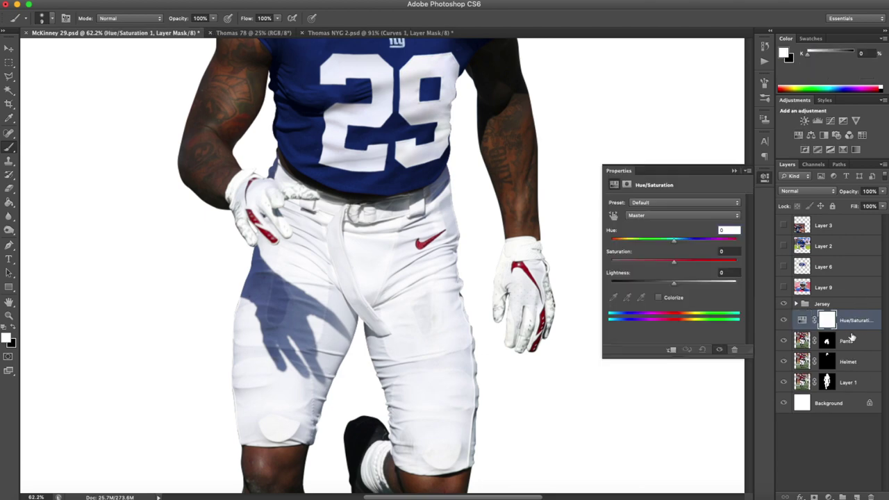
pyautogui.scroll(10, 355, 195)
pyautogui.moveTo(674, 241); pyautogui.dragTo(621, 241)
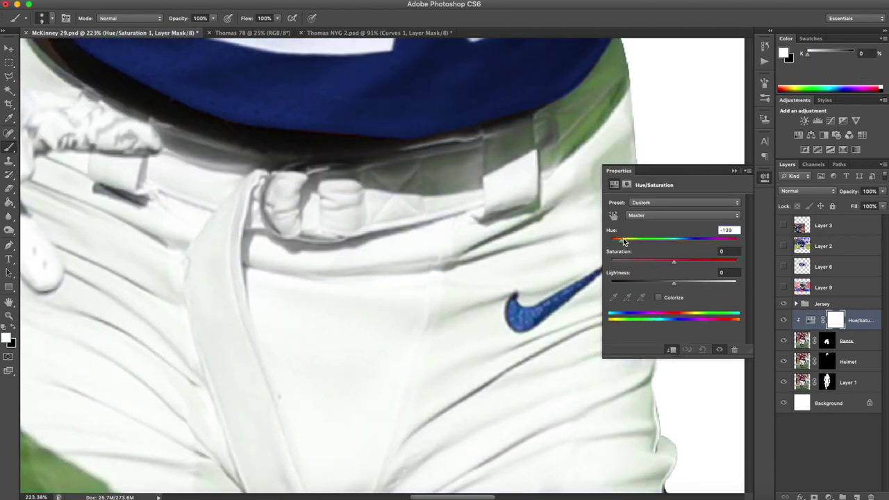
pyautogui.moveTo(671, 265); pyautogui.dragTo(664, 284)
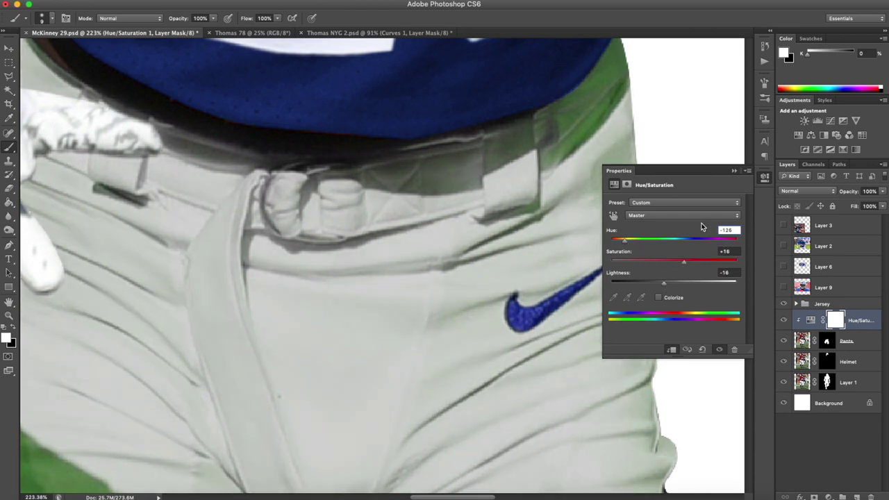
pyautogui.click(734, 174)
# Invert the Hue/Saturation mask and paint white over the pants swoosh so only the swoosh turns blue.
pyautogui.hotkey('ctrl', 'i')
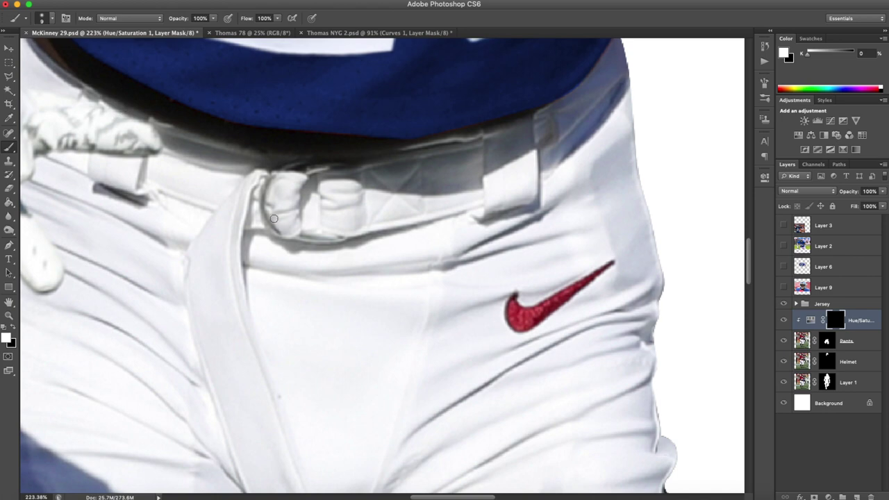
pyautogui.scroll(5, 535, 306)
pyautogui.moveTo(467, 305)
pyautogui.mouseDown()
pyautogui.moveTo(473, 255)
pyautogui.moveTo(481, 294)
pyautogui.moveTo(475, 273)
pyautogui.moveTo(492, 290)
pyautogui.moveTo(465, 313)
pyautogui.moveTo(463, 304)
pyautogui.moveTo(489, 333)
pyautogui.moveTo(510, 326)
pyautogui.moveTo(495, 306)
pyautogui.moveTo(515, 302)
pyautogui.moveTo(501, 296)
pyautogui.moveTo(519, 287)
pyautogui.moveTo(471, 302)
pyautogui.moveTo(510, 315)
pyautogui.moveTo(533, 300)
pyautogui.moveTo(511, 328)
pyautogui.moveTo(490, 328)
pyautogui.moveTo(585, 274)
pyautogui.moveTo(534, 285)
pyautogui.moveTo(578, 267)
pyautogui.moveTo(625, 235)
pyautogui.moveTo(564, 266)
pyautogui.moveTo(708, 175)
pyautogui.mouseUp()
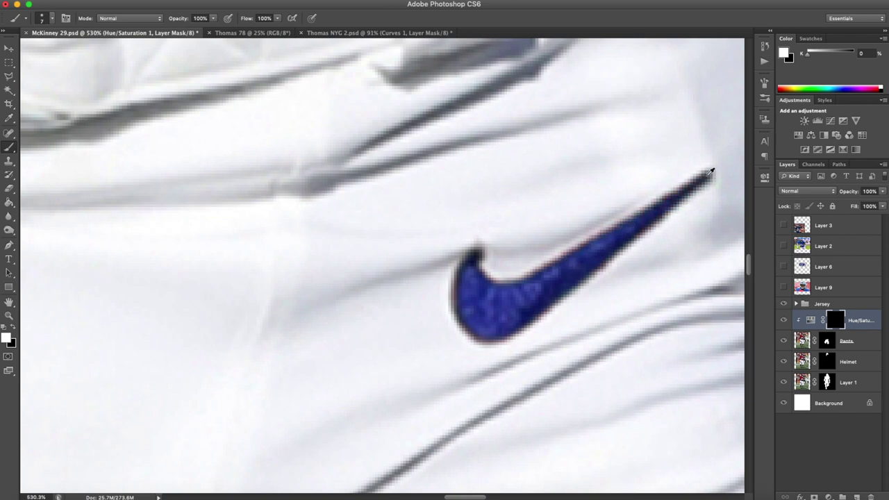
pyautogui.press('super+0')
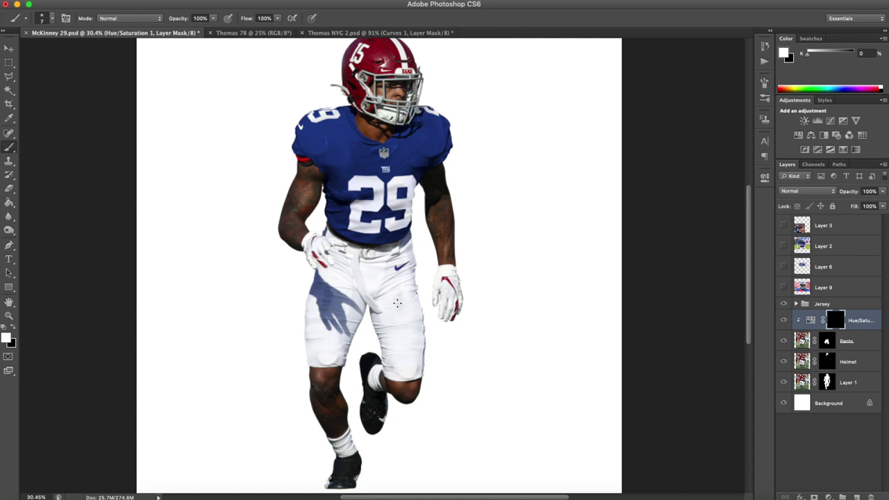
# Group the Pants layer with its Hue/Saturation adjustment and name the group Pants.
pyautogui.keyDown('shift'); pyautogui.click(869, 340); pyautogui.keyUp('shift')
pyautogui.press('super+g')
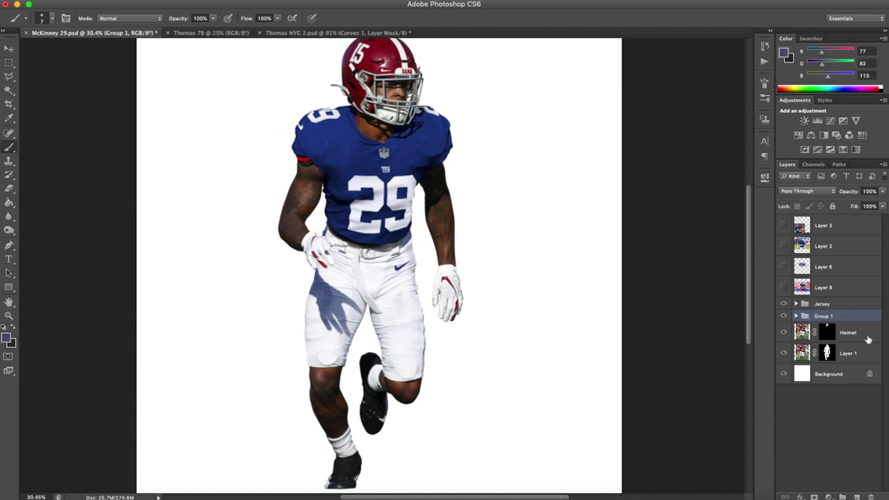
pyautogui.doubleClick(832, 317)
pyautogui.write('Pants')
pyautogui.press('Return')
# Select the Helmet layer and examine the helmet's shell, number, stripe and front bumper up close.
pyautogui.click(855, 333)
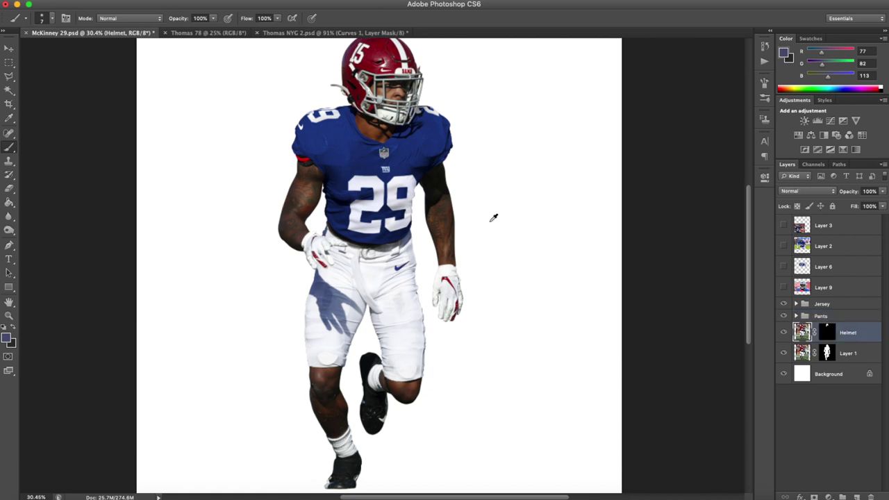
pyautogui.scroll(-2, 424, 205)
pyautogui.scroll(2, 389, 182)
pyautogui.scroll(-3, 415, 199)
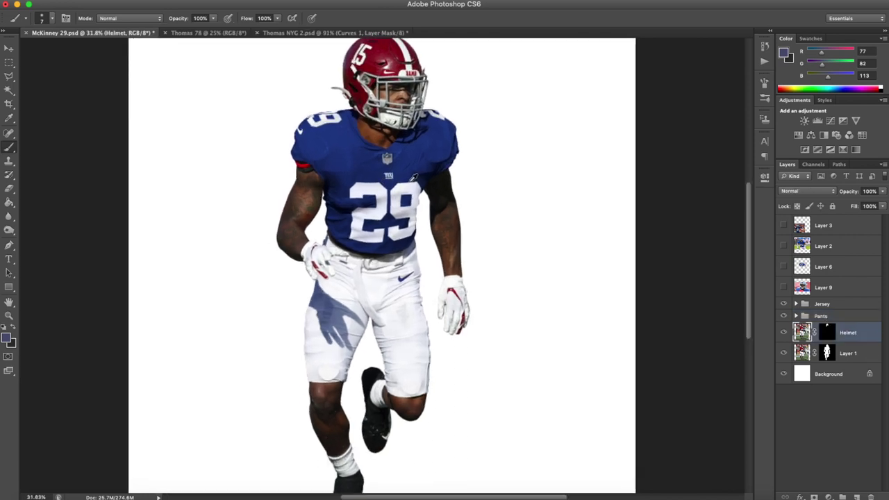
pyautogui.scroll(5, 389, 86)
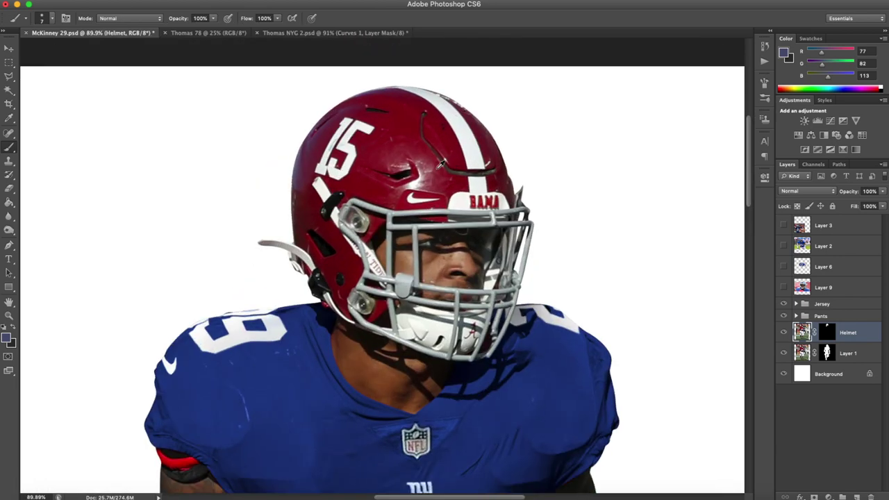
pyautogui.scroll(3, 434, 162)
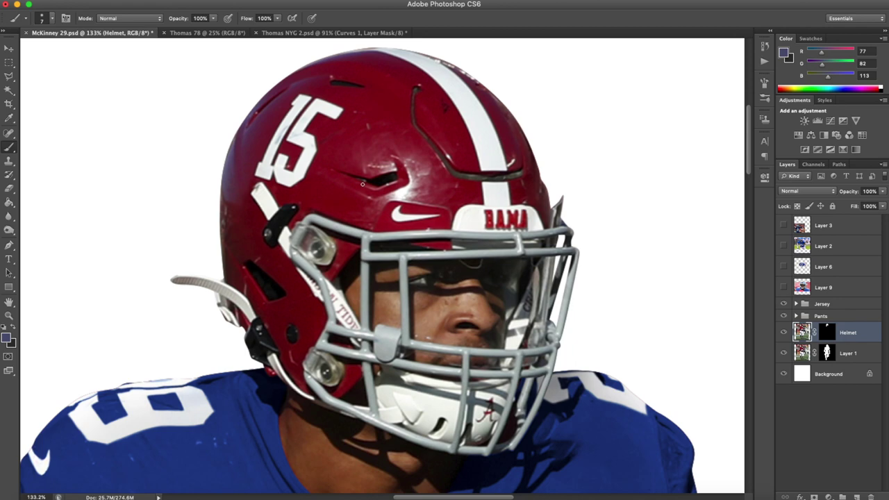
pyautogui.scroll(-1, 368, 186)
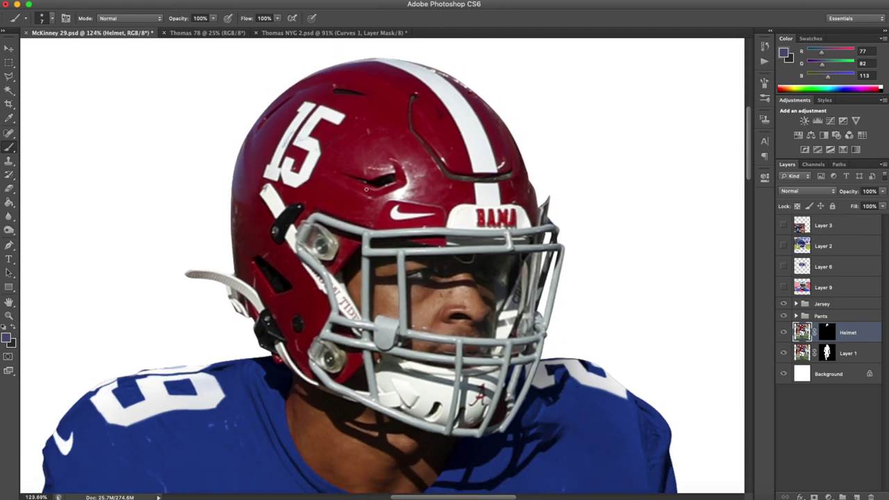
pyautogui.scroll(-1, 453, 175)
pyautogui.scroll(-2, 450, 178)
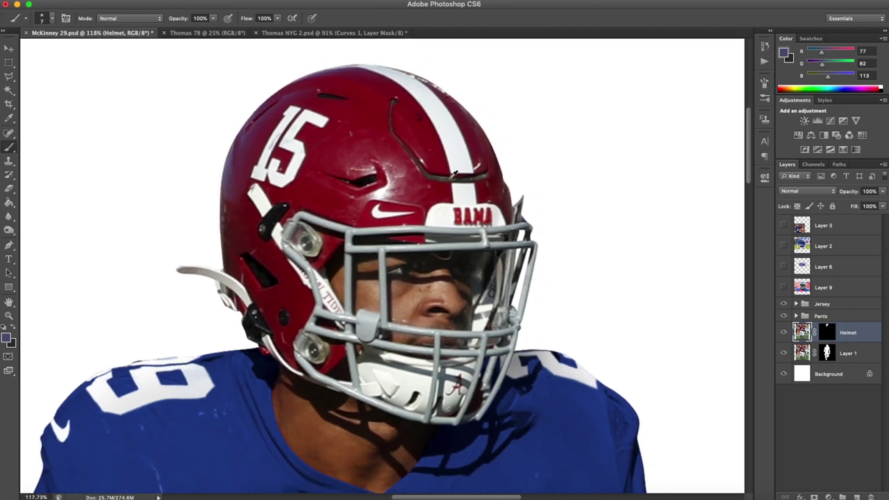
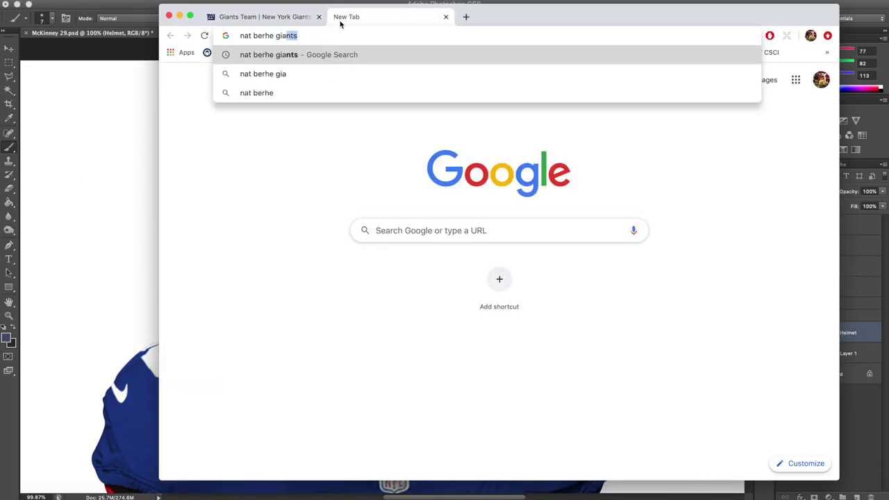
# Search Google Images for "nat berhe giants" and pick a close-up photo of the number 29 Giants helmet.
pyautogui.press('Return')
pyautogui.scroll(-10, 445, 277)
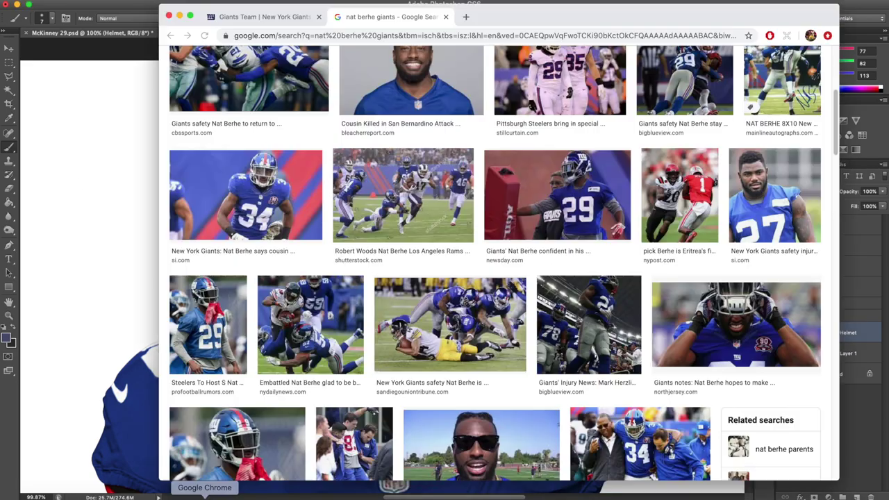
pyautogui.click(544, 181)
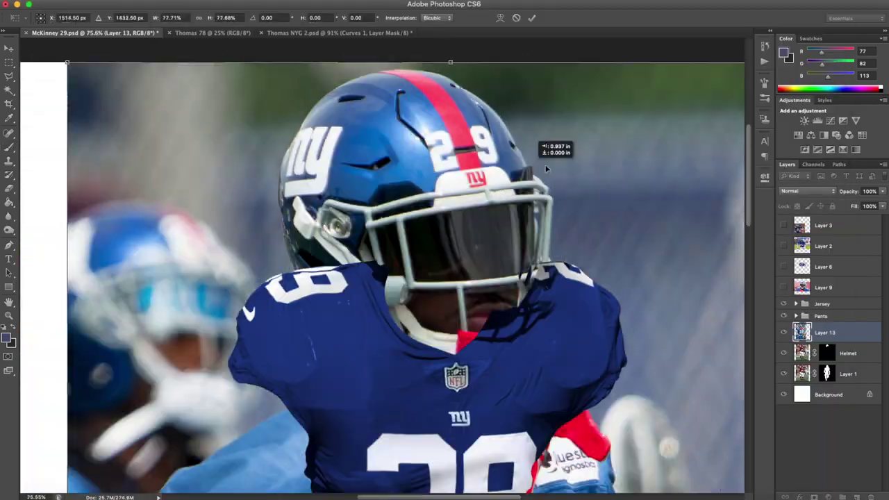
# Scale the pasted helmet photo to about 77.7%, position it over the player and place its layer above the Jersey group.
pyautogui.moveTo(535, 139); pyautogui.dragTo(549, 146)
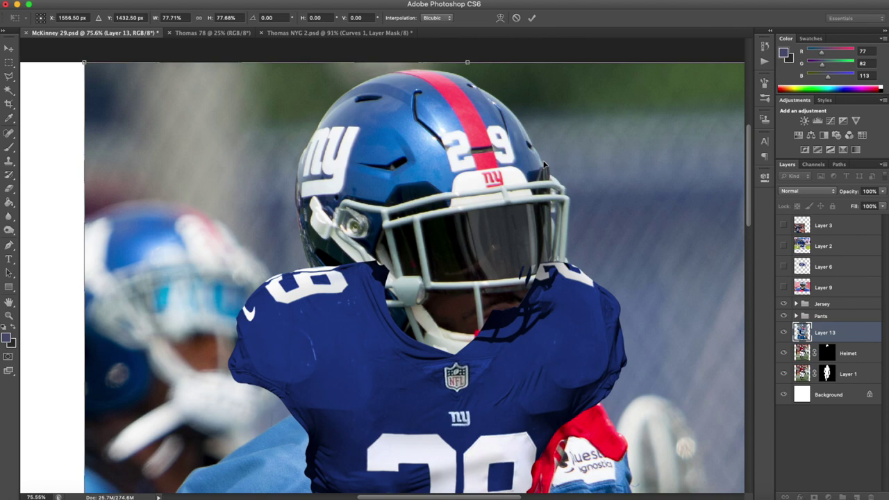
pyautogui.press('Return')
pyautogui.scroll(-1, 610, 190)
pyautogui.moveTo(824, 327); pyautogui.dragTo(828, 306)
pyautogui.scroll(-2, 479, 144)
pyautogui.scroll(3, 481, 149)
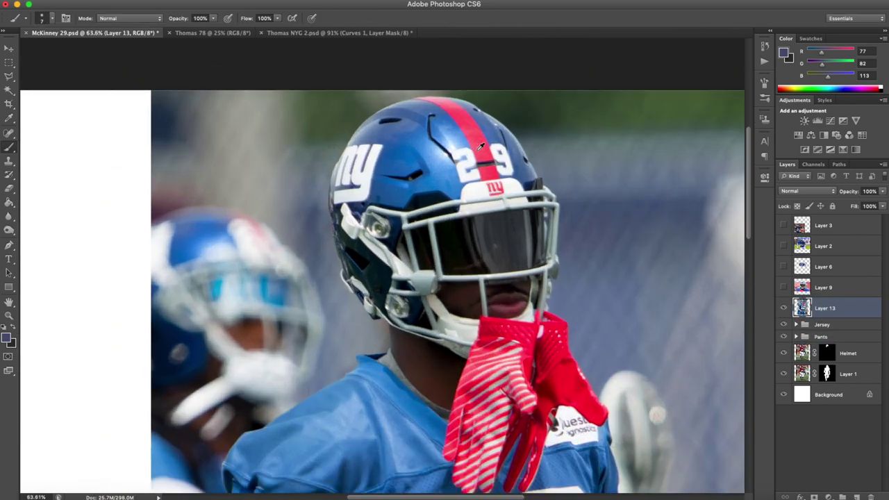
pyautogui.scroll(-2, 362, 175)
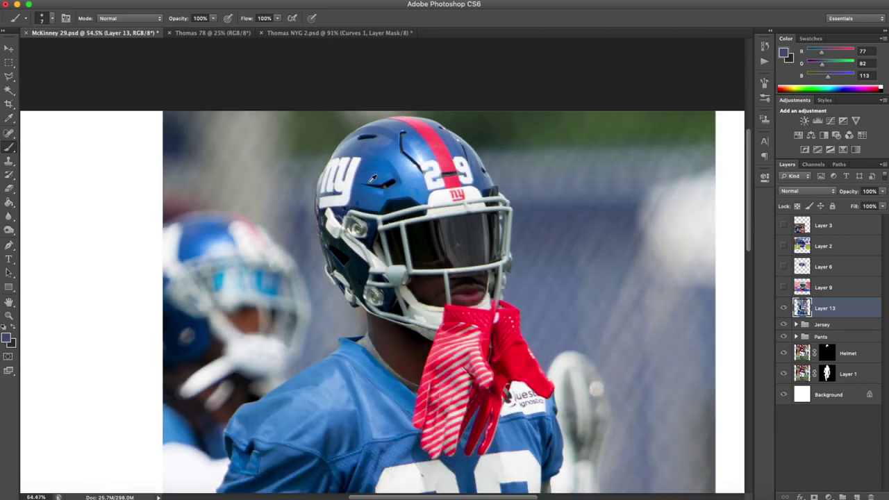
# Trace the back edge of the Giants helmet with the Pen tool, from the lower rear up to the side logo.
pyautogui.click(9, 246)
pyautogui.scroll(3, 453, 160)
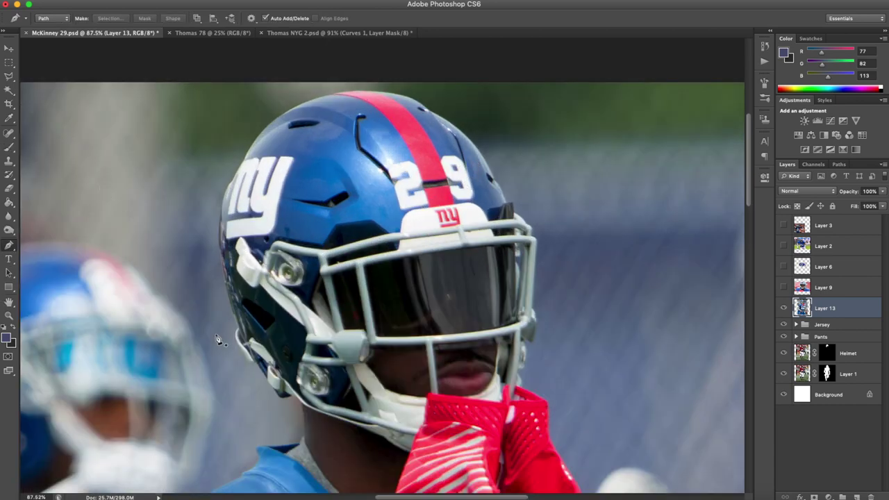
pyautogui.scroll(6, 225, 300)
pyautogui.click(274, 375)
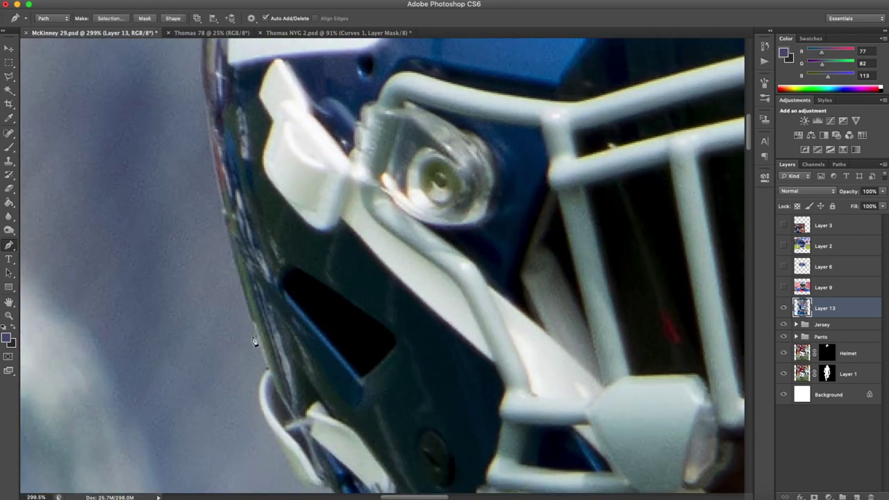
pyautogui.scroll(4, 222, 283)
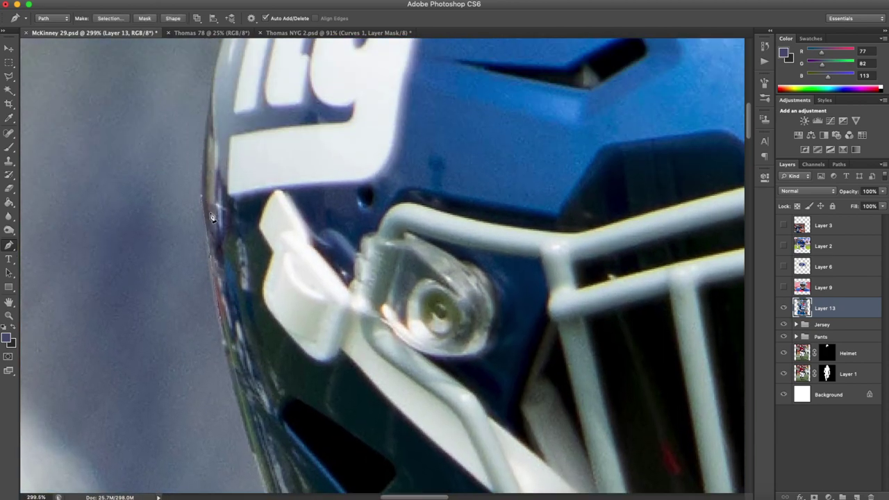
pyautogui.scroll(4, 212, 218)
pyautogui.scroll(3, 243, 145)
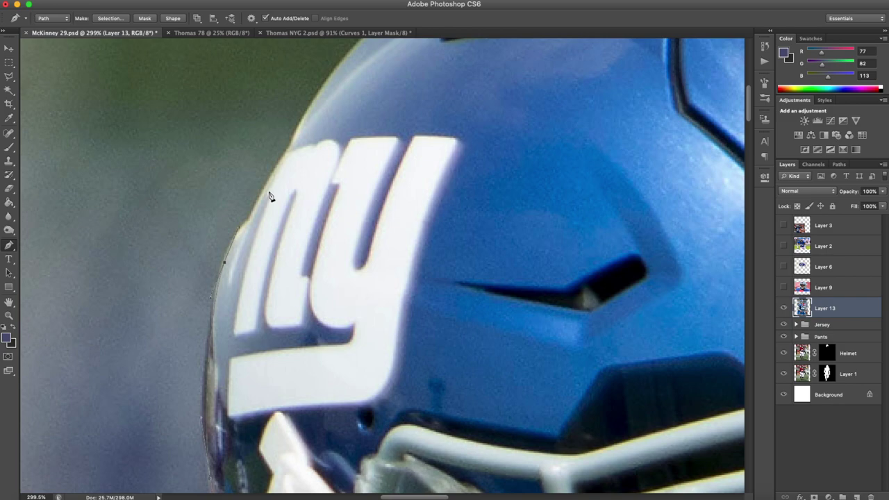
# Continue the pen path over the helmet's crown, down its front edge and onto the white front bumper.
pyautogui.moveTo(278, 168); pyautogui.dragTo(281, 162)
pyautogui.scroll(6, 310, 185)
pyautogui.hscroll(8, 416, 209)
pyautogui.click(391, 157)
pyautogui.scroll(-8, 505, 241)
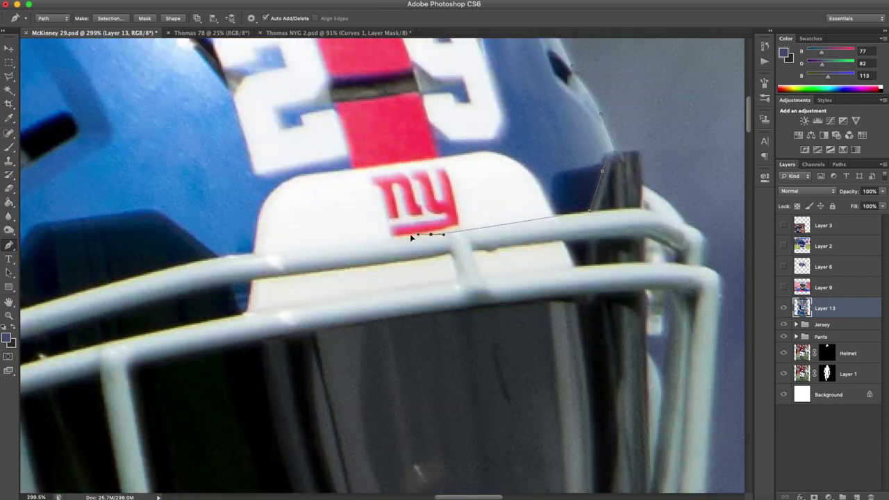
# Continue the pen path along the brow above the face mask and around the lower side shell, leaving out the chin straps.
pyautogui.hscroll(-6, 500, 238)
pyautogui.click(480, 180)
pyautogui.moveTo(232, 211); pyautogui.dragTo(201, 205)
pyautogui.hscroll(-5, 194, 206)
pyautogui.click(143, 245)
pyautogui.scroll(-8, 145, 247)
pyautogui.click(349, 371)
pyautogui.click(266, 274)
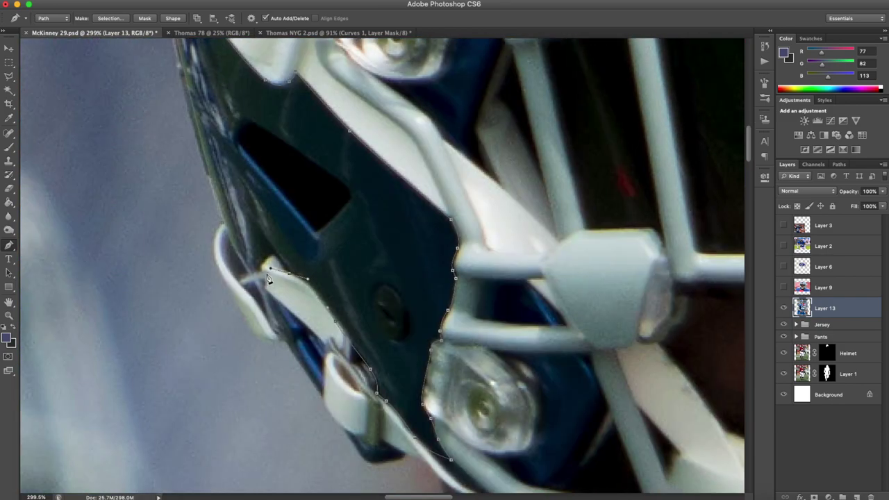
# Turn the helmet path into a selection, copy the shell to a new layer and hide the source photo layer.
pyautogui.rightClick(214, 187)
pyautogui.click(244, 238)
pyautogui.press('super+j')
pyautogui.click(784, 328)
pyautogui.scroll(-8, 618, 286)
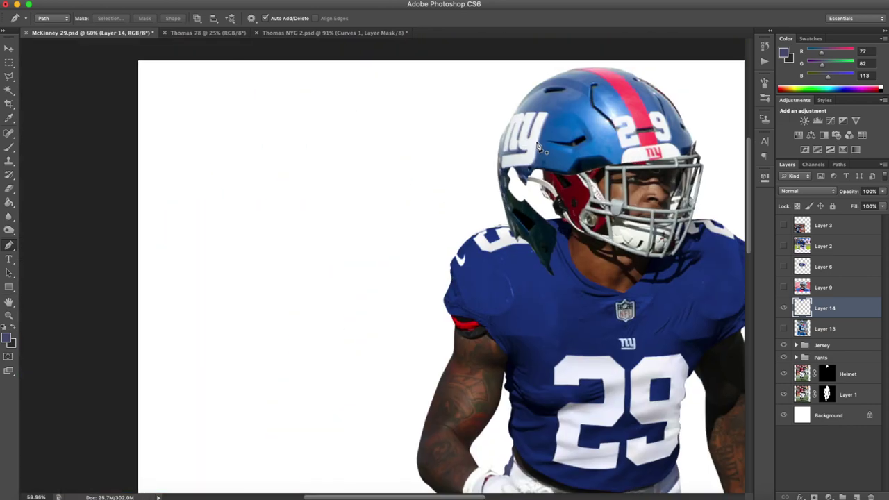
# Move the helmet cutout layer below the Jersey and Pants groups, directly above the Helmet layer.
pyautogui.scroll(3, 556, 137)
pyautogui.hscroll(3, 576, 125)
pyautogui.moveTo(827, 308); pyautogui.dragTo(844, 380)
pyautogui.scroll(2, 556, 170)
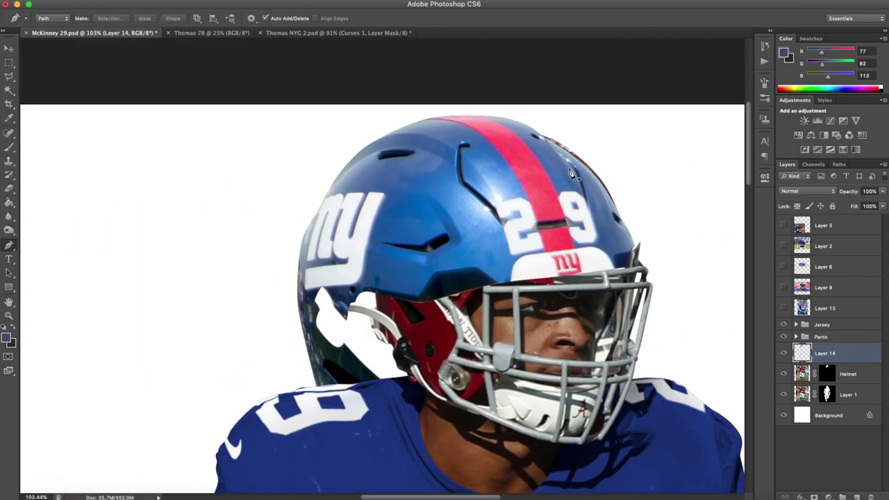
pyautogui.hscroll(2, 591, 184)
# Scale the helmet cutout to about 76%, rotate it 7.53° over the player's helmet and clip it to the Helmet layer.
pyautogui.press('super+t')
pyautogui.moveTo(589, 476); pyautogui.dragTo(493, 375)
pyautogui.moveTo(560, 372); pyautogui.dragTo(547, 394)
pyautogui.moveTo(426, 300); pyautogui.dragTo(498, 329)
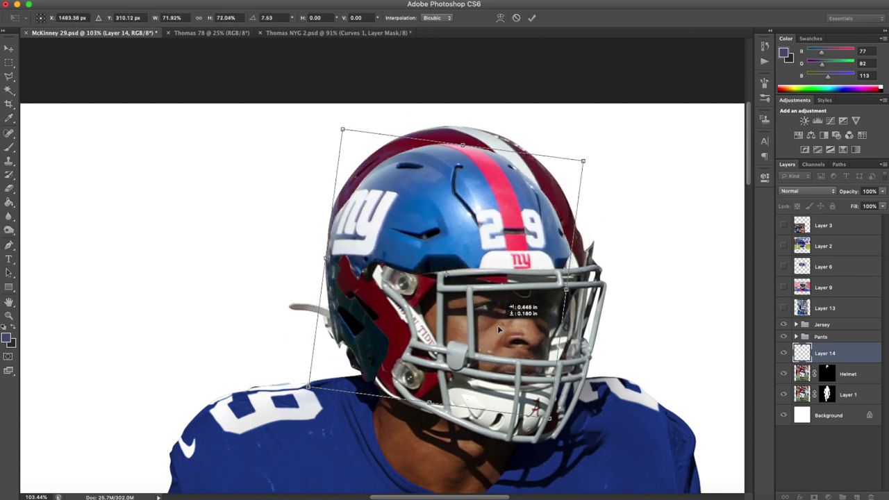
pyautogui.moveTo(584, 161); pyautogui.dragTo(603, 148)
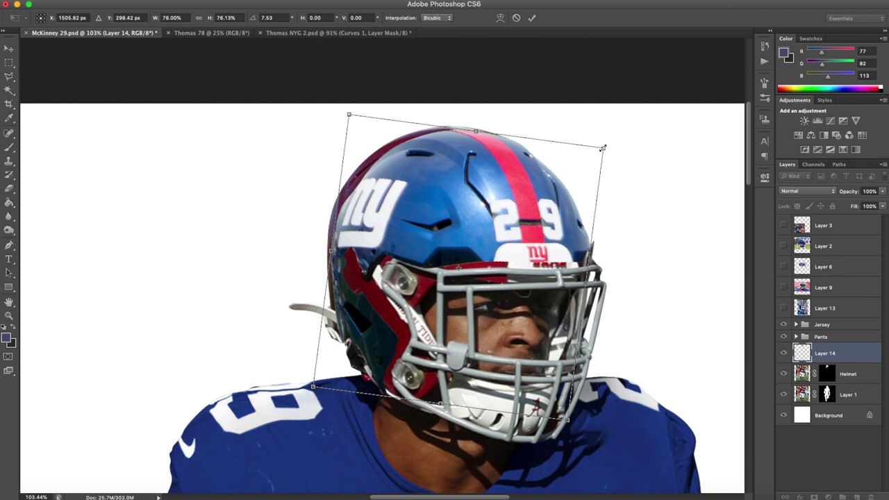
pyautogui.press('Return')
pyautogui.press('p')
pyautogui.keyDown('alt'); pyautogui.click(853, 360); pyautogui.keyUp('alt')
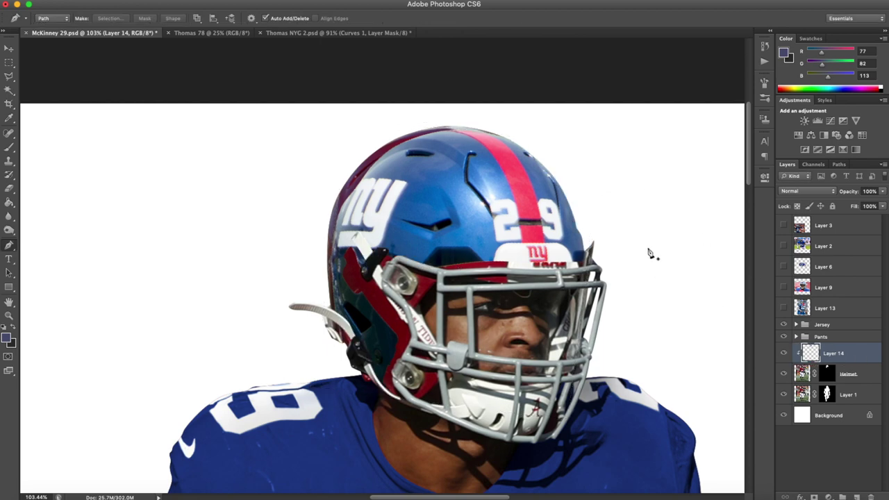
# Fit the cutout to the helmet with 113.57% width, 108.24% height, 1.64° rotation and 7.68° horizontal skew.
pyautogui.hotkey('ctrl', 't')
pyautogui.moveTo(615, 244); pyautogui.dragTo(582, 231)
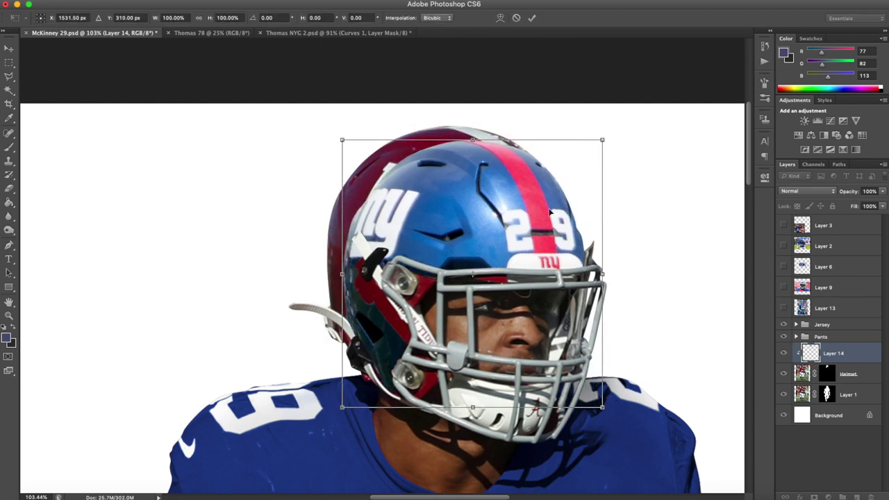
pyautogui.moveTo(605, 138); pyautogui.dragTo(612, 131)
pyautogui.moveTo(588, 156); pyautogui.dragTo(581, 153)
pyautogui.moveTo(336, 133); pyautogui.dragTo(308, 121)
pyautogui.scroll(-3, 573, 203)
pyautogui.moveTo(607, 186); pyautogui.dragTo(604, 234)
pyautogui.scroll(-2, 477, 238)
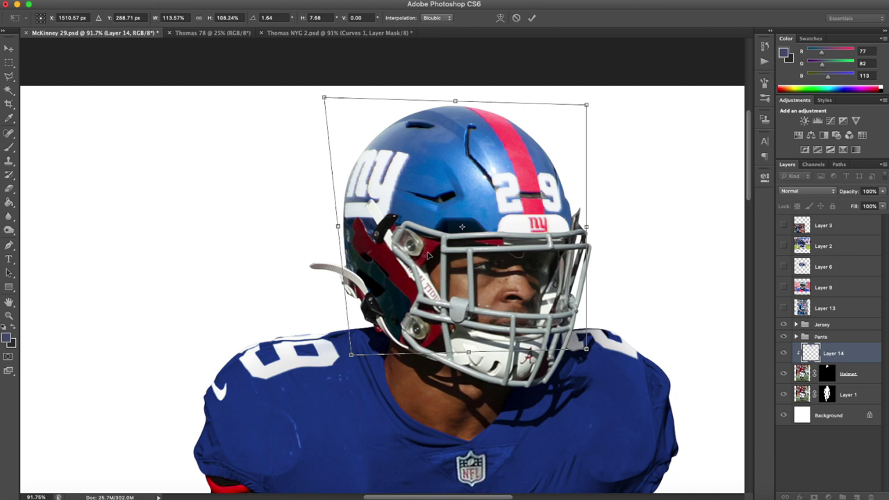
pyautogui.scroll(4, 382, 317)
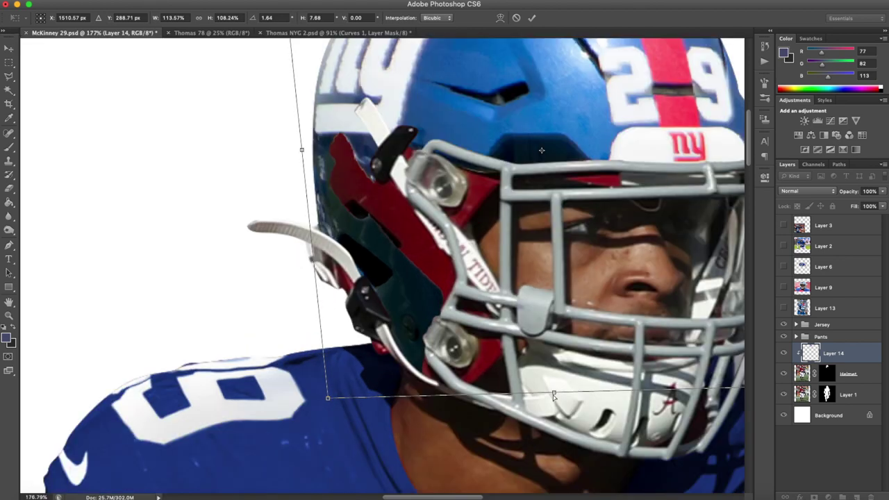
pyautogui.scroll(-4, 502, 310)
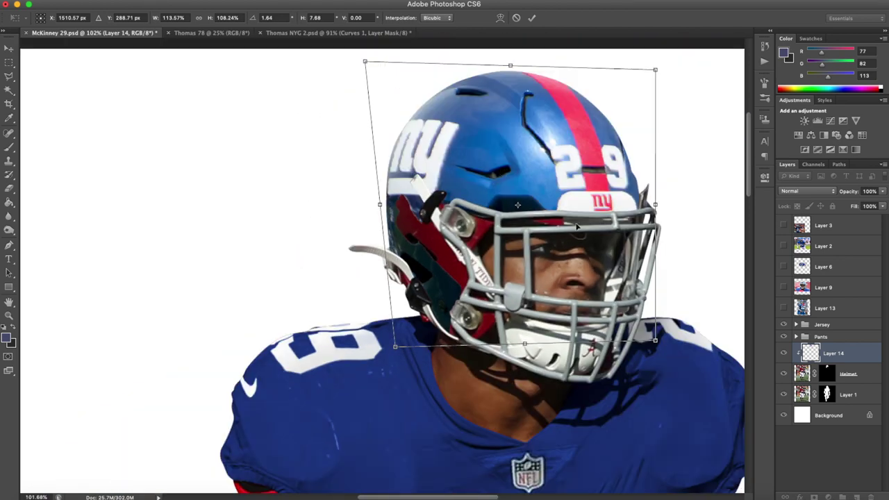
pyautogui.scroll(-5, 562, 169)
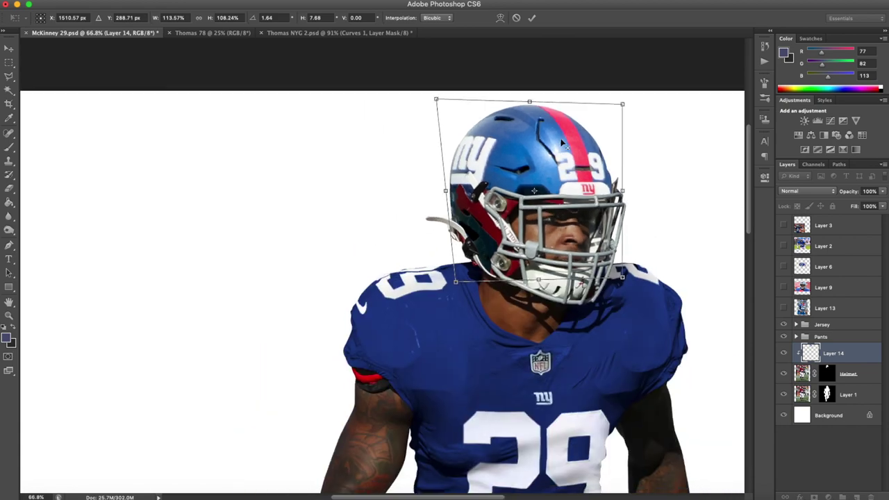
pyautogui.scroll(4, 399, 74)
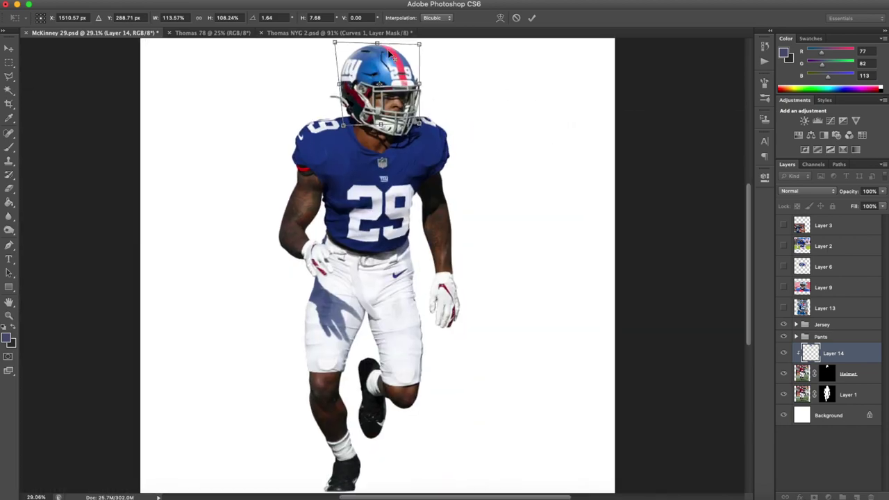
pyautogui.press('Return')
pyautogui.press('p')
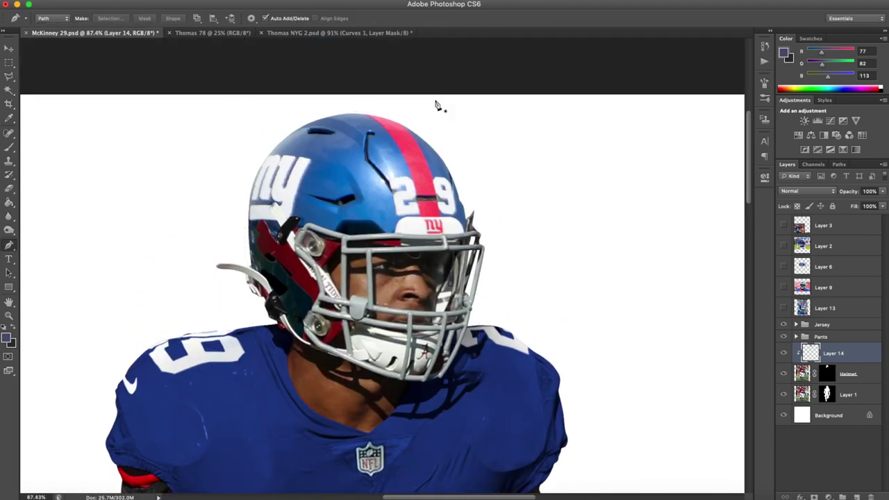
# Warp the helmet cutout along its top edge and at its lower rear corner to follow the original shell.
pyautogui.click(108, 0)
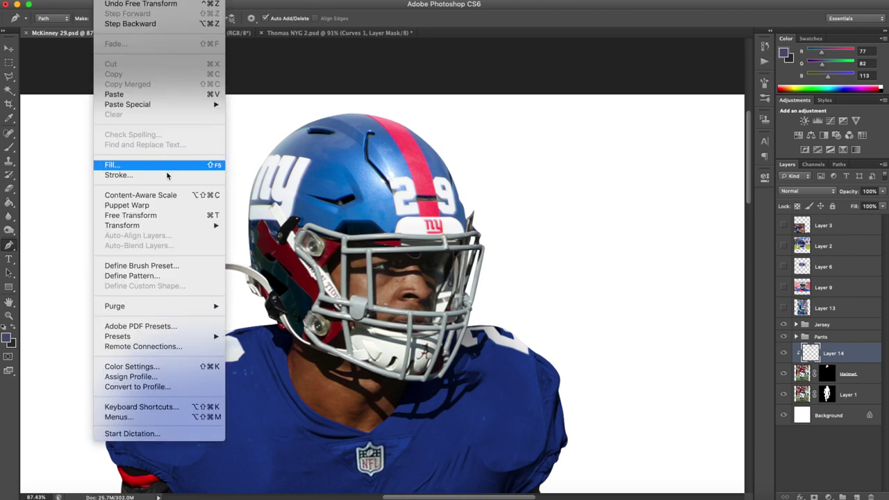
pyautogui.moveTo(184, 227)
pyautogui.click(266, 299)
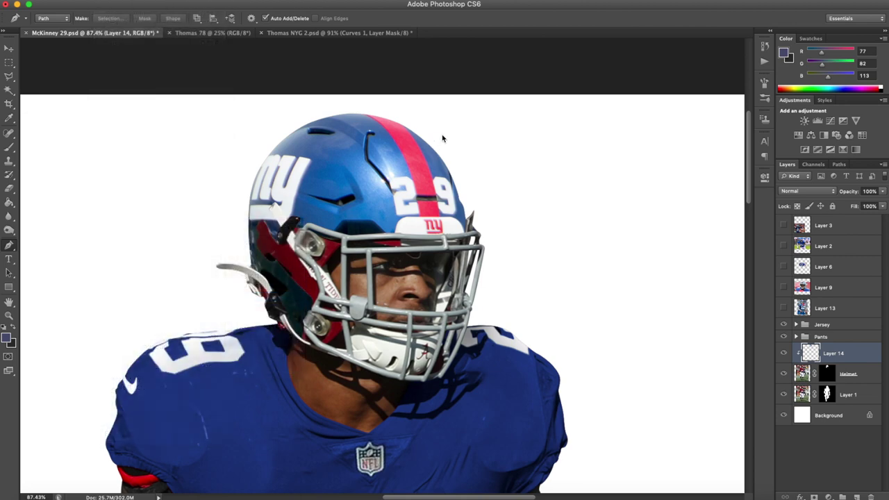
pyautogui.scroll(1, 477, 107)
pyautogui.moveTo(484, 113); pyautogui.dragTo(463, 114)
pyautogui.moveTo(393, 110); pyautogui.dragTo(398, 112)
pyautogui.moveTo(303, 112); pyautogui.dragTo(304, 120)
pyautogui.moveTo(212, 110)
pyautogui.mouseDown()
pyautogui.moveTo(227, 115)
pyautogui.moveTo(212, 109)
pyautogui.mouseUp()
pyautogui.scroll(-4, 246, 254)
pyautogui.moveTo(214, 295); pyautogui.dragTo(223, 299)
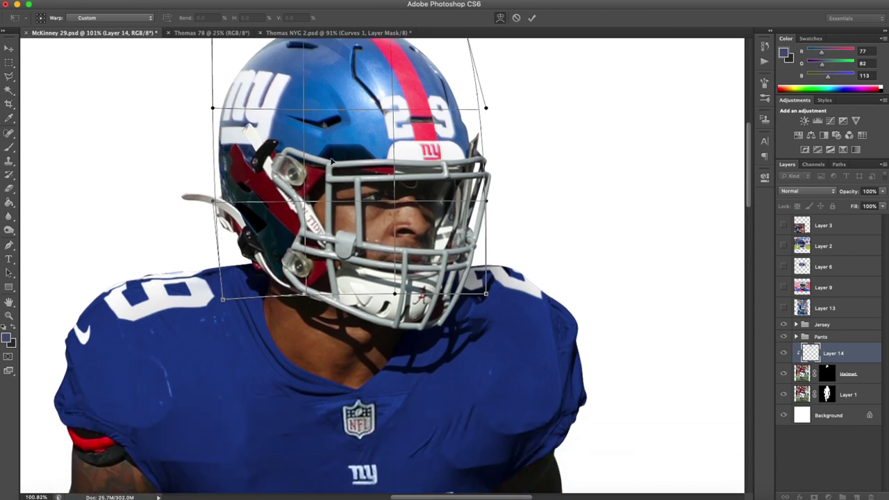
# Refine the warp around the front bumper, number and front edge of the helmet, and apply it.
pyautogui.scroll(5, 412, 166)
pyautogui.moveTo(391, 162); pyautogui.dragTo(400, 166)
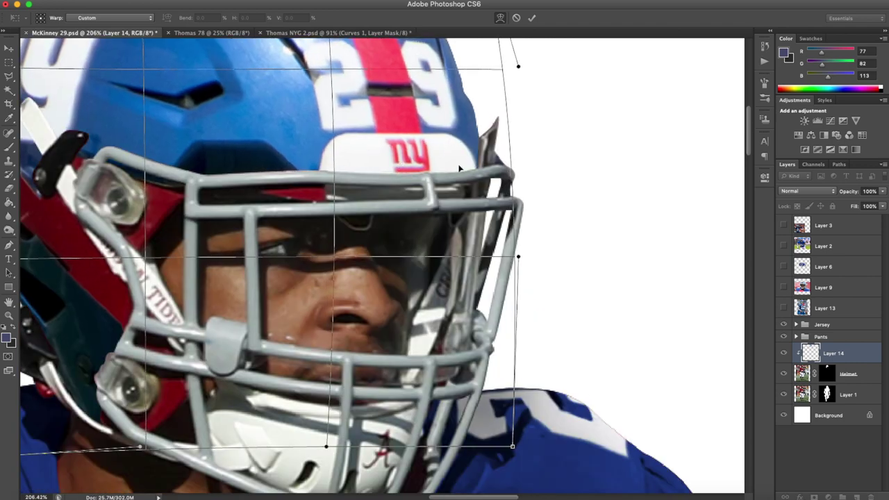
pyautogui.scroll(-3, 469, 151)
pyautogui.scroll(-1, 459, 144)
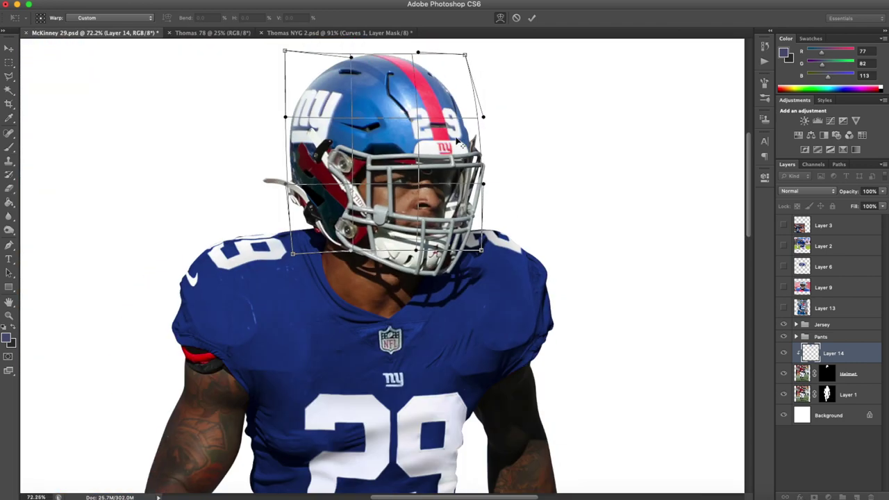
pyautogui.scroll(4, 459, 143)
pyautogui.moveTo(505, 182); pyautogui.dragTo(492, 184)
pyautogui.scroll(3, 493, 191)
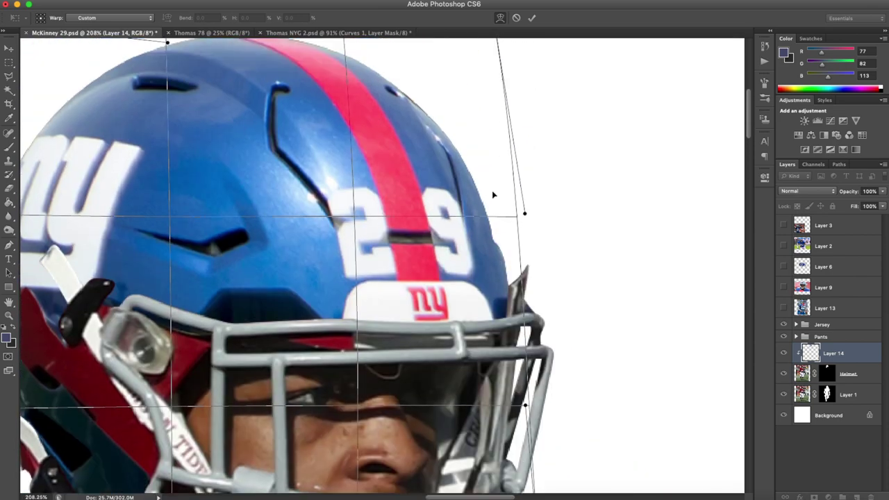
pyautogui.scroll(-3, 494, 195)
pyautogui.moveTo(422, 266); pyautogui.dragTo(425, 265)
pyautogui.scroll(-2, 367, 227)
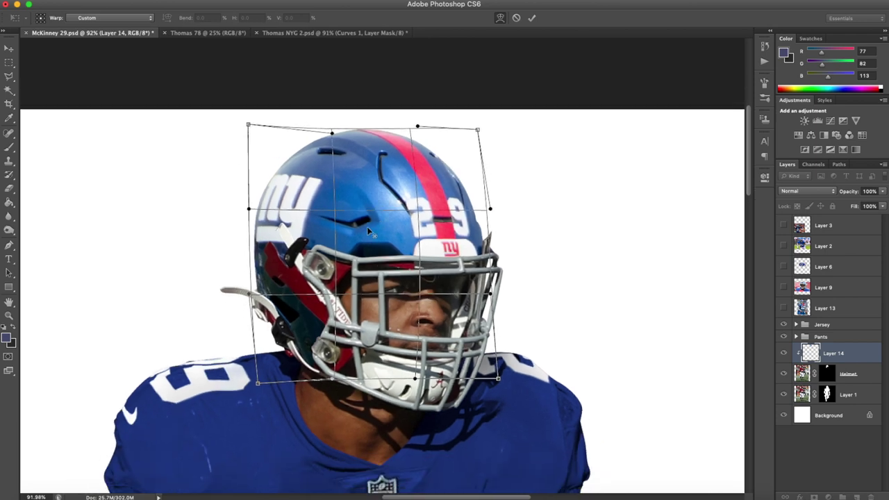
pyautogui.scroll(-5, 367, 226)
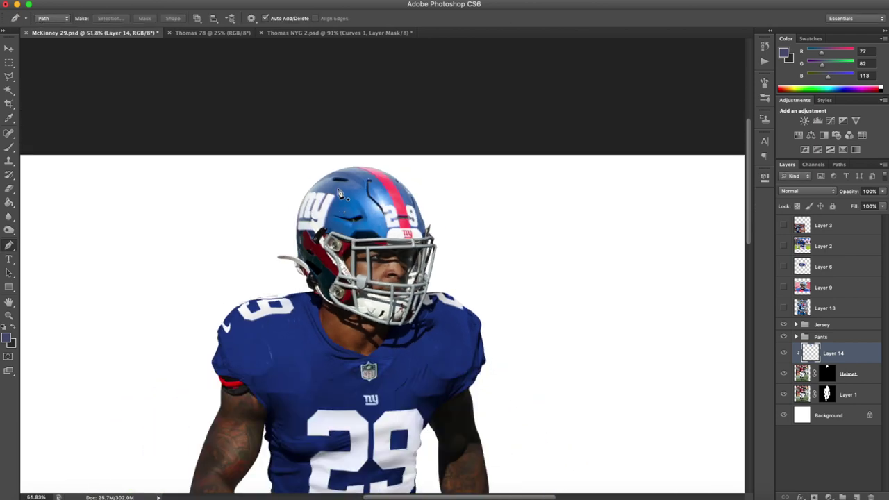
pyautogui.scroll(-2, 325, 137)
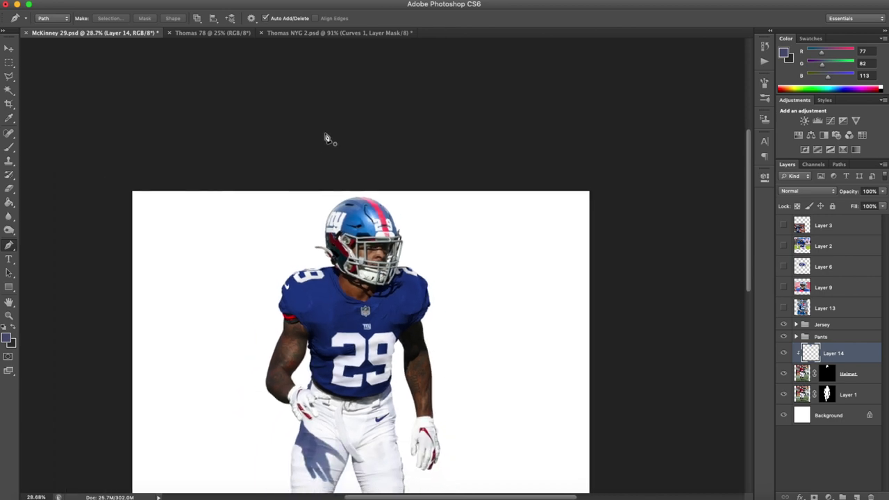
# Select the Brush tool for retouching the uncovered red areas on the side of the helmet shell.
pyautogui.scroll(5, 356, 202)
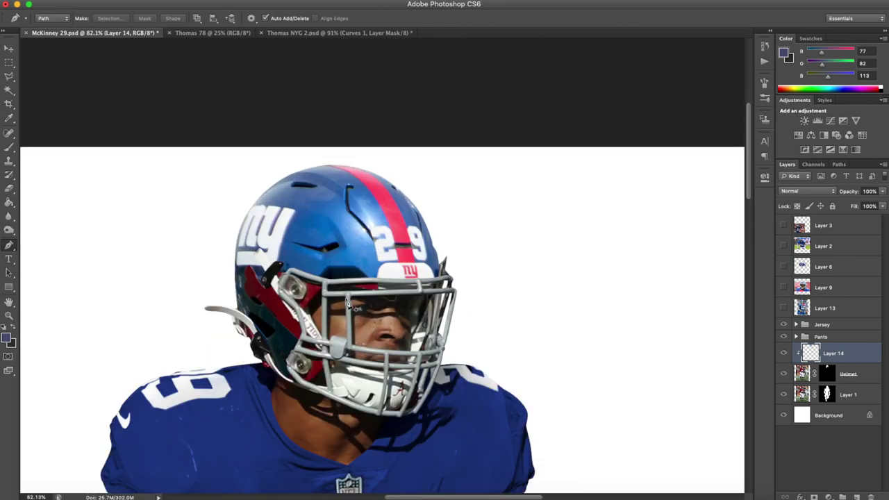
pyautogui.scroll(6, 374, 287)
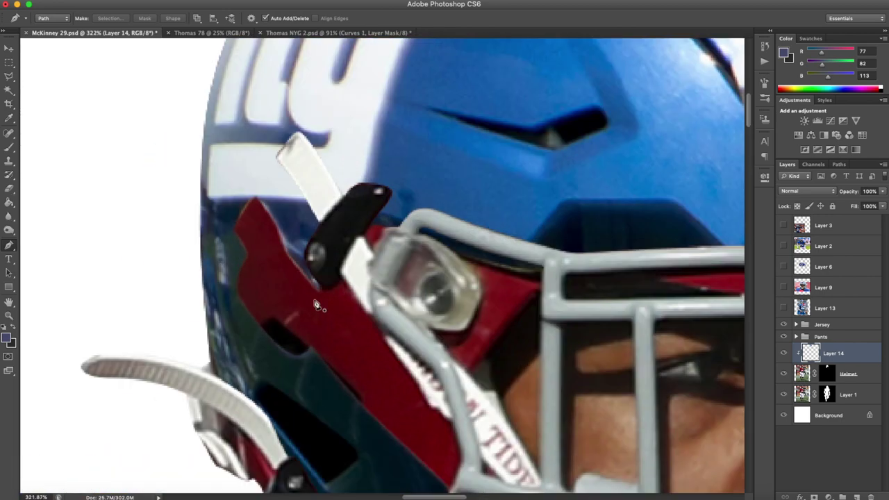
pyautogui.scroll(-1, 310, 306)
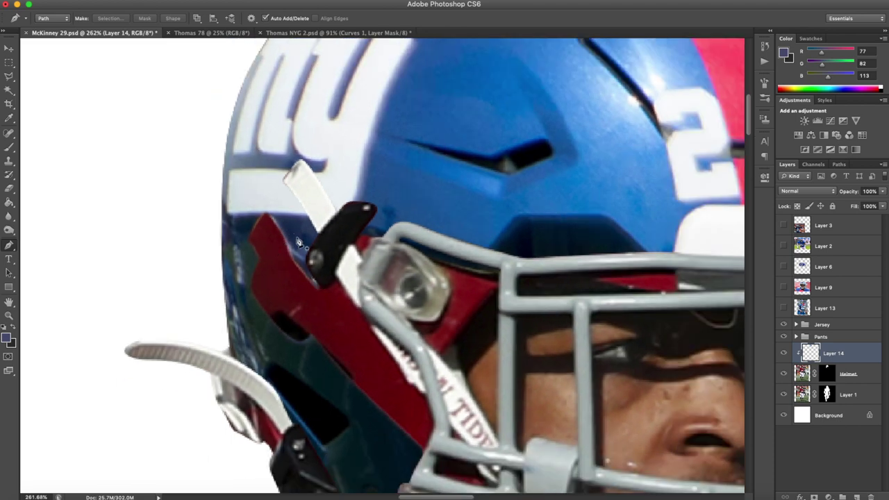
pyautogui.scroll(-5, 290, 311)
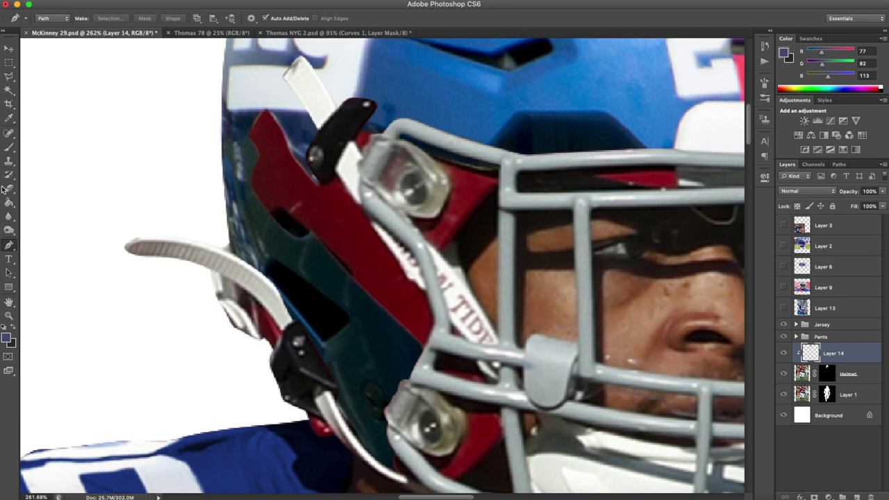
pyautogui.click(7, 147)
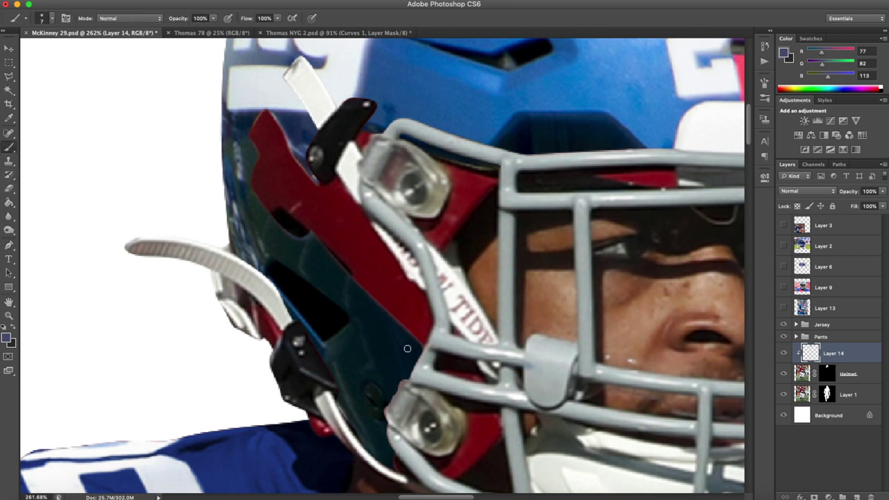
pyautogui.scroll(2, 407, 349)
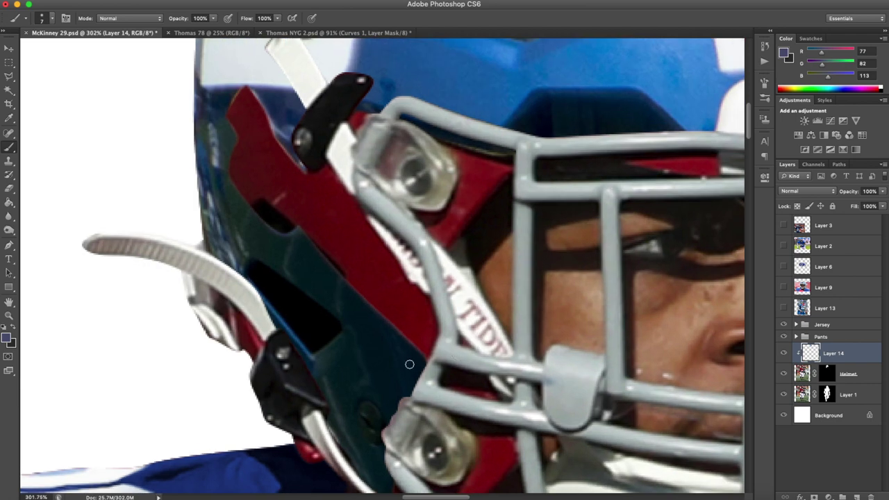
# Clone dark navy shell texture over the lower and middle red areas of the helmet's ear flap on Layer 14.
pyautogui.click(9, 160)
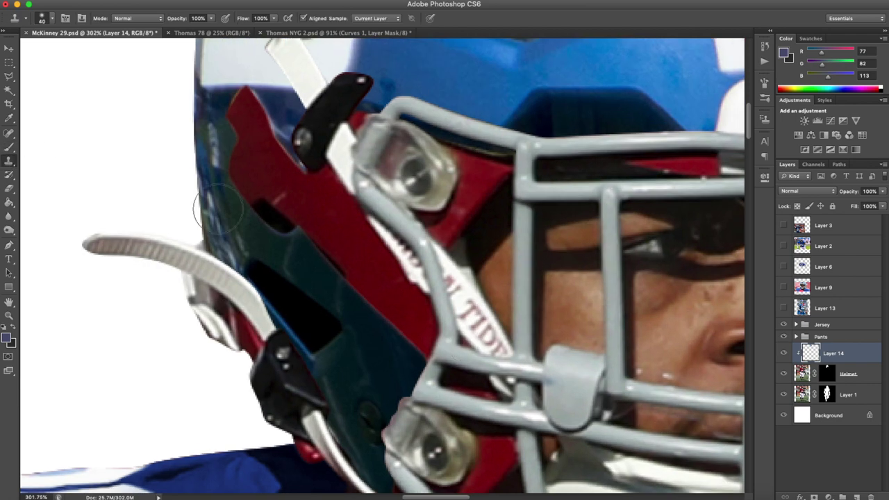
pyautogui.keyDown('alt'); pyautogui.click(407, 337); pyautogui.keyUp('alt')
pyautogui.moveTo(407, 337)
pyautogui.mouseDown()
pyautogui.moveTo(394, 312)
pyautogui.moveTo(415, 353)
pyautogui.moveTo(448, 363)
pyautogui.moveTo(424, 355)
pyautogui.moveTo(438, 336)
pyautogui.moveTo(427, 303)
pyautogui.moveTo(406, 296)
pyautogui.mouseUp()
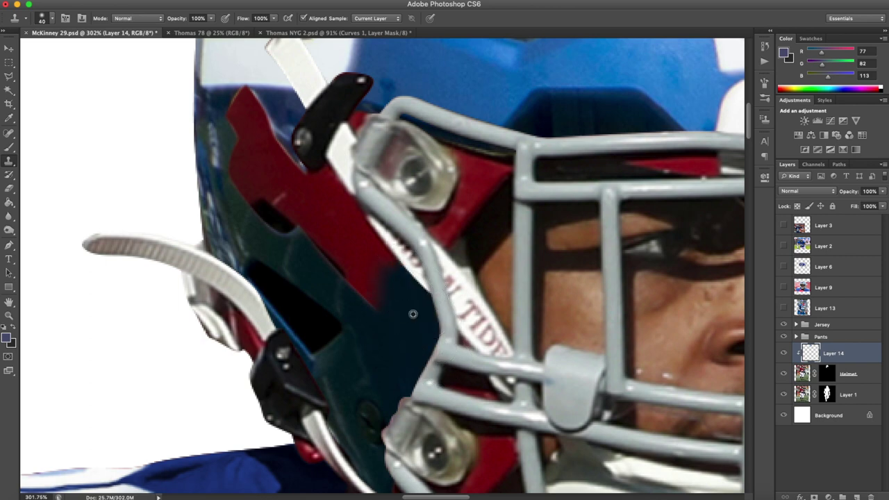
pyautogui.moveTo(325, 248)
pyautogui.mouseDown()
pyautogui.moveTo(314, 234)
pyautogui.moveTo(375, 300)
pyautogui.moveTo(404, 316)
pyautogui.mouseUp()
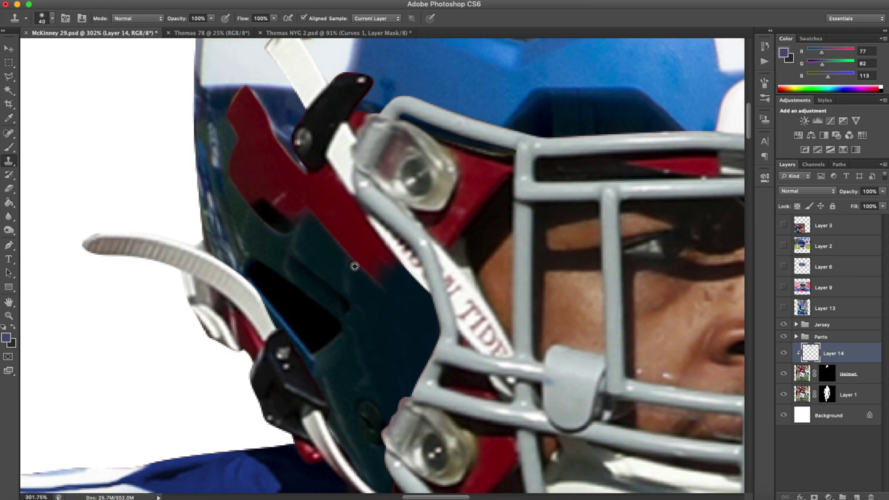
# Paint the red strip beside the chin strap with sampled dark navy (1, 20, 33) using a 35 px brush.
pyautogui.click(9, 149)
pyautogui.keyDown('alt'); pyautogui.click(416, 294); pyautogui.keyUp('alt')
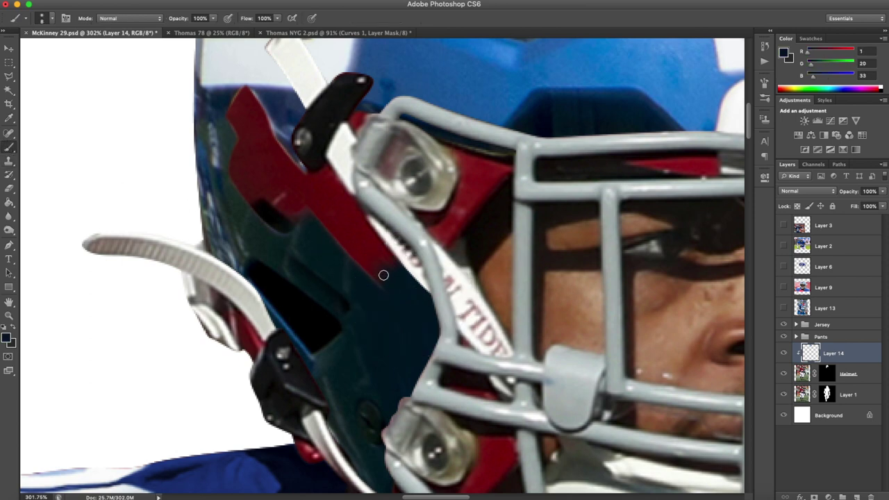
pyautogui.press(']')
pyautogui.press(']')
pyautogui.press(']')
pyautogui.press(']')
pyautogui.press(']')
pyautogui.moveTo(385, 276)
pyautogui.mouseDown()
pyautogui.moveTo(354, 216)
pyautogui.moveTo(369, 261)
pyautogui.moveTo(330, 198)
pyautogui.mouseUp()
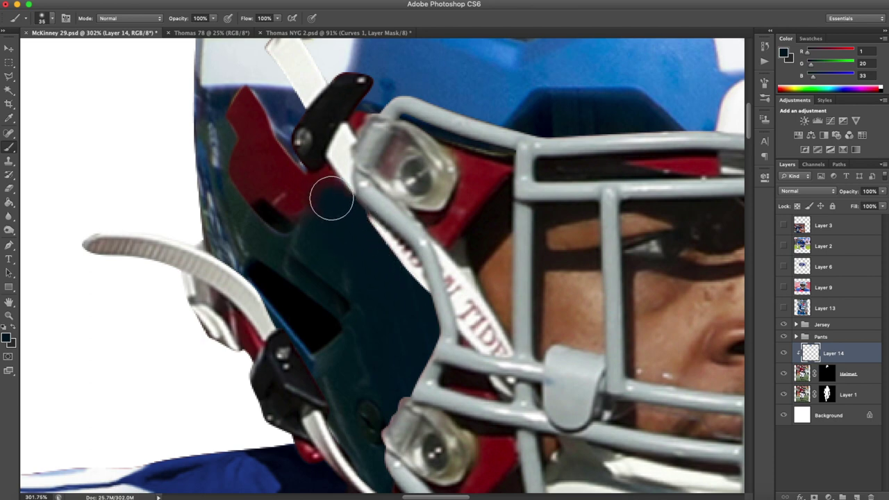
# Cover the rear part of the ear flap's red area with sampled dark green (31, 48, 42) on Layer 14.
pyautogui.scroll(3, 365, 252)
pyautogui.hscroll(-3, 369, 255)
pyautogui.keyDown('alt'); pyautogui.click(325, 285); pyautogui.keyUp('alt')
pyautogui.moveTo(336, 272); pyautogui.dragTo(383, 306)
pyautogui.press('super+z')
pyautogui.click(784, 353)
pyautogui.click(784, 353)
pyautogui.scroll(-5, 351, 332)
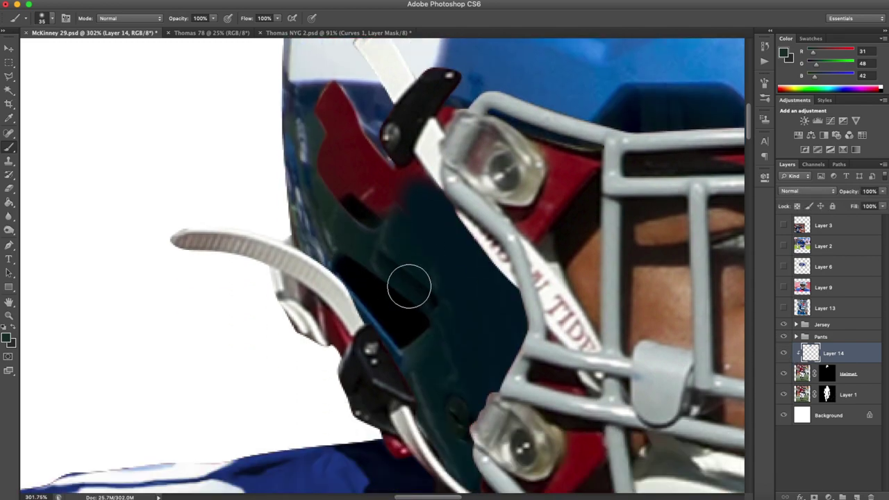
pyautogui.scroll(-6, 414, 299)
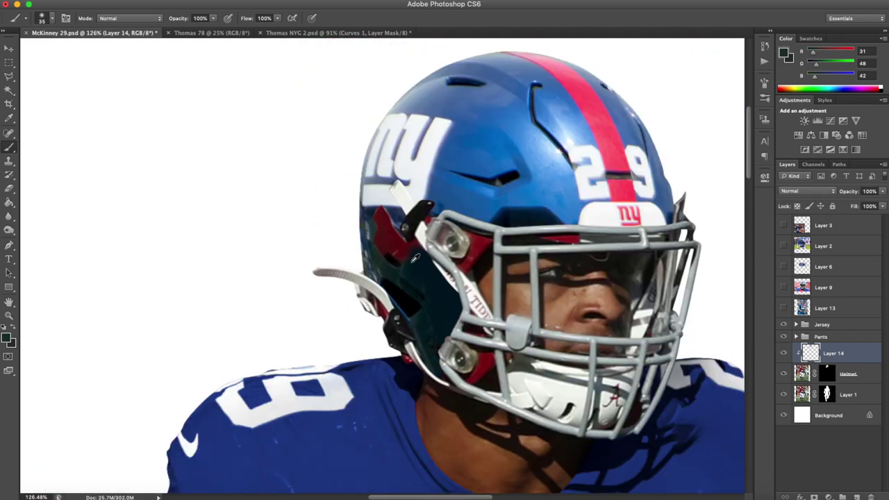
pyautogui.scroll(7, 407, 283)
pyautogui.moveTo(407, 283); pyautogui.dragTo(476, 371)
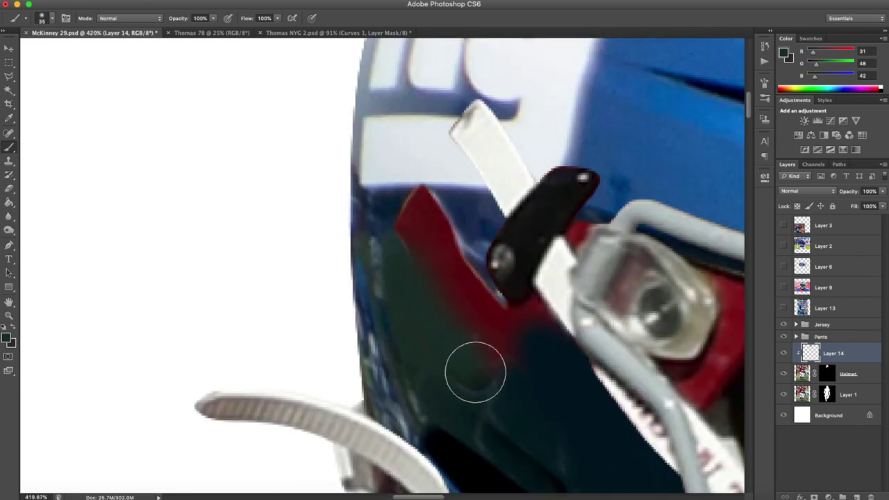
# Blend a sampled darker green (19, 35, 37) across the middle of the ear flap below the upper strap buckle.
pyautogui.scroll(-6, 480, 386)
pyautogui.scroll(6, 496, 352)
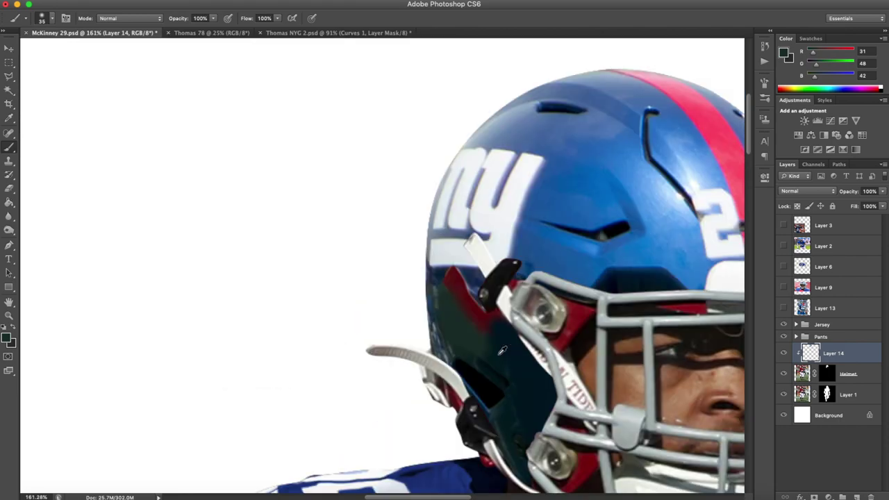
pyautogui.keyDown('alt'); pyautogui.click(477, 352); pyautogui.keyUp('alt')
pyautogui.moveTo(473, 340); pyautogui.dragTo(516, 369)
pyautogui.scroll(-6, 515, 368)
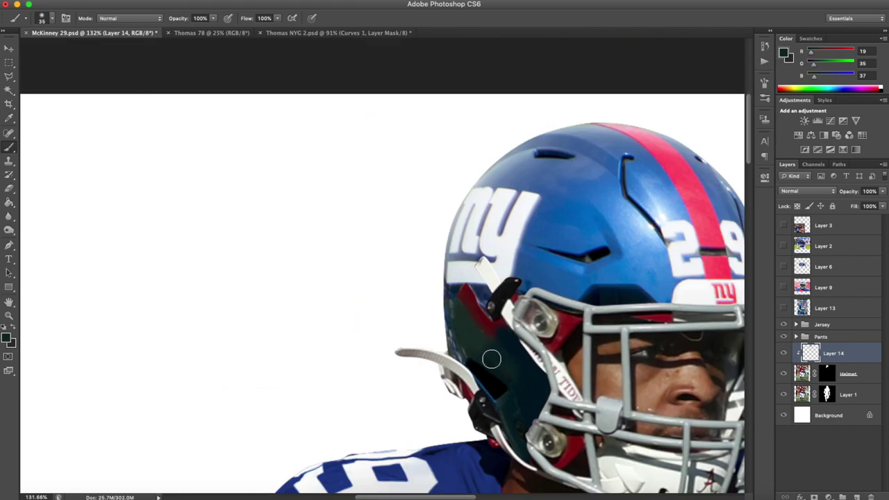
pyautogui.scroll(5, 503, 334)
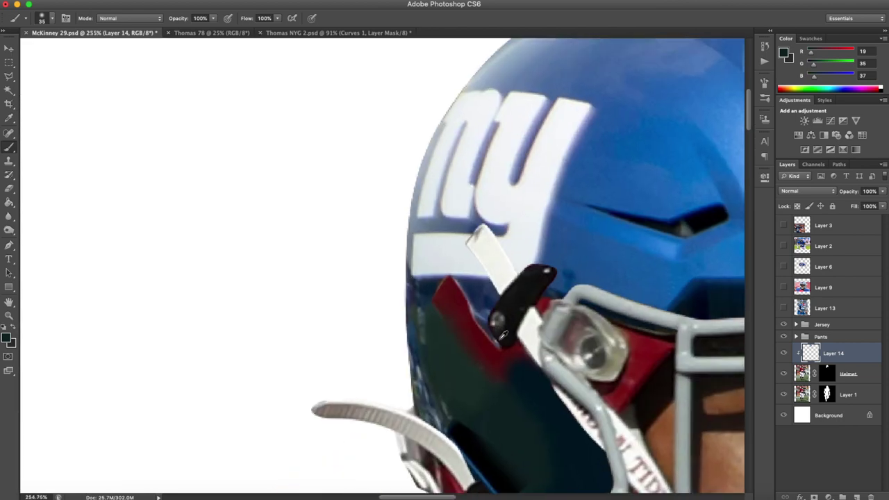
# Paint the remaining red around the upper strap buckle and upper facemask clip with sampled dark blue (17, 35, 56).
pyautogui.keyDown('alt'); pyautogui.click(427, 288); pyautogui.keyUp('alt')
pyautogui.moveTo(440, 292)
pyautogui.mouseDown()
pyautogui.moveTo(501, 371)
pyautogui.moveTo(494, 340)
pyautogui.moveTo(551, 297)
pyautogui.mouseUp()
pyautogui.moveTo(620, 336)
pyautogui.mouseDown()
pyautogui.moveTo(645, 341)
pyautogui.moveTo(606, 392)
pyautogui.mouseUp()
pyautogui.scroll(-6, 629, 298)
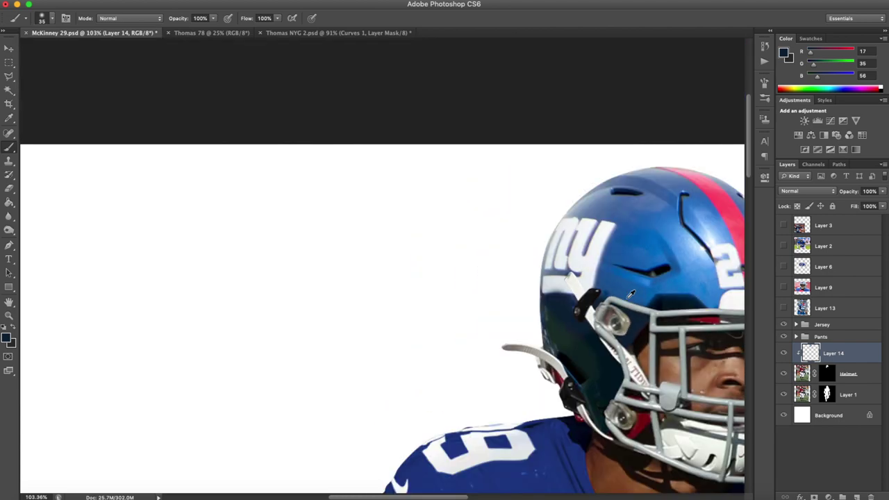
# Paint the red around the lower facemask clip and under the brow bar with dark navy (4, 22, 34).
pyautogui.scroll(4, 620, 349)
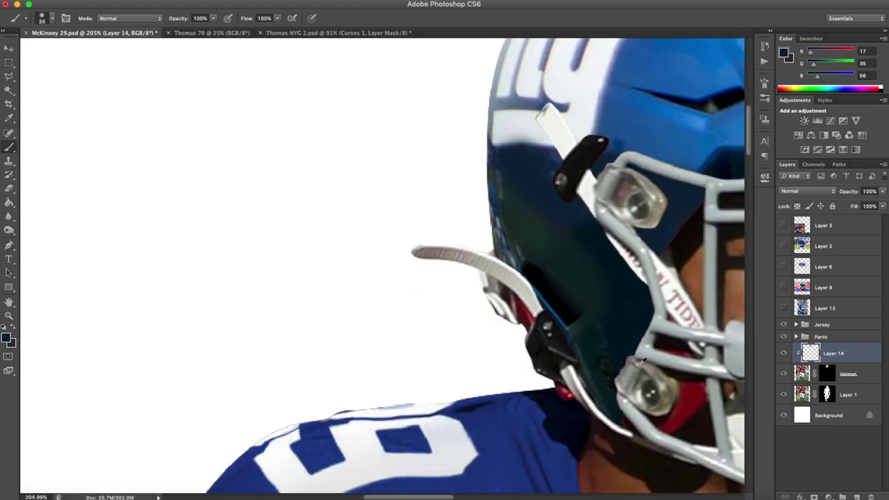
pyautogui.moveTo(679, 388)
pyautogui.mouseDown()
pyautogui.moveTo(691, 389)
pyautogui.moveTo(682, 407)
pyautogui.mouseUp()
pyautogui.moveTo(623, 416)
pyautogui.mouseDown()
pyautogui.moveTo(662, 422)
pyautogui.moveTo(708, 396)
pyautogui.mouseUp()
pyautogui.hscroll(3, 714, 378)
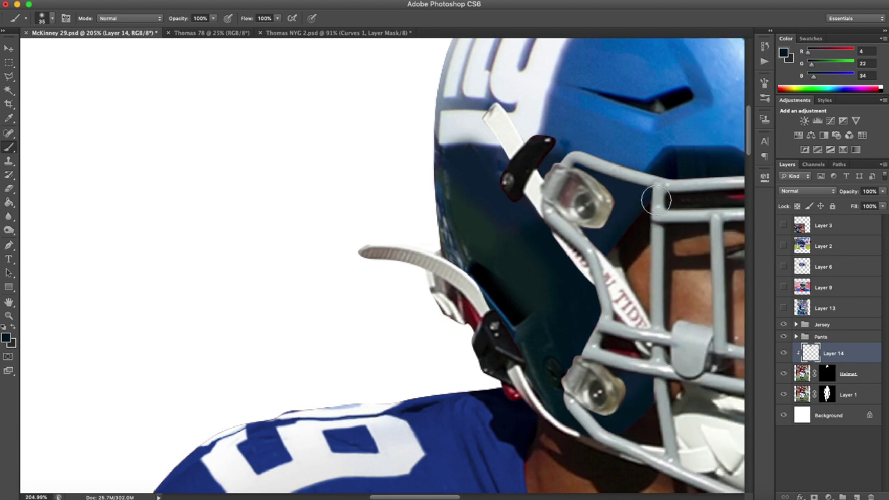
pyautogui.moveTo(645, 198)
pyautogui.mouseDown()
pyautogui.moveTo(601, 161)
pyautogui.moveTo(601, 177)
pyautogui.moveTo(584, 169)
pyautogui.moveTo(681, 191)
pyautogui.mouseUp()
pyautogui.moveTo(583, 174); pyautogui.dragTo(641, 194)
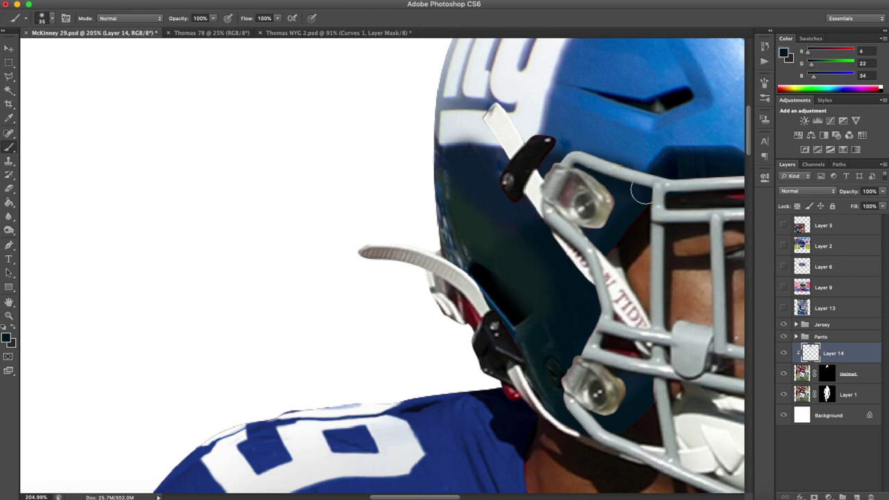
# Restore the lower edge of the white bar under the ny logo with sampled off-white (224, 229, 233).
pyautogui.scroll(4, 503, 216)
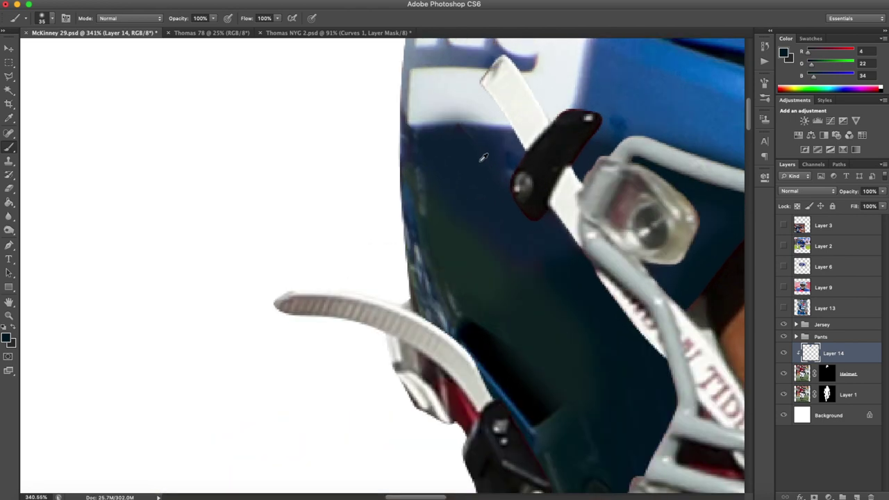
pyautogui.keyDown('alt'); pyautogui.click(487, 109); pyautogui.keyUp('alt')
pyautogui.press('[')
pyautogui.press('[')
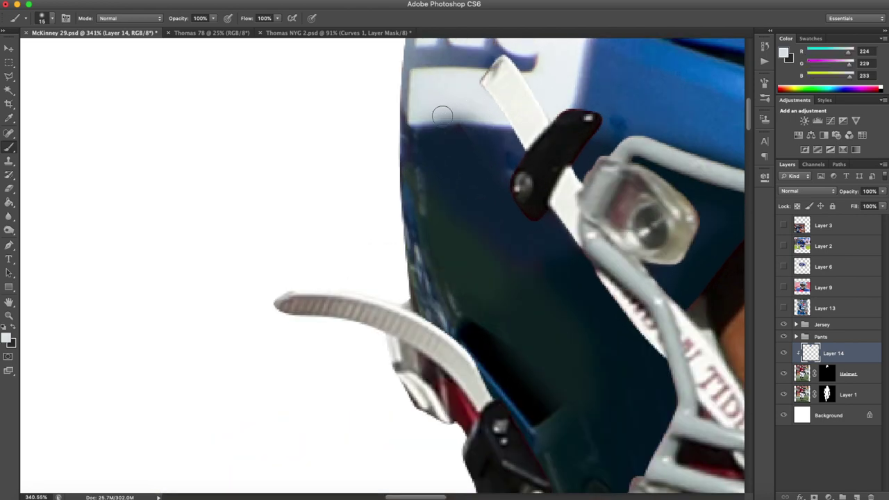
pyautogui.moveTo(444, 118); pyautogui.dragTo(488, 117)
pyautogui.moveTo(425, 114); pyautogui.dragTo(494, 112)
pyautogui.press(']')
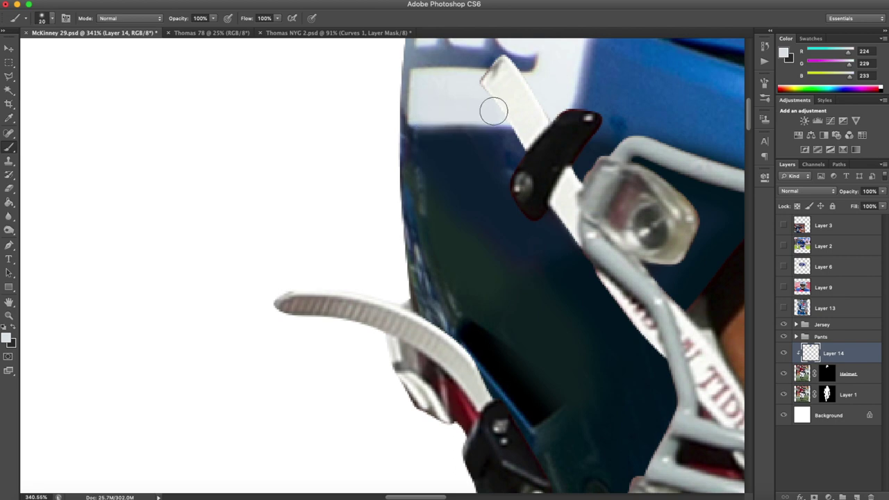
pyautogui.scroll(4, 462, 113)
pyautogui.moveTo(413, 111); pyautogui.dragTo(514, 115)
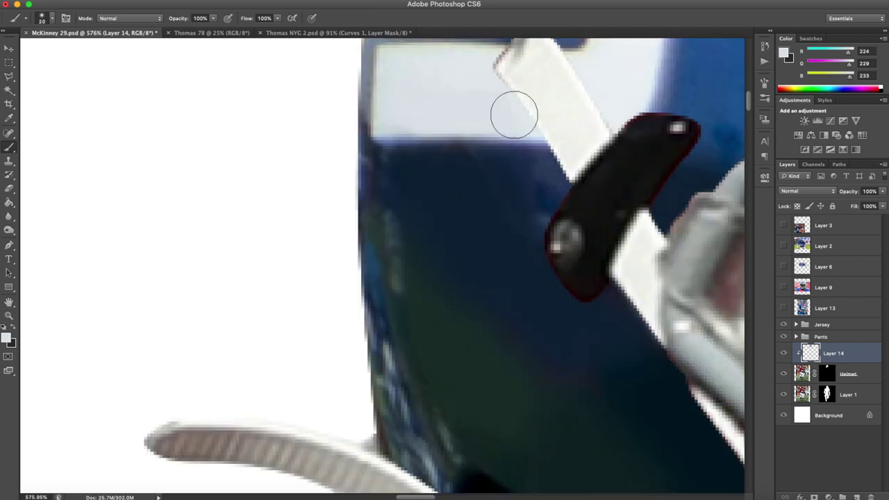
# Blend sampled dark blue (18, 36, 55) into the upper part of the greenish patch below the ny logo.
pyautogui.scroll(-6, 514, 112)
pyautogui.scroll(-1, 493, 160)
pyautogui.scroll(3, 459, 159)
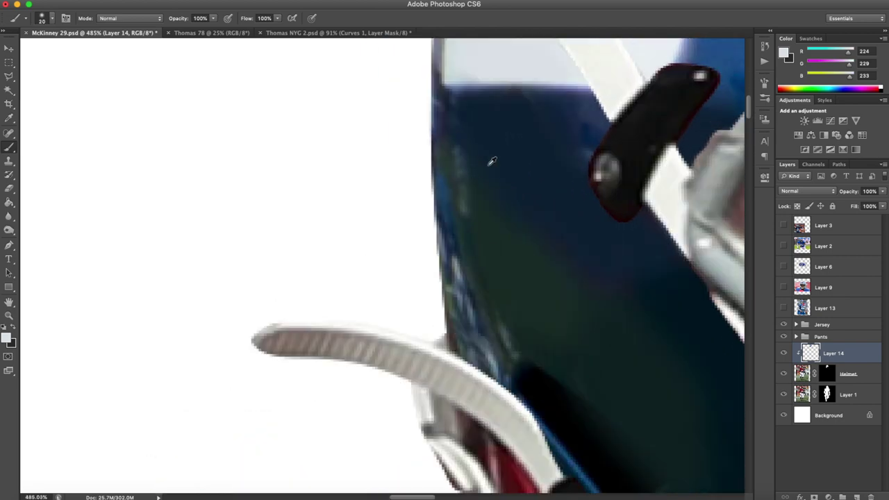
pyautogui.keyDown('alt'); pyautogui.click(488, 187); pyautogui.keyUp('alt')
pyautogui.scroll(-1, 577, 229)
pyautogui.press(']')
pyautogui.press(']')
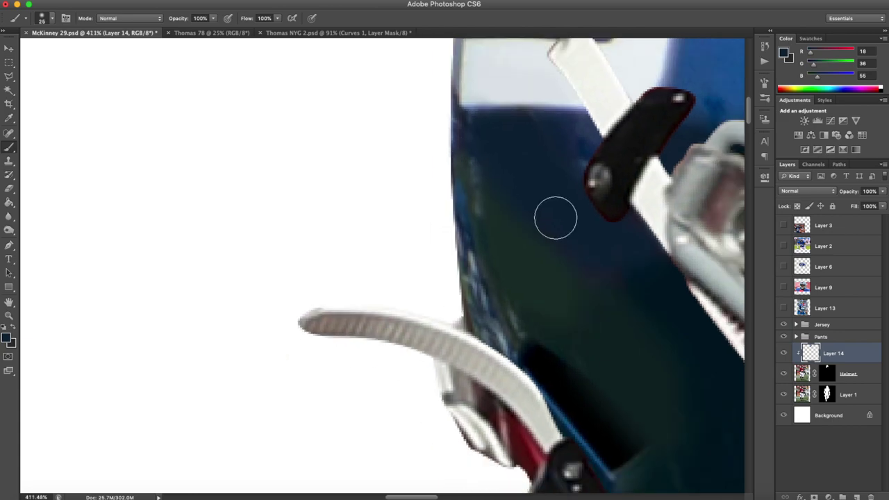
pyautogui.scroll(-6, 572, 248)
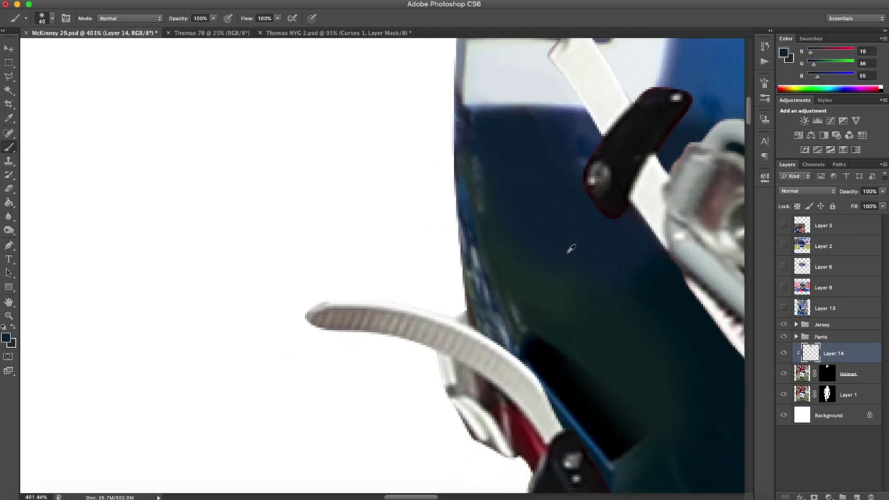
# Blend a sampled darker navy (5, 25, 38) over the remaining greenish patch with a 45 px brush.
pyautogui.scroll(2, 574, 292)
pyautogui.keyDown('alt'); pyautogui.click(573, 300); pyautogui.keyUp('alt')
pyautogui.press(']')
pyautogui.press(']')
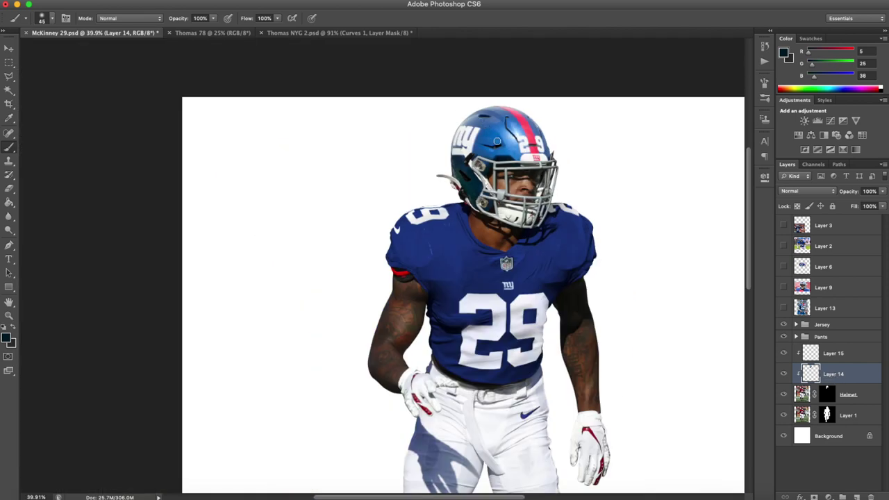
# Add a Curves adjustment masked to Layer 14's painted area and lower its midtones and highlights to darken the helmet.
pyautogui.keyDown('super'); pyautogui.click(811, 374); pyautogui.keyUp('super')
pyautogui.click(830, 119)
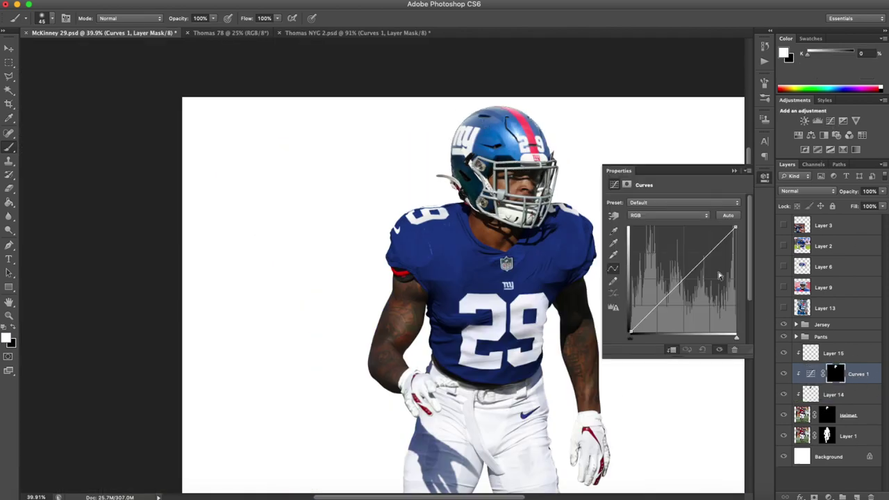
pyautogui.moveTo(691, 270)
pyautogui.mouseDown()
pyautogui.moveTo(693, 288)
pyautogui.moveTo(693, 280)
pyautogui.mouseUp()
pyautogui.moveTo(720, 251); pyautogui.dragTo(721, 253)
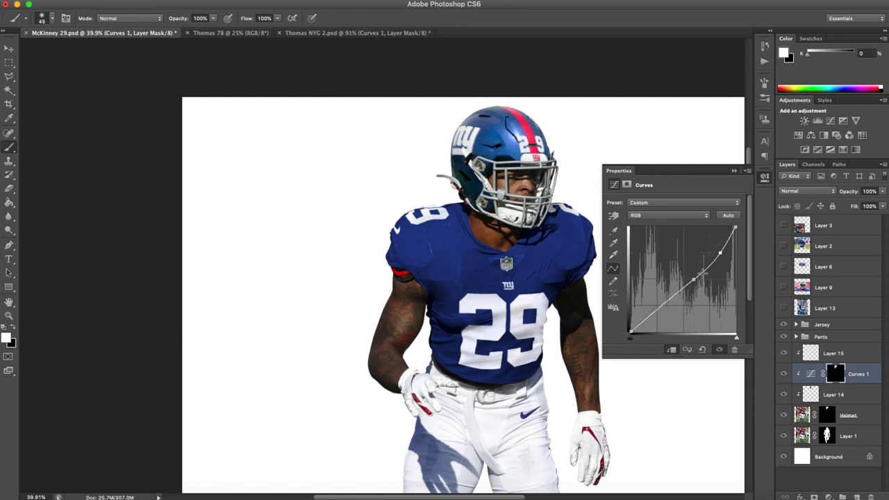
pyautogui.moveTo(693, 279); pyautogui.dragTo(695, 282)
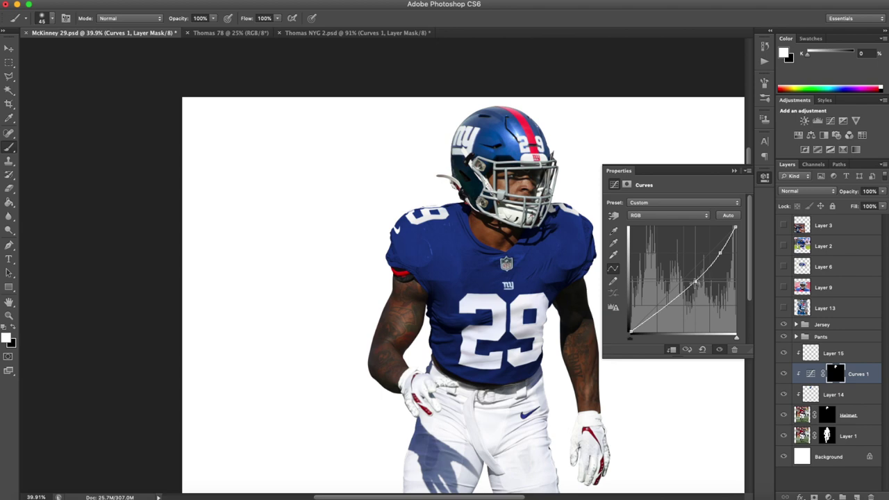
pyautogui.click(734, 172)
# Add a Selective Color adjustment with the same helmet mask, setting Reds to Cyan +34, Magenta -13, Yellow -11 and Black +26.
pyautogui.scroll(5, 542, 112)
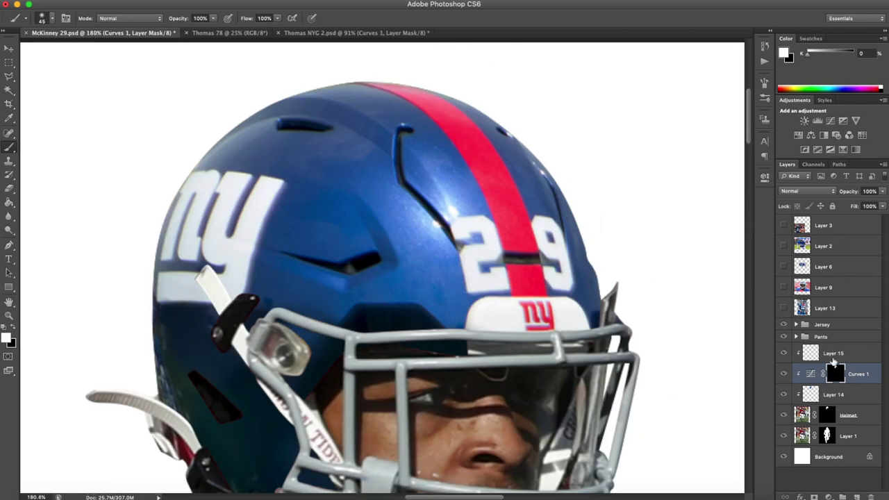
pyautogui.keyDown('super'); pyautogui.click(839, 377); pyautogui.keyUp('super')
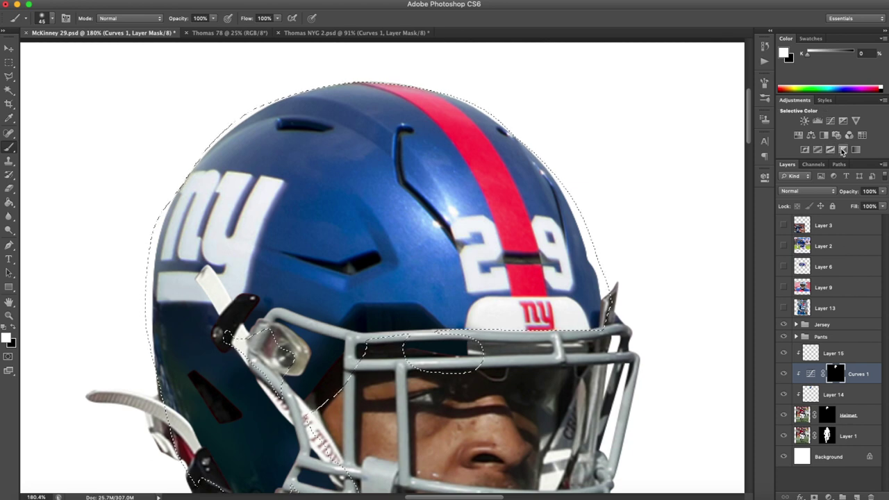
pyautogui.click(843, 149)
pyautogui.moveTo(684, 304); pyautogui.dragTo(691, 304)
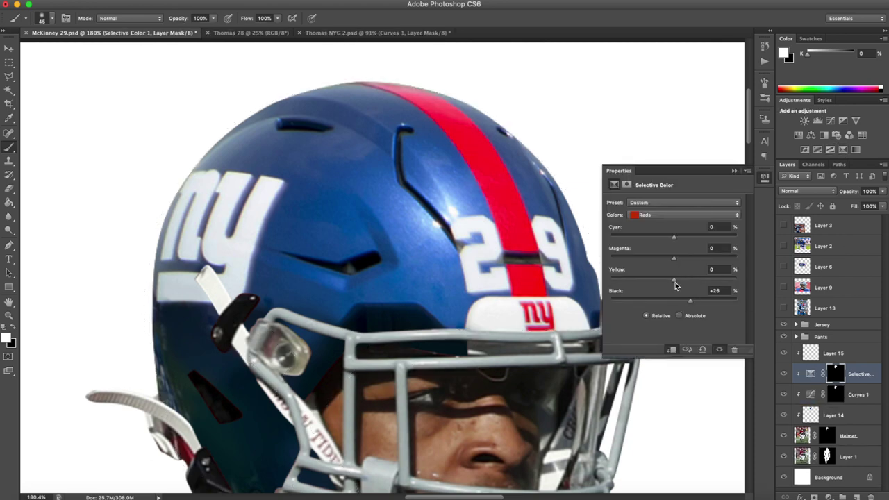
pyautogui.moveTo(673, 258)
pyautogui.mouseDown()
pyautogui.moveTo(655, 259)
pyautogui.moveTo(662, 261)
pyautogui.mouseUp()
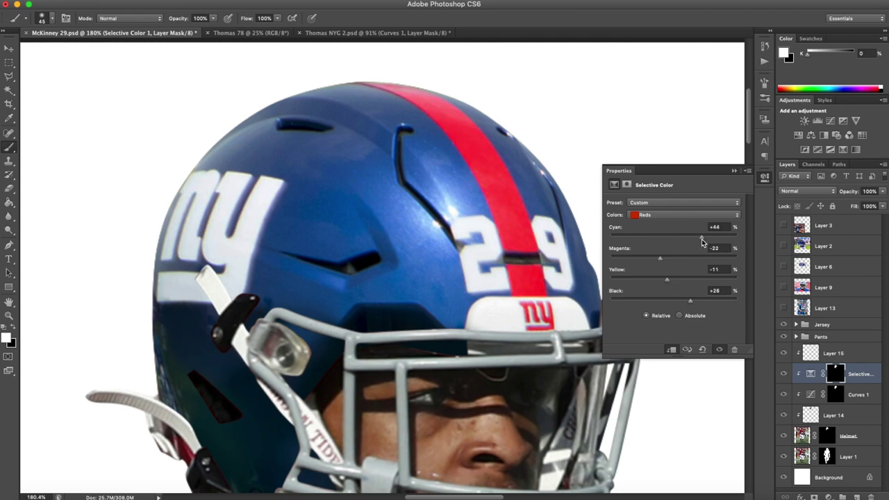
pyautogui.moveTo(662, 262); pyautogui.dragTo(666, 260)
# Refine the helmet's Reds to Cyan +66, Magenta -24, Yellow -23 and Black +45.
pyautogui.press('super+0')
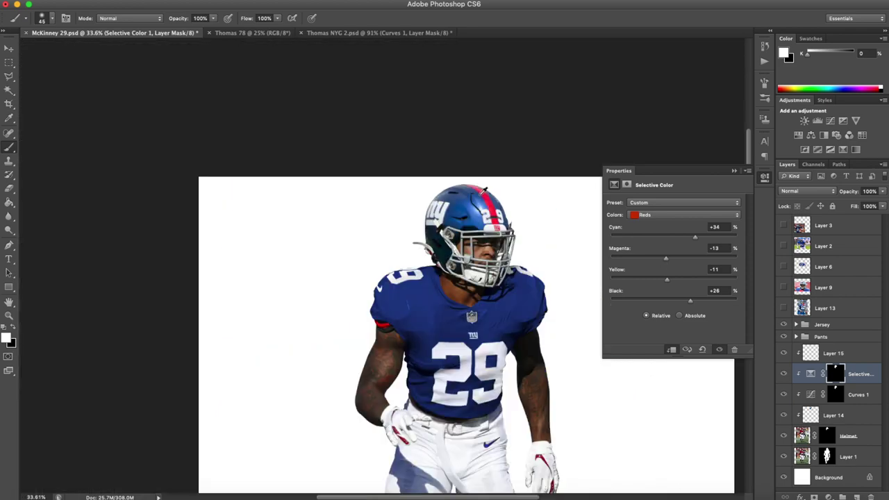
pyautogui.scroll(5, 396, 90)
pyautogui.scroll(1, 382, 264)
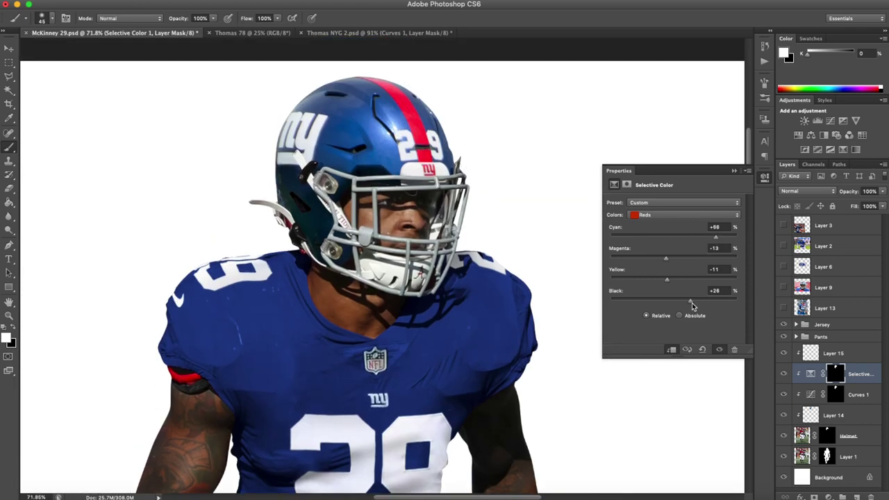
pyautogui.moveTo(668, 287); pyautogui.dragTo(709, 260)
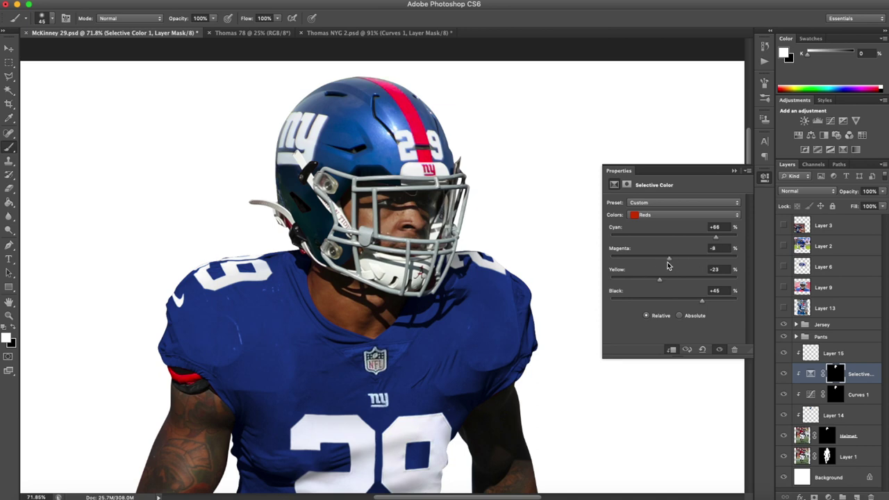
pyautogui.scroll(-5, 425, 181)
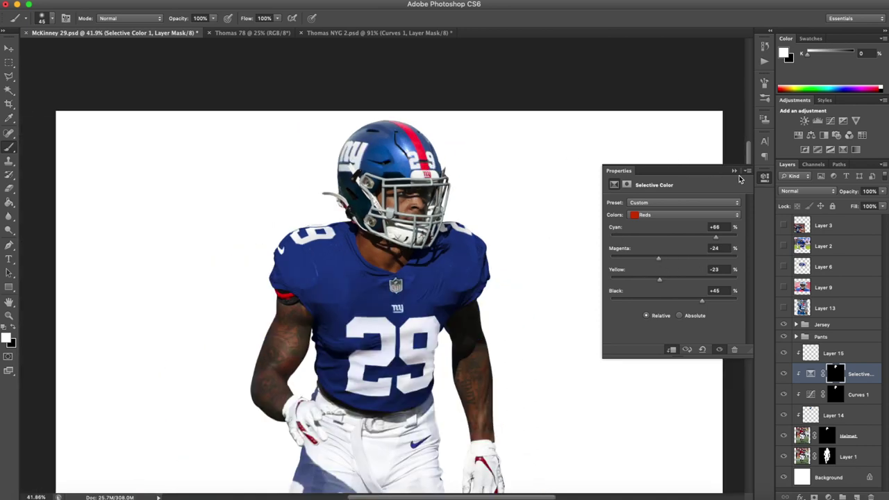
pyautogui.click(734, 170)
pyautogui.scroll(-3, 443, 113)
pyautogui.scroll(1, 358, 126)
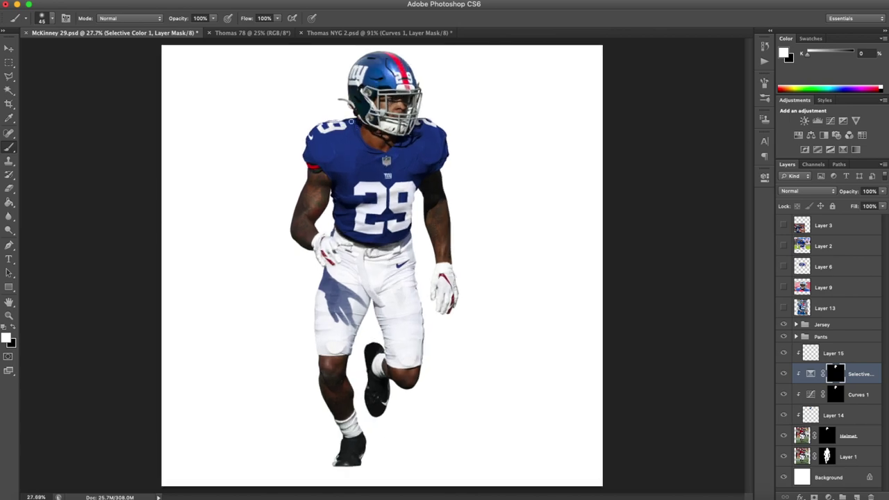
# Clone clean blue helmet texture over the dark angular patch above the facemask, beside the front bumper.
pyautogui.scroll(8, 352, 122)
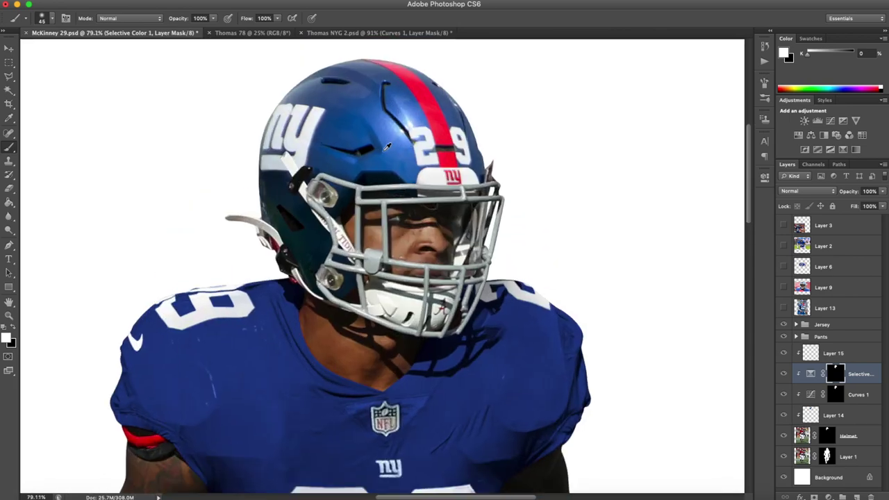
pyautogui.scroll(3, 401, 211)
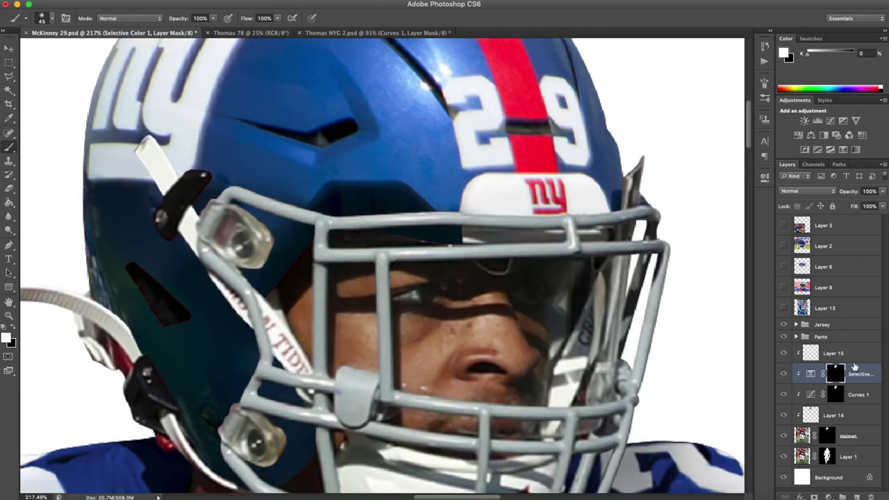
pyautogui.click(809, 354)
pyautogui.click(811, 415)
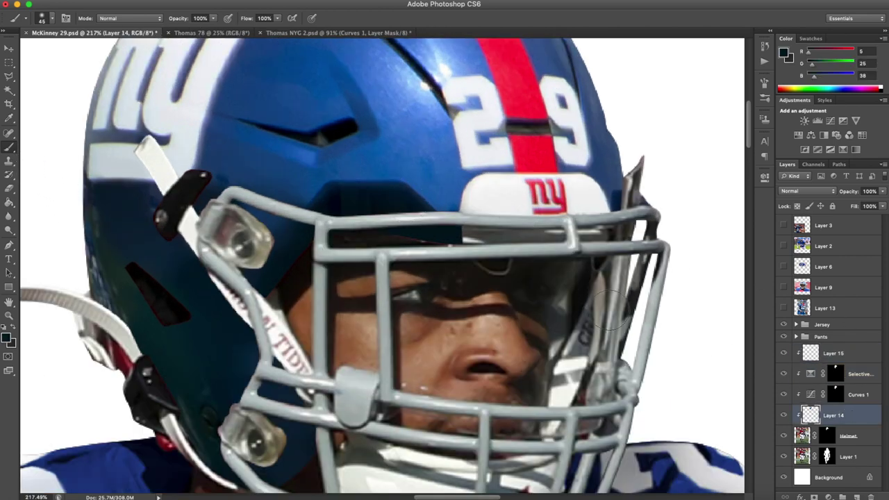
pyautogui.scroll(1, 391, 182)
pyautogui.scroll(3, 427, 160)
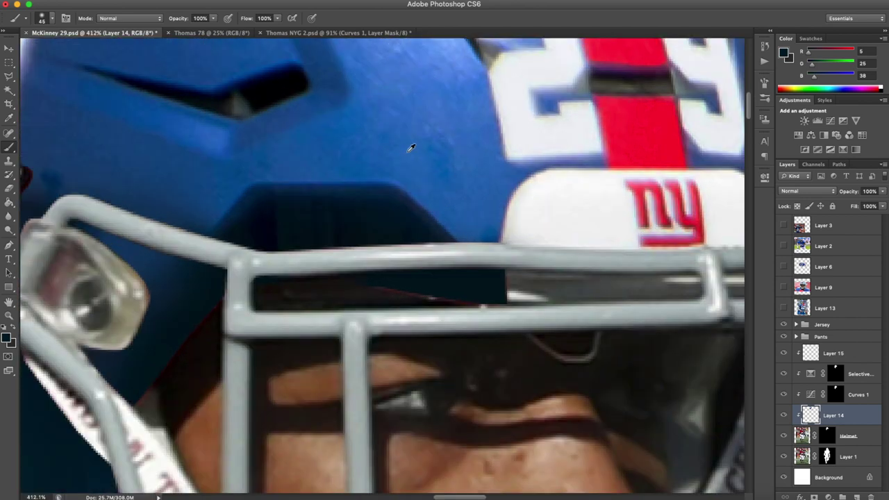
pyautogui.scroll(-5, 422, 156)
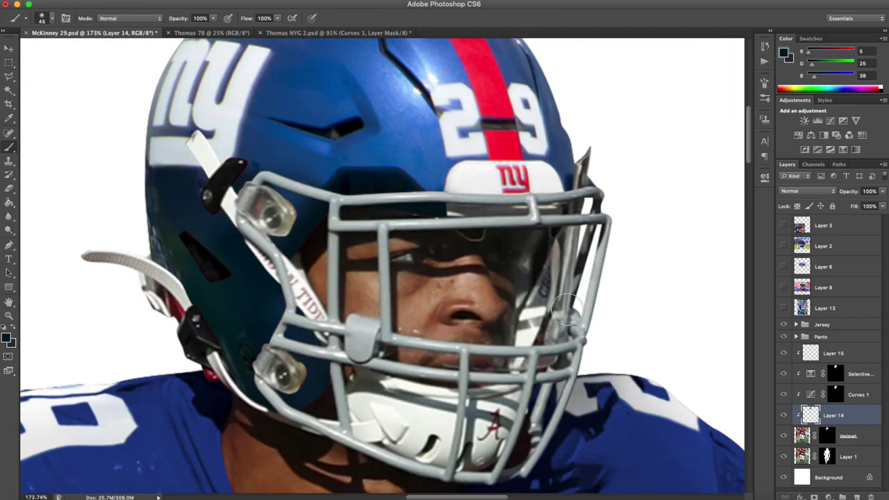
pyautogui.scroll(1, 525, 290)
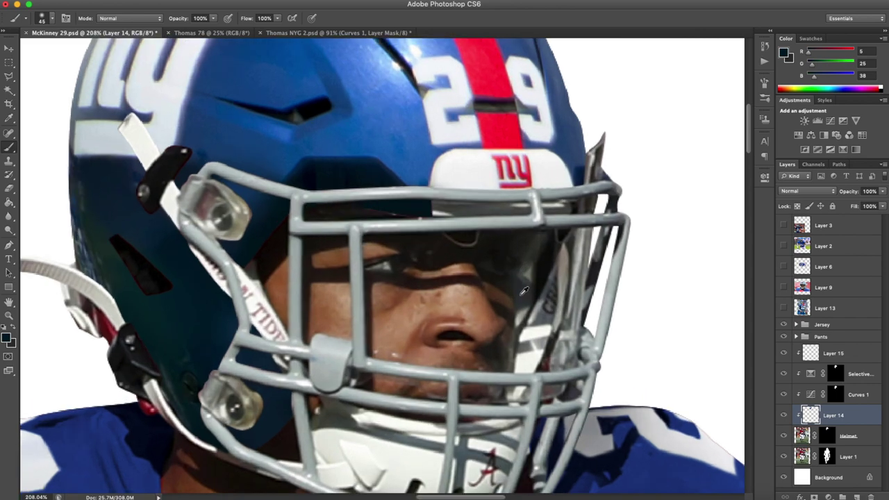
pyautogui.scroll(2, 525, 290)
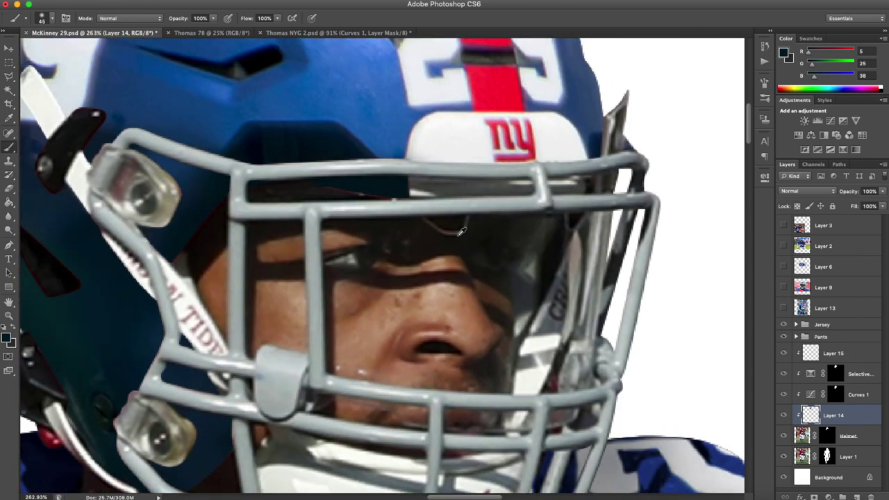
pyautogui.scroll(-3, 460, 231)
pyautogui.scroll(4, 373, 149)
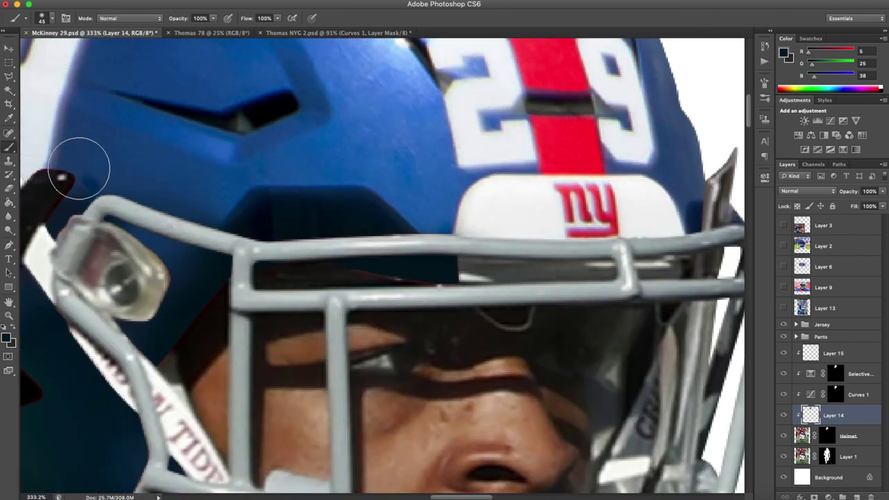
pyautogui.press('s')
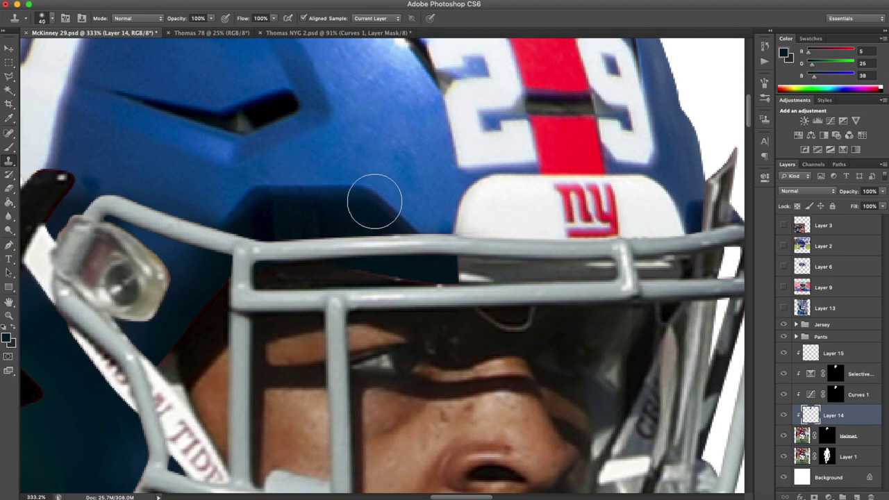
pyautogui.scroll(-2, 407, 183)
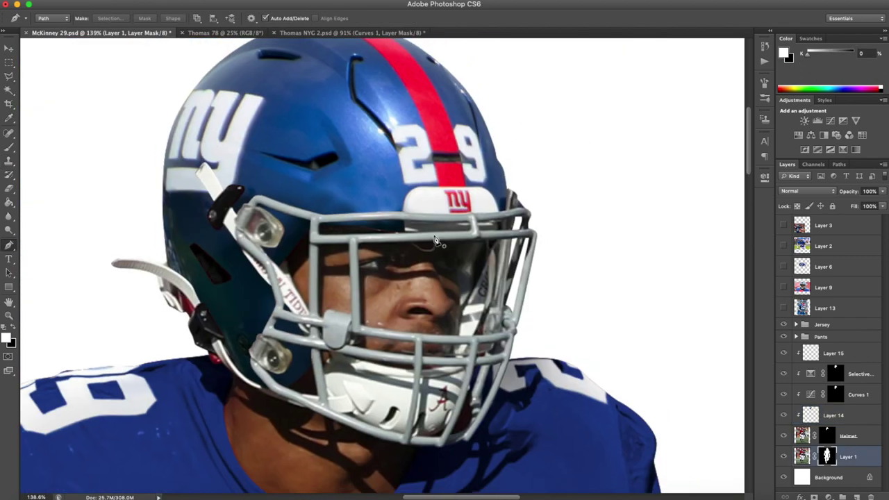
pyautogui.scroll(-1, 437, 241)
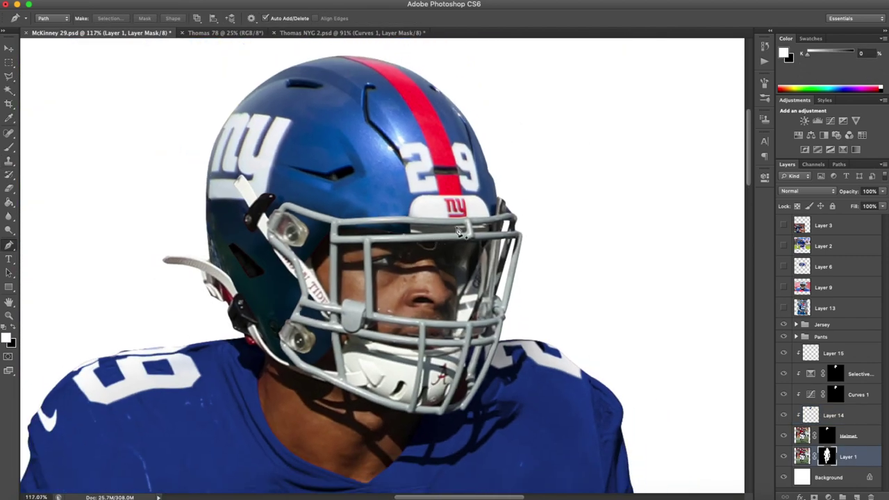
# Switch to Google Chrome and search images for "saquon barkley", filtered to sizes larger than 2 MP.
pyautogui.click(205, 493)
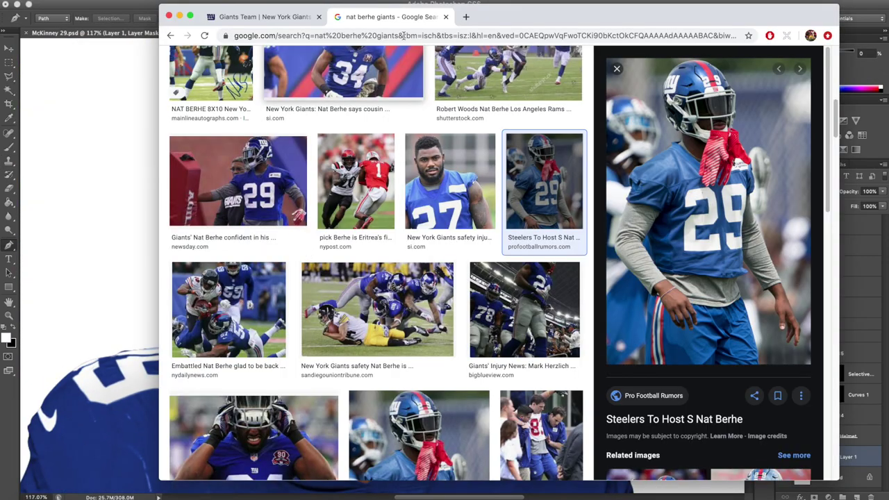
pyautogui.click(444, 18)
pyautogui.press('super+t')
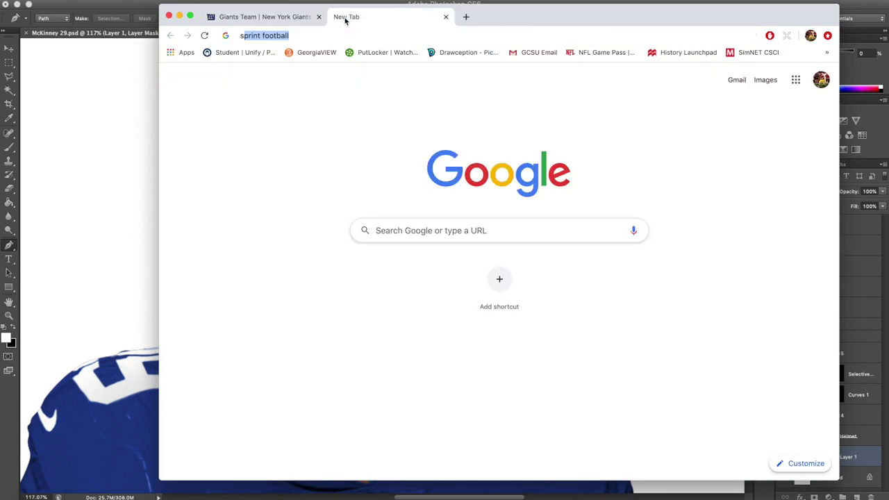
pyautogui.write('saquon barkley')
pyautogui.press('Return')
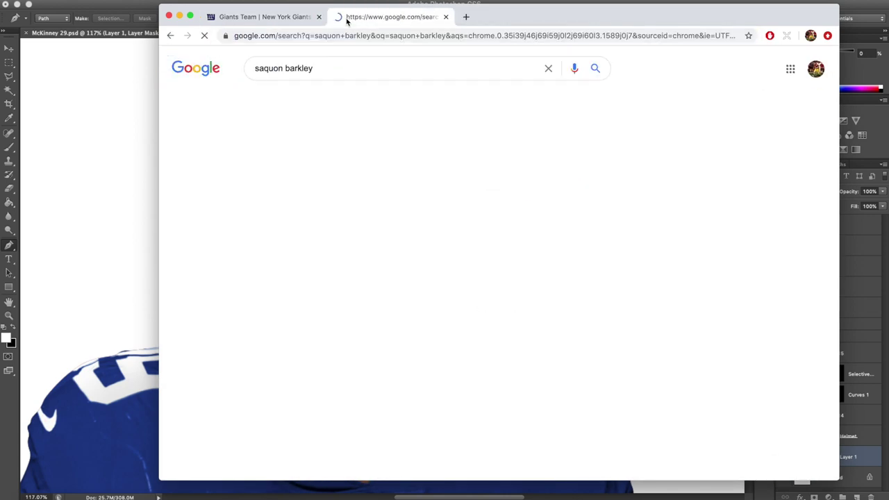
pyautogui.click(350, 96)
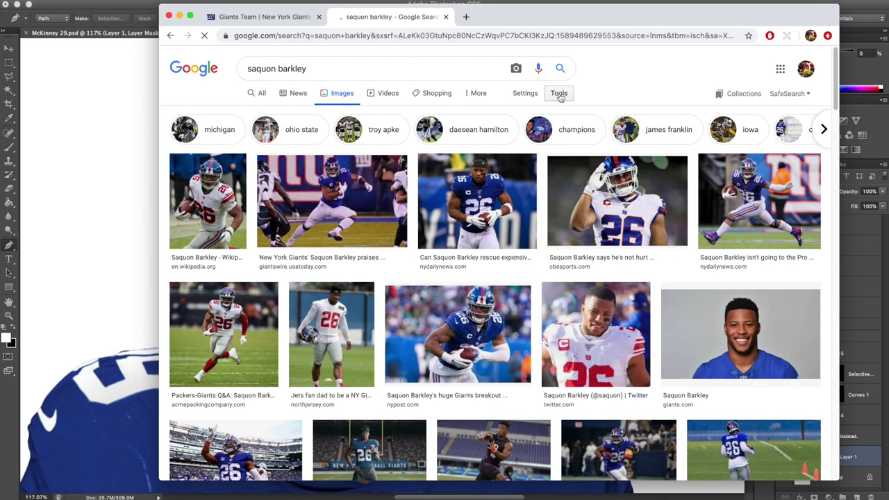
pyautogui.click(559, 94)
pyautogui.click(254, 112)
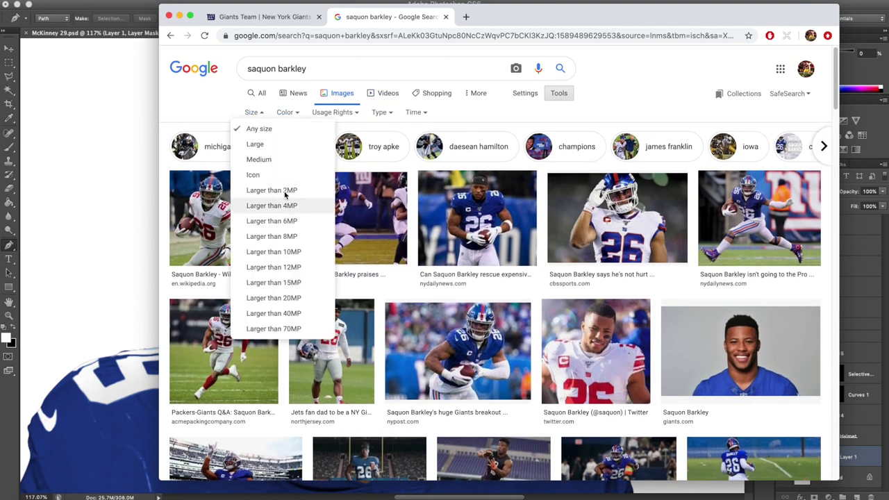
pyautogui.click(278, 191)
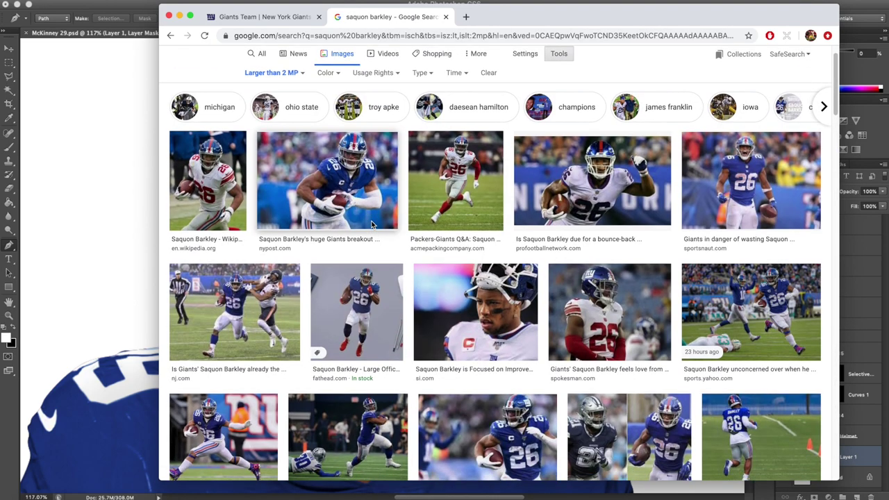
# Copy a large photo of the running player in the white number 26 jersey and paste it into the Photoshop document above Layer 1.
pyautogui.click(69, 249)
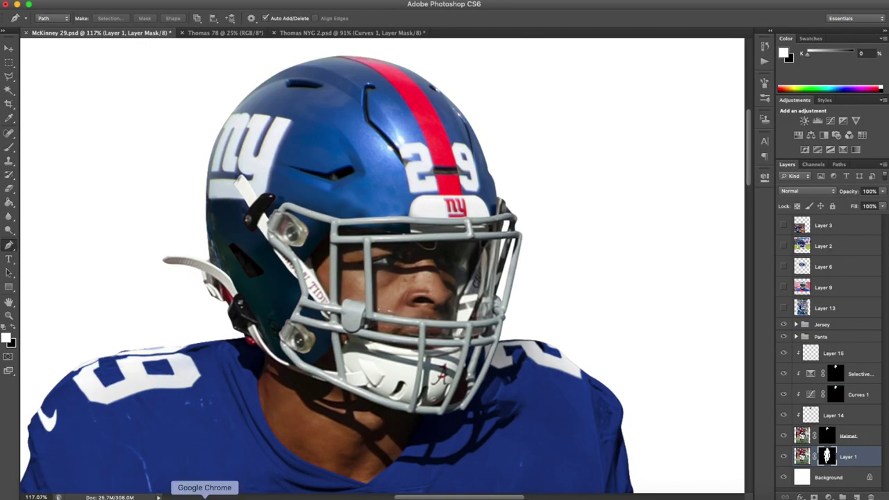
pyautogui.click(205, 492)
pyautogui.scroll(-2, 408, 268)
pyautogui.scroll(-10, 415, 273)
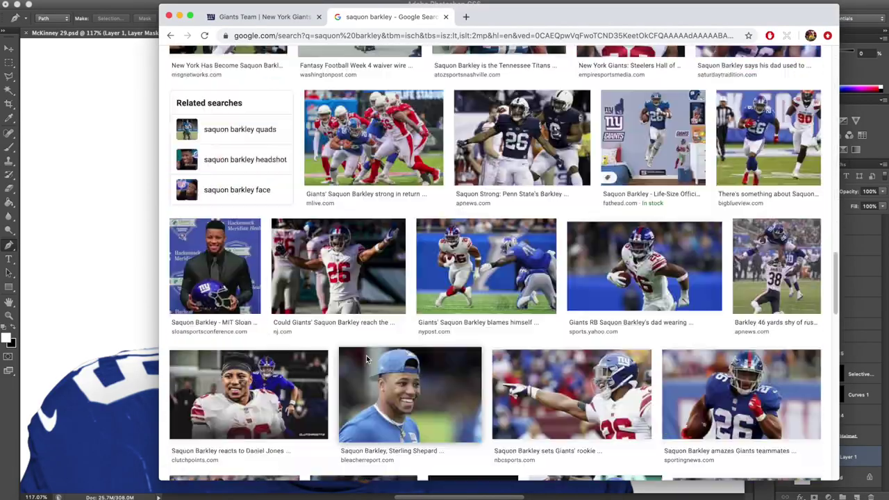
pyautogui.click(506, 319)
pyautogui.rightClick(657, 241)
pyautogui.click(692, 328)
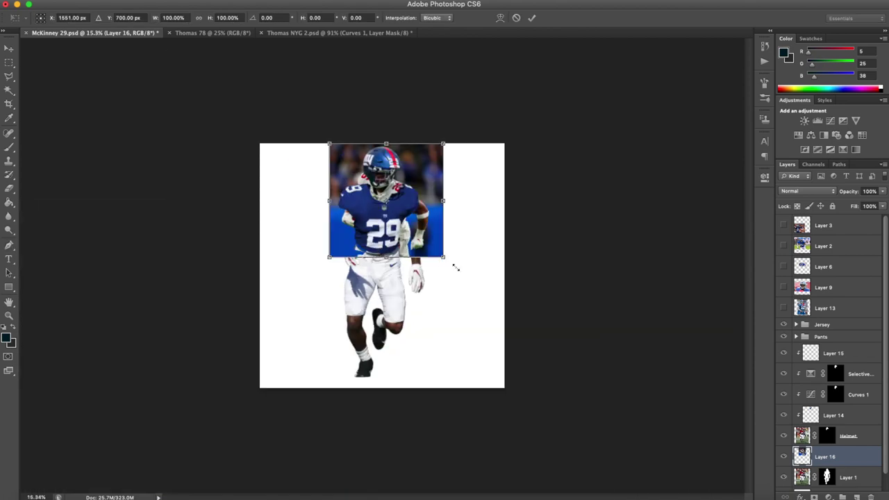
# Enlarge the pasted player photo proportionally to about 210% and shift it back over the canvas.
pyautogui.moveTo(456, 268); pyautogui.dragTo(616, 341)
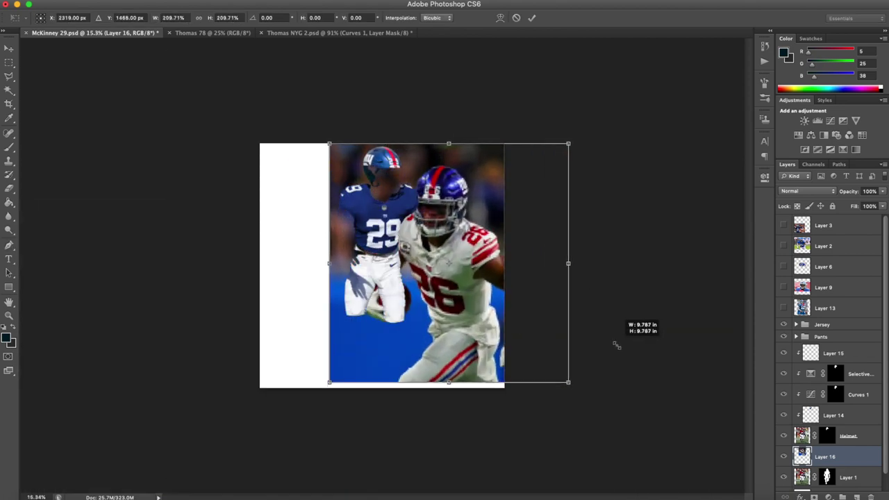
pyautogui.moveTo(475, 290); pyautogui.dragTo(425, 289)
pyautogui.press('Return')
# Flip the pasted photo horizontally and move it so its helmet sits clear beside the number 29 player.
pyautogui.press('p')
pyautogui.rightClick(410, 303)
pyautogui.click(432, 238)
pyautogui.press('super+t')
pyautogui.rightClick(441, 300)
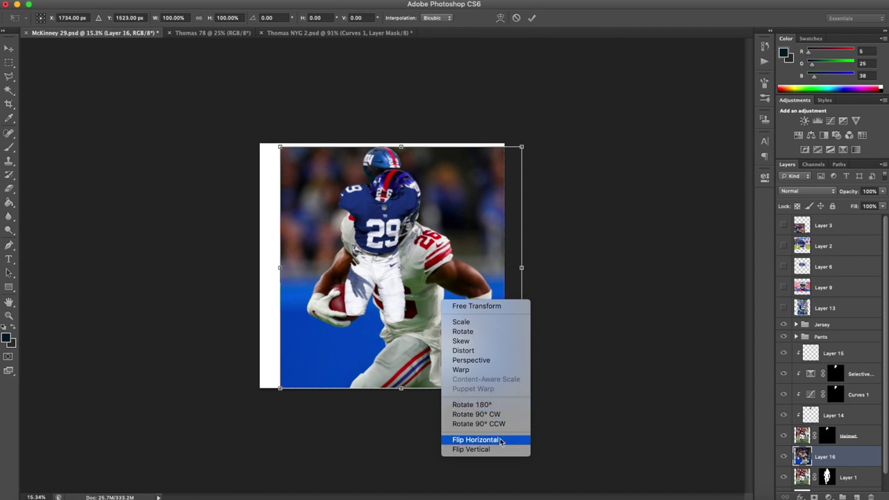
pyautogui.click(487, 440)
pyautogui.press('Return')
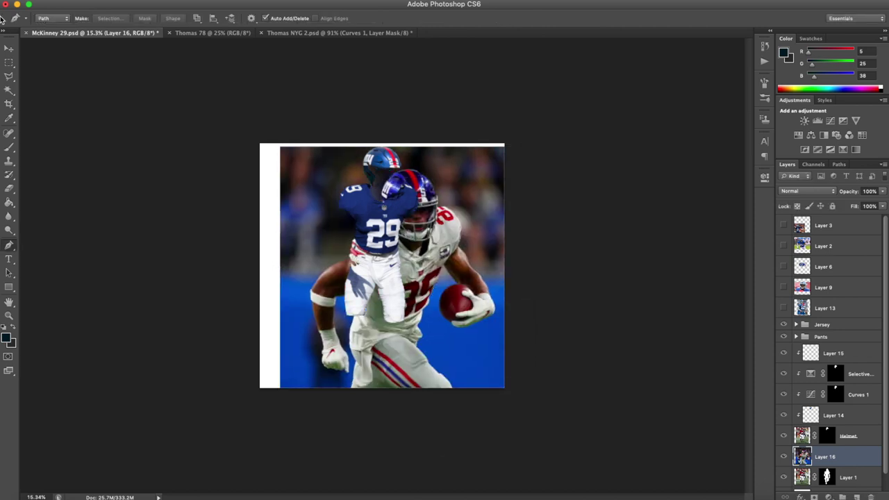
pyautogui.click(6, 46)
pyautogui.moveTo(363, 176); pyautogui.dragTo(405, 162)
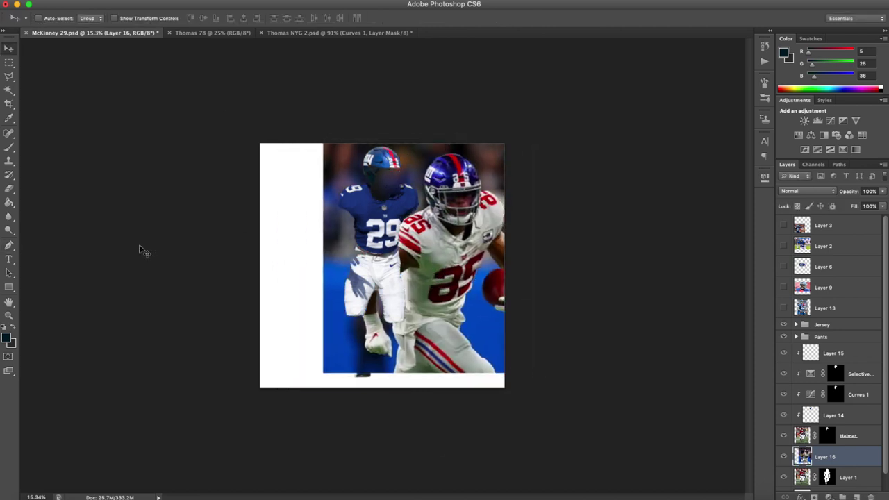
# Trace a closed Pen path around the gray oval clip above the facemask on the reference helmet.
pyautogui.click(10, 245)
pyautogui.scroll(10, 450, 189)
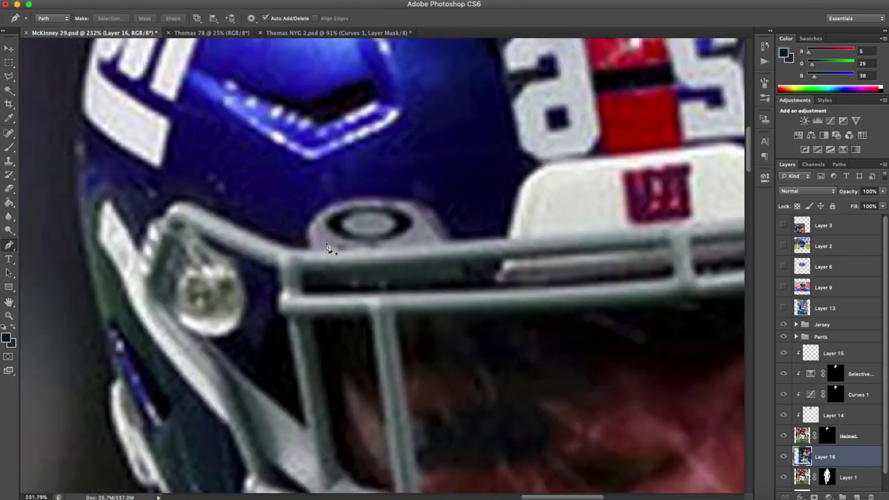
pyautogui.click(300, 249)
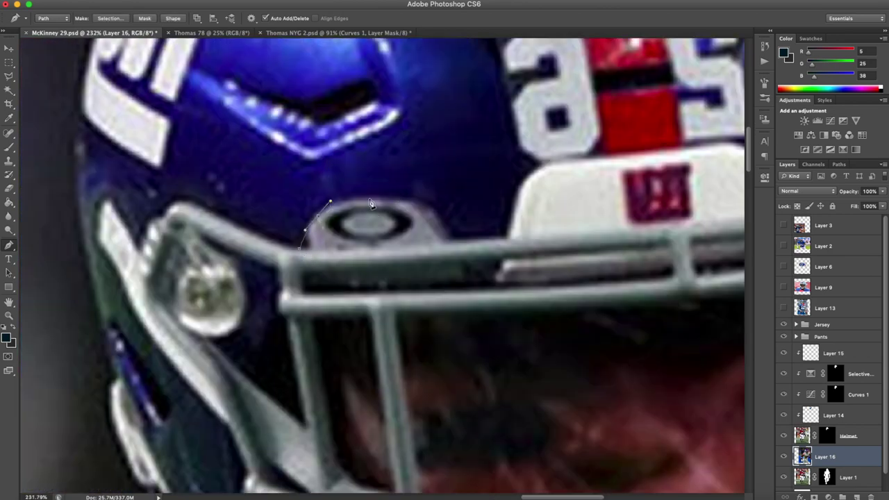
pyautogui.moveTo(437, 218); pyautogui.dragTo(449, 234)
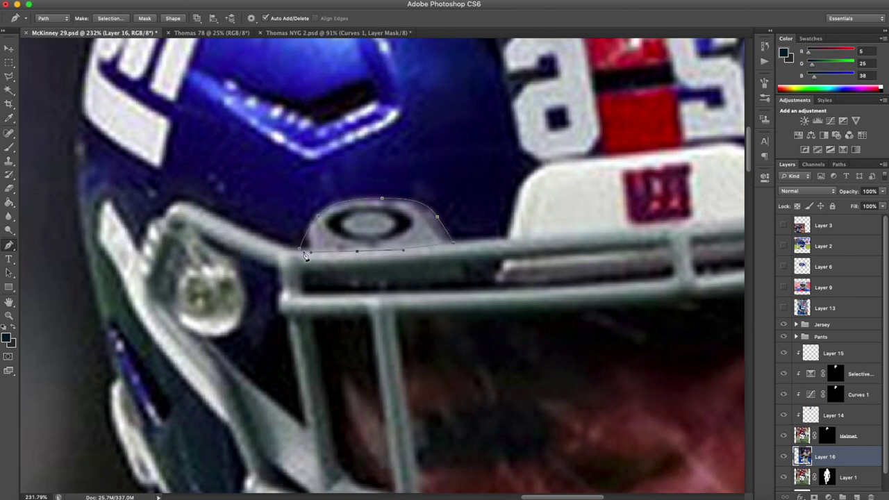
# Turn the clip path into an anti-aliased selection with 0 px feather and copy it to a new layer.
pyautogui.rightClick(306, 247)
pyautogui.click(362, 298)
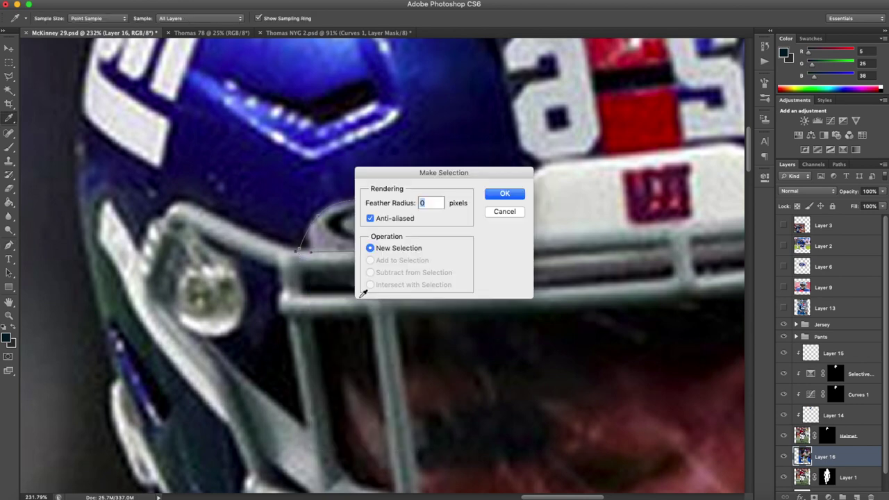
pyautogui.press('Return')
pyautogui.press('super+j')
# Place the copied clip's layer above Layer 15 as a clipping mask and hide the reference photo on Layer 16.
pyautogui.moveTo(825, 457); pyautogui.dragTo(838, 354)
pyautogui.keyDown('alt'); pyautogui.click(842, 360); pyautogui.keyUp('alt')
pyautogui.scroll(-2, 792, 399)
pyautogui.click(785, 455)
pyautogui.scroll(-5, 616, 317)
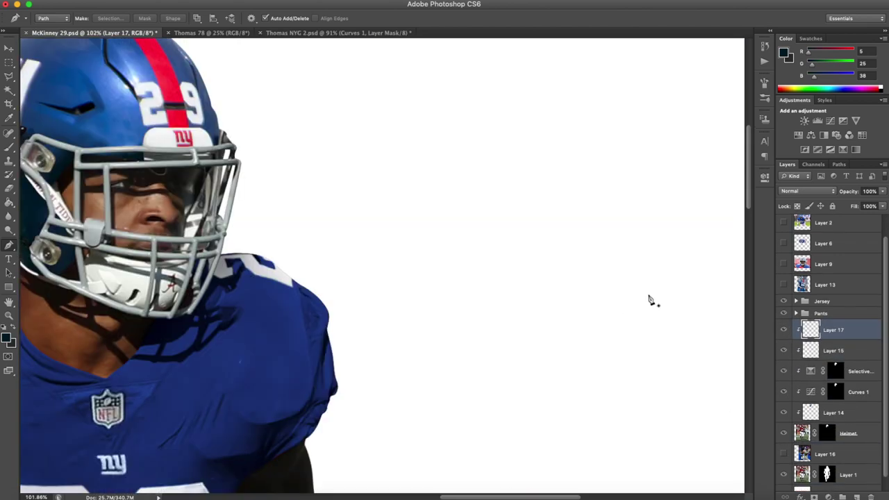
# Move the gray clip onto the helmet above the facemask, scale it to 75% and rotate it slightly counterclockwise to follow the bar.
pyautogui.press('super+t')
pyautogui.moveTo(529, 274); pyautogui.dragTo(134, 143)
pyautogui.scroll(7, 134, 143)
pyautogui.hscroll(-3, 301, 206)
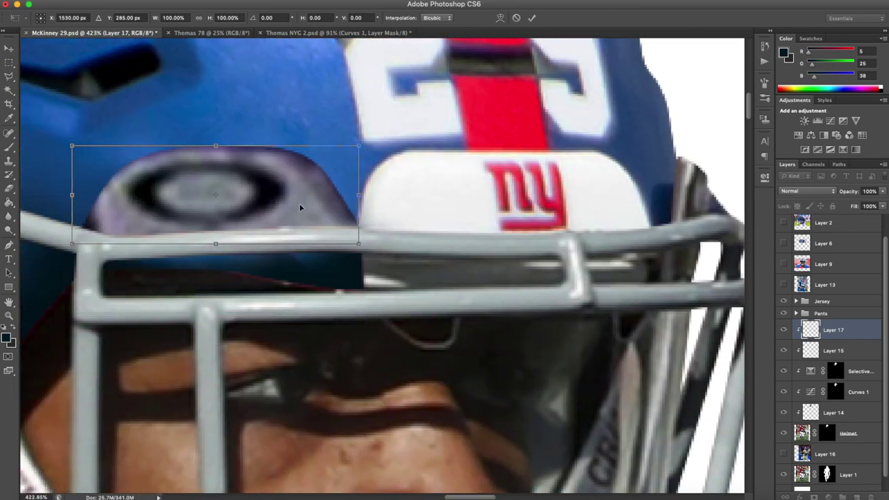
pyautogui.moveTo(392, 146); pyautogui.dragTo(329, 210)
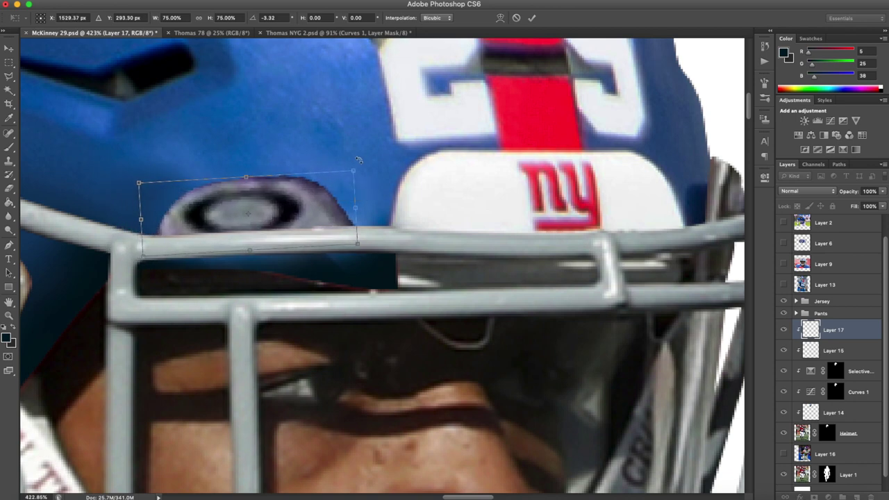
pyautogui.moveTo(357, 173); pyautogui.dragTo(359, 171)
pyautogui.moveTo(358, 213); pyautogui.dragTo(311, 189)
pyautogui.press('Return')
# Nudge the gray clip slightly lower and toward the front bumper so it tucks behind the upper facemask bar.
pyautogui.scroll(-10, 314, 194)
pyautogui.scroll(10, 314, 195)
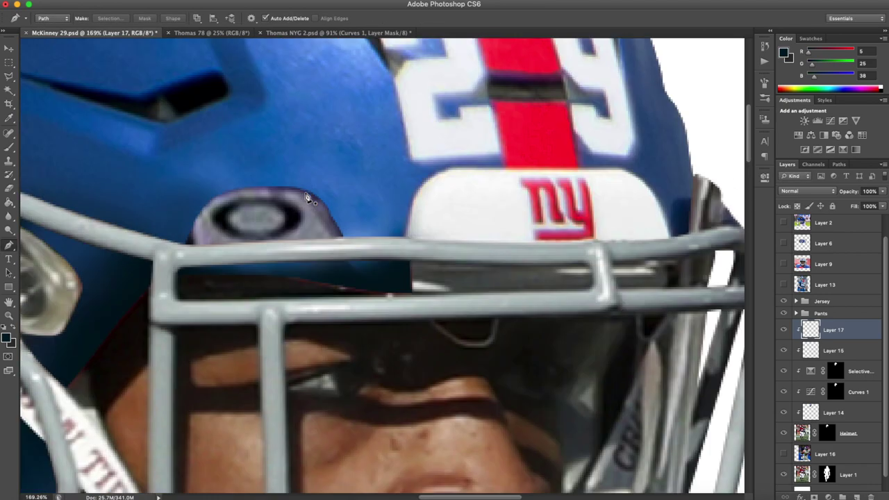
pyautogui.press('super+r')
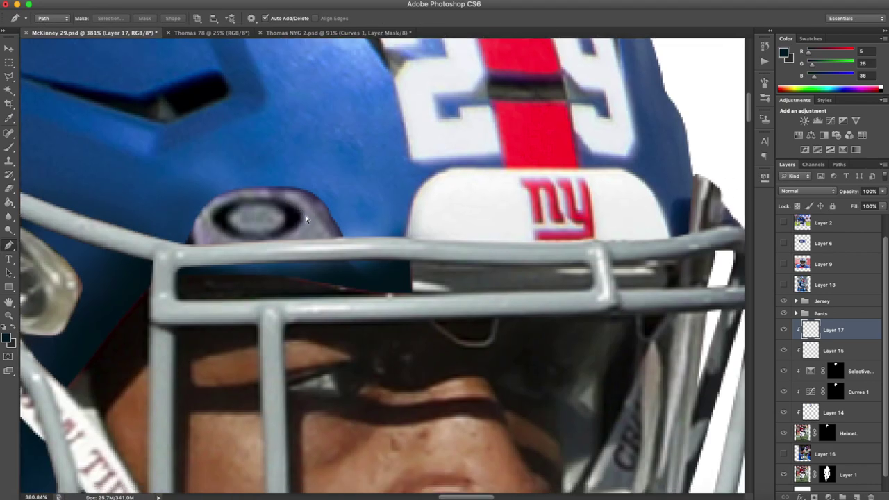
pyautogui.hotkey('ctrl', 't')
pyautogui.moveTo(313, 224); pyautogui.dragTo(330, 235)
pyautogui.press('Return')
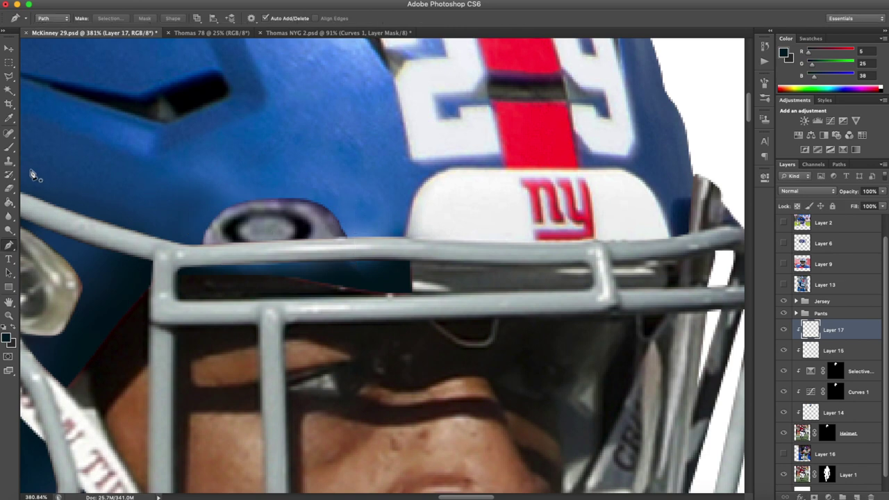
# Extend the gray helmet clip down between the upper facemask bars by painting with grays sampled from it, using a 20 px brush.
pyautogui.click(5, 147)
pyautogui.keyDown('alt'); pyautogui.click(330, 225); pyautogui.keyUp('alt')
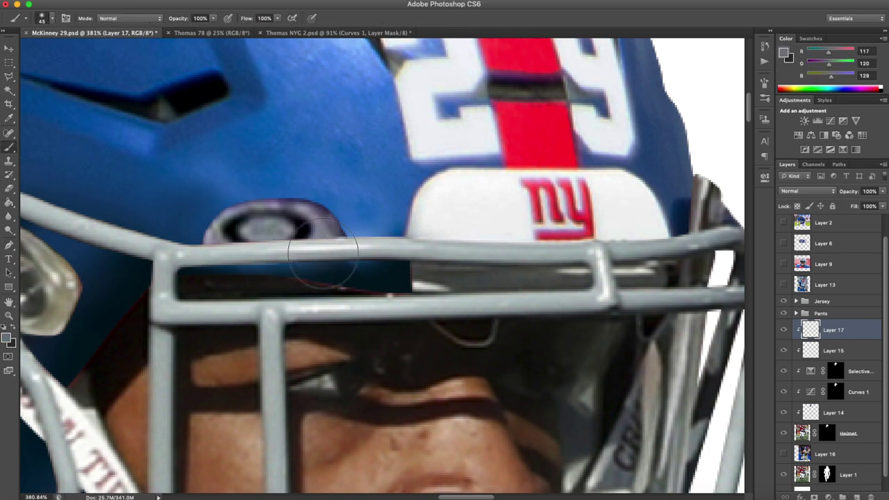
pyautogui.press('[')
pyautogui.press('[')
pyautogui.press('[')
pyautogui.press('[')
pyautogui.press('[')
pyautogui.keyDown('alt'); pyautogui.click(337, 229); pyautogui.keyUp('alt')
pyautogui.moveTo(324, 258)
pyautogui.mouseDown()
pyautogui.moveTo(340, 278)
pyautogui.moveTo(318, 263)
pyautogui.moveTo(287, 276)
pyautogui.moveTo(318, 274)
pyautogui.moveTo(250, 262)
pyautogui.moveTo(264, 268)
pyautogui.moveTo(221, 271)
pyautogui.mouseUp()
pyautogui.keyDown('alt'); pyautogui.click(220, 238); pyautogui.keyUp('alt')
pyautogui.keyDown('alt'); pyautogui.click(345, 230); pyautogui.keyUp('alt')
pyautogui.moveTo(347, 284); pyautogui.dragTo(208, 285)
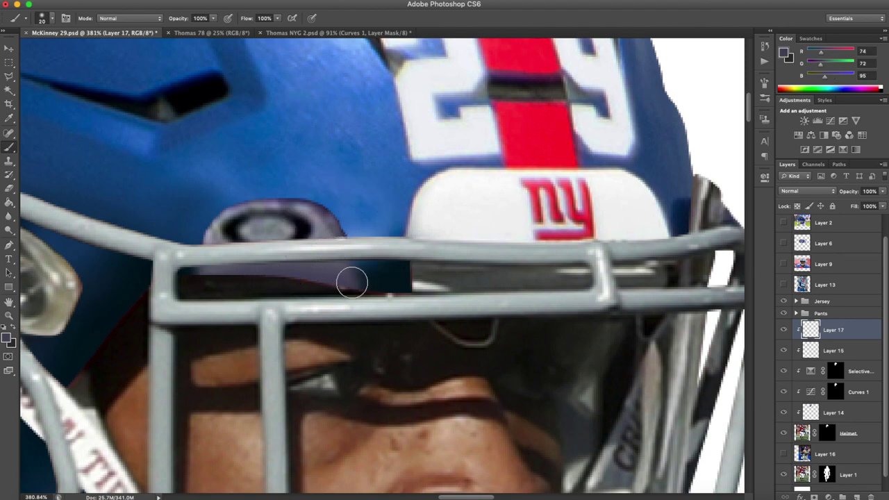
# Erase the soft front edge of the painted clip extension between the bars with a small 5 px eraser.
pyautogui.scroll(-10, 341, 284)
pyautogui.scroll(10, 362, 221)
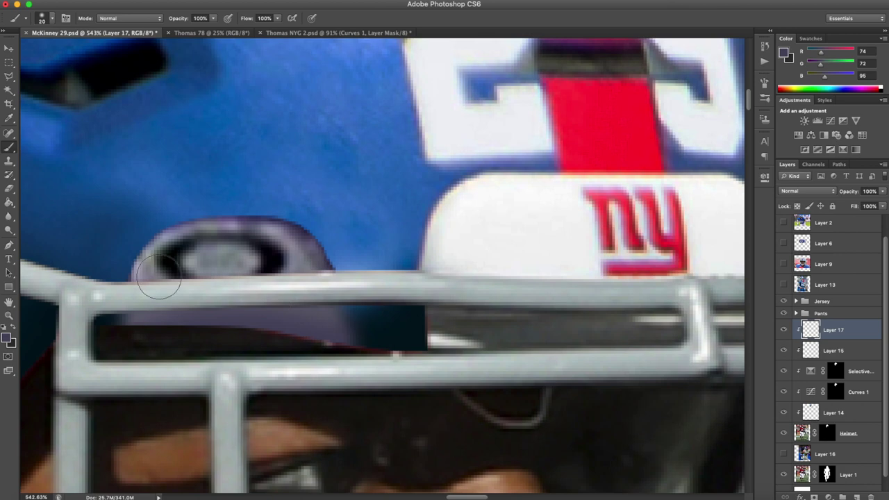
pyautogui.click(9, 188)
pyautogui.moveTo(352, 303); pyautogui.dragTo(348, 348)
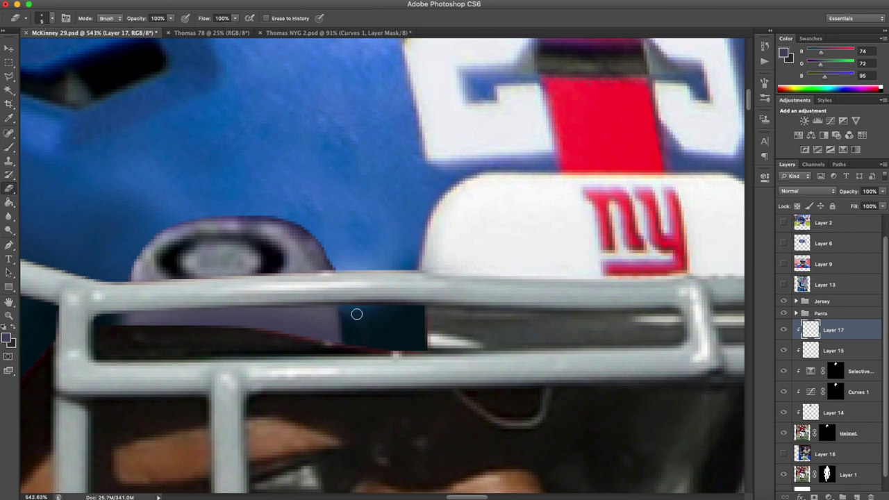
# Sample the clip's dark purple-gray and outline the extension's front edge with a 3 px brush.
pyautogui.click(9, 148)
pyautogui.keyDown('alt'); pyautogui.click(312, 229); pyautogui.keyUp('alt')
pyautogui.press('[')
pyautogui.press('[')
pyautogui.press('[')
pyautogui.press('[')
pyautogui.press('[')
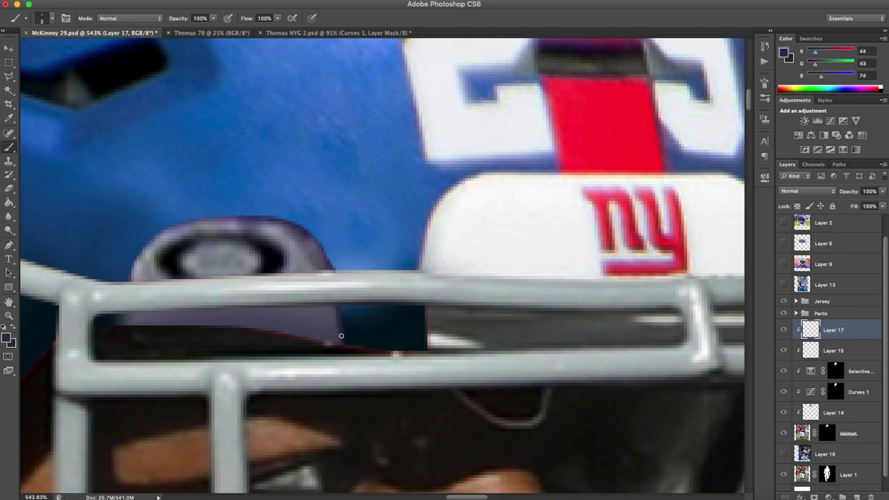
pyautogui.scroll(-10, 126, 323)
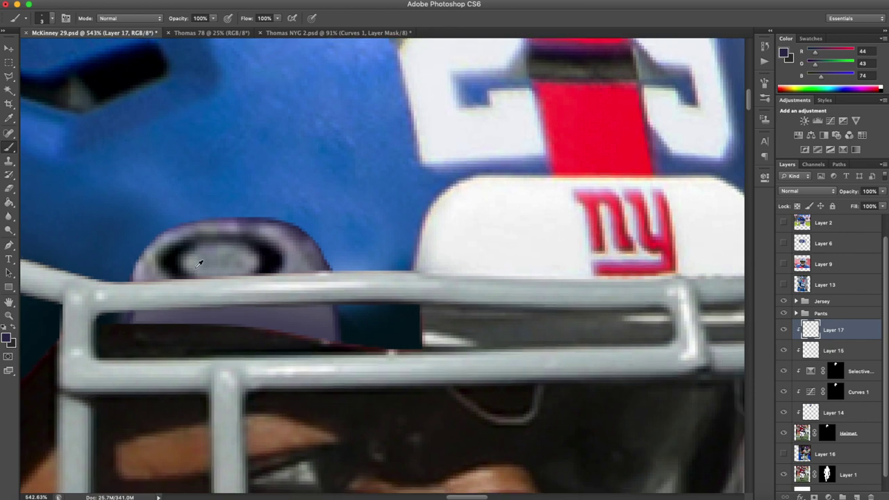
pyautogui.scroll(-3, 239, 232)
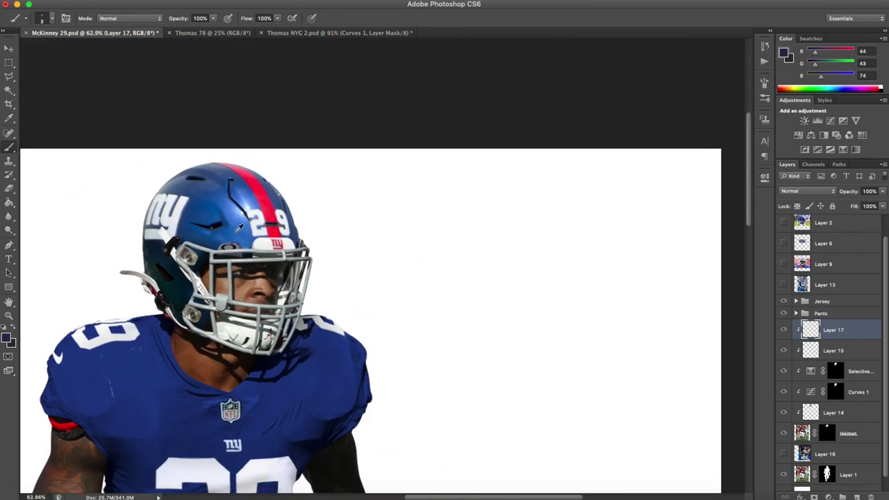
pyautogui.scroll(4, 243, 240)
pyautogui.scroll(5, 244, 245)
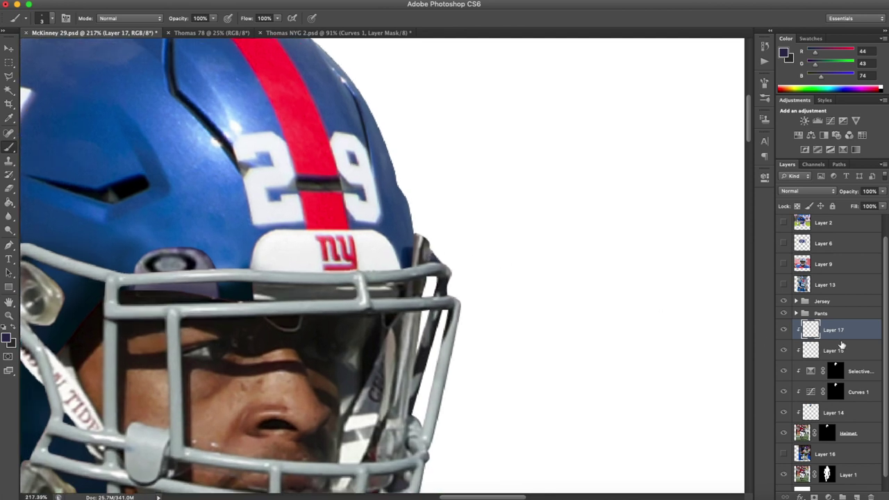
# Duplicate the clip's layer, clip the copy to the helmet group below and flip it horizontally.
pyautogui.press('super+j')
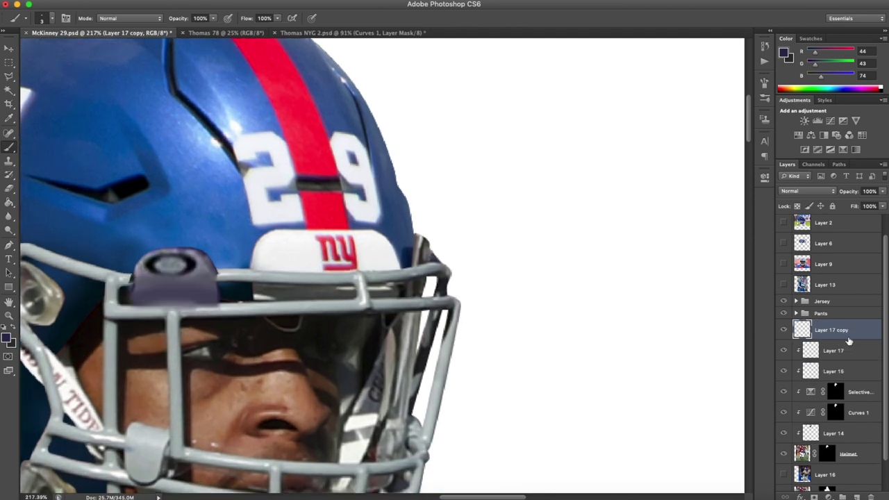
pyautogui.keyDown('alt'); pyautogui.click(846, 337); pyautogui.keyUp('alt')
pyautogui.press('super+t')
pyautogui.rightClick(222, 287)
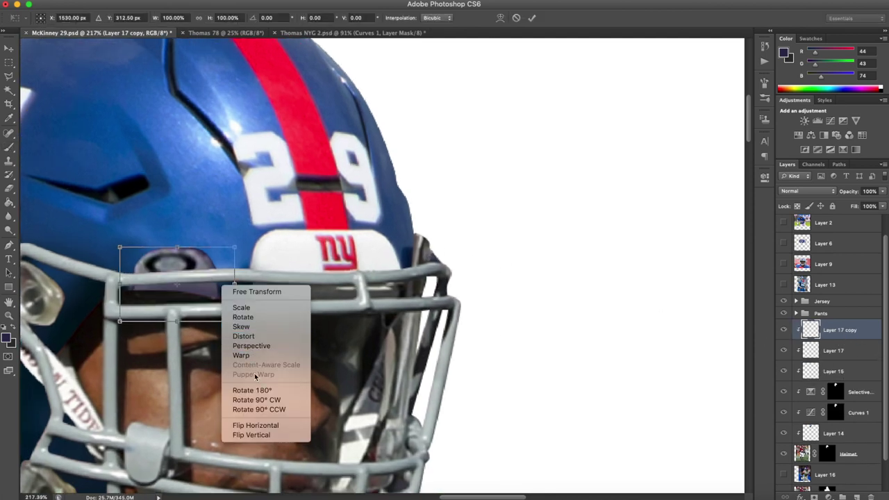
pyautogui.click(262, 426)
pyautogui.press('Return')
pyautogui.press('b')
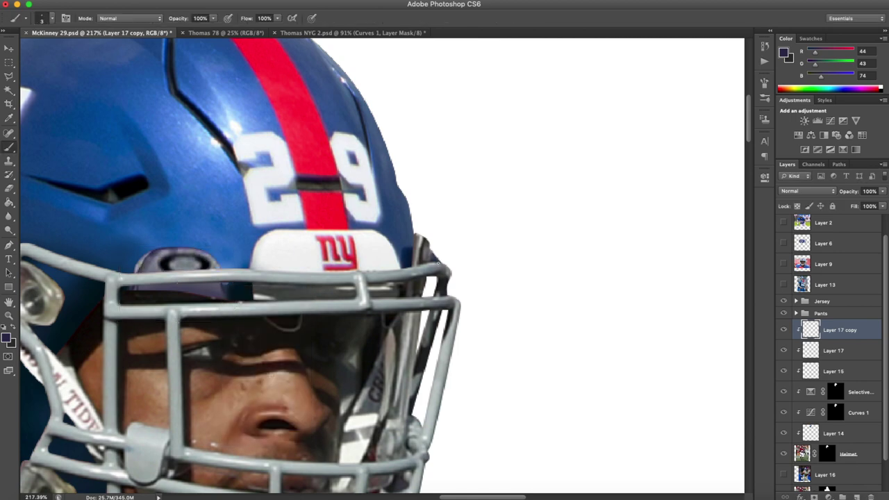
# Move the flipped clip copy to the far side of the helmet, beside the front bumper and above the facemask bar.
pyautogui.click(10, 49)
pyautogui.moveTo(164, 263); pyautogui.dragTo(426, 236)
pyautogui.press('super+t')
pyautogui.press('Return')
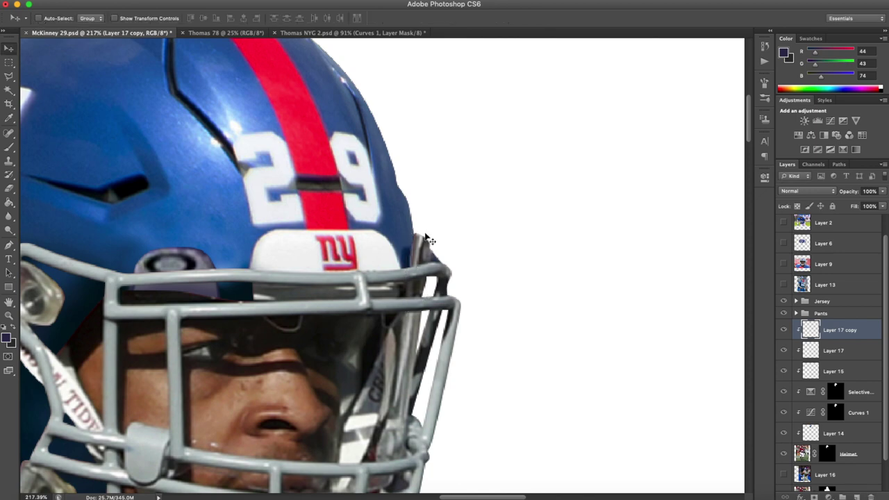
# Load the clip copy's outline as a selection and paint white inside it on the Helmet layer mask to reveal the far-side clip.
pyautogui.keyDown('super'); pyautogui.click(800, 333); pyautogui.keyUp('super')
pyautogui.scroll(5, 415, 251)
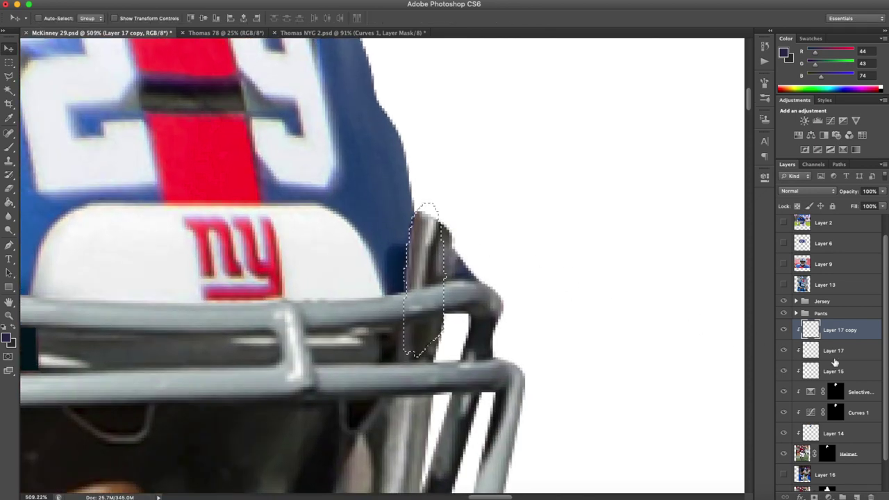
pyautogui.click(827, 454)
pyautogui.press('d')
pyautogui.press('b')
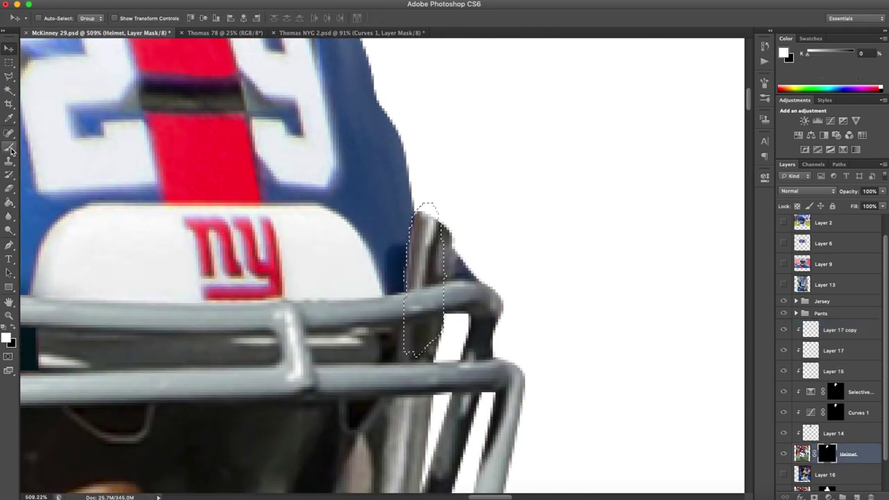
pyautogui.press(']')
pyautogui.press(']')
pyautogui.press(']')
pyautogui.press(']')
pyautogui.press(']')
pyautogui.press(']')
pyautogui.moveTo(412, 229)
pyautogui.mouseDown()
pyautogui.moveTo(444, 219)
pyautogui.moveTo(437, 211)
pyautogui.moveTo(413, 234)
pyautogui.moveTo(413, 265)
pyautogui.moveTo(451, 265)
pyautogui.moveTo(414, 278)
pyautogui.moveTo(430, 257)
pyautogui.mouseUp()
pyautogui.scroll(-10, 452, 184)
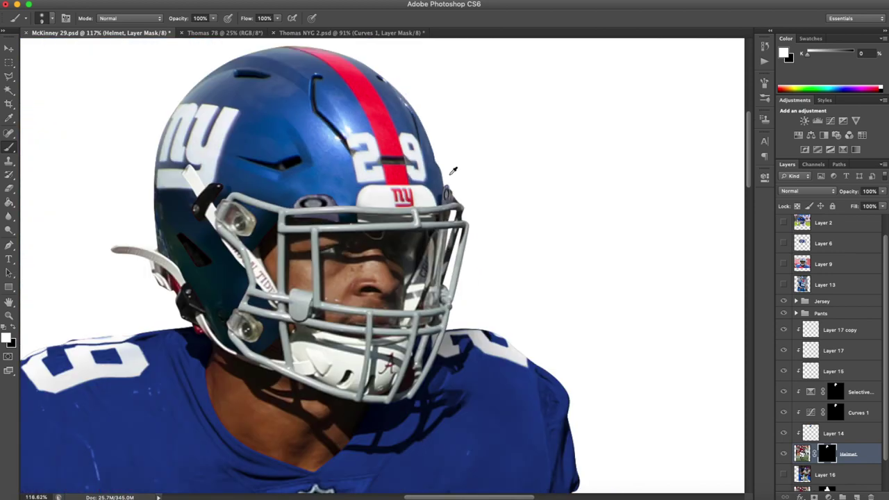
# Group all layers from Layer 17 copy down to the Helmet layer and name the group Helmet.
pyautogui.scroll(-5, 443, 157)
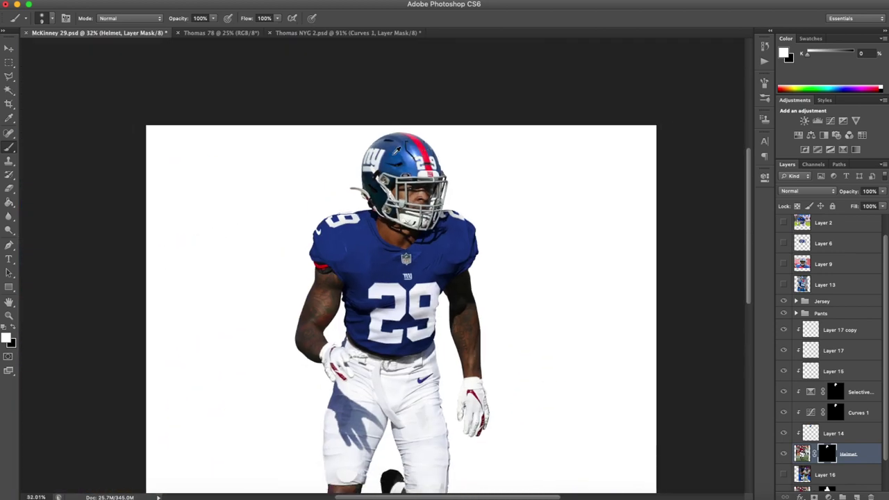
pyautogui.scroll(1, 397, 149)
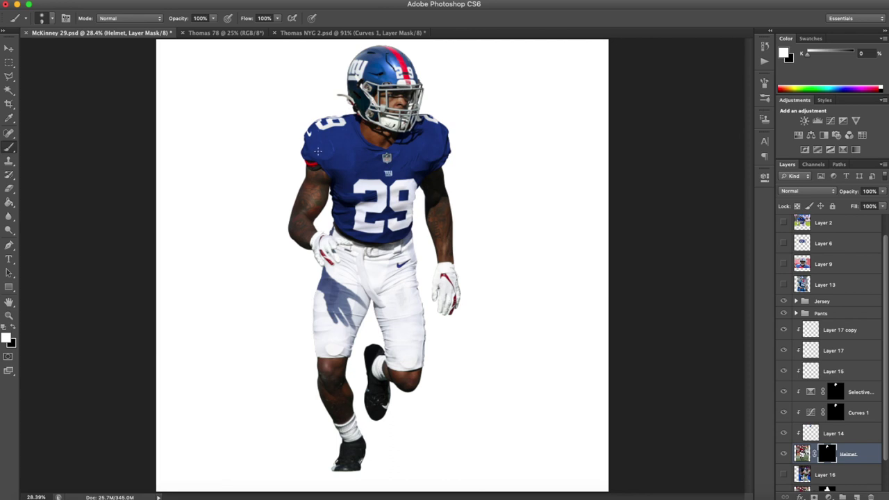
pyautogui.scroll(3, 310, 257)
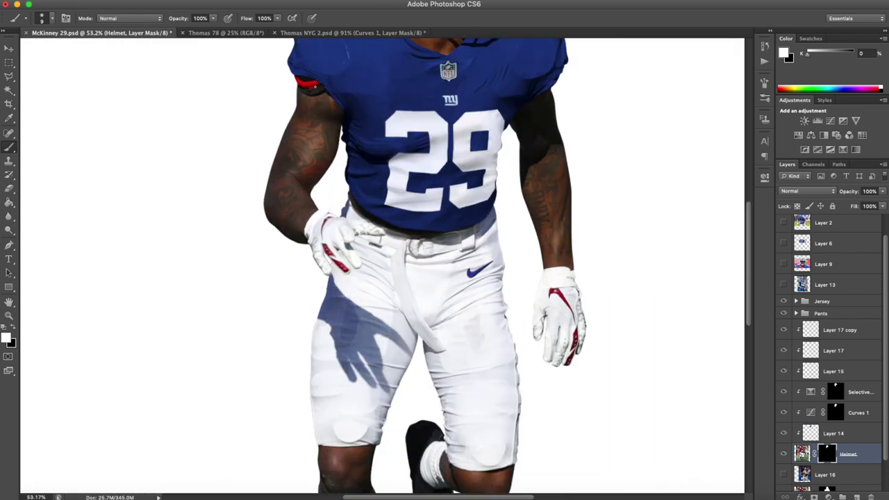
pyautogui.click(836, 333)
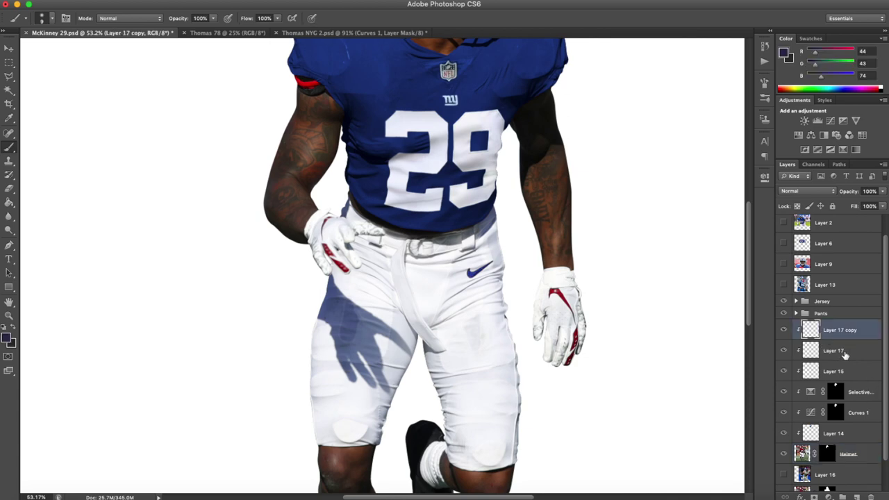
pyautogui.keyDown('shift'); pyautogui.click(856, 434); pyautogui.keyUp('shift')
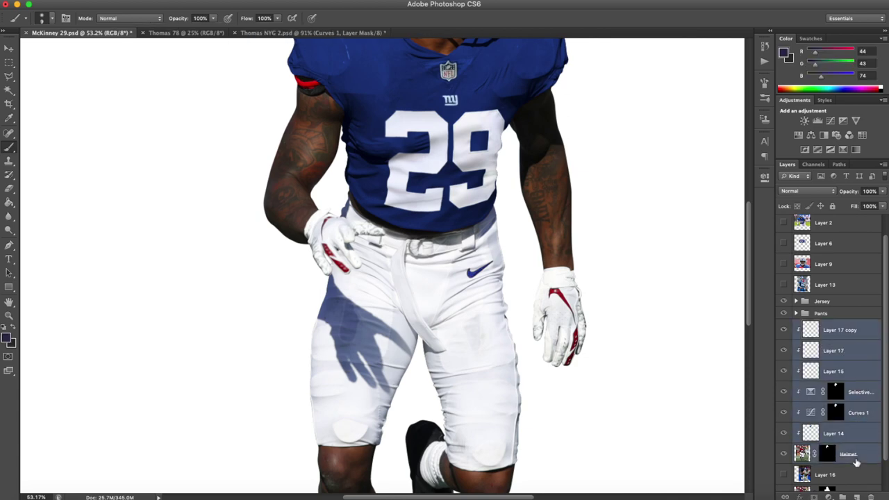
pyautogui.press('super+g')
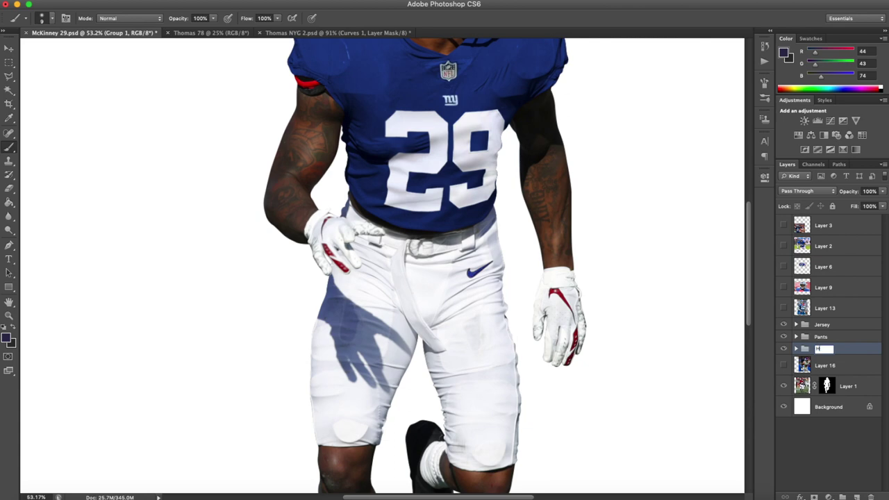
pyautogui.press('Return')
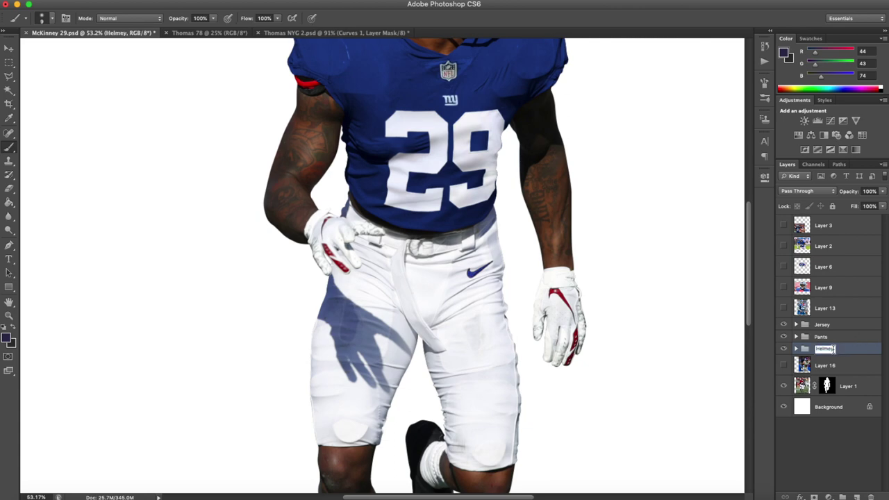
pyautogui.press('Return')
# Delete the hidden reference photo on Layer 16 and all hidden reference layers above the Jersey group.
pyautogui.click(795, 365)
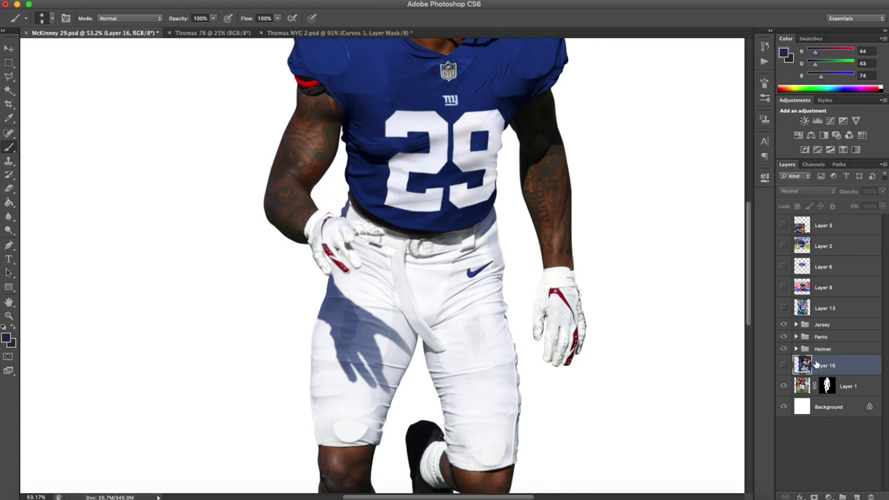
pyautogui.press('BackSpace')
pyautogui.click(840, 231)
pyautogui.press('BackSpace')
pyautogui.press('BackSpace')
pyautogui.press('BackSpace')
pyautogui.press('BackSpace')
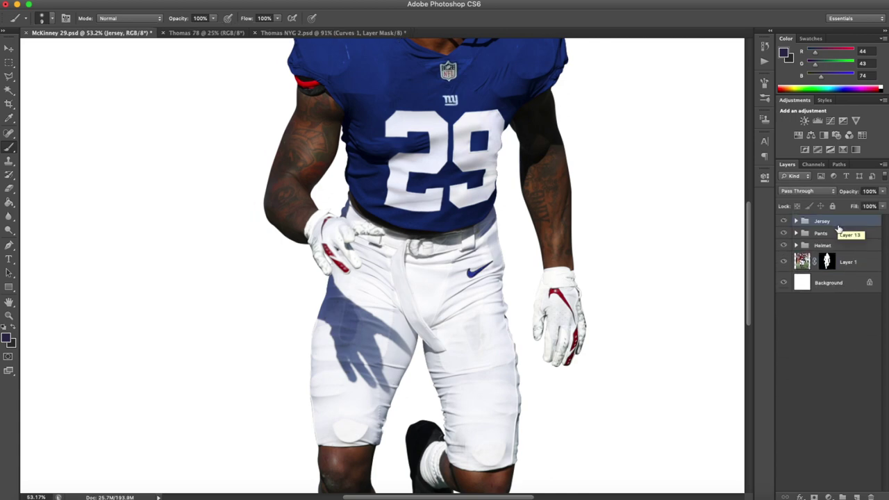
pyautogui.press('BackSpace')
# Add a Hue/Saturation adjustment clipped to Layer 1 with Hue -133 and Saturation -37.
pyautogui.scroll(-1, 482, 148)
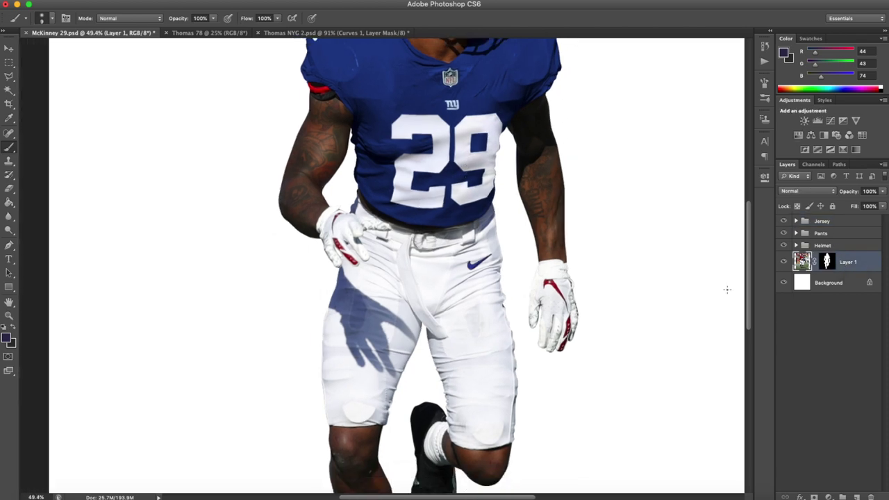
pyautogui.click(799, 136)
pyautogui.keyDown('alt'); pyautogui.click(852, 272); pyautogui.keyUp('alt')
pyautogui.moveTo(674, 243); pyautogui.dragTo(624, 246)
pyautogui.moveTo(667, 265); pyautogui.dragTo(651, 265)
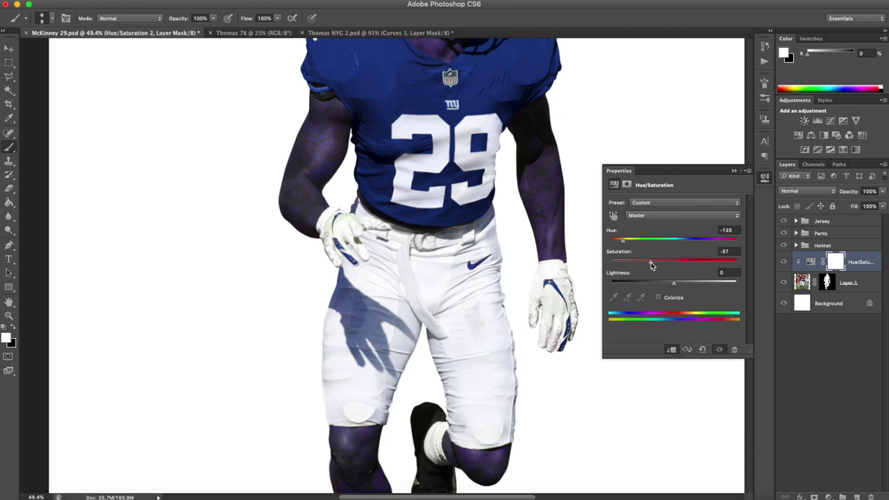
pyautogui.click(733, 171)
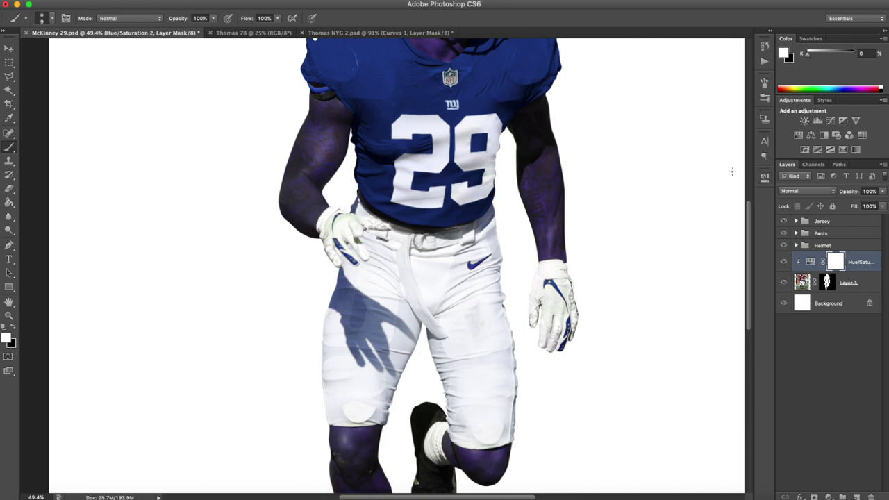
# Invert the Hue/Saturation mask to black and paint white over the red armband below the sleeve with a 25 px brush.
pyautogui.press('super+i')
pyautogui.scroll(10, 314, 83)
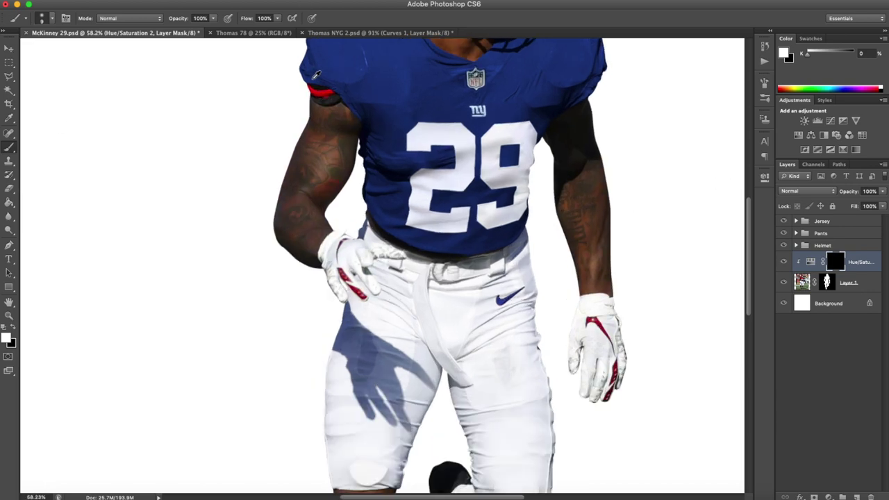
pyautogui.moveTo(289, 92); pyautogui.dragTo(327, 144)
pyautogui.press(']')
pyautogui.press(']')
pyautogui.press(']')
pyautogui.press(']')
pyautogui.moveTo(278, 99)
pyautogui.mouseDown()
pyautogui.moveTo(355, 150)
pyautogui.moveTo(396, 151)
pyautogui.moveTo(401, 159)
pyautogui.moveTo(472, 126)
pyautogui.moveTo(371, 135)
pyautogui.mouseUp()
pyautogui.moveTo(541, 185)
pyautogui.mouseDown()
pyautogui.moveTo(572, 224)
pyautogui.moveTo(616, 242)
pyautogui.mouseUp()
pyautogui.scroll(-2, 582, 224)
pyautogui.hscroll(5, 569, 264)
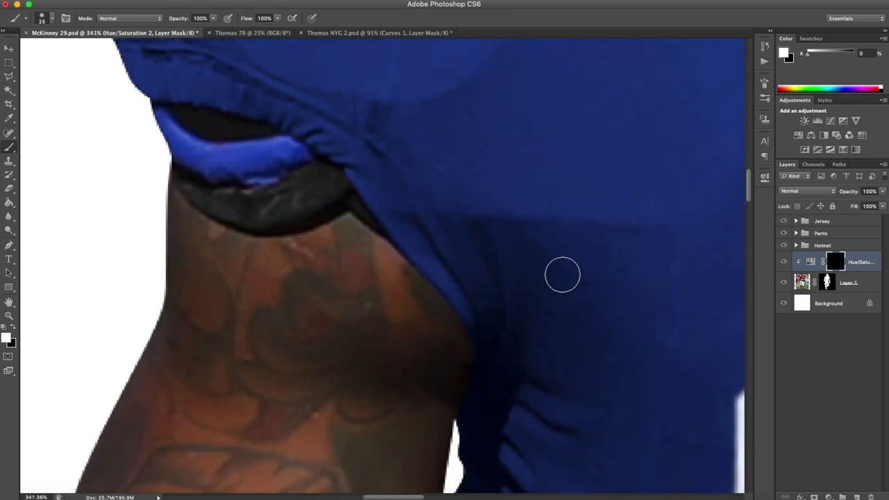
# Paint white on the Hue/Saturation mask over the crimson accents of the glove resting at the waist, using a 20 px brush.
pyautogui.scroll(-4, 556, 276)
pyautogui.scroll(-8, 534, 278)
pyautogui.scroll(5, 487, 313)
pyautogui.scroll(2, 493, 288)
pyautogui.press('[')
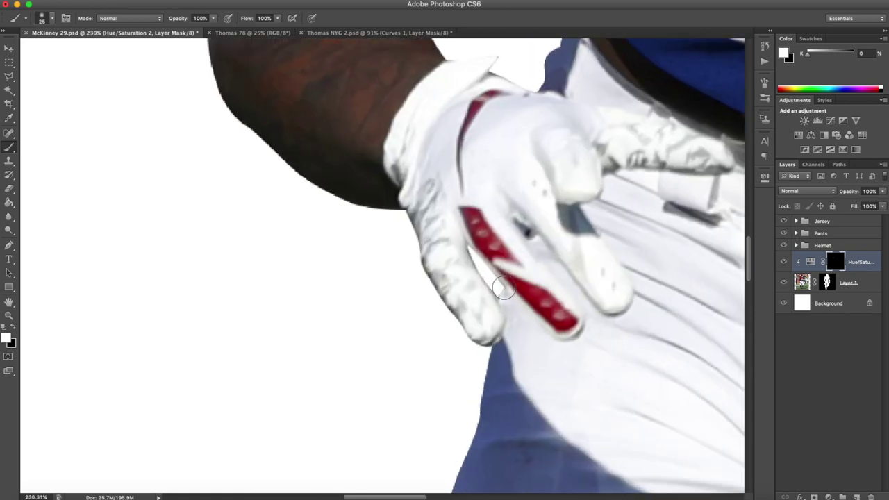
pyautogui.moveTo(474, 218)
pyautogui.mouseDown()
pyautogui.moveTo(491, 248)
pyautogui.moveTo(471, 214)
pyautogui.moveTo(514, 262)
pyautogui.moveTo(507, 267)
pyautogui.moveTo(569, 318)
pyautogui.mouseUp()
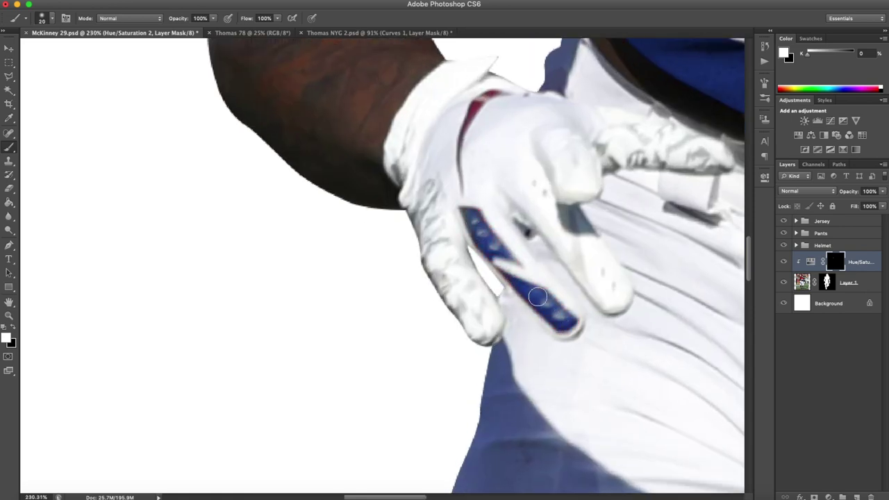
pyautogui.scroll(2, 514, 271)
pyautogui.moveTo(464, 240)
pyautogui.mouseDown()
pyautogui.moveTo(464, 179)
pyautogui.moveTo(480, 150)
pyautogui.moveTo(511, 147)
pyautogui.mouseUp()
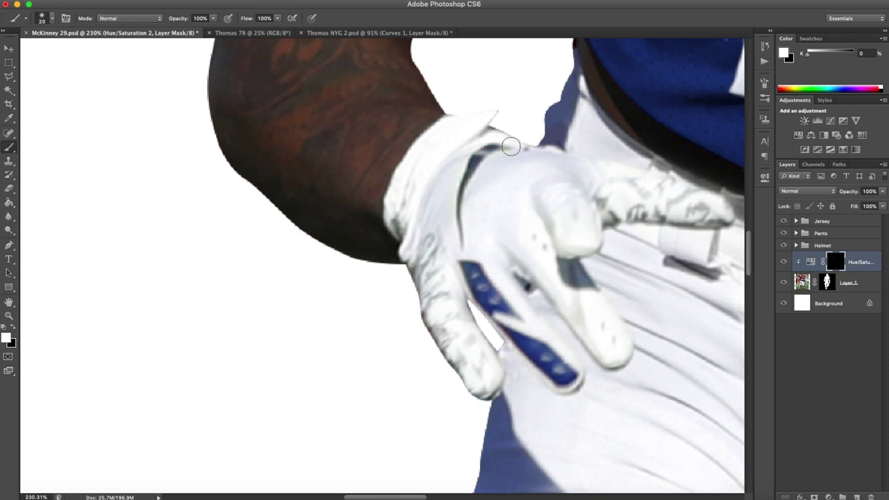
# Paint white on the Hue/Saturation mask over the crimson accents on the back and finger of the lowered glove.
pyautogui.scroll(-6, 512, 149)
pyautogui.hscroll(5, 549, 211)
pyautogui.scroll(3, 527, 268)
pyautogui.moveTo(441, 248)
pyautogui.mouseDown()
pyautogui.moveTo(437, 261)
pyautogui.moveTo(451, 239)
pyautogui.moveTo(488, 285)
pyautogui.mouseUp()
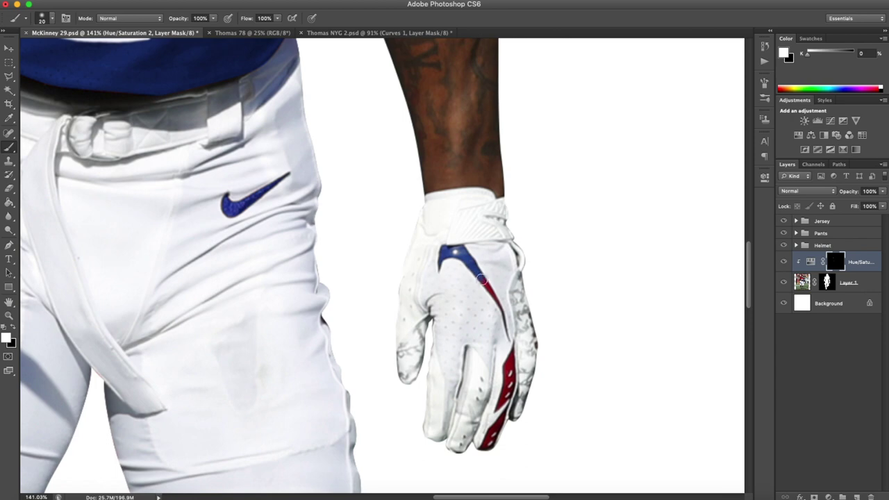
pyautogui.scroll(3, 488, 285)
pyautogui.moveTo(496, 239)
pyautogui.mouseDown()
pyautogui.moveTo(523, 311)
pyautogui.moveTo(541, 269)
pyautogui.moveTo(527, 348)
pyautogui.moveTo(524, 321)
pyautogui.moveTo(510, 377)
pyautogui.moveTo(526, 356)
pyautogui.moveTo(494, 458)
pyautogui.moveTo(486, 453)
pyautogui.moveTo(522, 360)
pyautogui.mouseUp()
pyautogui.scroll(-3, 525, 313)
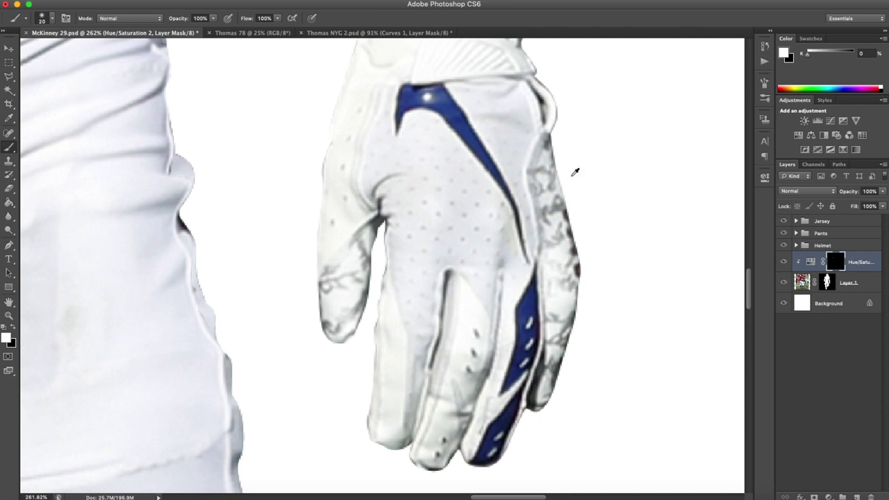
pyautogui.scroll(-6, 555, 182)
pyautogui.scroll(2, 379, 295)
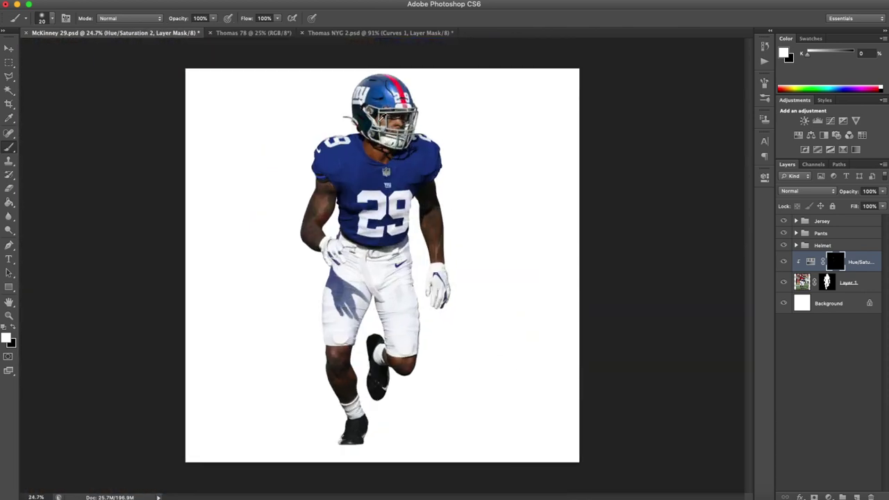
# Add a Gradient Map adjustment clipped directly above Layer 1 and apply the dark navy gradient preset.
pyautogui.scroll(1, 382, 239)
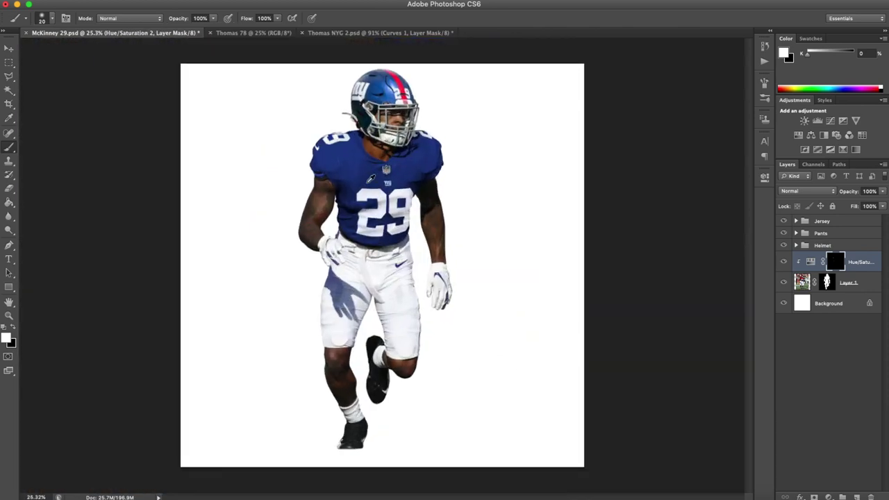
pyautogui.scroll(2, 373, 173)
pyautogui.click(856, 283)
pyautogui.scroll(3, 340, 345)
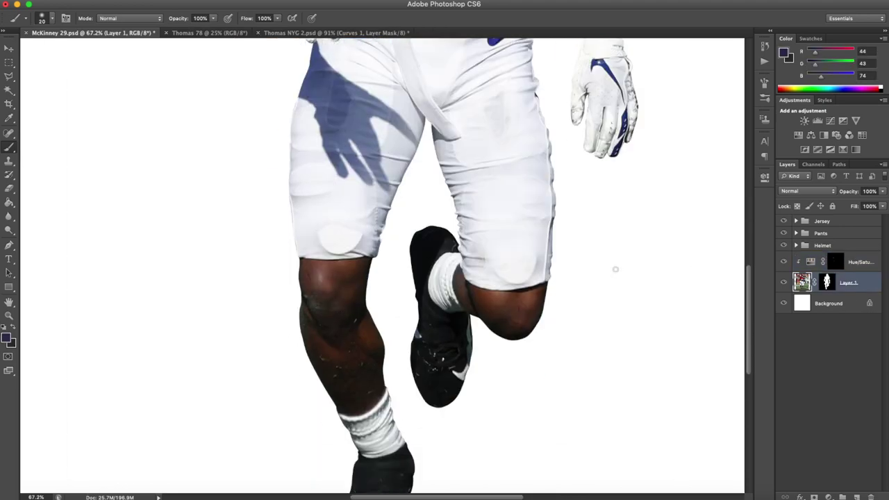
pyautogui.click(844, 150)
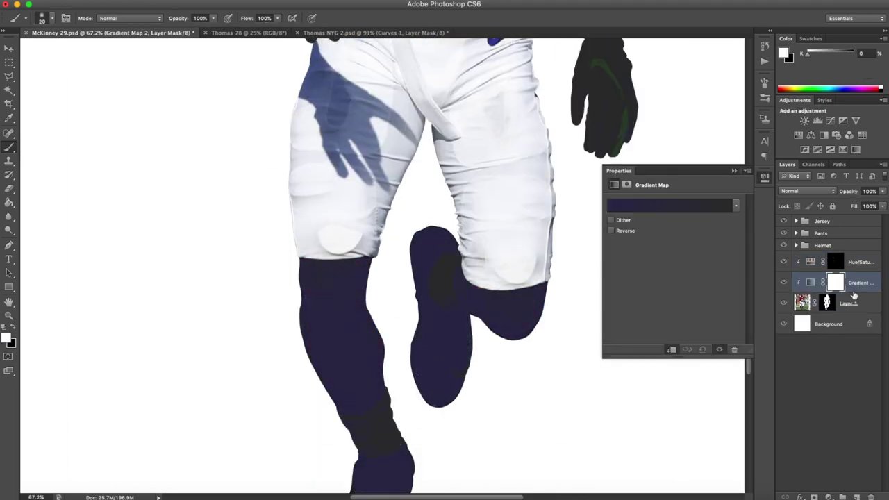
pyautogui.click(685, 205)
pyautogui.click(592, 218)
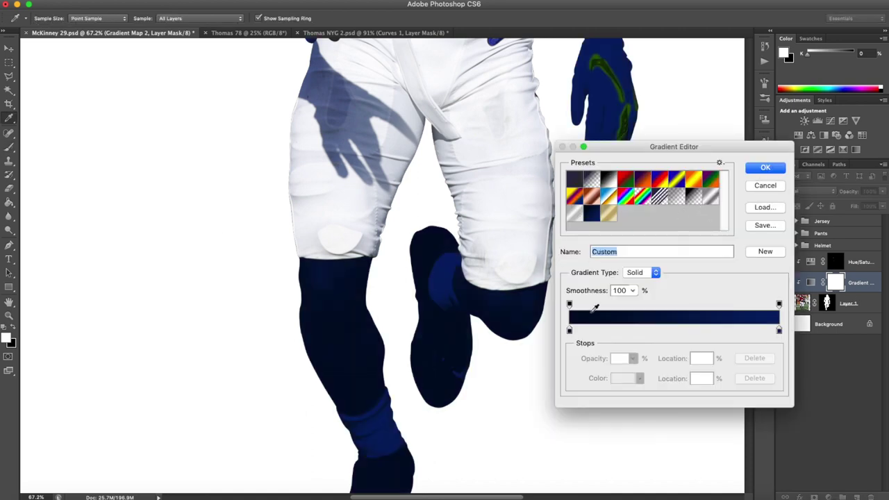
# Lighten the gradient's end stop to a medium blue at 78% location and shift the middle navy stop toward the dark end.
pyautogui.click(780, 331)
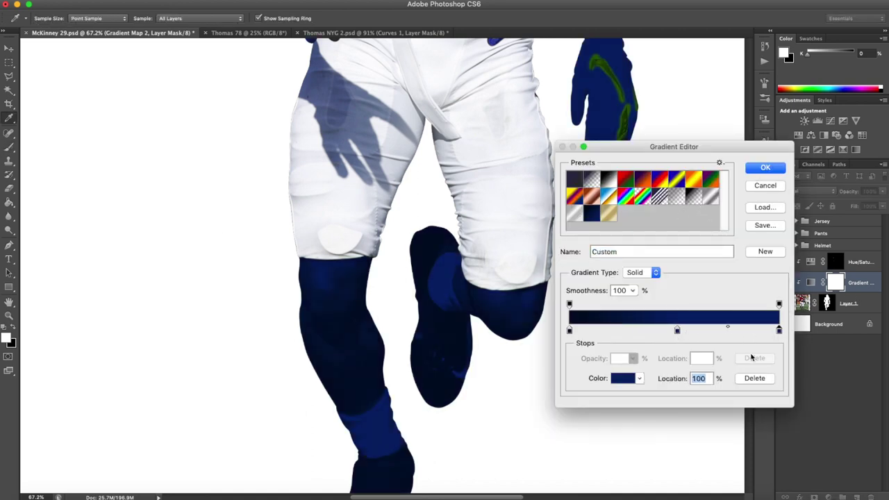
pyautogui.click(625, 382)
pyautogui.moveTo(645, 361); pyautogui.dragTo(626, 332)
pyautogui.click(828, 306)
pyautogui.moveTo(779, 331); pyautogui.dragTo(734, 333)
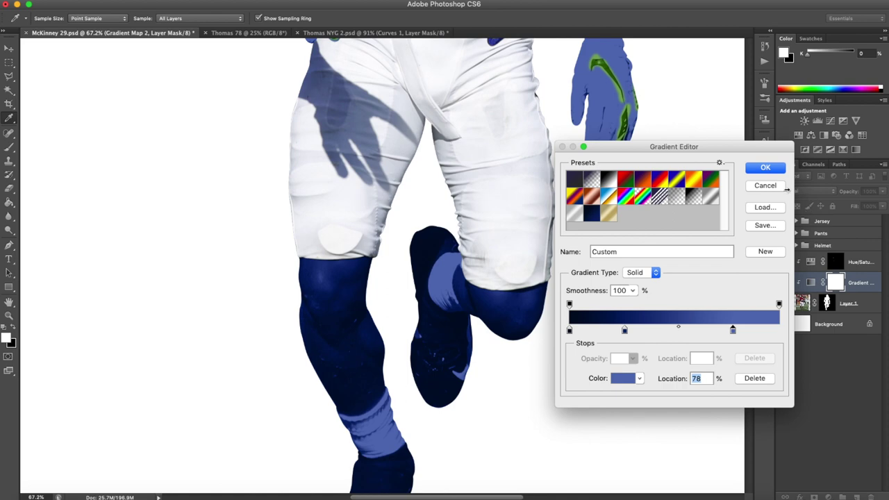
pyautogui.click(766, 169)
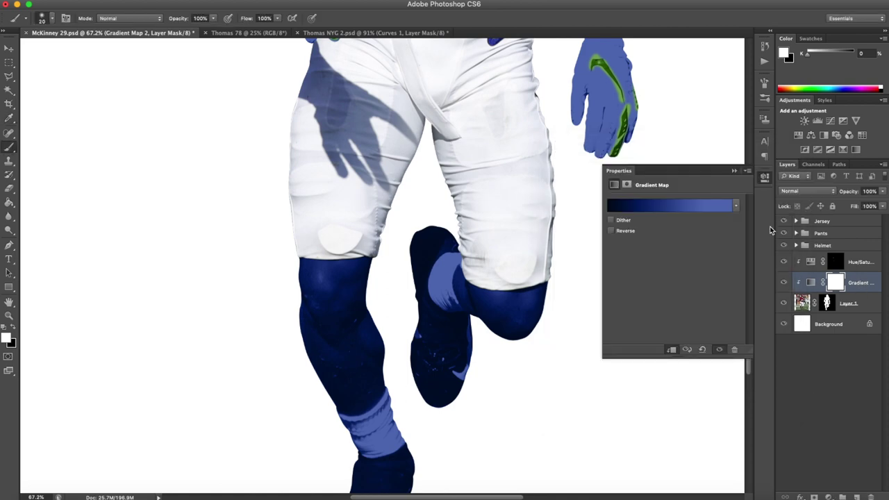
pyautogui.click(734, 171)
# Invert the Gradient Map mask to black and paint white over the bare skin of both lower legs, enlarging the brush to 35 px.
pyautogui.press('super+i')
pyautogui.press('super+i')
pyautogui.press('super+i')
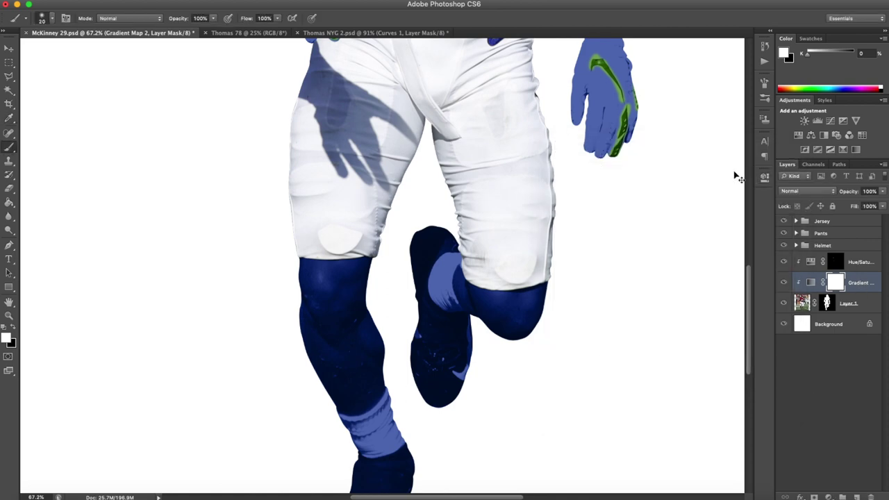
pyautogui.scroll(3, 347, 289)
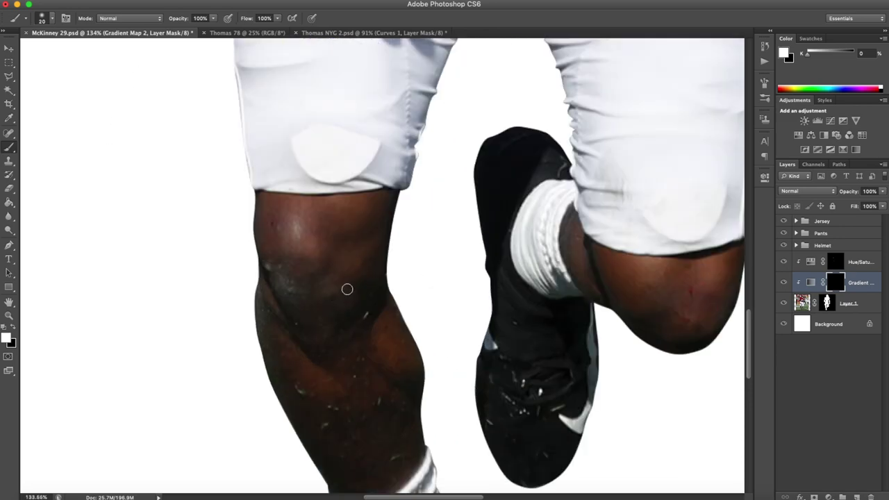
pyautogui.moveTo(255, 276)
pyautogui.mouseDown()
pyautogui.moveTo(329, 245)
pyautogui.moveTo(243, 229)
pyautogui.moveTo(226, 210)
pyautogui.moveTo(248, 194)
pyautogui.moveTo(339, 203)
pyautogui.moveTo(335, 214)
pyautogui.moveTo(367, 220)
pyautogui.moveTo(316, 234)
pyautogui.moveTo(328, 232)
pyautogui.moveTo(275, 231)
pyautogui.moveTo(287, 247)
pyautogui.moveTo(355, 251)
pyautogui.mouseUp()
pyautogui.press(']')
pyautogui.click(10, 188)
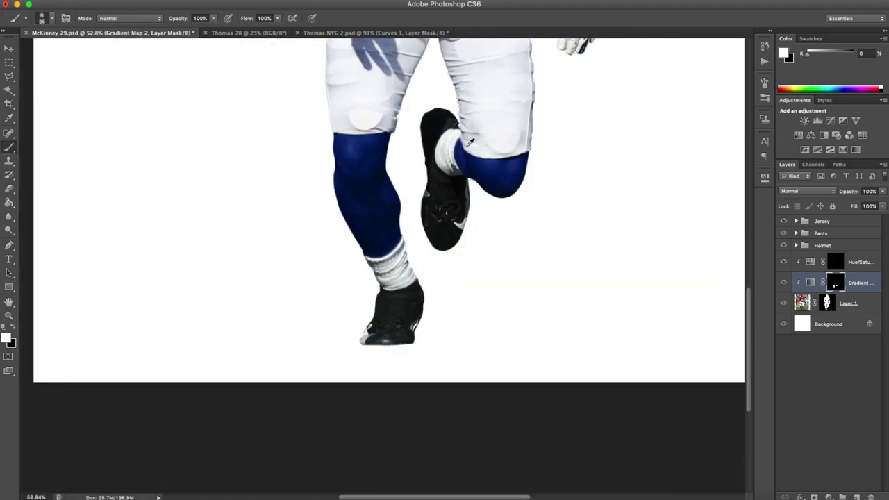
# Create a clipped layer above the Gradient Map and set the foreground colour to blue RGB 34, 61, 136.
pyautogui.scroll(-1, 467, 150)
pyautogui.scroll(2, 398, 264)
pyautogui.scroll(-3, 395, 246)
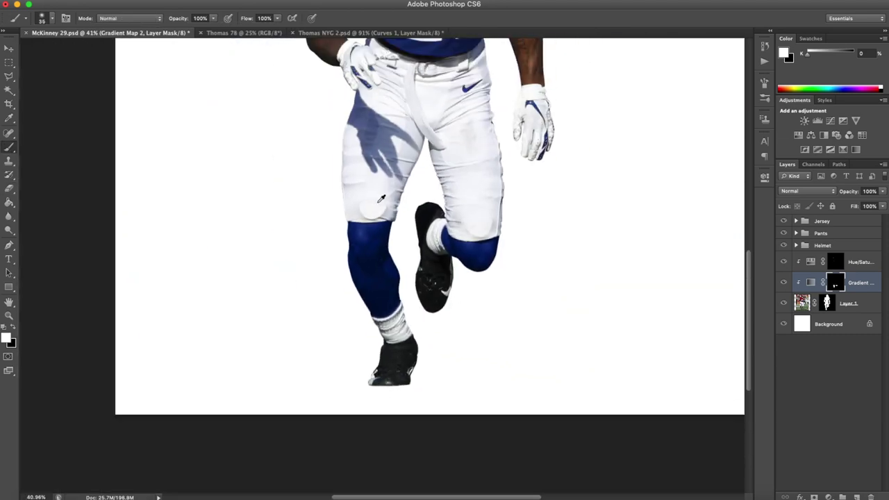
pyautogui.scroll(3, 382, 256)
pyautogui.scroll(1, 373, 258)
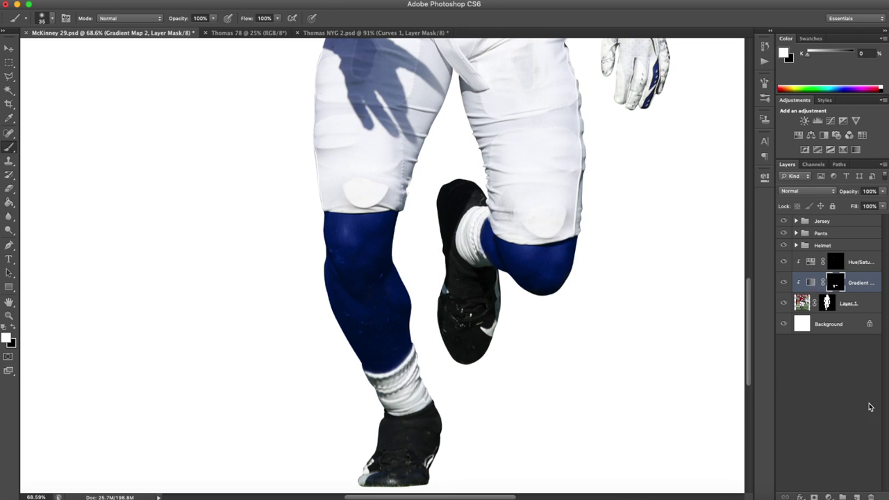
pyautogui.click(858, 497)
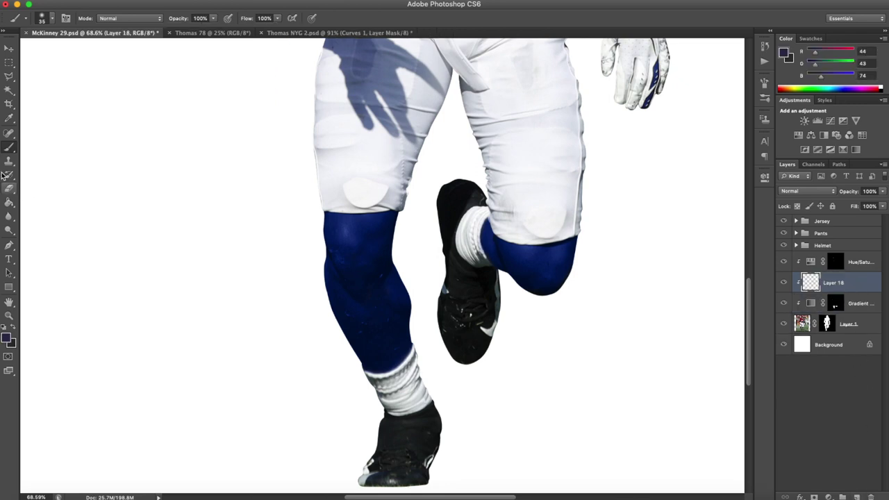
pyautogui.scroll(1, 351, 233)
pyautogui.click(784, 53)
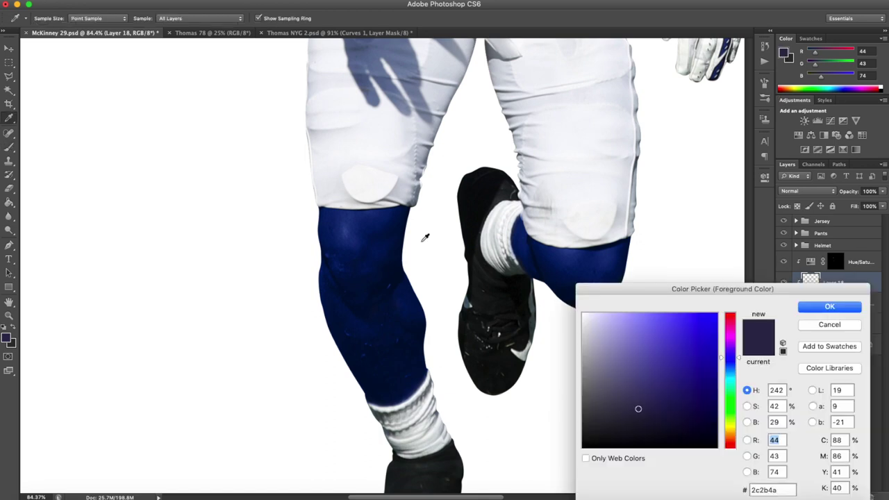
pyautogui.click(373, 219)
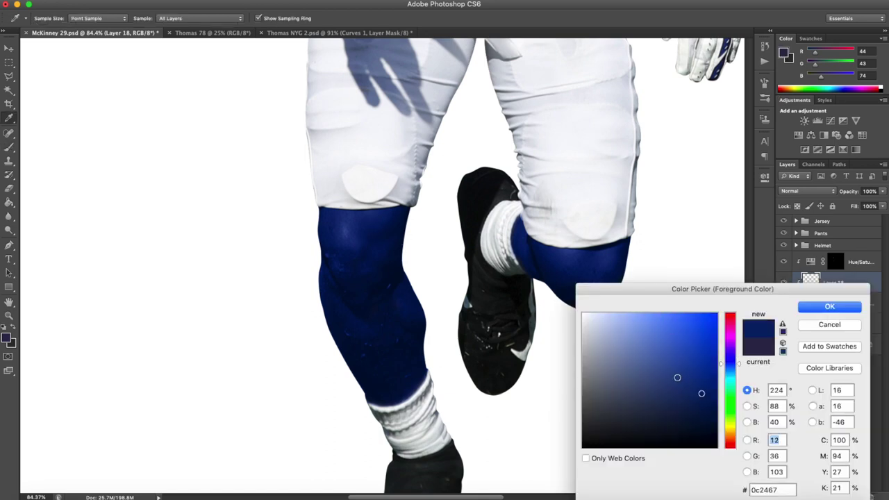
pyautogui.click(818, 314)
# Brush soft blue highlights along the edges of both blue leg sleeves on Layer 18, enlarging the brush to 150 px.
pyautogui.press('b')
pyautogui.press(']')
pyautogui.press(']')
pyautogui.press(']')
pyautogui.press(']')
pyautogui.press(']')
pyautogui.press(']')
pyautogui.press(']')
pyautogui.moveTo(303, 273); pyautogui.dragTo(330, 374)
pyautogui.press(']')
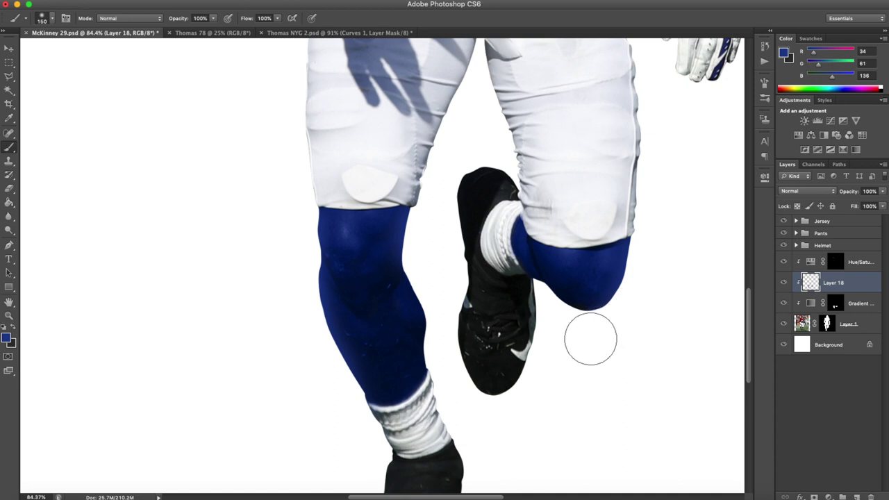
# Add a Hue/Saturation adjustment clipped above Layer 12 in the Jersey group and raise its saturation slightly.
pyautogui.scroll(-10, 340, 382)
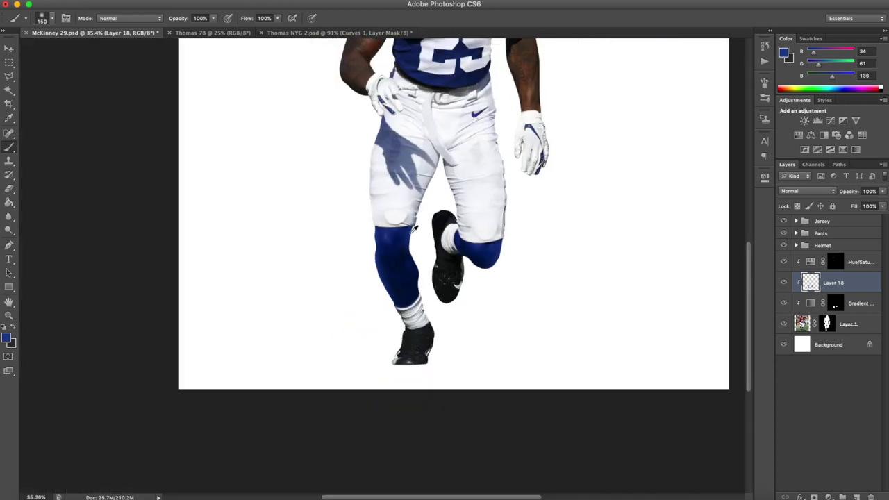
pyautogui.scroll(3, 375, 313)
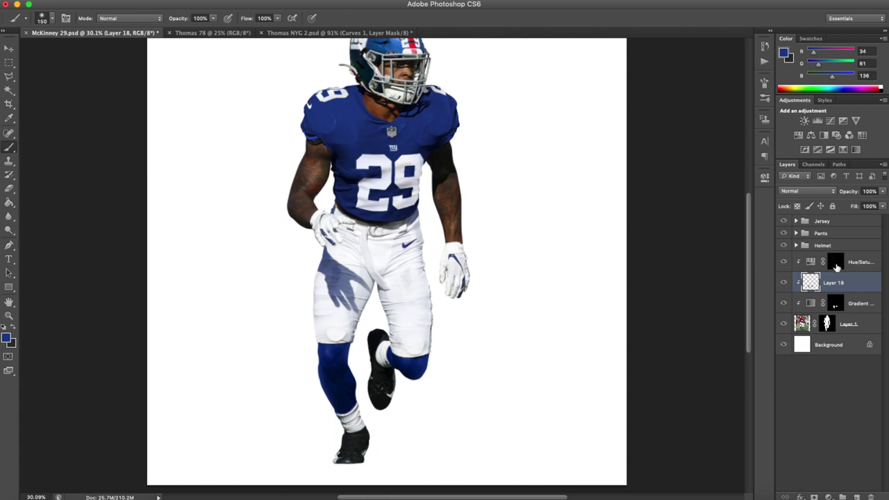
pyautogui.scroll(-3, 485, 239)
pyautogui.scroll(2, 417, 208)
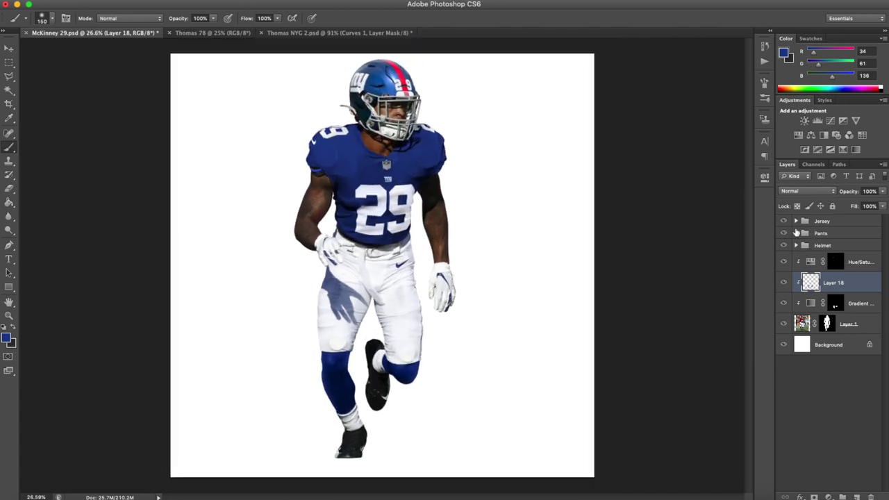
pyautogui.click(796, 222)
pyautogui.click(841, 239)
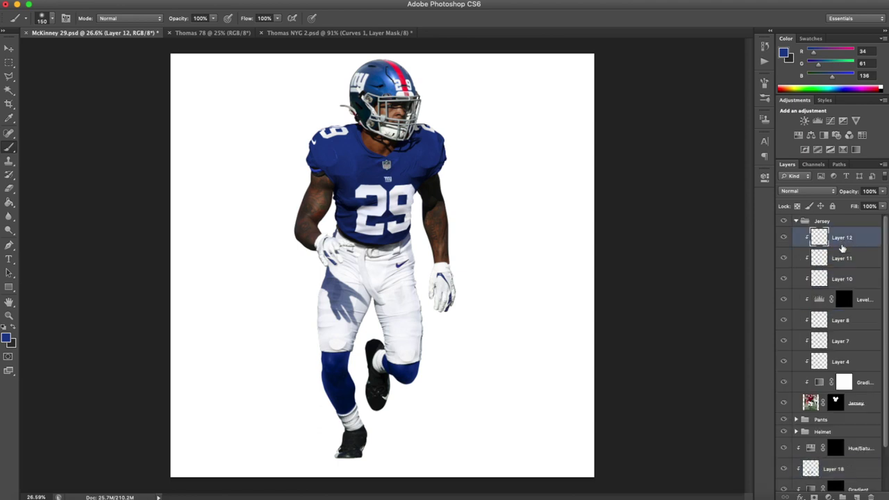
pyautogui.click(810, 135)
pyautogui.keyDown('alt'); pyautogui.click(856, 243); pyautogui.keyUp('alt')
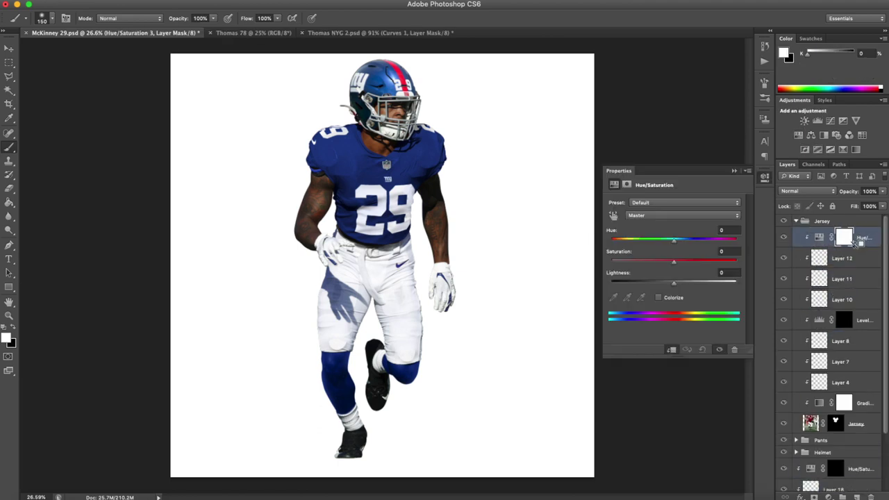
pyautogui.moveTo(675, 264); pyautogui.dragTo(687, 265)
pyautogui.click(735, 171)
# Edit the Pants group's Hue/Saturation adjustment, setting Saturation to +29 and fine-tuning the hue of the swoosh.
pyautogui.scroll(8, 409, 250)
pyautogui.scroll(-2, 409, 251)
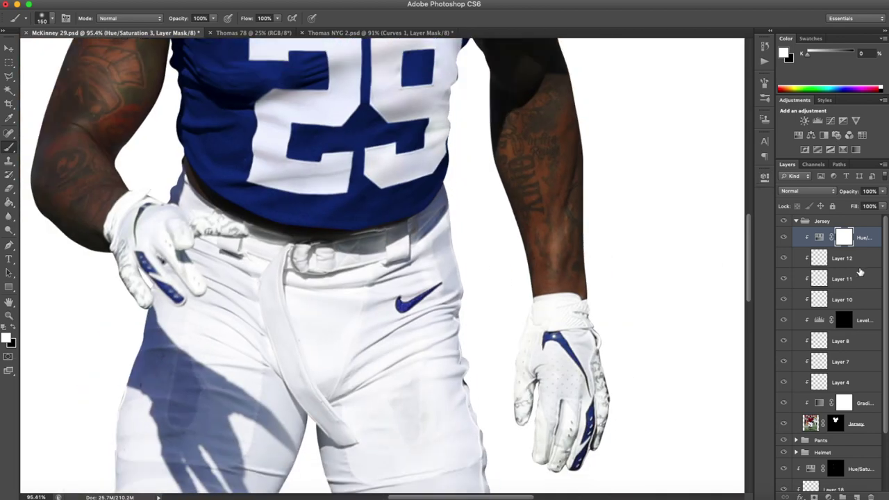
pyautogui.click(796, 221)
pyautogui.click(796, 233)
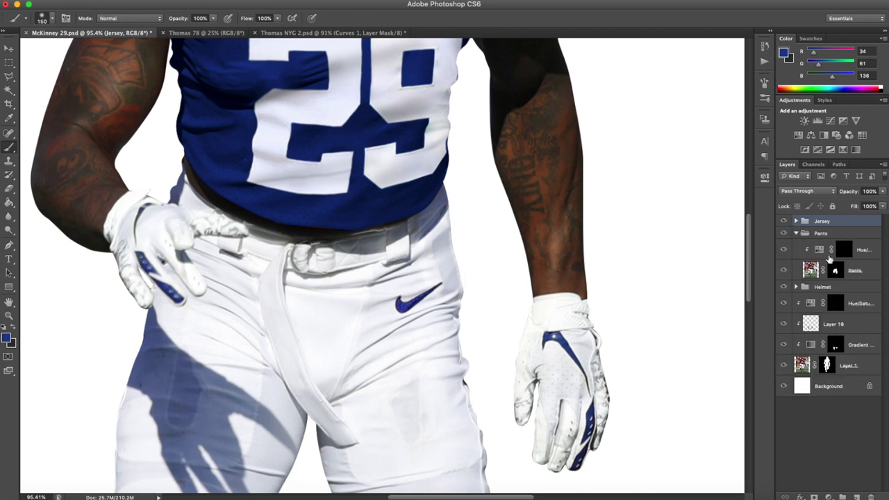
pyautogui.doubleClick(820, 250)
pyautogui.moveTo(684, 264)
pyautogui.mouseDown()
pyautogui.moveTo(720, 268)
pyautogui.moveTo(701, 270)
pyautogui.mouseUp()
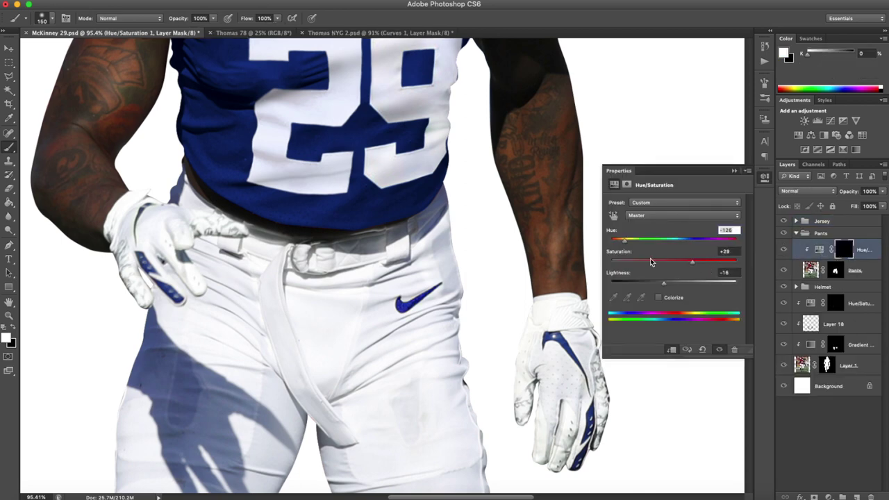
pyautogui.moveTo(623, 242); pyautogui.dragTo(624, 245)
pyautogui.click(732, 171)
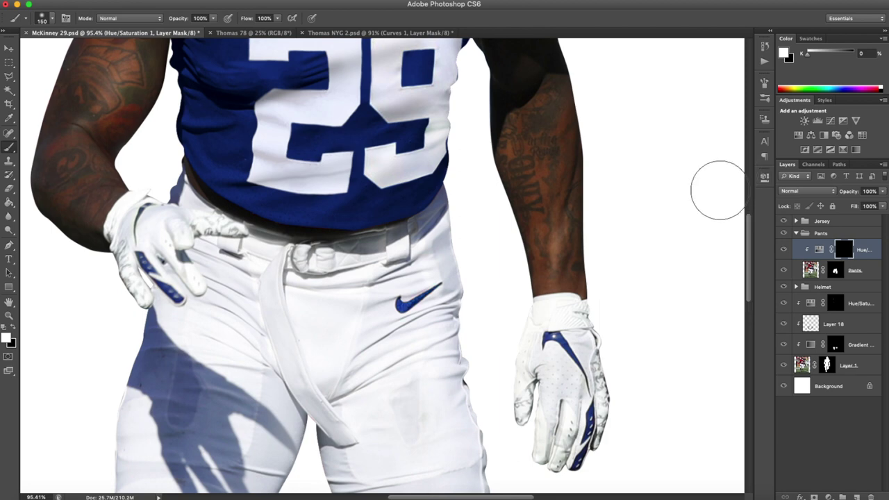
# Add a Curves adjustment above Layer 17 copy in the Helmet group and clip it to the helmet.
pyautogui.scroll(-5, 718, 189)
pyautogui.scroll(-4, 470, 237)
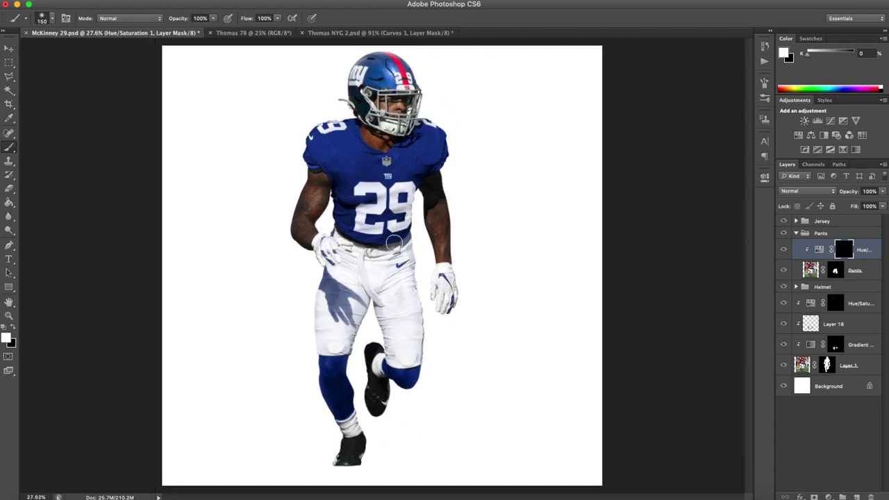
pyautogui.scroll(1, 365, 153)
pyautogui.scroll(4, 396, 124)
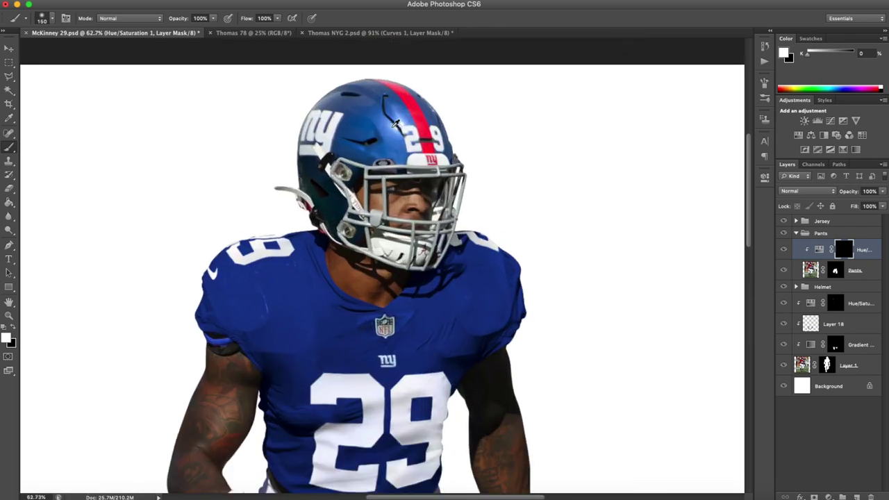
pyautogui.scroll(1, 396, 123)
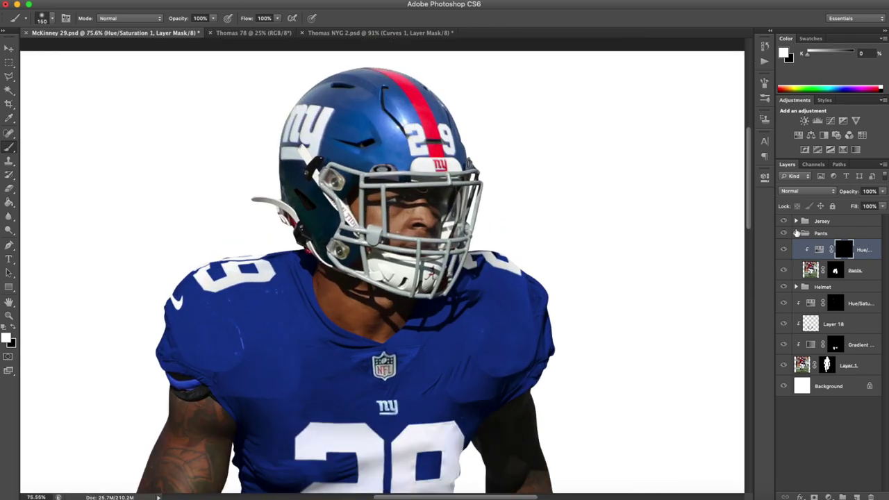
pyautogui.click(797, 233)
pyautogui.click(836, 246)
pyautogui.click(796, 246)
pyautogui.click(860, 260)
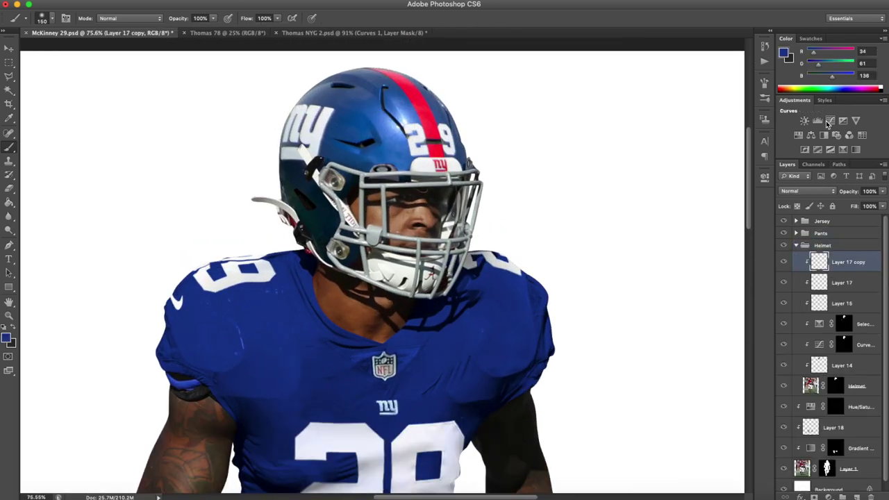
pyautogui.click(830, 120)
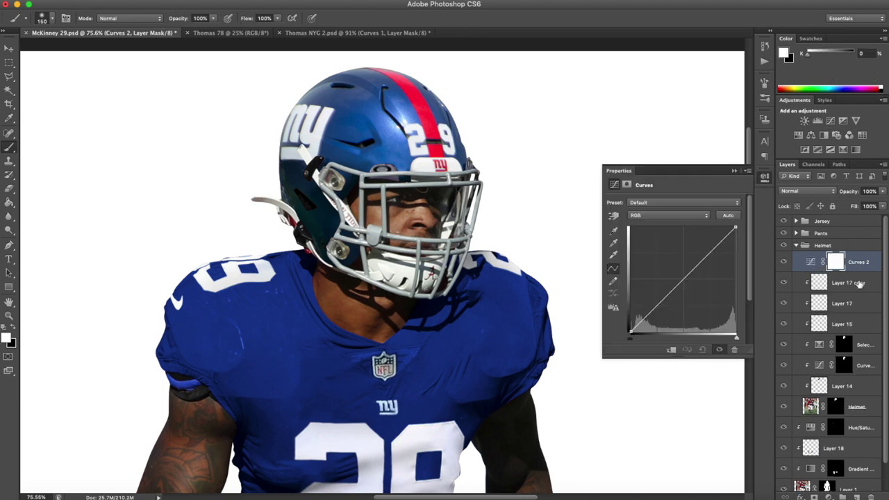
pyautogui.keyDown('alt'); pyautogui.click(860, 271); pyautogui.keyUp('alt')
# Shape the helmet's curve into a contrast-boosting S and reduce the Curves layer's opacity to 61%.
pyautogui.click(700, 277)
pyautogui.moveTo(709, 273); pyautogui.dragTo(708, 258)
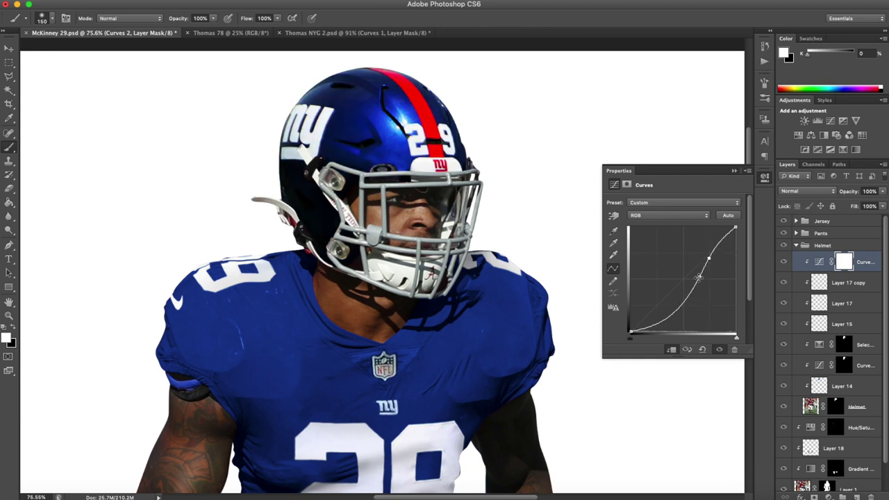
pyautogui.click(735, 171)
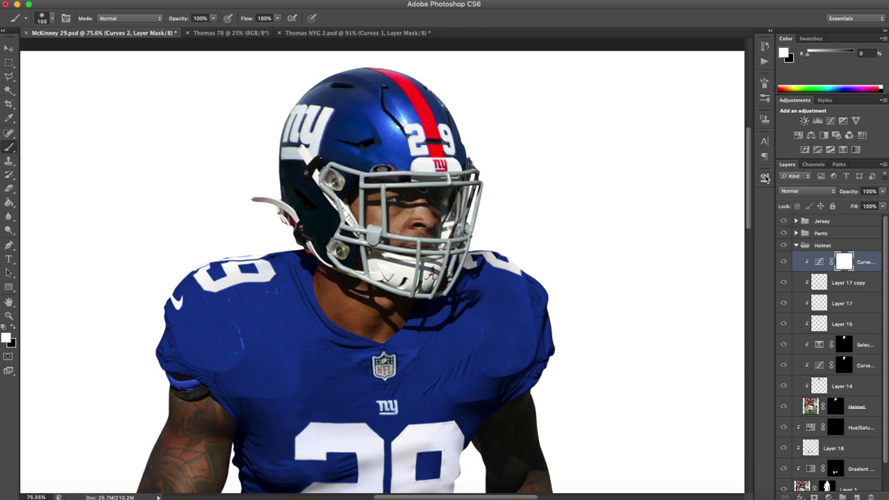
pyautogui.click(882, 191)
pyautogui.moveTo(881, 205); pyautogui.dragTo(865, 202)
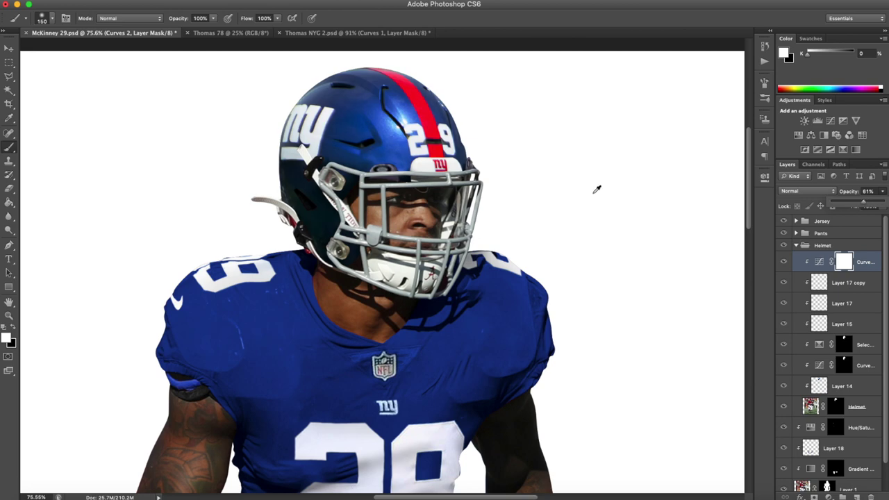
# Compare the full figure with and without the helmet's Curves adjustment and collapse the Helmet group.
pyautogui.press('super+0')
pyautogui.click(784, 262)
pyautogui.click(783, 262)
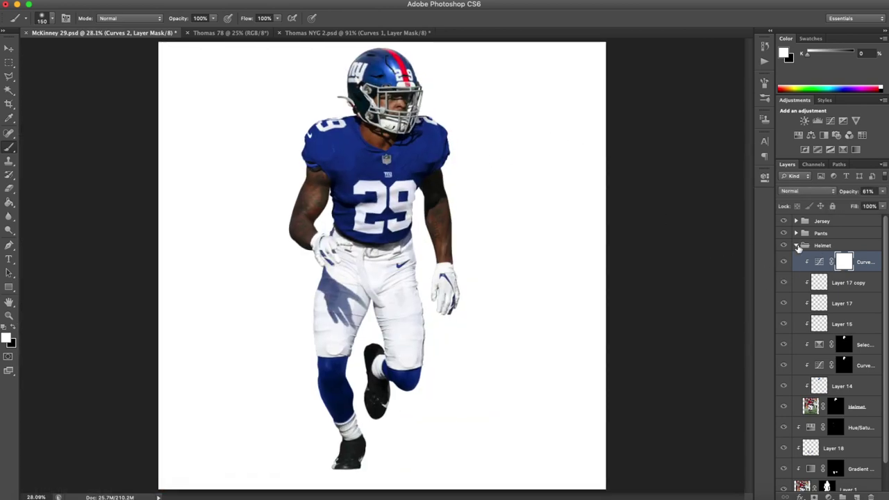
pyautogui.click(796, 246)
pyautogui.scroll(-1, 464, 278)
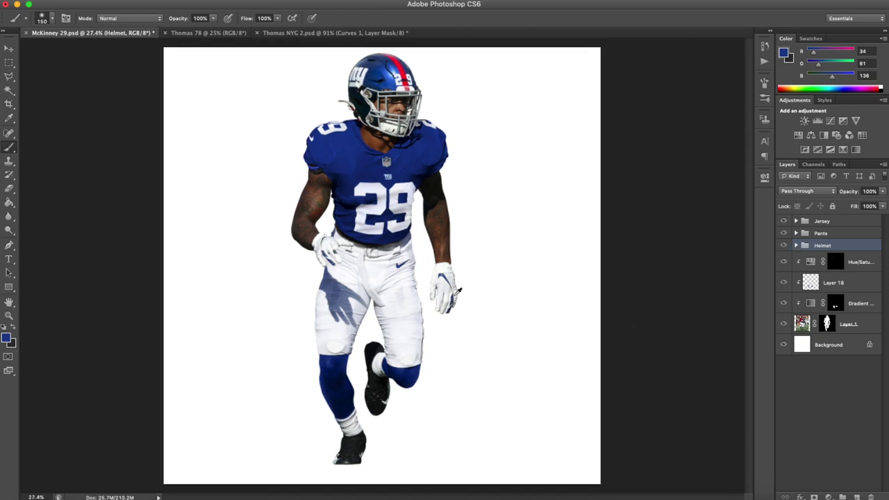
# Group all layers and layer groups above the Background into one group named "Swap".
pyautogui.keyDown('super'); pyautogui.click(857, 324); pyautogui.keyUp('super')
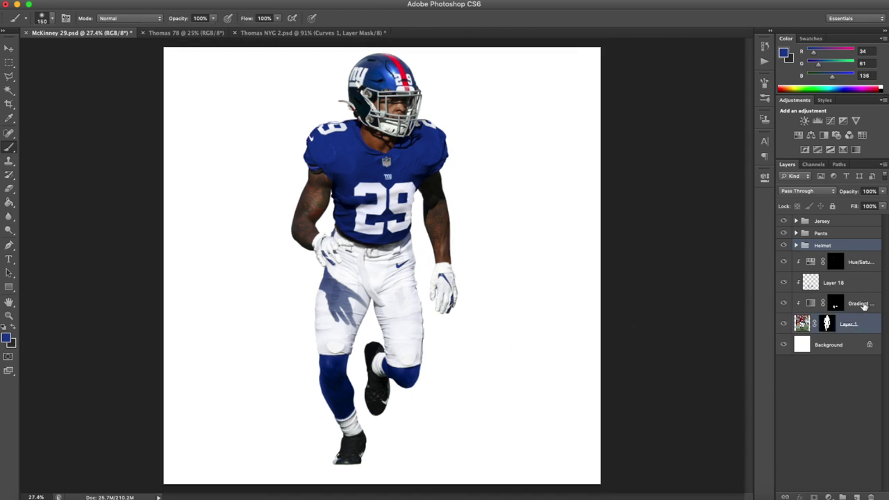
pyautogui.keyDown('super'); pyautogui.click(861, 303); pyautogui.keyUp('super')
pyautogui.keyDown('super'); pyautogui.click(859, 283); pyautogui.keyUp('super')
pyautogui.keyDown('super'); pyautogui.click(856, 262); pyautogui.keyUp('super')
pyautogui.keyDown('super'); pyautogui.click(843, 234); pyautogui.keyUp('super')
pyautogui.keyDown('super'); pyautogui.click(839, 227); pyautogui.keyUp('super')
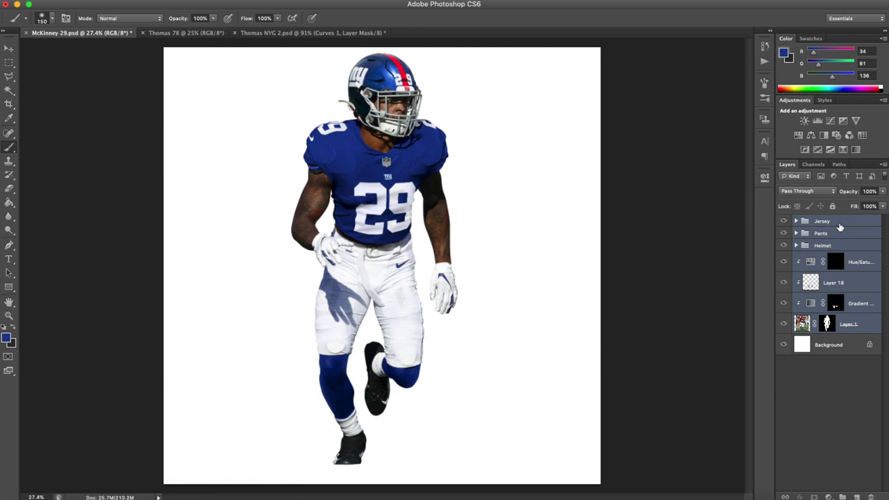
pyautogui.press('super+g')
pyautogui.doubleClick(822, 221)
pyautogui.write('Swap')
pyautogui.press('Return')
pyautogui.scroll(-1, 581, 255)
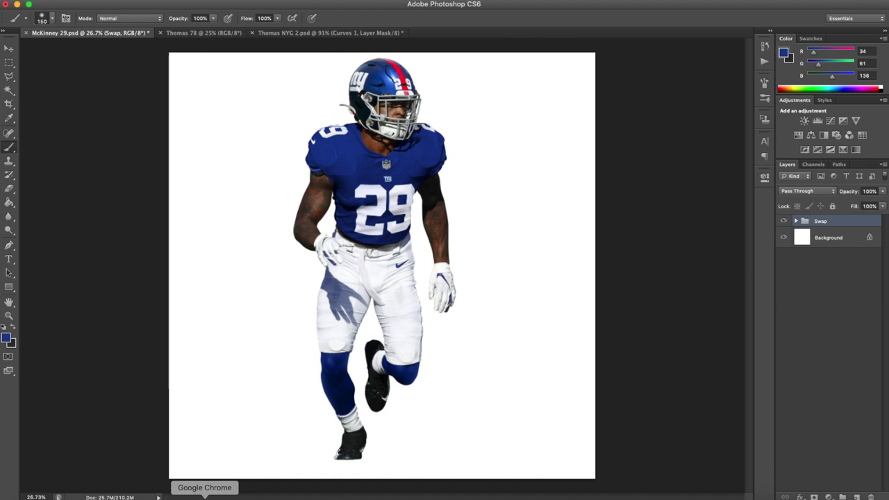
# Bring a Giants game photo from the web browser into the document and place its layer beneath the Swap group.
pyautogui.click(205, 496)
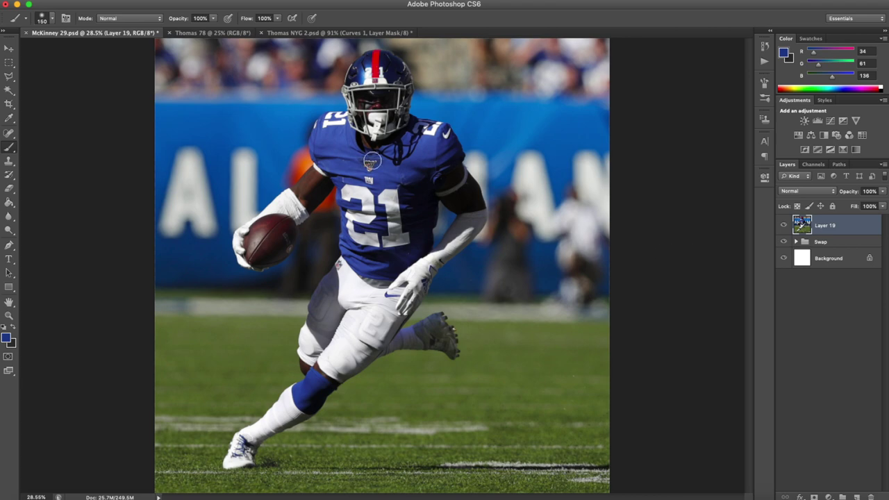
pyautogui.moveTo(835, 232); pyautogui.dragTo(823, 251)
pyautogui.scroll(1, 382, 159)
pyautogui.scroll(-2, 539, 239)
# Scale down the game photo on Layer 19 and reposition it horizontally as a stadium backdrop behind the player.
pyautogui.press('super+t')
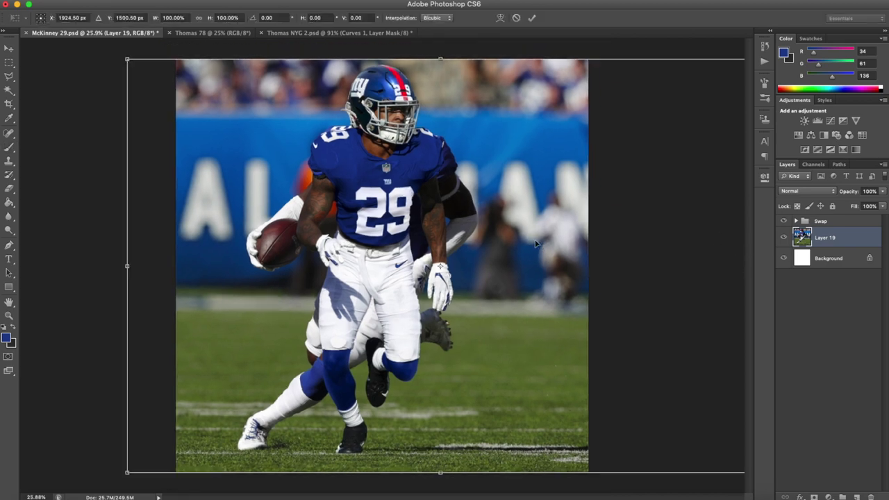
pyautogui.scroll(-1, 660, 104)
pyautogui.moveTo(686, 97); pyautogui.dragTo(632, 133)
pyautogui.moveTo(589, 163); pyautogui.dragTo(634, 163)
pyautogui.moveTo(670, 131); pyautogui.dragTo(677, 128)
pyautogui.press('Return')
pyautogui.press('b')
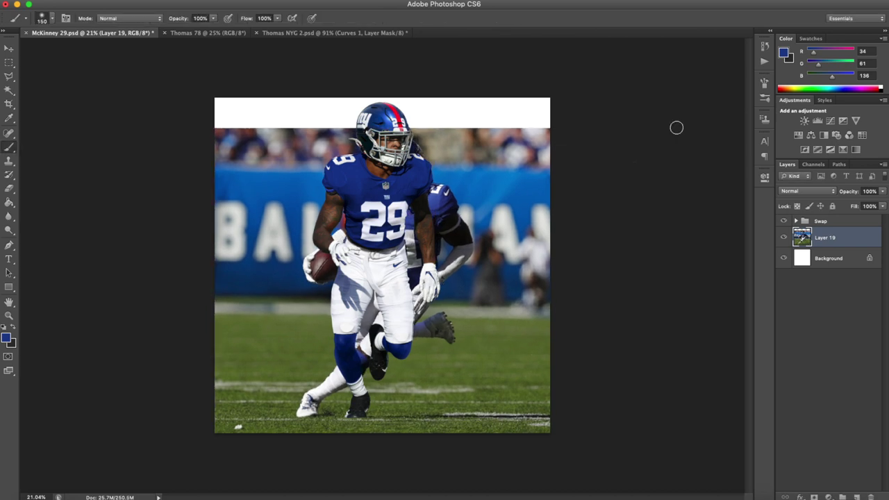
pyautogui.scroll(3, 381, 143)
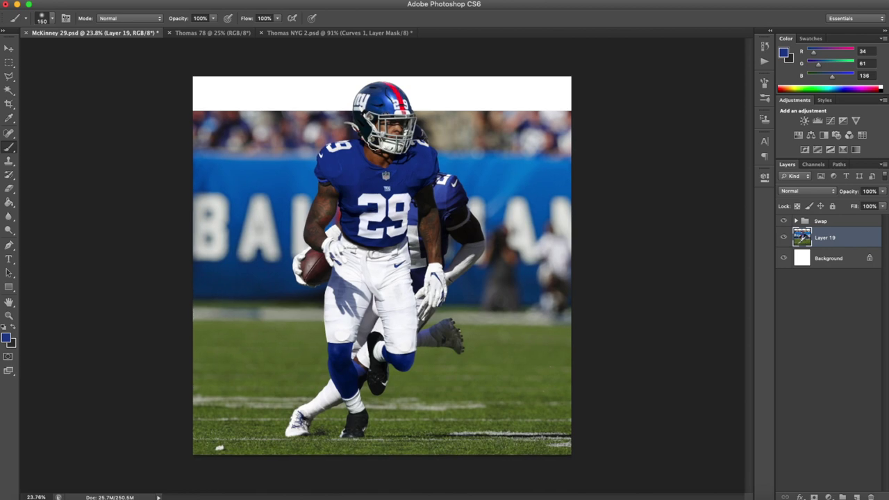
pyautogui.click(9, 49)
pyautogui.moveTo(293, 127); pyautogui.dragTo(271, 129)
# Select the blank strip above the game photo, fill it with Content-Aware at 100% opacity, and deselect.
pyautogui.click(9, 62)
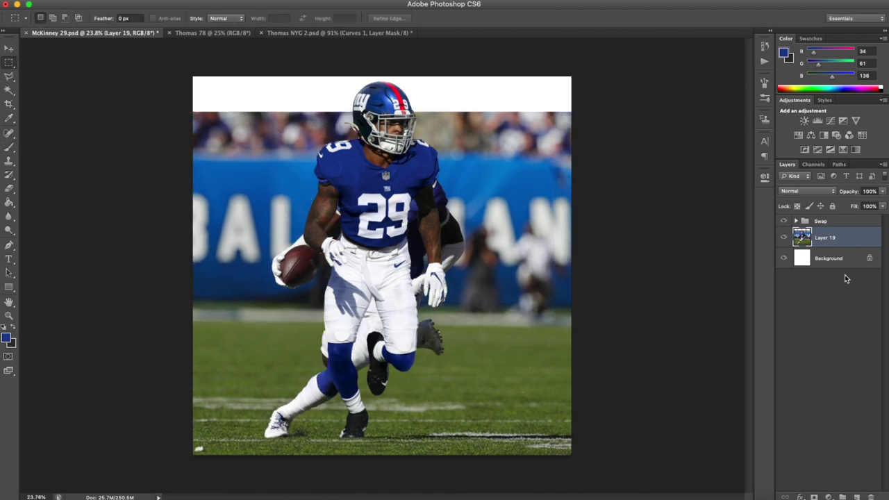
pyautogui.moveTo(184, 53); pyautogui.dragTo(585, 112)
pyautogui.hotkey('shift', 'F5')
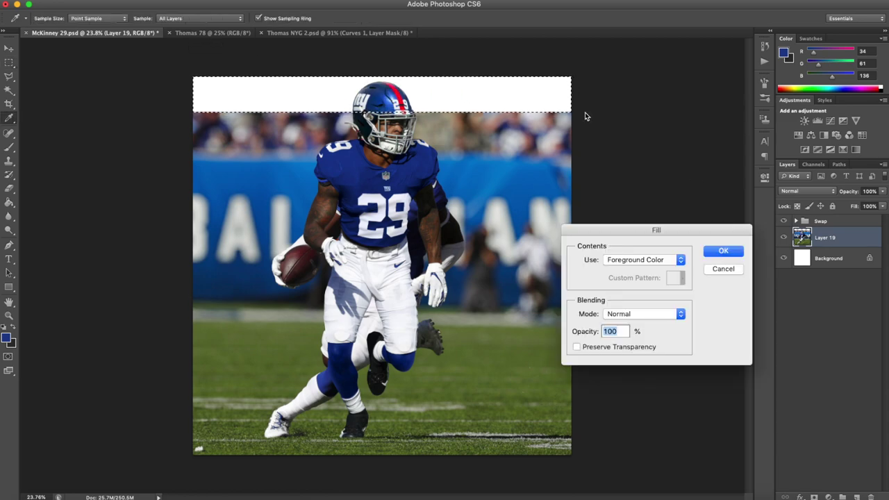
pyautogui.click(636, 263)
pyautogui.click(636, 295)
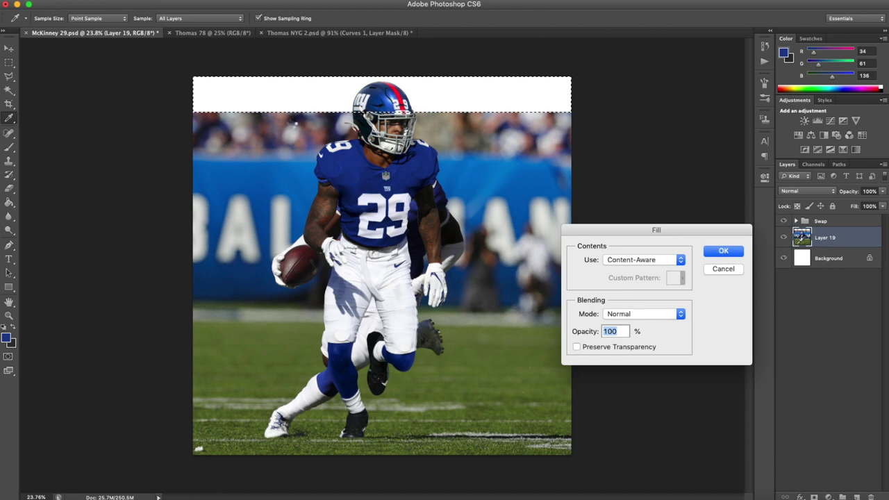
pyautogui.press('super+d')
# Remove the stray helmet fragment at the crowd's upper-left corner with the Clone Stamp at brush size 200.
pyautogui.scroll(5, 214, 95)
pyautogui.scroll(3, 195, 108)
pyautogui.scroll(3, 198, 151)
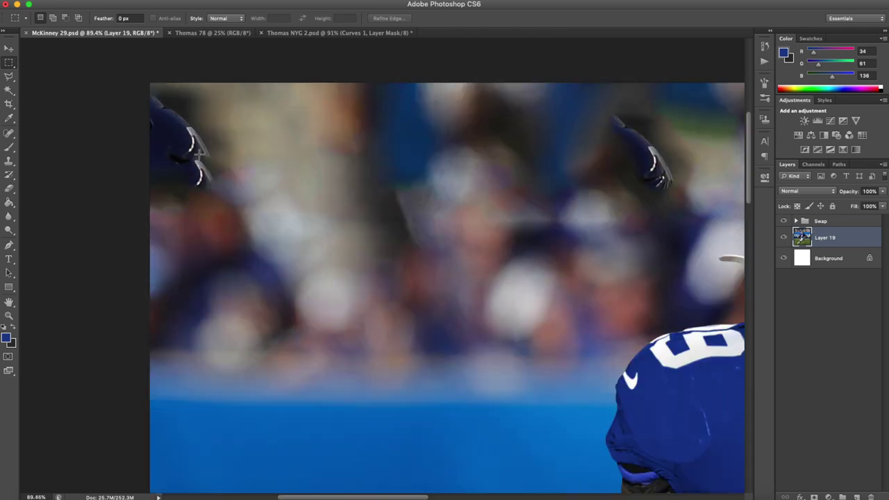
pyautogui.click(9, 161)
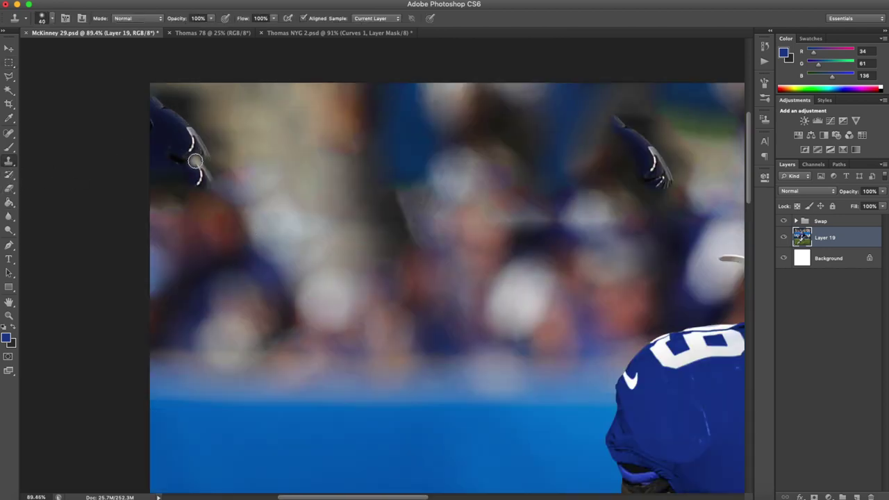
pyautogui.press(']')
pyautogui.press(']')
pyautogui.press(']')
pyautogui.moveTo(192, 156)
pyautogui.mouseDown()
pyautogui.moveTo(163, 128)
pyautogui.moveTo(164, 150)
pyautogui.moveTo(189, 168)
pyautogui.moveTo(165, 173)
pyautogui.mouseUp()
# Clone blurred crowd texture over the second stray helmet fragment, beside the player's helmet.
pyautogui.hscroll(5, 325, 173)
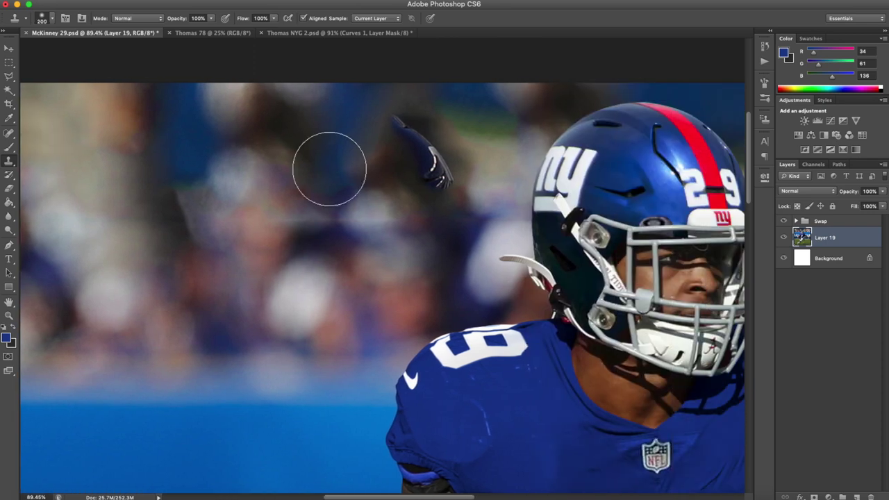
pyautogui.keyDown('alt'); pyautogui.click(290, 168); pyautogui.keyUp('alt')
pyautogui.moveTo(407, 165)
pyautogui.mouseDown()
pyautogui.moveTo(385, 132)
pyautogui.moveTo(425, 166)
pyautogui.mouseUp()
pyautogui.keyDown('alt'); pyautogui.click(318, 149); pyautogui.keyUp('alt')
pyautogui.moveTo(368, 75)
pyautogui.mouseDown()
pyautogui.moveTo(390, 86)
pyautogui.moveTo(426, 82)
pyautogui.mouseUp()
# Examine the full composite for remaining parts of the original player behind the number 29 figure.
pyautogui.scroll(-5, 284, 142)
pyautogui.hscroll(2, 363, 126)
pyautogui.scroll(-1, 359, 129)
pyautogui.scroll(2, 207, 162)
pyautogui.scroll(-5, 328, 142)
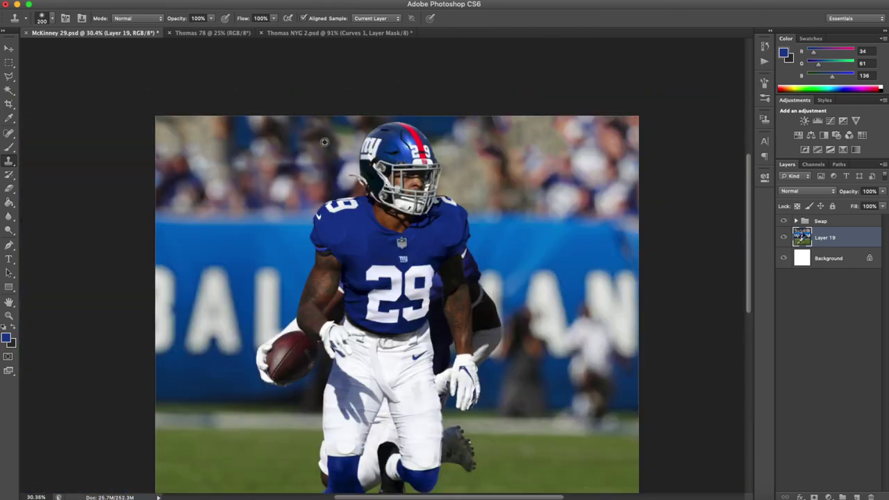
pyautogui.scroll(4, 328, 142)
pyautogui.scroll(-1, 466, 194)
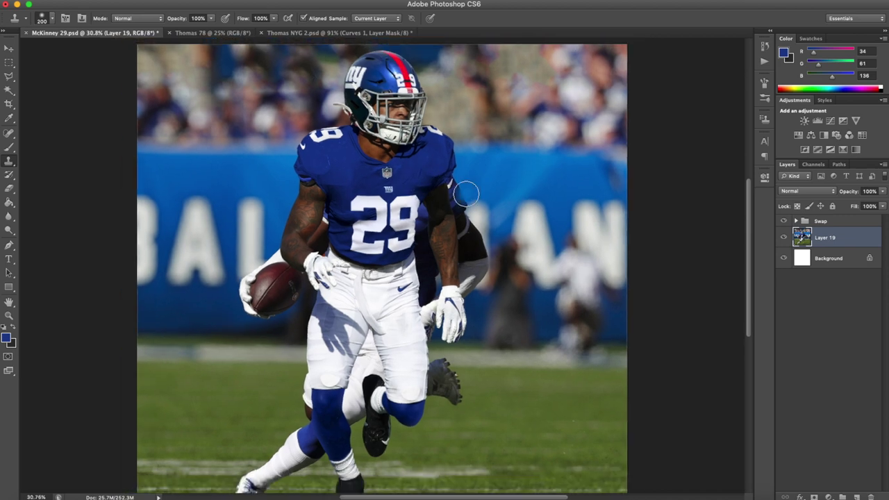
pyautogui.scroll(-1, 467, 193)
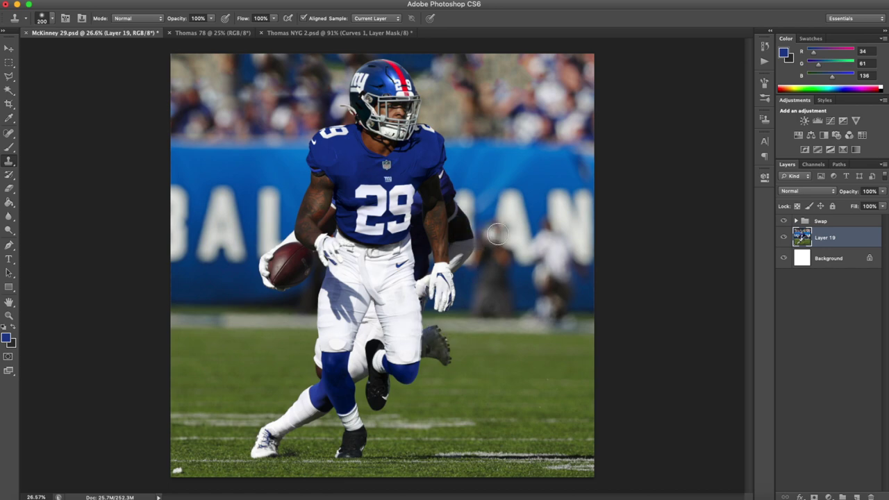
pyautogui.scroll(3, 288, 338)
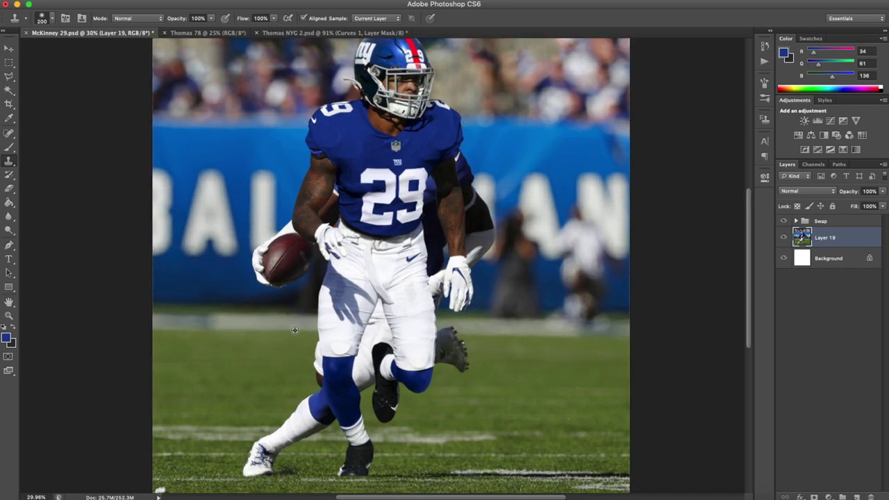
# Clone grass and field lines over the original player's forward leg and white shoe.
pyautogui.scroll(-3, 368, 365)
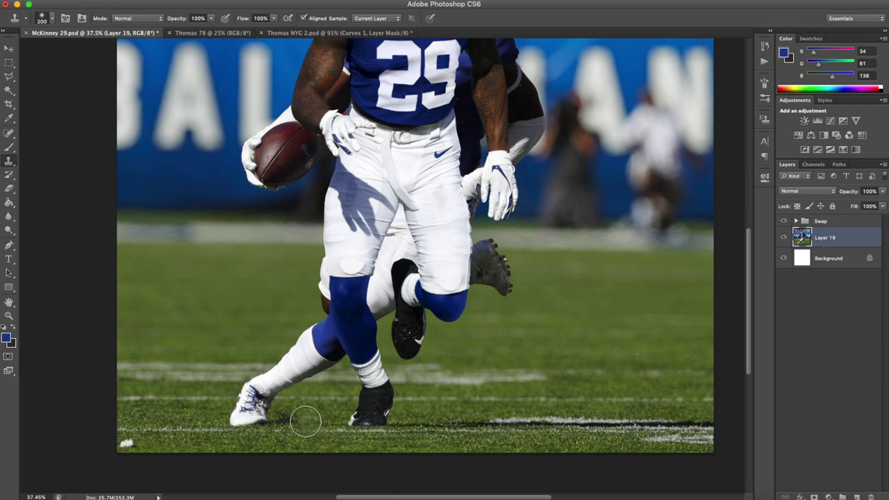
pyautogui.scroll(1, 245, 388)
pyautogui.scroll(-3, 229, 361)
pyautogui.scroll(5, 219, 341)
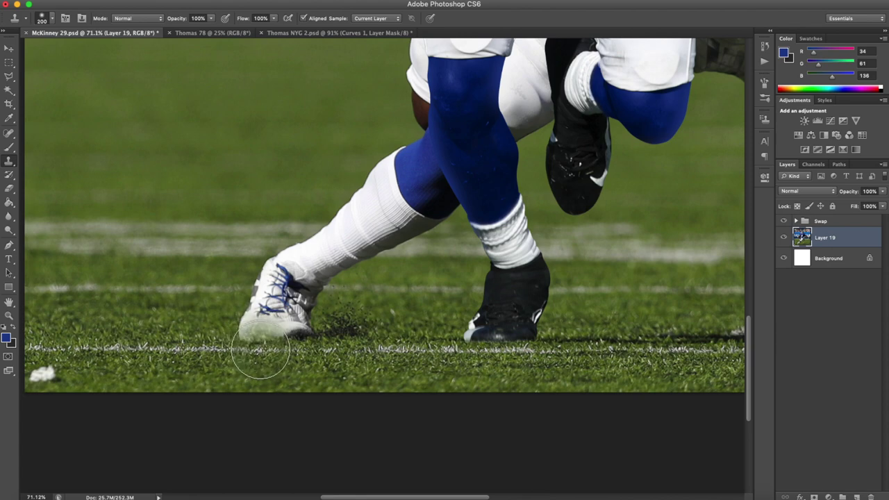
pyautogui.moveTo(267, 350)
pyautogui.mouseDown()
pyautogui.moveTo(261, 319)
pyautogui.moveTo(254, 323)
pyautogui.moveTo(278, 267)
pyautogui.moveTo(284, 295)
pyautogui.moveTo(284, 263)
pyautogui.moveTo(278, 273)
pyautogui.moveTo(293, 271)
pyautogui.moveTo(302, 317)
pyautogui.moveTo(273, 302)
pyautogui.moveTo(317, 212)
pyautogui.moveTo(394, 157)
pyautogui.moveTo(357, 167)
pyautogui.moveTo(367, 196)
pyautogui.moveTo(388, 198)
pyautogui.moveTo(343, 218)
pyautogui.moveTo(324, 250)
pyautogui.mouseUp()
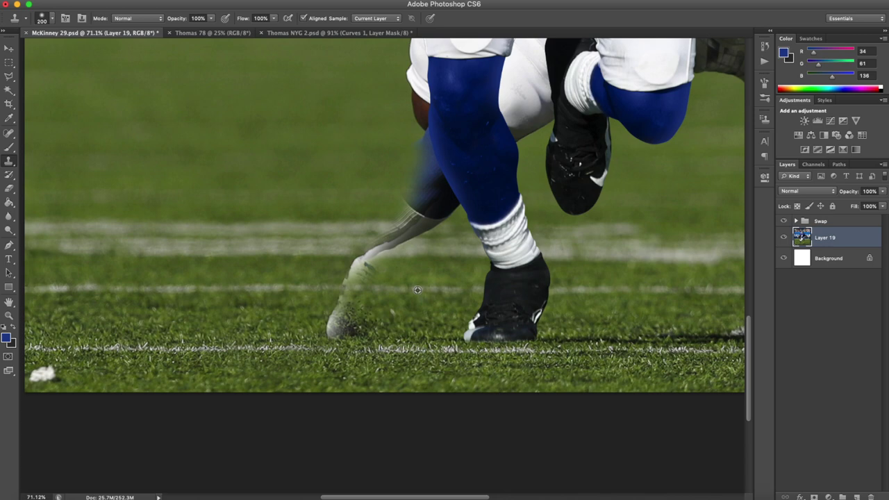
pyautogui.moveTo(392, 287)
pyautogui.mouseDown()
pyautogui.moveTo(353, 286)
pyautogui.moveTo(335, 320)
pyautogui.moveTo(388, 235)
pyautogui.moveTo(441, 209)
pyautogui.mouseUp()
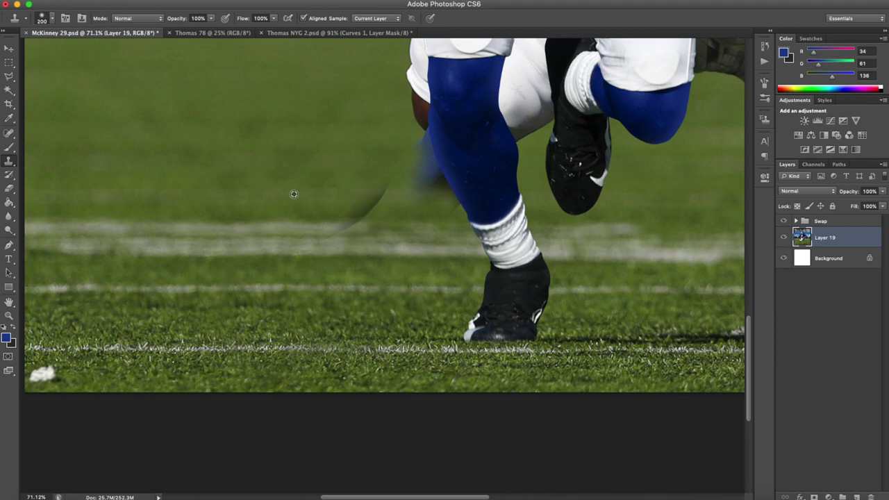
pyautogui.moveTo(378, 192); pyautogui.dragTo(350, 217)
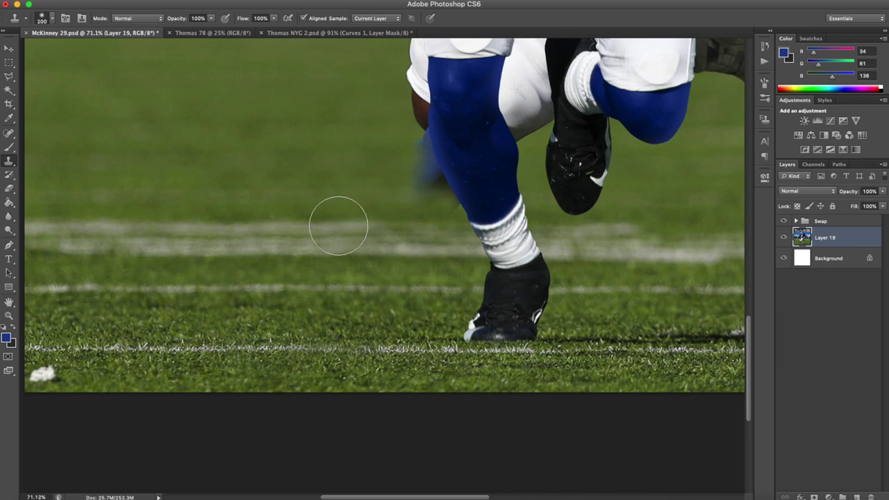
# Clone grass over the original player's remaining knee and leg beside the front blue leg sleeve.
pyautogui.hscroll(5, 338, 226)
pyautogui.scroll(6, 397, 193)
pyautogui.keyDown('alt'); pyautogui.click(259, 263); pyautogui.keyUp('alt')
pyautogui.moveTo(299, 263)
pyautogui.mouseDown()
pyautogui.moveTo(368, 261)
pyautogui.moveTo(345, 279)
pyautogui.moveTo(348, 307)
pyautogui.moveTo(329, 315)
pyautogui.moveTo(365, 321)
pyautogui.moveTo(304, 248)
pyautogui.moveTo(325, 229)
pyautogui.moveTo(331, 186)
pyautogui.moveTo(307, 248)
pyautogui.mouseUp()
# Clone grass over the original player's rear cleat sticking out behind the raised leg.
pyautogui.scroll(5, 309, 247)
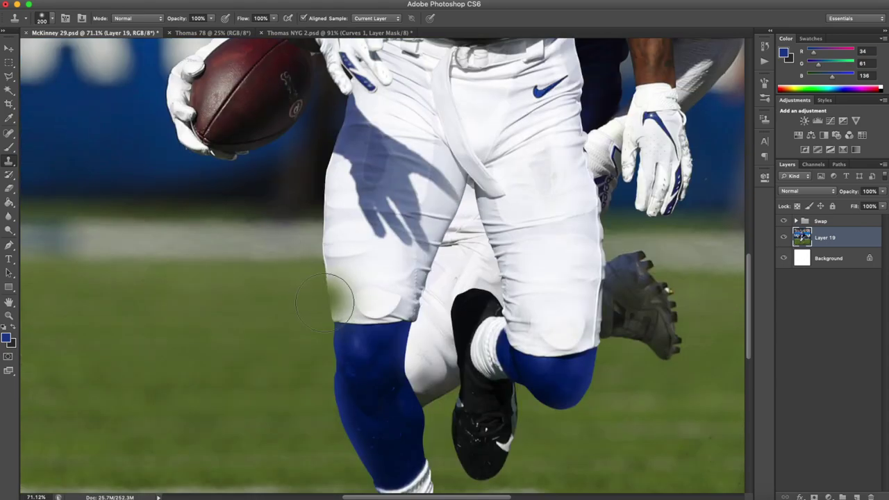
pyautogui.scroll(-5, 325, 301)
pyautogui.scroll(5, 498, 357)
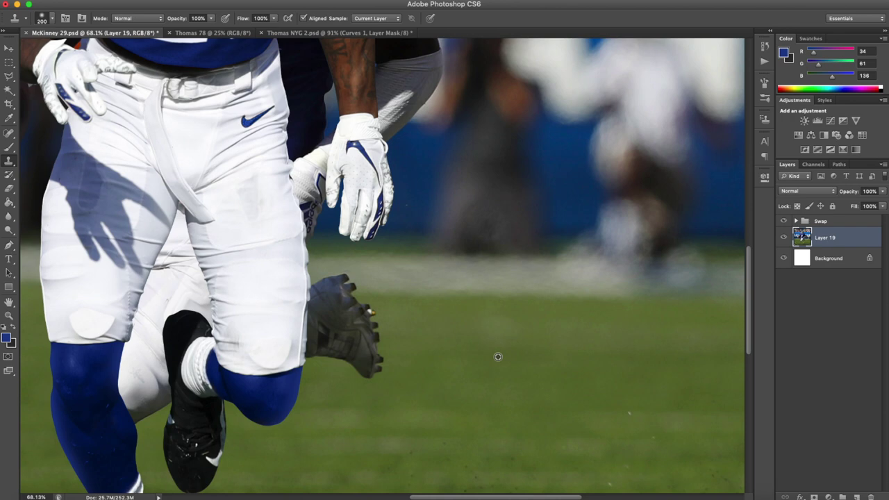
pyautogui.moveTo(380, 332)
pyautogui.mouseDown()
pyautogui.moveTo(289, 329)
pyautogui.moveTo(367, 353)
pyautogui.moveTo(350, 360)
pyautogui.moveTo(296, 352)
pyautogui.moveTo(340, 329)
pyautogui.moveTo(353, 317)
pyautogui.moveTo(341, 298)
pyautogui.mouseUp()
# Clone the background over the original player's white leg showing between the two legs of the number 29 figure.
pyautogui.hscroll(-1, 353, 360)
pyautogui.scroll(-5, 352, 359)
pyautogui.hscroll(-2, 352, 360)
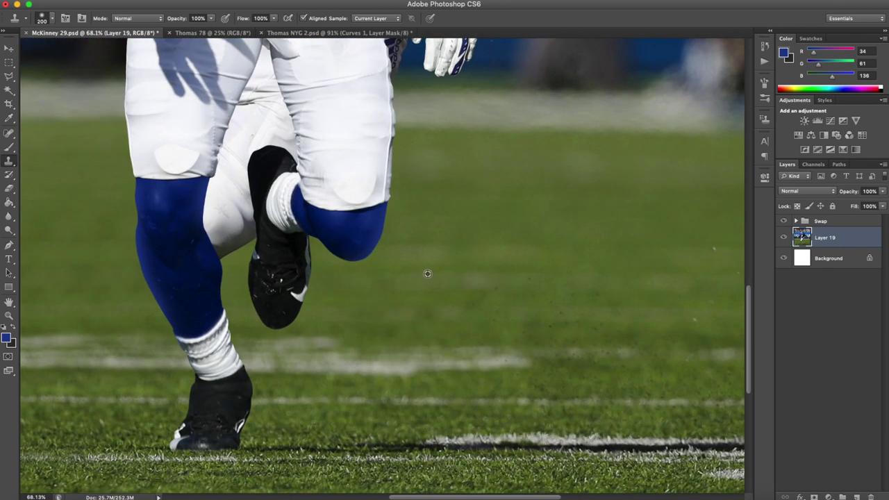
pyautogui.moveTo(317, 255)
pyautogui.mouseDown()
pyautogui.moveTo(245, 251)
pyautogui.moveTo(245, 191)
pyautogui.moveTo(216, 190)
pyautogui.moveTo(244, 144)
pyautogui.moveTo(270, 127)
pyautogui.moveTo(275, 89)
pyautogui.moveTo(260, 58)
pyautogui.mouseUp()
pyautogui.scroll(2, 269, 231)
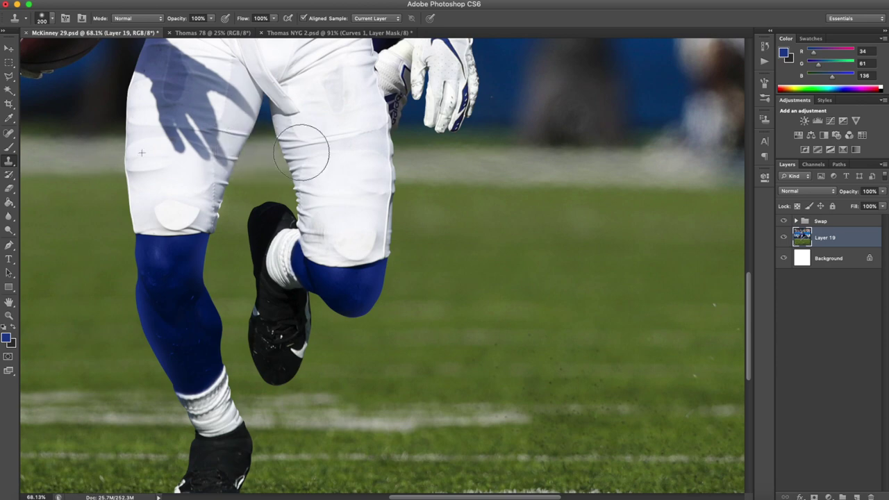
# Inspect the cleaned legs and the original player's arms, hands and football still showing behind the figure.
pyautogui.press('super+0')
pyautogui.scroll(5, 410, 278)
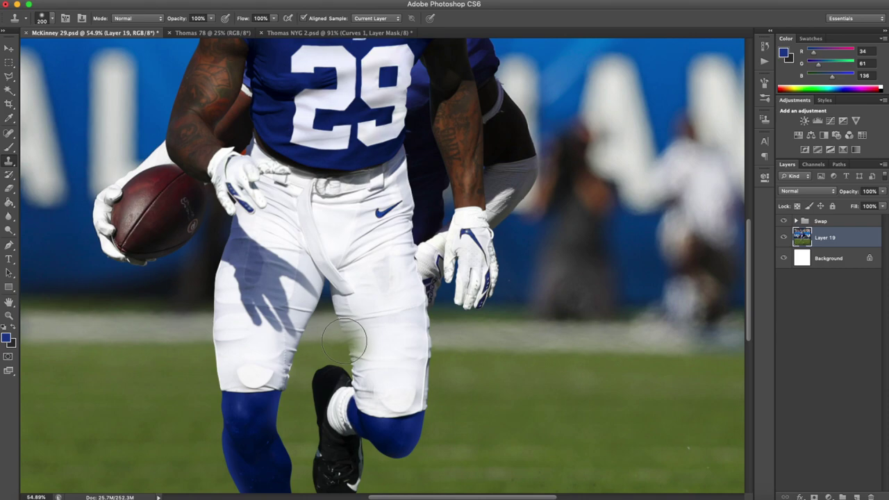
pyautogui.scroll(-5, 355, 306)
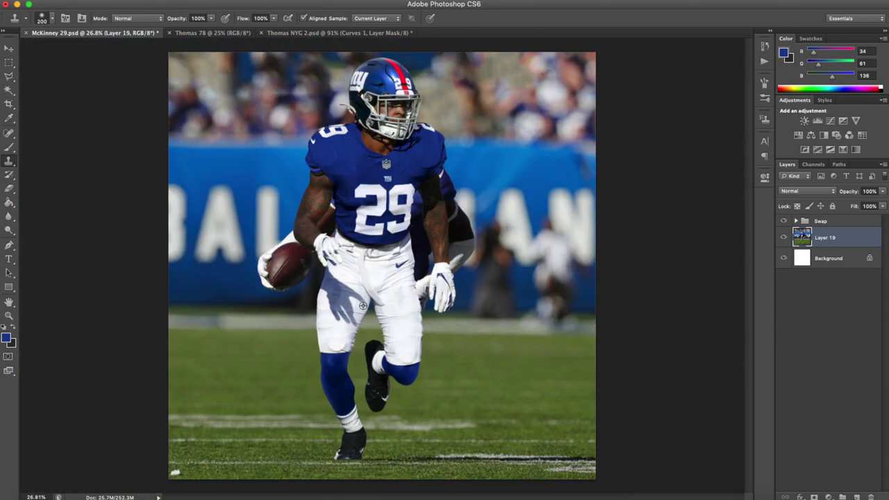
pyautogui.scroll(2, 459, 280)
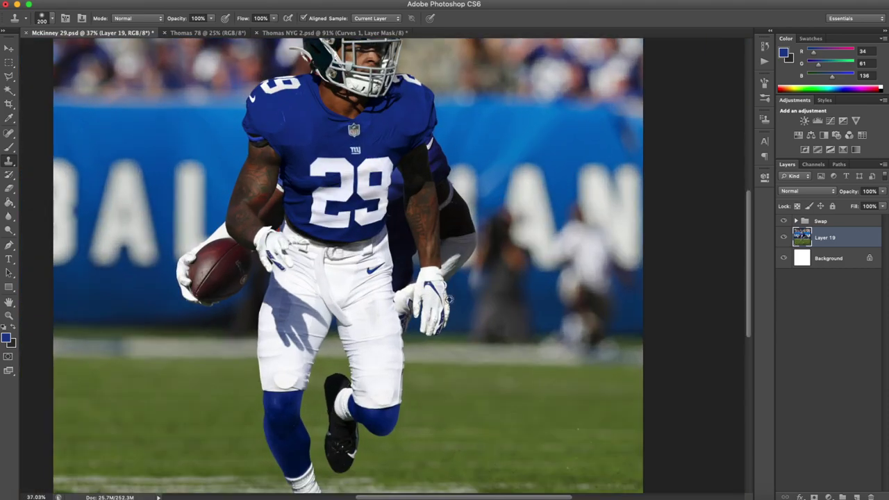
pyautogui.scroll(-4, 448, 300)
pyautogui.scroll(2, 430, 341)
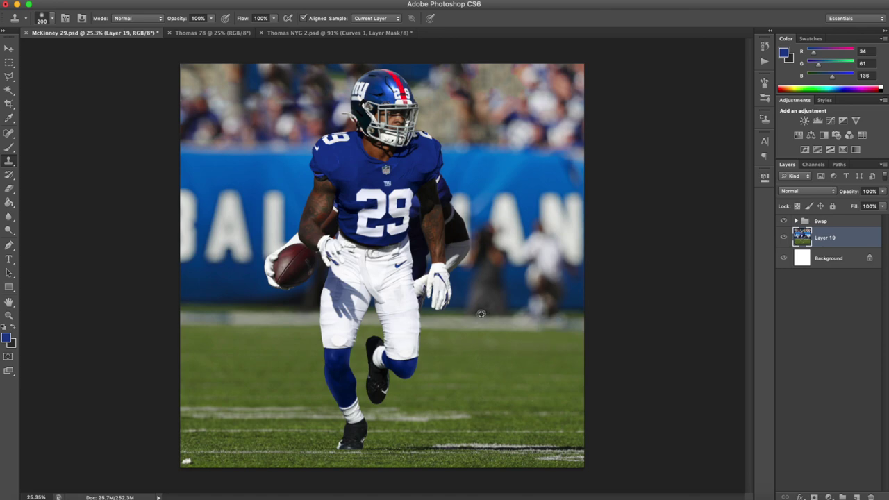
pyautogui.scroll(2, 305, 258)
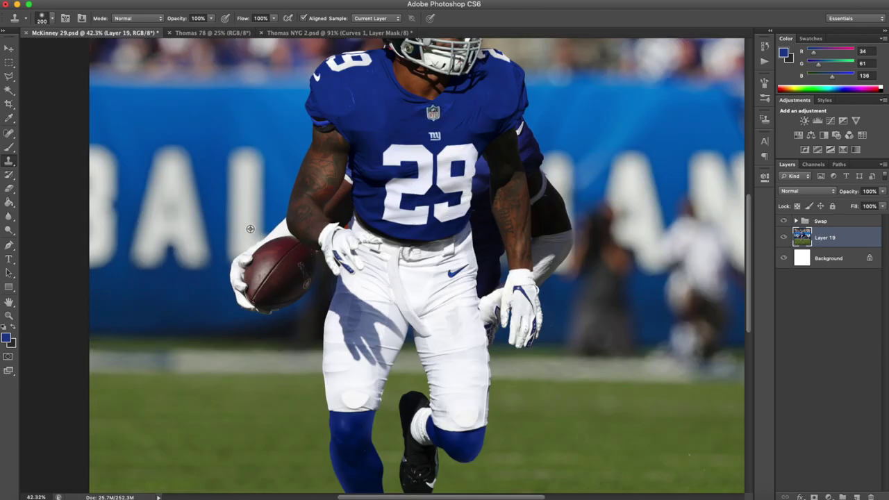
pyautogui.scroll(-1, 269, 207)
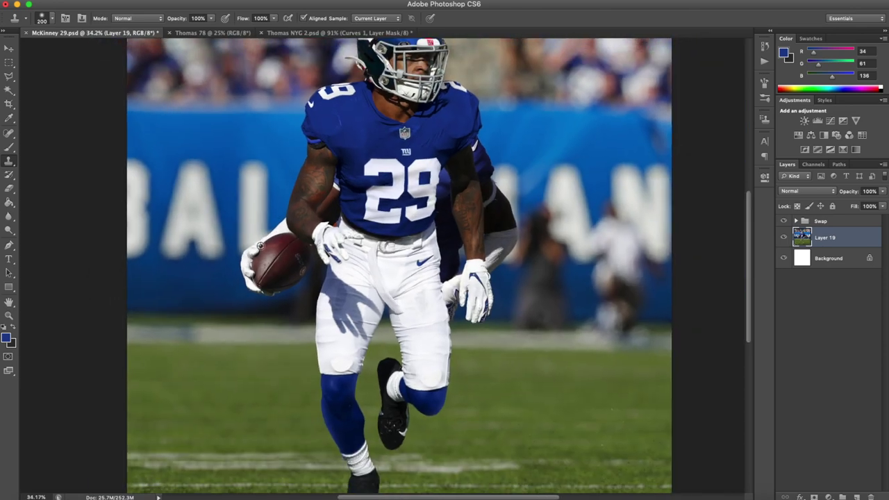
pyautogui.scroll(1, 260, 246)
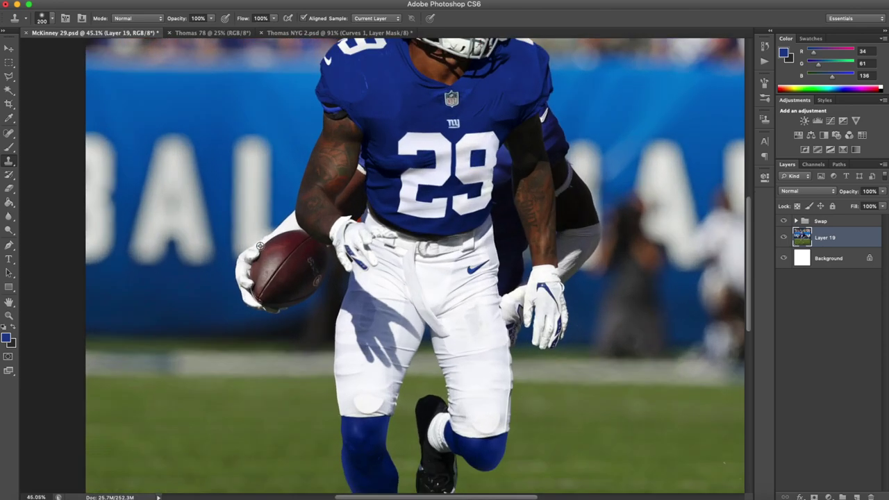
# Paint dark blue sampled from the lower banner over the original player's football, gloved hand and white sleeve using the Brush tool.
pyautogui.click(10, 147)
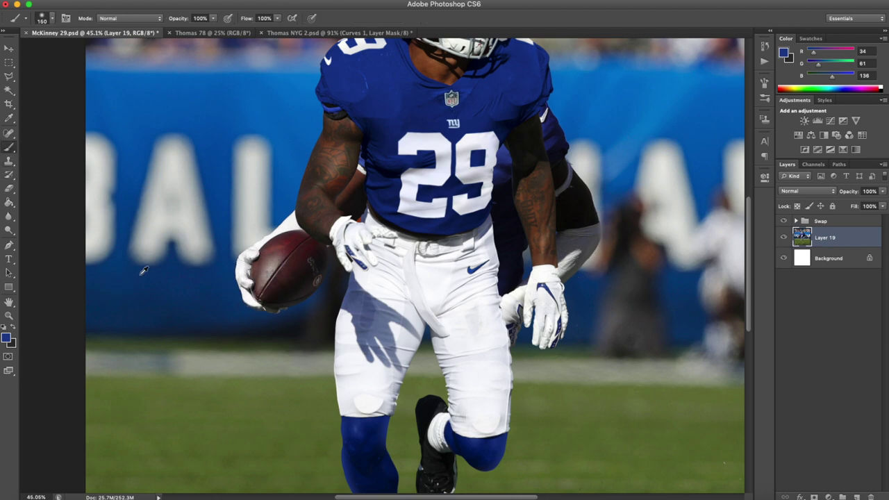
pyautogui.scroll(2, 224, 288)
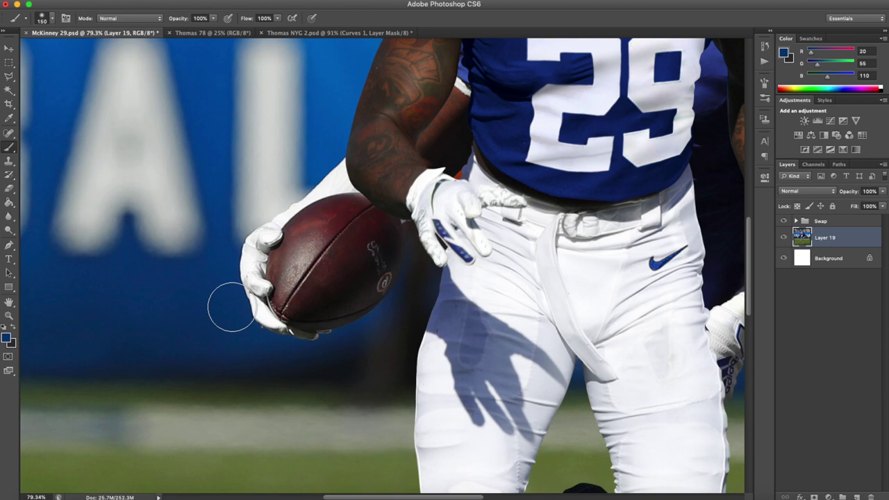
pyautogui.moveTo(224, 305)
pyautogui.mouseDown()
pyautogui.moveTo(316, 311)
pyautogui.moveTo(259, 308)
pyautogui.moveTo(310, 318)
pyautogui.moveTo(352, 307)
pyautogui.moveTo(336, 309)
pyautogui.moveTo(357, 301)
pyautogui.moveTo(374, 264)
pyautogui.moveTo(365, 287)
pyautogui.moveTo(380, 188)
pyautogui.moveTo(379, 211)
pyautogui.moveTo(346, 205)
pyautogui.moveTo(355, 165)
pyautogui.moveTo(331, 231)
pyautogui.moveTo(350, 209)
pyautogui.moveTo(294, 277)
pyautogui.moveTo(248, 292)
pyautogui.moveTo(261, 277)
pyautogui.moveTo(248, 275)
pyautogui.moveTo(286, 277)
pyautogui.mouseUp()
pyautogui.scroll(3, 336, 256)
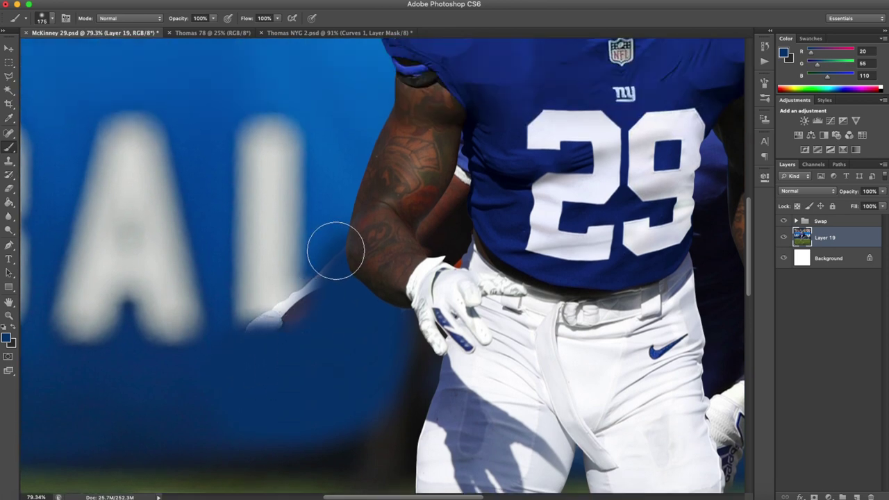
pyautogui.scroll(-1, 326, 259)
pyautogui.scroll(-2, 312, 241)
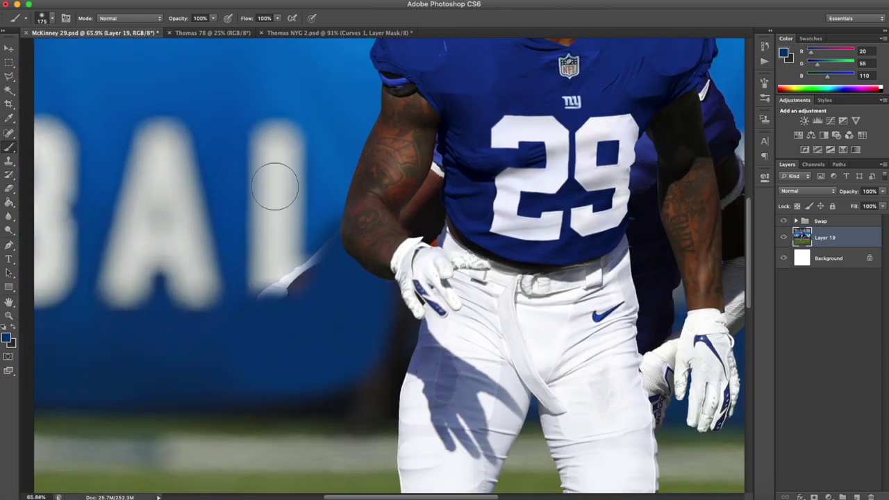
# Paint sampled lighter banner blue over the dark patch and sleeve remnant between the letter L and number 29's elbow.
pyautogui.scroll(3, 281, 181)
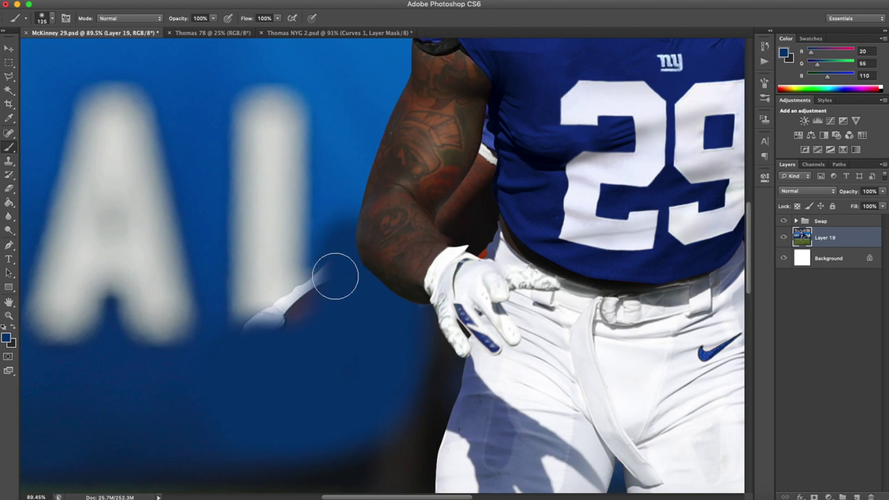
pyautogui.keyDown('alt'); pyautogui.click(352, 175); pyautogui.keyUp('alt')
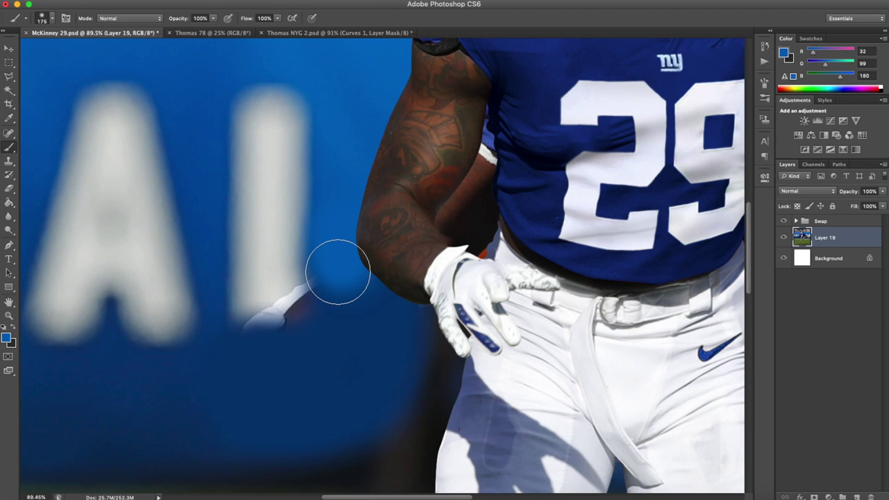
pyautogui.scroll(-8, 338, 213)
pyautogui.scroll(6, 337, 213)
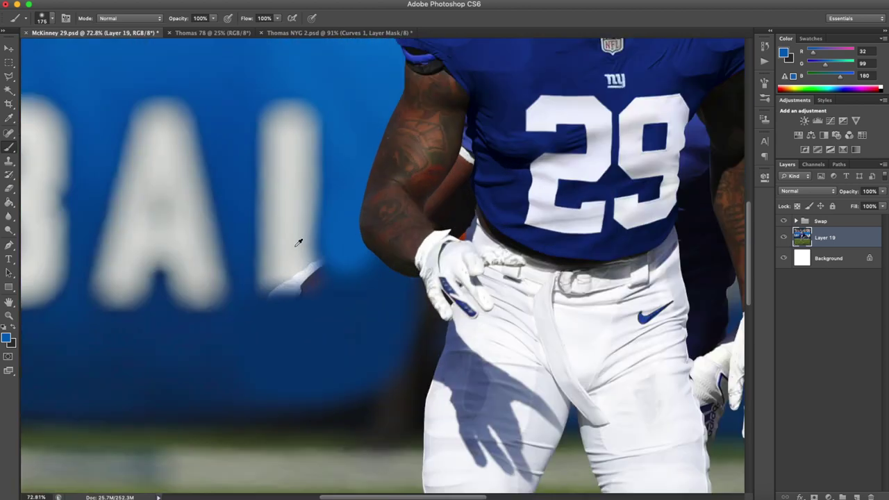
pyautogui.keyDown('alt'); pyautogui.click(294, 245); pyautogui.keyUp('alt')
pyautogui.moveTo(284, 276); pyautogui.dragTo(351, 277)
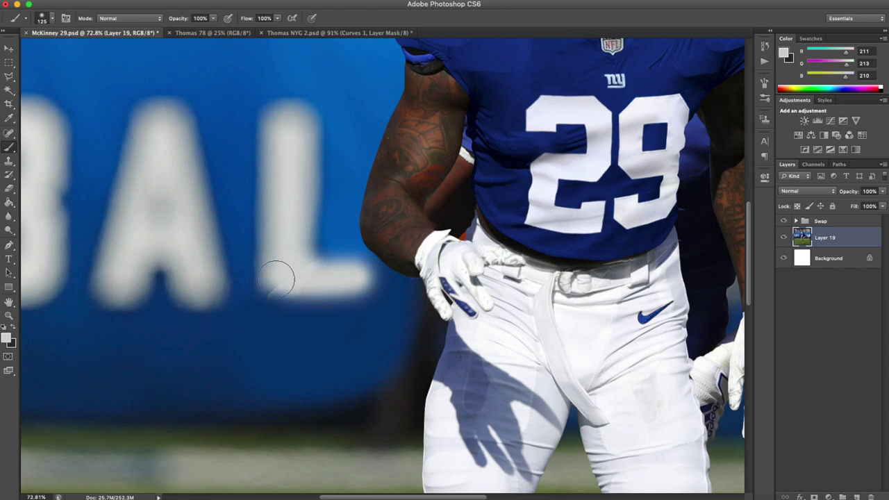
pyautogui.scroll(-8, 331, 236)
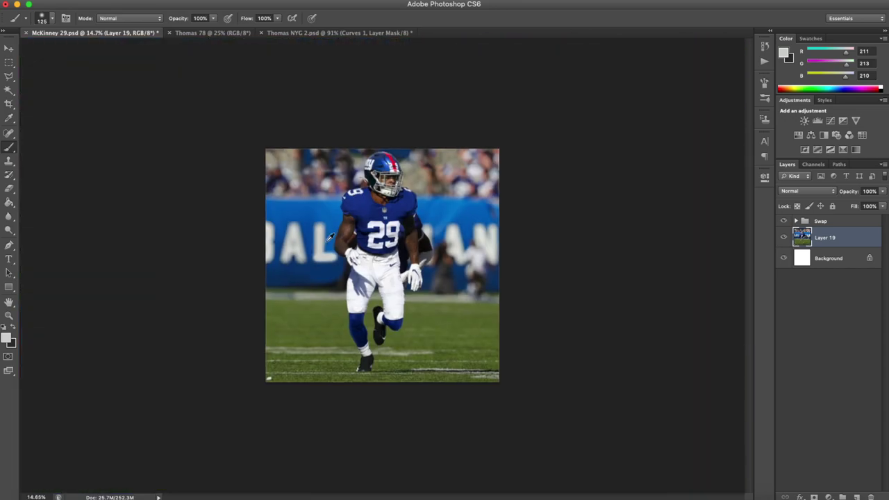
pyautogui.scroll(6, 330, 236)
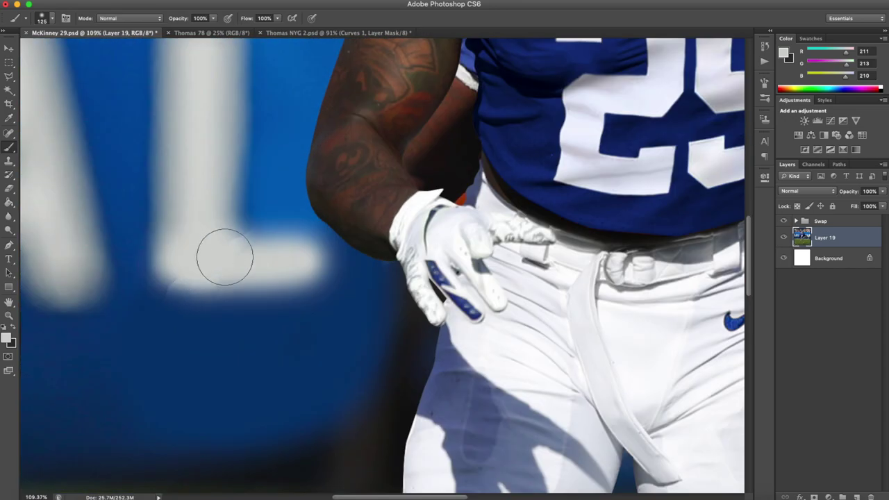
pyautogui.scroll(-4, 306, 215)
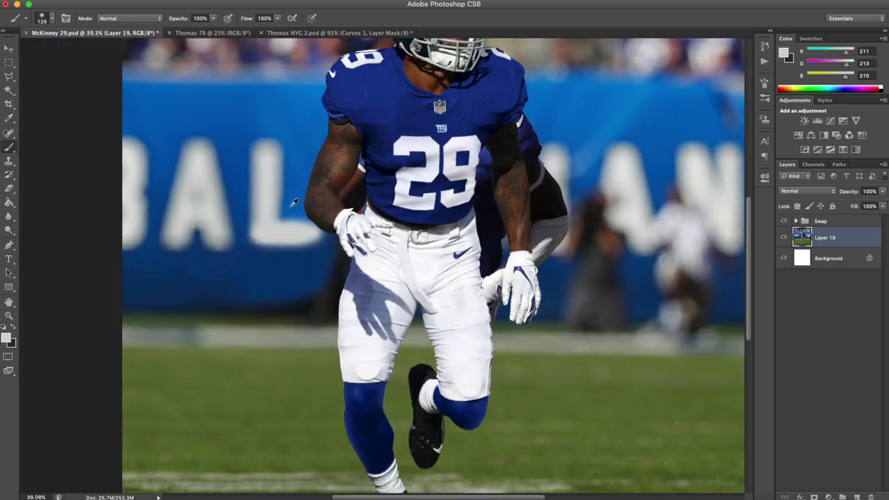
pyautogui.scroll(3, 294, 202)
pyautogui.scroll(-5, 260, 184)
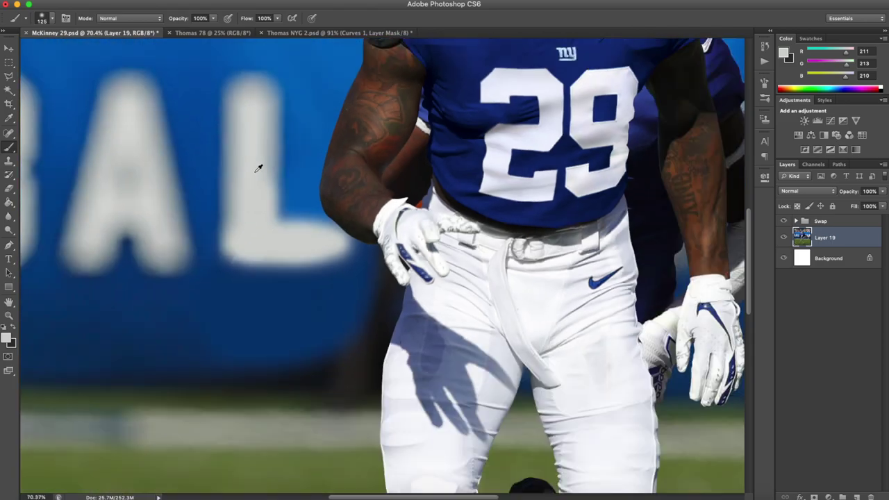
pyautogui.scroll(3, 270, 183)
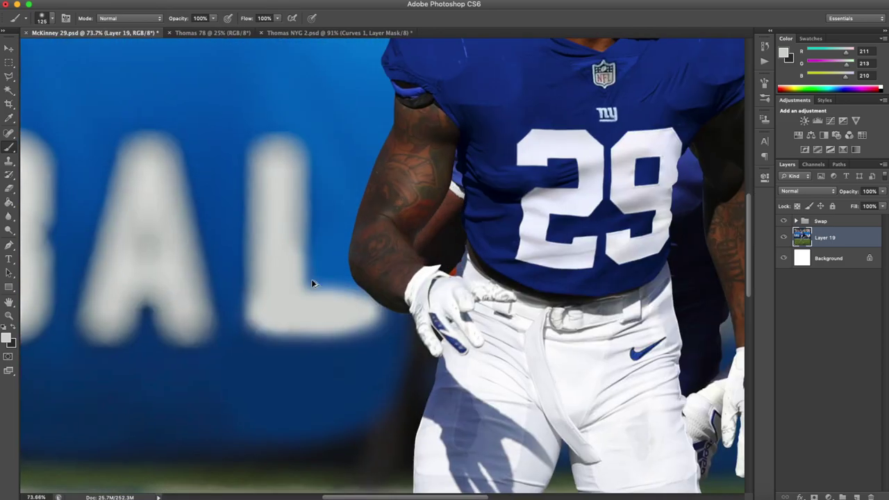
pyautogui.press('alt+super+z')
pyautogui.press('alt+super+z')
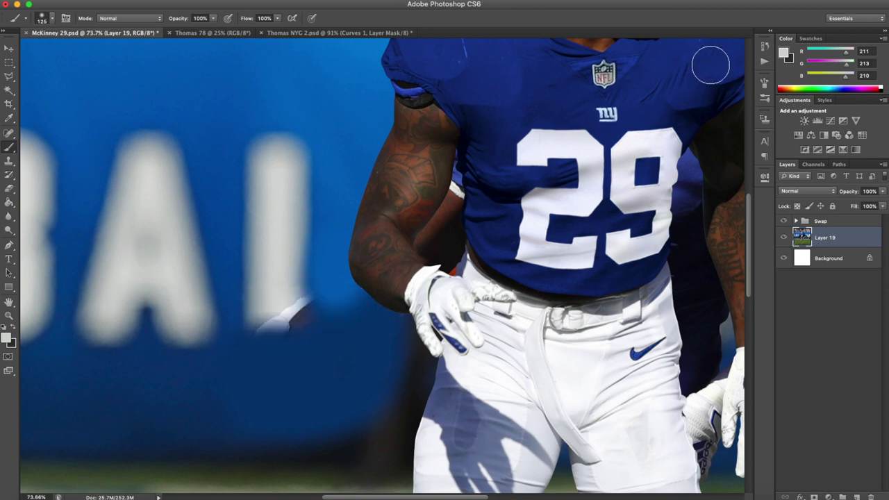
pyautogui.click(785, 54)
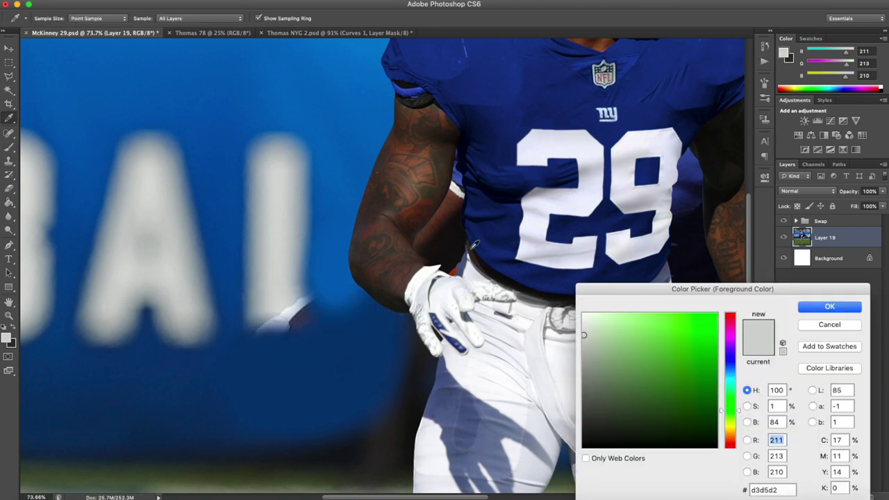
pyautogui.click(832, 326)
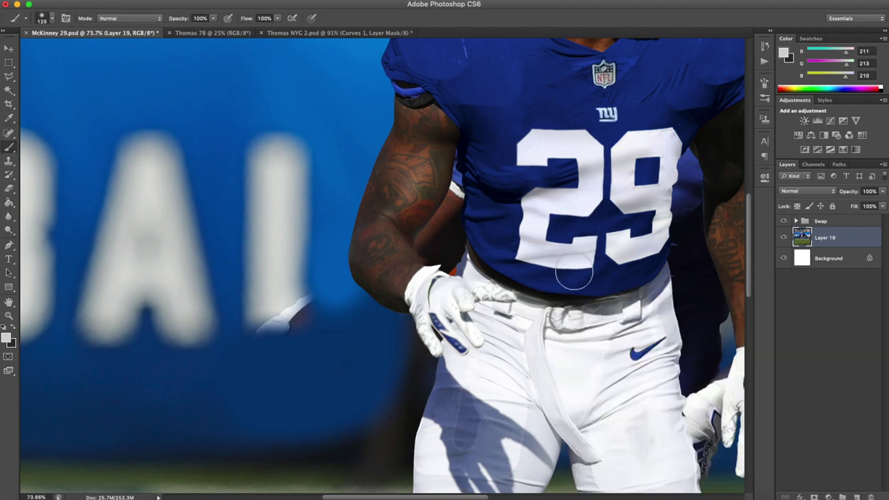
# Rebuild the foot of the banner's letter L with soft brush strokes, using grey-blue and light grey sampled from its stem.
pyautogui.keyDown('alt'); pyautogui.click(303, 218); pyautogui.keyUp('alt')
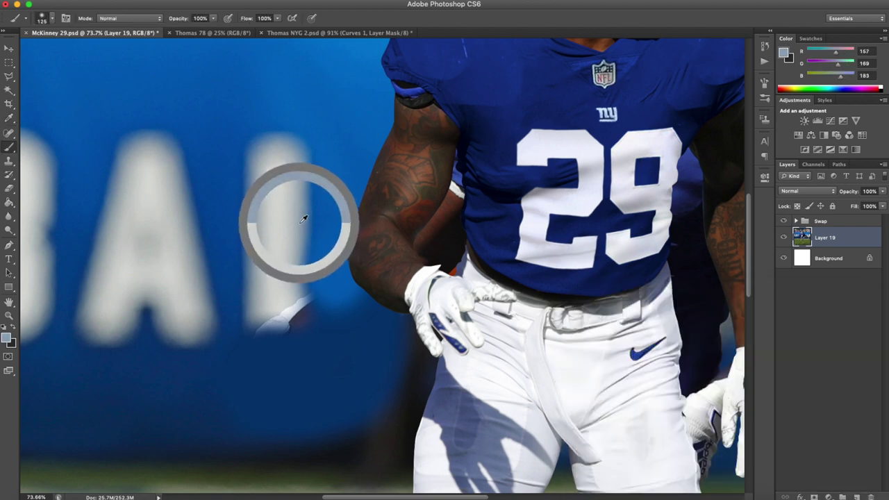
pyautogui.moveTo(262, 318); pyautogui.dragTo(361, 316)
pyautogui.moveTo(302, 303)
pyautogui.mouseDown()
pyautogui.moveTo(341, 305)
pyautogui.moveTo(284, 303)
pyautogui.mouseUp()
pyautogui.keyDown('alt'); pyautogui.click(283, 237); pyautogui.keyUp('alt')
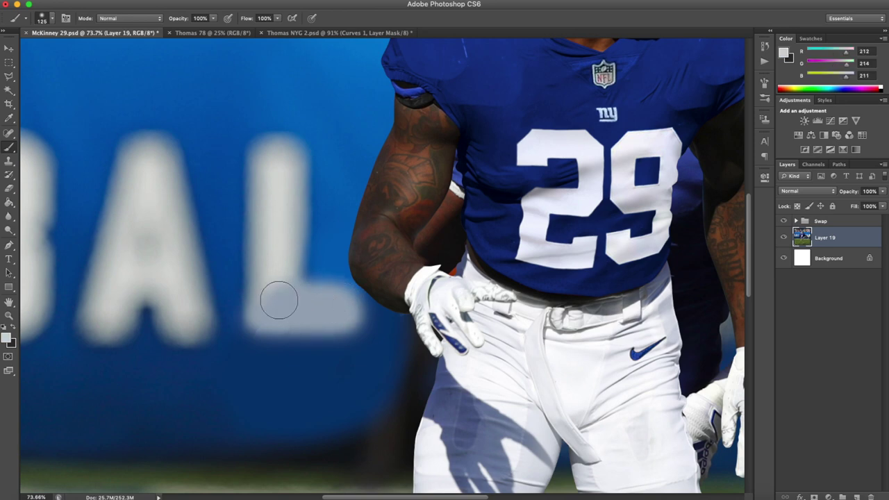
pyautogui.moveTo(275, 298)
pyautogui.mouseDown()
pyautogui.moveTo(310, 312)
pyautogui.moveTo(341, 309)
pyautogui.mouseUp()
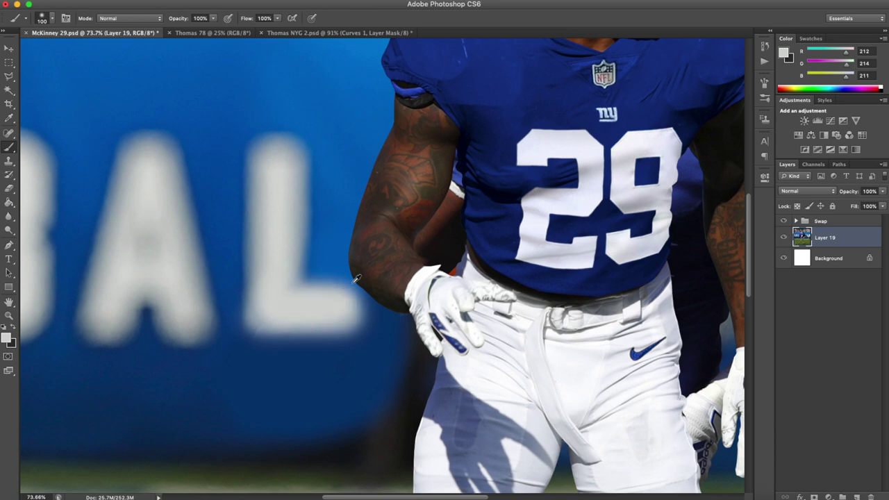
# Examine the rebuilt letter L against the other banner letters, close up and in the whole image.
pyautogui.scroll(-5, 356, 279)
pyautogui.scroll(3, 346, 249)
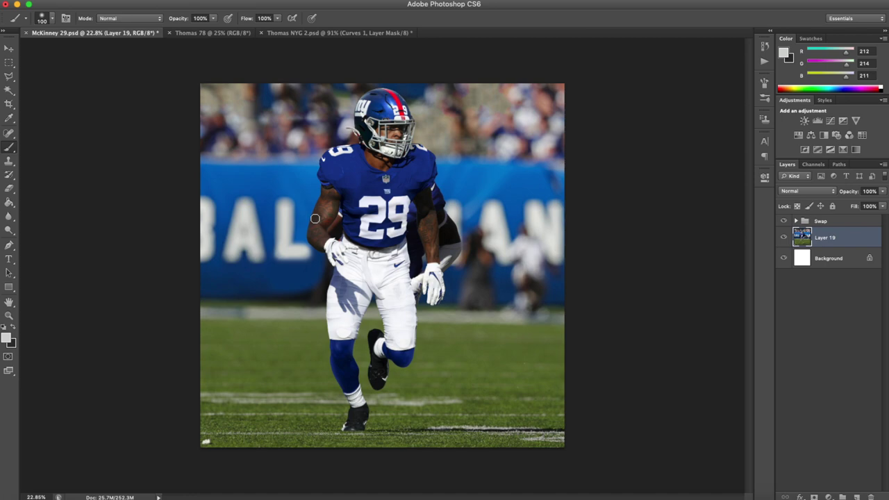
pyautogui.scroll(3, 315, 219)
pyautogui.scroll(-1, 321, 228)
pyautogui.scroll(-1, 160, 218)
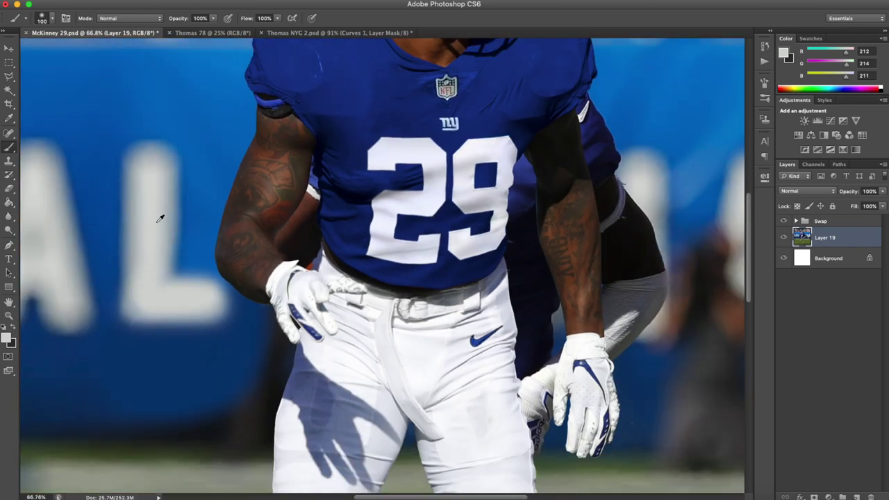
pyautogui.scroll(-3, 161, 217)
pyautogui.scroll(2, 274, 221)
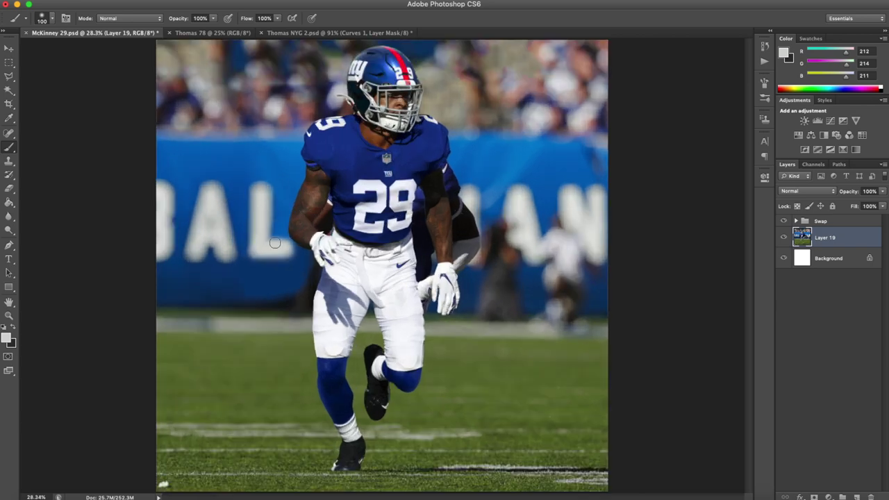
pyautogui.scroll(3, 276, 242)
pyautogui.scroll(-2, 270, 246)
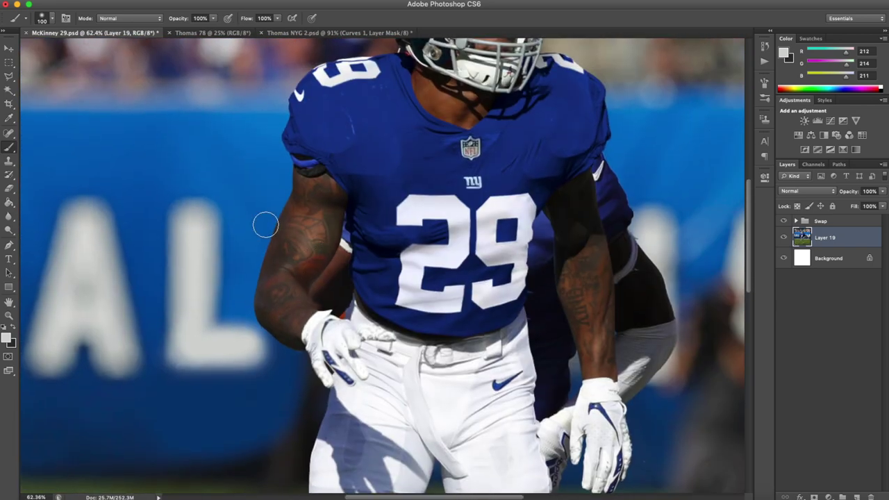
# Paint sampled banner blue over the original player's arm showing in the gap between number 29's tattooed arm and torso.
pyautogui.keyDown('alt'); pyautogui.click(266, 205); pyautogui.keyUp('alt')
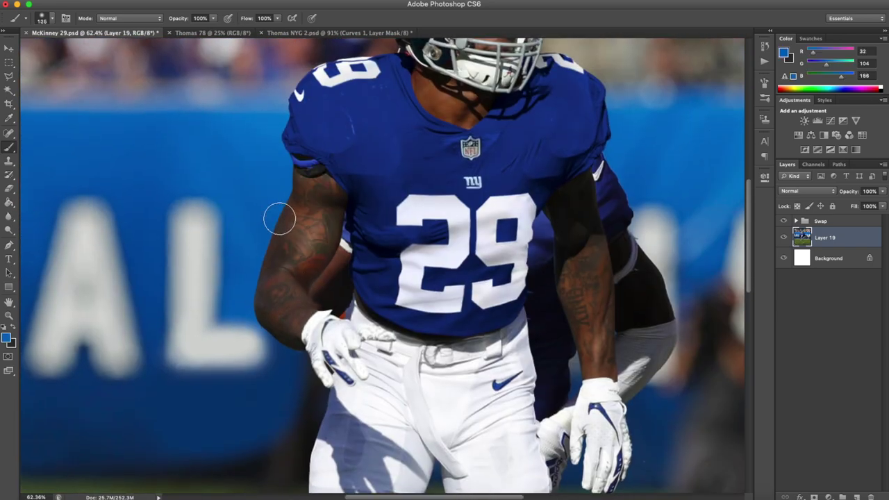
pyautogui.moveTo(324, 307)
pyautogui.mouseDown()
pyautogui.moveTo(326, 220)
pyautogui.moveTo(340, 303)
pyautogui.mouseUp()
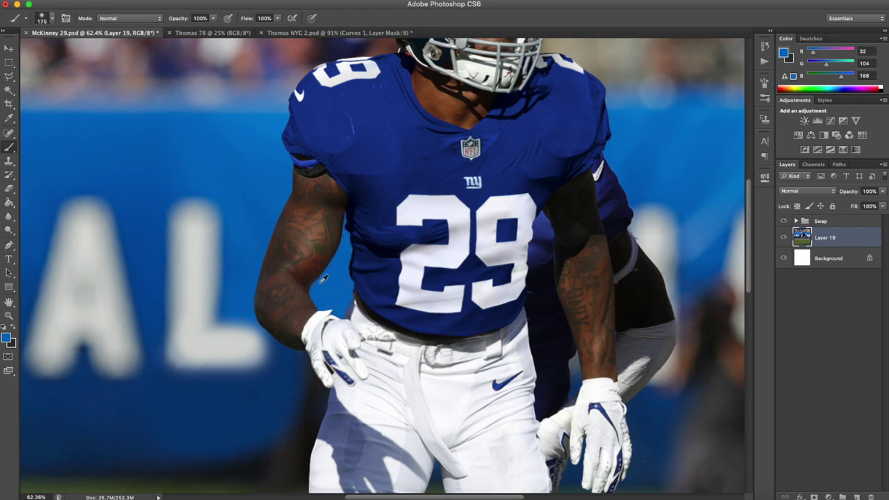
pyautogui.scroll(-5, 323, 277)
# Clone part of the banner's white lettering into the gap between number 29's bent arm and jersey.
pyautogui.click(10, 161)
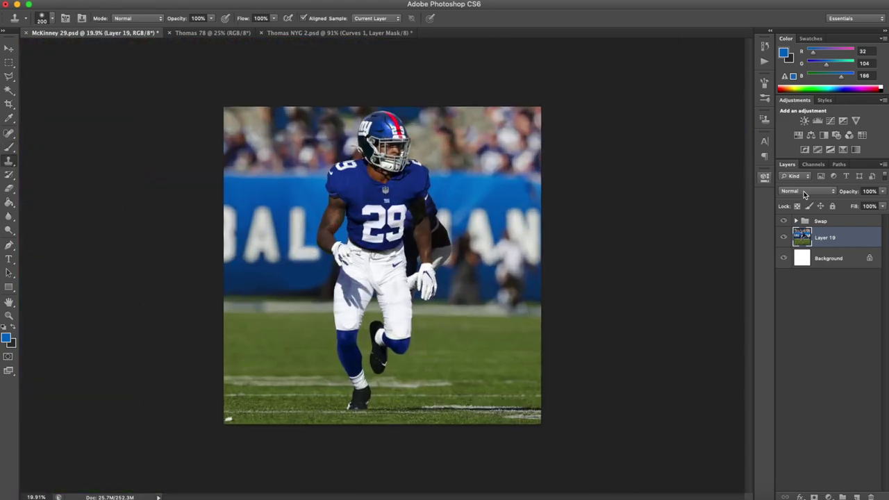
pyautogui.scroll(5, 328, 233)
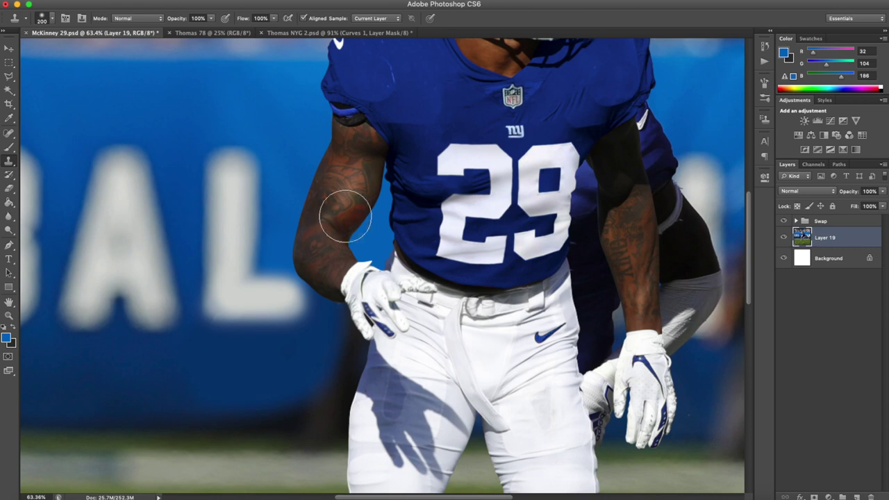
pyautogui.moveTo(345, 217)
pyautogui.mouseDown()
pyautogui.moveTo(364, 264)
pyautogui.moveTo(346, 304)
pyautogui.moveTo(305, 301)
pyautogui.moveTo(367, 296)
pyautogui.moveTo(366, 215)
pyautogui.mouseUp()
pyautogui.keyDown('alt'); pyautogui.click(234, 299); pyautogui.keyUp('alt')
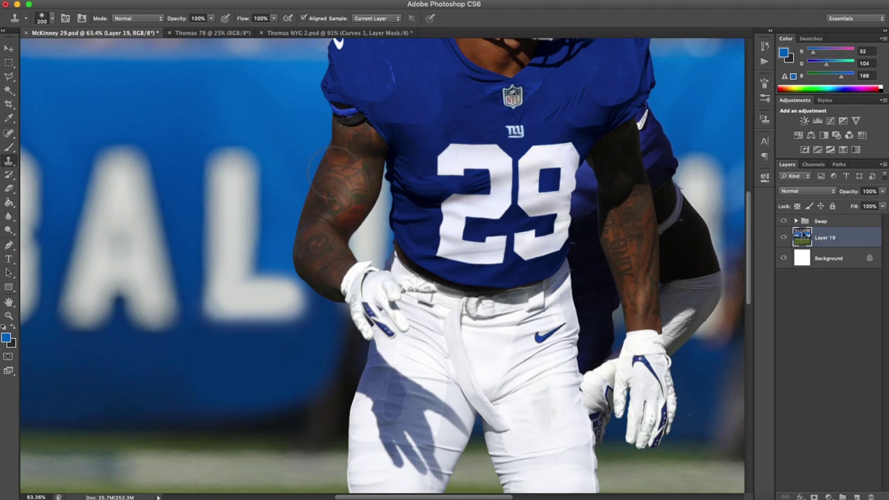
pyautogui.scroll(-5, 371, 181)
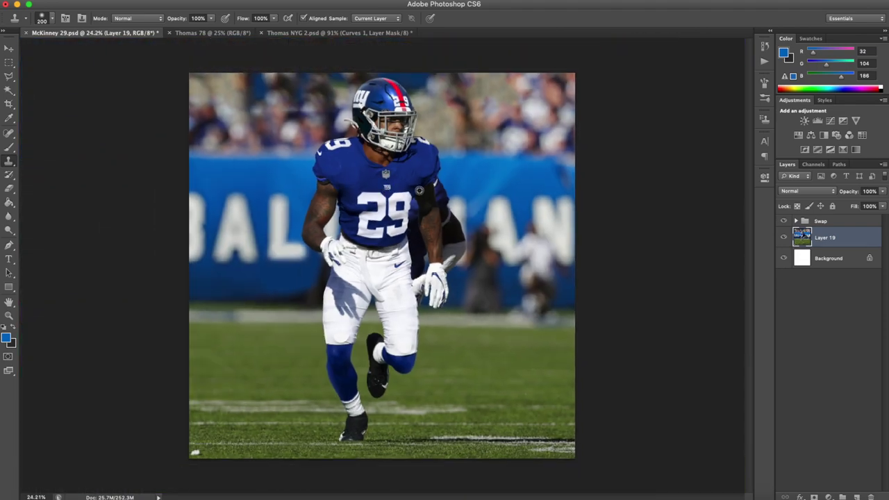
# Paint sampled dark banner blue over the original player's rear glove, lower forearm and dark jersey around number 29's lowered arm.
pyautogui.scroll(7, 462, 230)
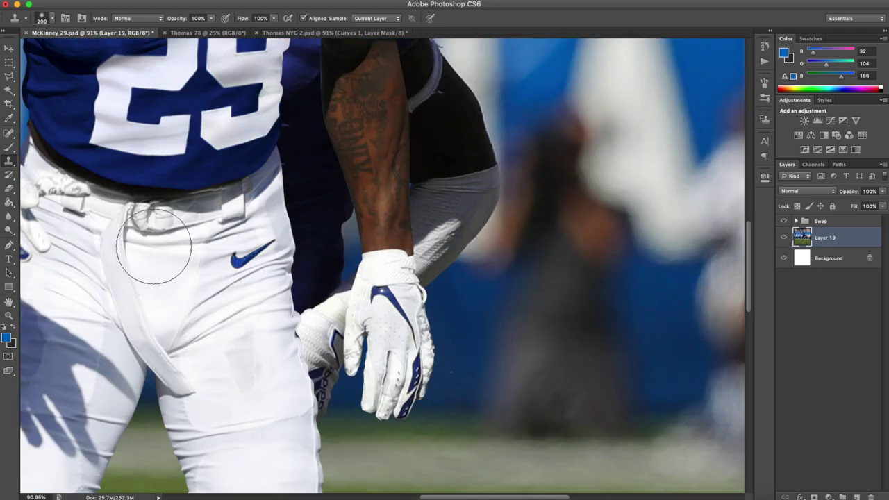
pyautogui.press('b')
pyautogui.keyDown('alt'); pyautogui.click(453, 295); pyautogui.keyUp('alt')
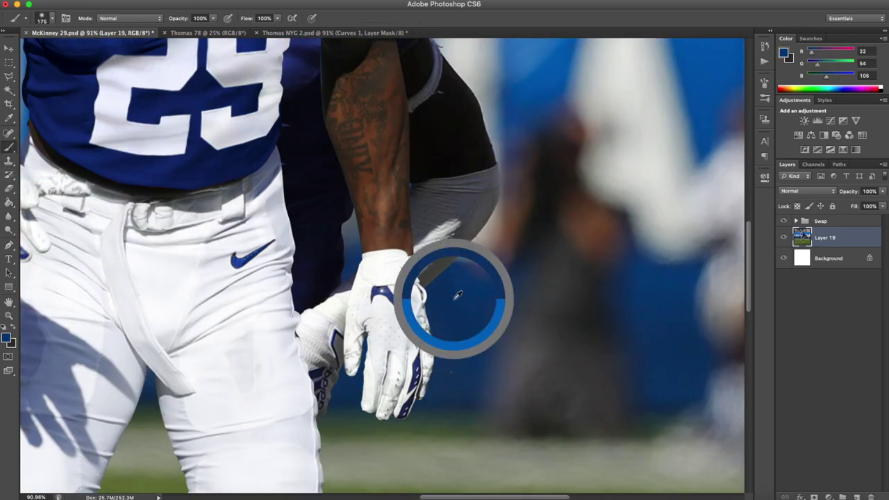
pyautogui.press(']')
pyautogui.moveTo(446, 296)
pyautogui.mouseDown()
pyautogui.moveTo(411, 295)
pyautogui.moveTo(430, 298)
pyautogui.moveTo(313, 326)
pyautogui.moveTo(291, 368)
pyautogui.mouseUp()
pyautogui.scroll(5, 307, 268)
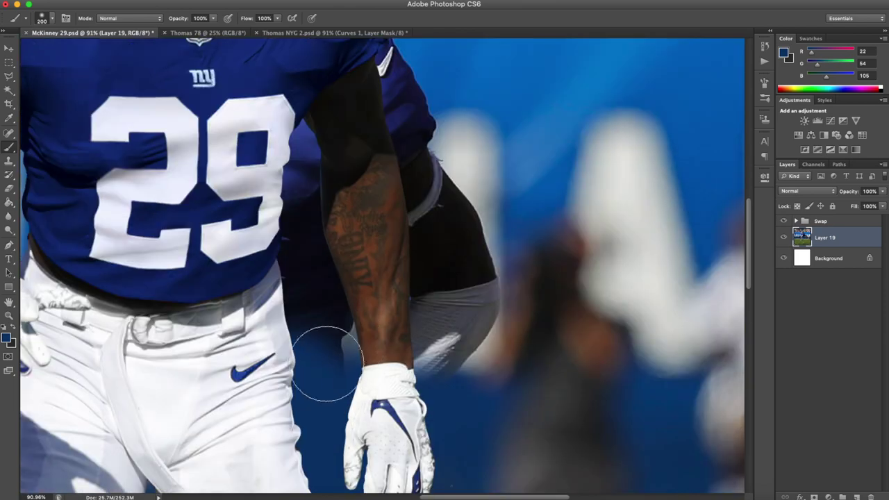
pyautogui.scroll(2, 348, 396)
pyautogui.moveTo(298, 368)
pyautogui.mouseDown()
pyautogui.moveTo(278, 278)
pyautogui.moveTo(298, 258)
pyautogui.moveTo(322, 362)
pyautogui.mouseUp()
pyautogui.scroll(-8, 328, 278)
# Paint sampled bright banner blue over the original player's shoulder and upper arm beside number 29's tattooed arm.
pyautogui.scroll(5, 398, 215)
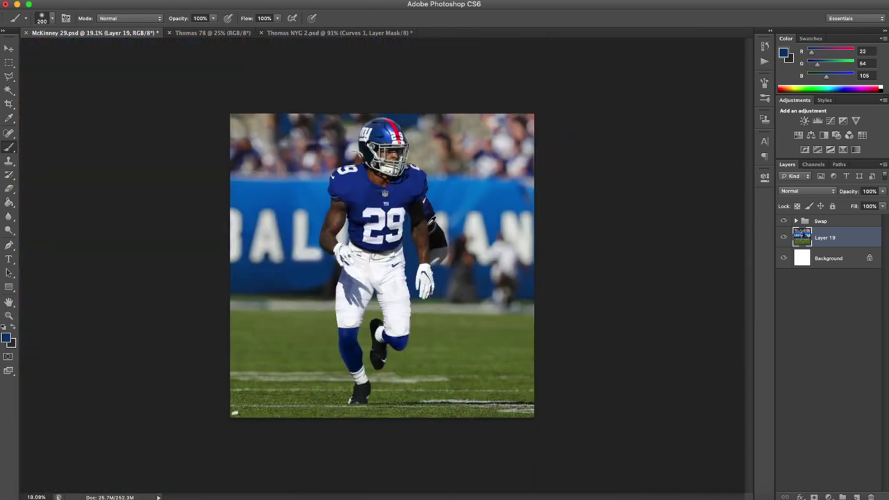
pyautogui.keyDown('alt'); pyautogui.click(447, 149); pyautogui.keyUp('alt')
pyautogui.moveTo(446, 149)
pyautogui.mouseDown()
pyautogui.moveTo(427, 159)
pyautogui.moveTo(432, 185)
pyautogui.mouseUp()
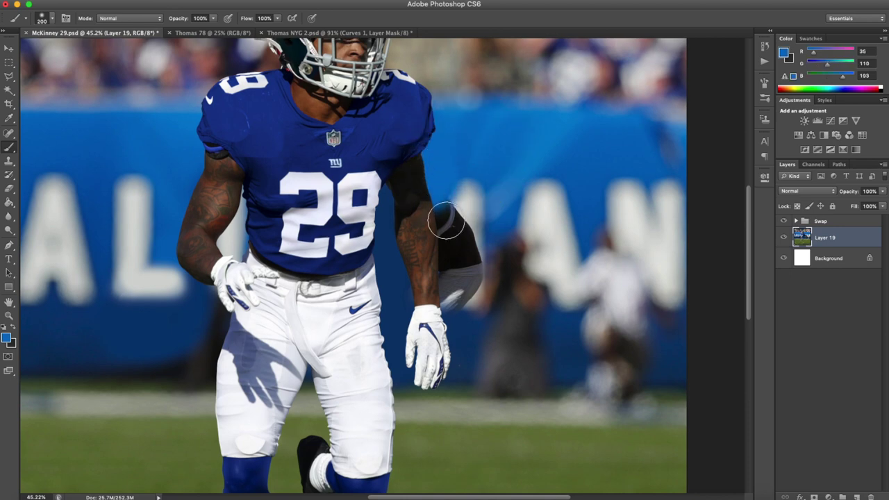
pyautogui.scroll(2, 447, 221)
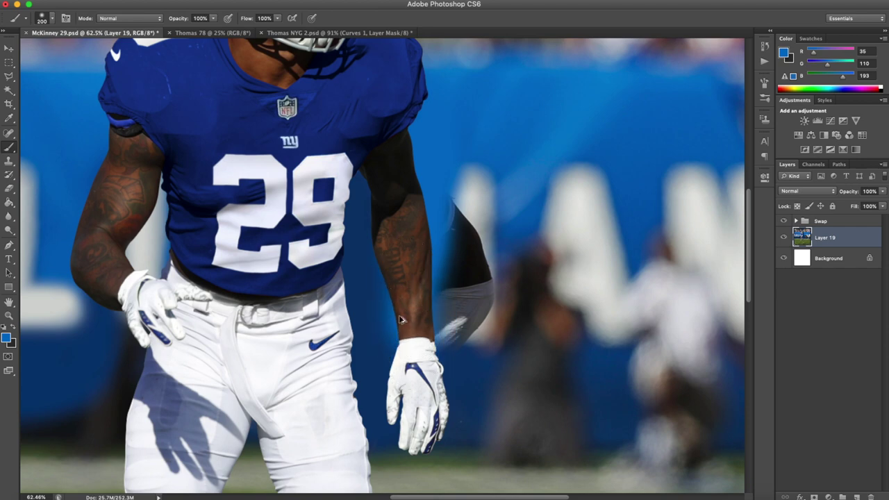
pyautogui.press('super+z')
pyautogui.moveTo(420, 271)
pyautogui.mouseDown()
pyautogui.moveTo(436, 366)
pyautogui.moveTo(435, 236)
pyautogui.mouseUp()
pyautogui.press('super+z')
# Paint sampled dark and medium banner blues over the original player's sleeve and elbow beside number 29's forearm.
pyautogui.keyDown('alt'); pyautogui.click(467, 360); pyautogui.keyUp('alt')
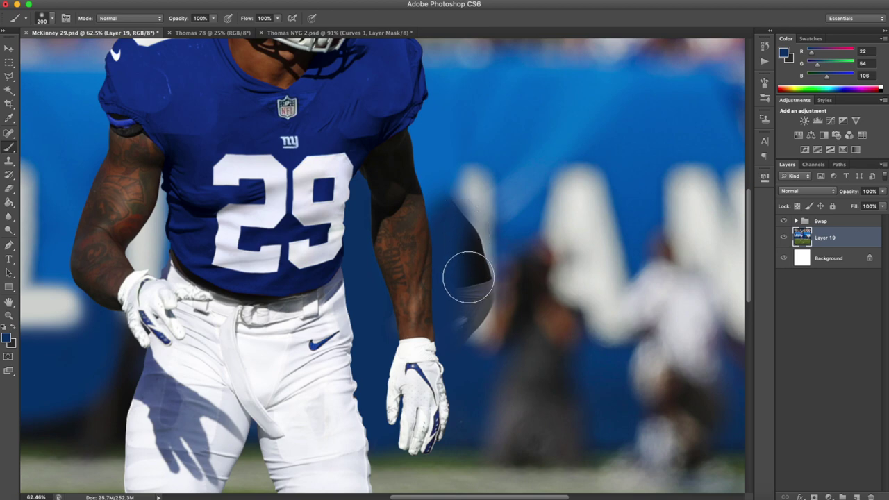
pyautogui.scroll(-2, 466, 274)
pyautogui.moveTo(469, 325)
pyautogui.mouseDown()
pyautogui.moveTo(473, 313)
pyautogui.moveTo(457, 318)
pyautogui.moveTo(468, 312)
pyautogui.moveTo(440, 324)
pyautogui.mouseUp()
pyautogui.scroll(-5, 466, 193)
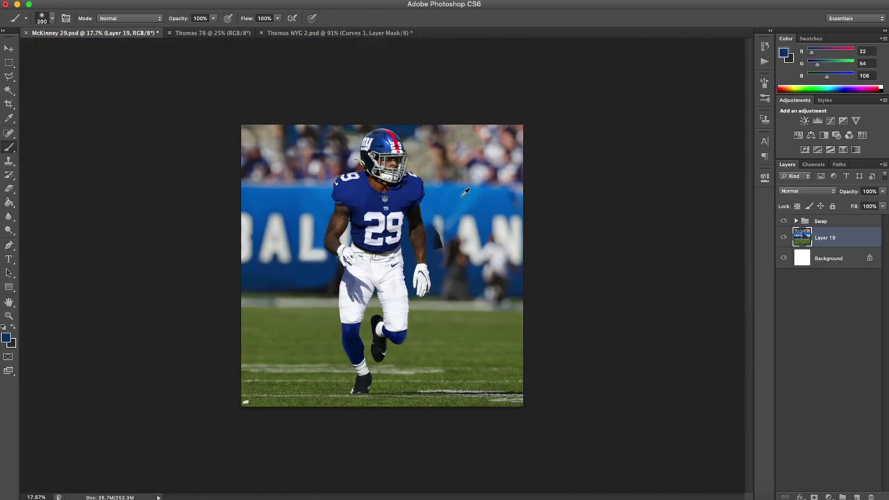
pyautogui.scroll(5, 457, 258)
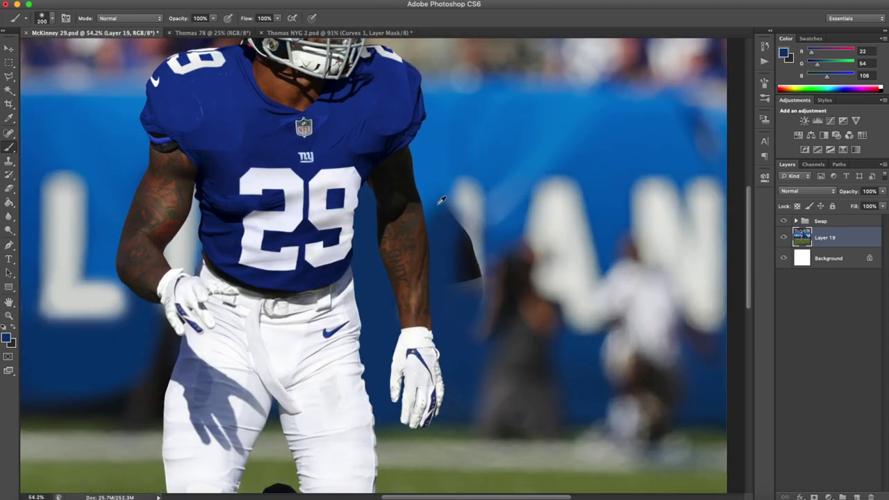
pyautogui.keyDown('alt'); pyautogui.click(441, 200); pyautogui.keyUp('alt')
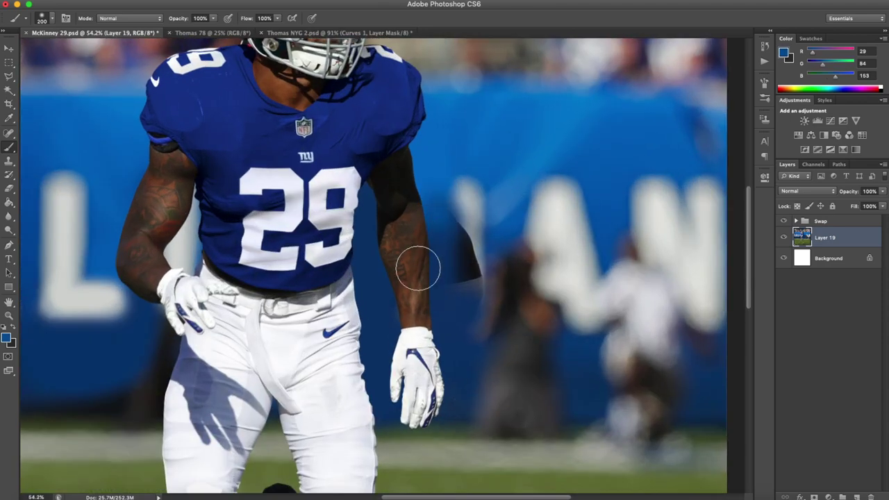
pyautogui.scroll(-1, 459, 184)
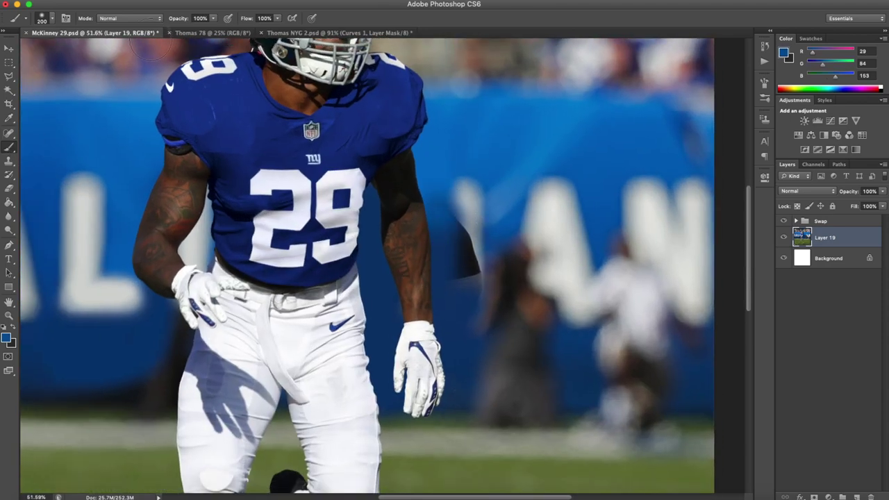
# Paint the banner letter I in sampled soft grey-blue with a 125 px brush, covering the original player's remaining arm.
pyautogui.scroll(3, 477, 210)
pyautogui.keyDown('alt'); pyautogui.click(497, 199); pyautogui.keyUp('alt')
pyautogui.scroll(-1, 471, 184)
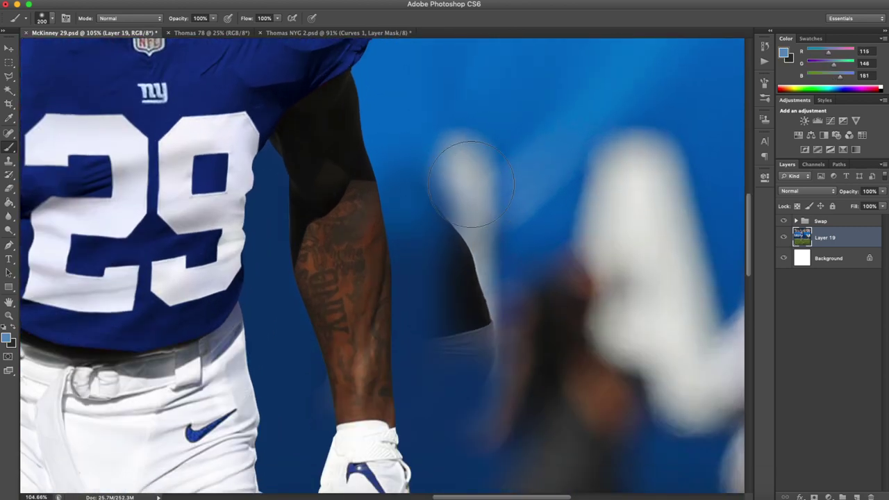
pyautogui.moveTo(467, 166)
pyautogui.mouseDown()
pyautogui.moveTo(461, 382)
pyautogui.moveTo(458, 232)
pyautogui.mouseUp()
pyautogui.press('super+z')
pyautogui.hscroll(3, 454, 238)
pyautogui.press('[')
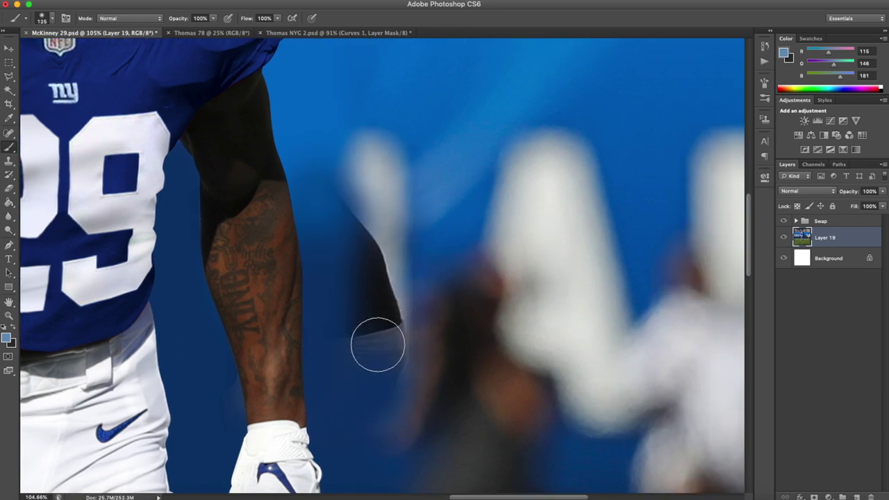
pyautogui.moveTo(379, 359)
pyautogui.mouseDown()
pyautogui.moveTo(370, 170)
pyautogui.moveTo(382, 389)
pyautogui.mouseUp()
pyautogui.scroll(-10, 398, 314)
pyautogui.scroll(5, 441, 274)
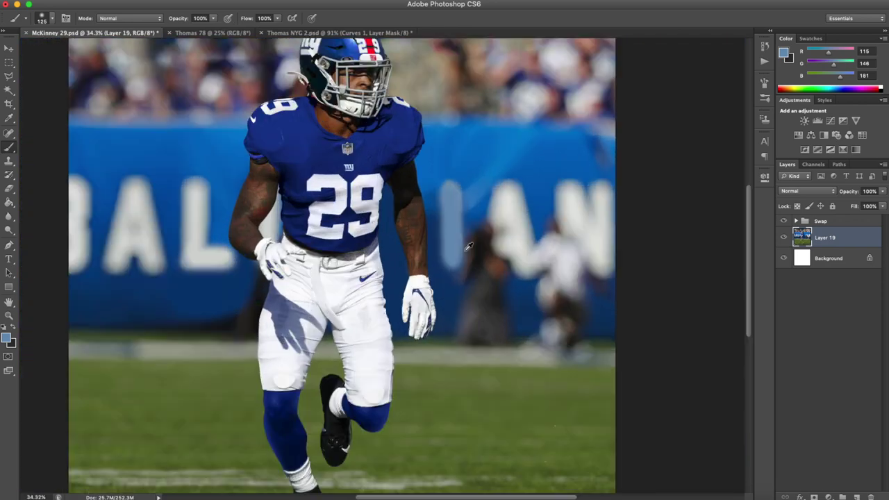
# Try filling the letter I with near-white sampled from the banner lettering using a 100 px brush.
pyautogui.keyDown('alt'); pyautogui.click(557, 151); pyautogui.keyUp('alt')
pyautogui.moveTo(438, 125); pyautogui.dragTo(441, 281)
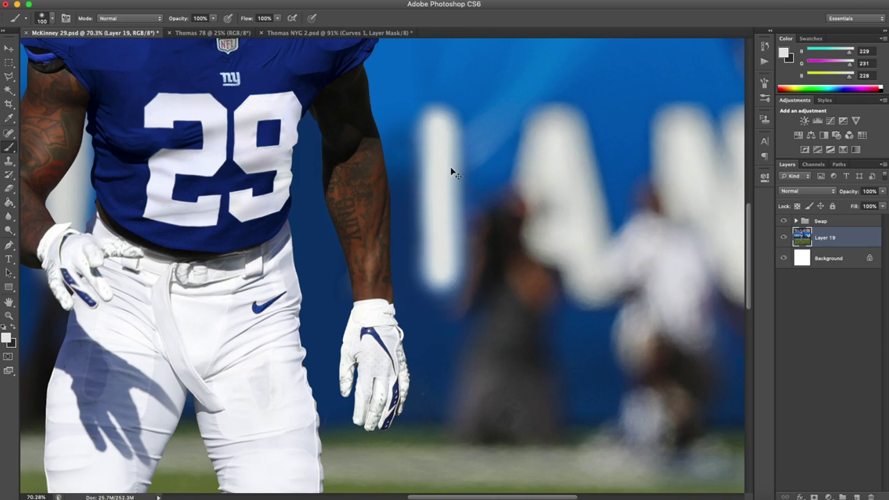
pyautogui.scroll(-6, 452, 172)
pyautogui.scroll(4, 486, 209)
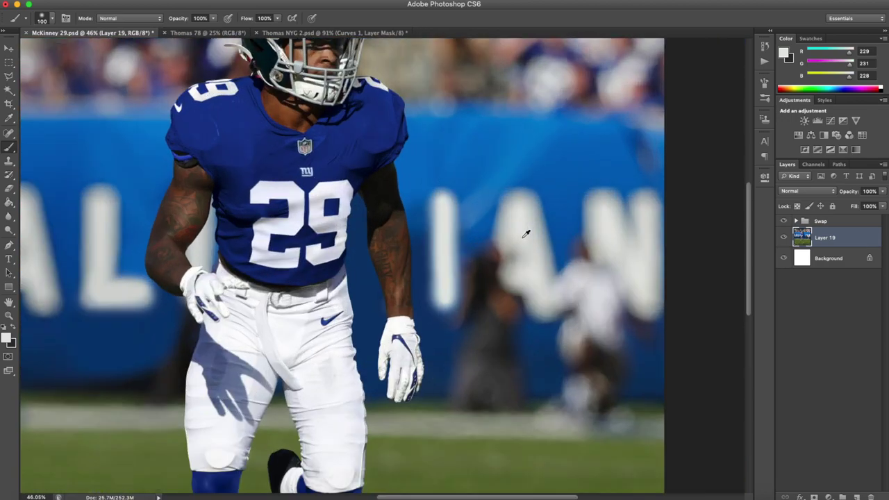
pyautogui.scroll(2, 526, 234)
# Fill the core of the letter I with light grey sampled from the neighbouring letter A, using a 100 px brush.
pyautogui.keyDown('alt'); pyautogui.click(554, 214); pyautogui.keyUp('alt')
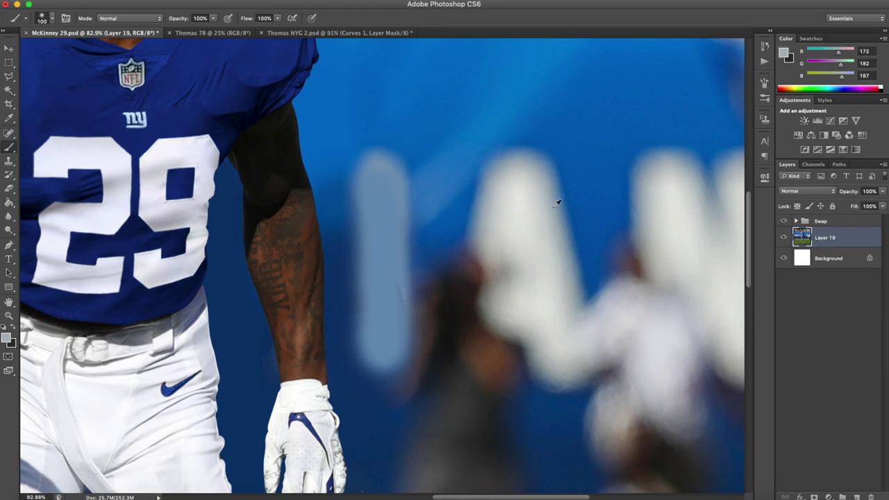
pyautogui.keyDown('alt'); pyautogui.click(549, 181); pyautogui.keyUp('alt')
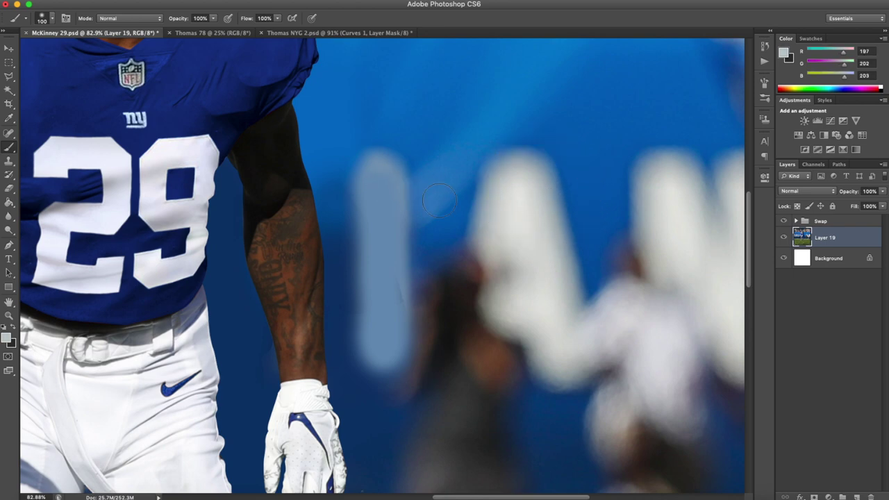
pyautogui.moveTo(382, 170); pyautogui.dragTo(381, 345)
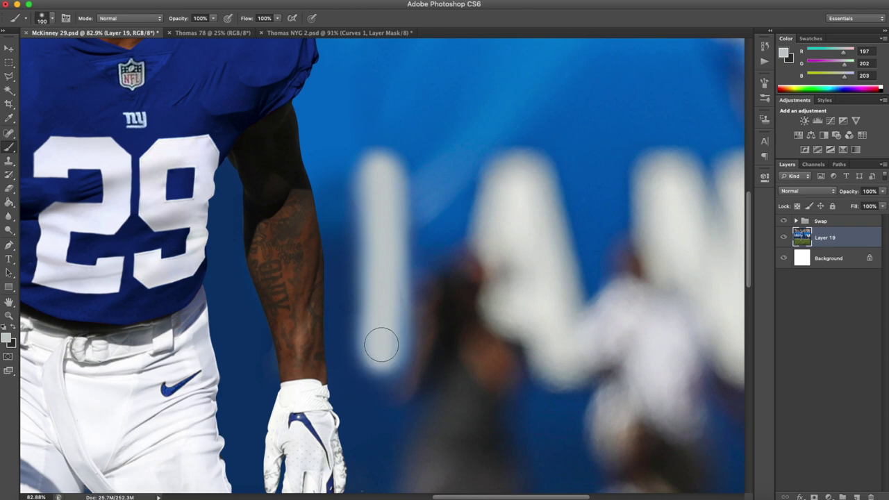
pyautogui.click(8, 189)
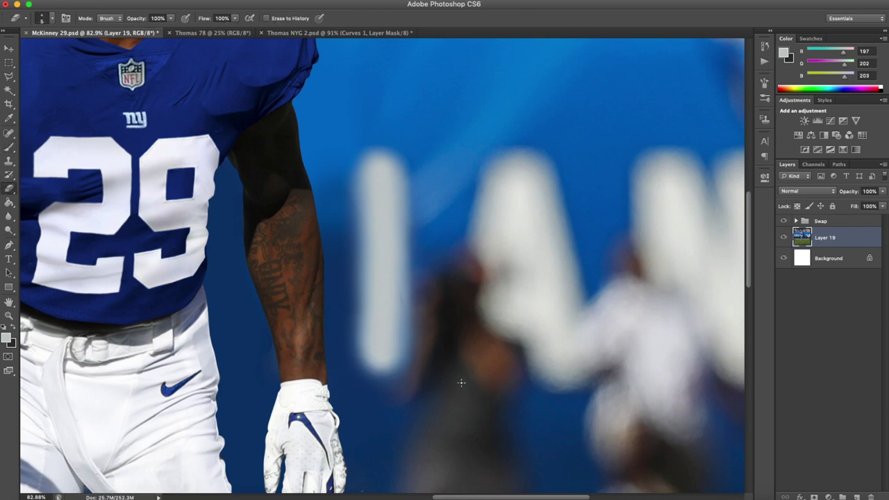
pyautogui.press('super+0')
pyautogui.scroll(5, 536, 186)
pyautogui.click(8, 147)
pyautogui.scroll(-1, 362, 241)
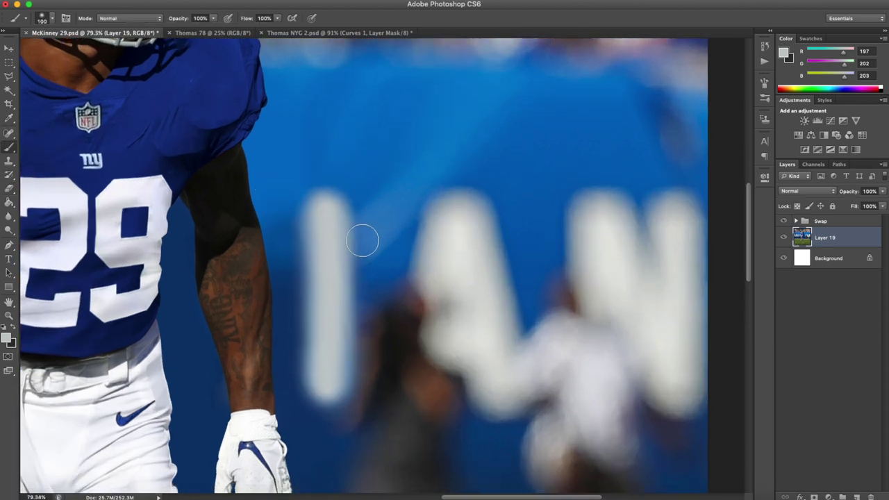
pyautogui.moveTo(329, 215); pyautogui.dragTo(327, 387)
pyautogui.scroll(-5, 368, 270)
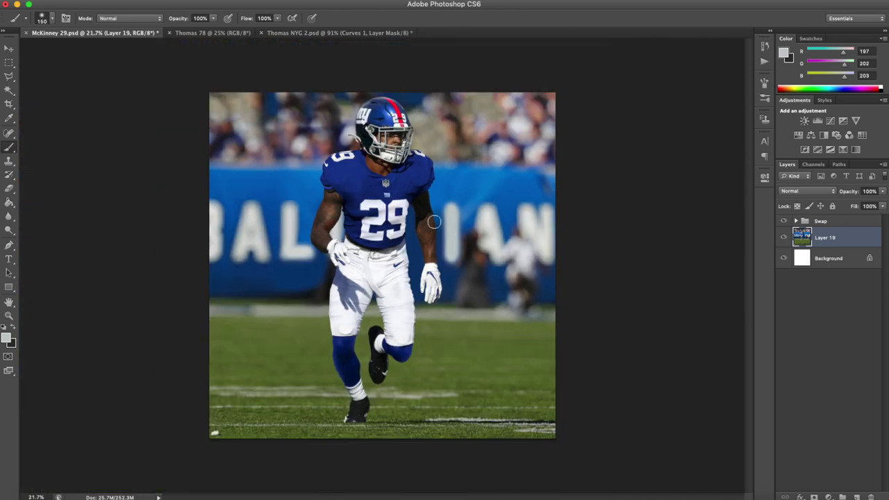
pyautogui.scroll(5, 493, 194)
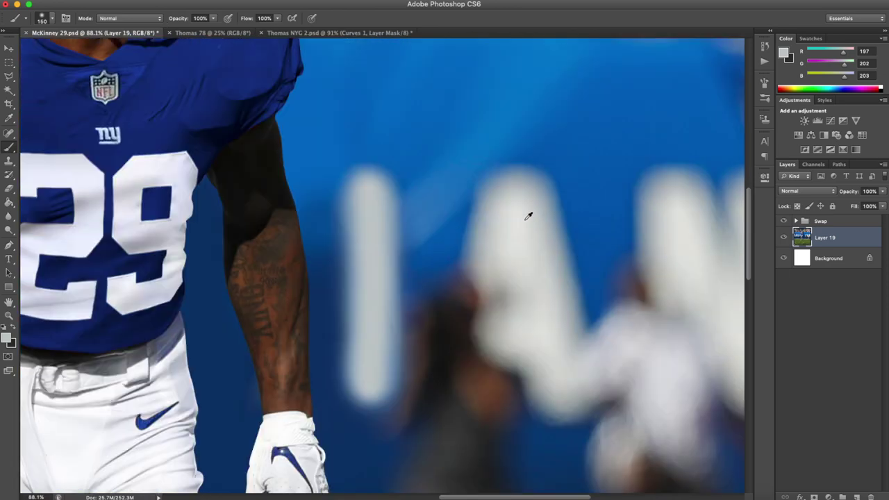
# Brighten the centre of the letter I with a paler sampled grey using a 90 px brush.
pyautogui.moveTo(368, 196)
pyautogui.mouseDown()
pyautogui.moveTo(370, 381)
pyautogui.moveTo(362, 381)
pyautogui.moveTo(374, 381)
pyautogui.moveTo(369, 198)
pyautogui.mouseUp()
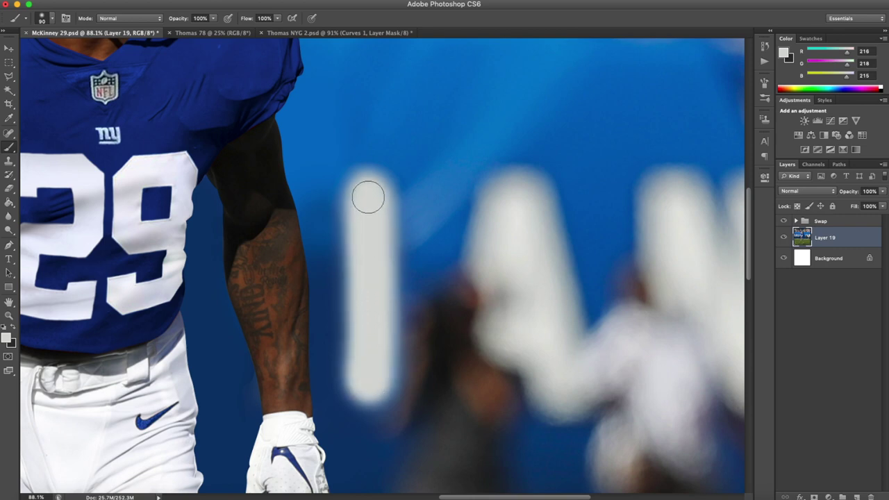
pyautogui.scroll(-5, 429, 207)
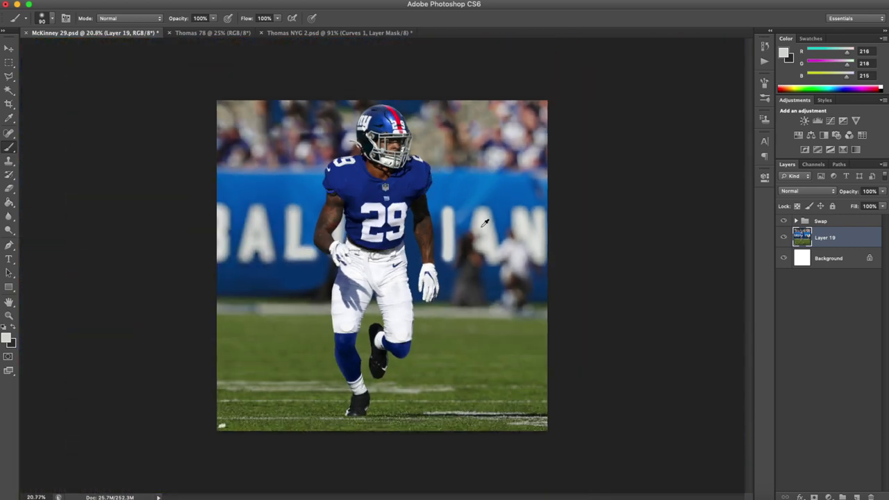
pyautogui.scroll(4, 478, 194)
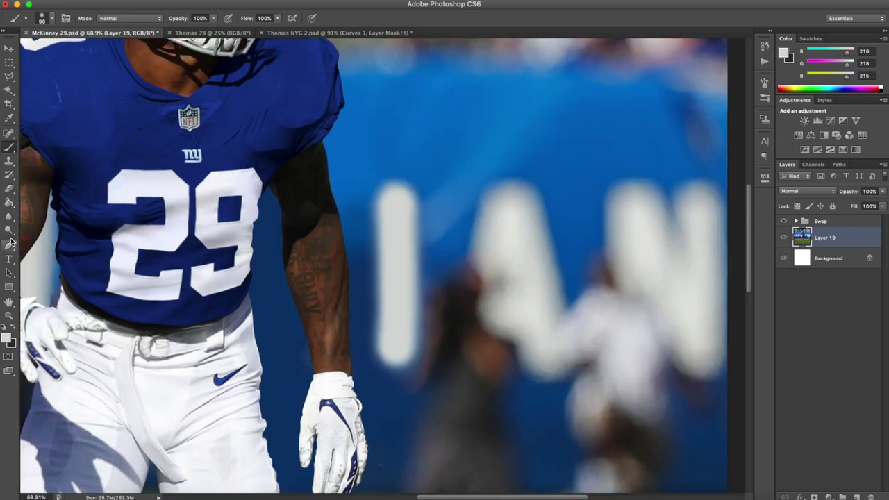
# Darken the letter I with the Burn tool at 300 px, using the Highlights range and 21% exposure.
pyautogui.click(9, 216)
pyautogui.click(9, 231)
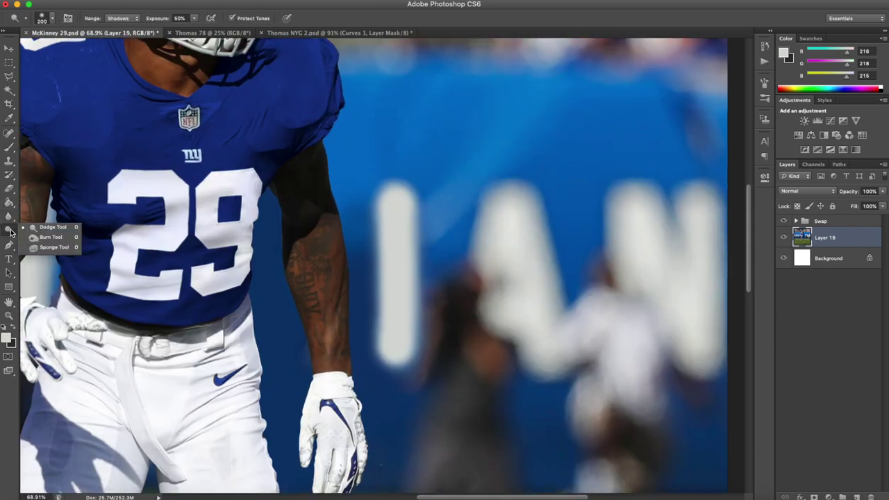
pyautogui.click(50, 237)
pyautogui.press(']')
pyautogui.press(']')
pyautogui.press(']')
pyautogui.press(']')
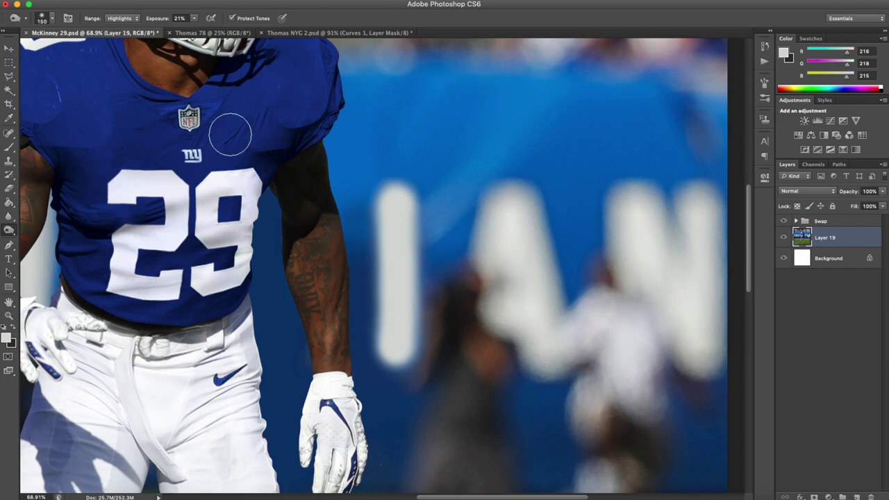
pyautogui.press(']')
pyautogui.moveTo(395, 234)
pyautogui.mouseDown()
pyautogui.moveTo(392, 345)
pyautogui.moveTo(407, 292)
pyautogui.mouseUp()
pyautogui.scroll(-10, 410, 292)
pyautogui.scroll(5, 439, 201)
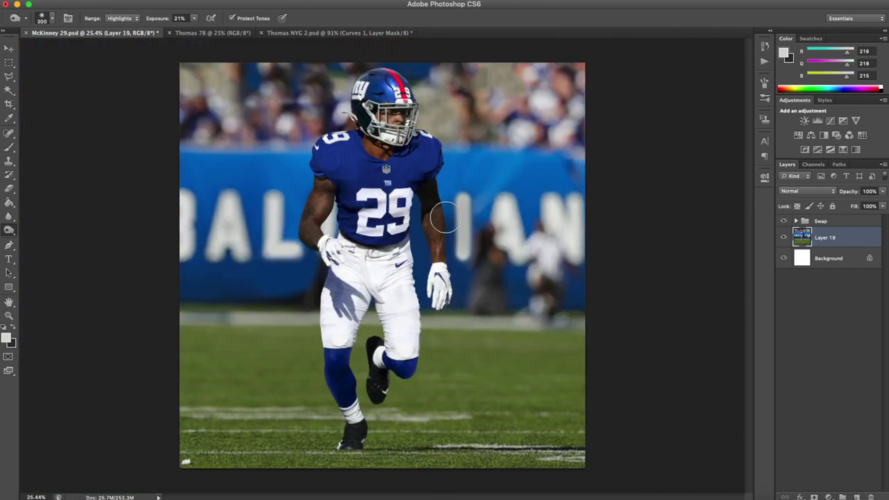
pyautogui.scroll(2, 415, 267)
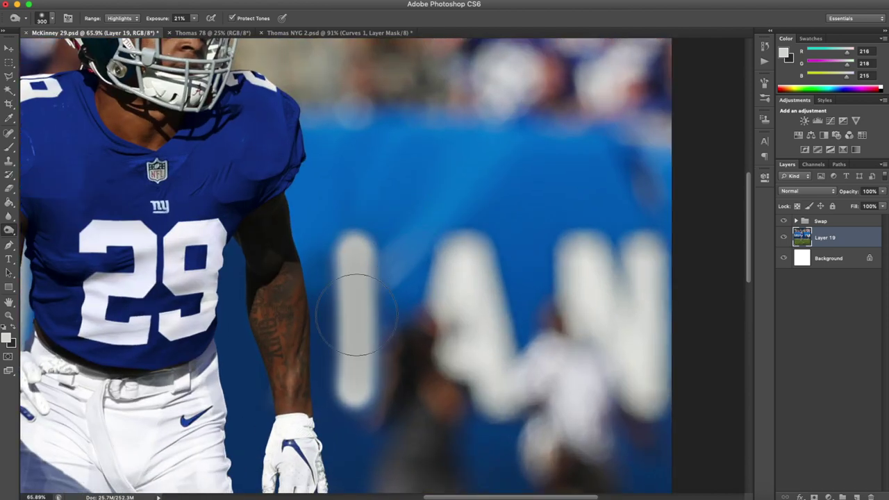
# Square off the rounded ends of the letter I by painting sampled banner blues around them with a 150 px brush.
pyautogui.click(9, 148)
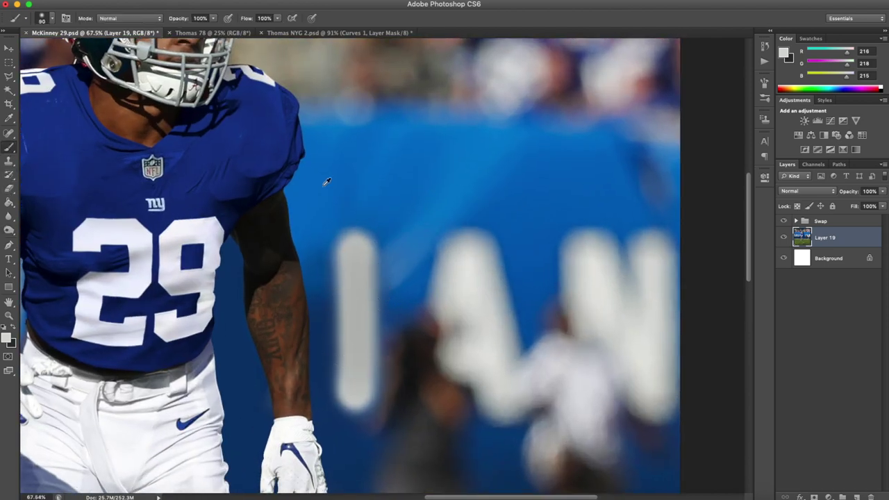
pyautogui.scroll(1, 334, 211)
pyautogui.keyDown('alt'); pyautogui.click(354, 221); pyautogui.keyUp('alt')
pyautogui.press(']')
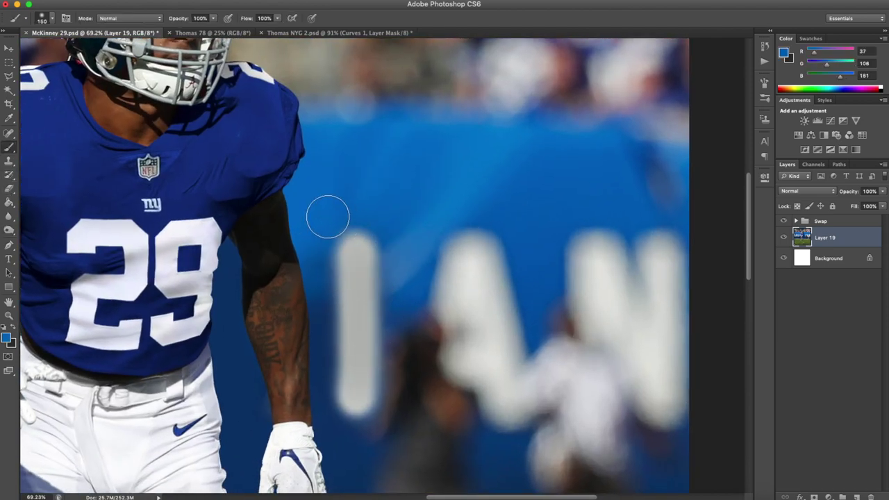
pyautogui.scroll(-3, 384, 232)
pyautogui.keyDown('alt'); pyautogui.click(362, 346); pyautogui.keyUp('alt')
pyautogui.scroll(-4, 396, 234)
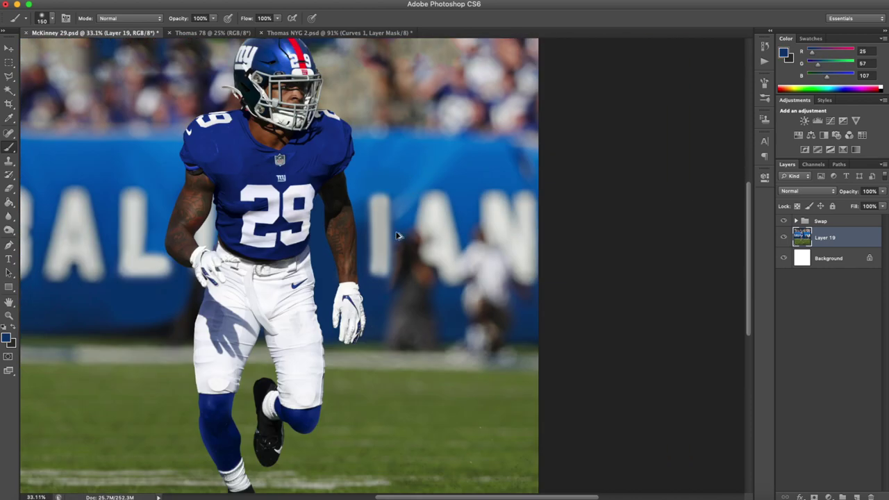
pyautogui.scroll(-1, 400, 208)
pyautogui.scroll(5, 511, 209)
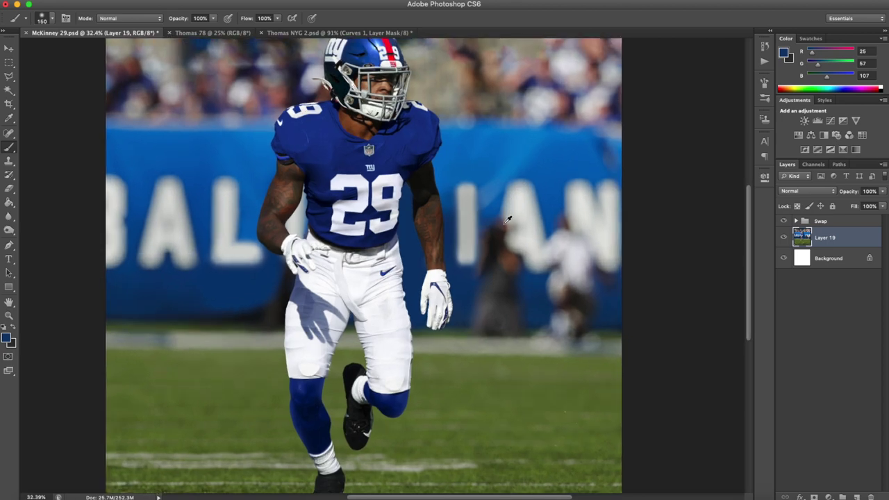
pyautogui.scroll(-2, 411, 219)
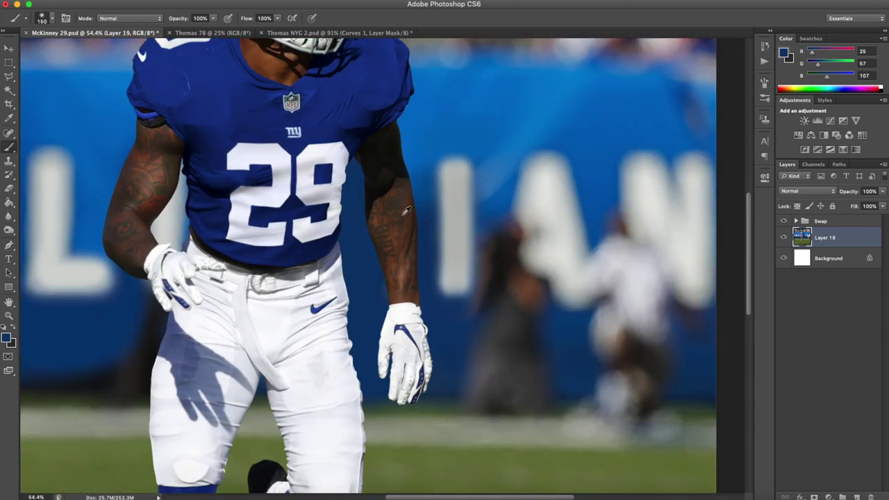
pyautogui.scroll(-1, 484, 198)
# Try the original stadium photo with its player as a pasted layer behind number 29, shifted sideways.
pyautogui.press('super+v')
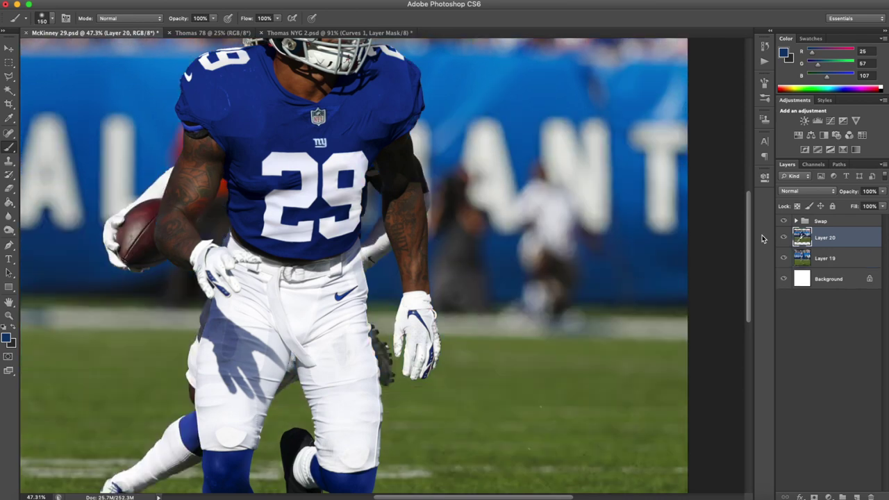
pyautogui.click(9, 48)
pyautogui.moveTo(378, 177); pyautogui.dragTo(476, 198)
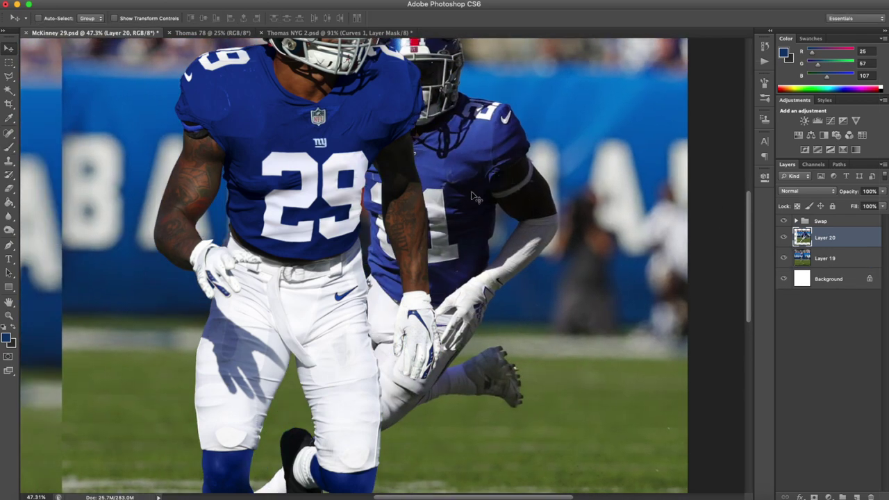
pyautogui.press('BackSpace')
pyautogui.scroll(-7, 466, 202)
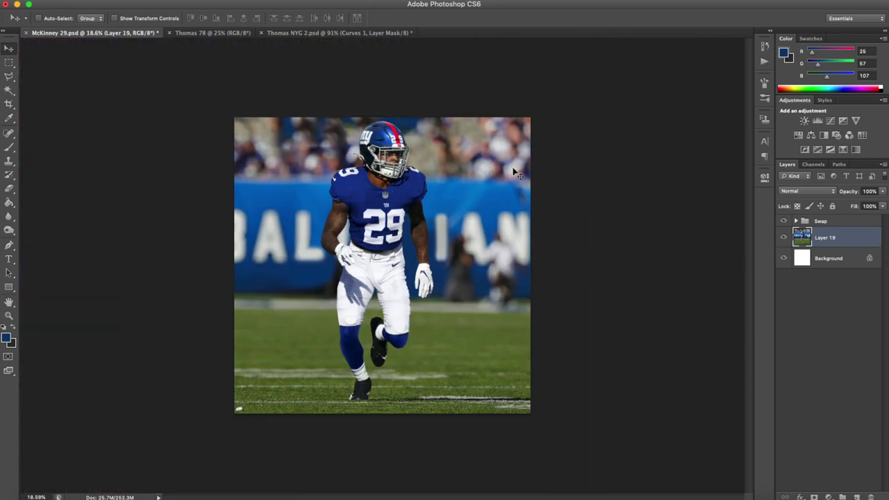
# Shift the stadium photo layer sideways behind number 29 so the banner letters sit differently around him.
pyautogui.scroll(6, 444, 252)
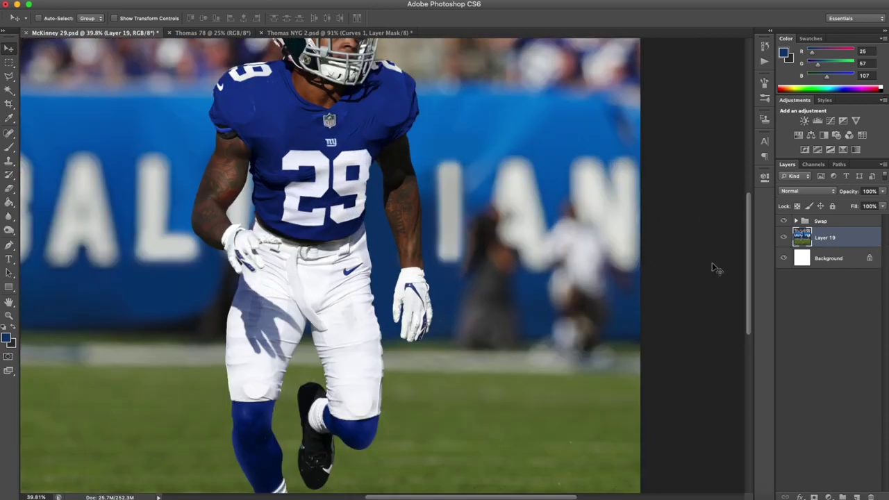
pyautogui.moveTo(278, 106); pyautogui.dragTo(238, 104)
pyautogui.scroll(-6, 246, 122)
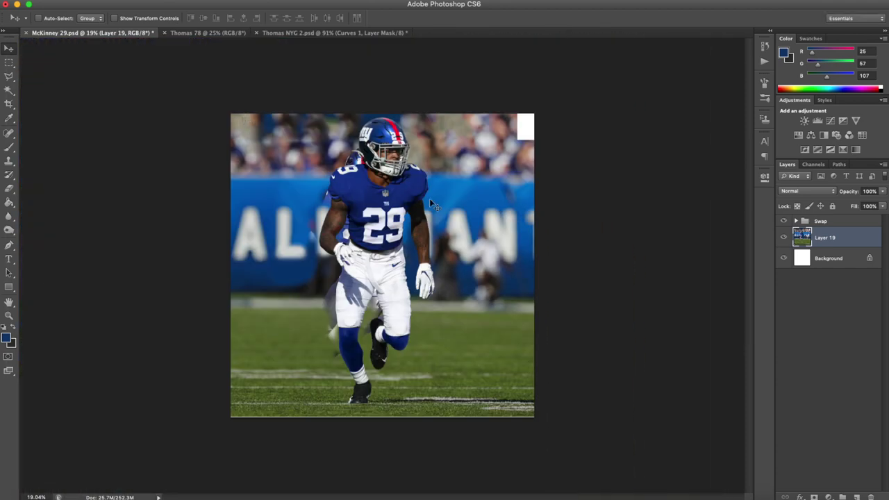
pyautogui.scroll(3, 448, 232)
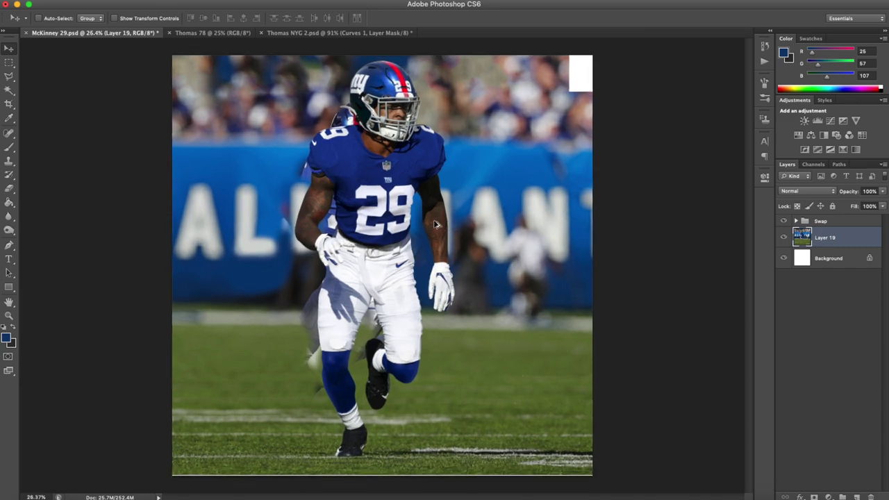
pyautogui.moveTo(426, 220); pyautogui.dragTo(412, 223)
# Clone crowd and banner over the original player's helmet and shoulder showing beside number 29, using a 200 px Clone Stamp.
pyautogui.click(10, 161)
pyautogui.scroll(10, 281, 143)
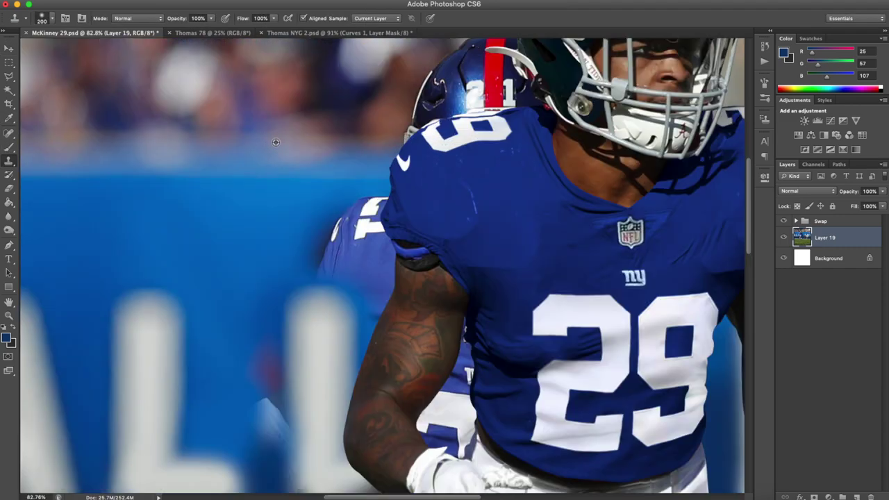
pyautogui.scroll(-2, 269, 148)
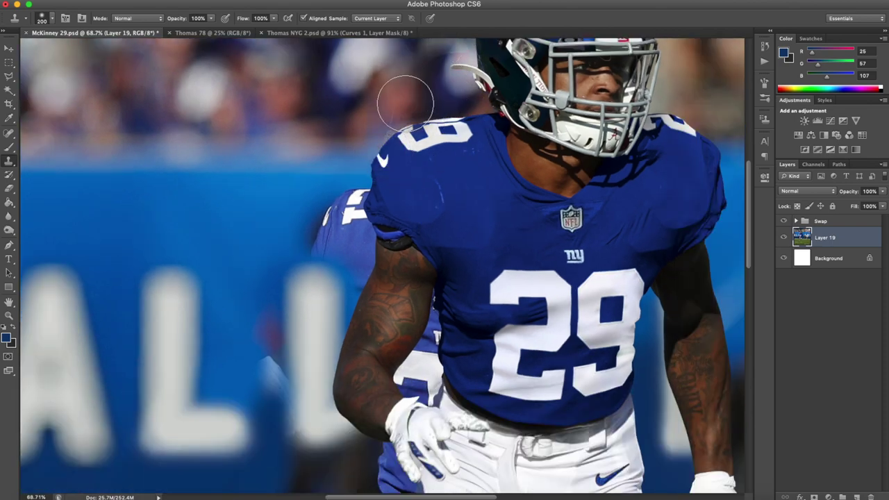
pyautogui.scroll(-3, 451, 104)
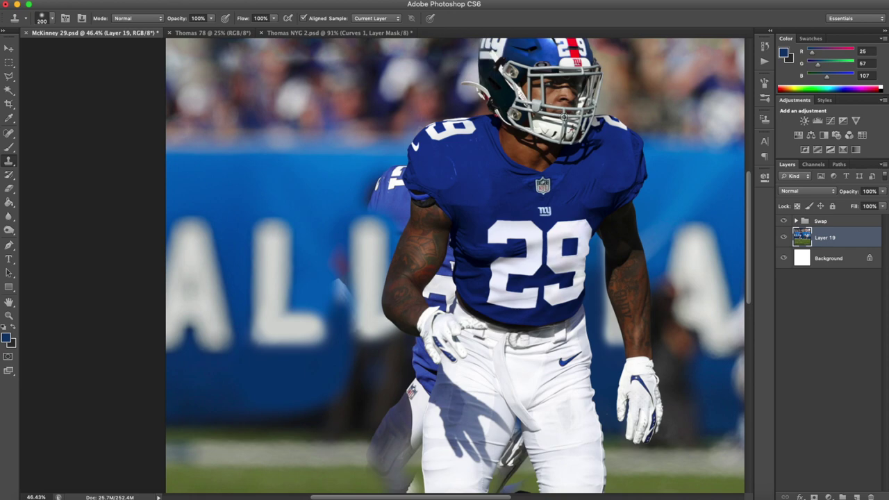
pyautogui.scroll(-2, 479, 66)
pyautogui.scroll(4, 396, 201)
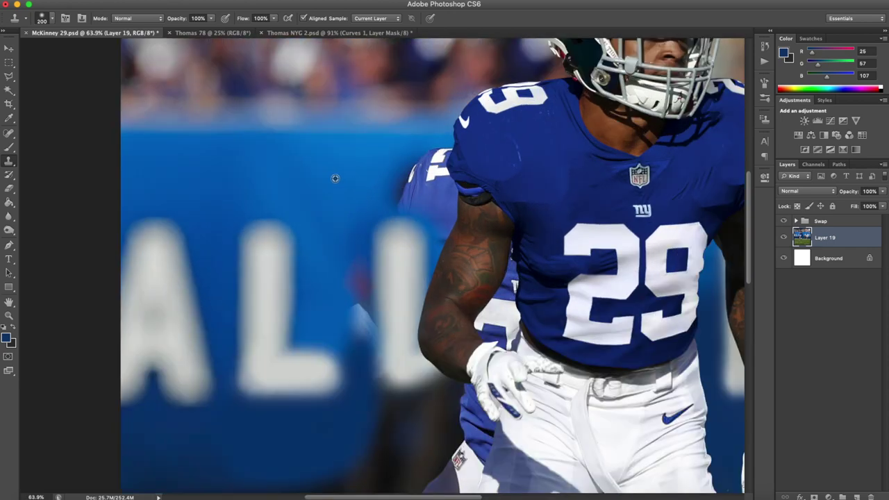
pyautogui.moveTo(374, 177); pyautogui.dragTo(425, 167)
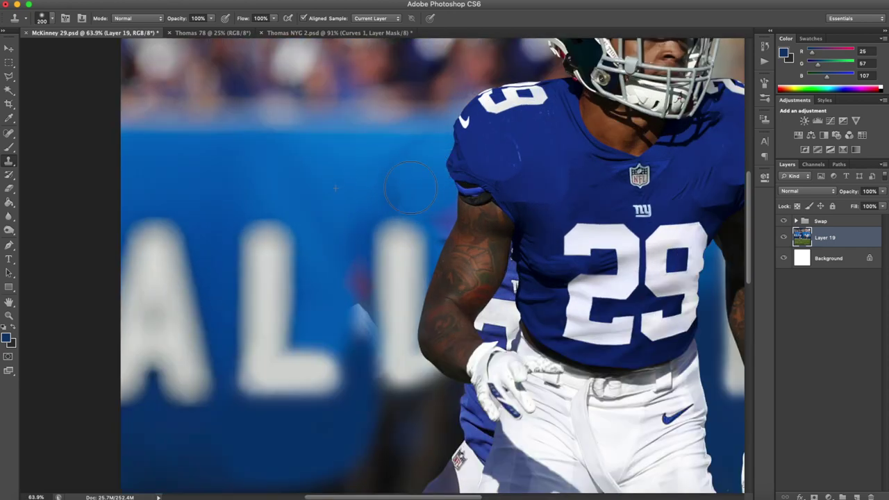
pyautogui.scroll(-3, 455, 203)
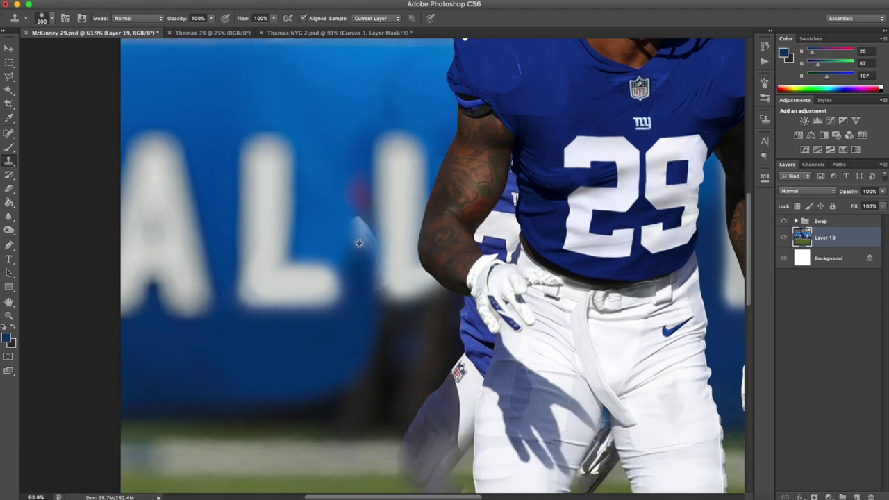
pyautogui.scroll(-2, 489, 255)
# Paint sampled dark banner blue over the original player's torso and the dark figure below the letters, using a 200 px brush.
pyautogui.scroll(-5, 488, 256)
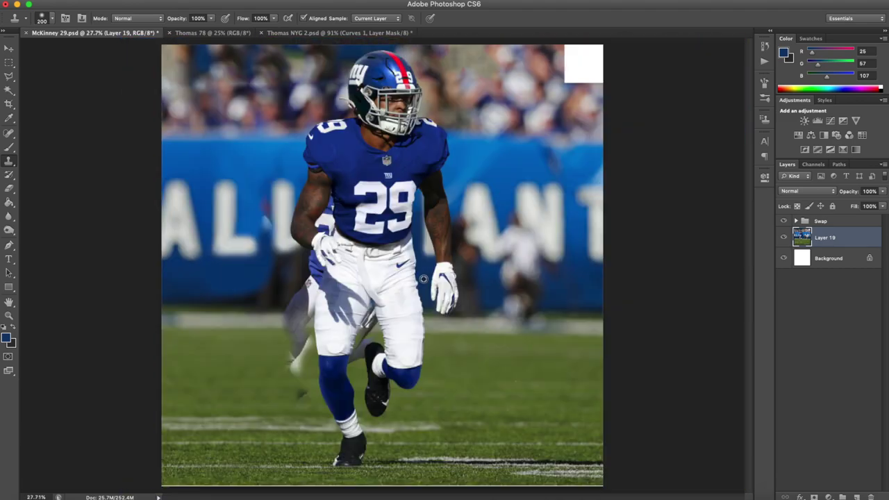
pyautogui.scroll(3, 268, 251)
pyautogui.press('b')
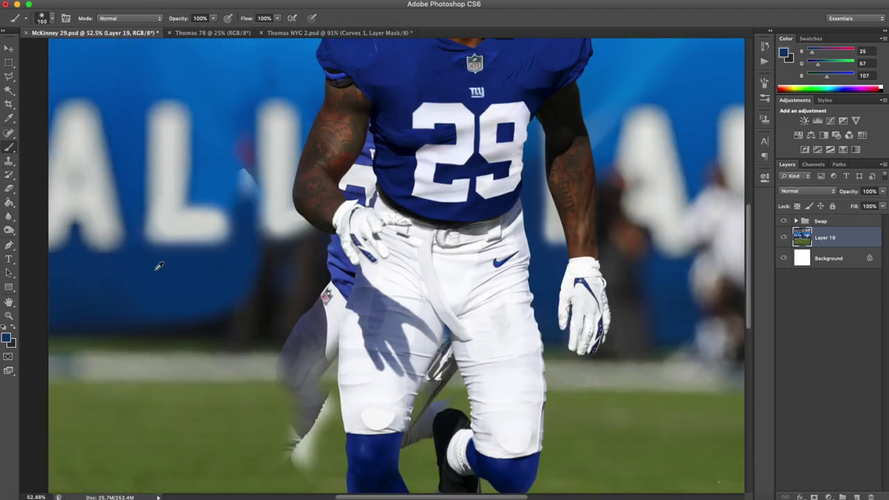
pyautogui.press(']')
pyautogui.press(']')
pyautogui.moveTo(188, 313)
pyautogui.mouseDown()
pyautogui.moveTo(327, 311)
pyautogui.moveTo(245, 295)
pyautogui.moveTo(332, 291)
pyautogui.mouseUp()
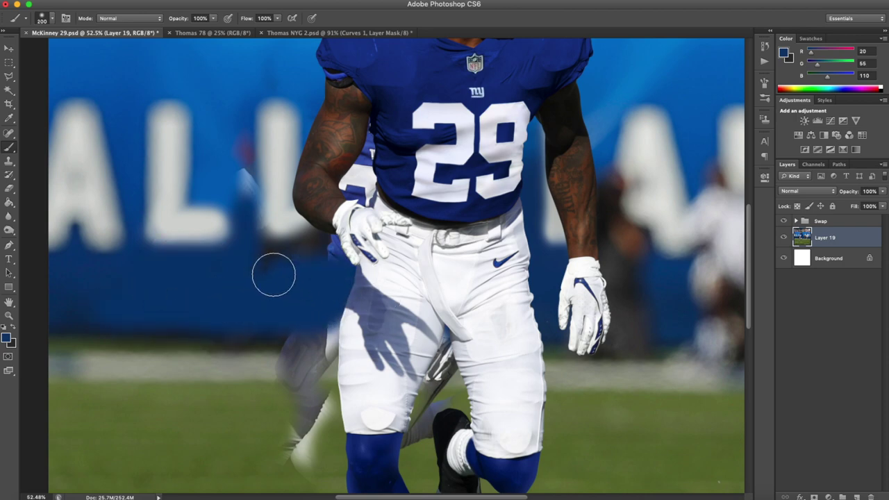
pyautogui.moveTo(366, 224)
pyautogui.mouseDown()
pyautogui.moveTo(361, 166)
pyautogui.moveTo(353, 177)
pyautogui.moveTo(337, 163)
pyautogui.mouseUp()
pyautogui.scroll(-8, 335, 145)
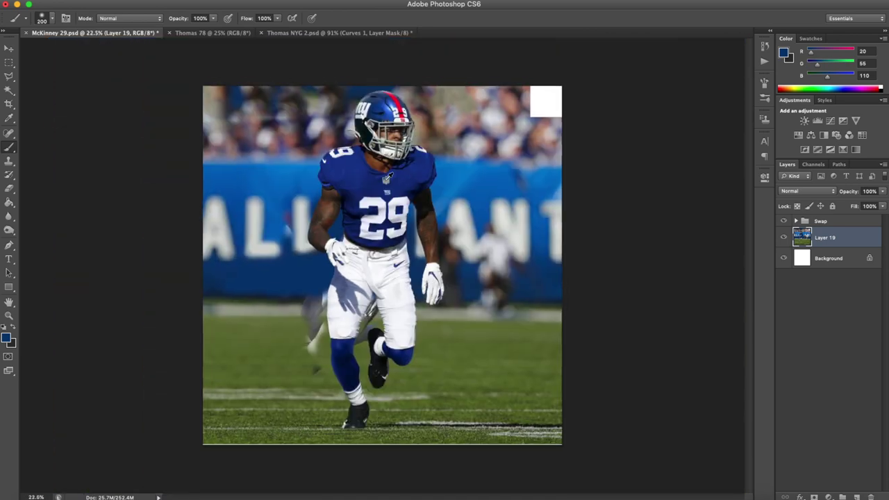
# Clean the leftover specks between the two Ls with the Clone Stamp and touch up the upper banner with sampled light blue.
pyautogui.scroll(9, 305, 229)
pyautogui.click(7, 162)
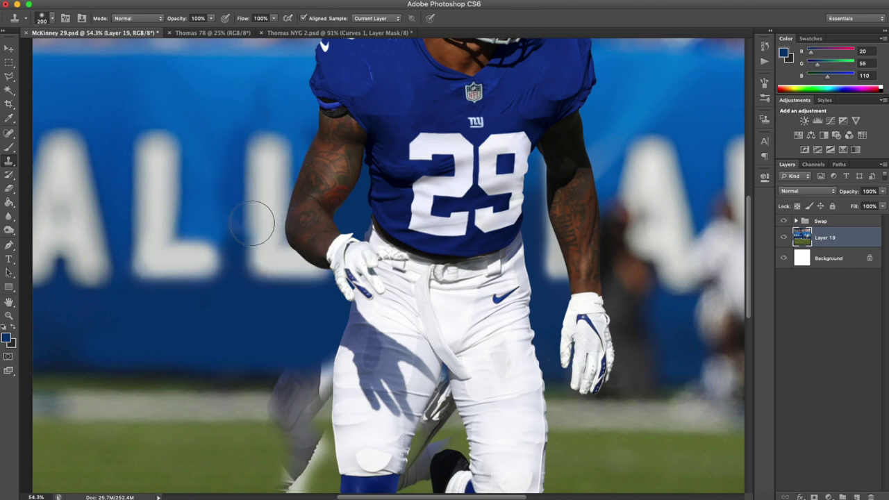
pyautogui.scroll(-1, 278, 146)
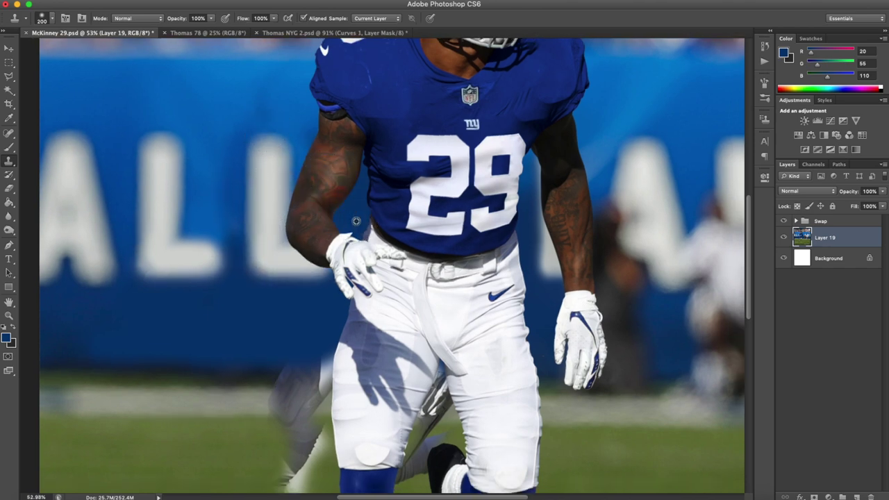
pyautogui.scroll(-3, 356, 217)
pyautogui.scroll(1, 292, 146)
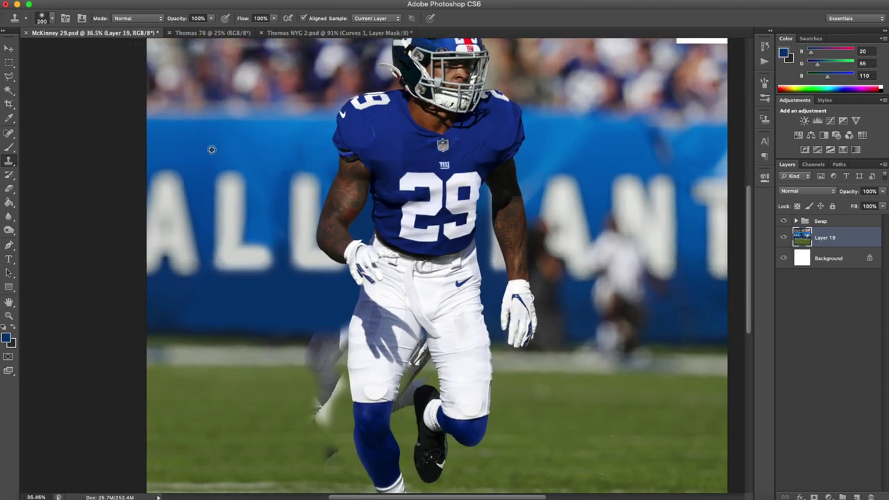
pyautogui.click(9, 147)
pyautogui.keyDown('alt'); pyautogui.click(285, 146); pyautogui.keyUp('alt')
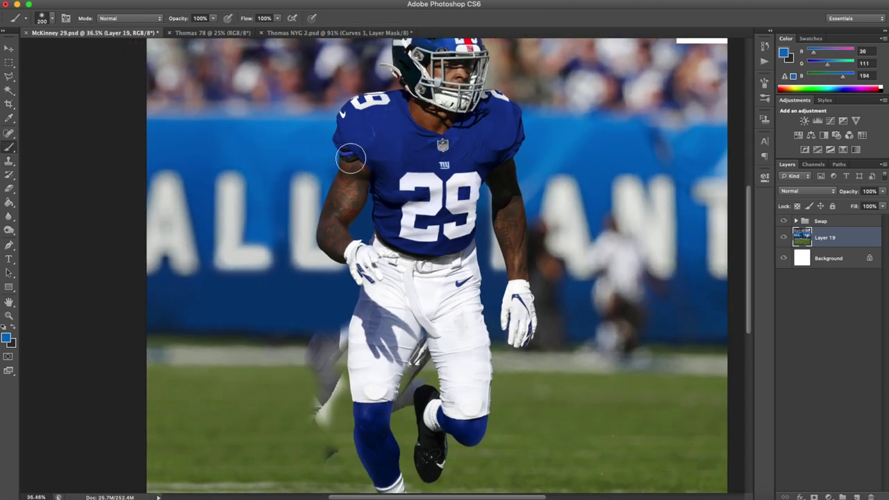
pyautogui.scroll(2, 297, 281)
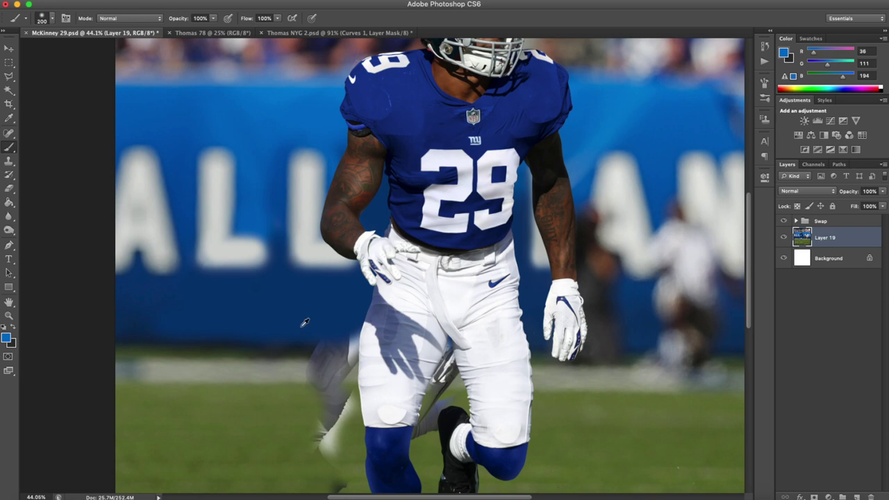
# Clone the sideline and grass over the original player's leg and the dark smudge beside number 29's shadowed leg.
pyautogui.click(9, 160)
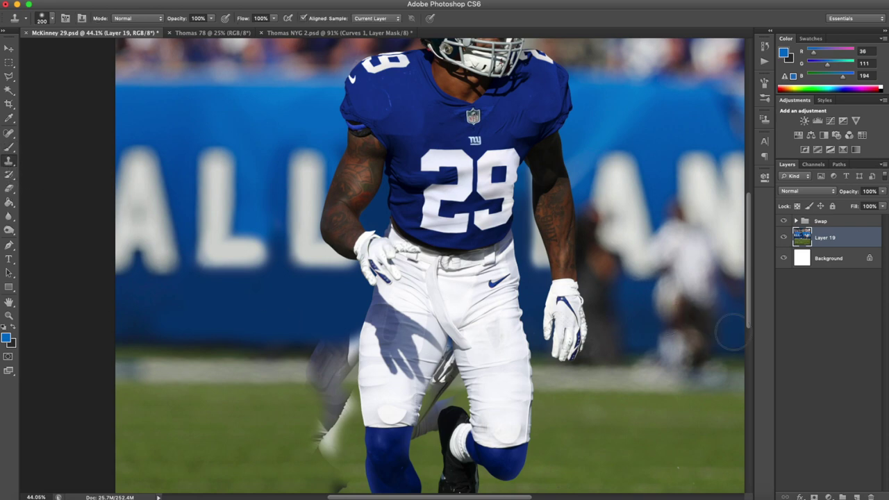
pyautogui.keyDown('alt'); pyautogui.click(255, 359); pyautogui.keyUp('alt')
pyautogui.moveTo(330, 357)
pyautogui.mouseDown()
pyautogui.moveTo(340, 358)
pyautogui.moveTo(318, 360)
pyautogui.moveTo(343, 358)
pyautogui.moveTo(315, 371)
pyautogui.moveTo(333, 417)
pyautogui.moveTo(318, 453)
pyautogui.mouseUp()
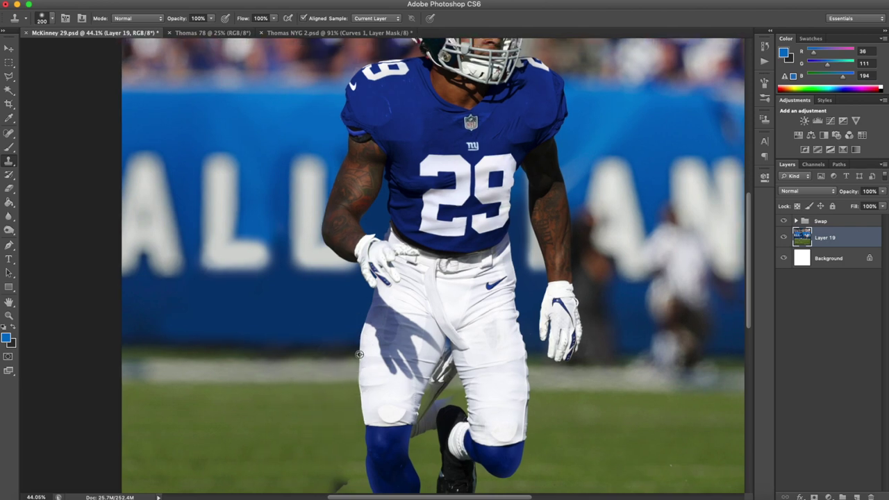
pyautogui.scroll(-5, 359, 354)
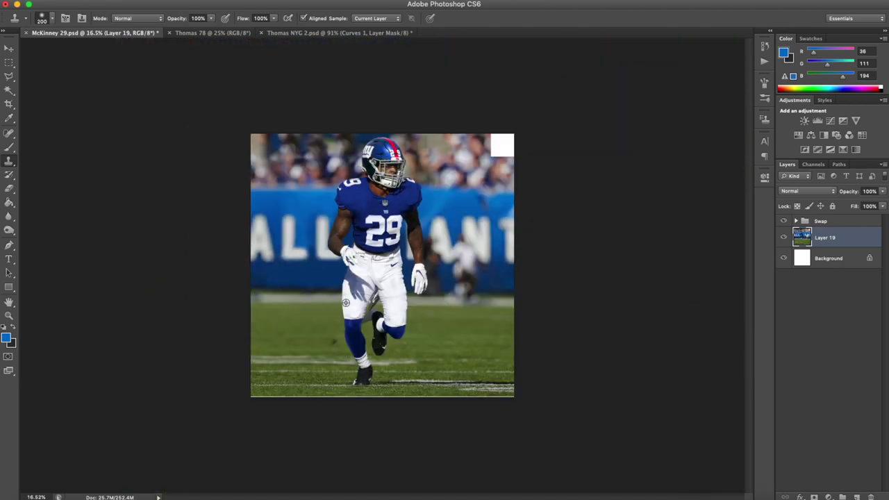
pyautogui.scroll(5, 345, 309)
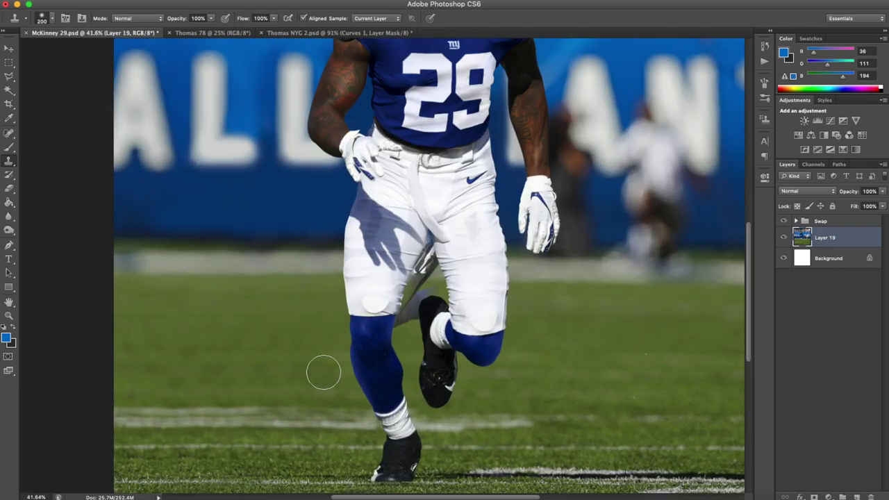
# Clone away the original player's remnants between number 29's legs and tidy the banner's lower edge beside his thigh.
pyautogui.scroll(2, 348, 365)
pyautogui.moveTo(435, 327)
pyautogui.mouseDown()
pyautogui.moveTo(377, 323)
pyautogui.moveTo(435, 331)
pyautogui.moveTo(450, 294)
pyautogui.moveTo(435, 276)
pyautogui.mouseUp()
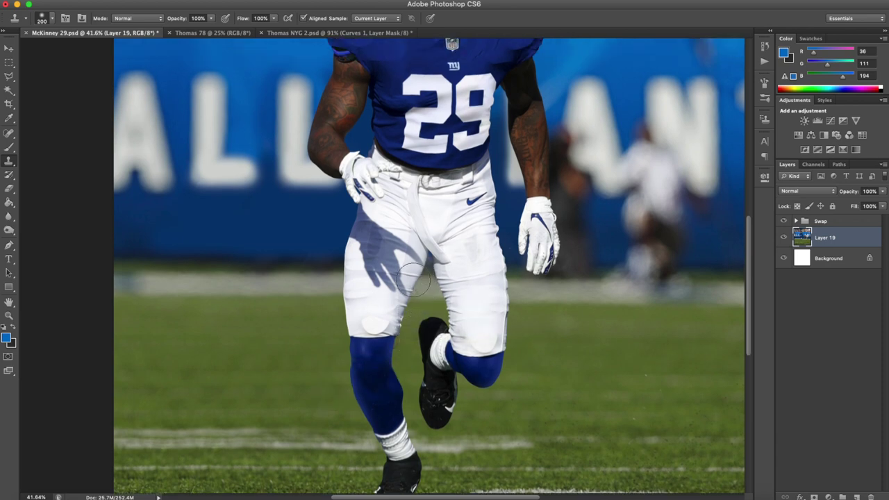
pyautogui.scroll(2, 266, 304)
pyautogui.scroll(3, 258, 312)
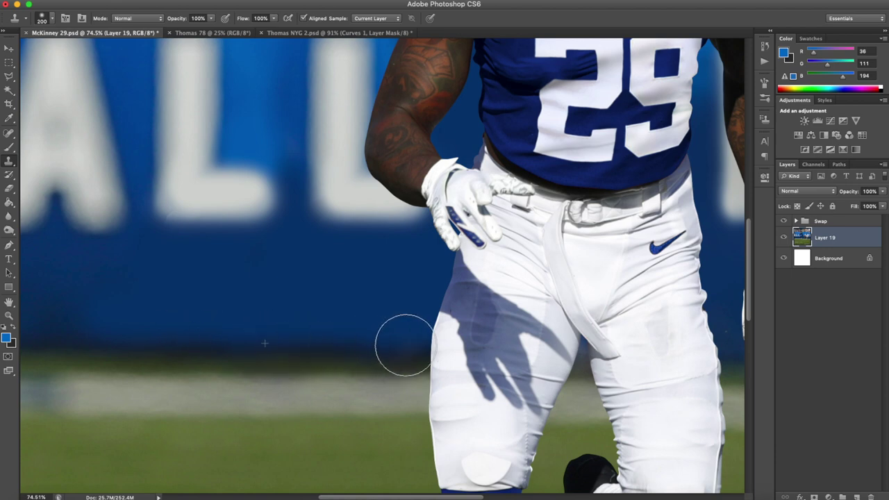
pyautogui.scroll(-2, 452, 325)
pyautogui.scroll(-3, 452, 325)
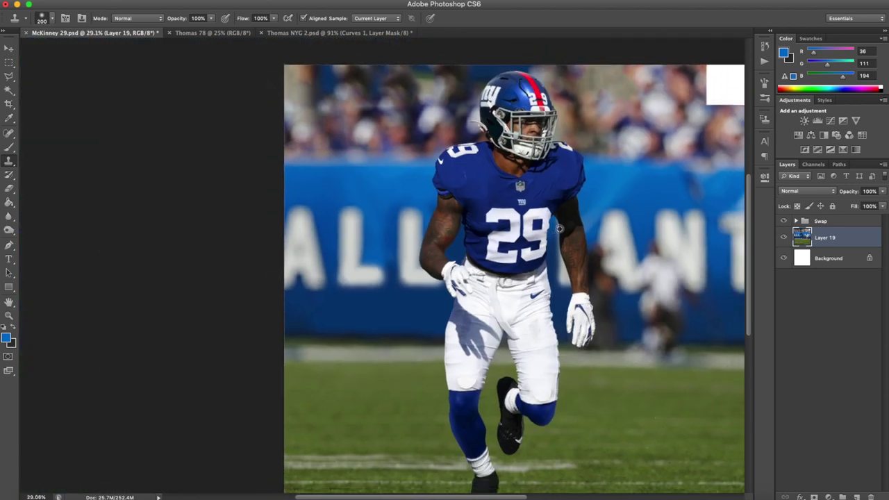
pyautogui.scroll(-1, 559, 229)
# Select the blank white square in the photo's upper corner and fill it with Content-Aware at Normal mode, 100% opacity.
pyautogui.click(15, 64)
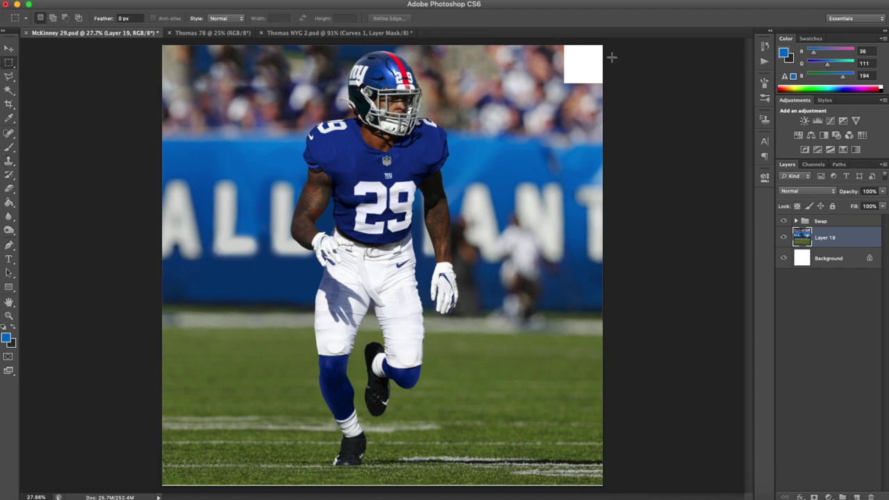
pyautogui.scroll(4, 538, 153)
pyautogui.scroll(-4, 538, 158)
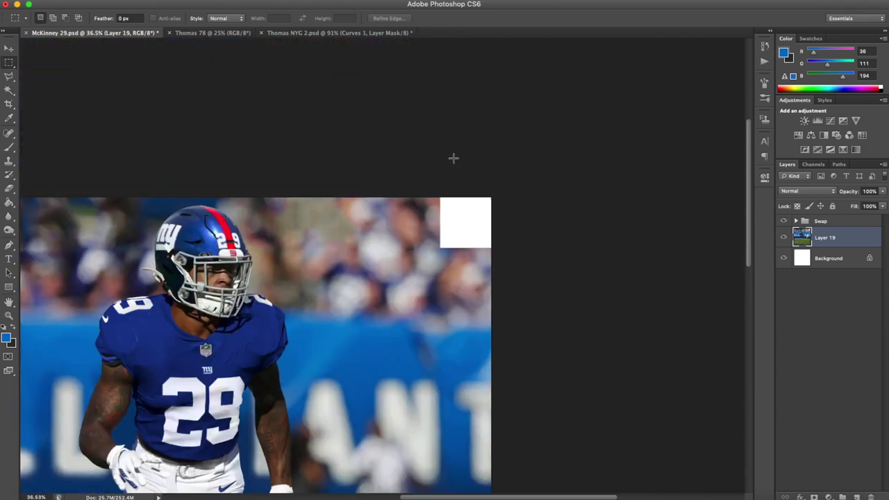
pyautogui.scroll(1, 453, 158)
pyautogui.moveTo(436, 187); pyautogui.dragTo(531, 250)
pyautogui.hotkey('shift', 'BackSpace')
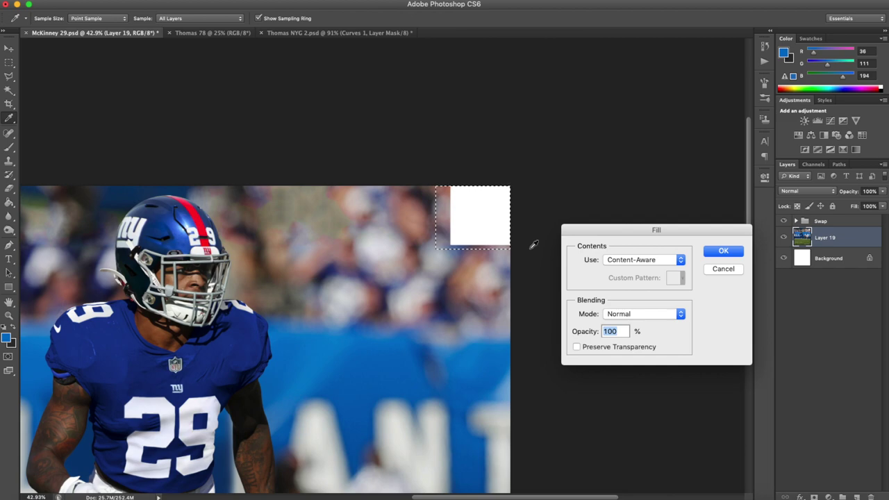
pyautogui.click(739, 257)
pyautogui.press('m')
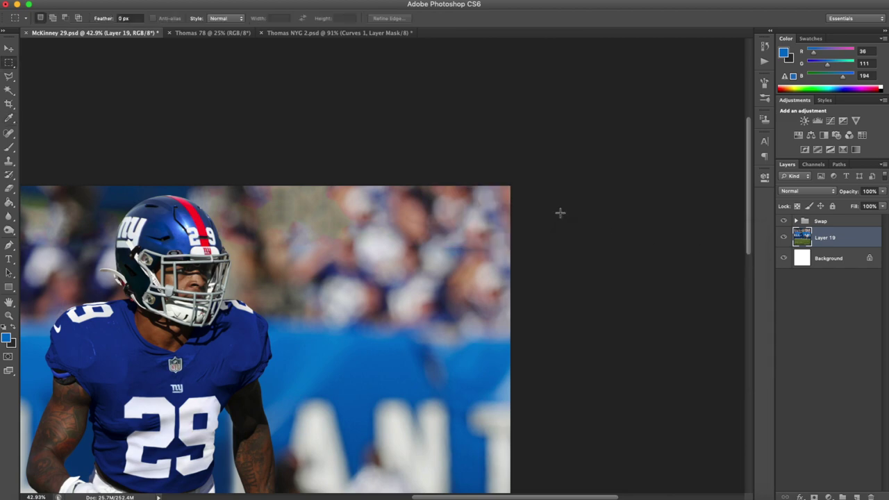
pyautogui.scroll(-5, 578, 220)
pyautogui.scroll(3, 425, 218)
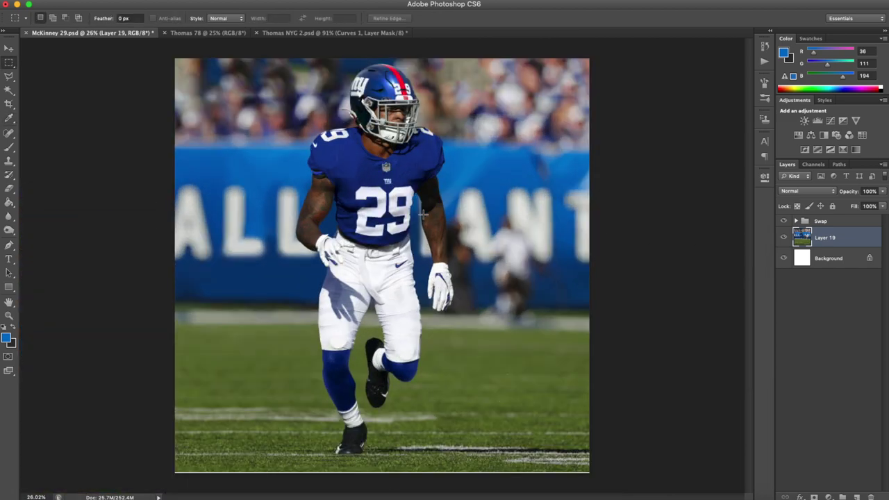